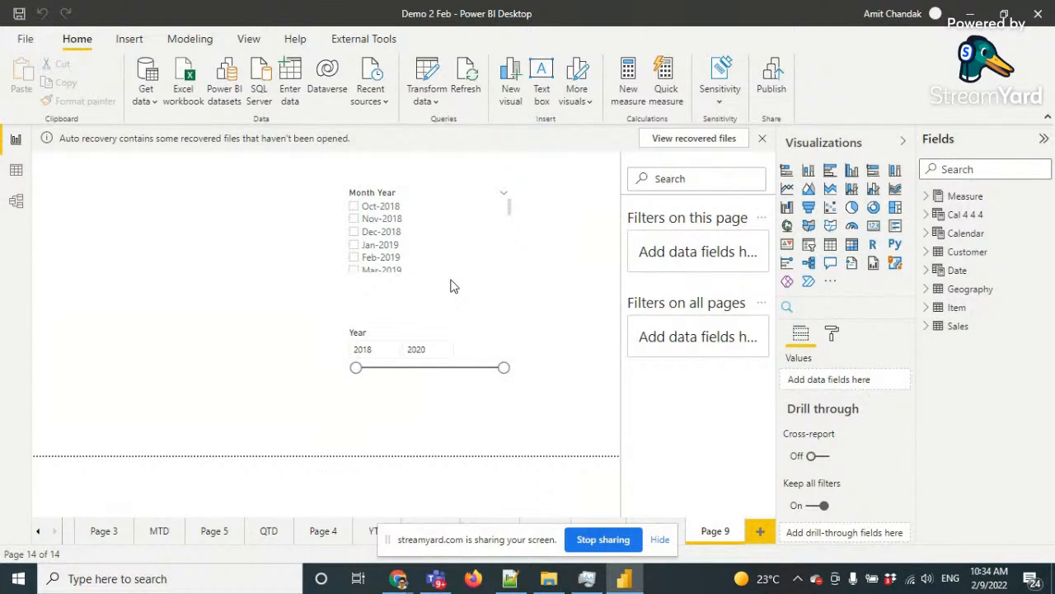
Switch to the StreamYard browser window, dismiss the incoming Skype notification and quit Skype
{"action": "key", "text": "alt+Tab"}
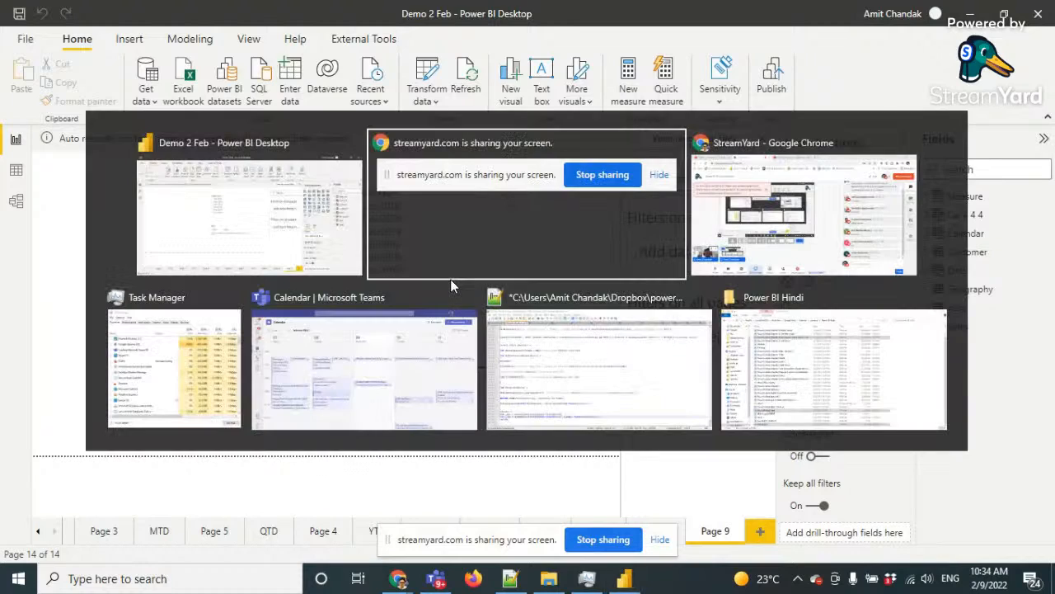
{"action": "key", "text": "alt+Tab"}
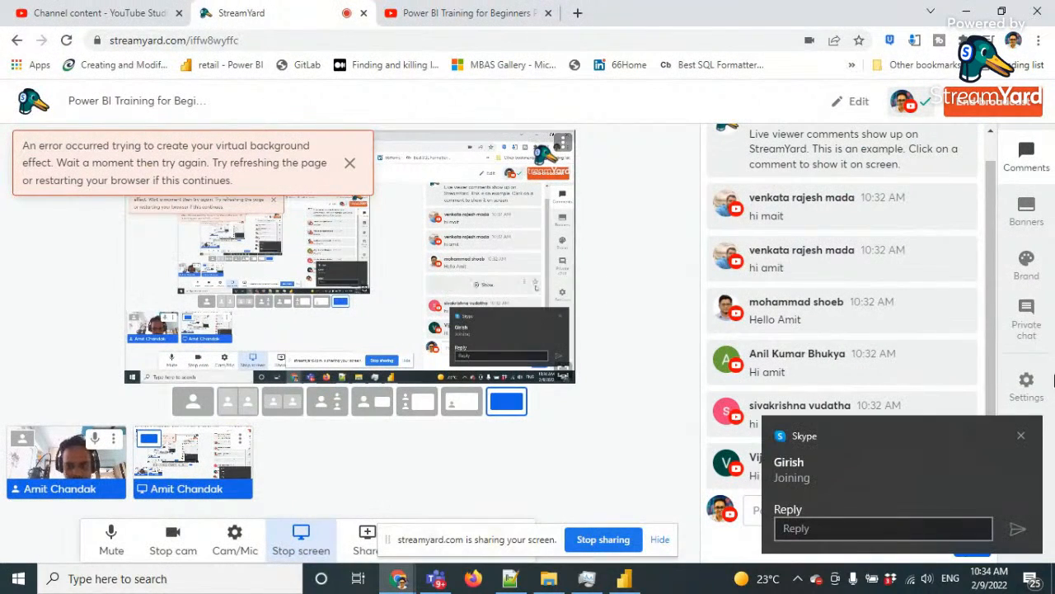
{"action": "left_click", "coordinate": [1021, 435]}
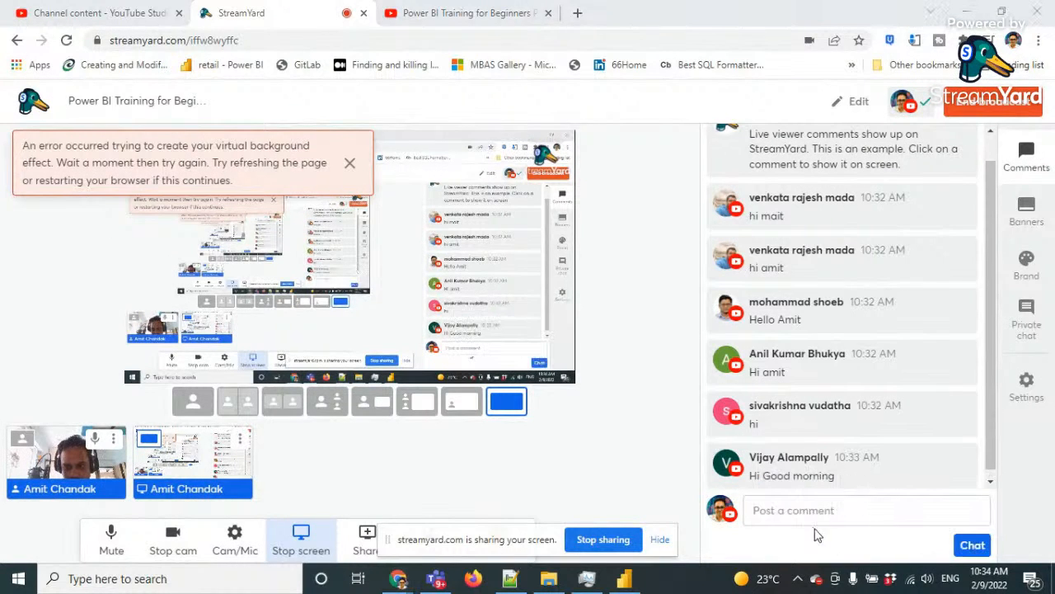
{"action": "left_click", "coordinate": [797, 582]}
{"action": "right_click", "coordinate": [767, 517]}
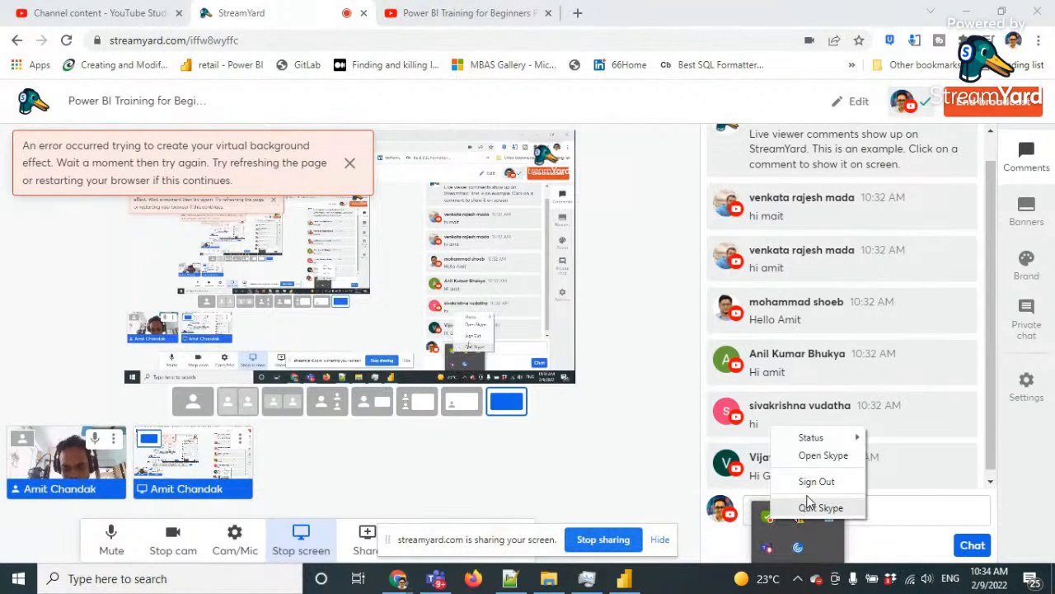
{"action": "left_click", "coordinate": [810, 507]}
Quit Microsoft Teams and return to the Demo 2 Feb report in Power BI Desktop
{"action": "left_click", "coordinate": [773, 546]}
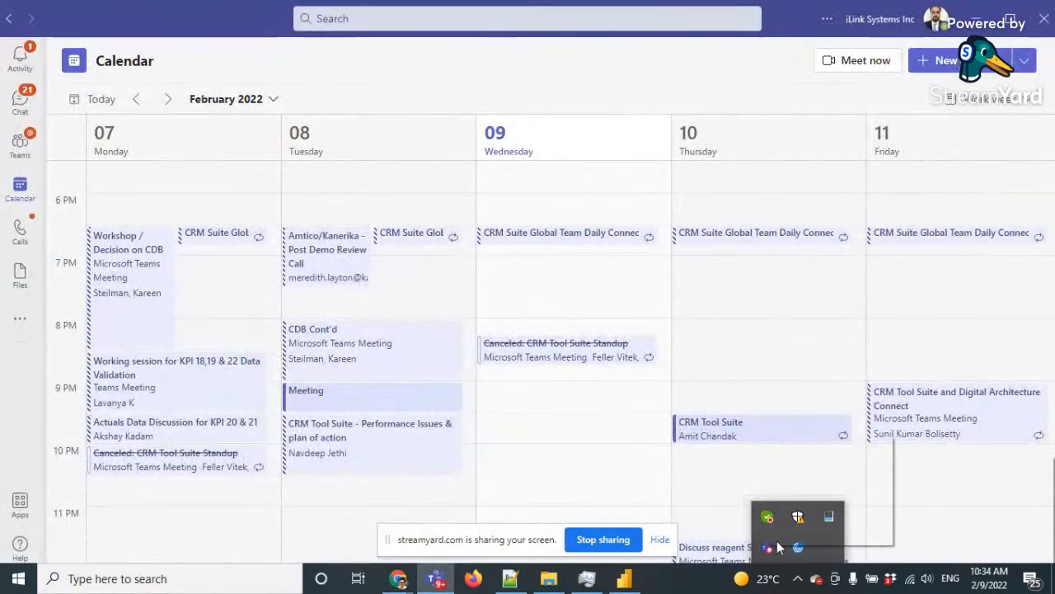
{"action": "right_click", "coordinate": [778, 548]}
{"action": "left_click", "coordinate": [804, 534]}
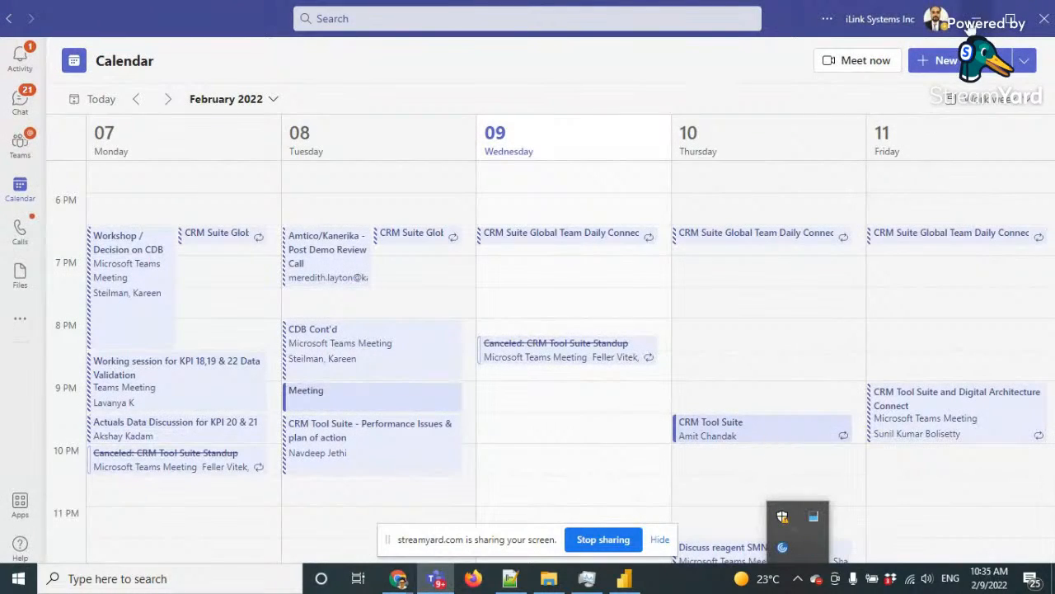
{"action": "key", "text": "alt+Tab"}
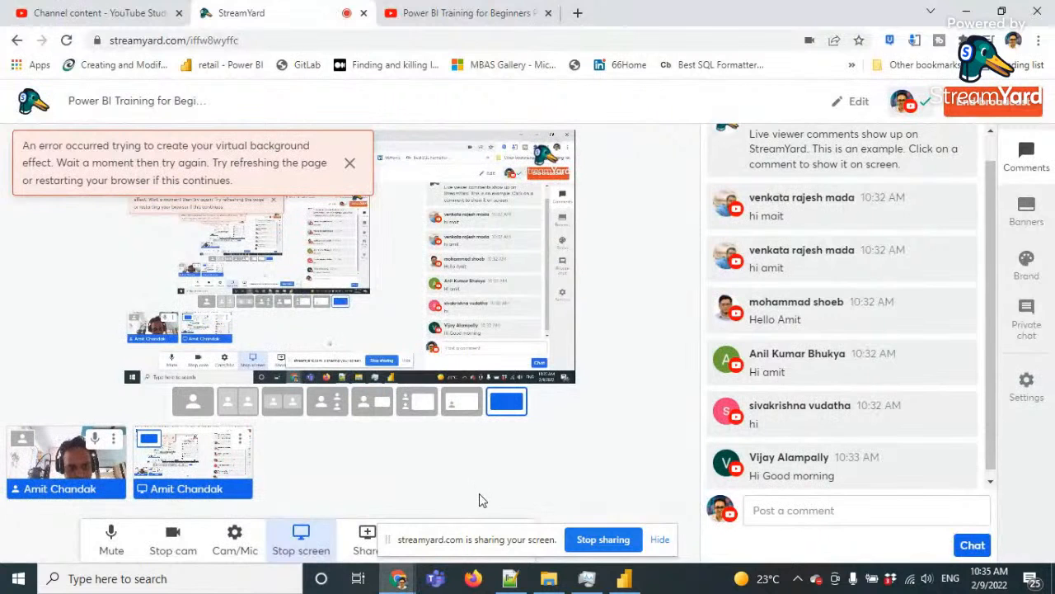
{"action": "left_click", "coordinate": [797, 580]}
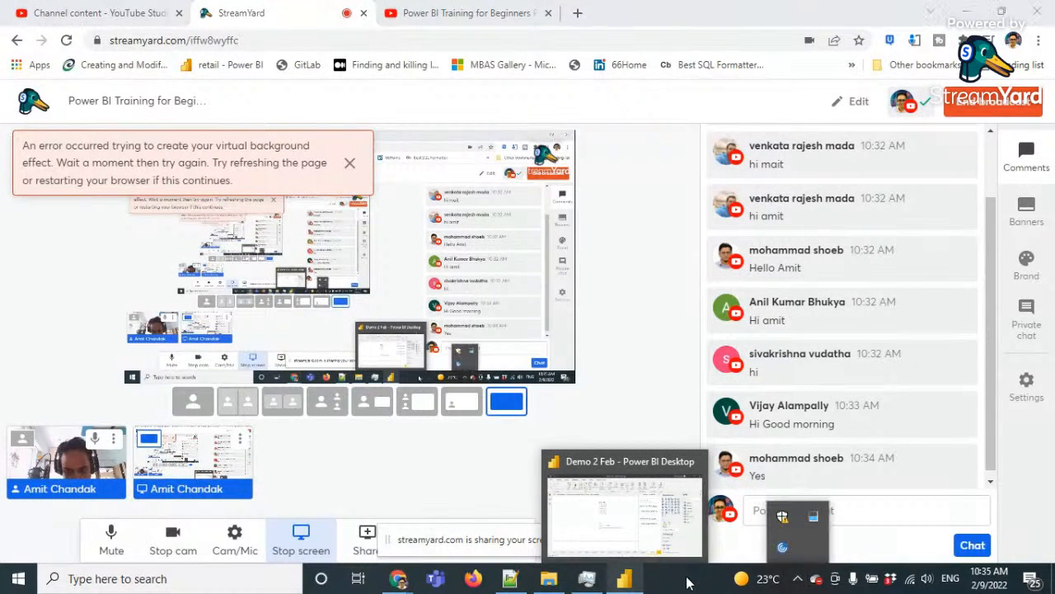
{"action": "left_click", "coordinate": [689, 495]}
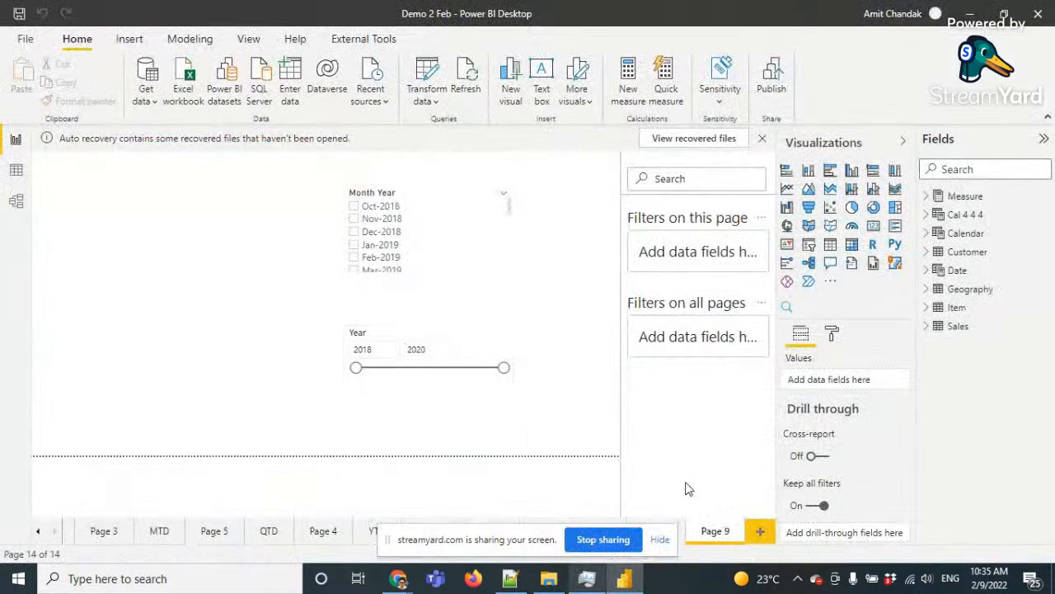
Add a new report page and dismiss the auto recovery notice, choosing to remove the recovered files
{"action": "left_click", "coordinate": [760, 531]}
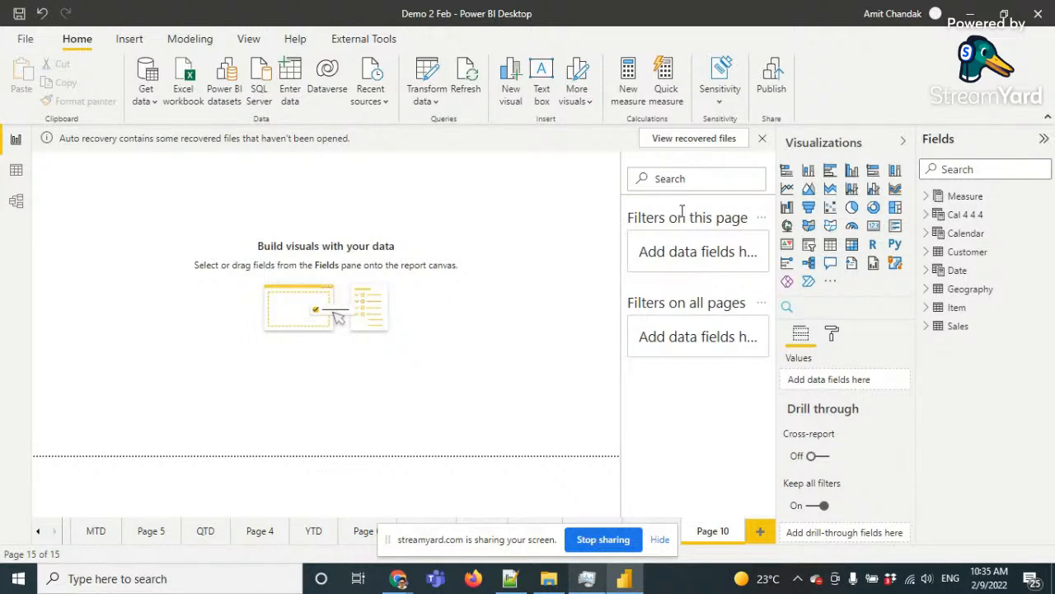
{"action": "left_click", "coordinate": [762, 138]}
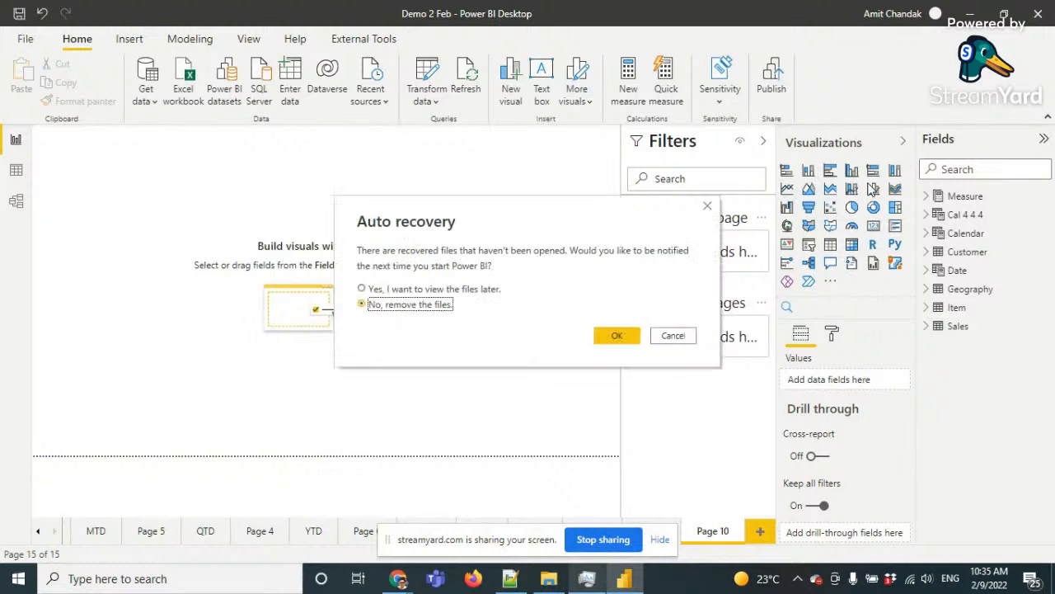
{"action": "left_click", "coordinate": [620, 339]}
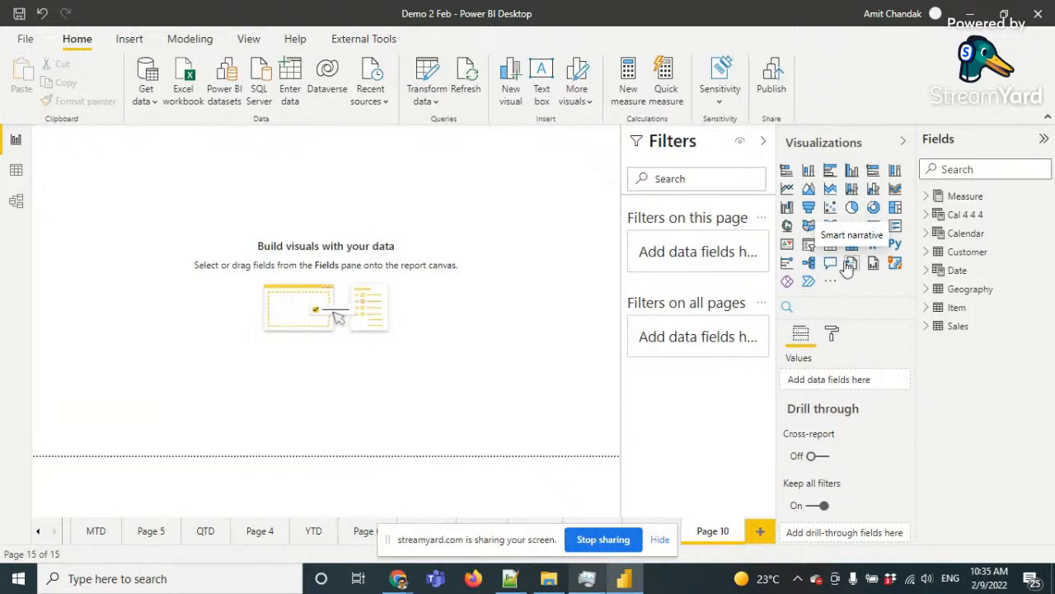
Insert a table visual on the new page, move it away from the corner and enlarge it across most of the canvas
{"action": "left_click", "coordinate": [831, 281]}
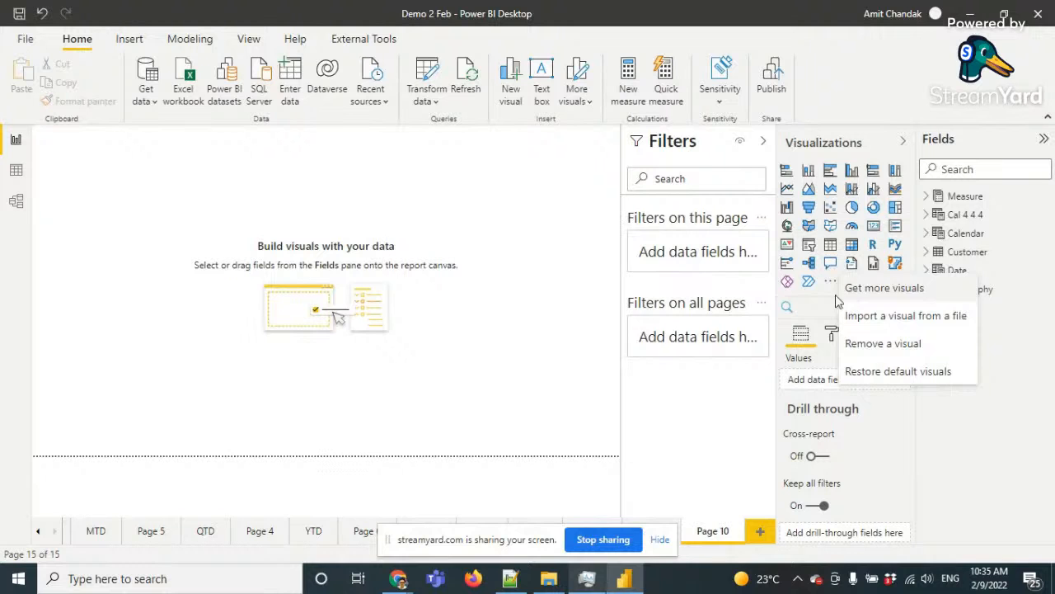
{"action": "left_click", "coordinate": [589, 287]}
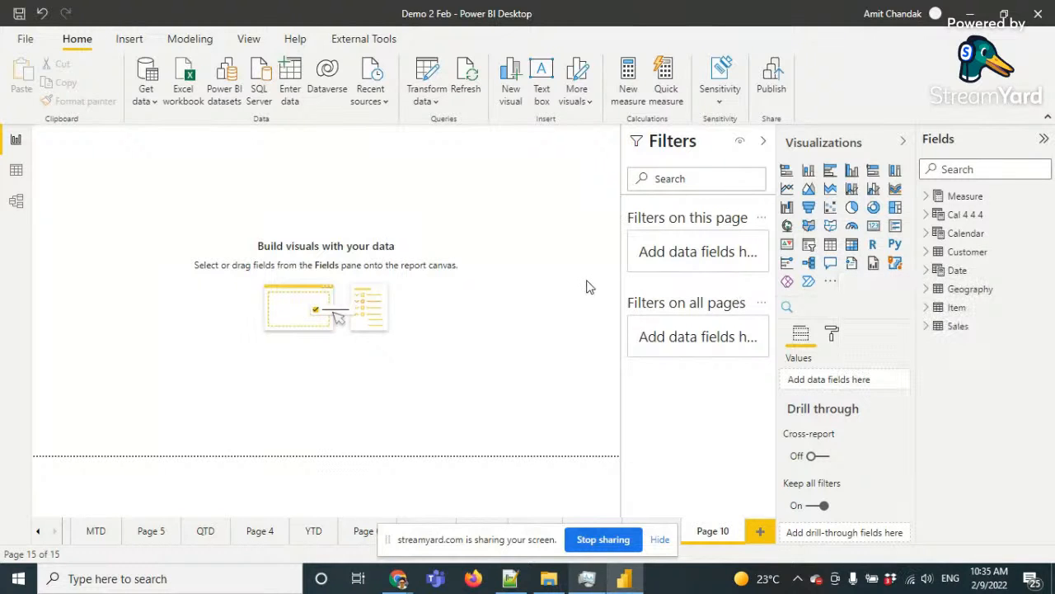
{"action": "left_click", "coordinate": [831, 246]}
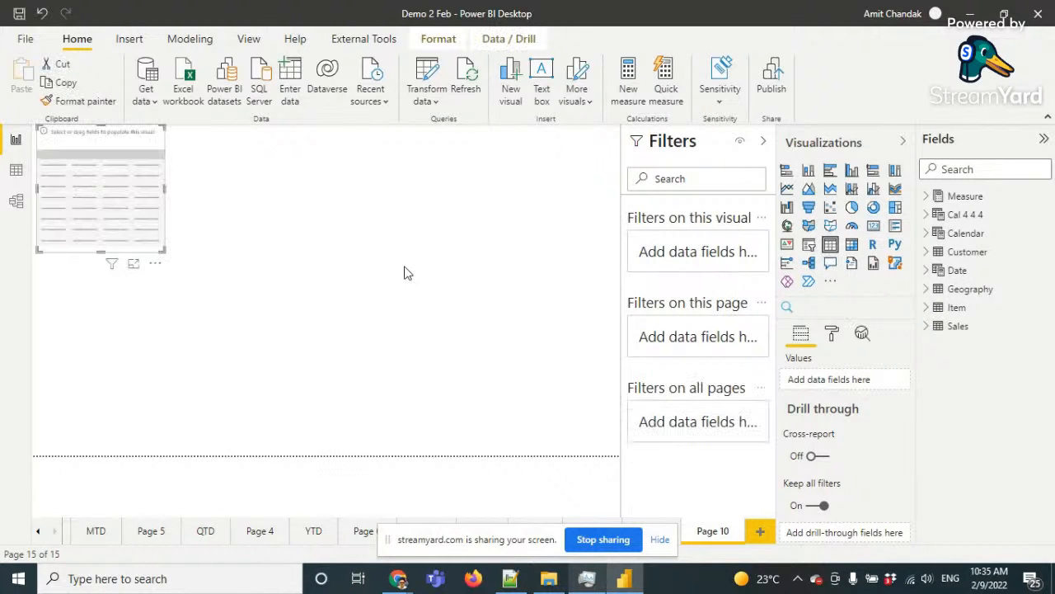
{"action": "left_click_drag", "start_coordinate": [141, 207], "coordinate": [198, 260]}
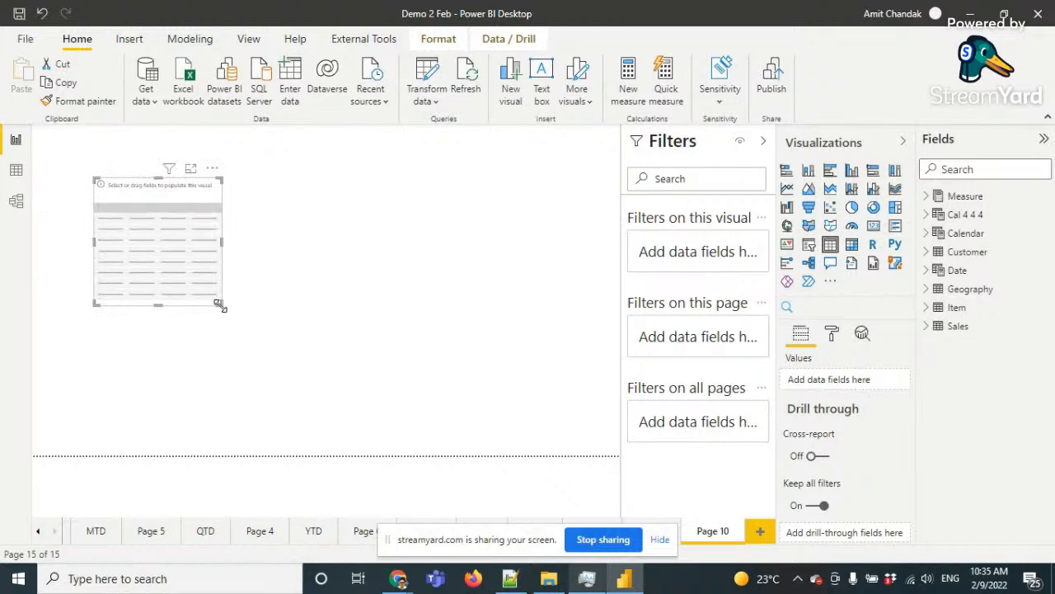
{"action": "left_click_drag", "start_coordinate": [219, 304], "coordinate": [555, 430]}
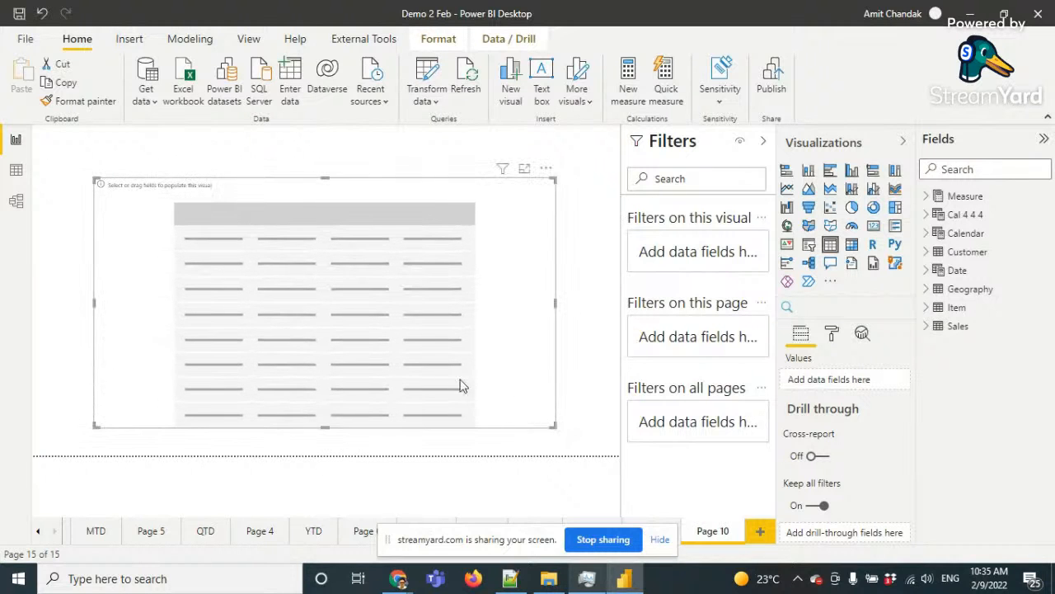
Add the Item table's Brand field to the table visual, trying the item Name as a second column and removing it again
{"action": "left_click", "coordinate": [926, 306]}
{"action": "left_click_drag", "start_coordinate": [987, 326], "coordinate": [862, 379]}
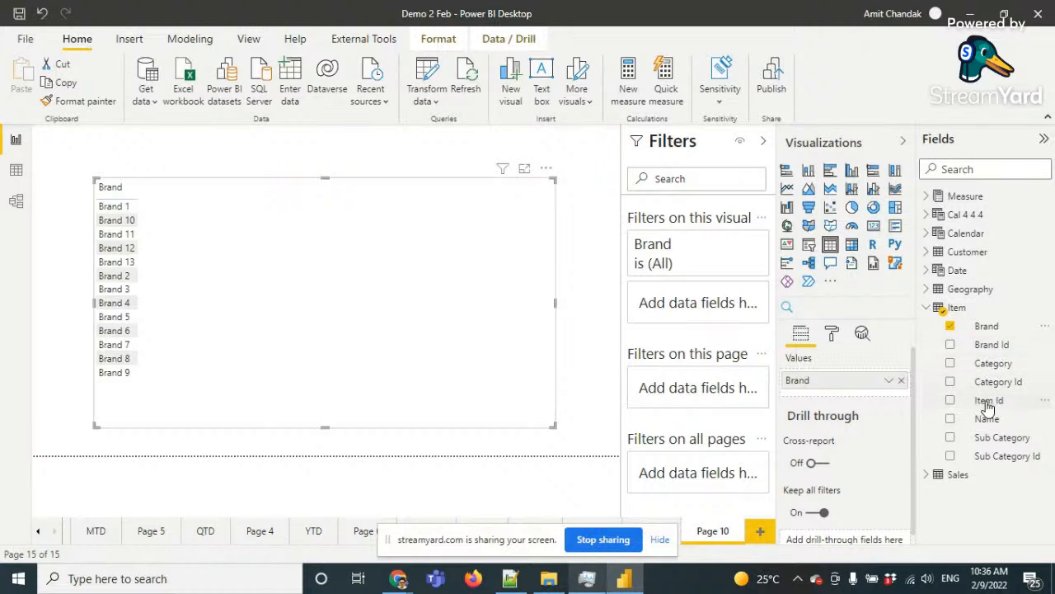
{"action": "left_click_drag", "start_coordinate": [987, 419], "coordinate": [322, 247]}
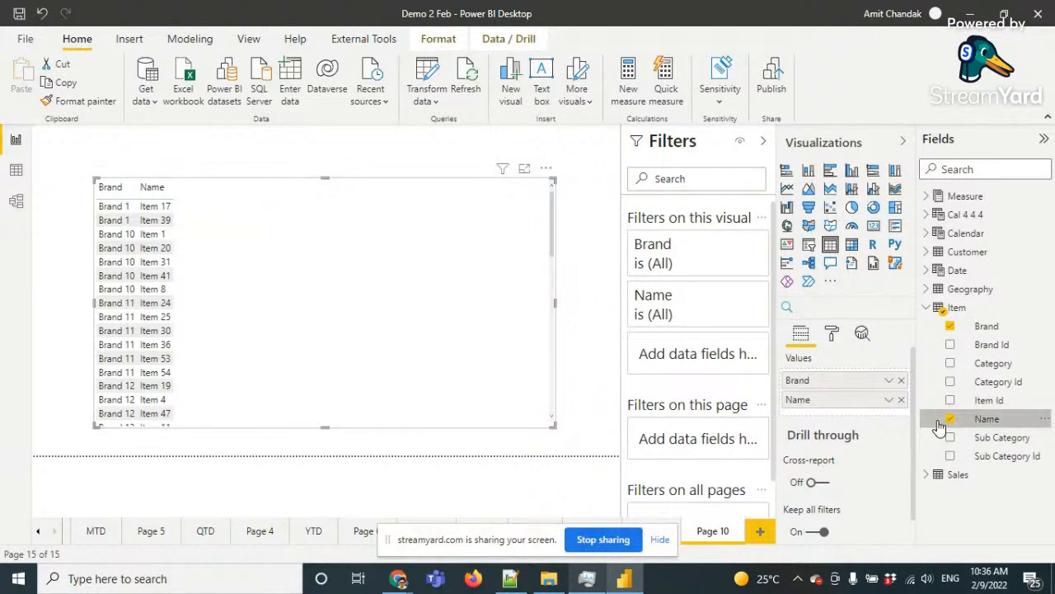
{"action": "left_click", "coordinate": [950, 419]}
Add the Net measure from the Base folder to the brand table and move the visual to the page's left edge
{"action": "left_click", "coordinate": [927, 196]}
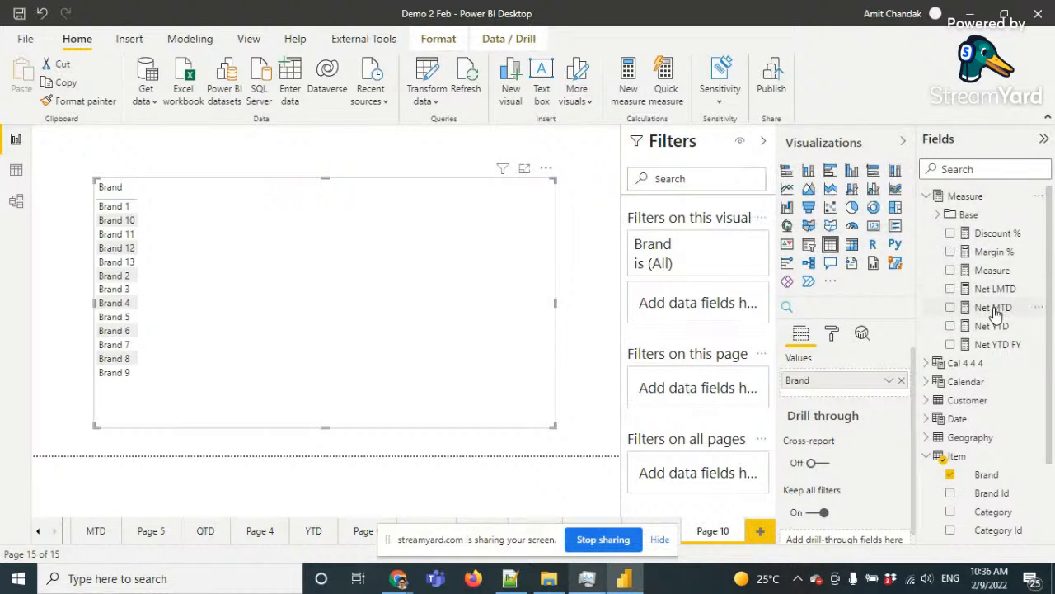
{"action": "left_click", "coordinate": [996, 272]}
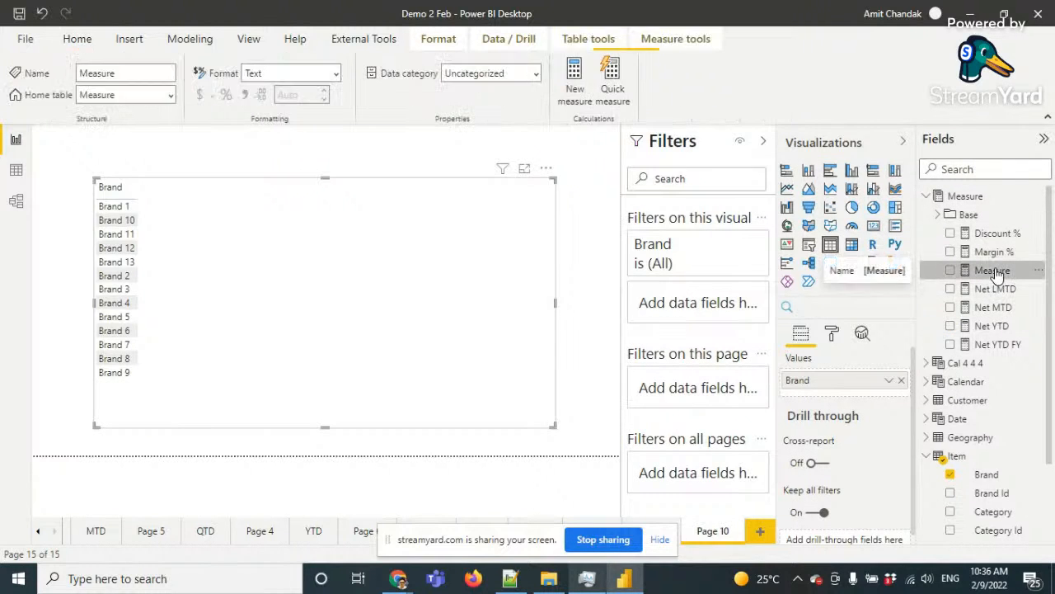
{"action": "left_click", "coordinate": [943, 216]}
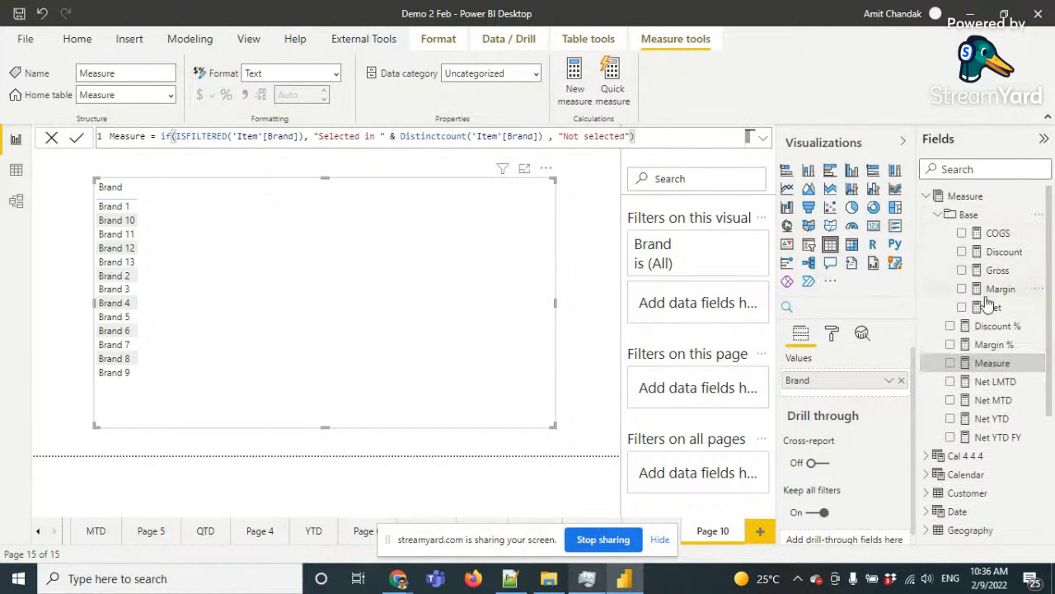
{"action": "left_click_drag", "start_coordinate": [994, 306], "coordinate": [338, 284]}
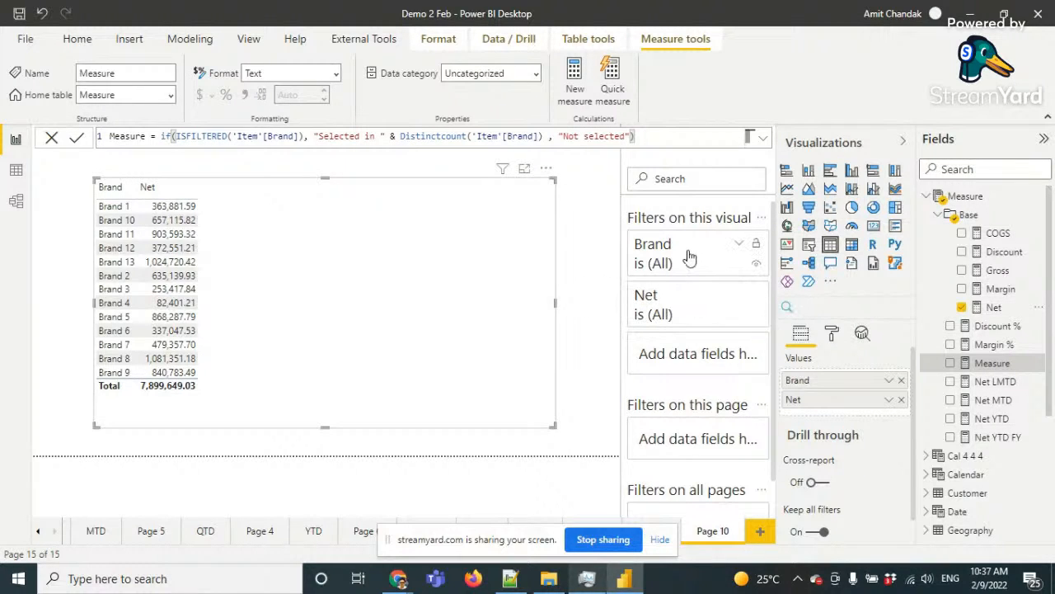
{"action": "left_click_drag", "start_coordinate": [478, 283], "coordinate": [370, 332]}
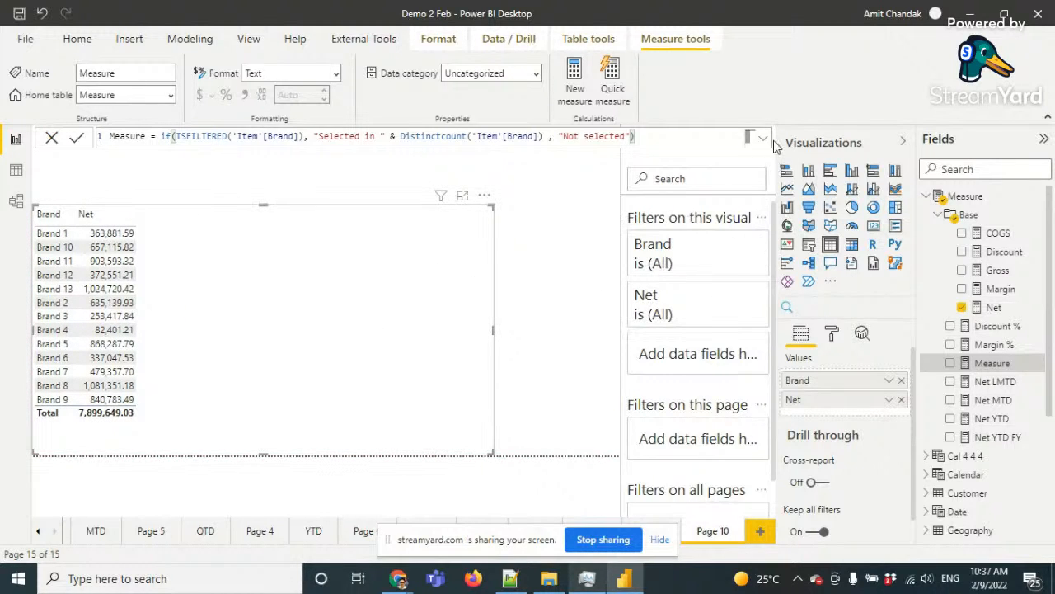
{"action": "left_click", "coordinate": [572, 206]}
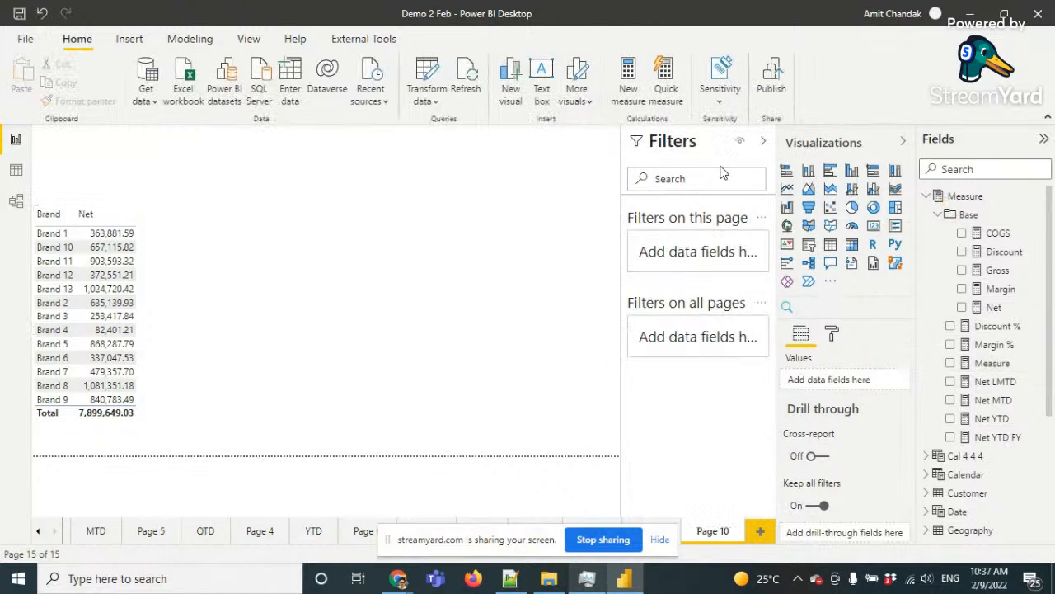
Add the Gross measure after Net in the table visual and collapse the Item table and Base folder in the field list
{"action": "left_click", "coordinate": [268, 298]}
{"action": "scroll", "coordinate": [664, 258], "scroll_direction": "down", "scroll_amount": 2}
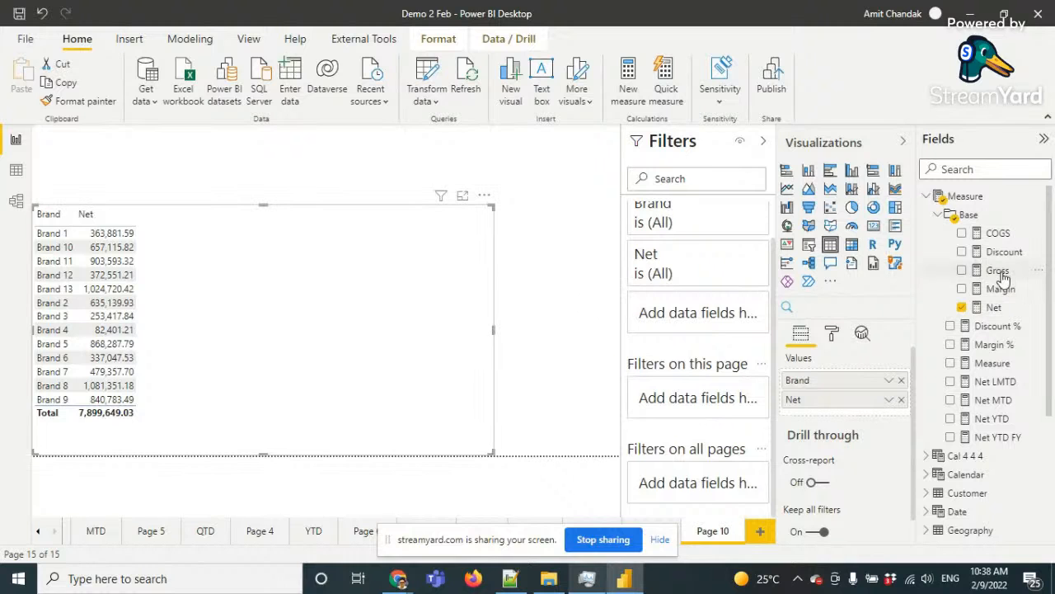
{"action": "left_click_drag", "start_coordinate": [1001, 280], "coordinate": [412, 299]}
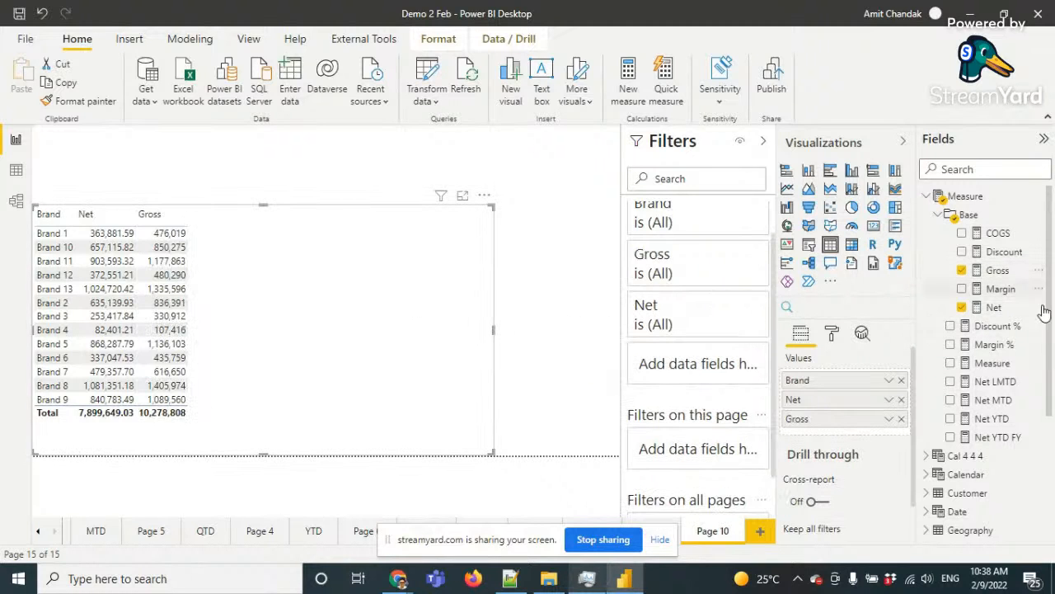
{"action": "scroll", "coordinate": [982, 362], "scroll_direction": "down", "scroll_amount": 5}
{"action": "left_click", "coordinate": [925, 363]}
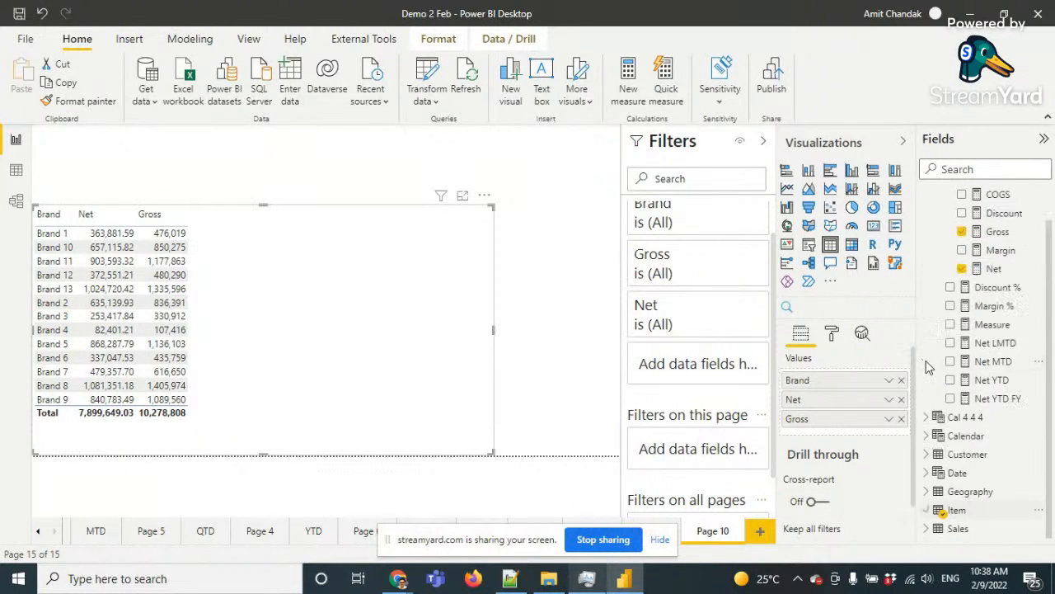
{"action": "scroll", "coordinate": [937, 313], "scroll_direction": "up", "scroll_amount": 2}
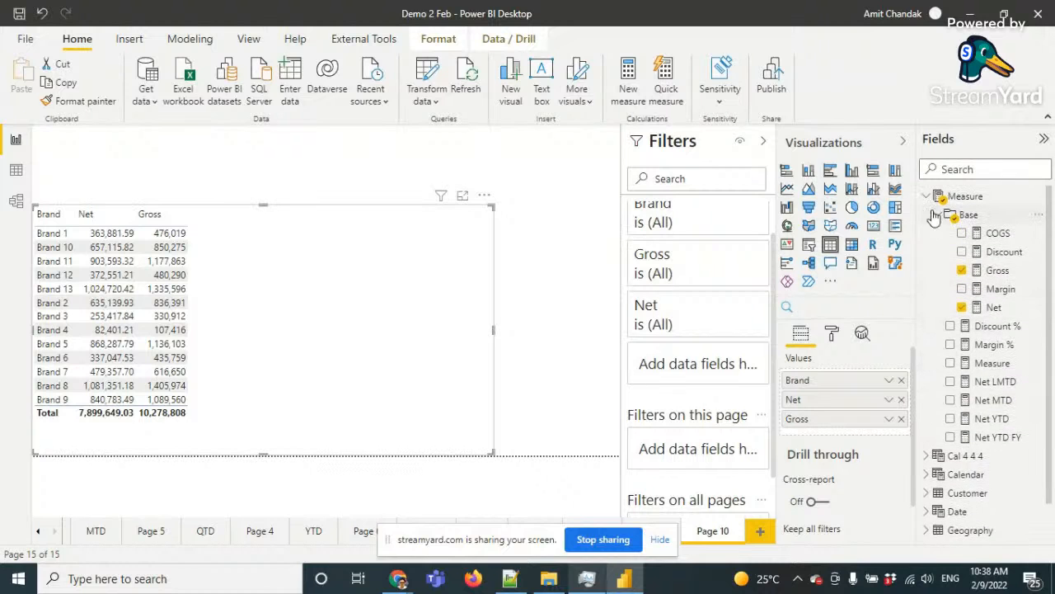
{"action": "left_click", "coordinate": [936, 215]}
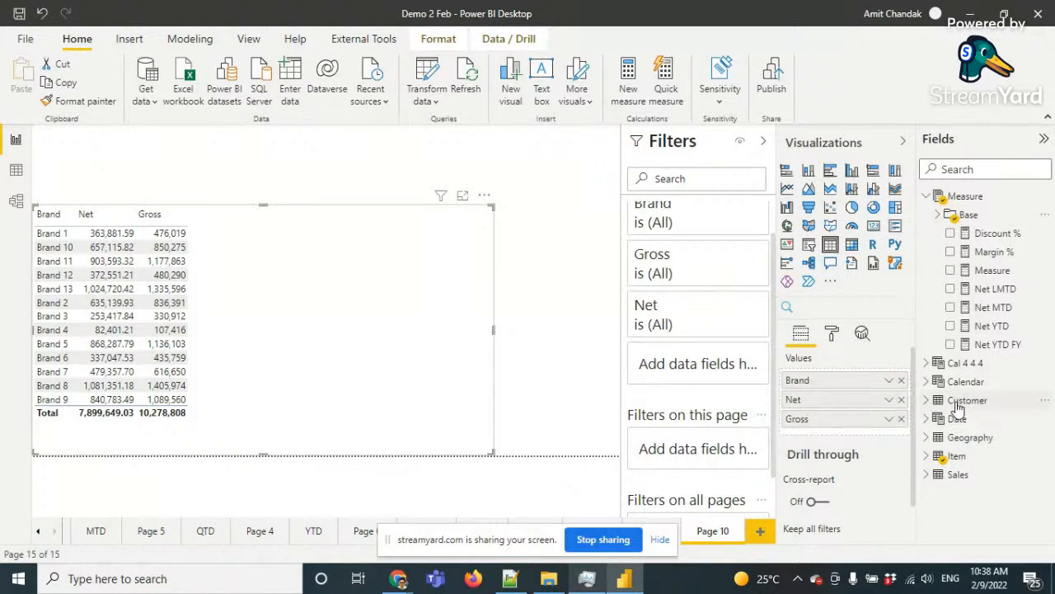
Insert the Geography table's State field between Brand and Net in the table visual and review the resulting rows
{"action": "left_click", "coordinate": [930, 401]}
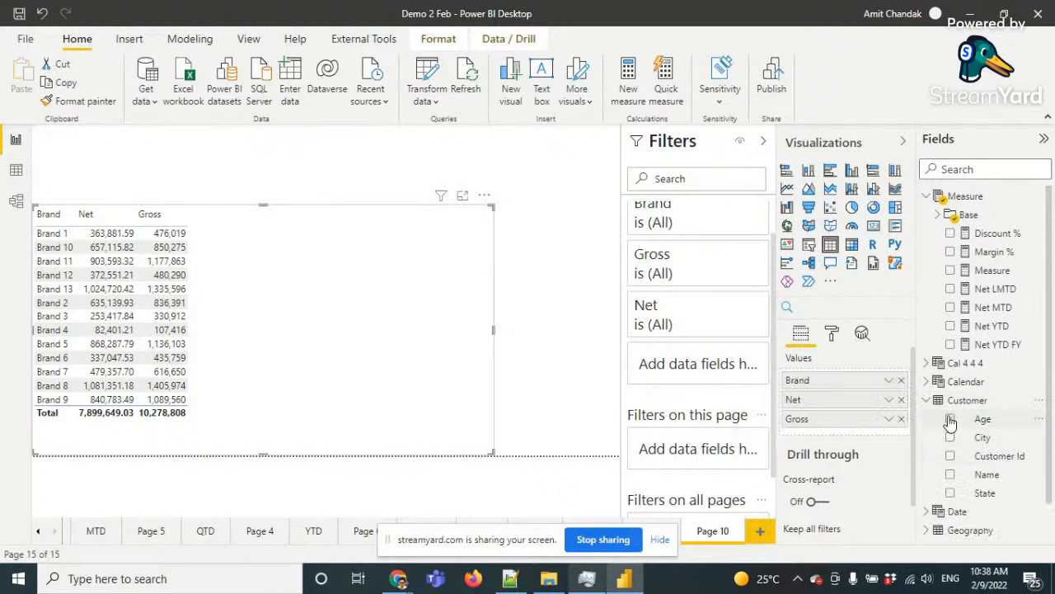
{"action": "left_click", "coordinate": [928, 401]}
{"action": "left_click", "coordinate": [929, 437]}
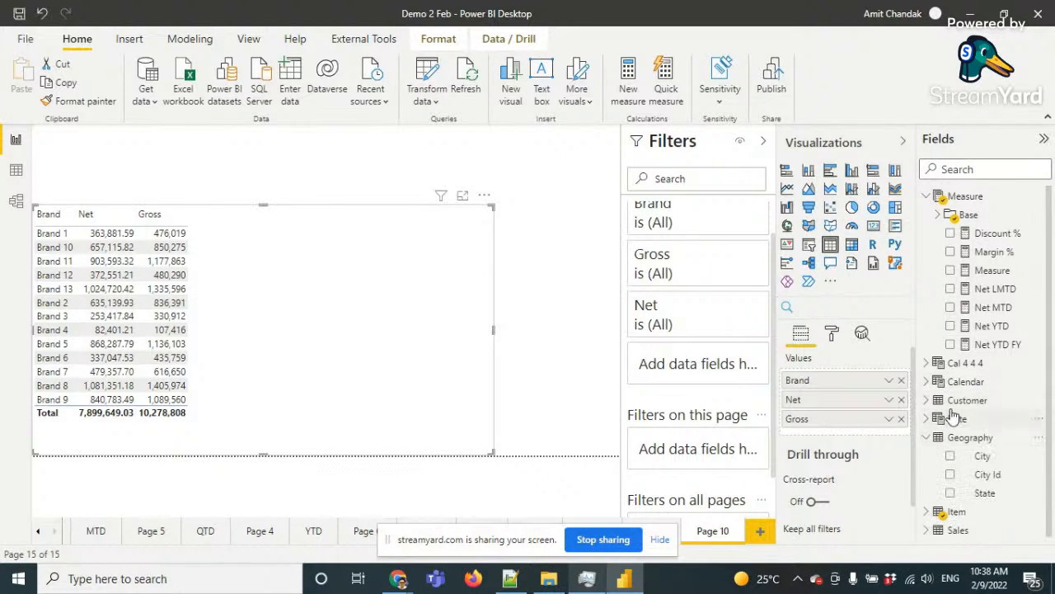
{"action": "left_click_drag", "start_coordinate": [985, 492], "coordinate": [853, 398]}
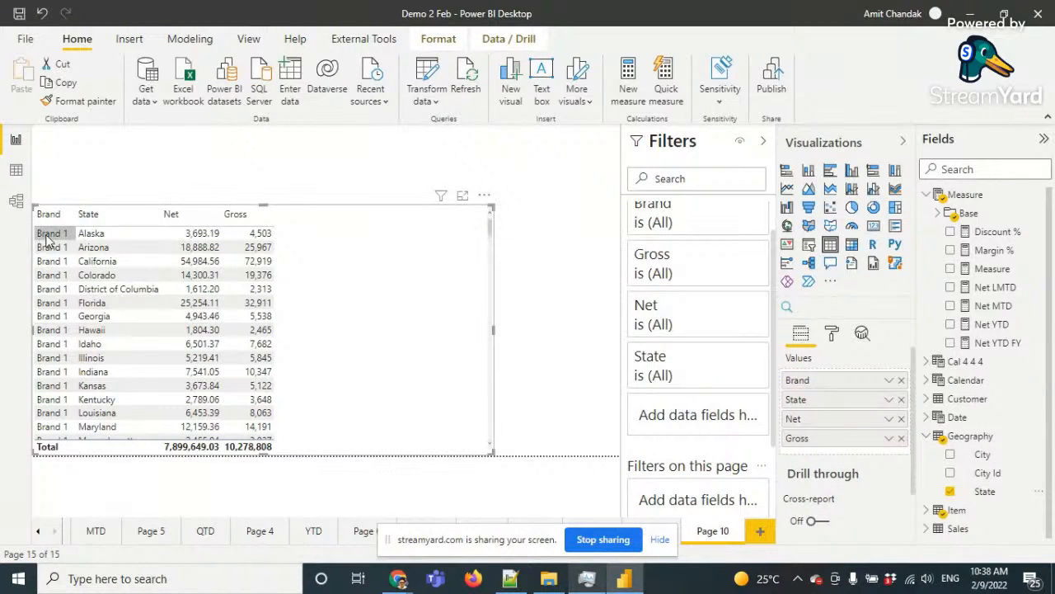
{"action": "scroll", "coordinate": [112, 265], "scroll_direction": "down", "scroll_amount": 2}
{"action": "scroll", "coordinate": [115, 264], "scroll_direction": "up", "scroll_amount": 2}
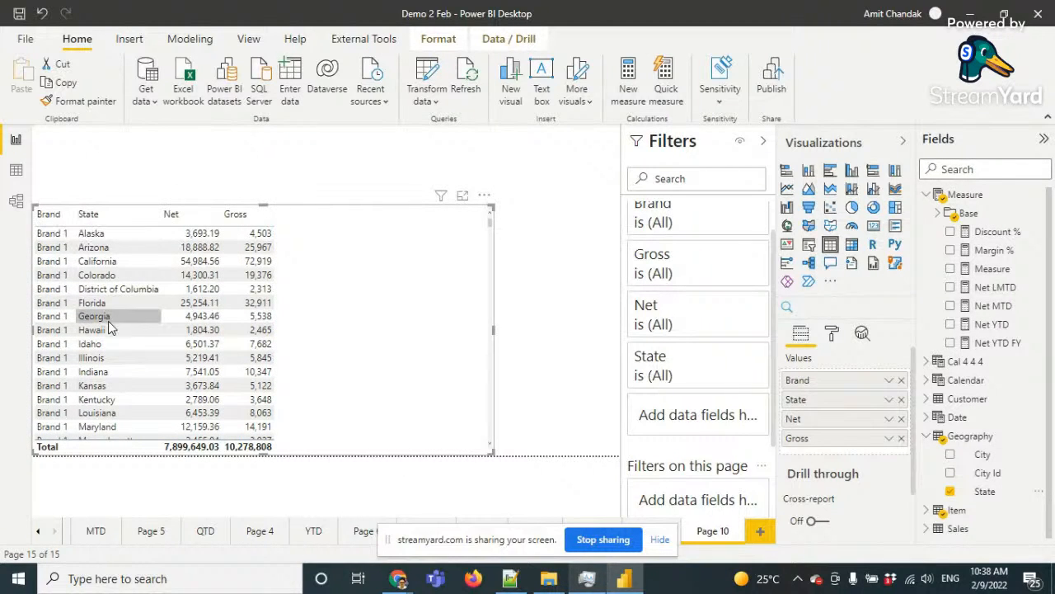
{"action": "scroll", "coordinate": [103, 345], "scroll_direction": "down", "scroll_amount": 3}
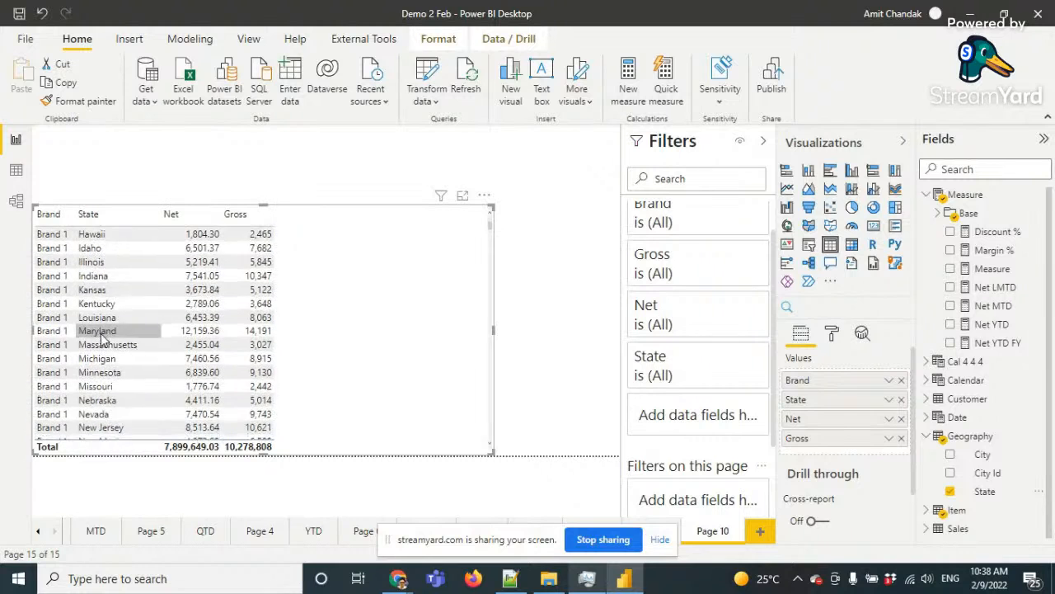
Sort the table visual by Net in descending order and review the visual's additional options for sorting
{"action": "scroll", "coordinate": [103, 340], "scroll_direction": "up", "scroll_amount": 3}
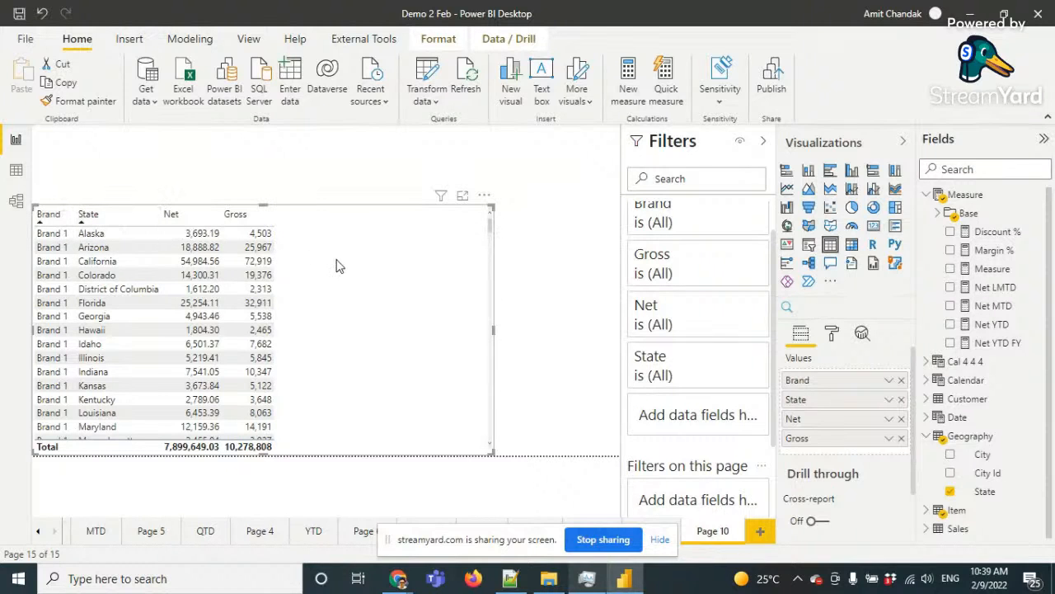
{"action": "left_click", "coordinate": [203, 221]}
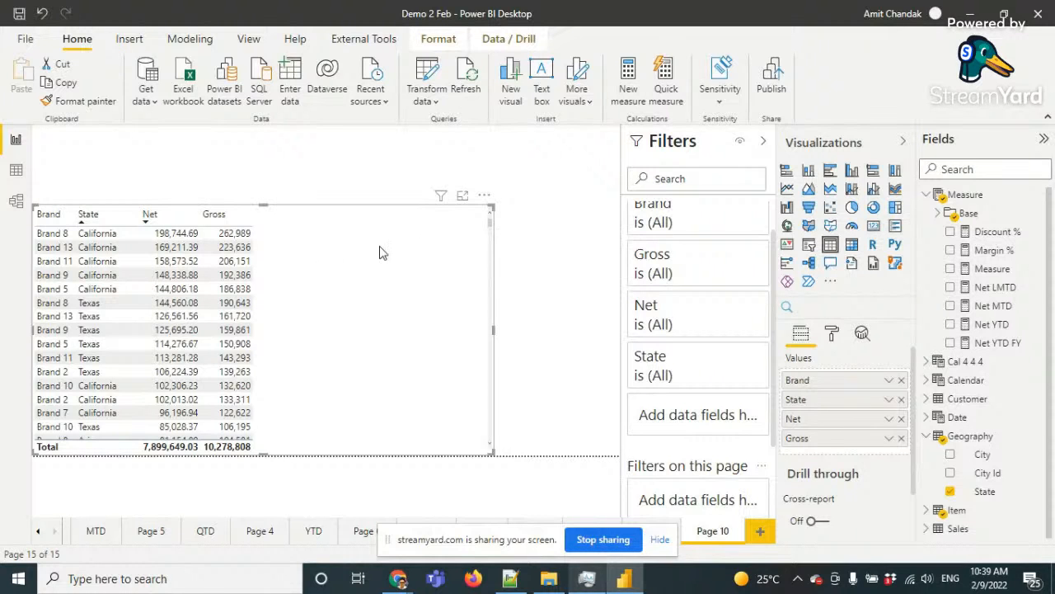
{"action": "left_click", "coordinate": [484, 197]}
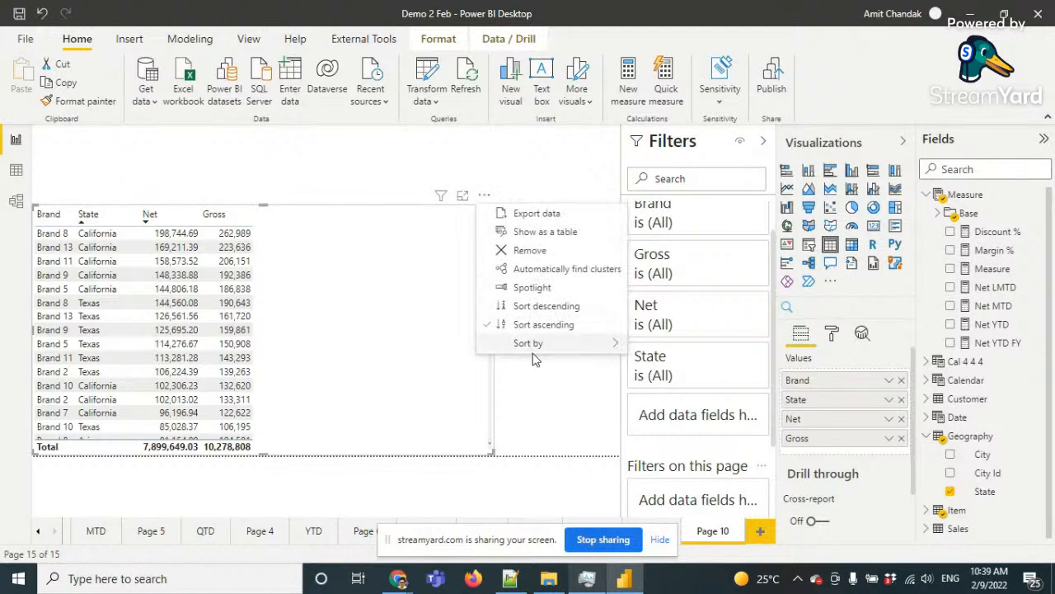
{"action": "mouse_move", "coordinate": [537, 353]}
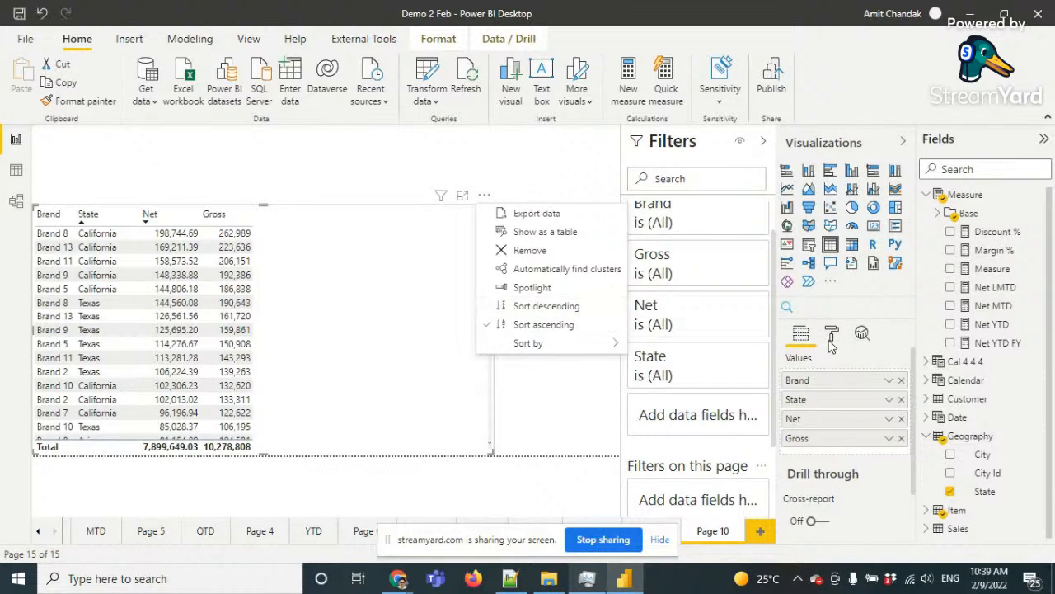
{"action": "key", "text": "Escape"}
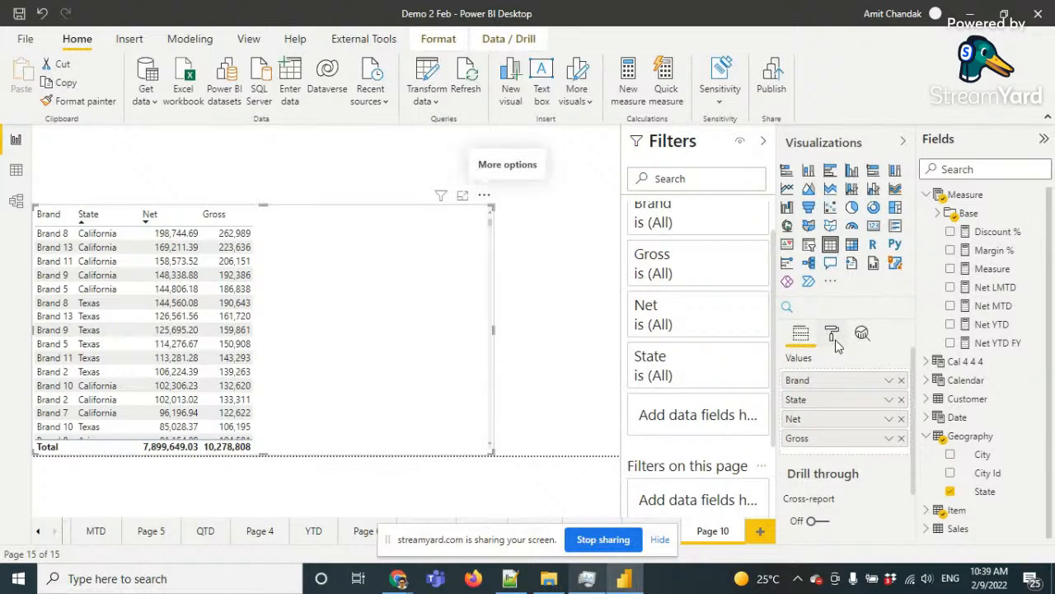
Open the table visual's formatting settings and apply the Minimal style
{"action": "left_click", "coordinate": [833, 337]}
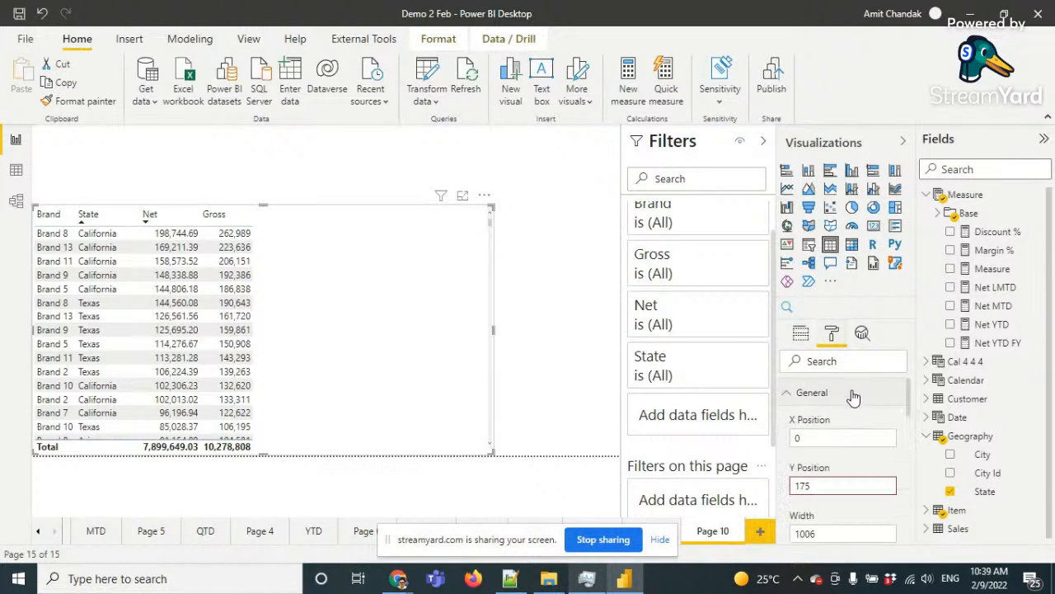
{"action": "scroll", "coordinate": [854, 397], "scroll_direction": "down", "scroll_amount": 5}
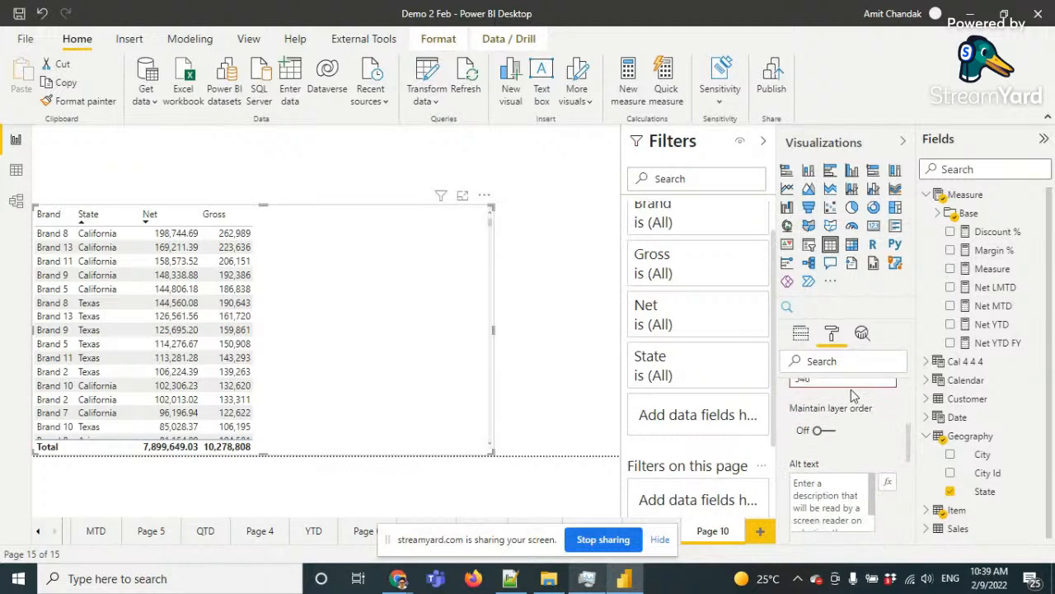
{"action": "scroll", "coordinate": [851, 395], "scroll_direction": "down", "scroll_amount": 3}
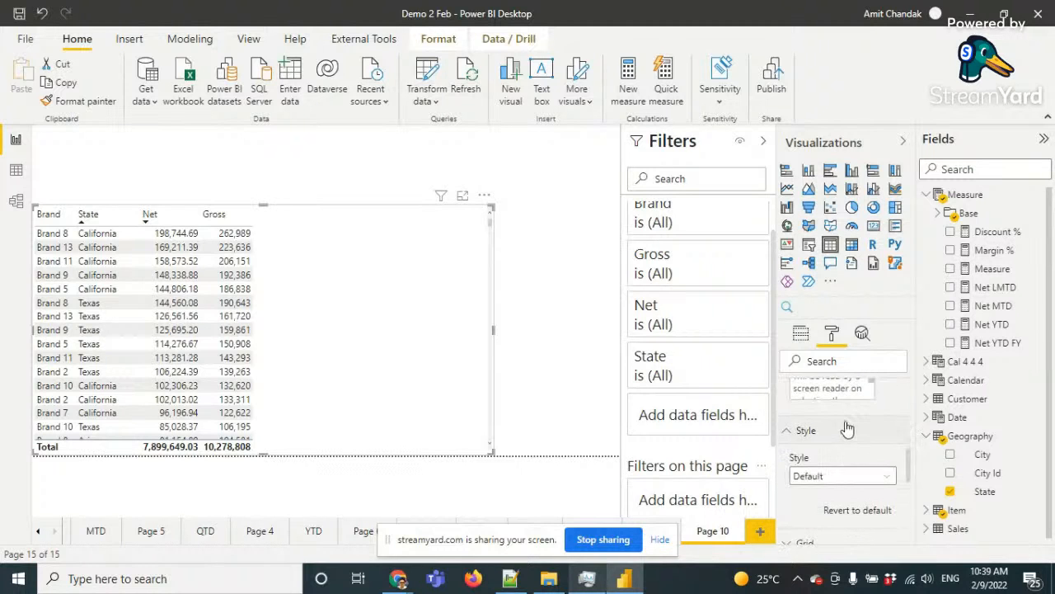
{"action": "scroll", "coordinate": [847, 425], "scroll_direction": "down", "scroll_amount": 2}
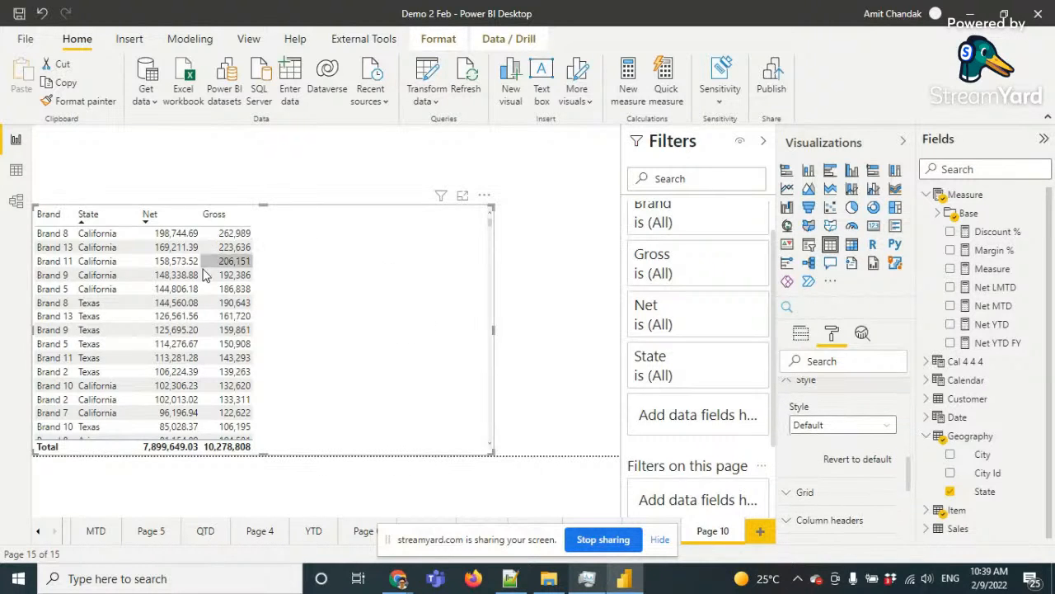
{"action": "left_click", "coordinate": [866, 427]}
{"action": "left_click", "coordinate": [818, 287]}
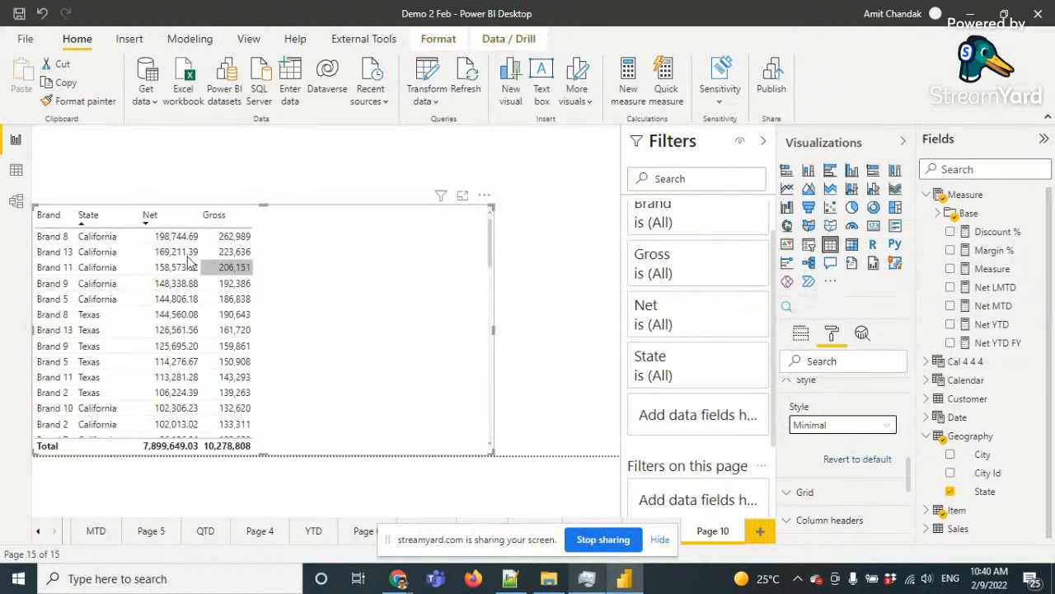
Try the Alternating rows, Sparse and Condensed styles on the table visual, one after another
{"action": "left_click", "coordinate": [850, 424]}
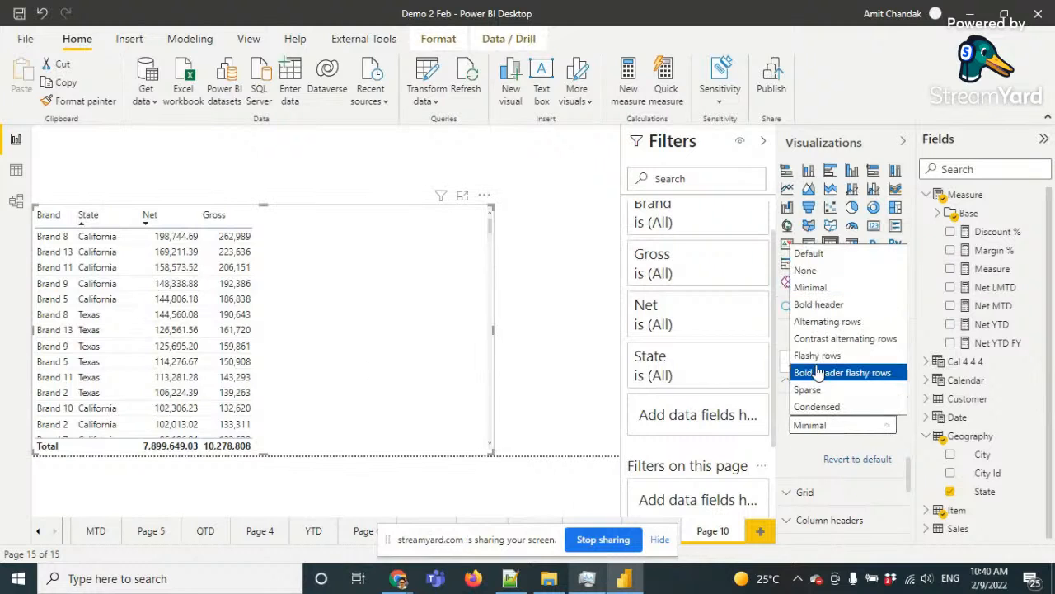
{"action": "left_click", "coordinate": [829, 321]}
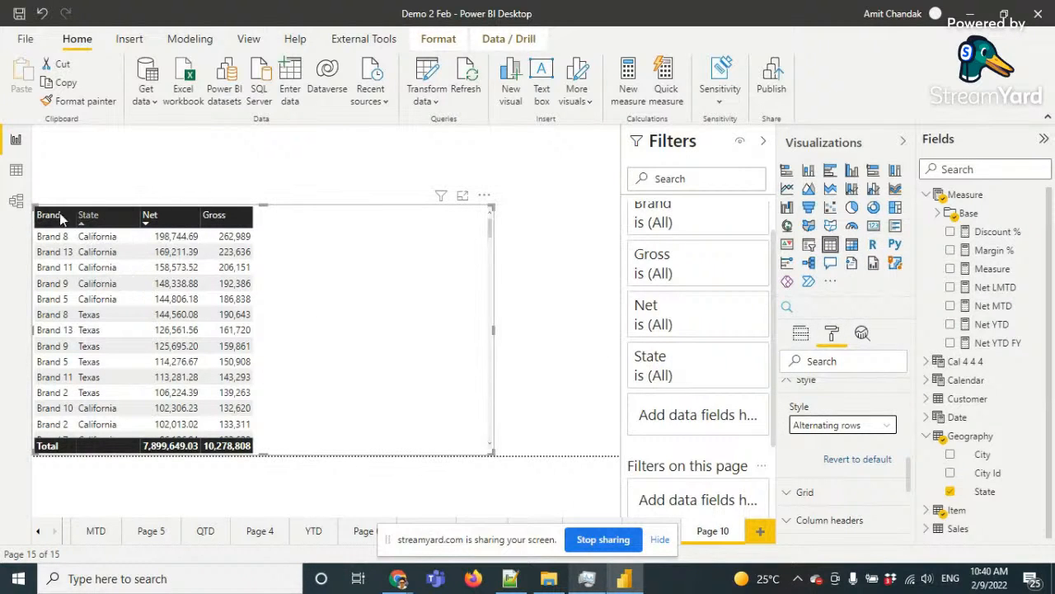
{"action": "left_click", "coordinate": [886, 429]}
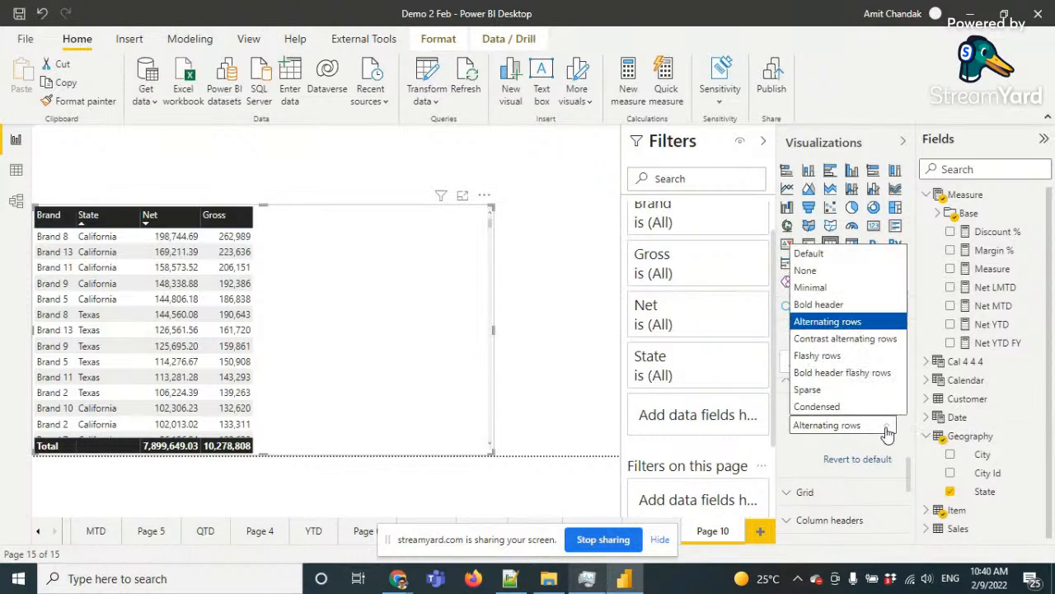
{"action": "left_click", "coordinate": [841, 389]}
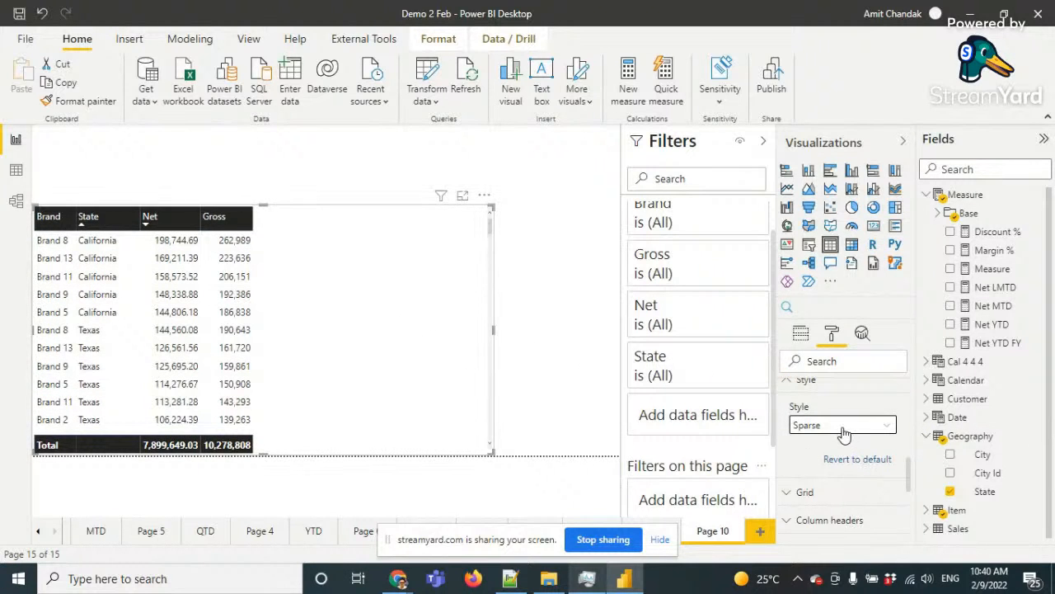
{"action": "left_click", "coordinate": [843, 427]}
{"action": "left_click", "coordinate": [831, 406]}
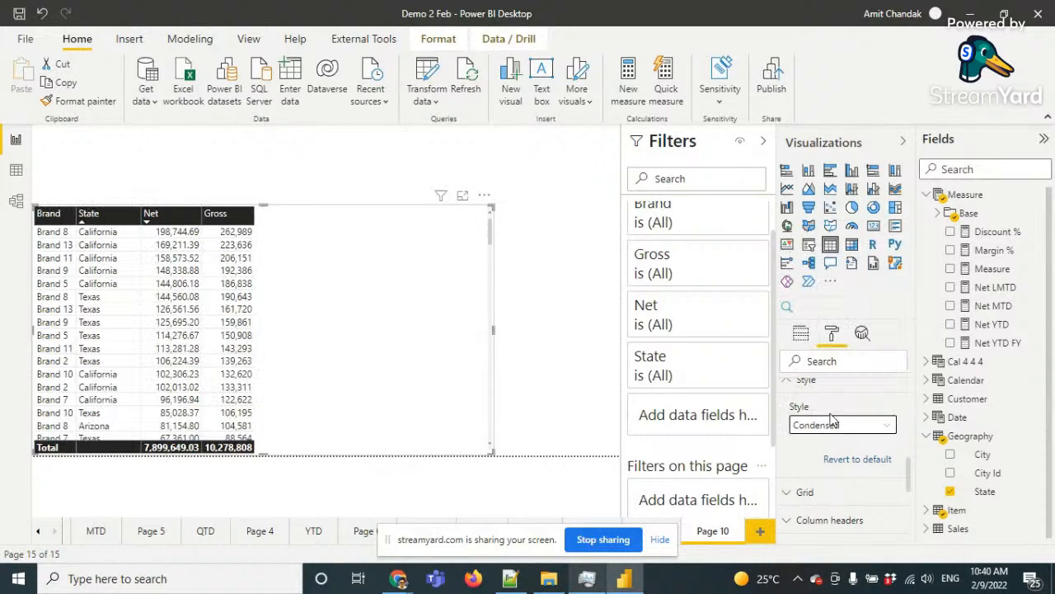
Switch the table visual to the Flashy rows style and look over the other available styles
{"action": "left_click", "coordinate": [825, 427]}
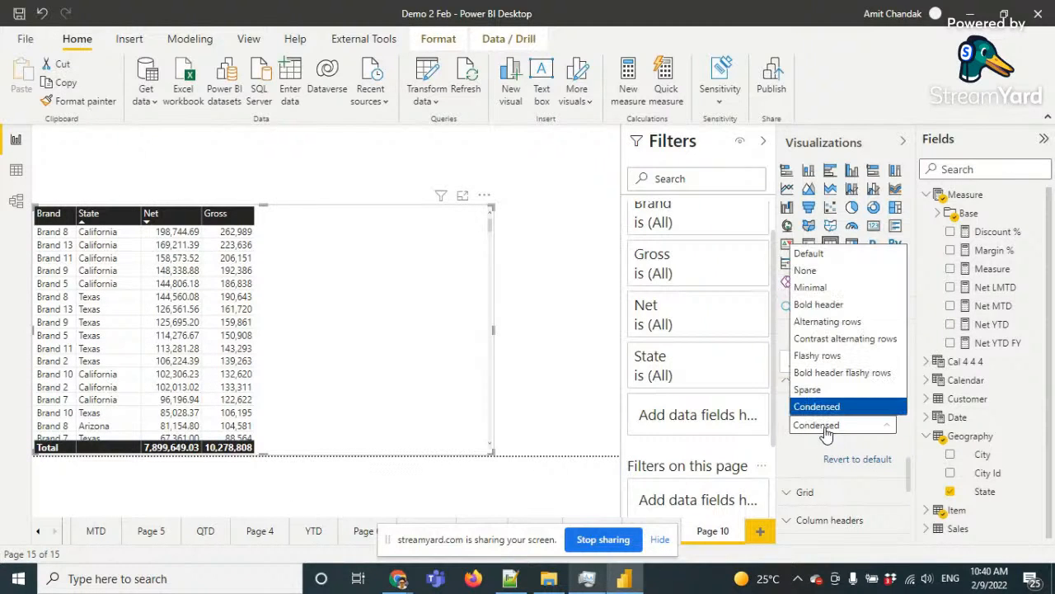
{"action": "left_click", "coordinate": [829, 355]}
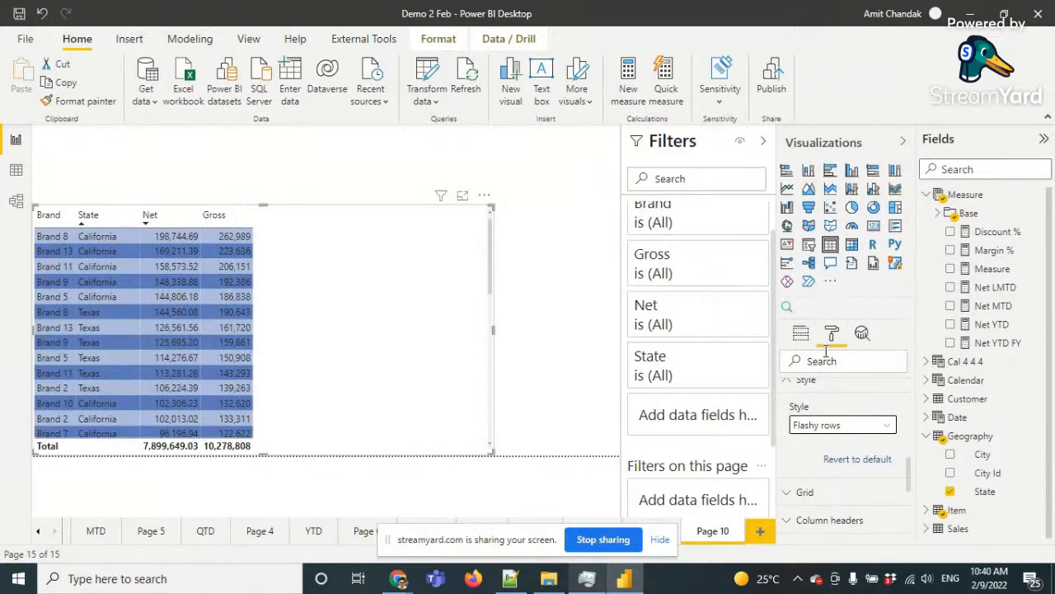
{"action": "left_click", "coordinate": [830, 426]}
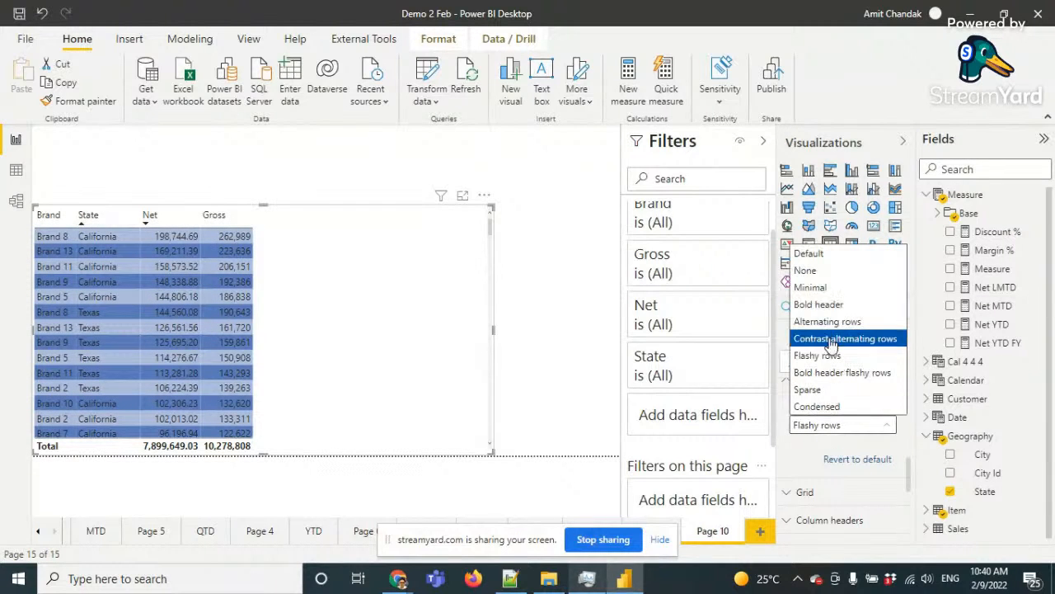
{"action": "left_click", "coordinate": [809, 463]}
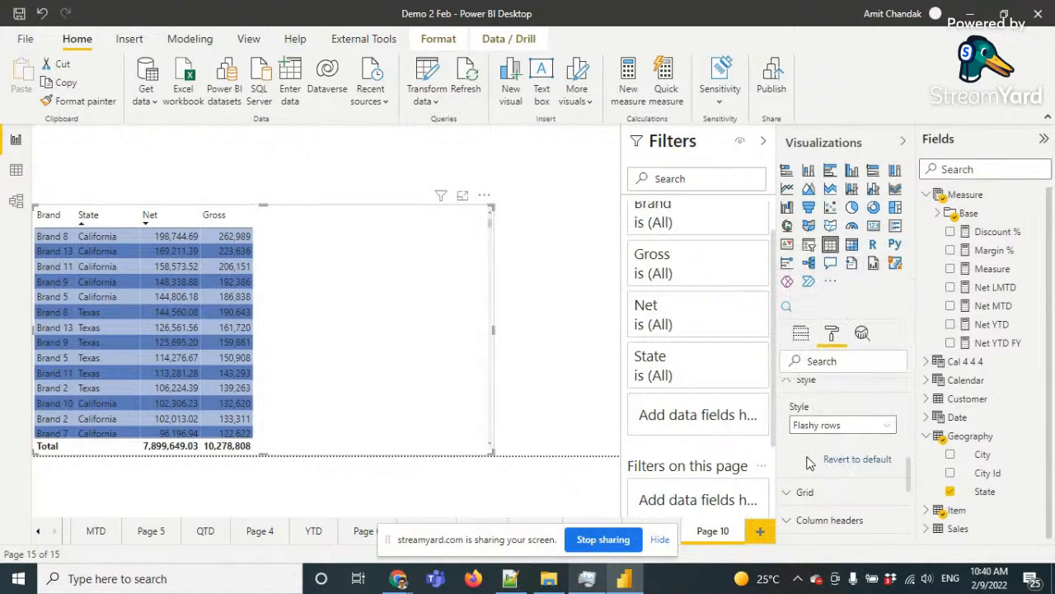
Expand the table visual's Grid settings and examine the gridline, row padding, text size and image height options
{"action": "scroll", "coordinate": [819, 462], "scroll_direction": "down", "scroll_amount": 1}
{"action": "left_click", "coordinate": [815, 467]}
{"action": "scroll", "coordinate": [847, 456], "scroll_direction": "down", "scroll_amount": 2}
{"action": "scroll", "coordinate": [847, 456], "scroll_direction": "down", "scroll_amount": 5}
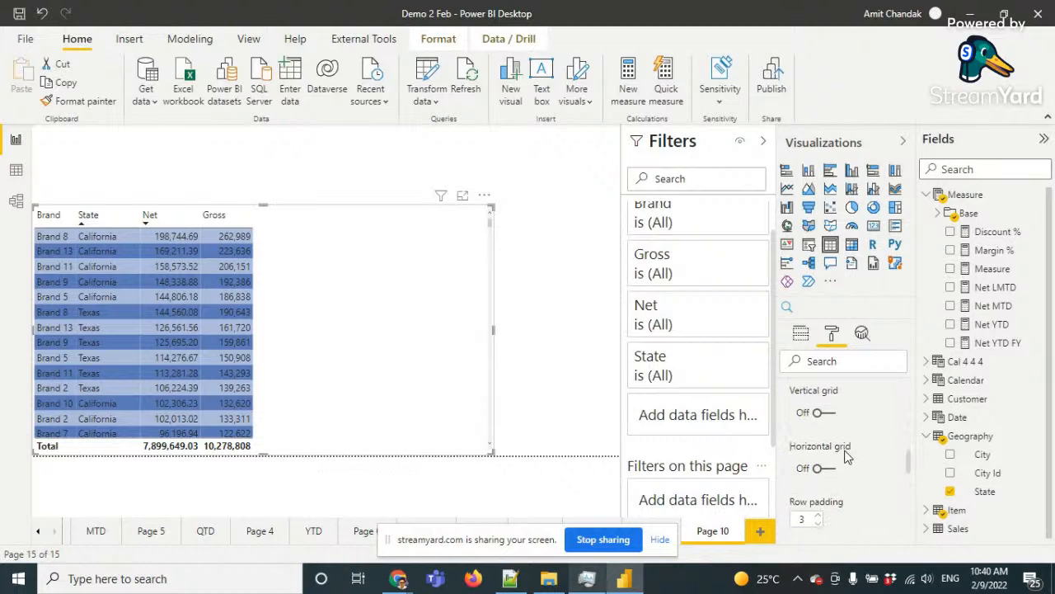
{"action": "scroll", "coordinate": [846, 457], "scroll_direction": "down", "scroll_amount": 2}
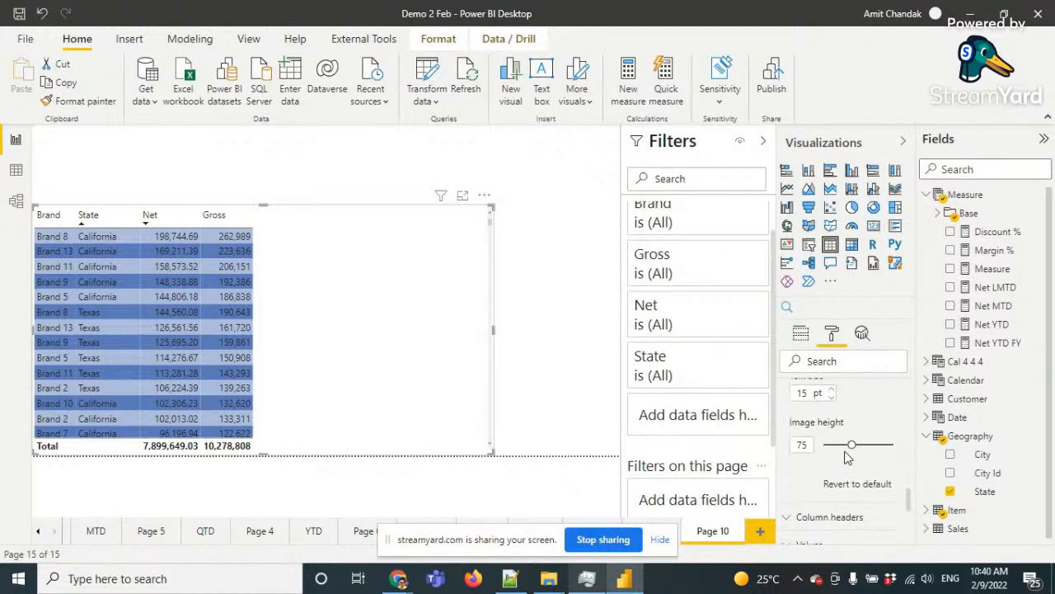
{"action": "scroll", "coordinate": [846, 449], "scroll_direction": "up", "scroll_amount": 6}
{"action": "scroll", "coordinate": [846, 442], "scroll_direction": "up", "scroll_amount": 2}
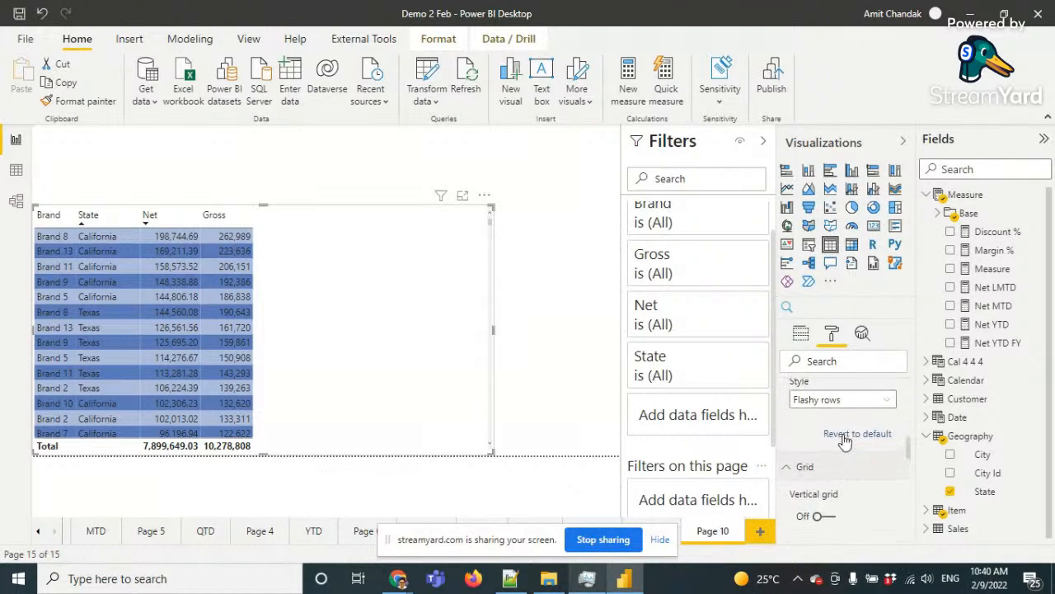
Return the table visual's style to Default and try its vertical grid on and off again
{"action": "left_click", "coordinate": [821, 451]}
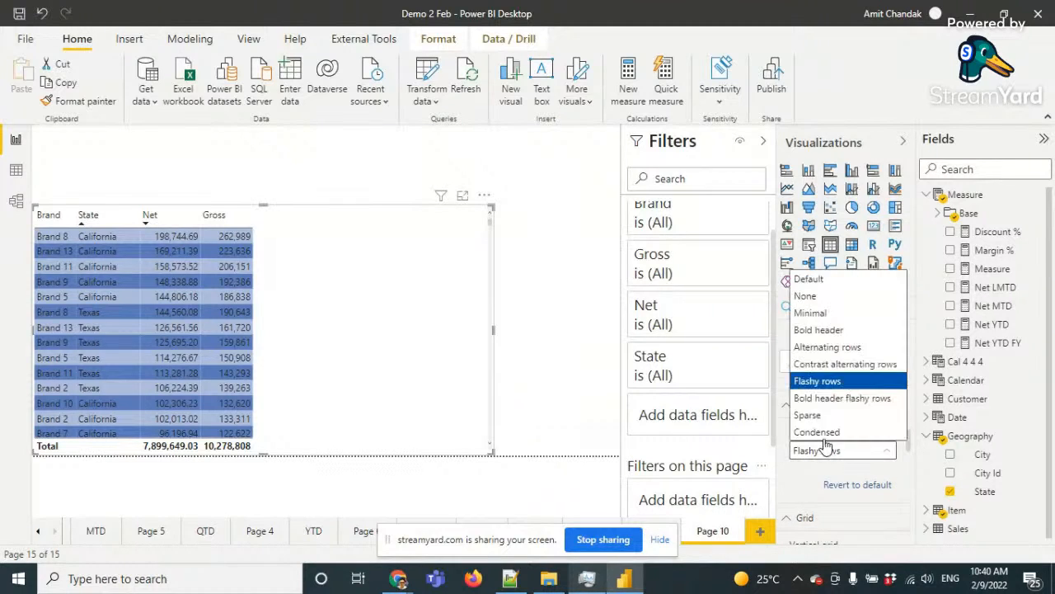
{"action": "left_click", "coordinate": [812, 279]}
{"action": "scroll", "coordinate": [878, 417], "scroll_direction": "down", "scroll_amount": 1}
{"action": "scroll", "coordinate": [881, 417], "scroll_direction": "down", "scroll_amount": 3}
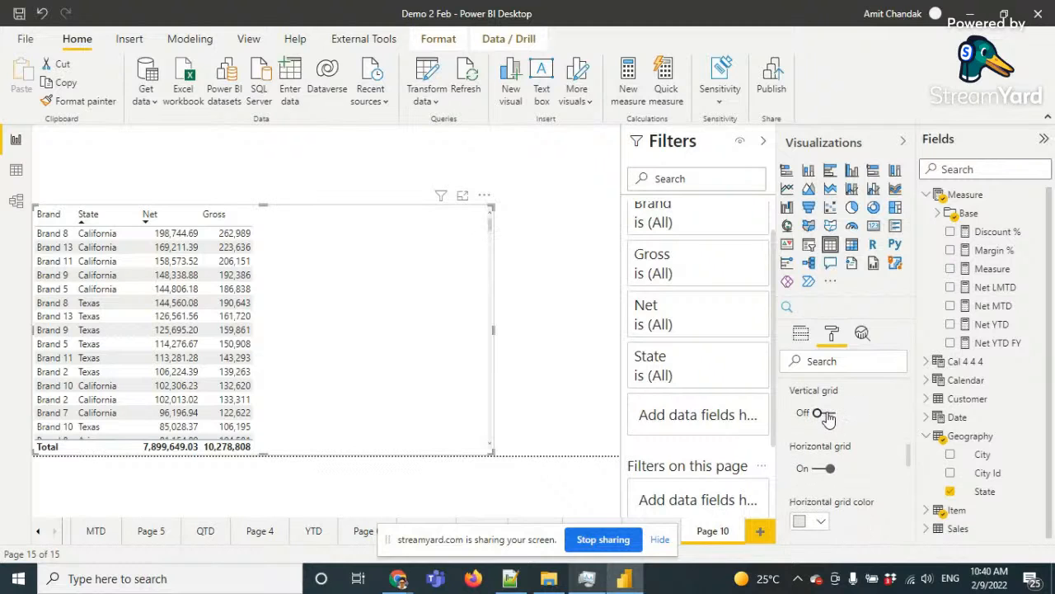
{"action": "left_click", "coordinate": [823, 413]}
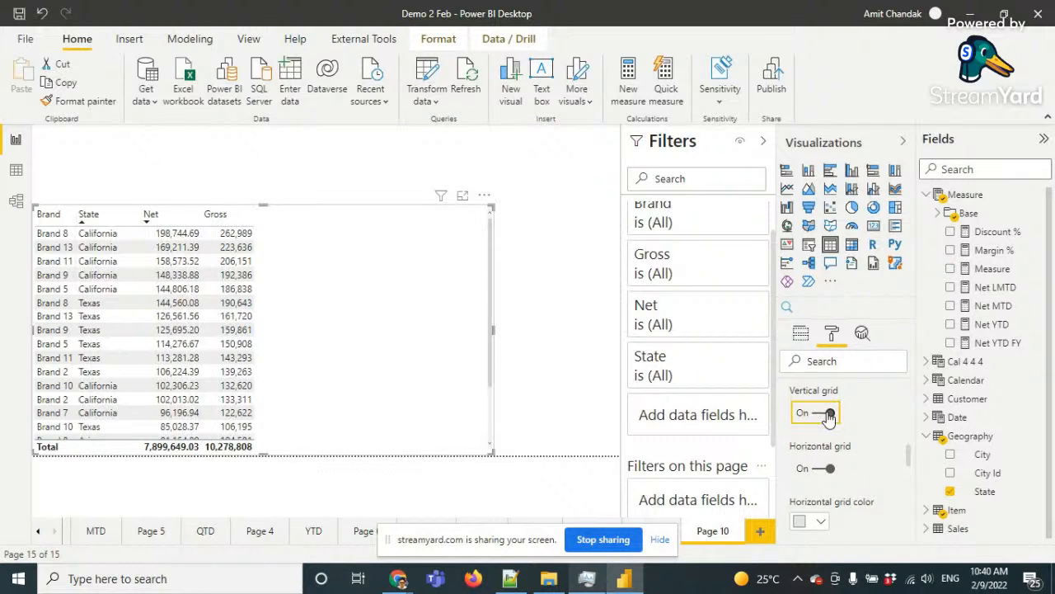
{"action": "left_click", "coordinate": [823, 413]}
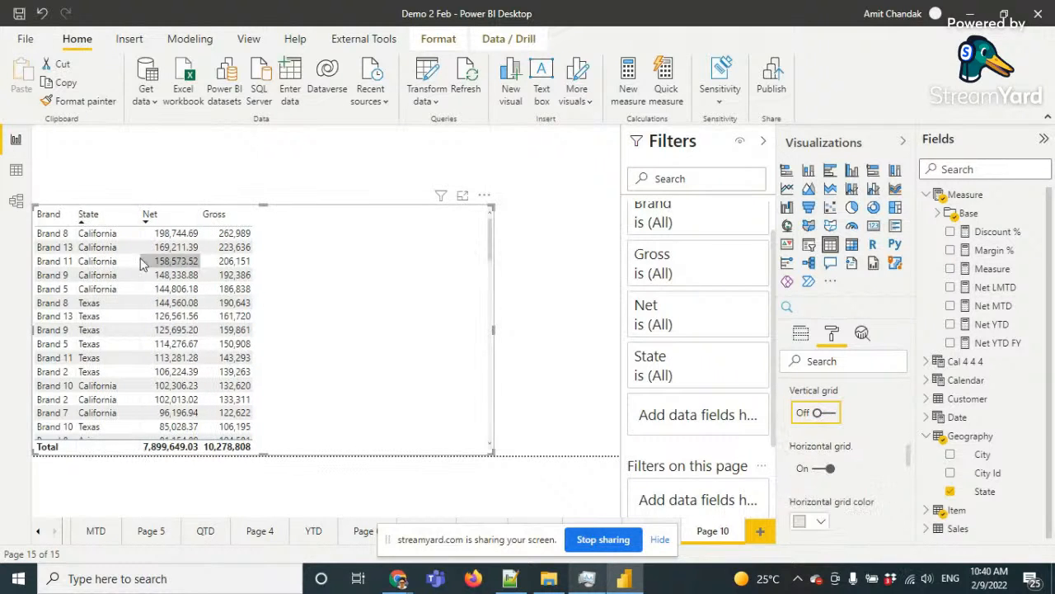
Re-enter 1 as the table's horizontal grid thickness and set the row padding to 0
{"action": "scroll", "coordinate": [833, 511], "scroll_direction": "down", "scroll_amount": 3}
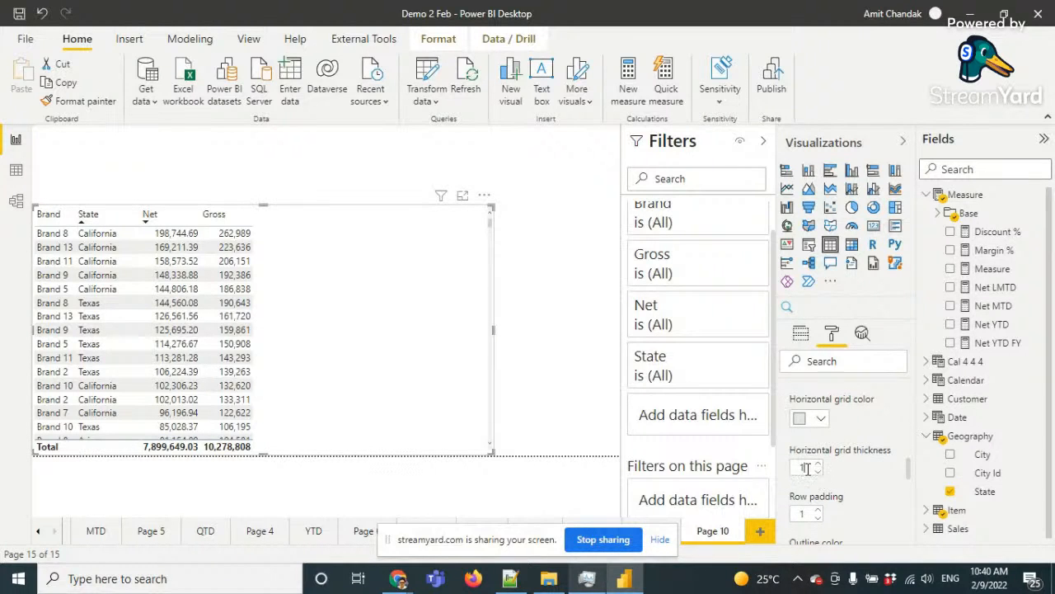
{"action": "left_click", "coordinate": [800, 466]}
{"action": "key", "text": "BackSpace"}
{"action": "type", "text": "1"}
{"action": "scroll", "coordinate": [866, 478], "scroll_direction": "down", "scroll_amount": 1}
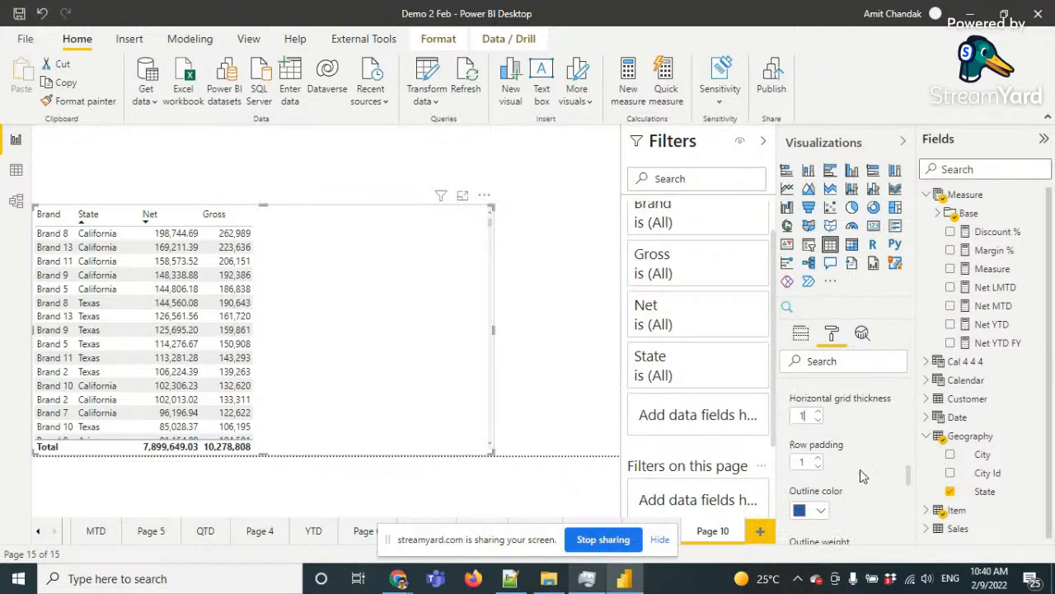
{"action": "type", "text": "0"}
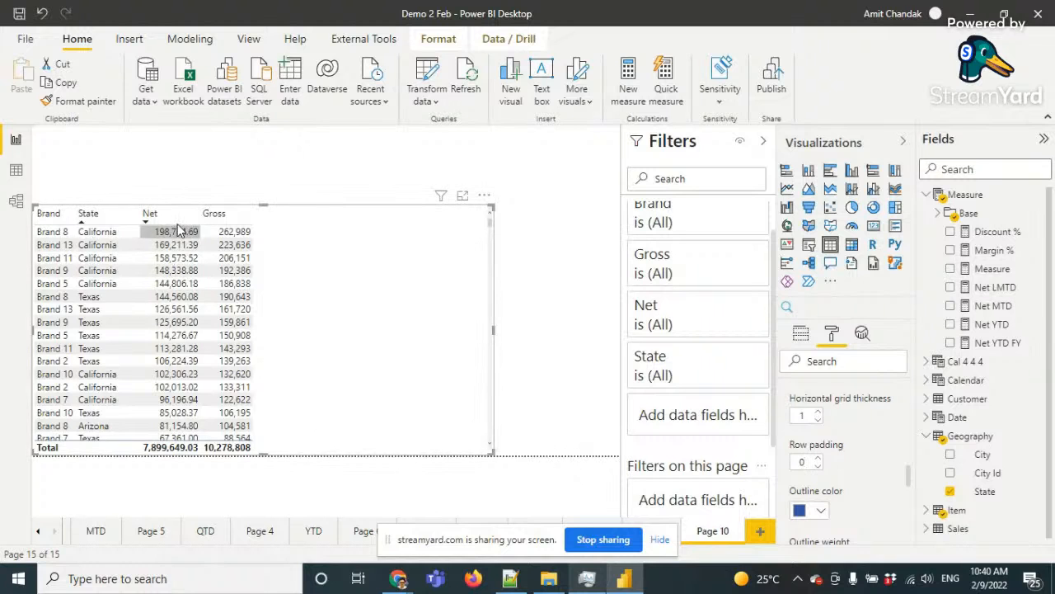
Review the grid's outline, text size and image height settings for the table visual
{"action": "scroll", "coordinate": [882, 430], "scroll_direction": "down", "scroll_amount": 3}
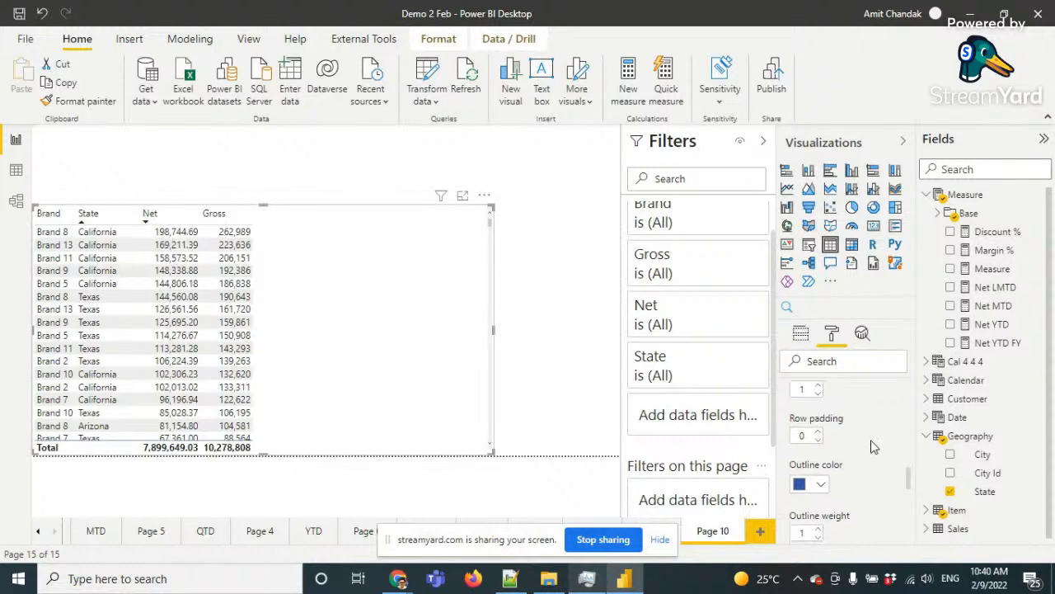
{"action": "scroll", "coordinate": [874, 446], "scroll_direction": "down", "scroll_amount": 3}
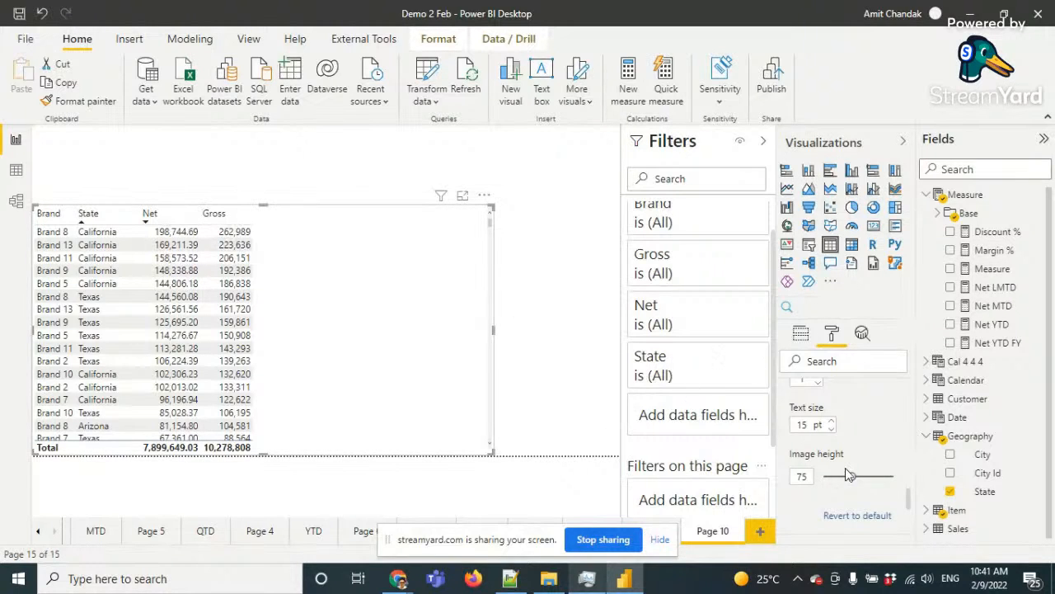
{"action": "mouse_move", "coordinate": [851, 476]}
{"action": "left_mouse_down"}
{"action": "mouse_move", "coordinate": [884, 477]}
{"action": "mouse_move", "coordinate": [863, 477]}
{"action": "left_mouse_up"}
{"action": "scroll", "coordinate": [862, 437], "scroll_direction": "down", "scroll_amount": 3}
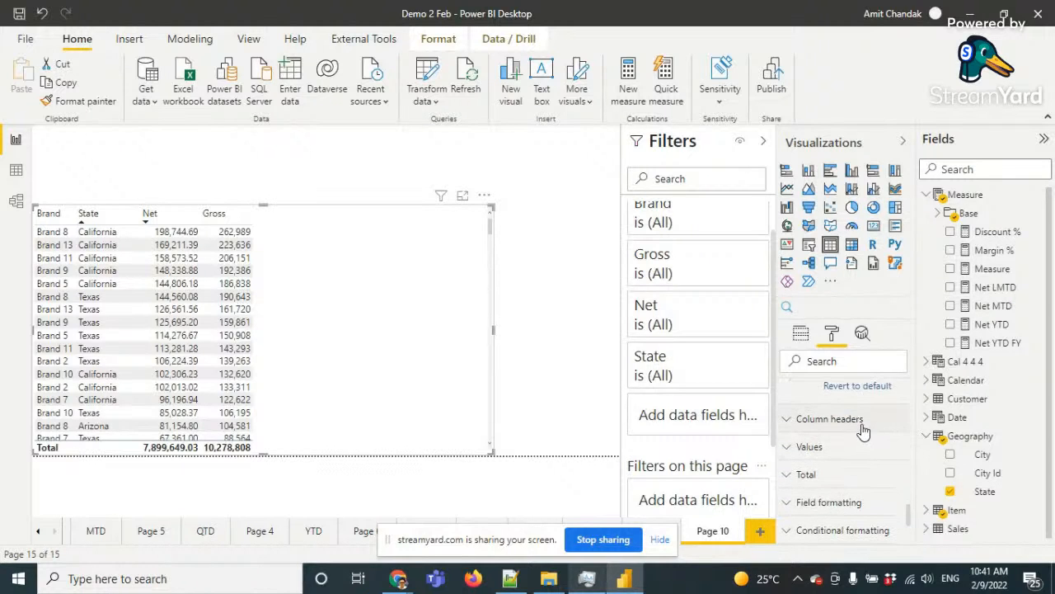
Examine the table's column header formatting options and expand the Values settings
{"action": "left_click", "coordinate": [830, 418]}
{"action": "scroll", "coordinate": [863, 433], "scroll_direction": "down", "scroll_amount": 5}
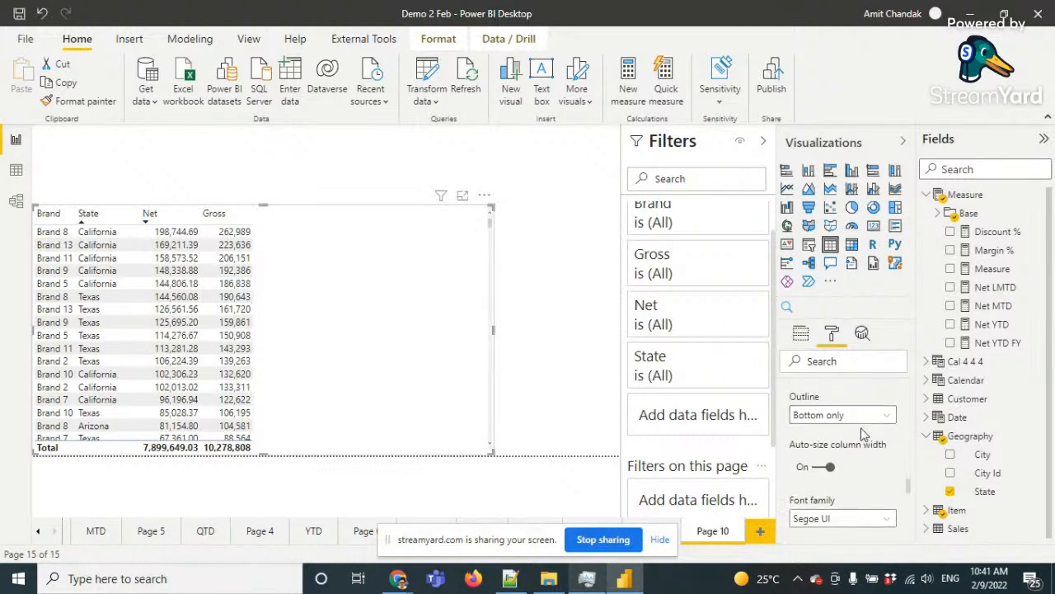
{"action": "scroll", "coordinate": [862, 434], "scroll_direction": "down", "scroll_amount": 6}
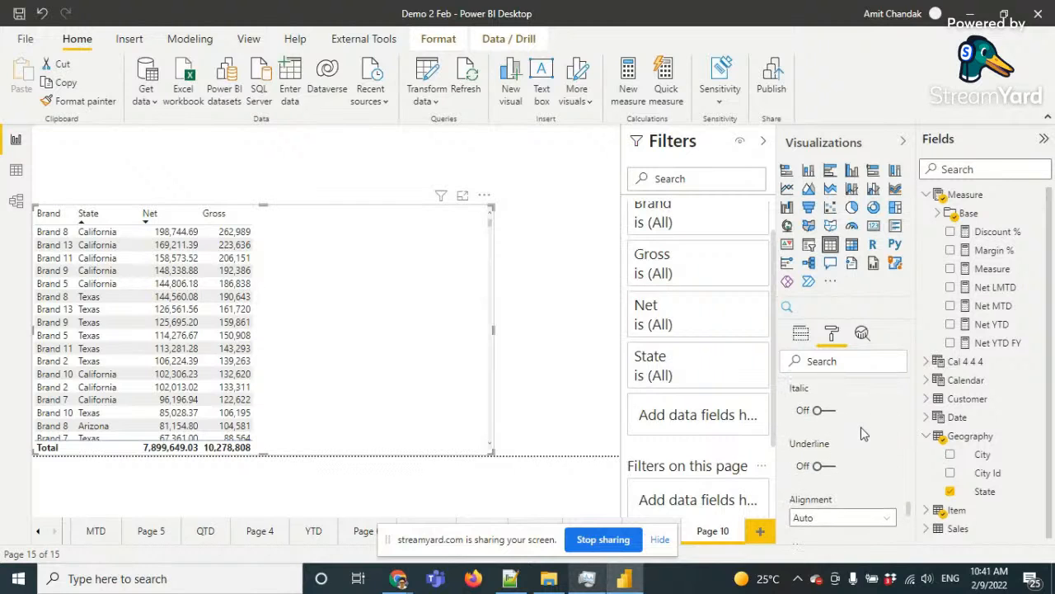
{"action": "scroll", "coordinate": [863, 434], "scroll_direction": "down", "scroll_amount": 5}
{"action": "left_click", "coordinate": [860, 430]}
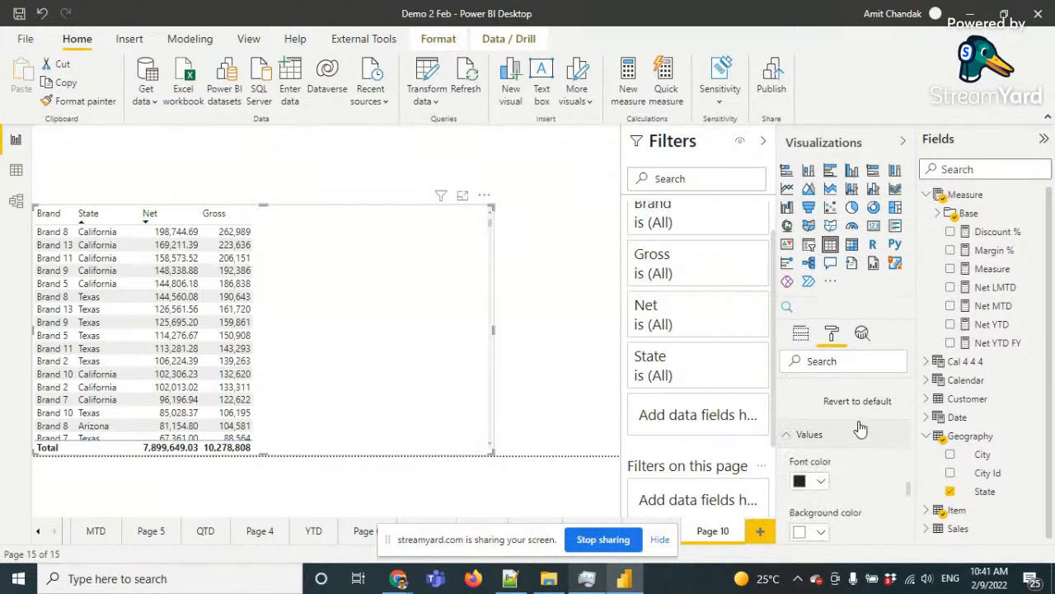
Review the font, background color, word wrap and other Values formatting options of the table visual
{"action": "scroll", "coordinate": [860, 428], "scroll_direction": "down", "scroll_amount": 3}
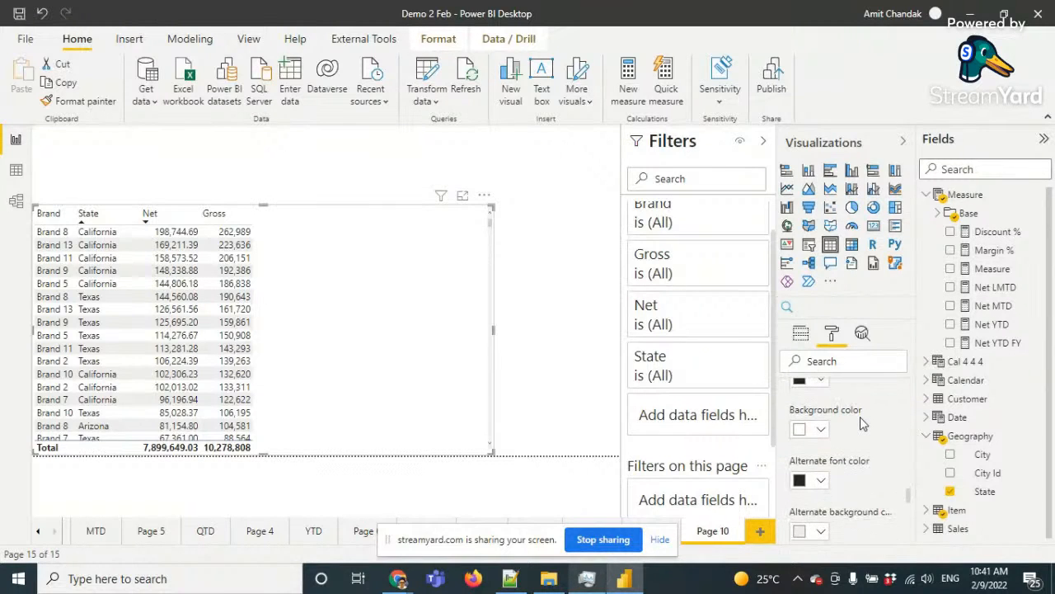
{"action": "scroll", "coordinate": [860, 423], "scroll_direction": "down", "scroll_amount": 5}
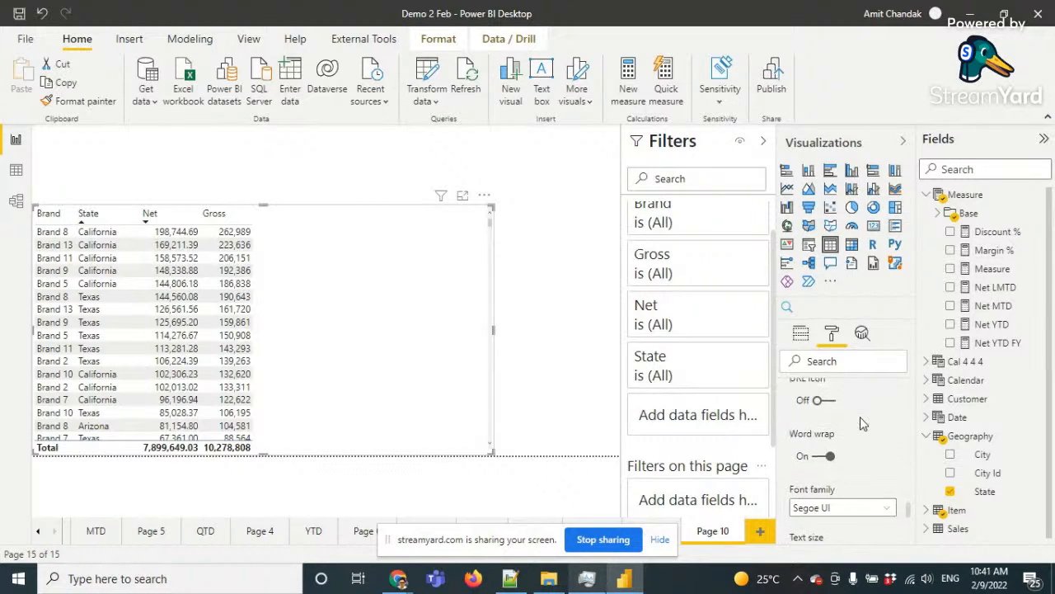
{"action": "scroll", "coordinate": [862, 422], "scroll_direction": "down", "scroll_amount": 5}
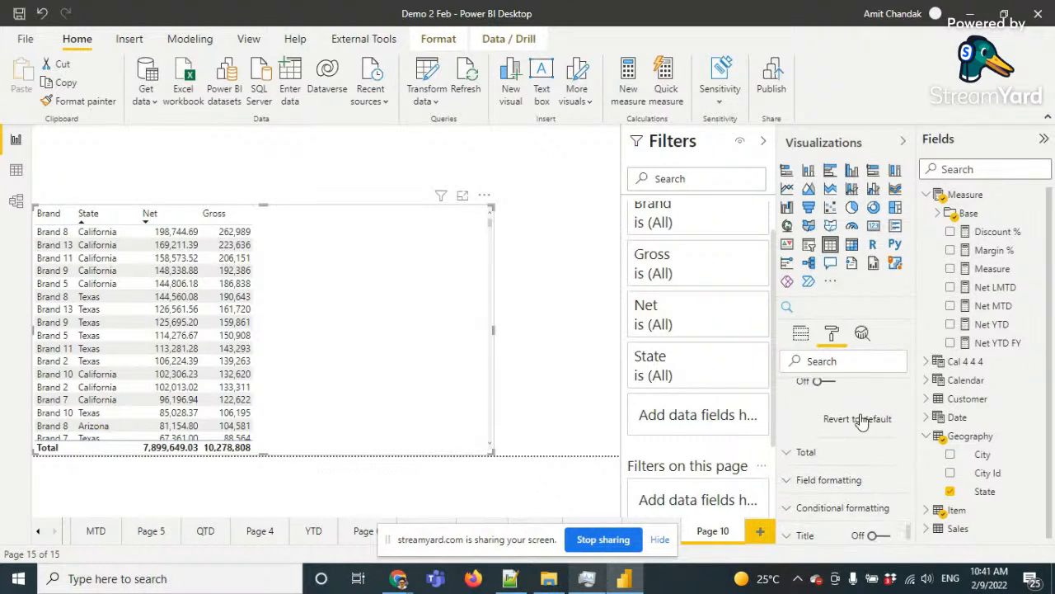
{"action": "scroll", "coordinate": [860, 421], "scroll_direction": "down", "scroll_amount": 3}
{"action": "scroll", "coordinate": [857, 408], "scroll_direction": "up", "scroll_amount": 1}
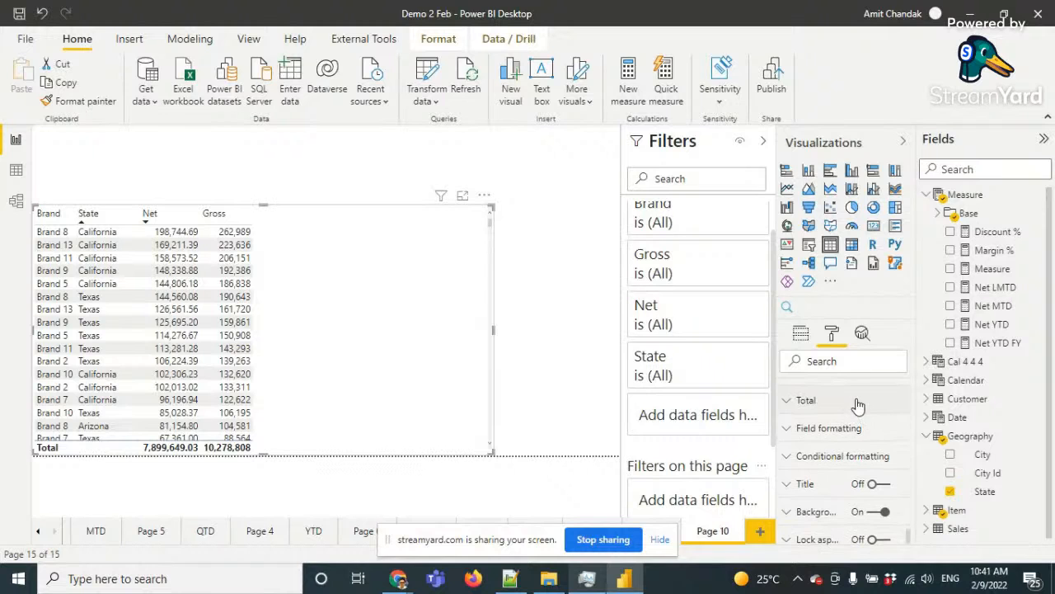
Expand the table's Total settings and try switching the totals off and on again
{"action": "left_click", "coordinate": [858, 402]}
{"action": "left_click", "coordinate": [822, 451]}
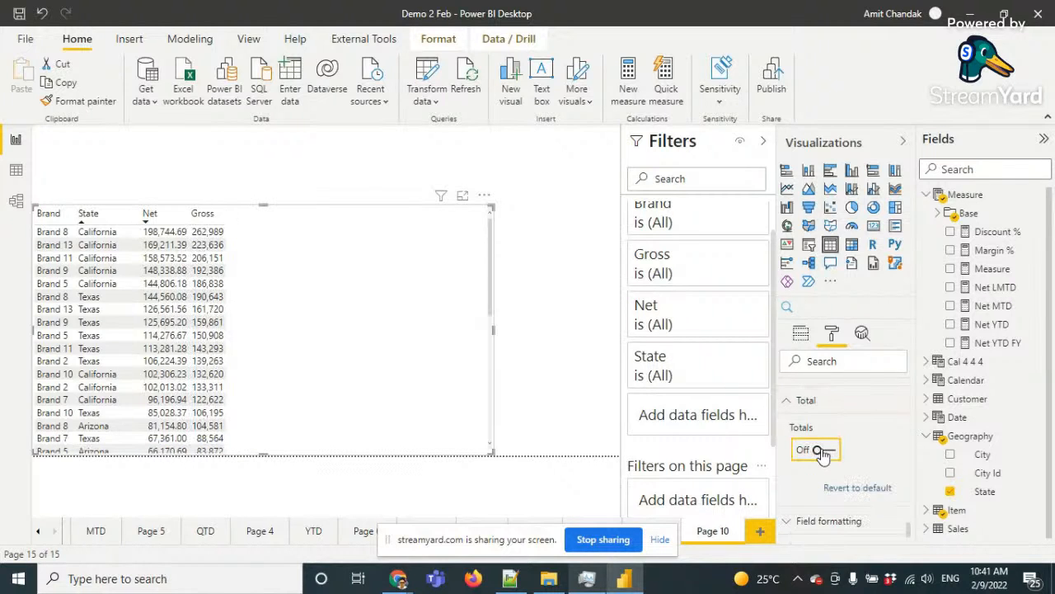
{"action": "left_click", "coordinate": [822, 451]}
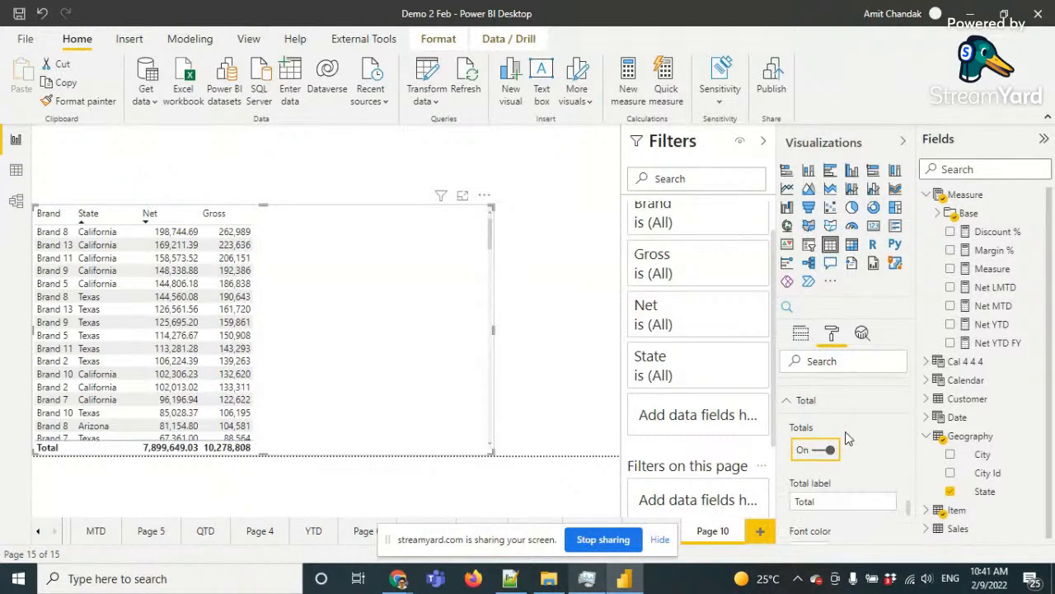
Review the total row's label, font color, background color and available outline options
{"action": "scroll", "coordinate": [831, 446], "scroll_direction": "down", "scroll_amount": 1}
{"action": "double_click", "coordinate": [817, 448]}
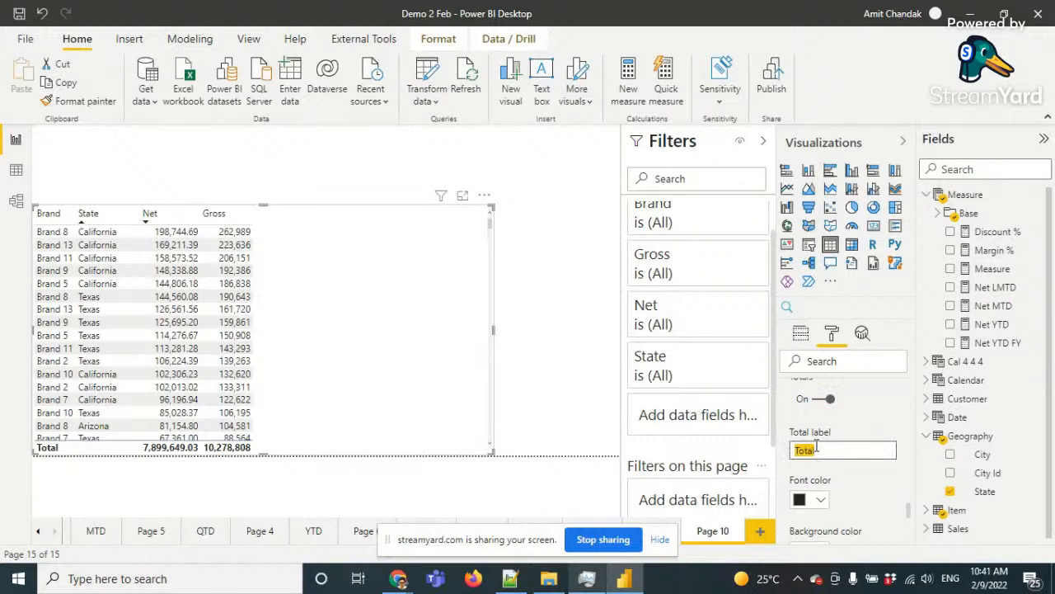
{"action": "scroll", "coordinate": [821, 449], "scroll_direction": "down", "scroll_amount": 3}
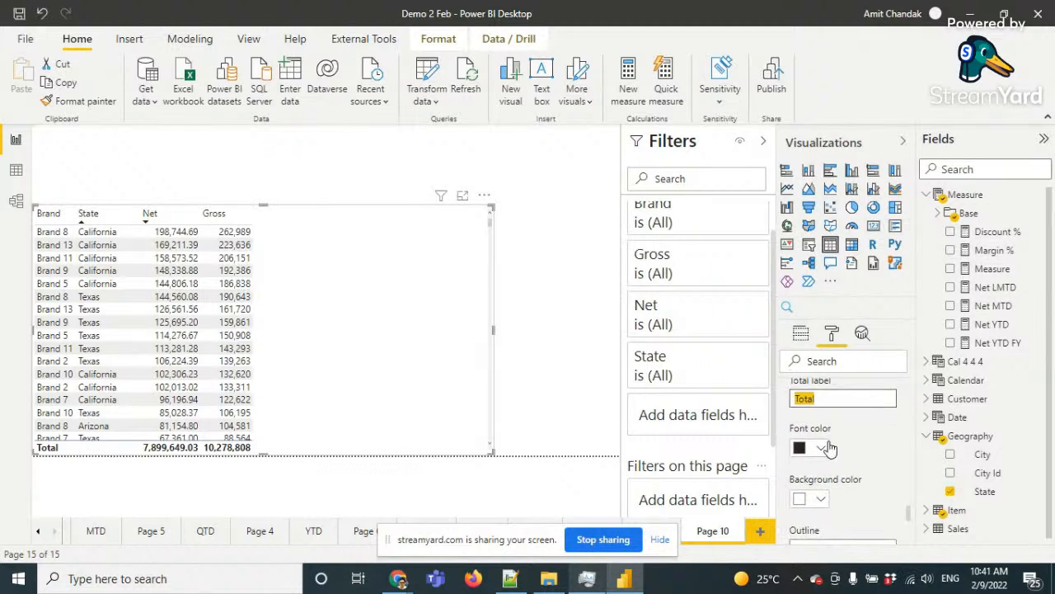
{"action": "scroll", "coordinate": [829, 452], "scroll_direction": "down", "scroll_amount": 1}
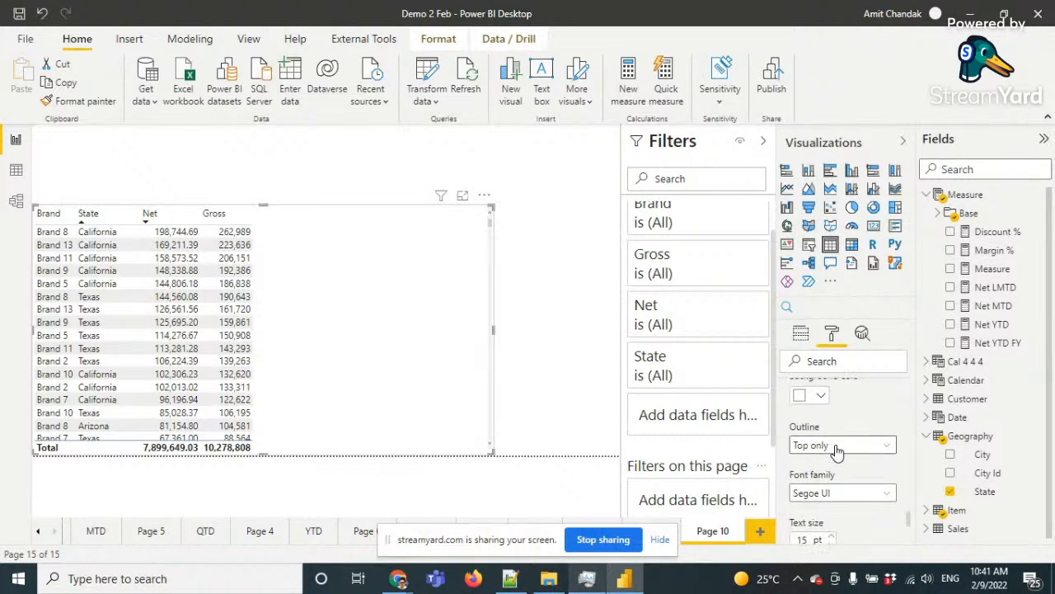
{"action": "left_click", "coordinate": [836, 447]}
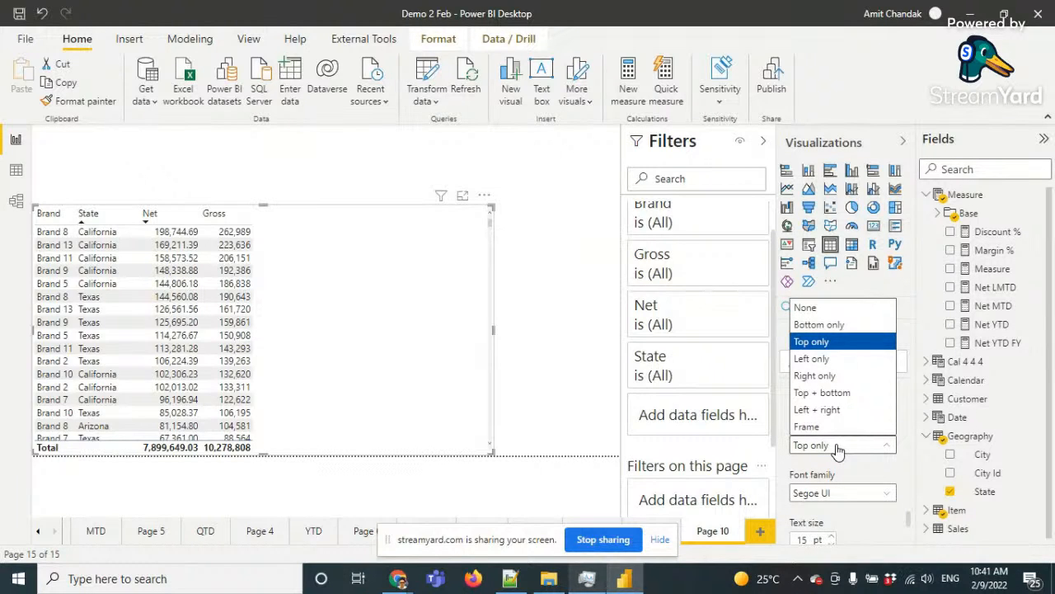
{"action": "left_click", "coordinate": [864, 468]}
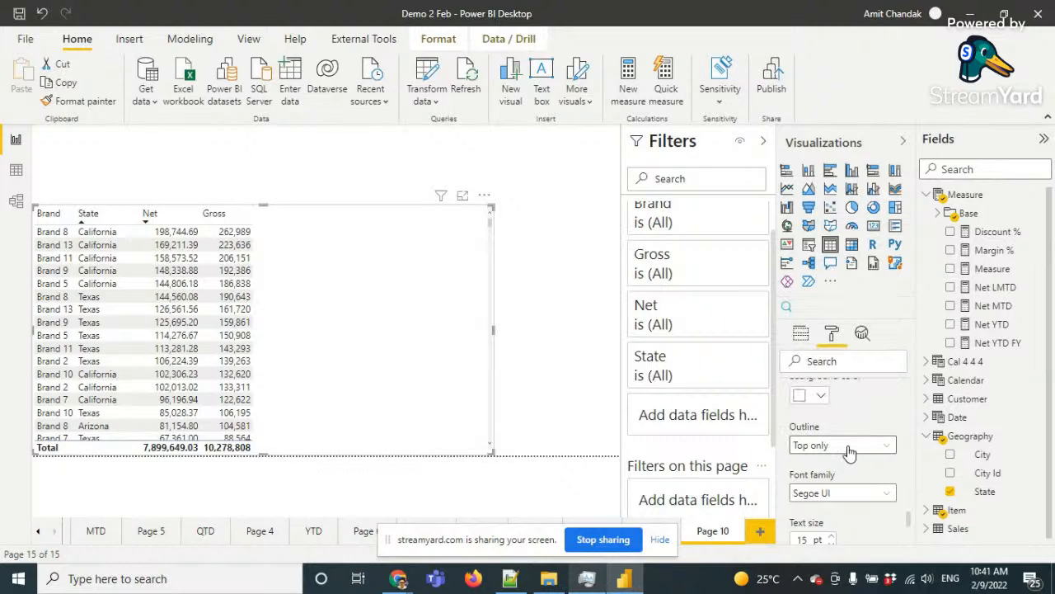
Set the outline of the table's total row to Top + bottom
{"action": "scroll", "coordinate": [841, 441], "scroll_direction": "down", "scroll_amount": 1}
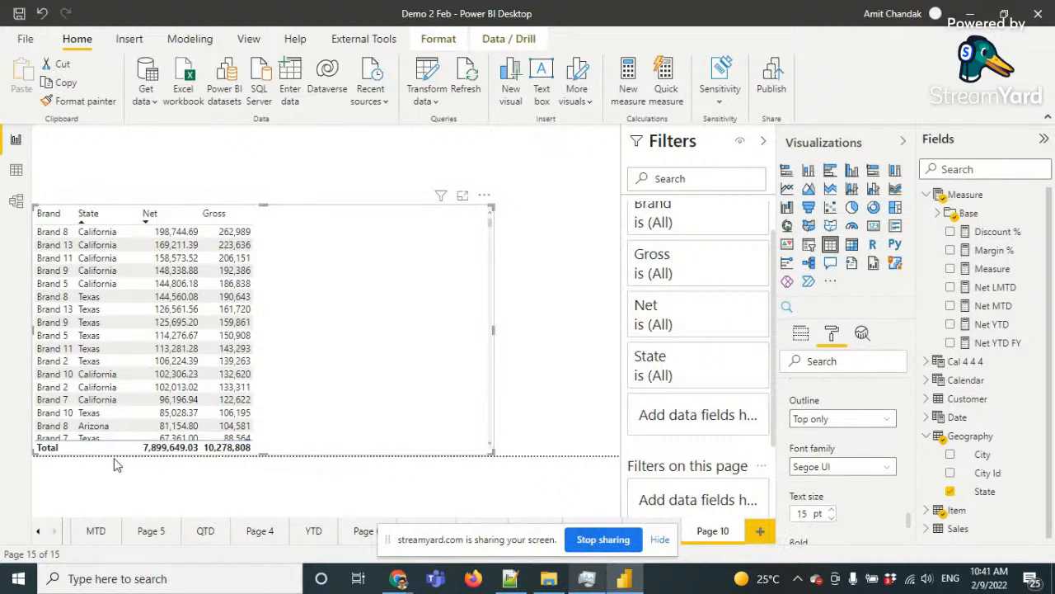
{"action": "left_click", "coordinate": [815, 422]}
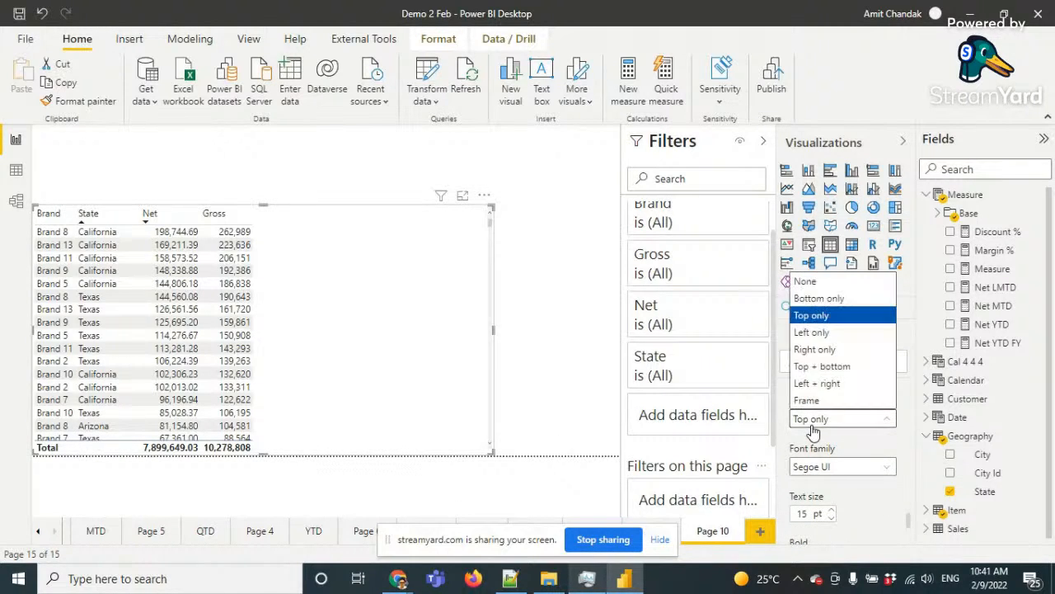
{"action": "left_click", "coordinate": [818, 366]}
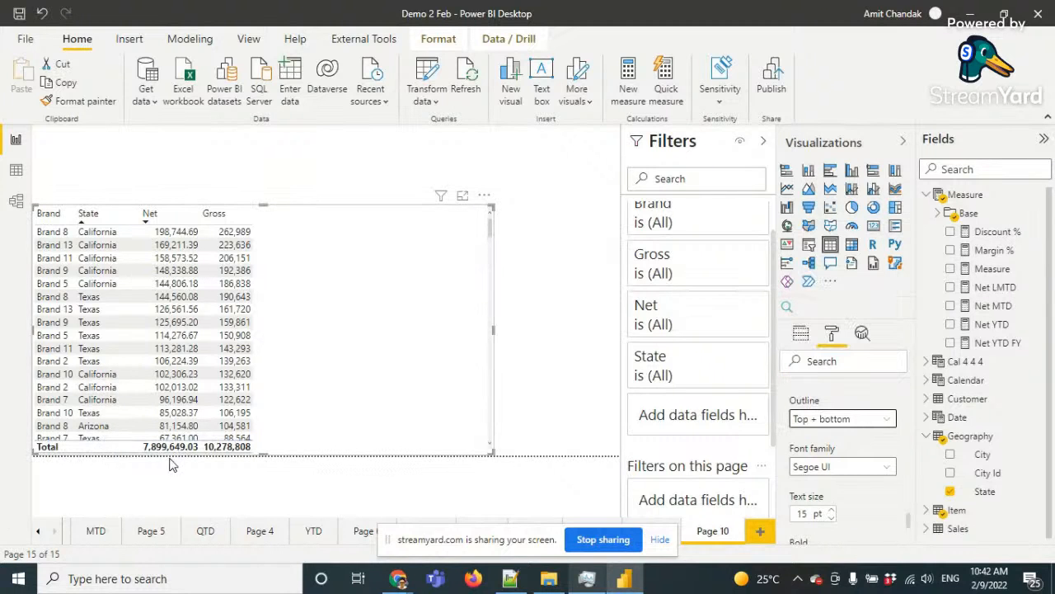
Review the total row's remaining text options and the field formatting settings for Brand
{"action": "scroll", "coordinate": [841, 401], "scroll_direction": "down", "scroll_amount": 5}
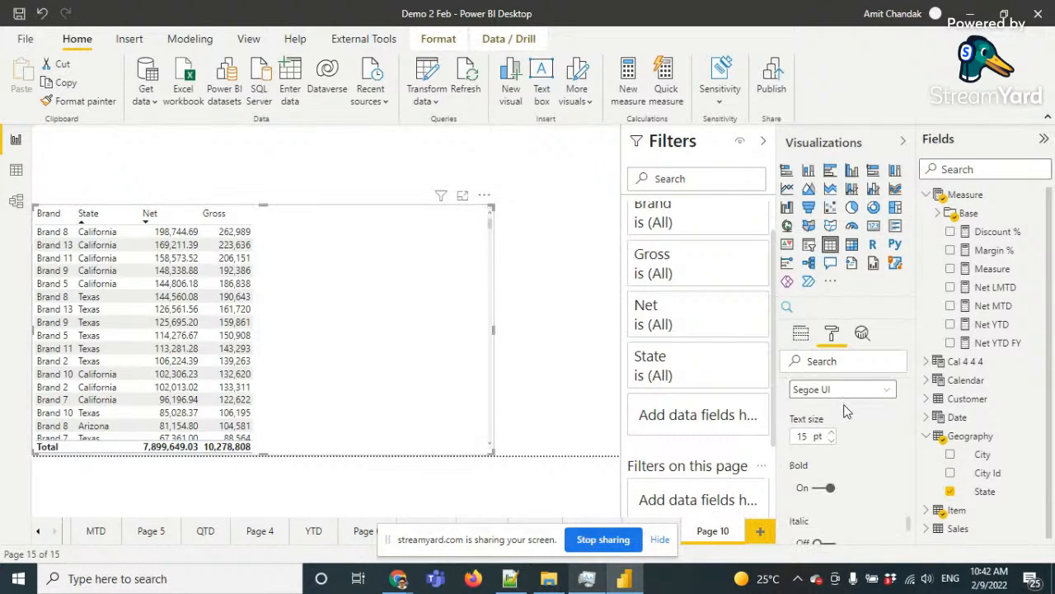
{"action": "scroll", "coordinate": [845, 412], "scroll_direction": "down", "scroll_amount": 4}
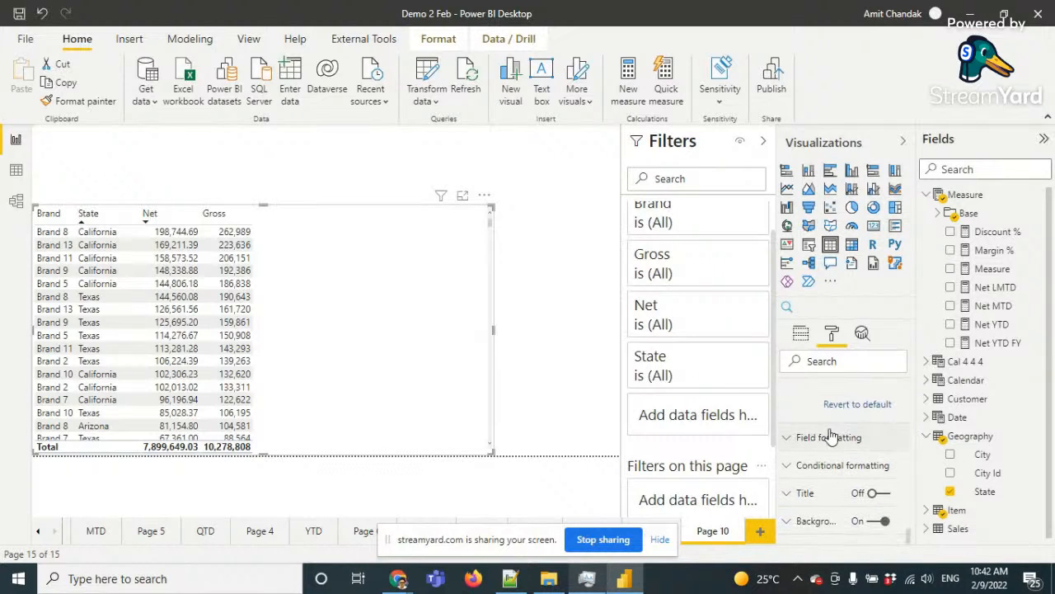
{"action": "left_click", "coordinate": [830, 438]}
{"action": "scroll", "coordinate": [845, 417], "scroll_direction": "down", "scroll_amount": 3}
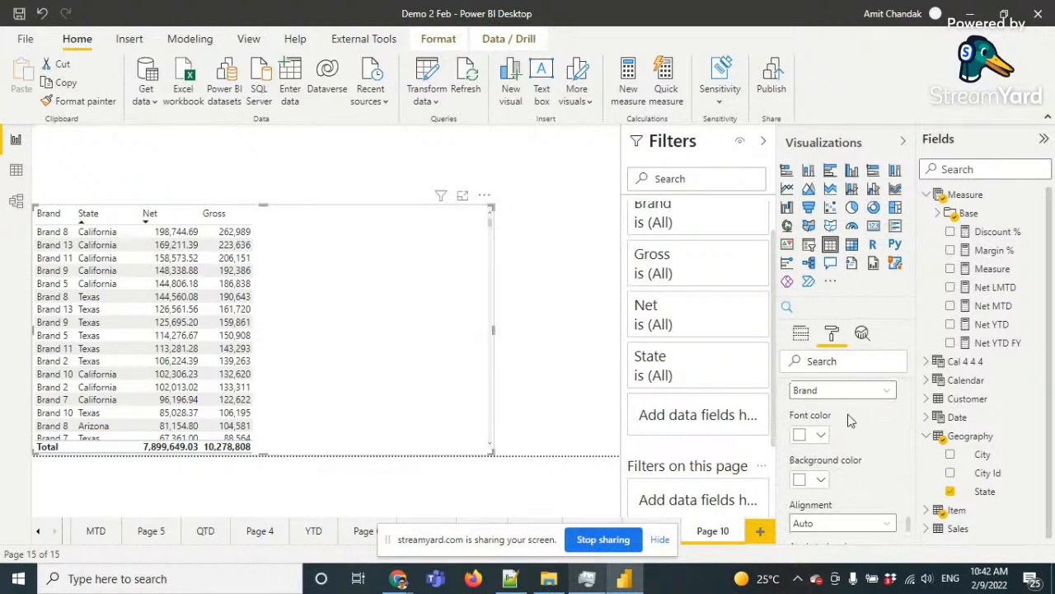
{"action": "scroll", "coordinate": [849, 420], "scroll_direction": "down", "scroll_amount": 6}
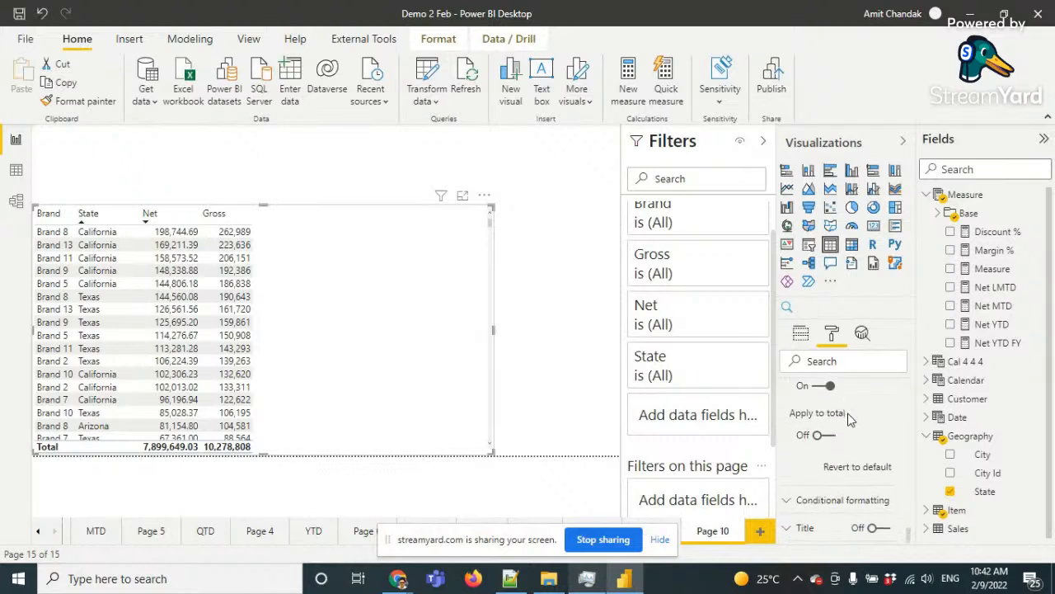
Apply conditional background color to the Brand column as a Gradient based on the Margin % measure
{"action": "left_click", "coordinate": [835, 448]}
{"action": "scroll", "coordinate": [857, 417], "scroll_direction": "down", "scroll_amount": 1}
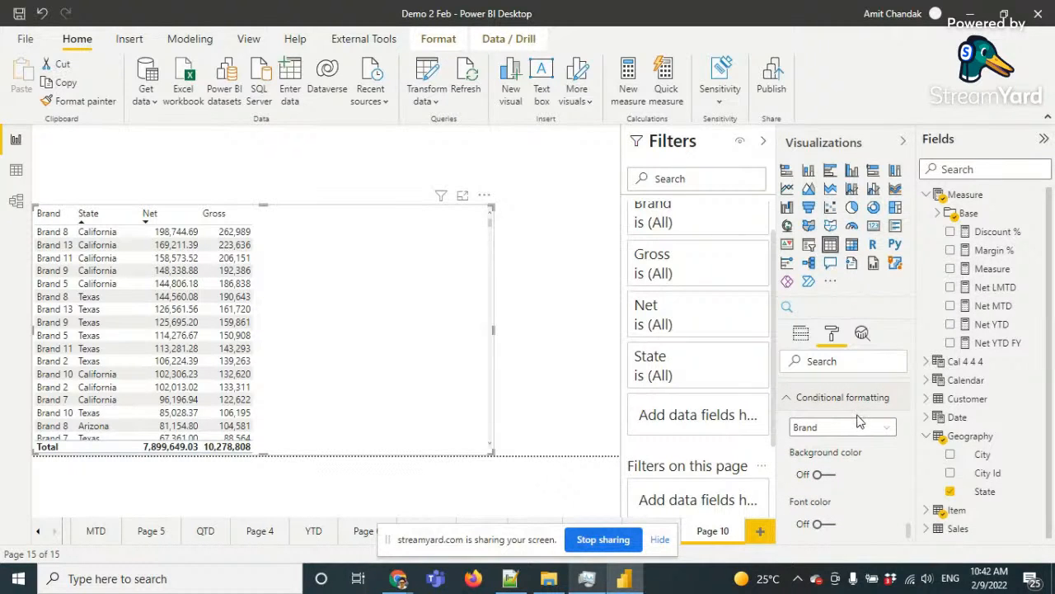
{"action": "left_click", "coordinate": [860, 436]}
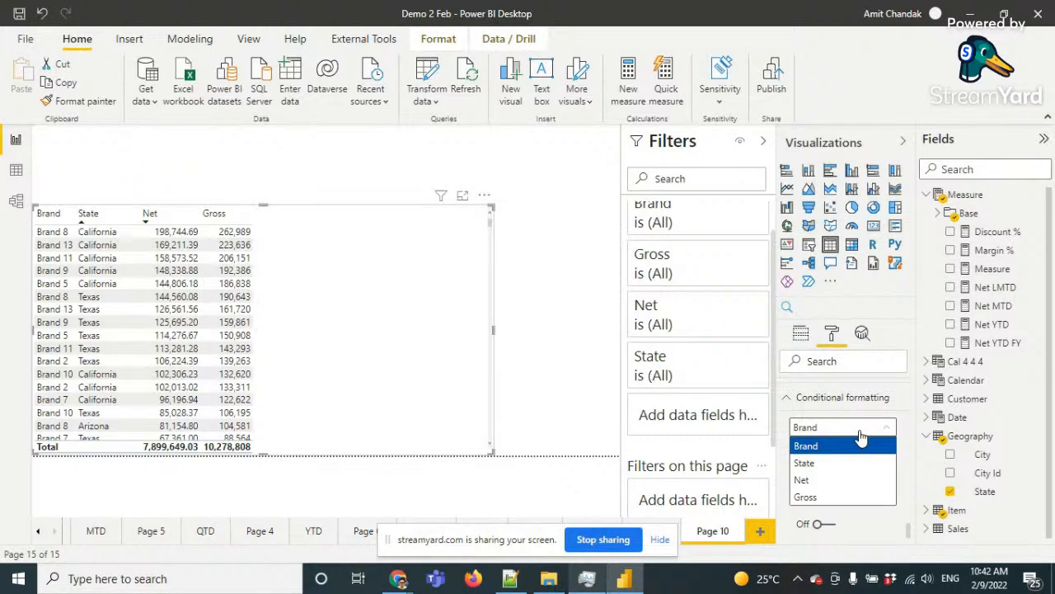
{"action": "left_click", "coordinate": [882, 525]}
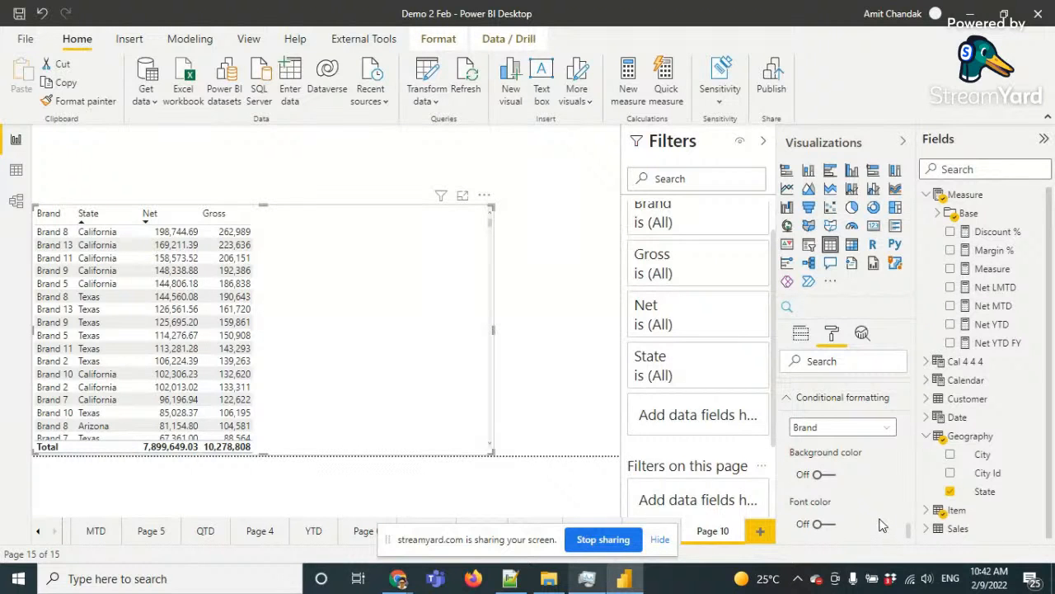
{"action": "left_click", "coordinate": [836, 481]}
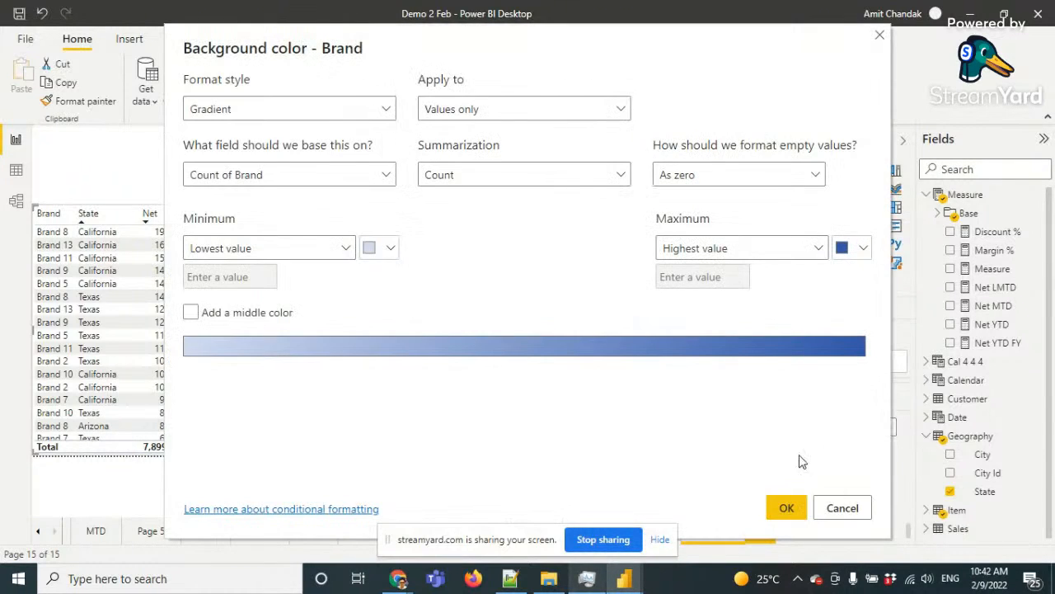
{"action": "left_click", "coordinate": [300, 114]}
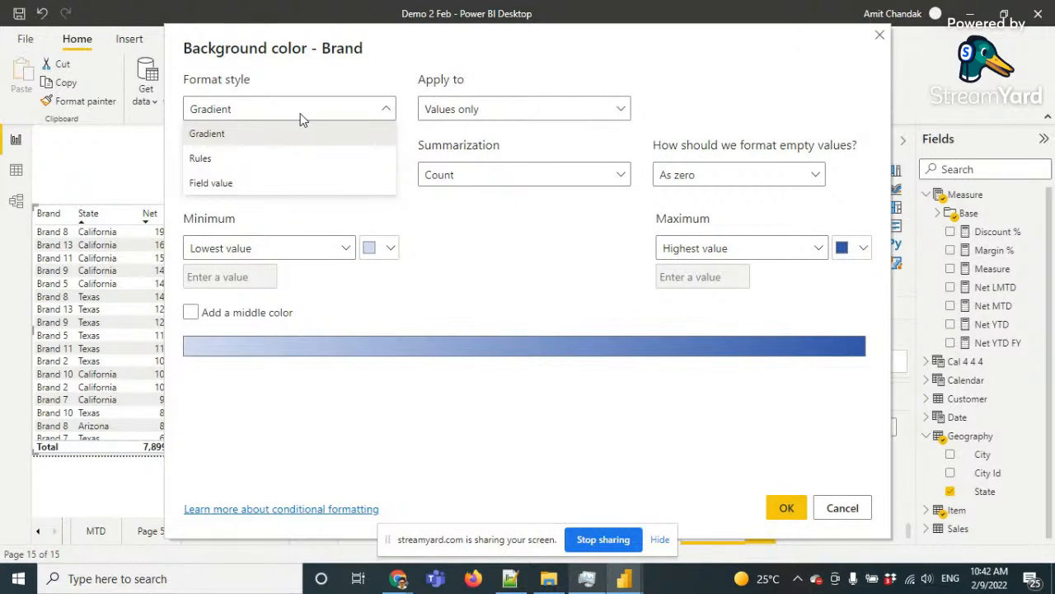
{"action": "left_click", "coordinate": [300, 113]}
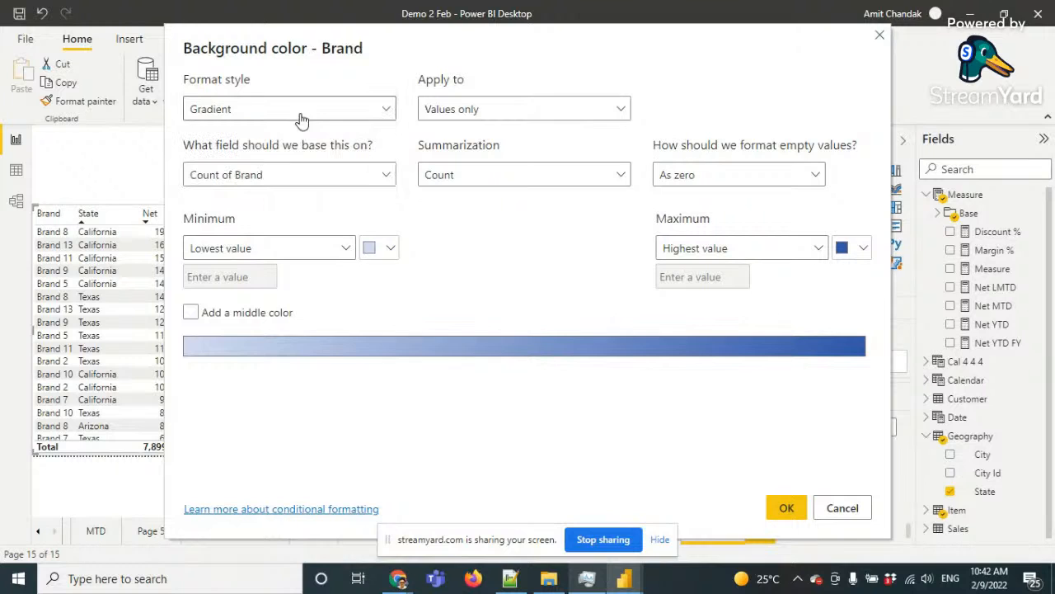
{"action": "left_click", "coordinate": [276, 174]}
{"action": "left_click", "coordinate": [194, 230]}
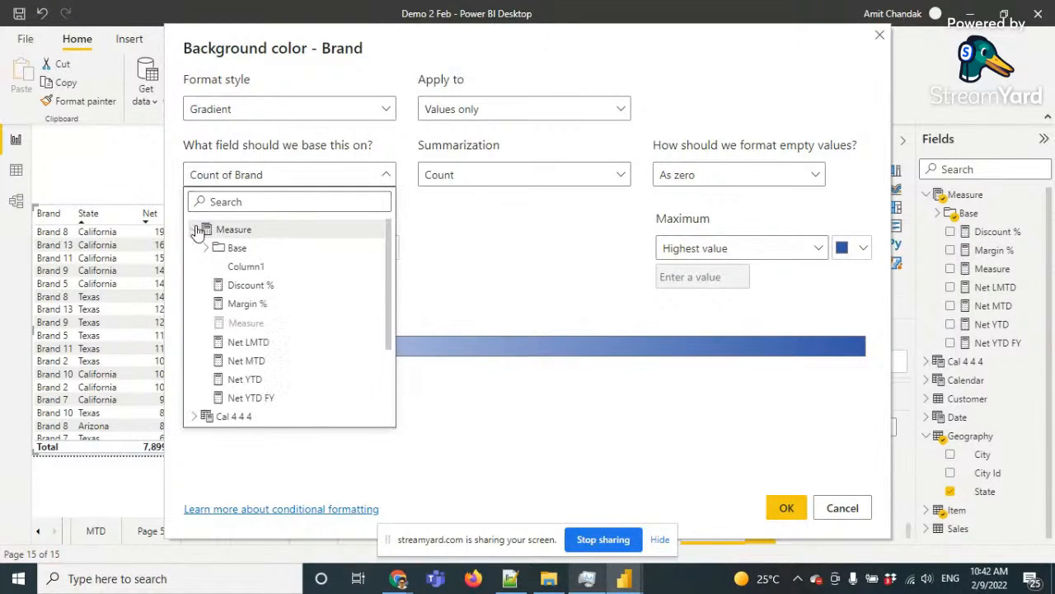
{"action": "left_click", "coordinate": [239, 304]}
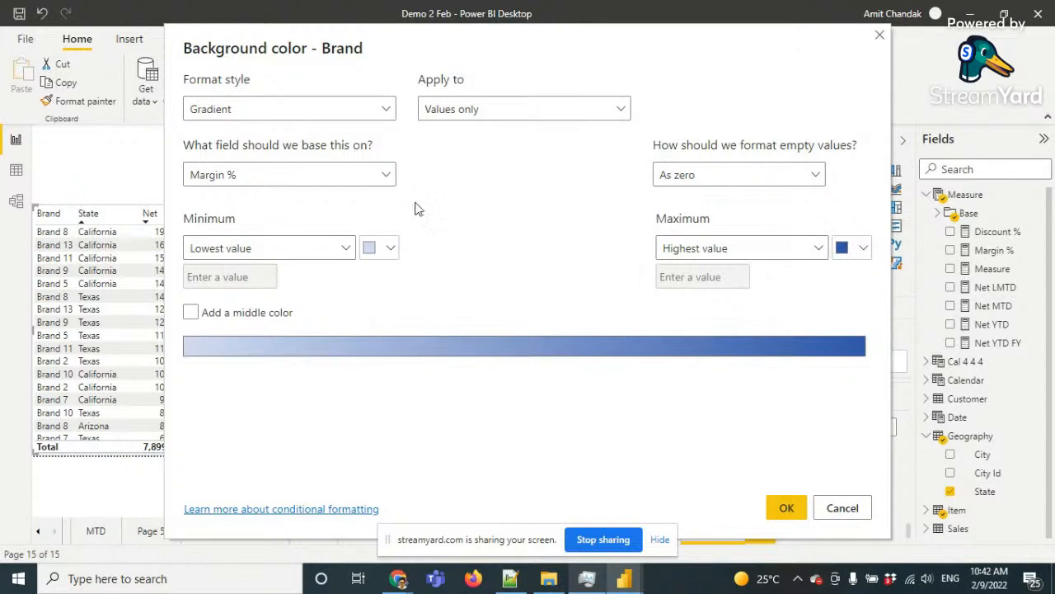
{"action": "left_click", "coordinate": [785, 508]}
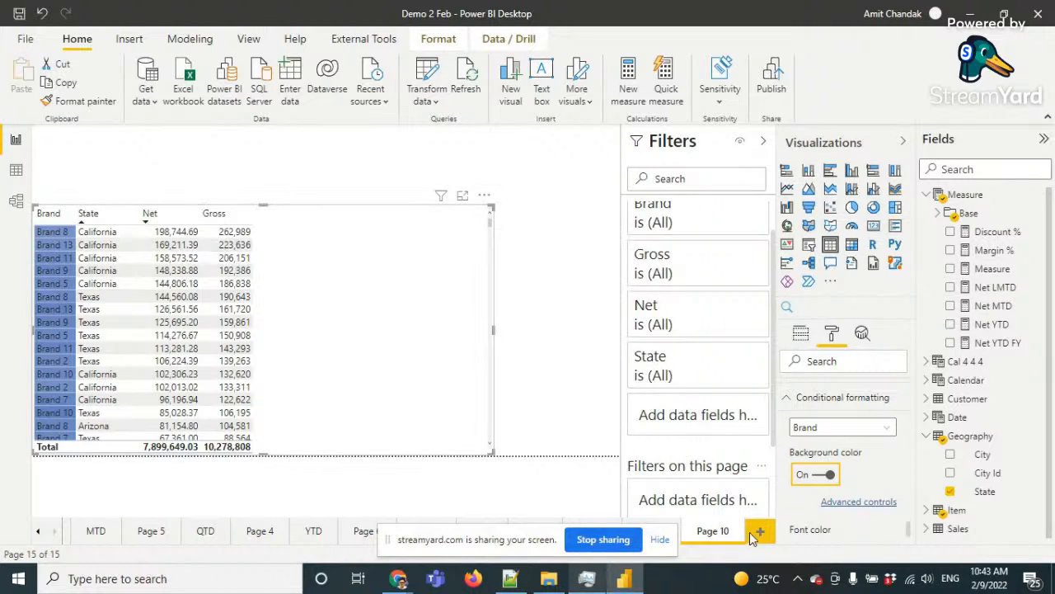
Reopen the Brand column's background color conditional formatting and change its format style to Rules
{"action": "scroll", "coordinate": [861, 409], "scroll_direction": "down", "scroll_amount": 1}
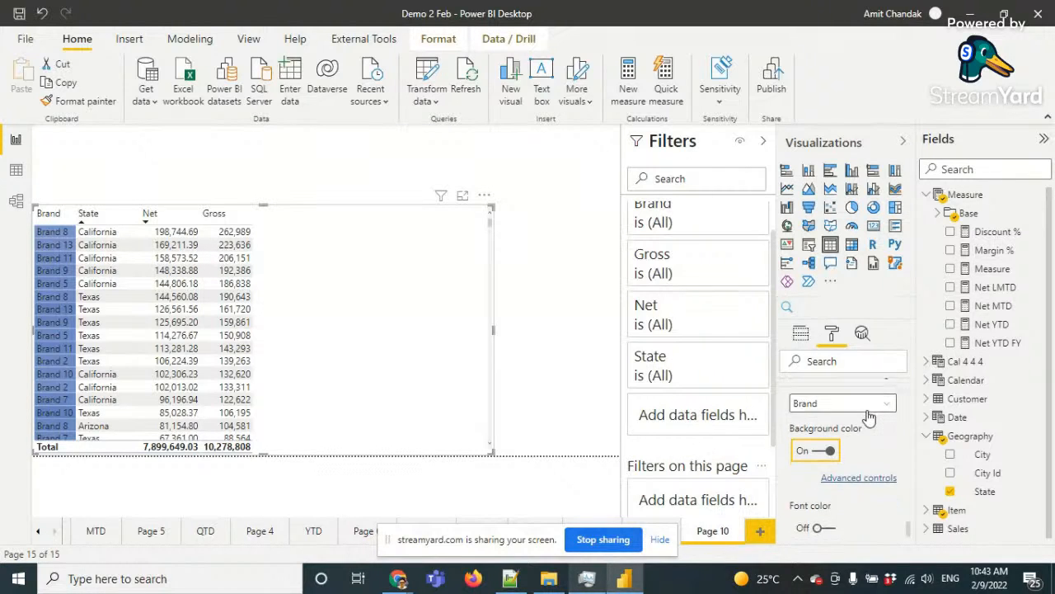
{"action": "left_click", "coordinate": [877, 476]}
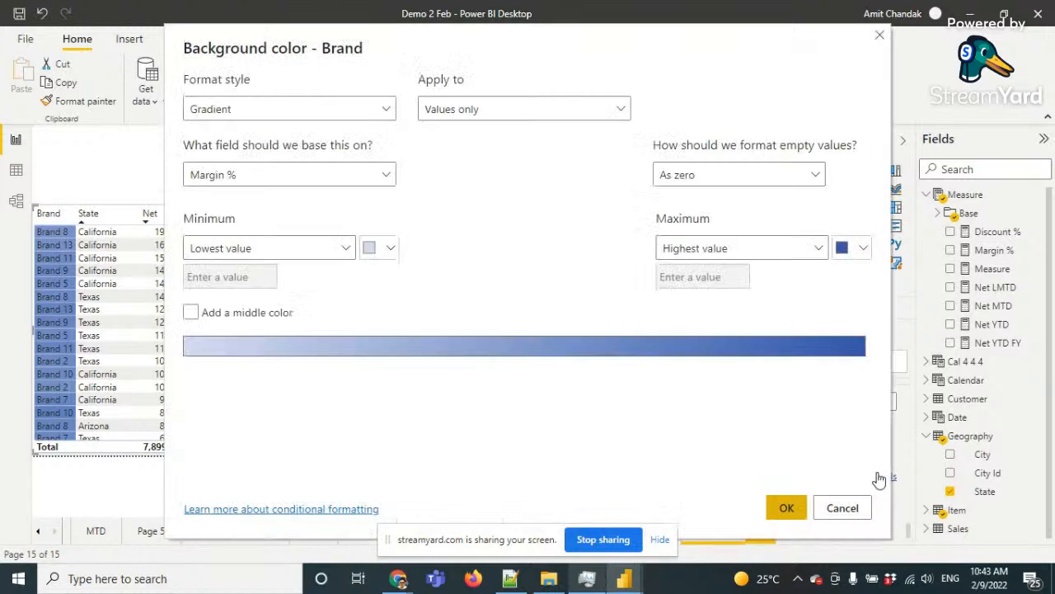
{"action": "left_click", "coordinate": [304, 113]}
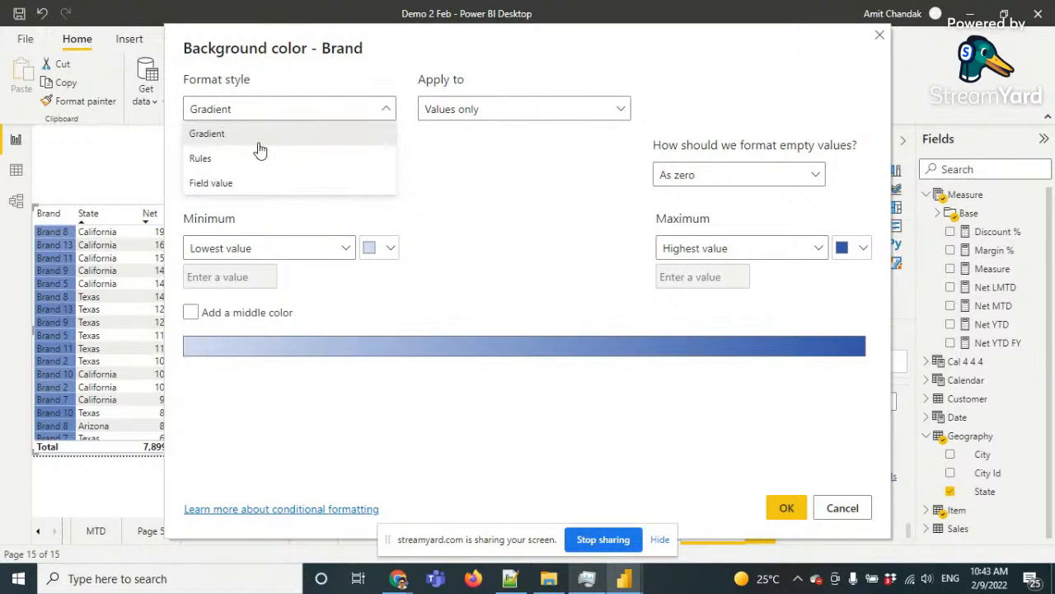
{"action": "left_click", "coordinate": [248, 158]}
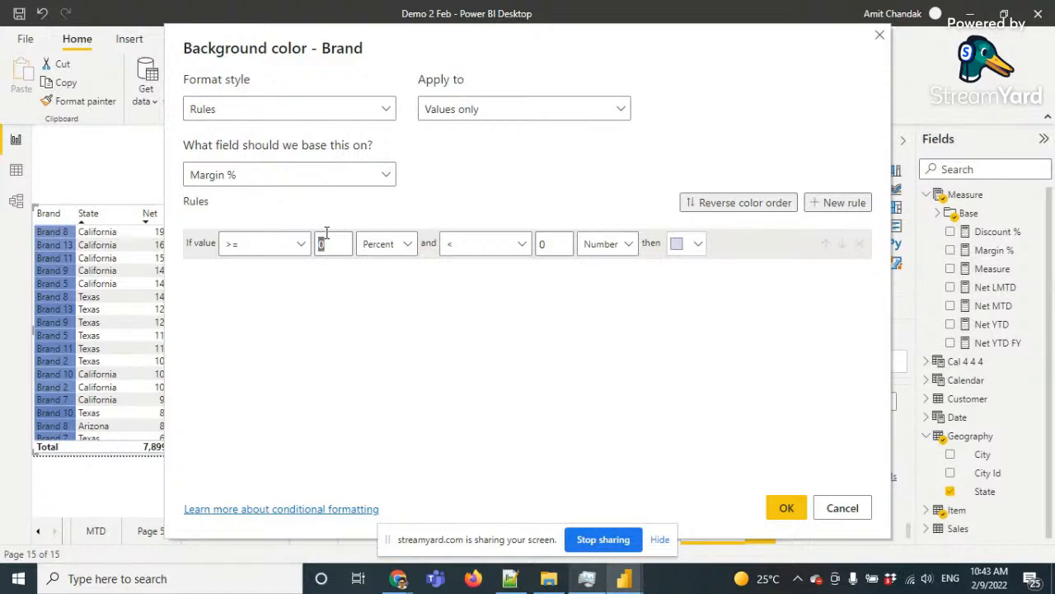
Set the first Brand background rule to color Margin % values >= -.2 Number and < 0 Number dark red
{"action": "key", "text": "BackSpace"}
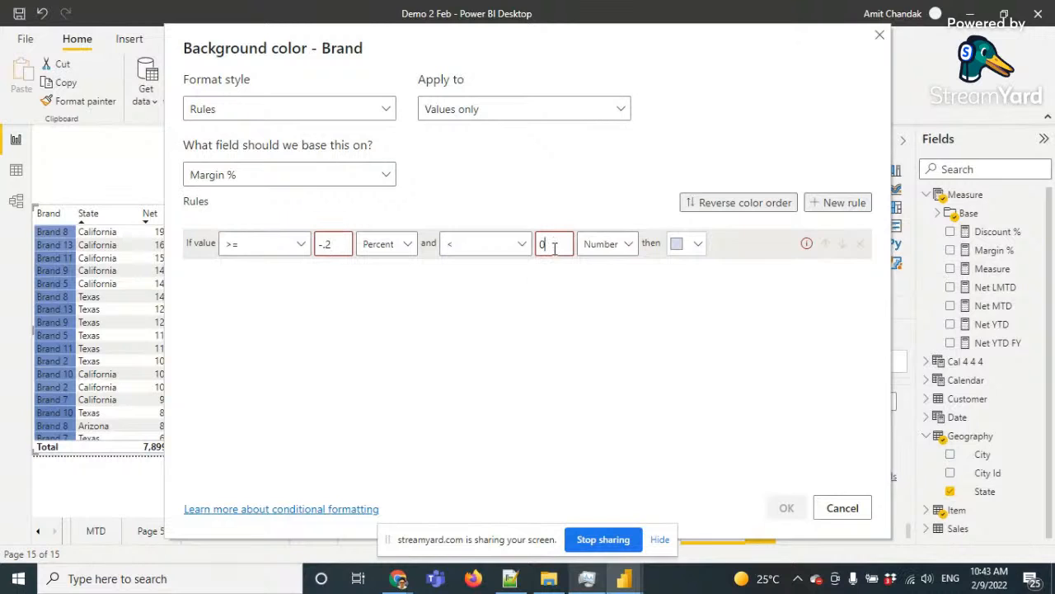
{"action": "left_click", "coordinate": [382, 248]}
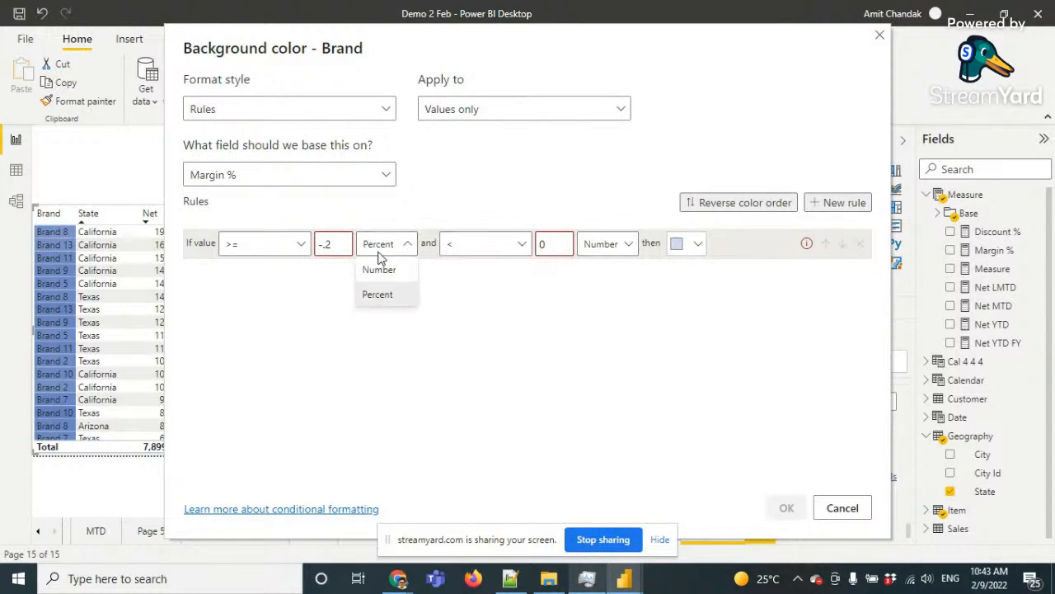
{"action": "left_click", "coordinate": [378, 272]}
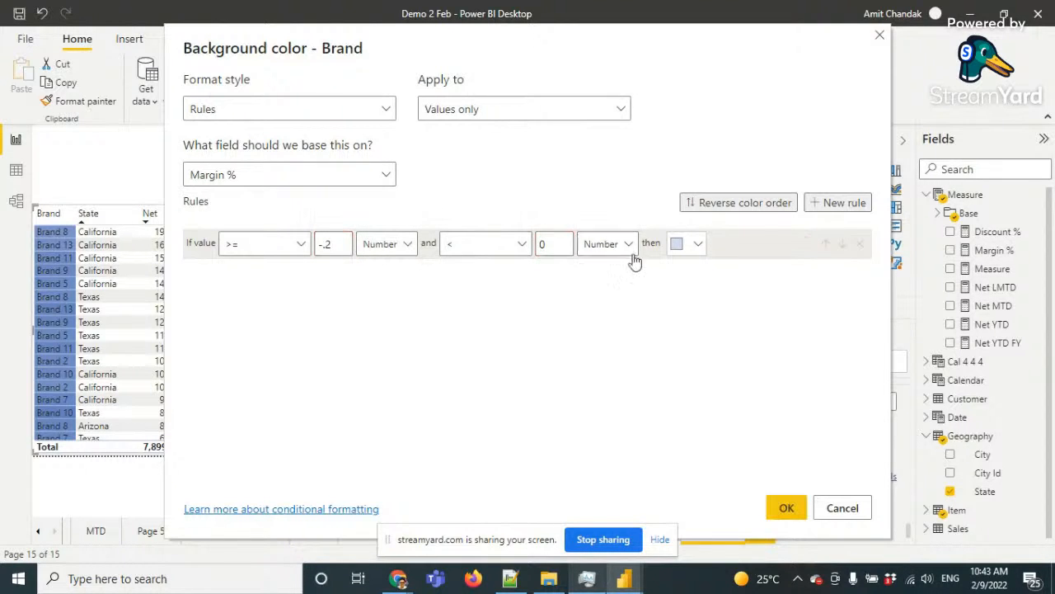
{"action": "left_click", "coordinate": [693, 249]}
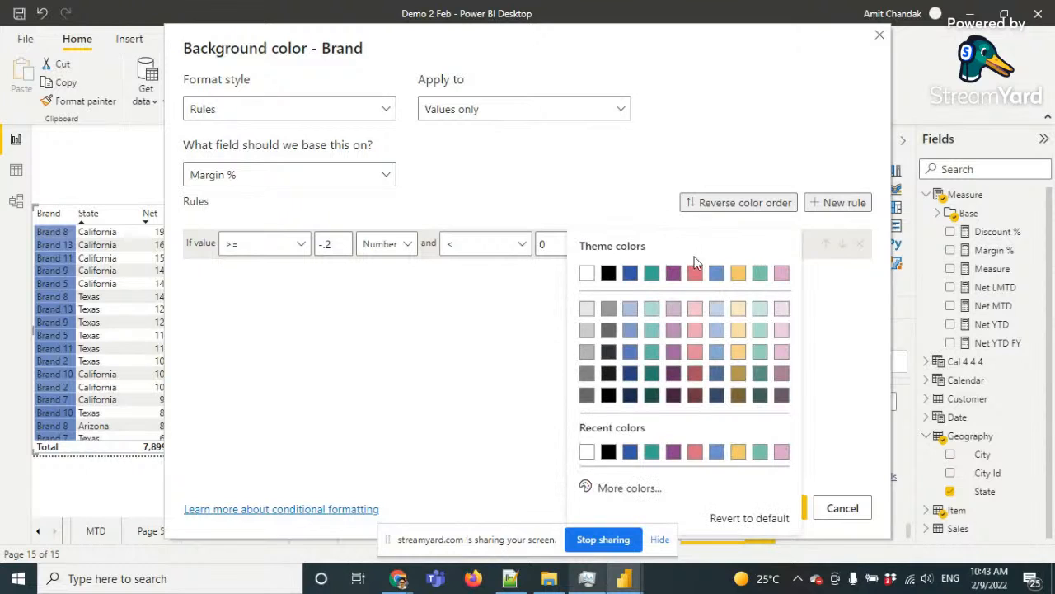
{"action": "left_click", "coordinate": [697, 377]}
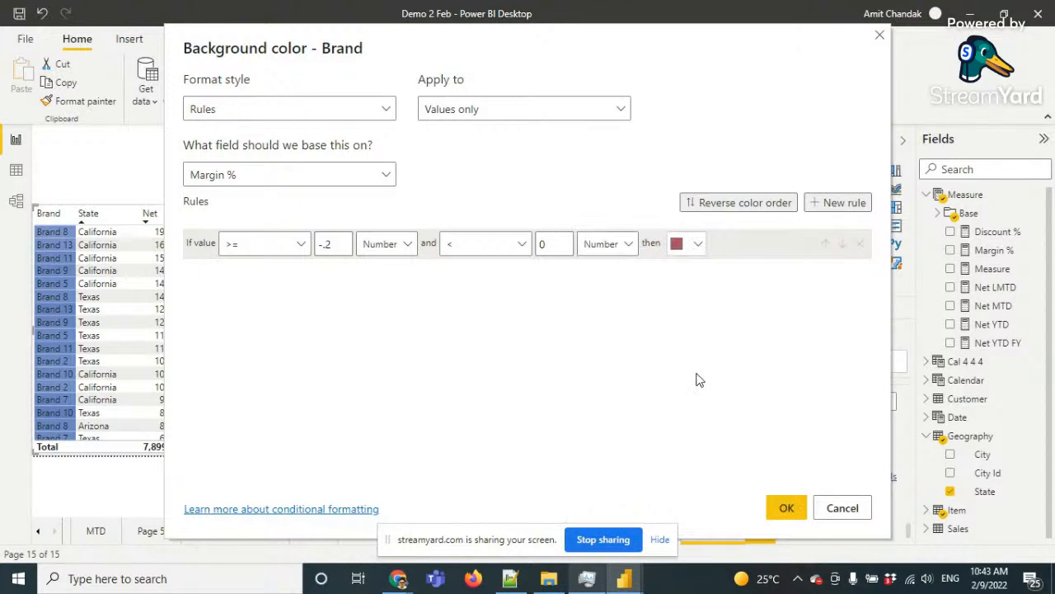
Add a second rule coloring Margin % values >= 0 Number and < 1 Number dark green, and apply the Brand background rules
{"action": "left_click", "coordinate": [823, 206]}
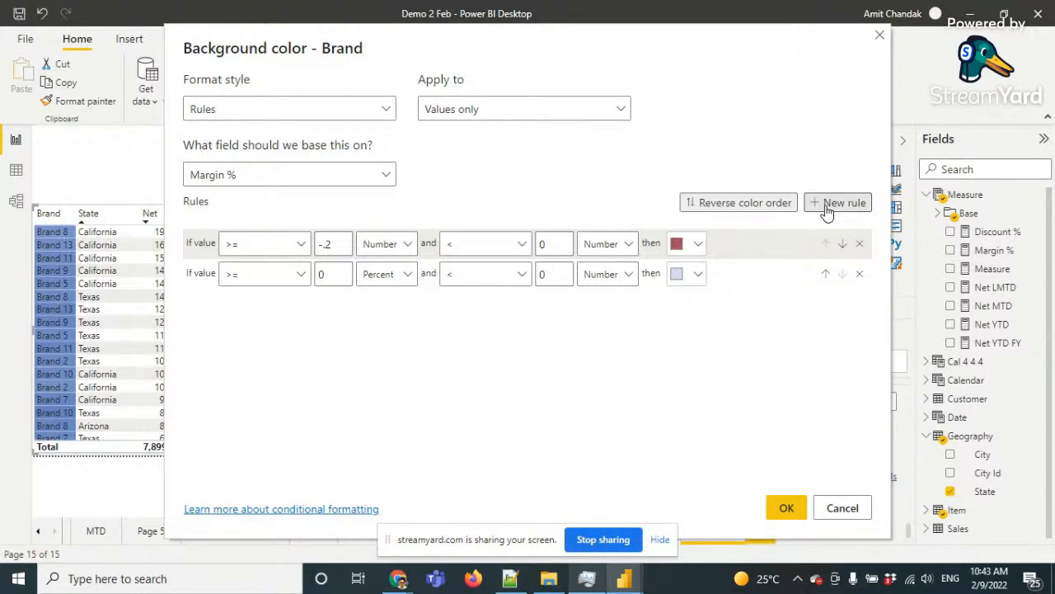
{"action": "left_click", "coordinate": [388, 274]}
{"action": "left_click", "coordinate": [378, 300]}
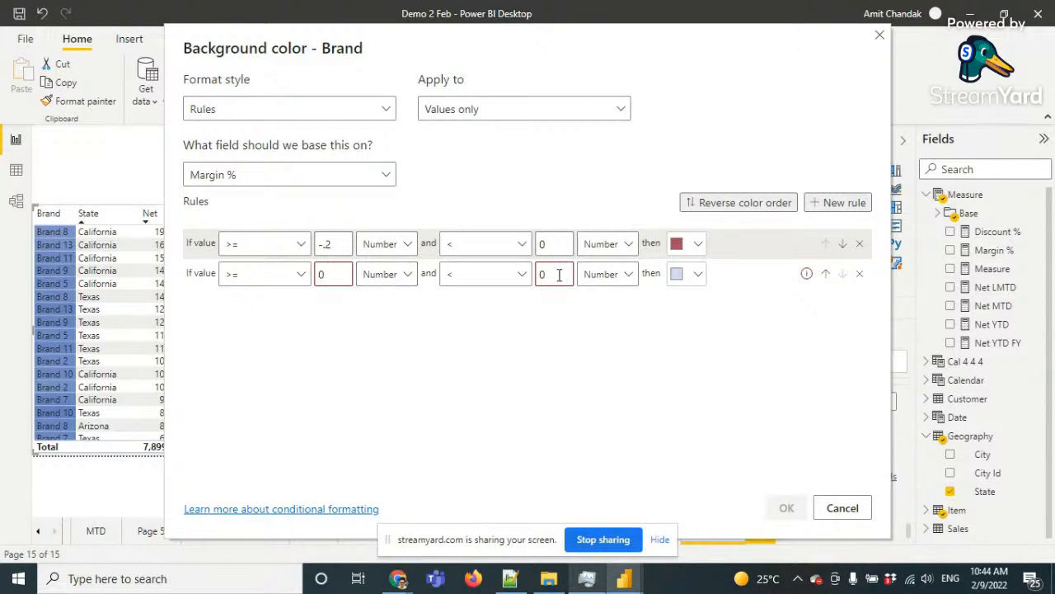
{"action": "left_click_drag", "start_coordinate": [559, 275], "coordinate": [536, 278]}
{"action": "type", "text": "1"}
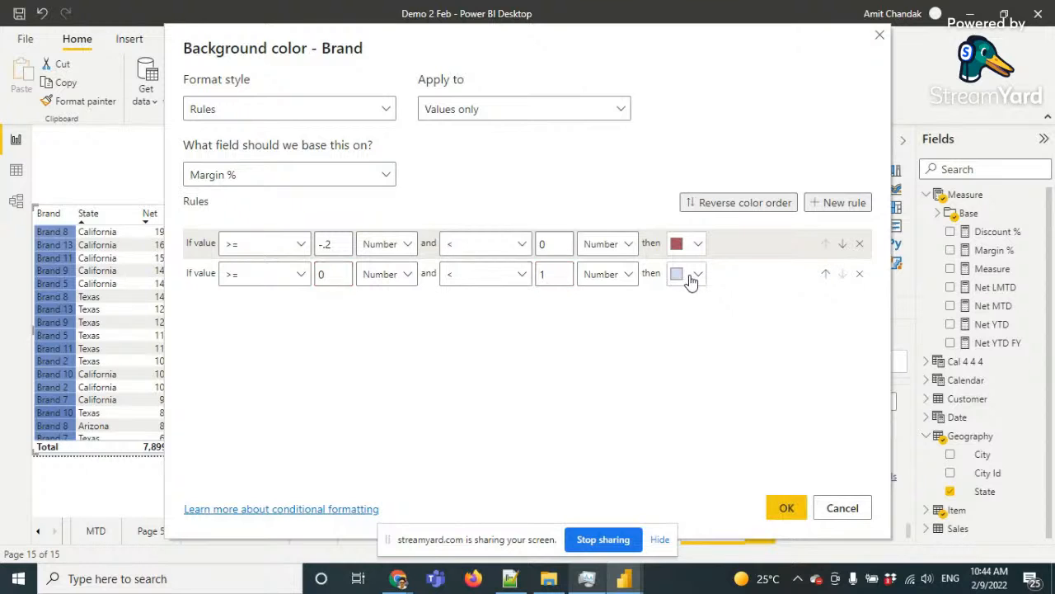
{"action": "left_click", "coordinate": [687, 276]}
{"action": "left_click", "coordinate": [652, 395]}
{"action": "left_click", "coordinate": [787, 507]}
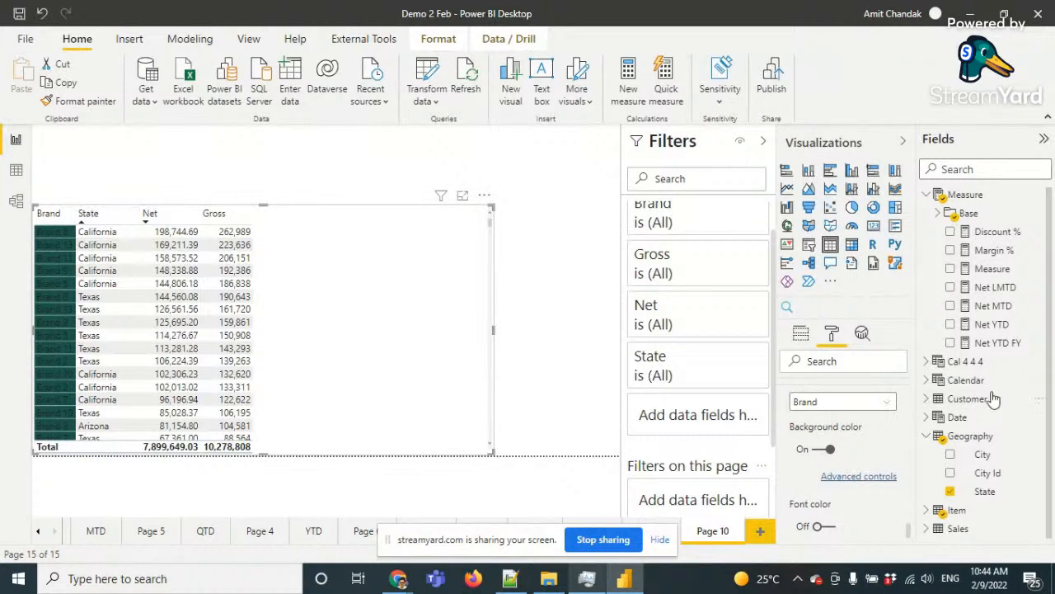
Add the Margin % measure to the table and check the Brand colors against it down to the last rows
{"action": "left_click_drag", "start_coordinate": [990, 257], "coordinate": [360, 264]}
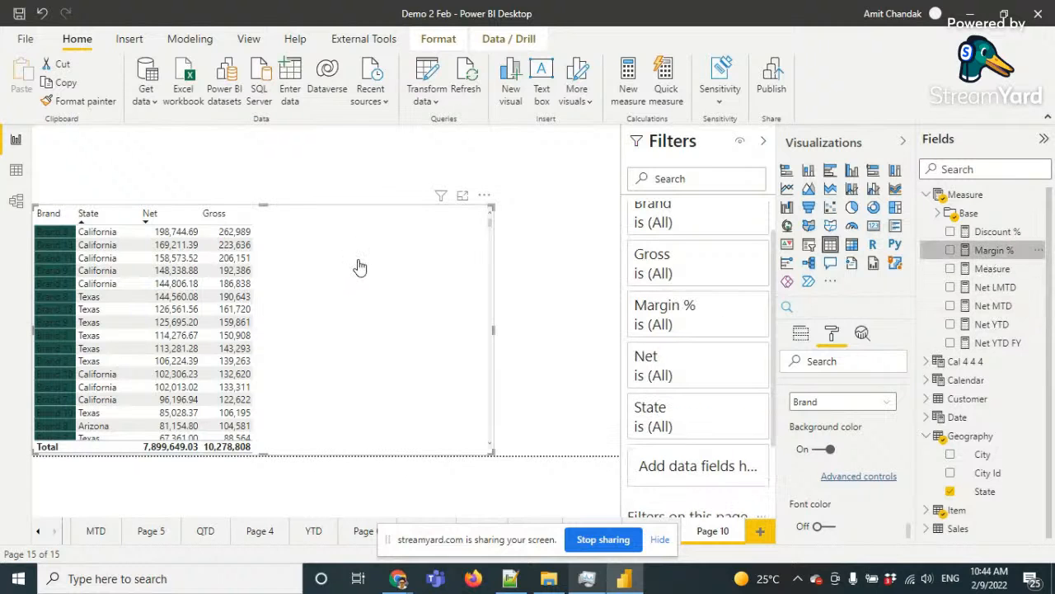
{"action": "scroll", "coordinate": [320, 313], "scroll_direction": "down", "scroll_amount": 5}
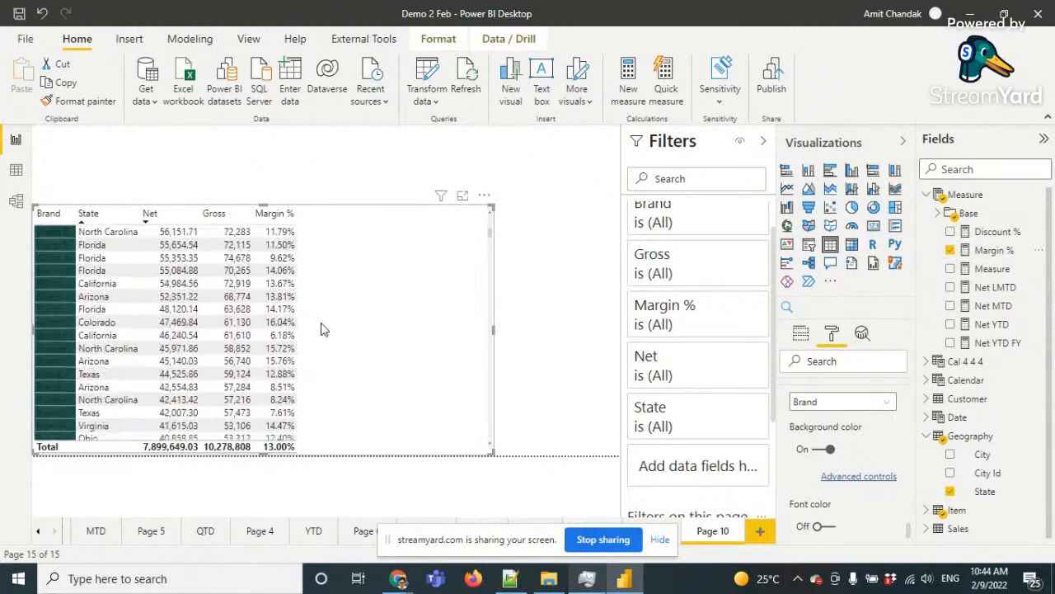
{"action": "left_click_drag", "start_coordinate": [489, 240], "coordinate": [472, 441]}
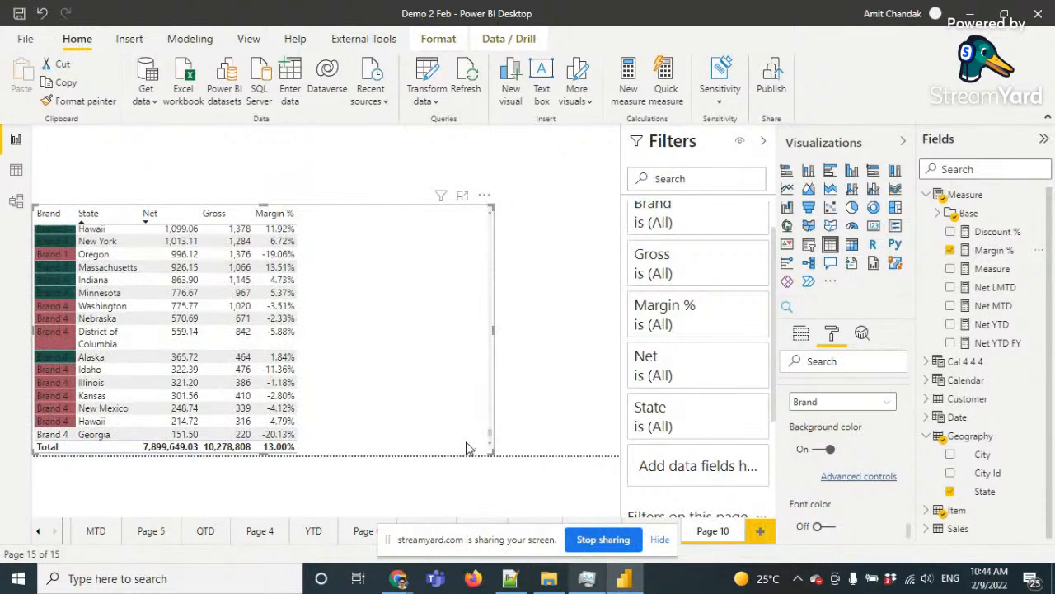
{"action": "scroll", "coordinate": [472, 437], "scroll_direction": "up", "scroll_amount": 3}
{"action": "scroll", "coordinate": [468, 443], "scroll_direction": "down", "scroll_amount": 2}
{"action": "left_click_drag", "start_coordinate": [486, 435], "coordinate": [485, 217]}
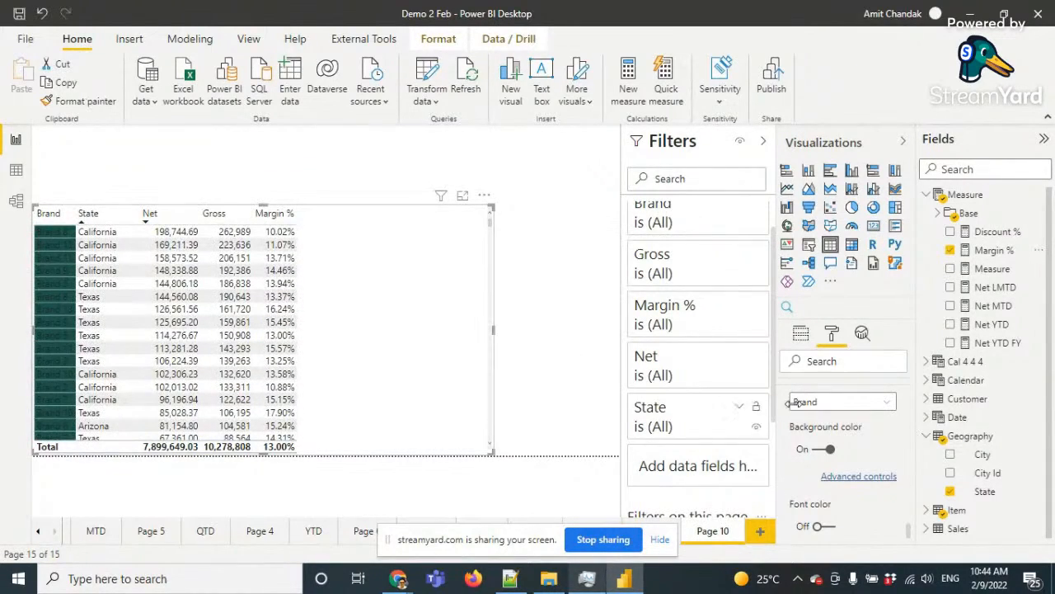
Examine which fields the Field value format style offers for the Brand background color, and close the settings without applying
{"action": "scroll", "coordinate": [851, 426], "scroll_direction": "up", "scroll_amount": 1}
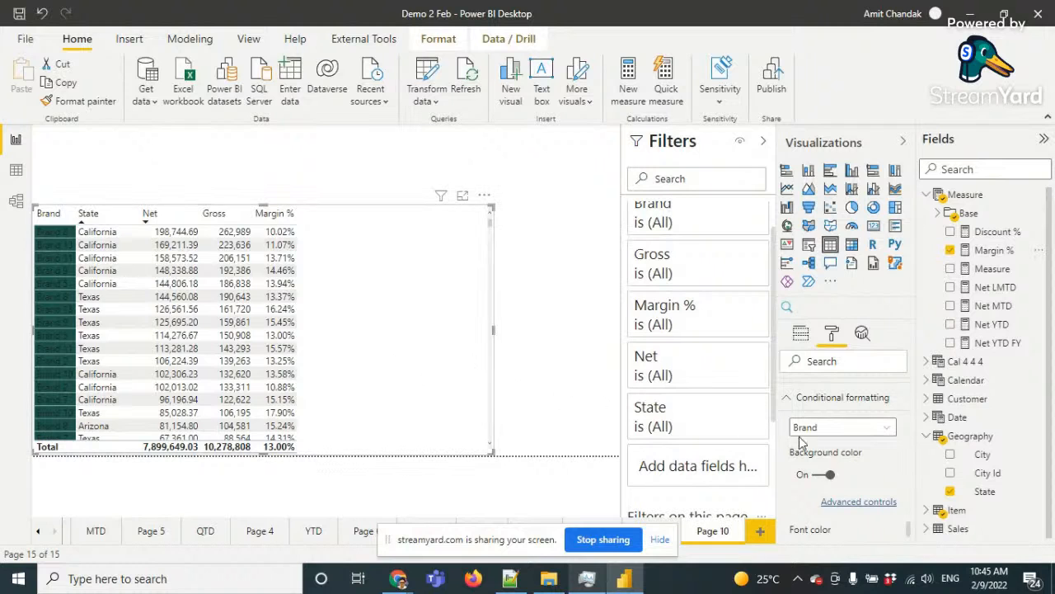
{"action": "left_click", "coordinate": [858, 501]}
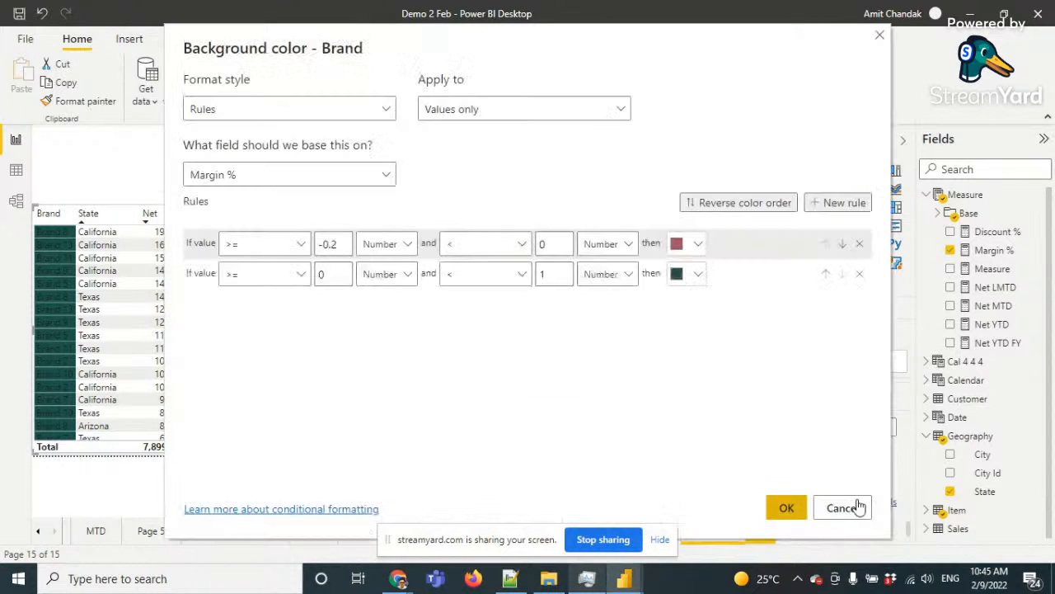
{"action": "left_click", "coordinate": [360, 172]}
{"action": "left_click", "coordinate": [338, 122]}
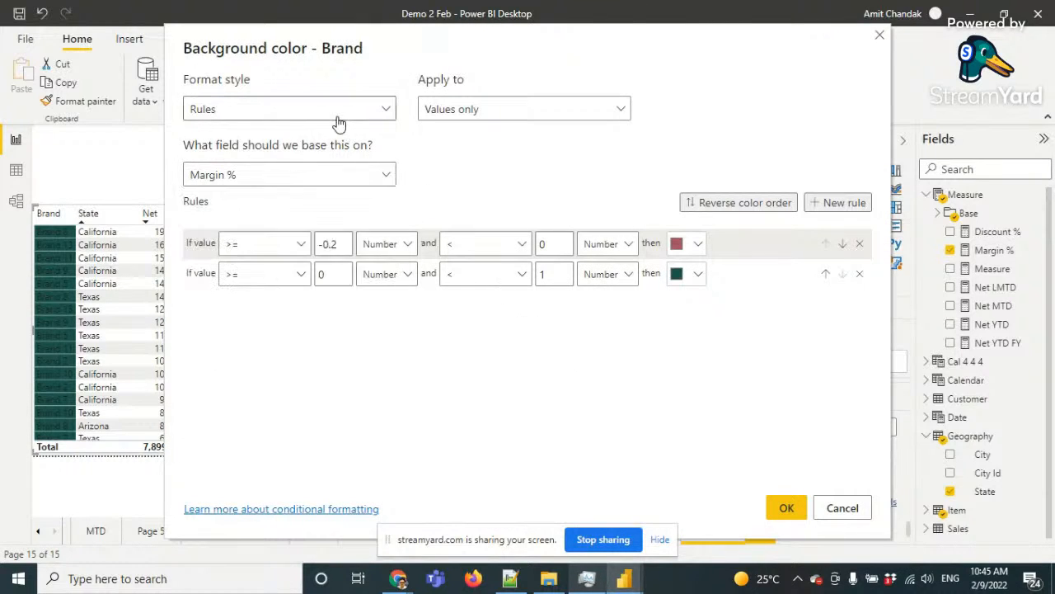
{"action": "left_click", "coordinate": [337, 122]}
{"action": "left_click", "coordinate": [265, 186]}
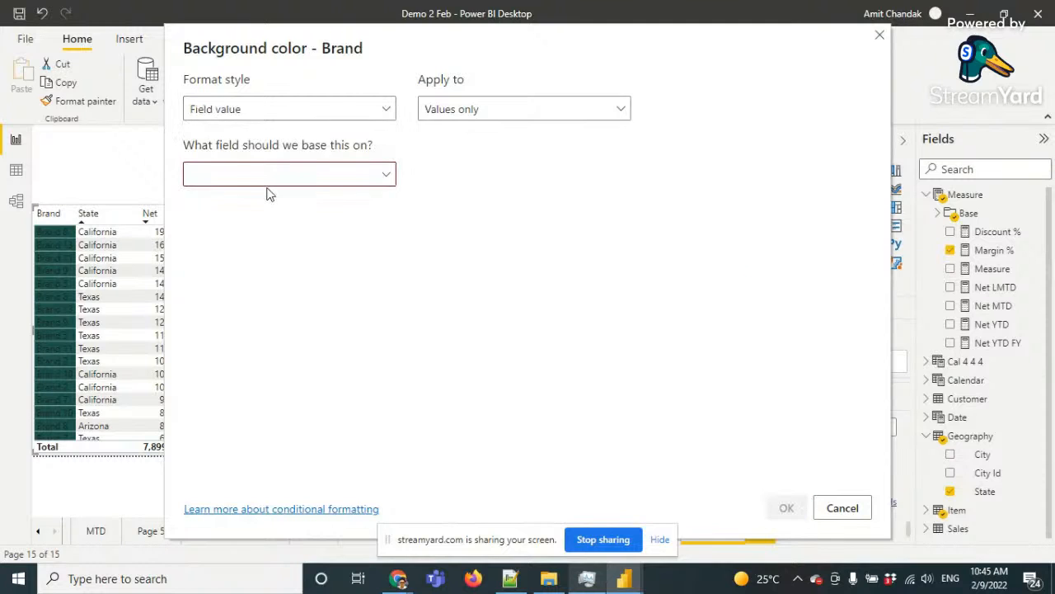
{"action": "left_click", "coordinate": [323, 177]}
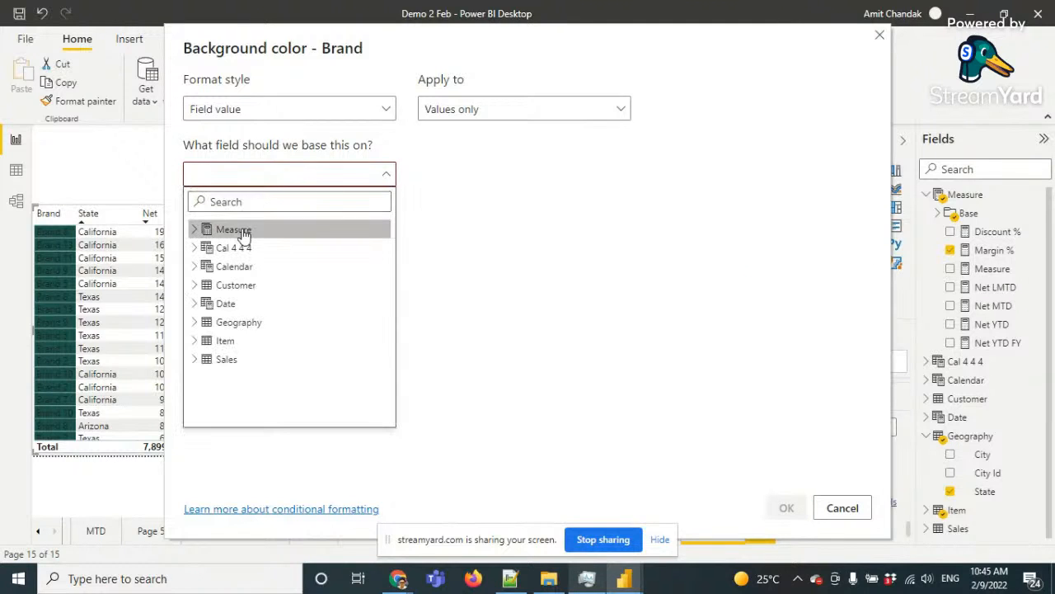
{"action": "left_click", "coordinate": [195, 229]}
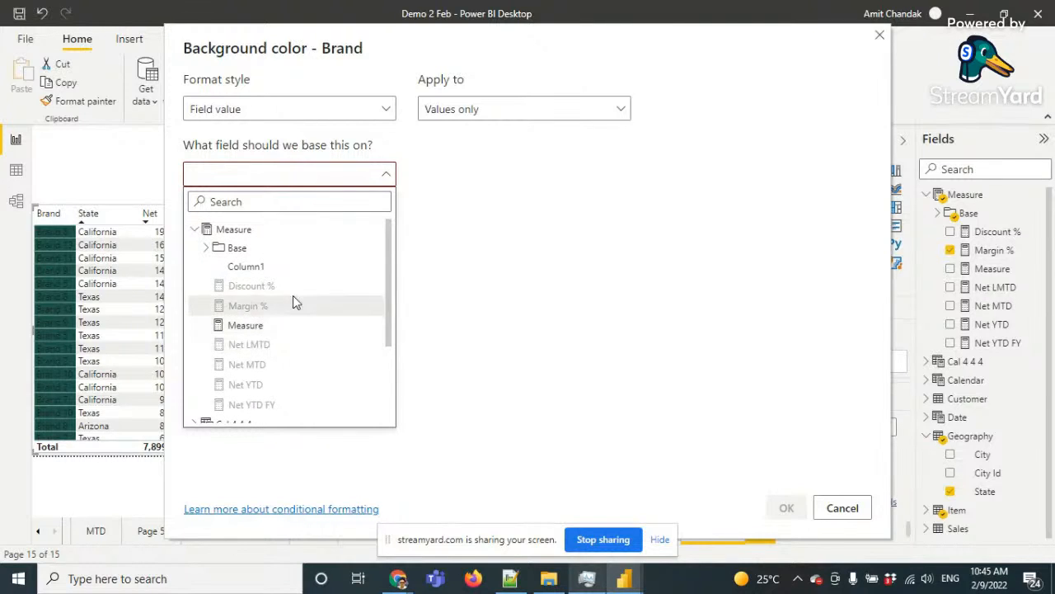
{"action": "scroll", "coordinate": [294, 302], "scroll_direction": "down", "scroll_amount": 2}
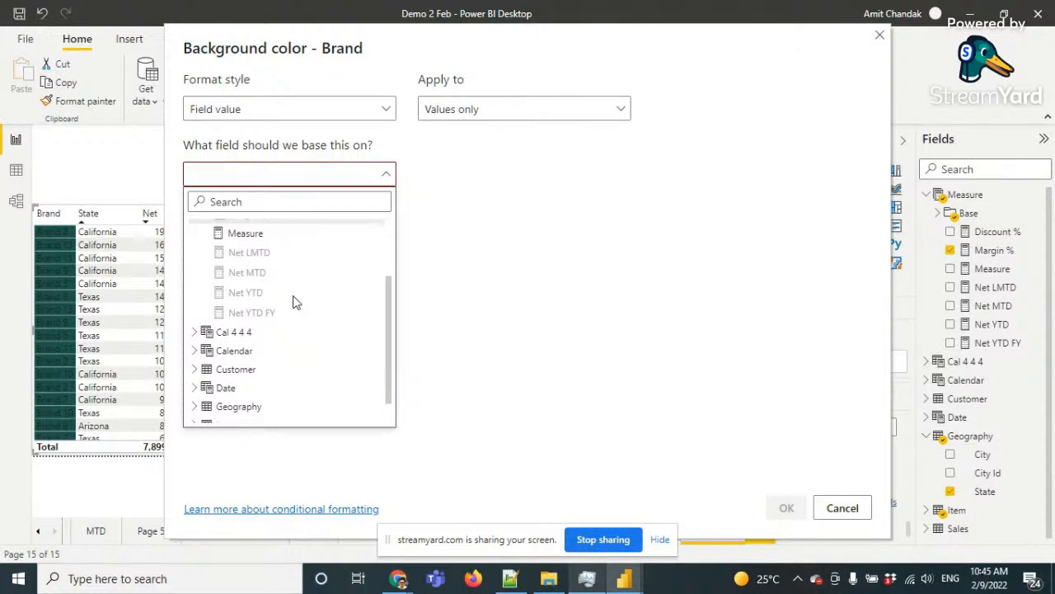
{"action": "left_click", "coordinate": [823, 505]}
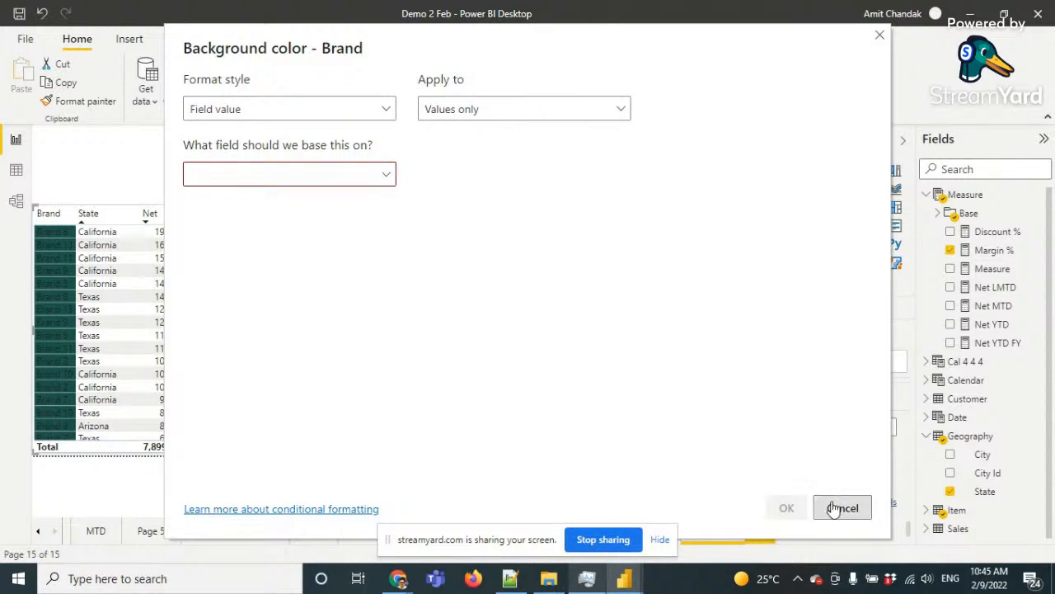
{"action": "left_click", "coordinate": [880, 38]}
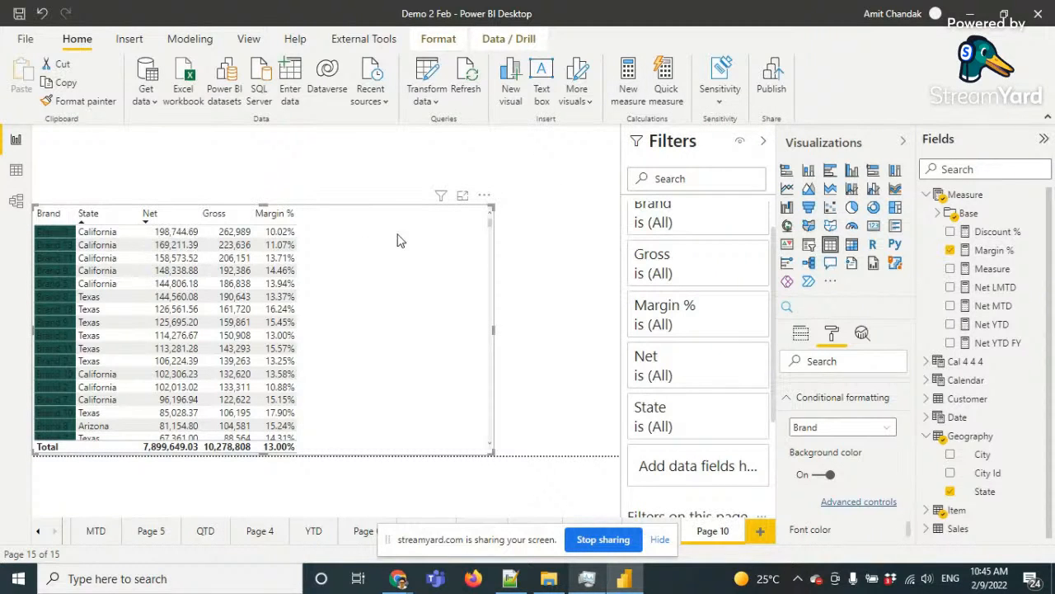
Create a new measure named Color and start its formula with Switch( true() ,
{"action": "left_click", "coordinate": [578, 198]}
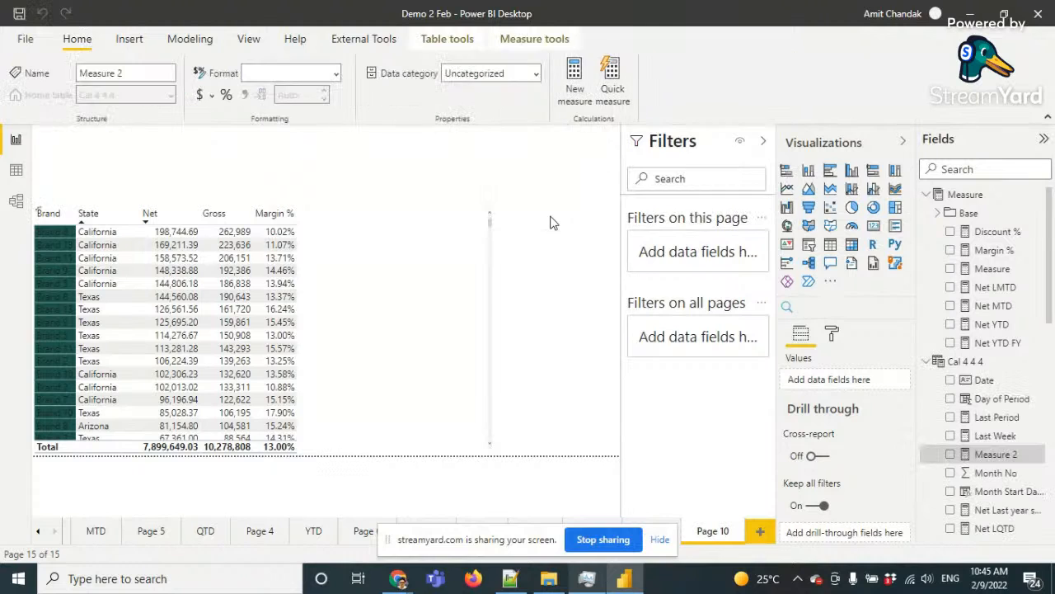
{"action": "left_click_drag", "start_coordinate": [163, 140], "coordinate": [69, 152]}
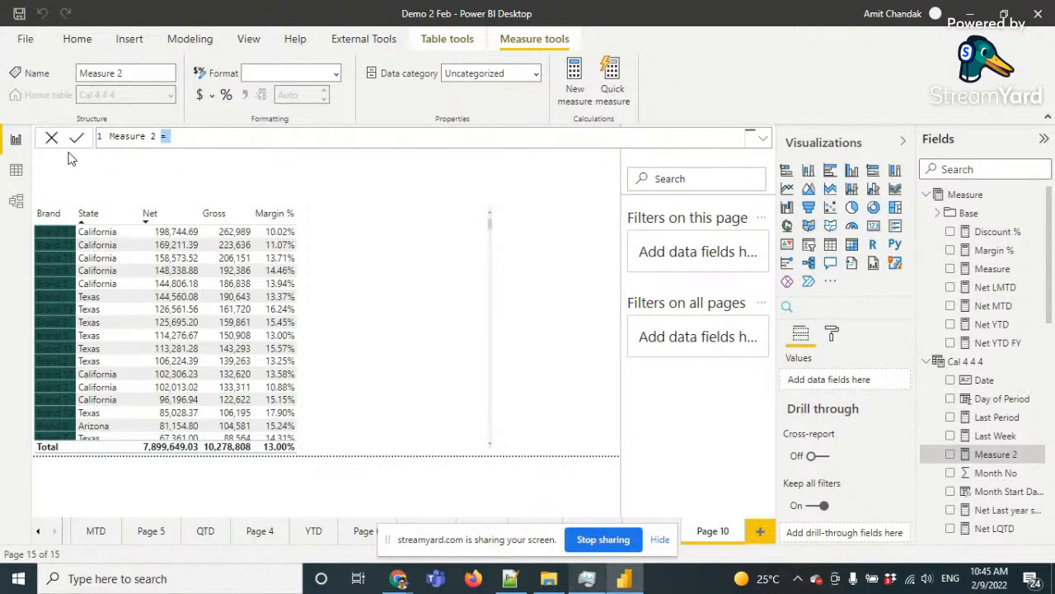
{"action": "left_click_drag", "start_coordinate": [157, 137], "coordinate": [95, 140]}
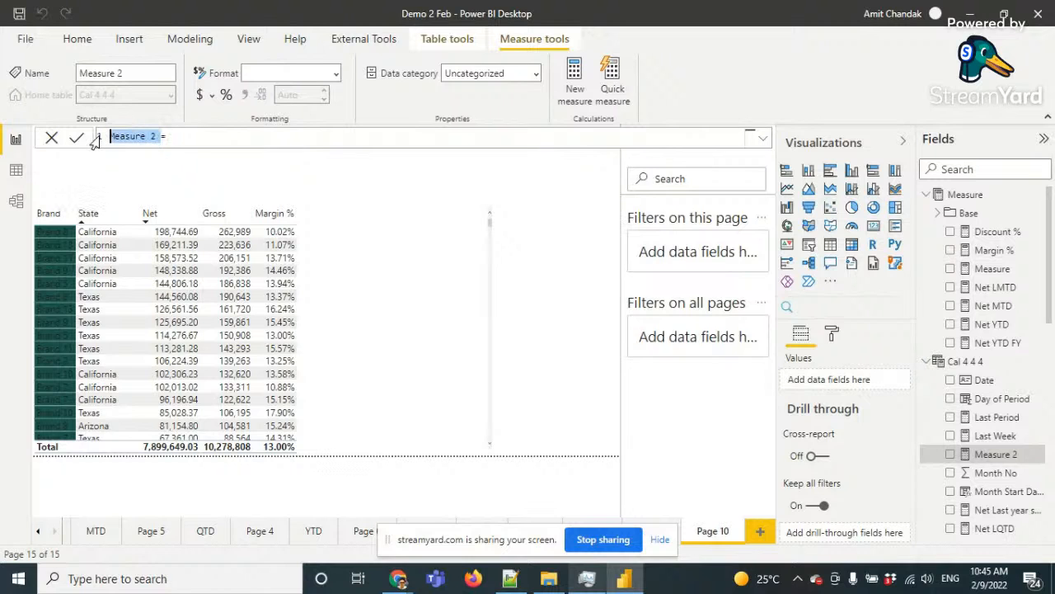
{"action": "type", "text": "C"}
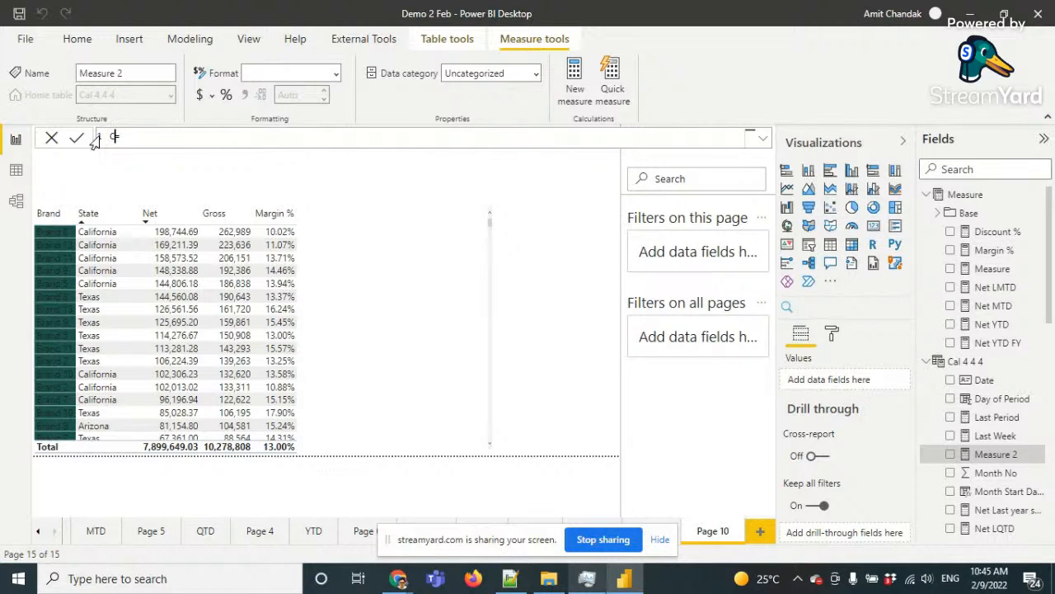
{"action": "type", "text": "olor = Sw"}
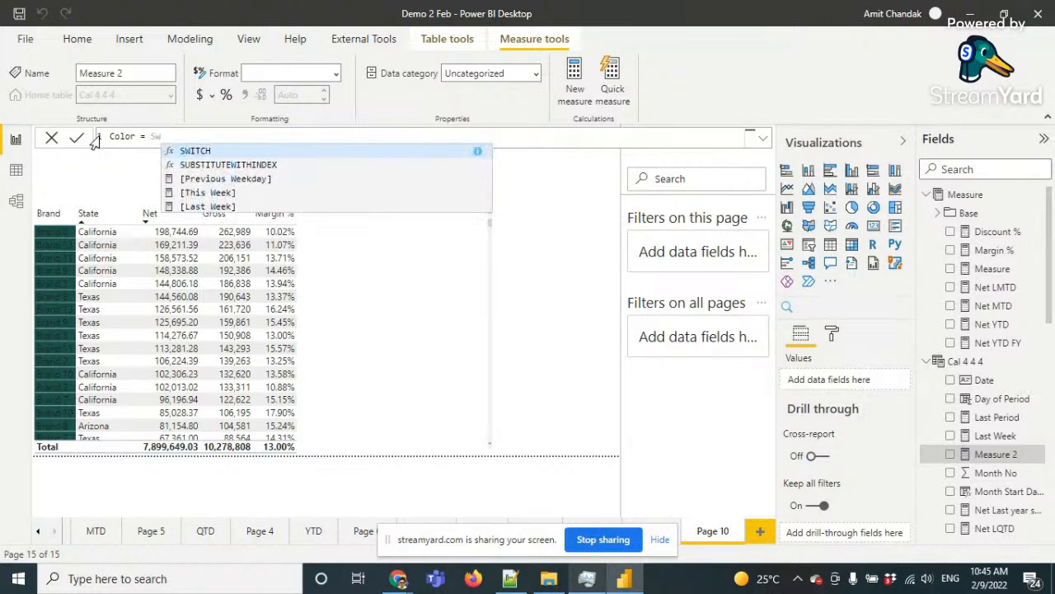
{"action": "type", "text": "itch( "}
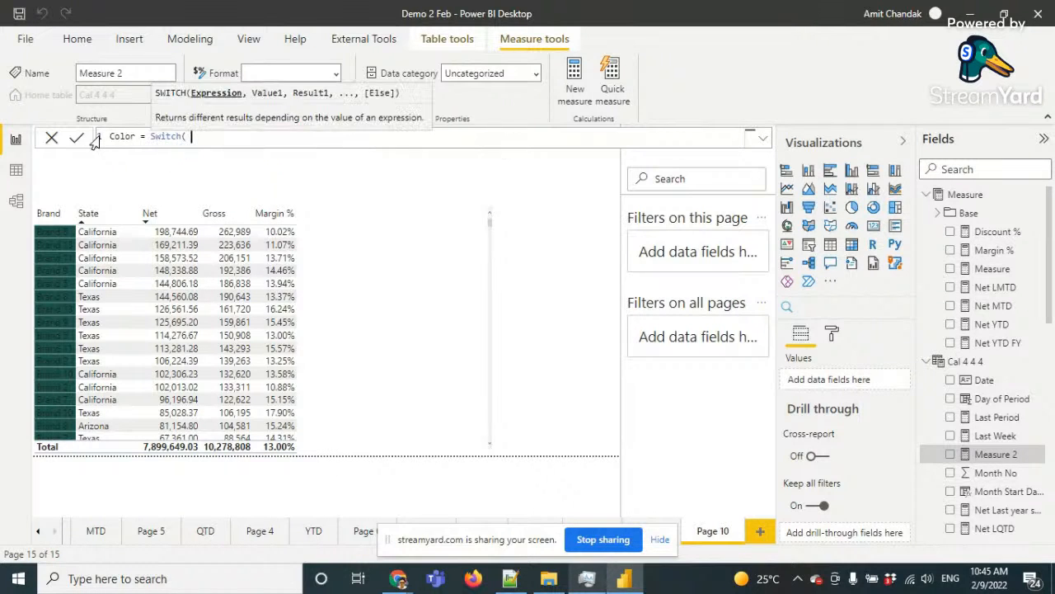
{"action": "type", "text": "true"}
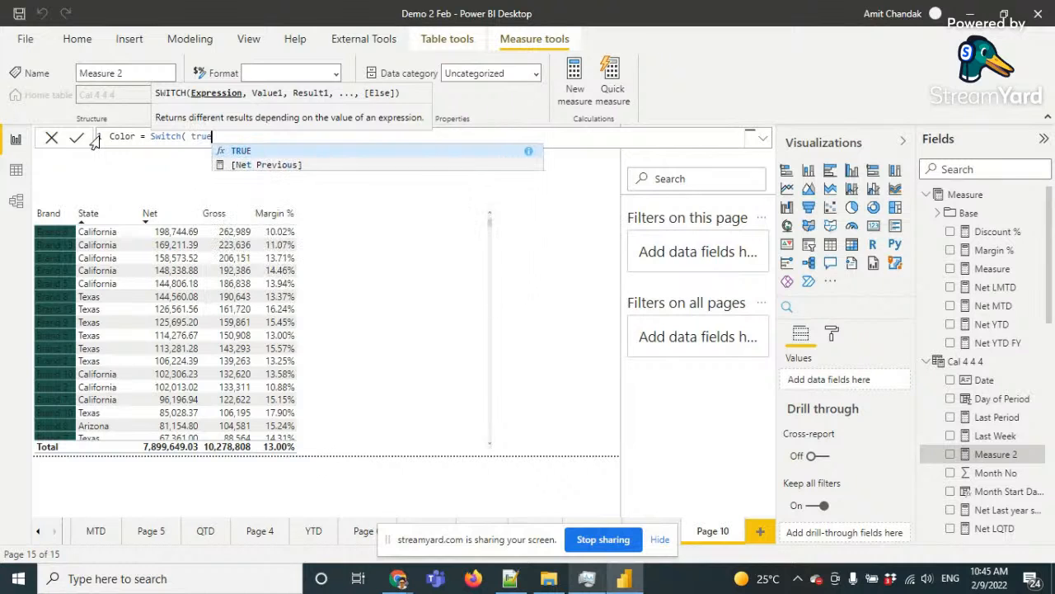
{"action": "type", "text": "() ,"}
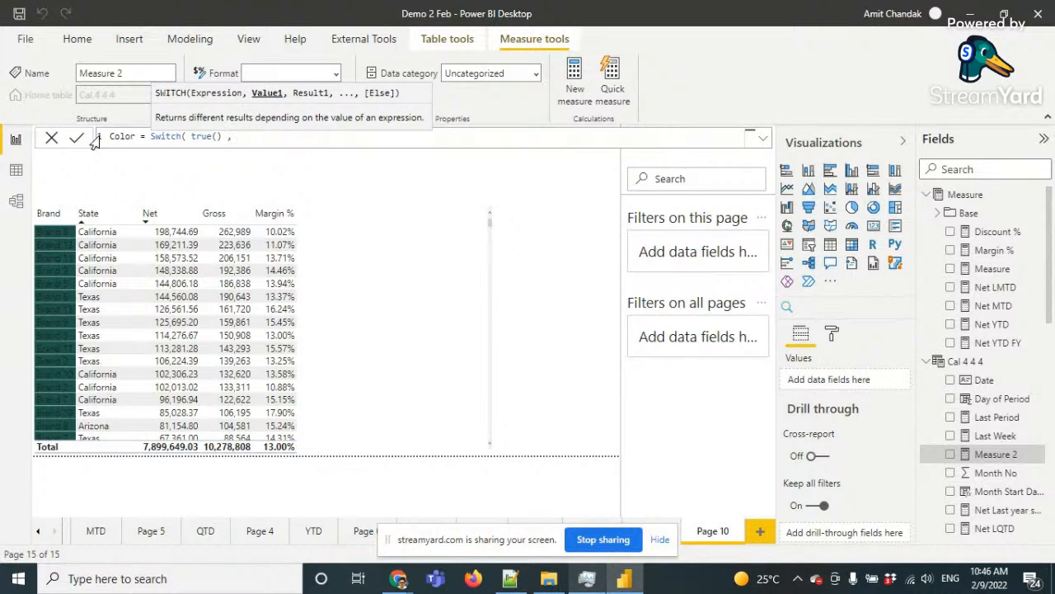
Add the first condition to the Color formula: max('Item'[Brand] ) = "Brand 1" returns "Yellow"
{"action": "key", "text": "shift+Return"}
{"action": "type", "text": "if"}
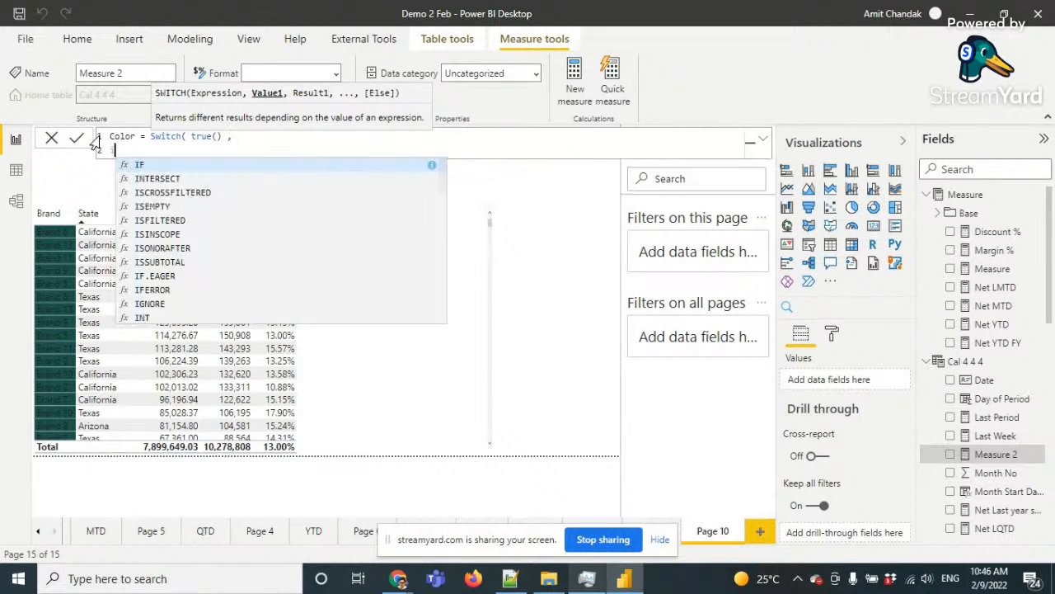
{"action": "key", "text": "BackSpace"}
{"action": "key", "text": "BackSpace"}
{"action": "type", "text": "ma"}
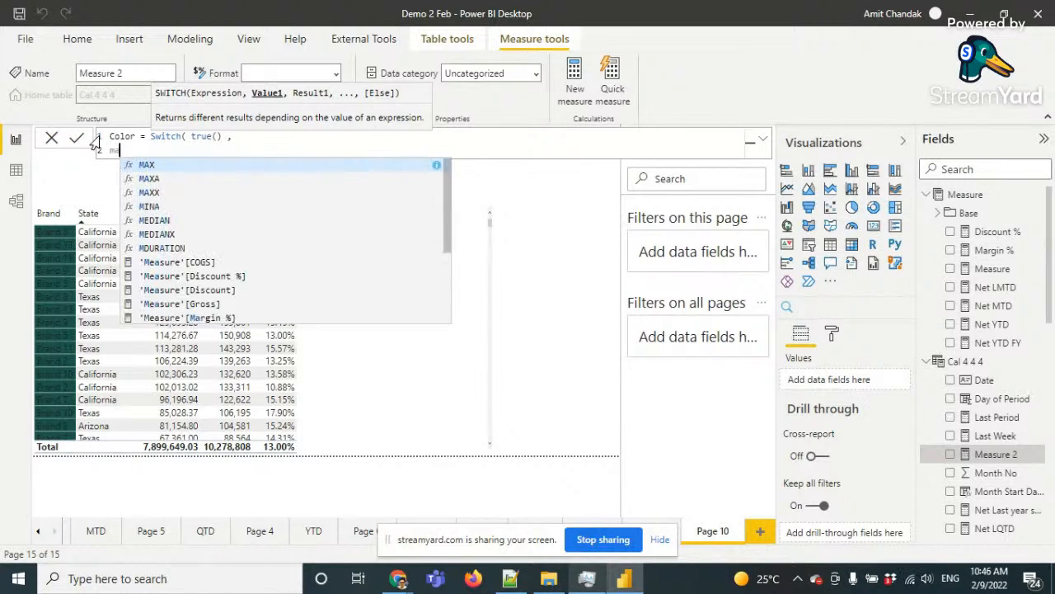
{"action": "type", "text": "x(Table["}
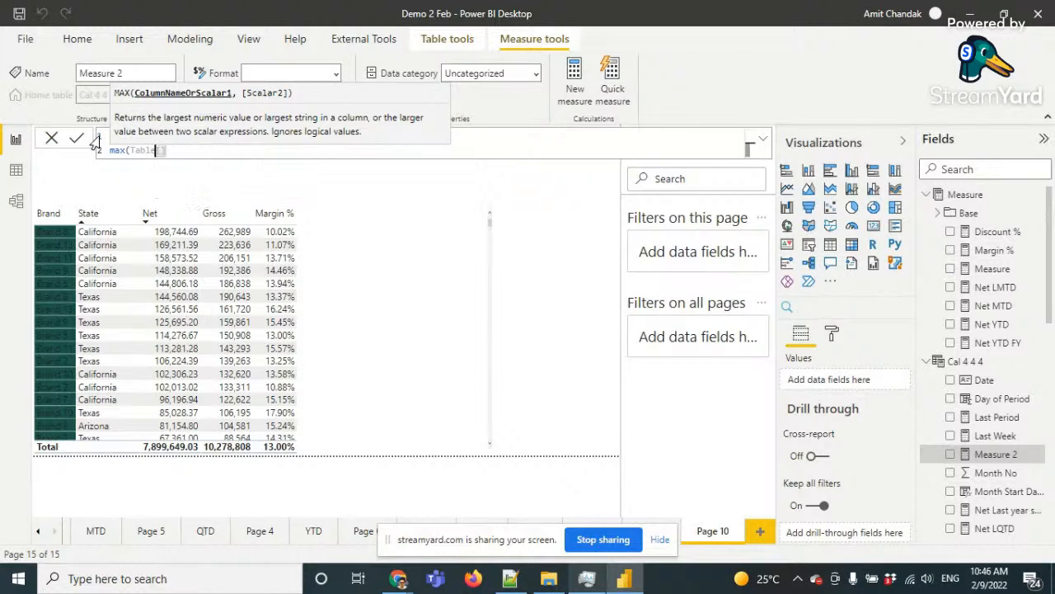
{"action": "key", "text": "BackSpace"}
{"action": "key", "text": "BackSpace"}
{"action": "key", "text": "BackSpace"}
{"action": "key", "text": "BackSpace"}
{"action": "key", "text": "BackSpace"}
{"action": "key", "text": "BackSpace"}
{"action": "type", "text": "ite"}
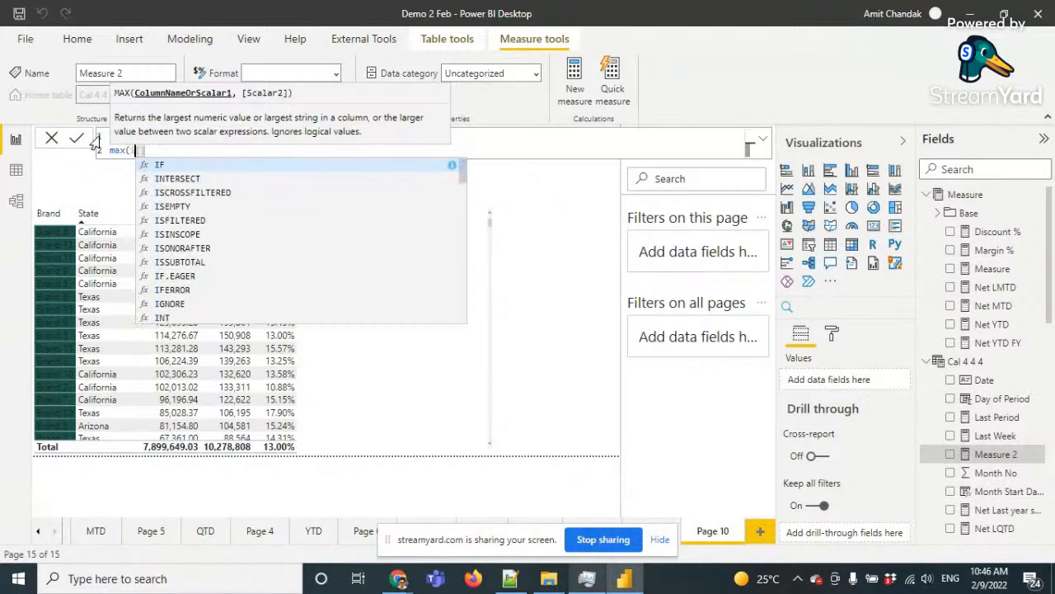
{"action": "type", "text": "m[br"}
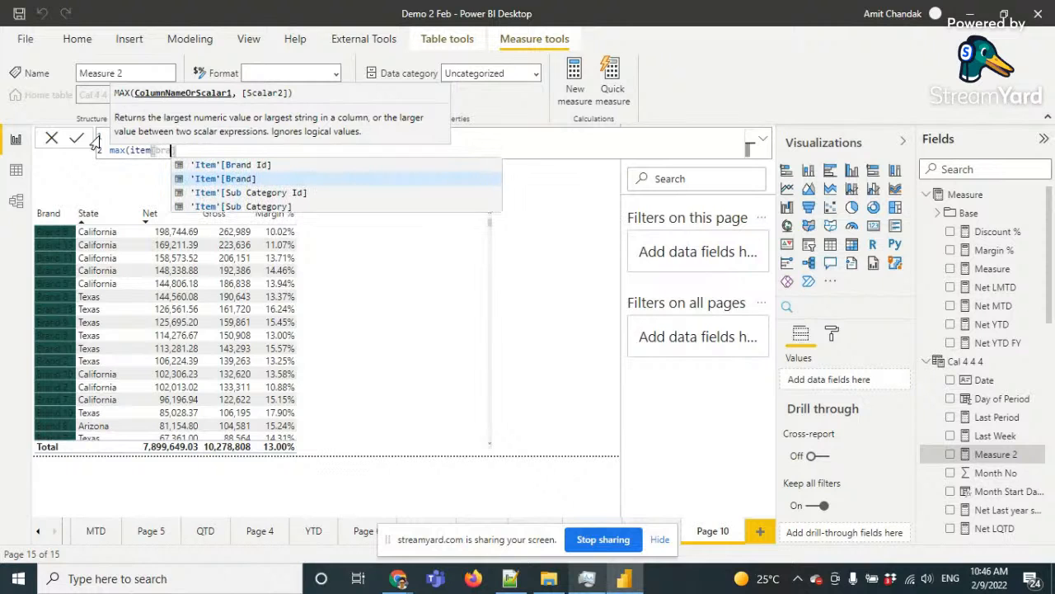
{"action": "key", "text": "Tab"}
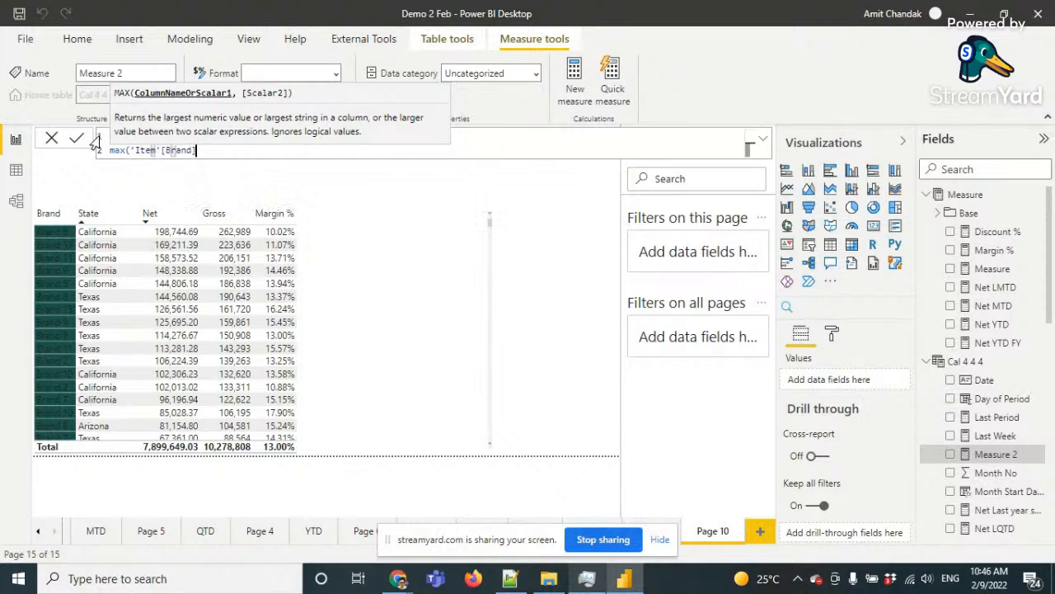
{"action": "type", "text": ")"}
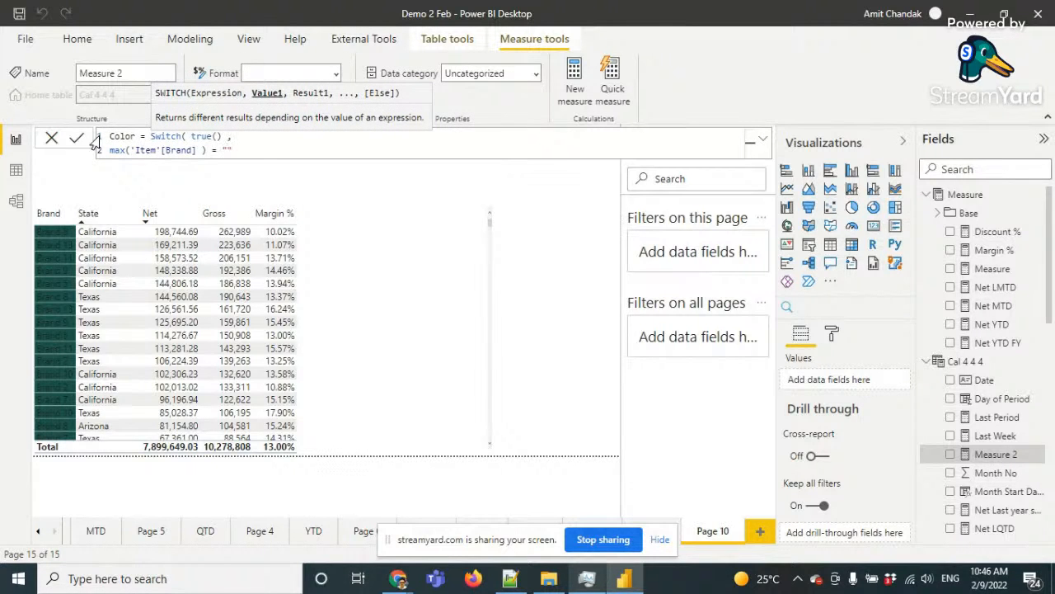
{"action": "type", "text": " = \"Brand 1\", "}
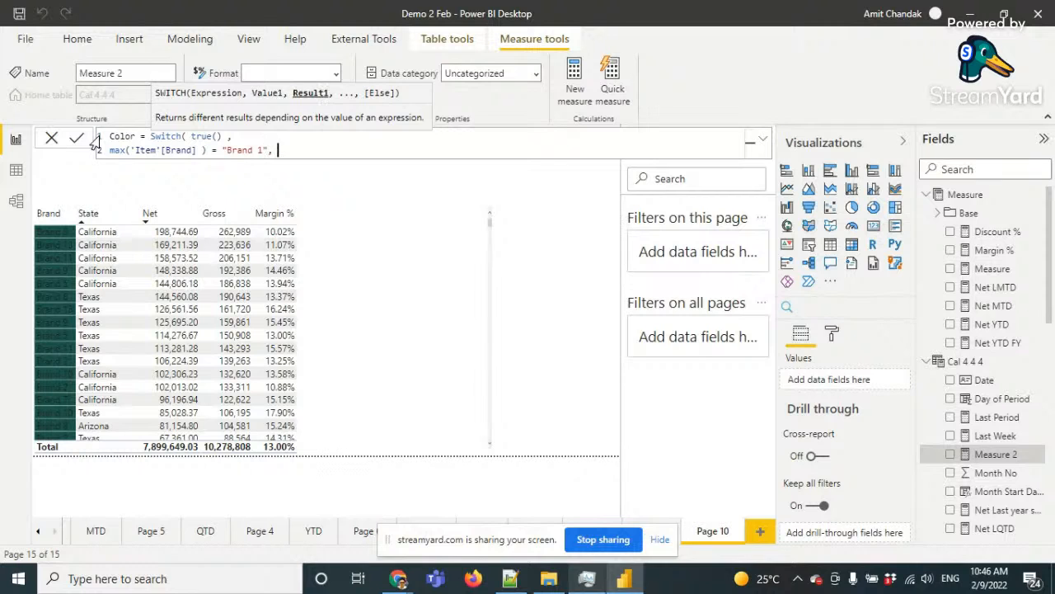
{"action": "type", "text": "\"Yellow\","}
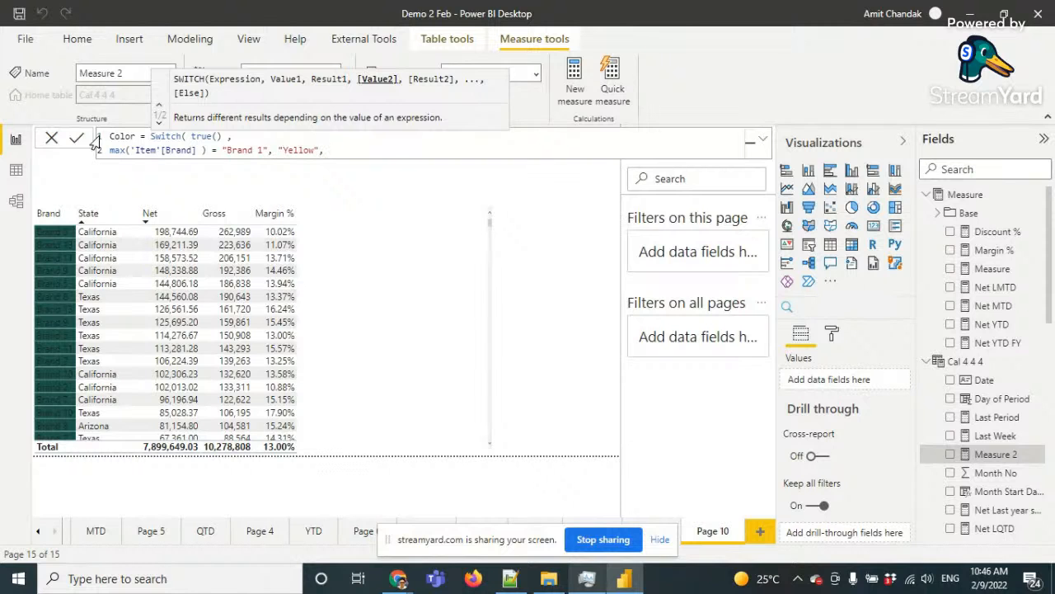
Add a second condition to the Color formula on its own line: [Margin %] < 0 returns "Green"
{"action": "key", "text": "shift+Return"}
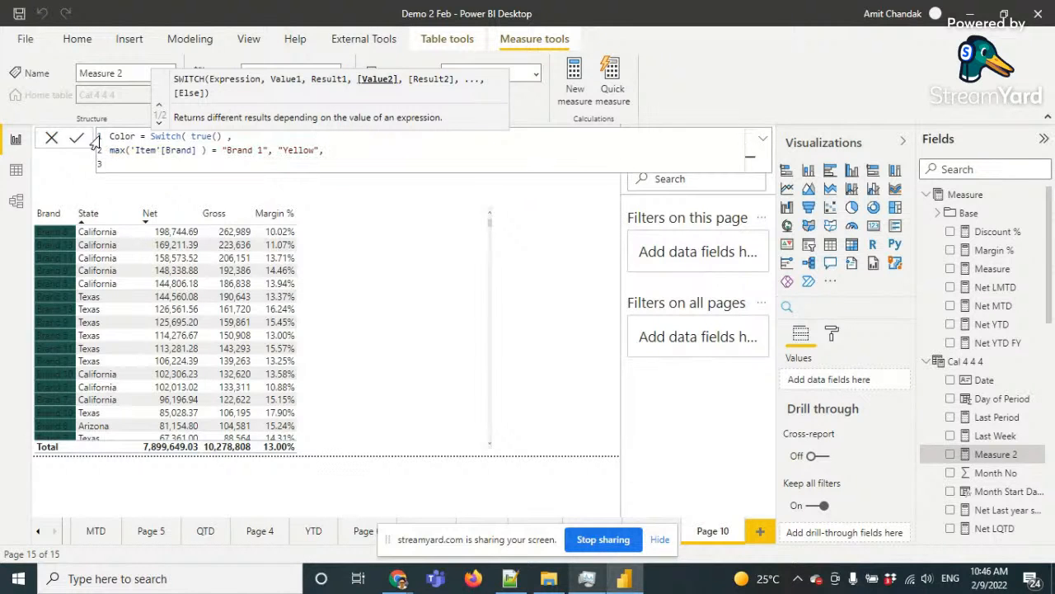
{"action": "type", "text": "[Margin"}
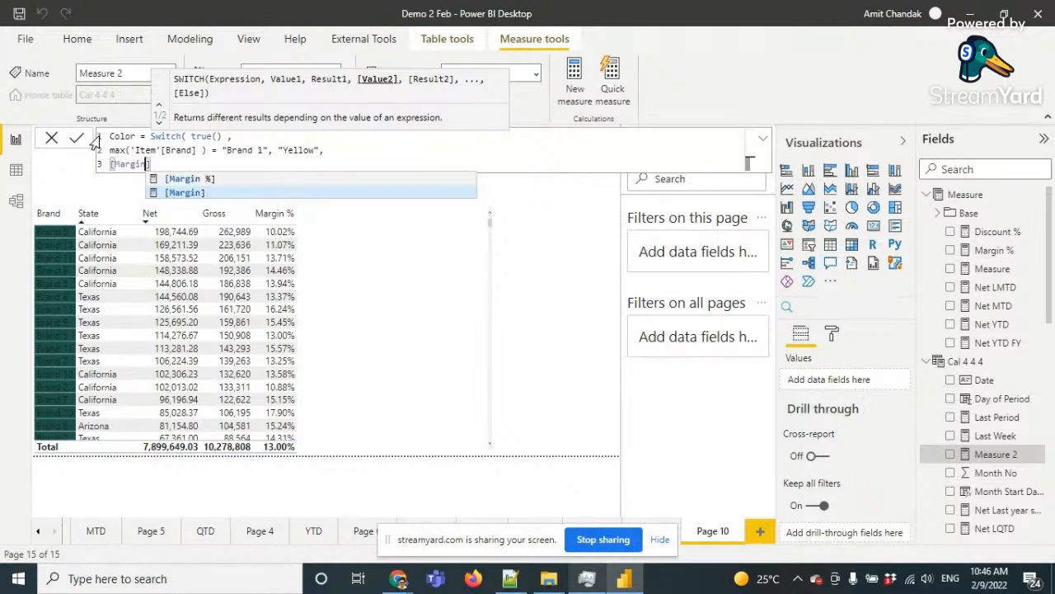
{"action": "key", "text": "Up"}
{"action": "key", "text": "Tab"}
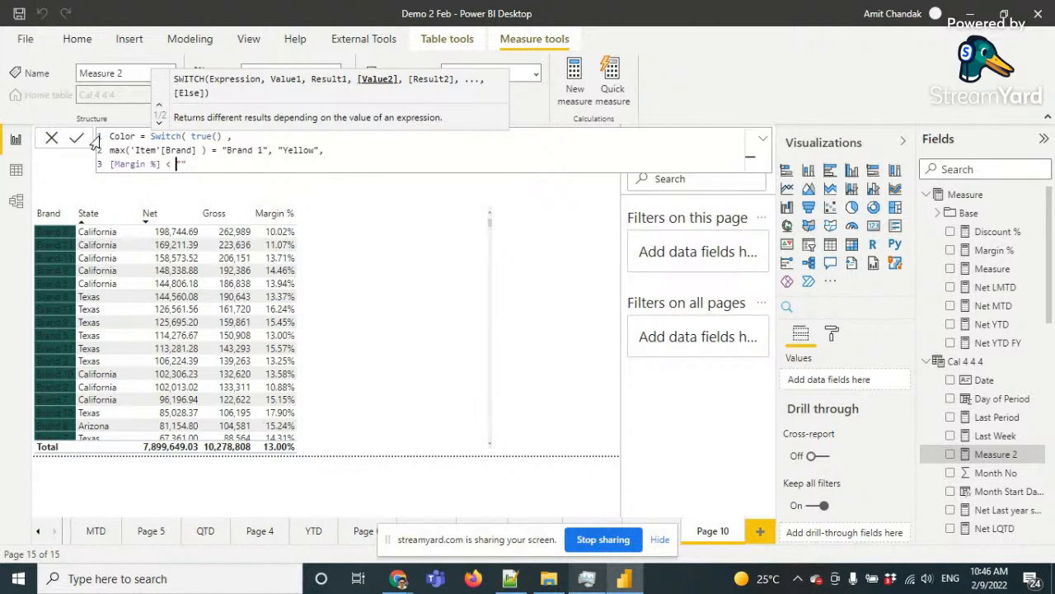
{"action": "type", "text": "< 0 , \""}
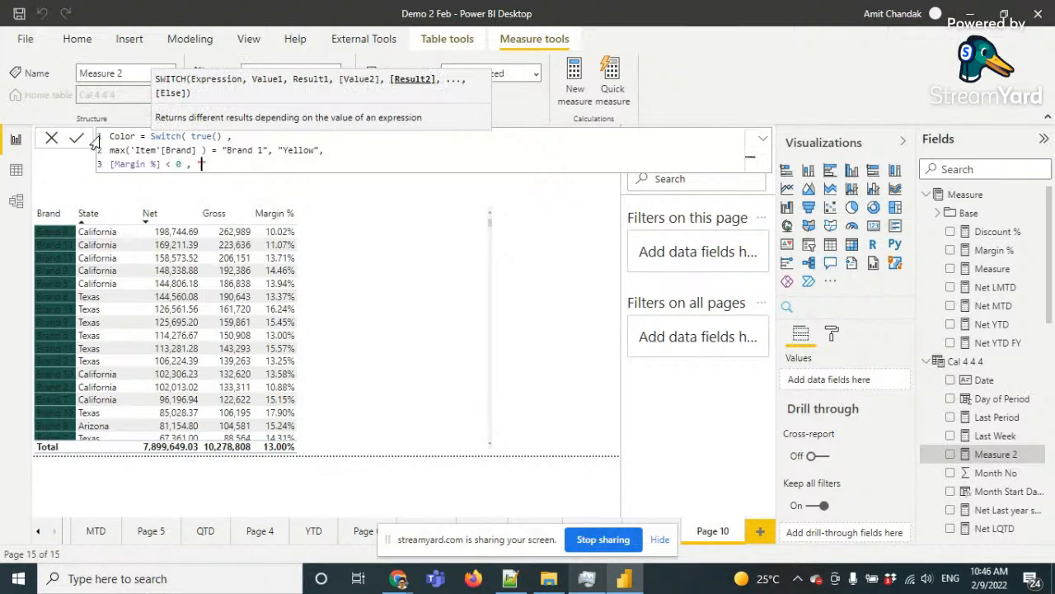
{"action": "type", "text": "Green"}
{"action": "key", "text": "Up"}
{"action": "key", "text": "Up"}
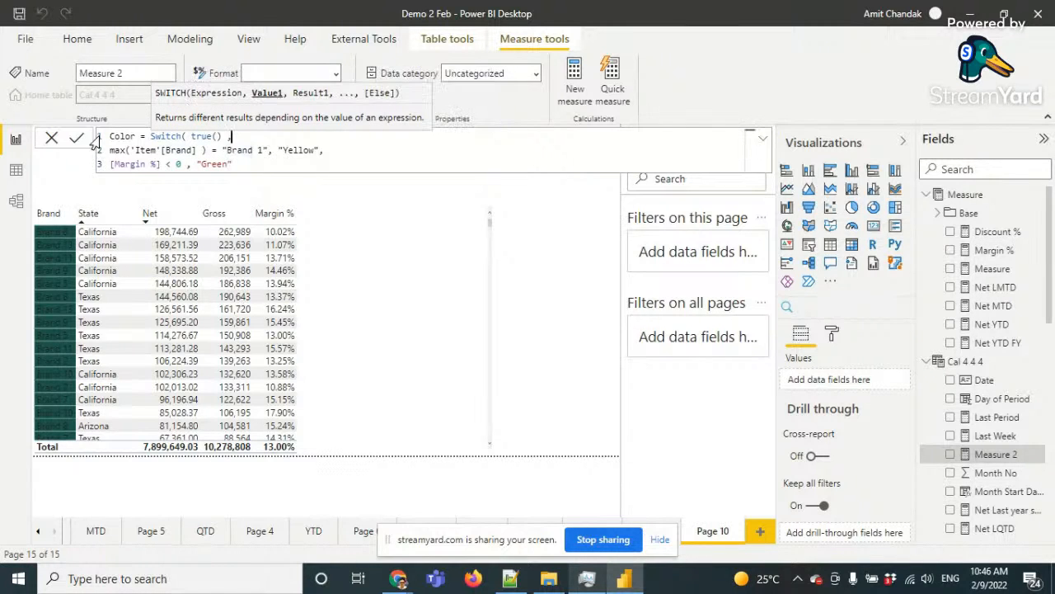
{"action": "key", "text": "BackSpace"}
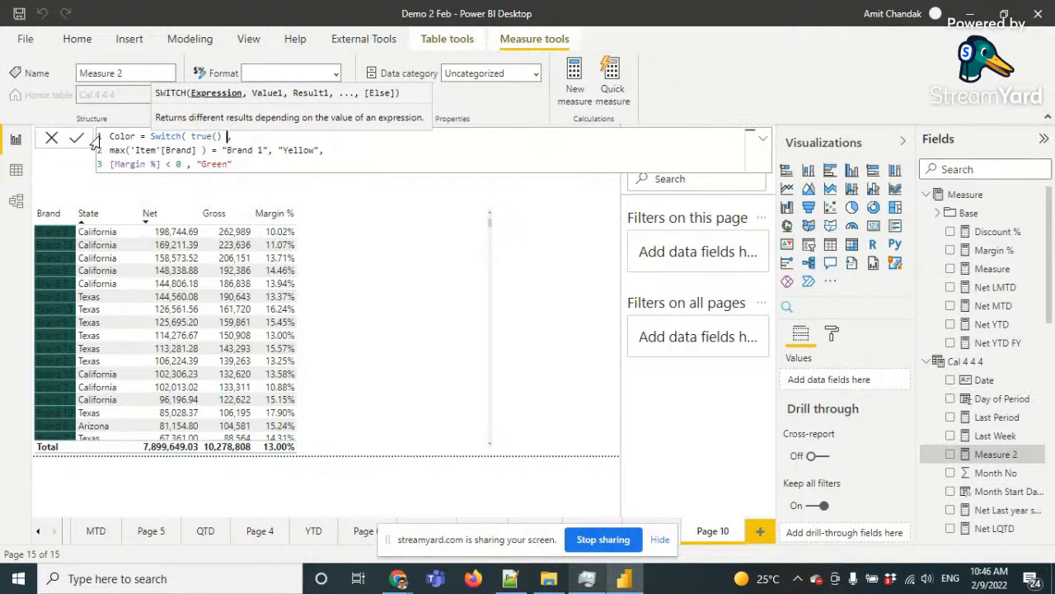
{"action": "key", "text": "Down"}
{"action": "key", "text": "Down"}
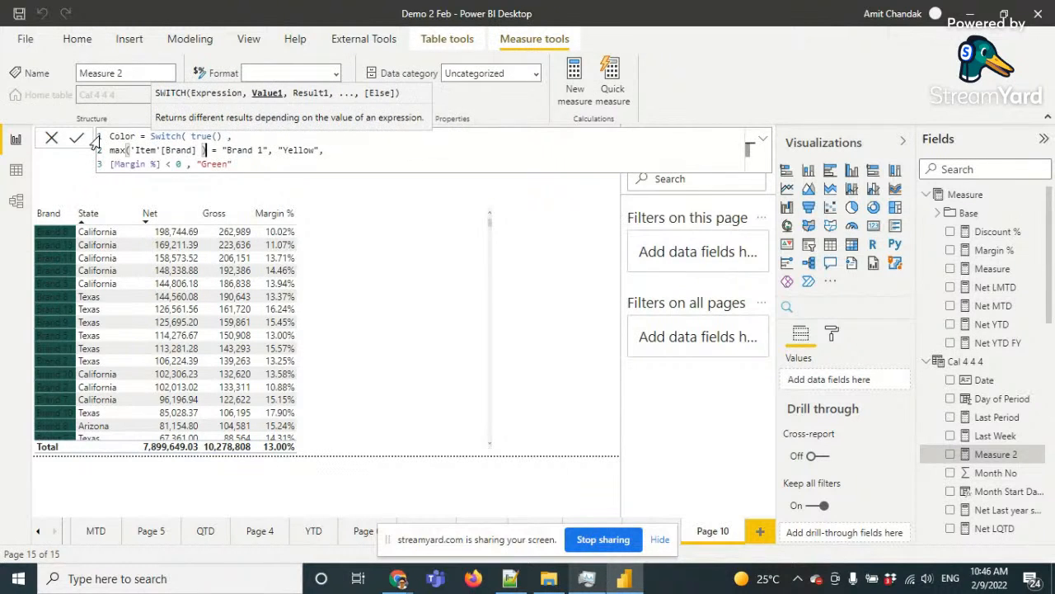
{"action": "type", "text": ","}
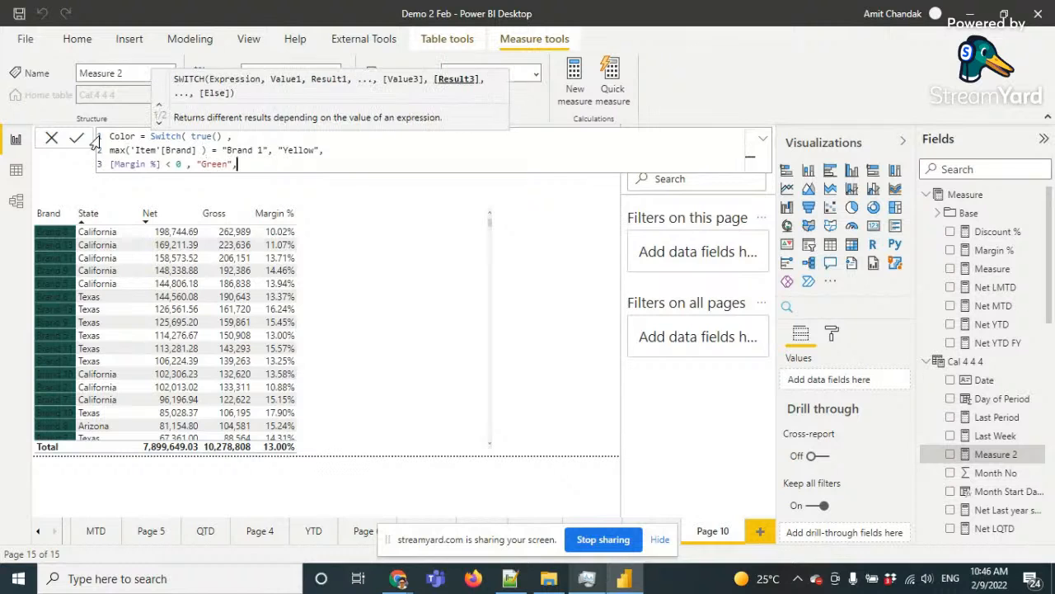
Finish the Color formula with "Red" as the default result, close the Switch function and commit the measure
{"action": "key", "text": "shift+Return"}
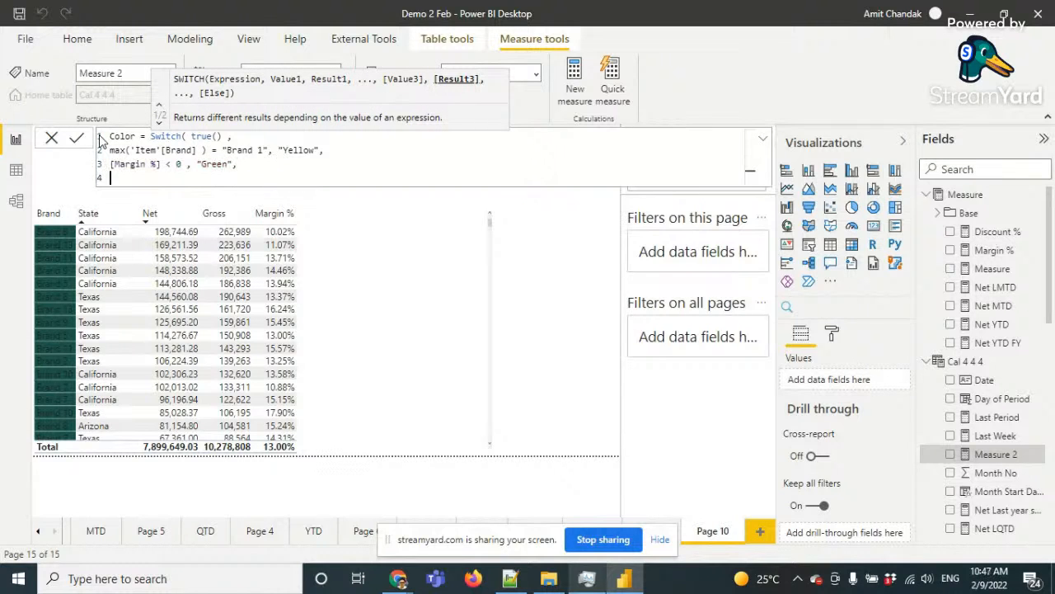
{"action": "type", "text": "\"Red\""}
{"action": "key", "text": "shift+Return"}
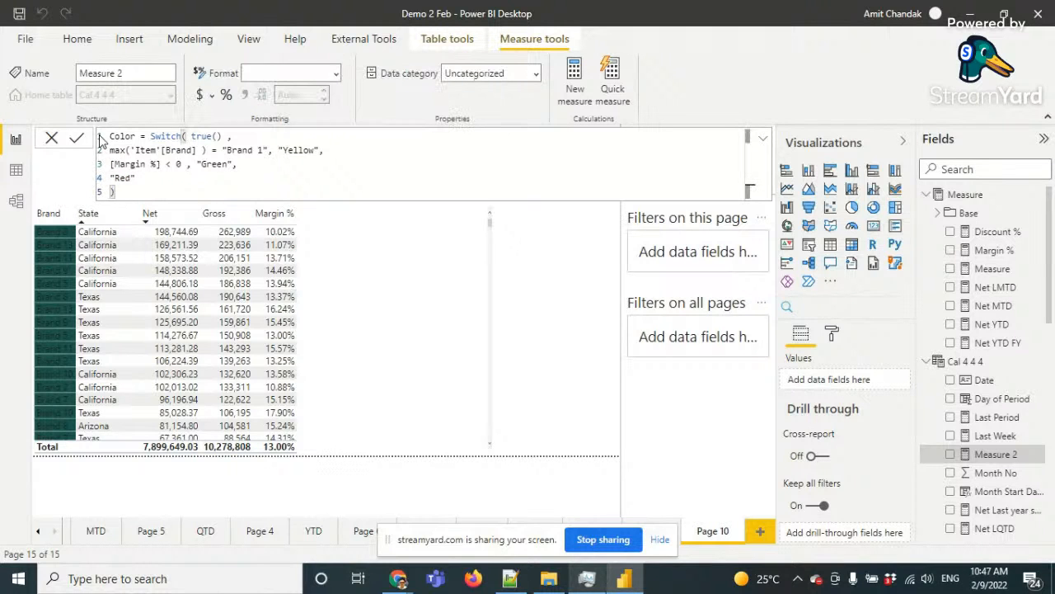
{"action": "key", "text": "Return"}
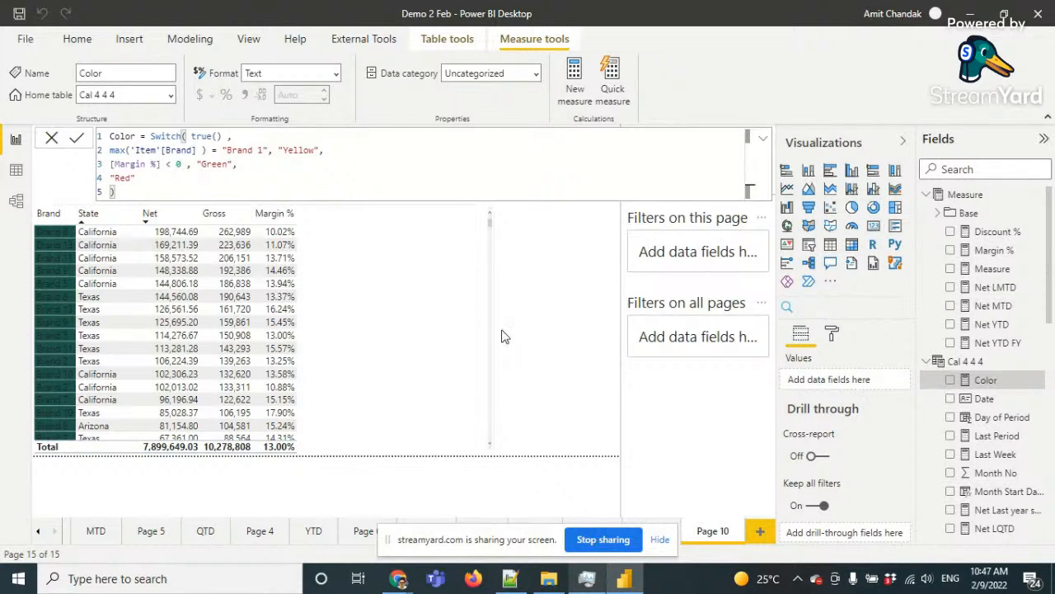
Open the advanced background color settings in the table's conditional formatting for Brand
{"action": "left_click", "coordinate": [422, 309]}
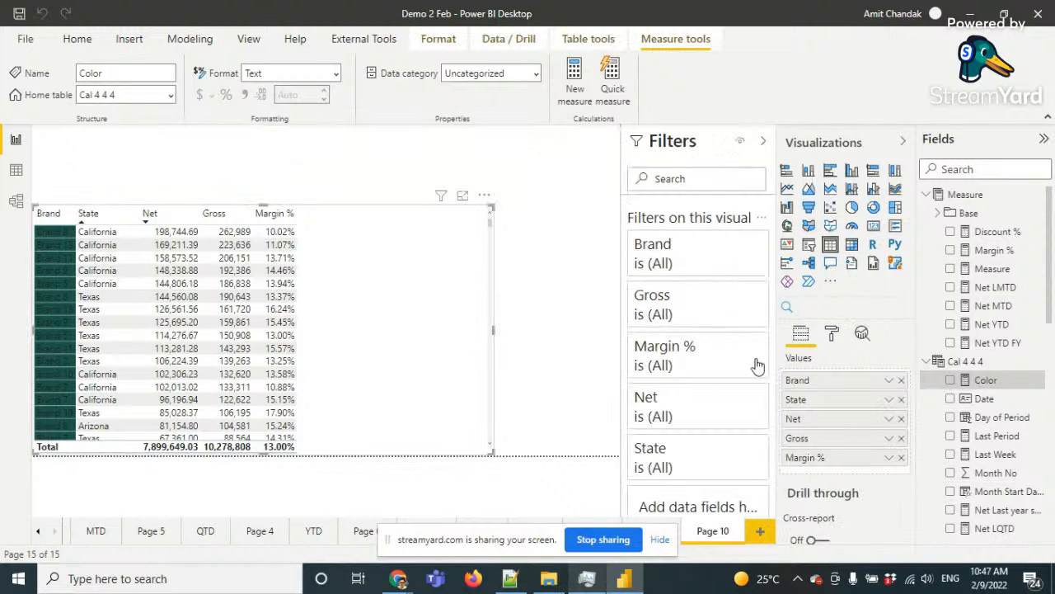
{"action": "left_click", "coordinate": [835, 338]}
{"action": "scroll", "coordinate": [838, 462], "scroll_direction": "down", "scroll_amount": 5}
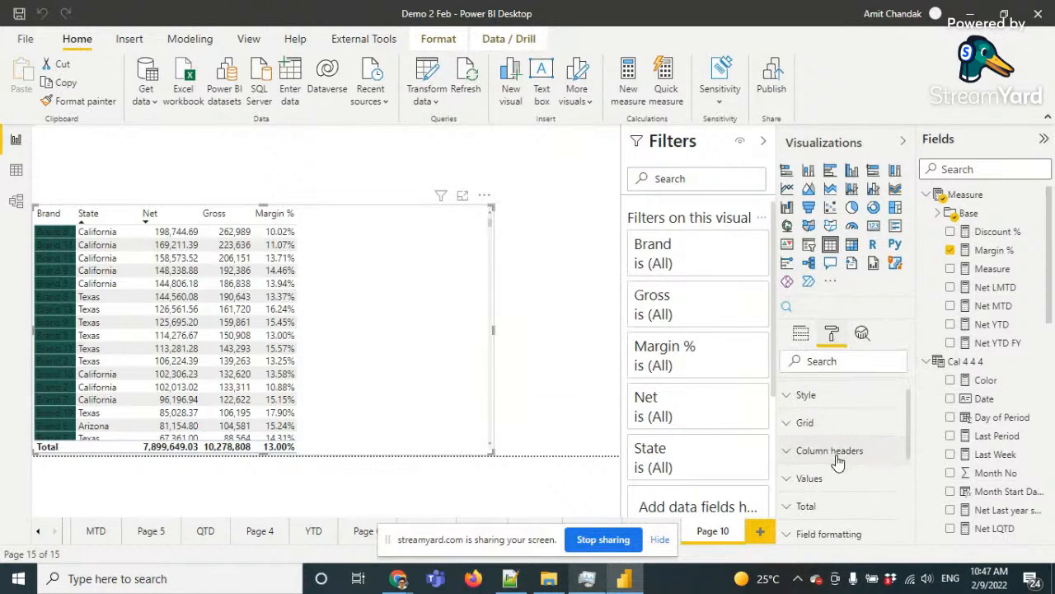
{"action": "left_click", "coordinate": [839, 464]}
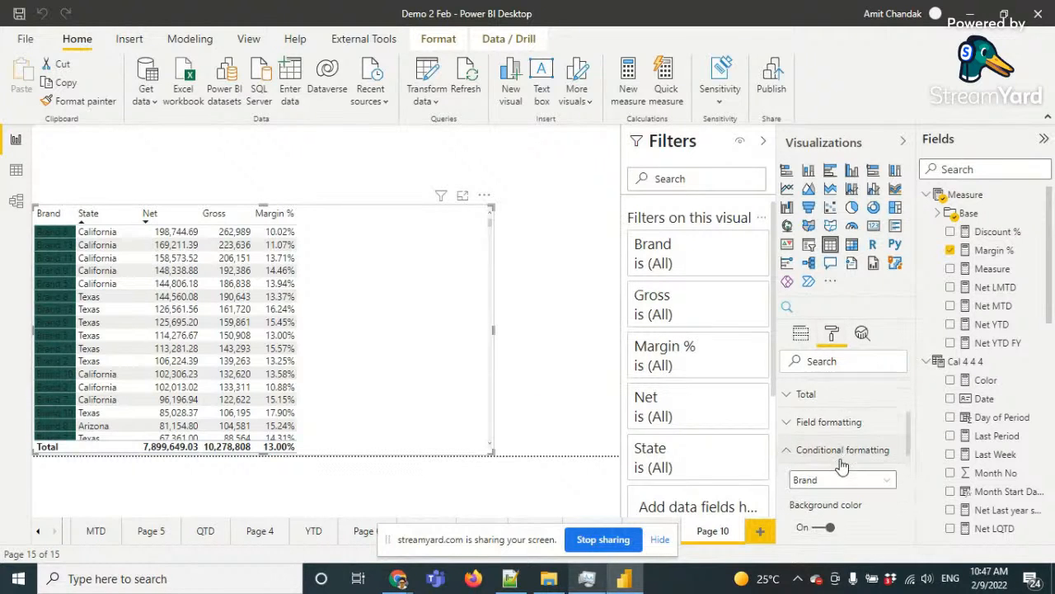
{"action": "scroll", "coordinate": [845, 462], "scroll_direction": "down", "scroll_amount": 2}
{"action": "left_click", "coordinate": [850, 461]}
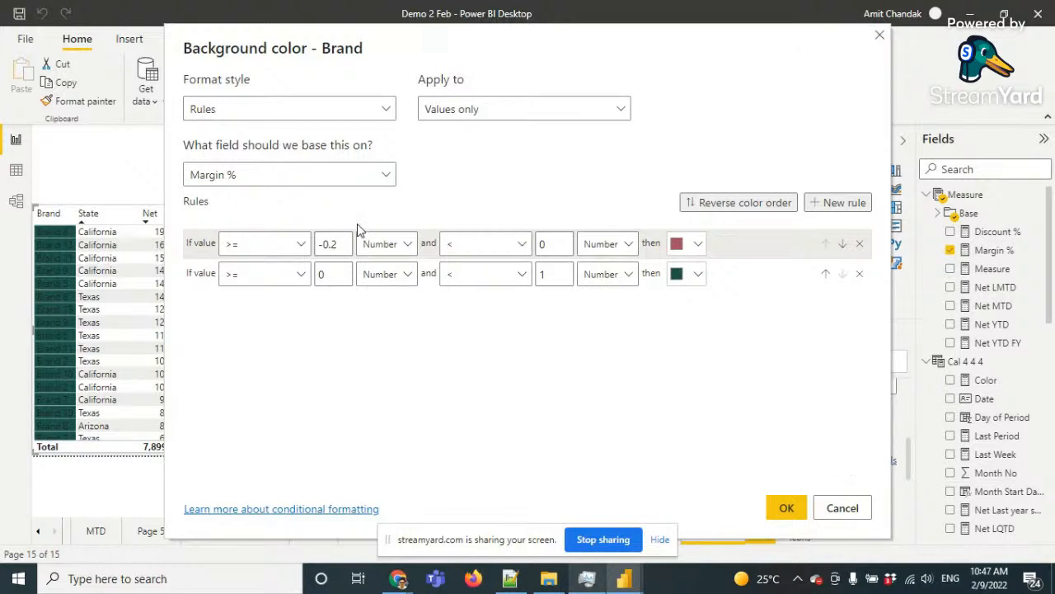
Set the Brand background color to the Field value format style based on the Color measure, and apply it
{"action": "left_click", "coordinate": [325, 185]}
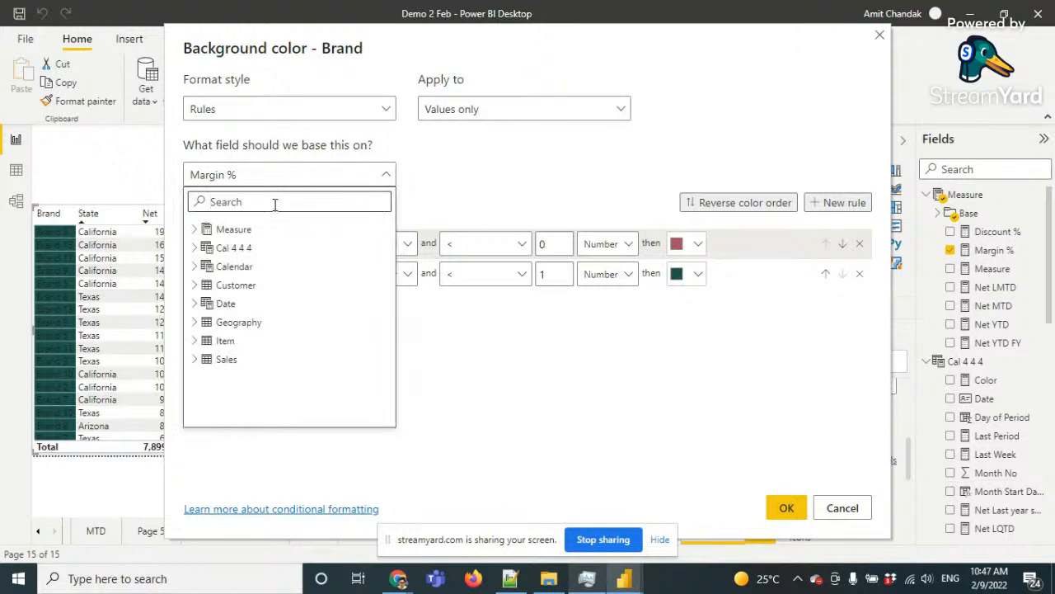
{"action": "left_click", "coordinate": [285, 113]}
{"action": "left_click", "coordinate": [285, 113]}
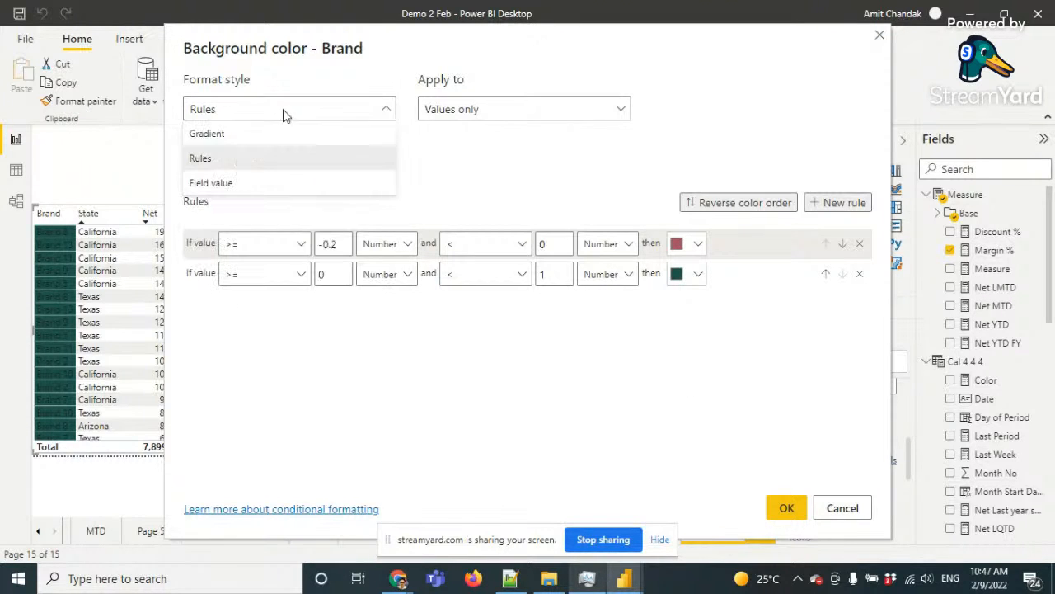
{"action": "left_click", "coordinate": [236, 187]}
{"action": "left_click", "coordinate": [245, 179]}
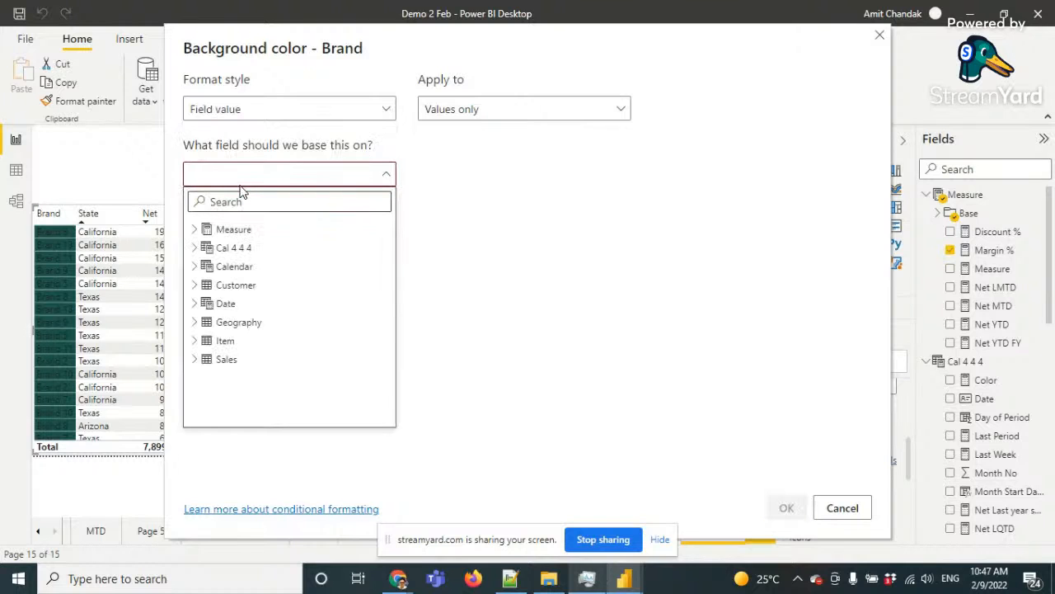
{"action": "type", "text": "colo"}
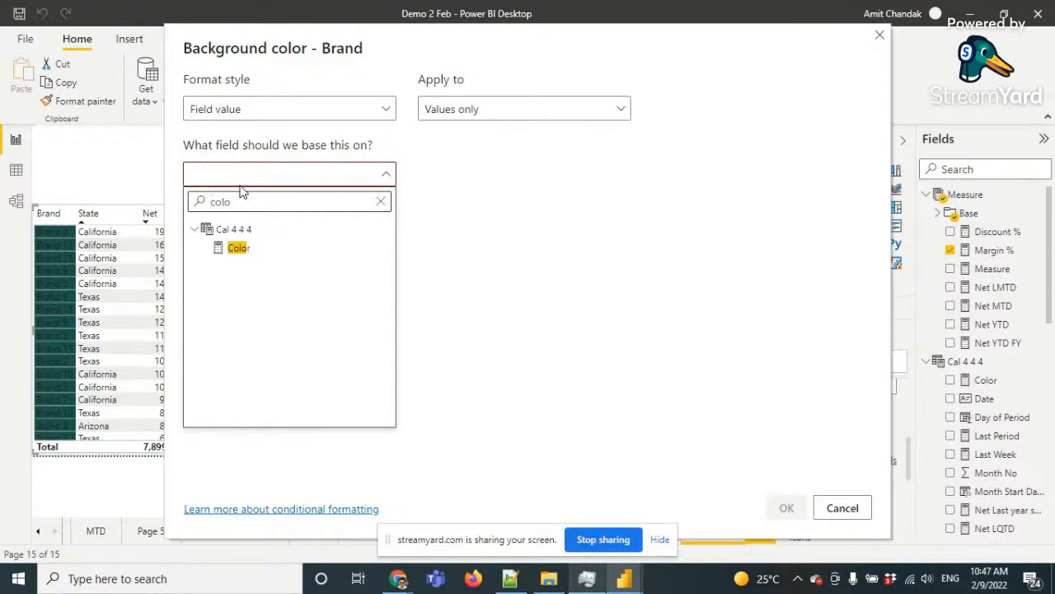
{"action": "left_click", "coordinate": [256, 249]}
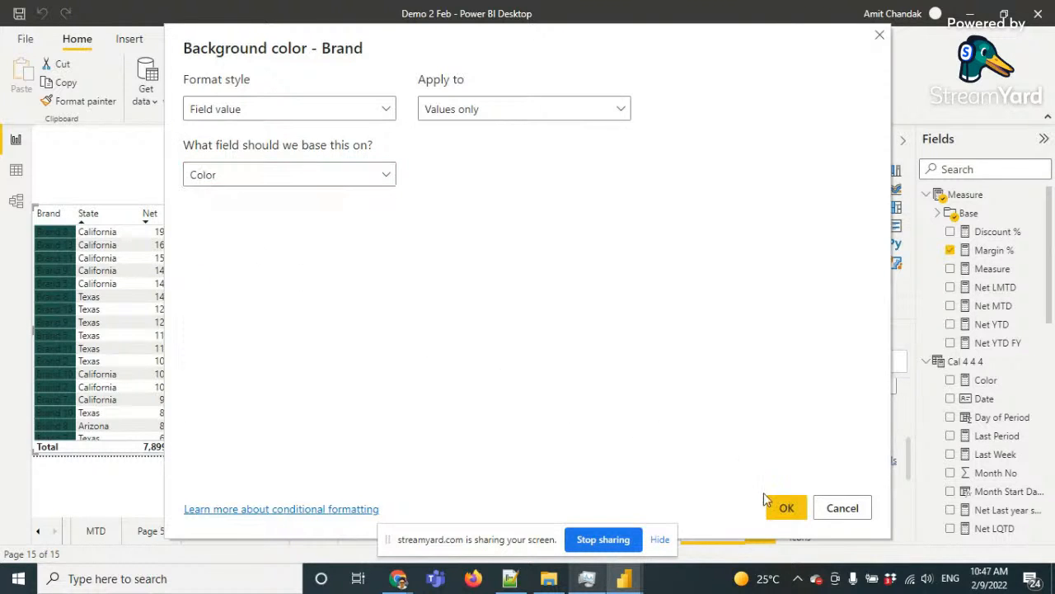
{"action": "left_click", "coordinate": [786, 507]}
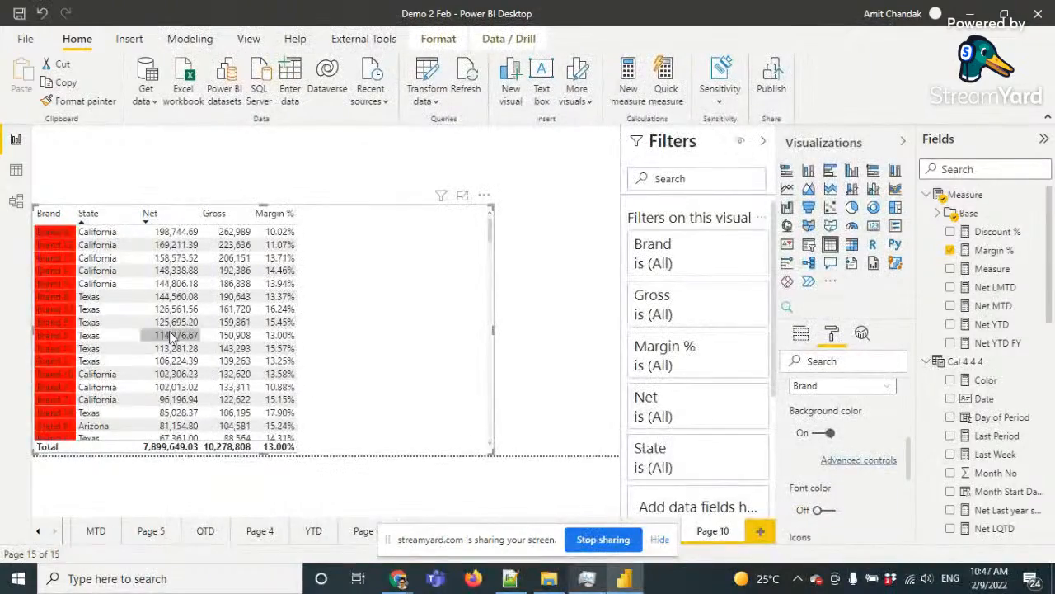
Check the Brand background colors against the brand names and Margin % values down to the table's last rows
{"action": "scroll", "coordinate": [170, 338], "scroll_direction": "down", "scroll_amount": 15}
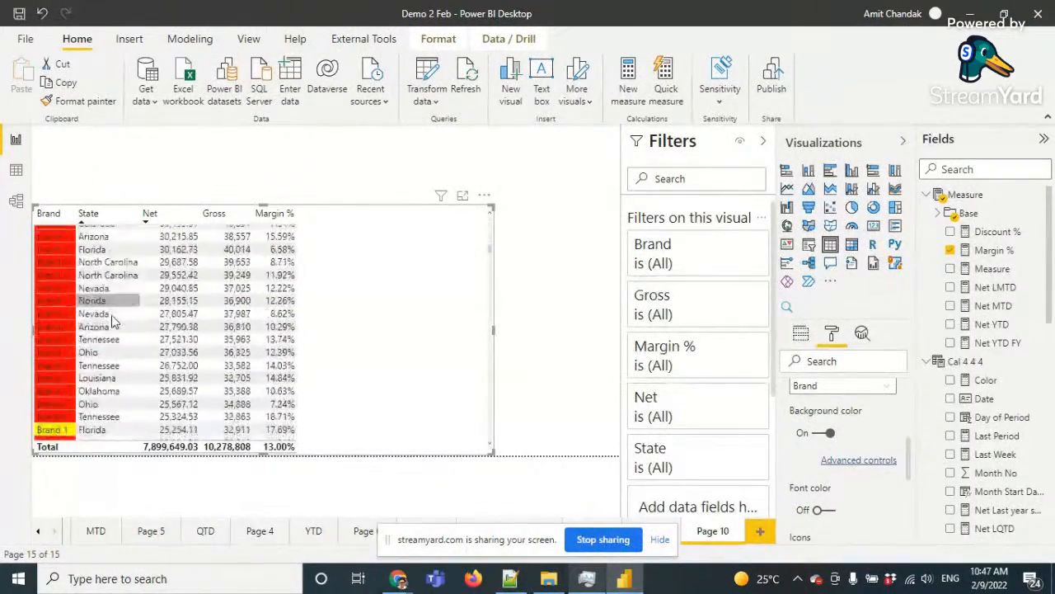
{"action": "scroll", "coordinate": [113, 320], "scroll_direction": "down", "scroll_amount": 10}
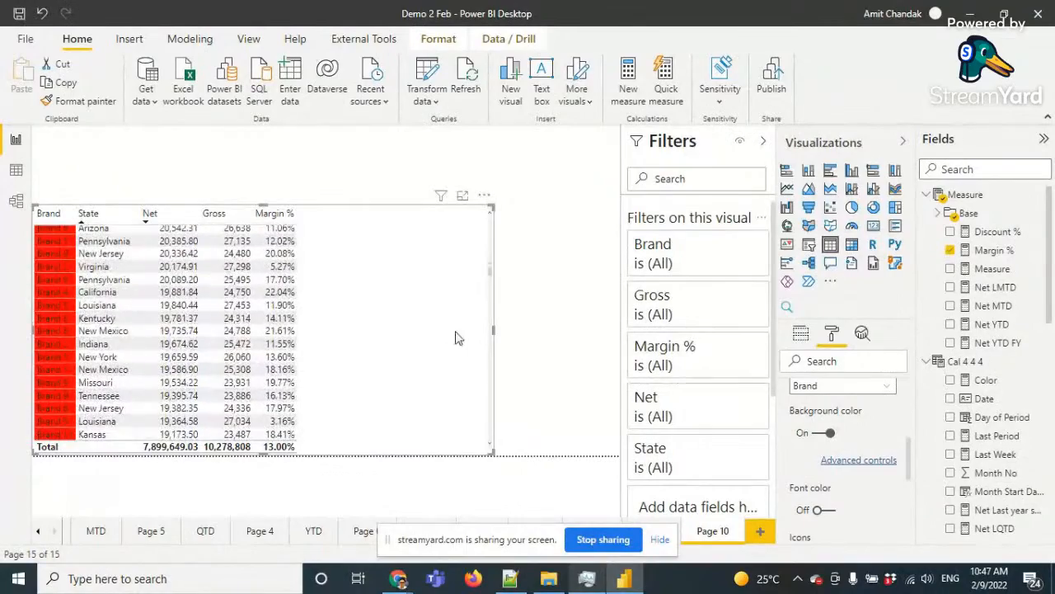
{"action": "left_click_drag", "start_coordinate": [492, 278], "coordinate": [475, 433]}
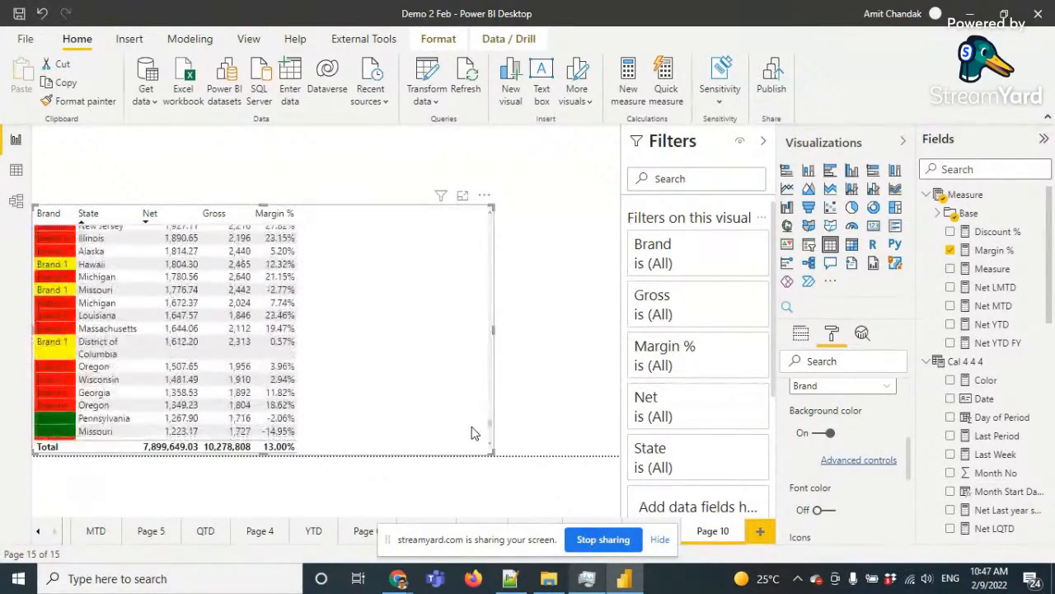
{"action": "scroll", "coordinate": [471, 429], "scroll_direction": "down", "scroll_amount": 3}
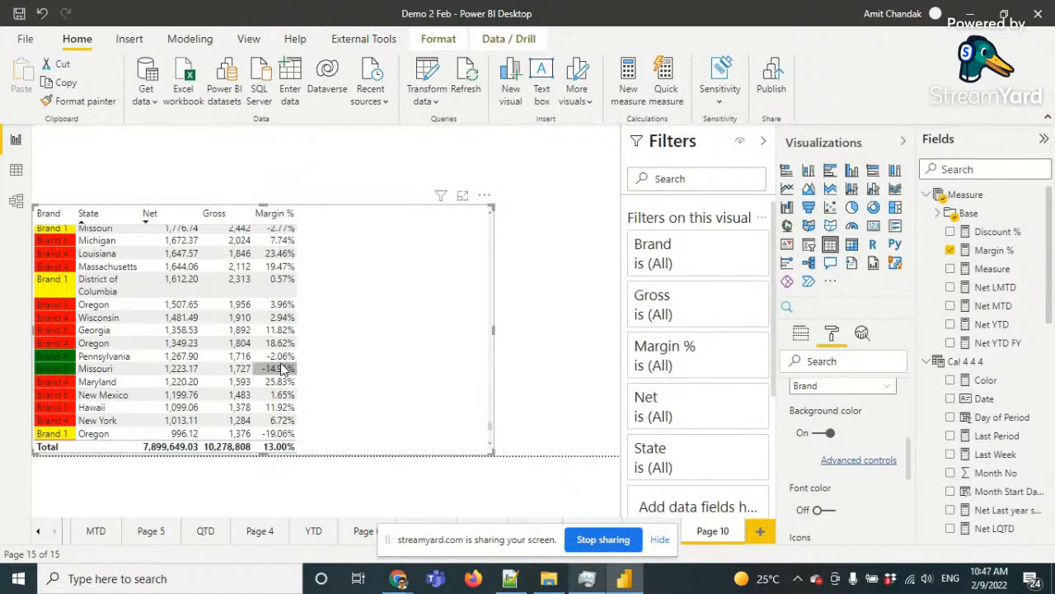
{"action": "scroll", "coordinate": [281, 369], "scroll_direction": "down", "scroll_amount": 9}
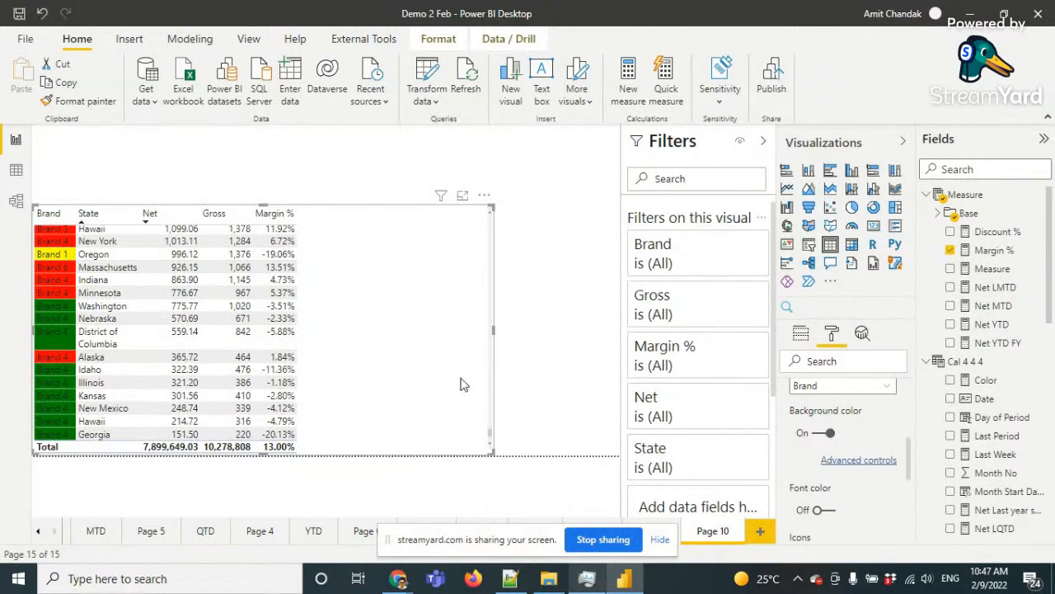
Open the Color measure's formula and change the Margin % condition for "Green" to greater than 0
{"action": "left_click", "coordinate": [985, 380]}
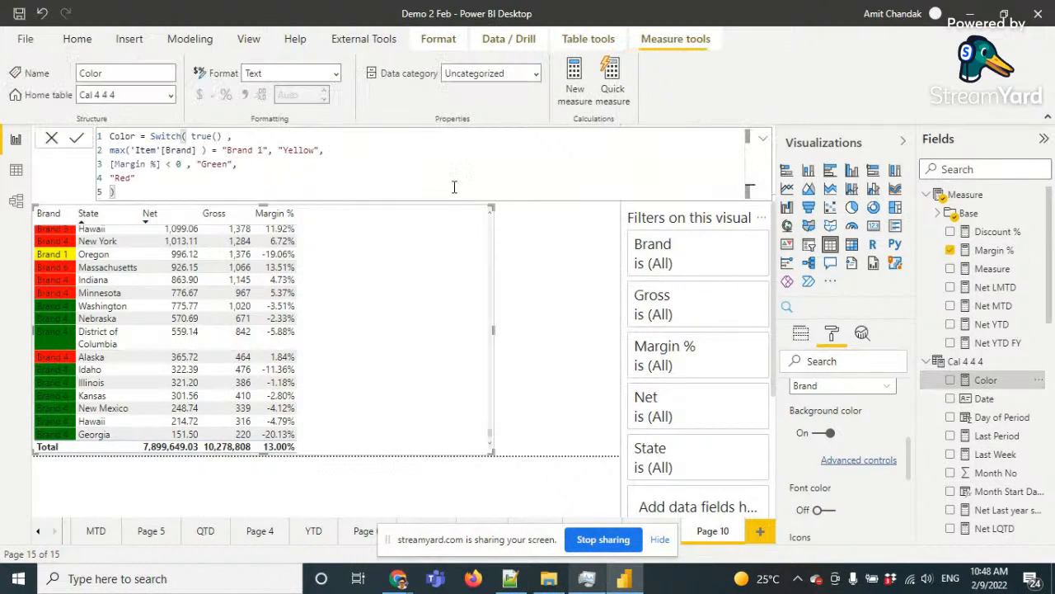
{"action": "left_click", "coordinate": [167, 163]}
{"action": "left_click_drag", "start_coordinate": [212, 151], "coordinate": [108, 151]}
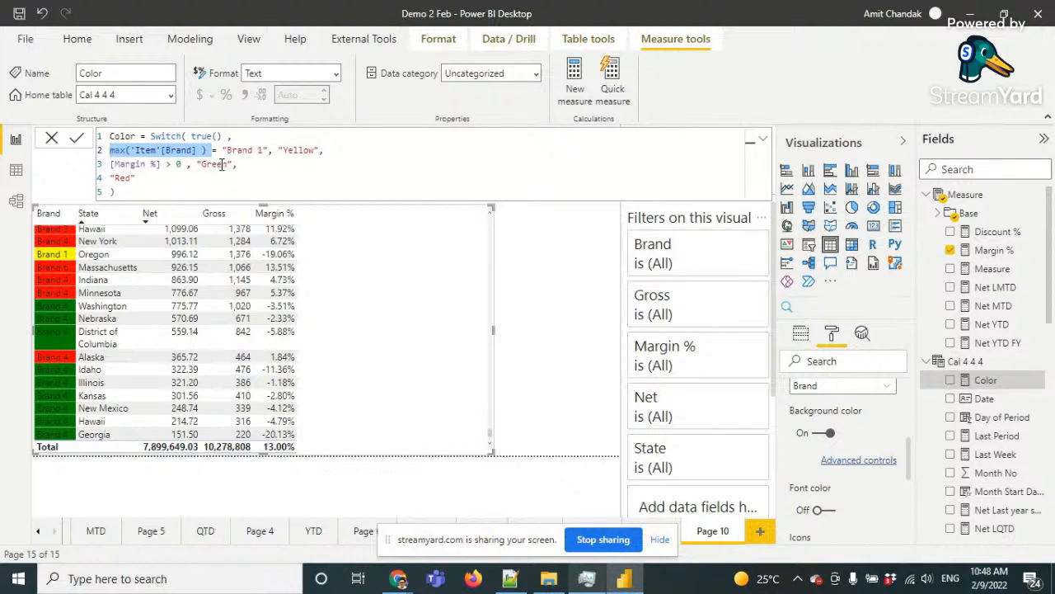
Copy the entire Color formula, switch to StreamYard in the browser and paste it into the live chat comment
{"action": "left_click_drag", "start_coordinate": [120, 191], "coordinate": [94, 142]}
{"action": "key", "text": "ctrl+c"}
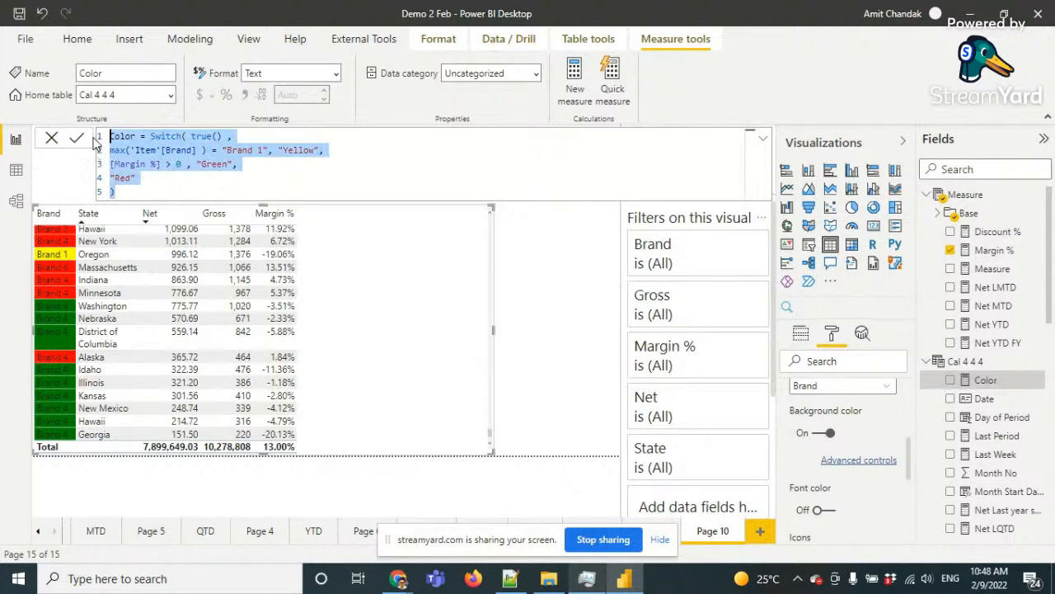
{"action": "key", "text": "alt+Tab"}
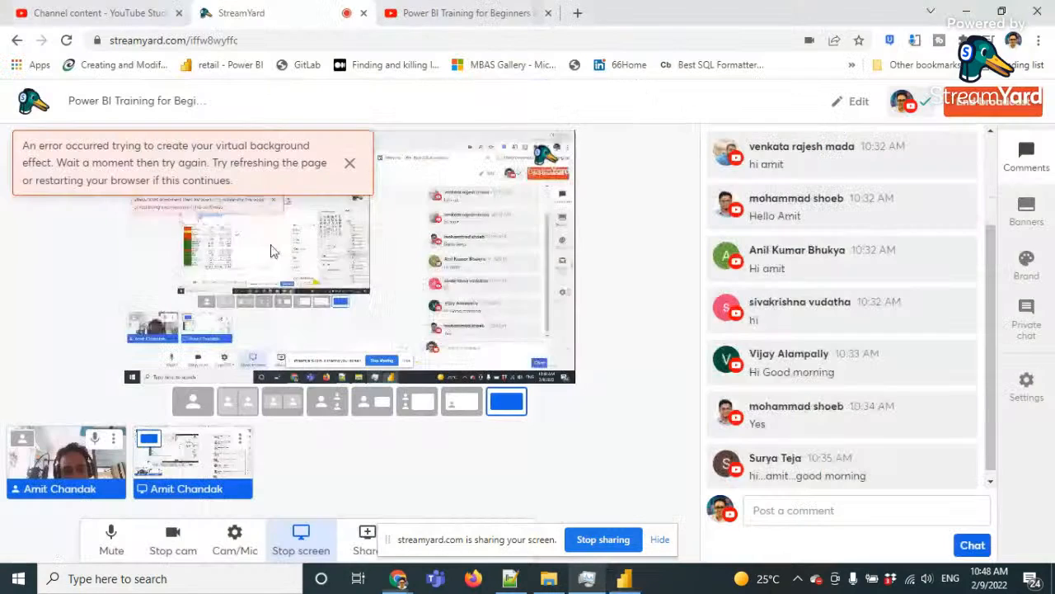
{"action": "left_click", "coordinate": [767, 509]}
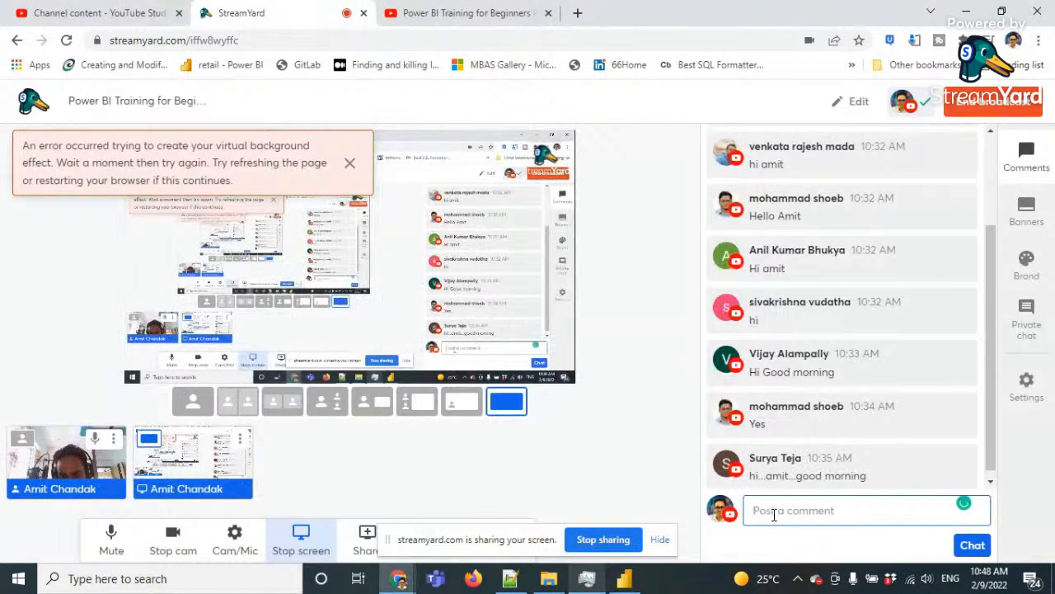
{"action": "key", "text": "ctrl+v"}
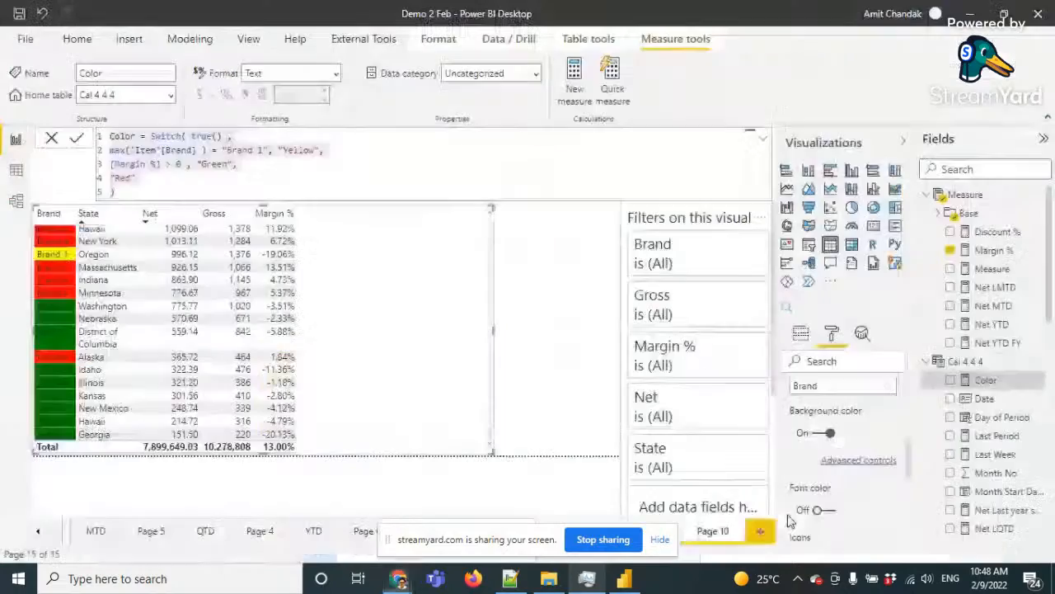
Switch back to Power BI, commit the edited Color measure and widen the table's Brand column so its names fit on one line
{"action": "key", "text": "alt+Tab"}
{"action": "left_click", "coordinate": [537, 271]}
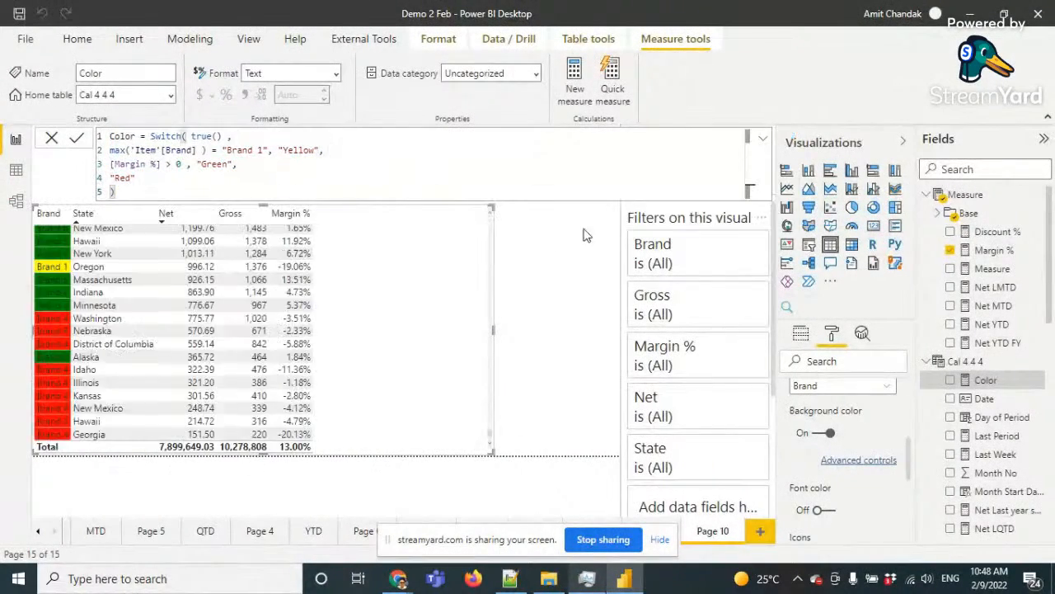
{"action": "scroll", "coordinate": [483, 284], "scroll_direction": "up", "scroll_amount": 5}
{"action": "scroll", "coordinate": [485, 290], "scroll_direction": "up", "scroll_amount": 1}
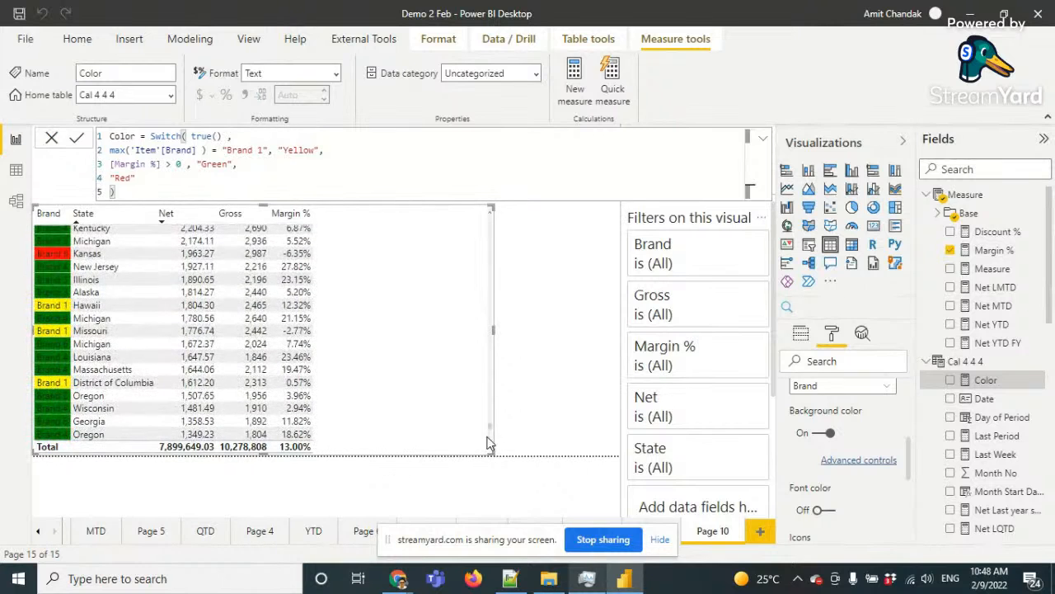
{"action": "scroll", "coordinate": [491, 435], "scroll_direction": "up", "scroll_amount": 10}
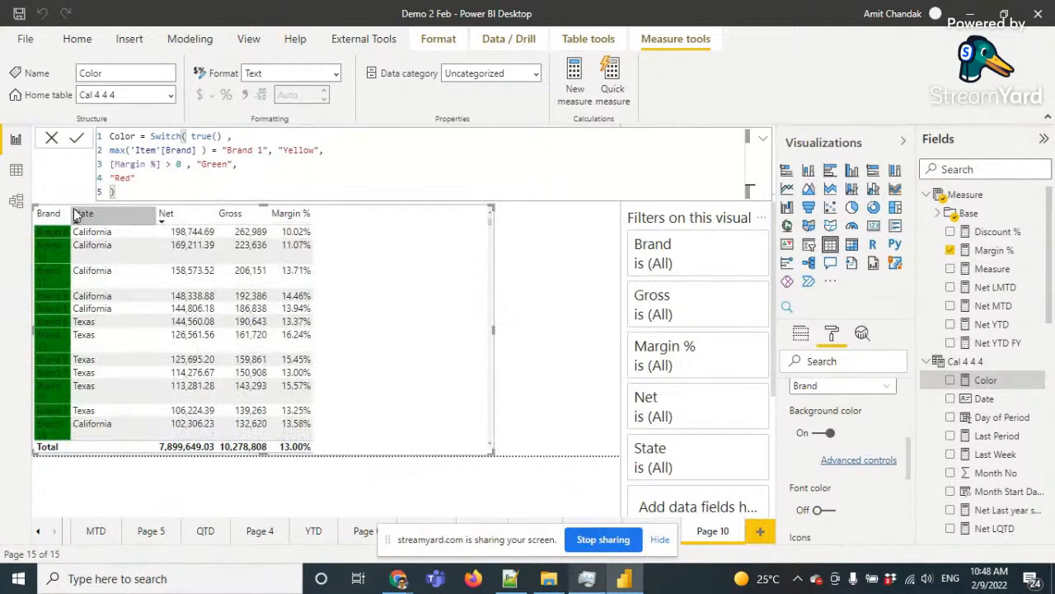
{"action": "left_click_drag", "start_coordinate": [71, 213], "coordinate": [93, 207]}
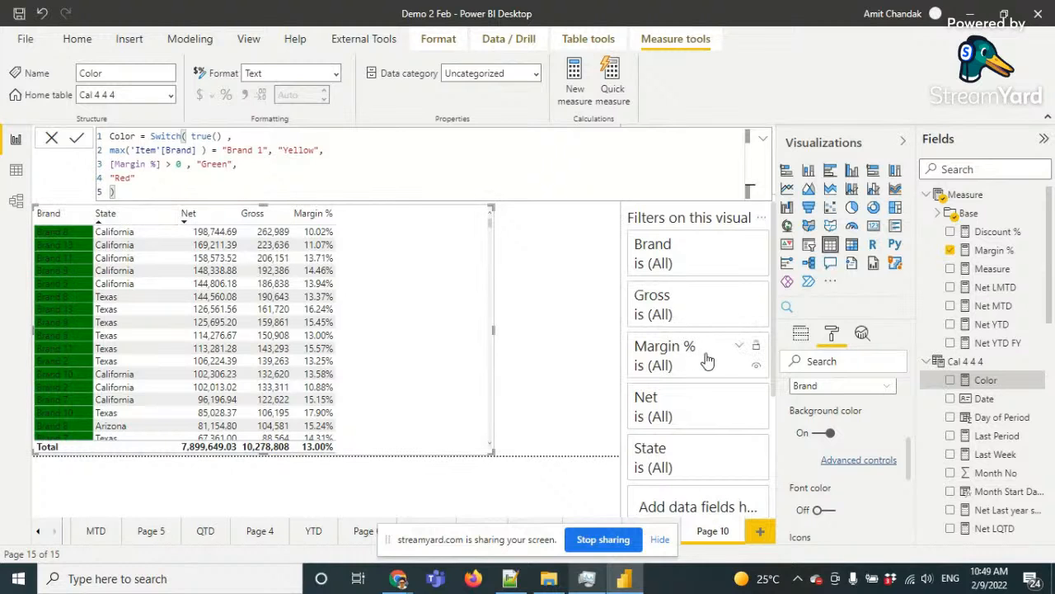
Turn on background color for the State column, using the Field value format style based on the Color measure, and apply it
{"action": "left_click", "coordinate": [856, 388]}
{"action": "left_click", "coordinate": [834, 422]}
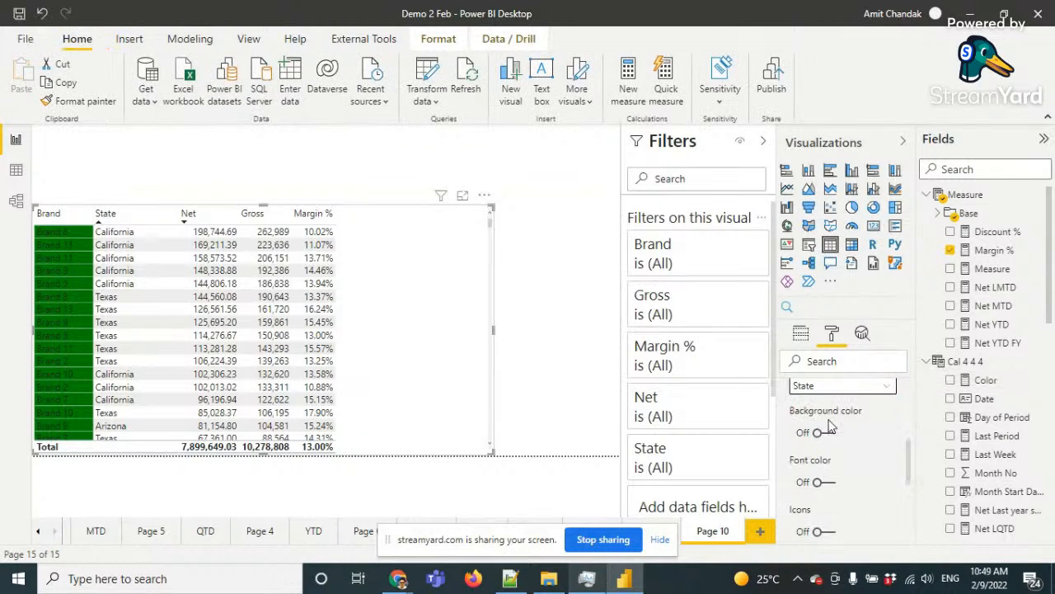
{"action": "left_click", "coordinate": [833, 434]}
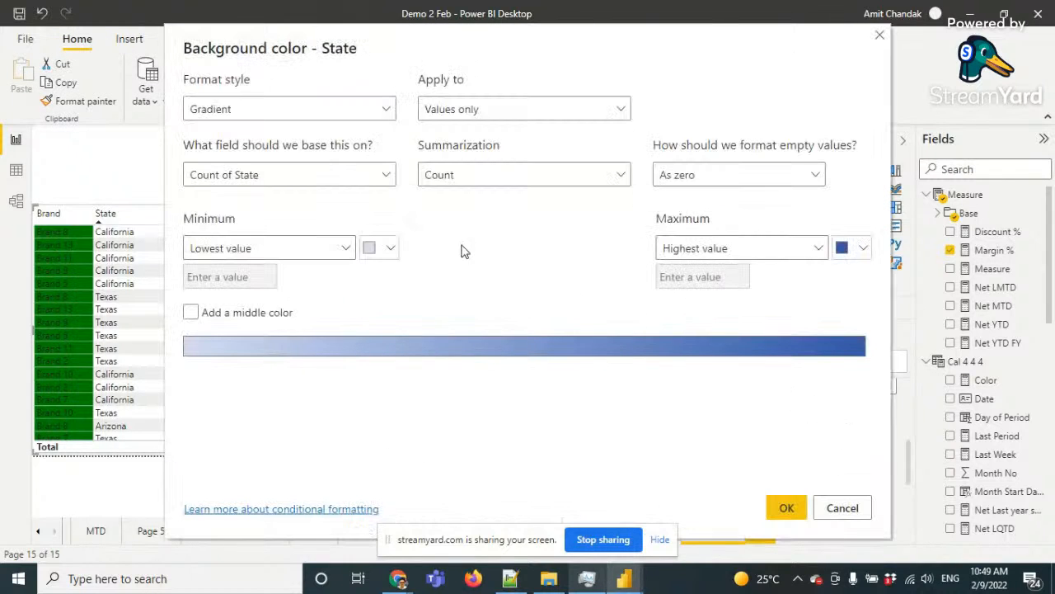
{"action": "left_click", "coordinate": [303, 114]}
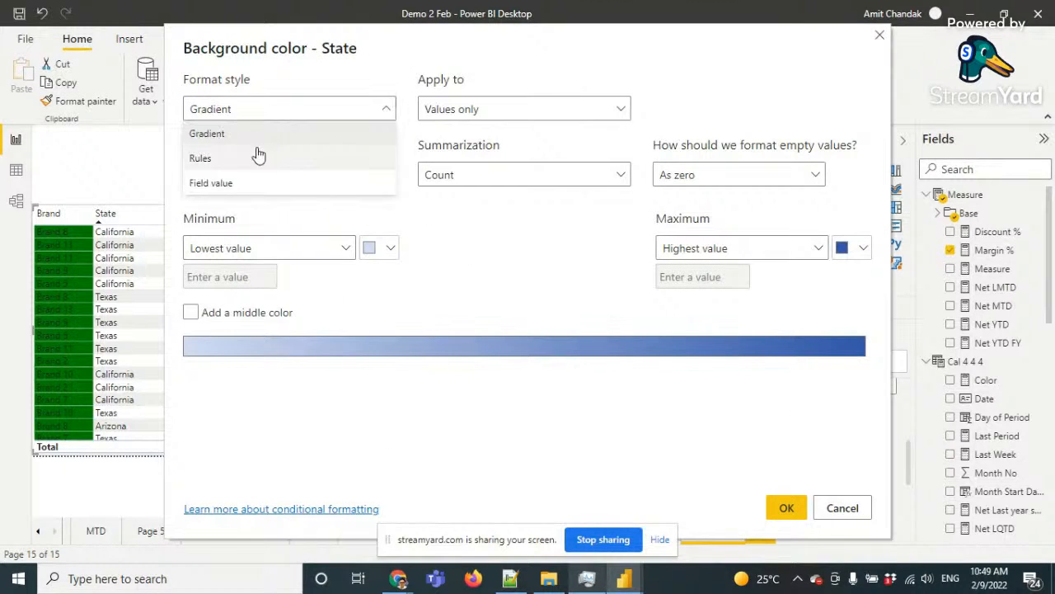
{"action": "left_click", "coordinate": [218, 184]}
{"action": "left_click", "coordinate": [229, 181]}
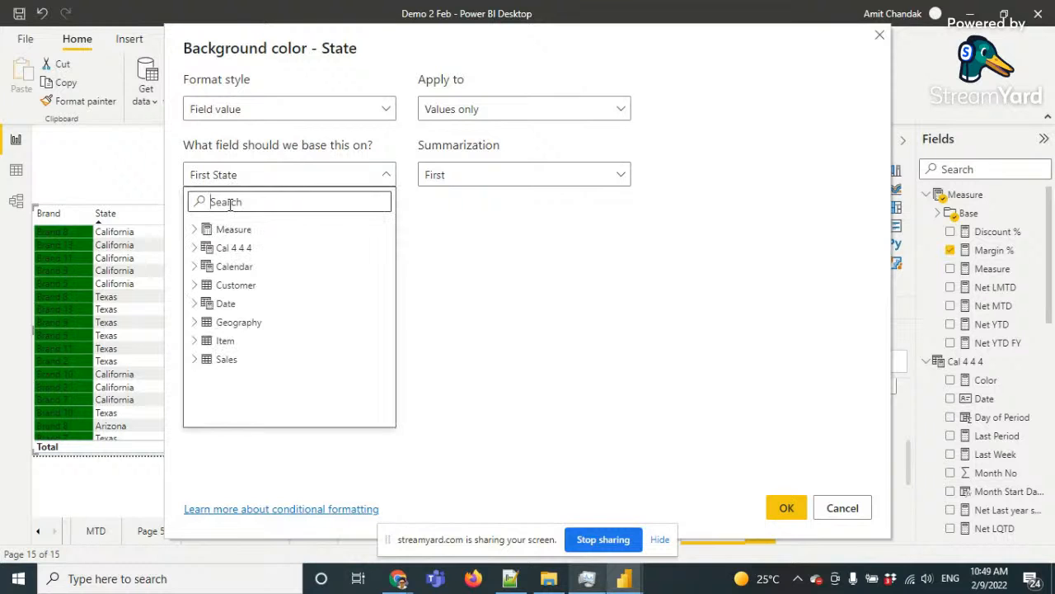
{"action": "type", "text": "co"}
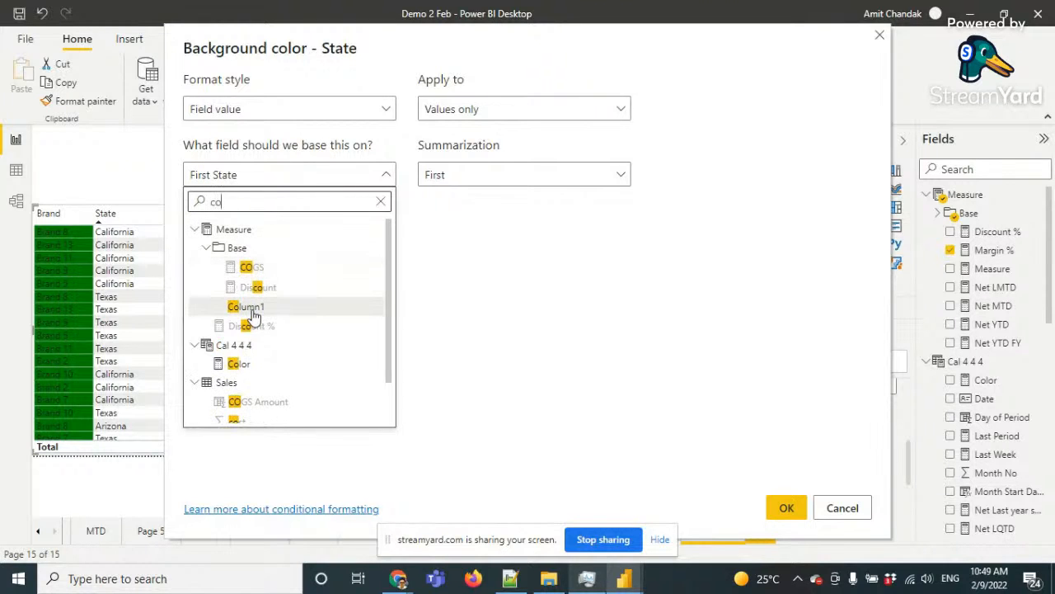
{"action": "left_click", "coordinate": [257, 369]}
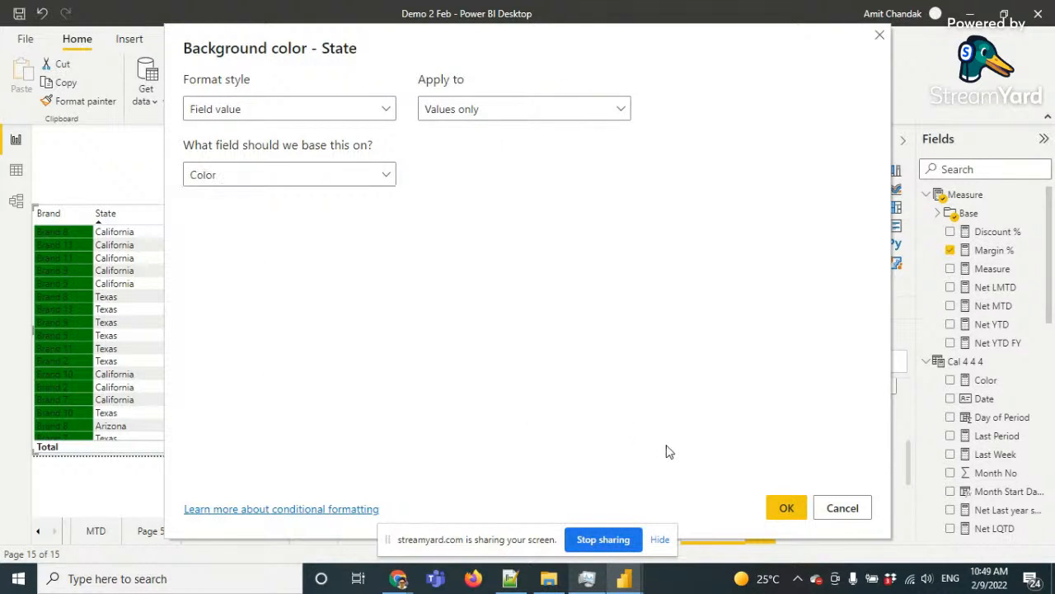
{"action": "left_click", "coordinate": [786, 507]}
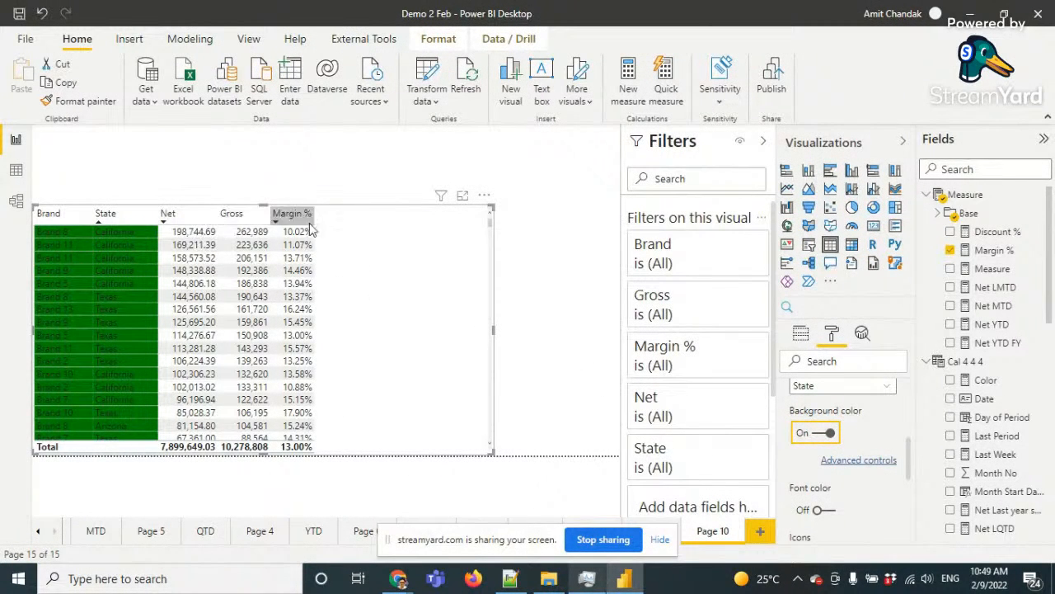
Turn on background color for the Net column with the Field value format style based on the Color measure, and apply it
{"action": "left_click", "coordinate": [858, 386]}
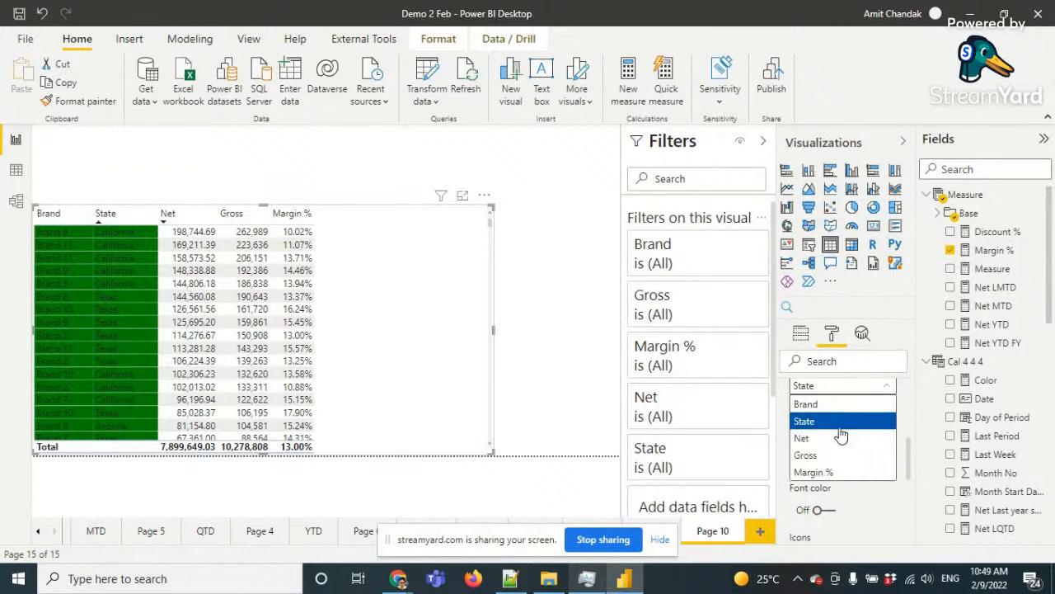
{"action": "left_click", "coordinate": [841, 437]}
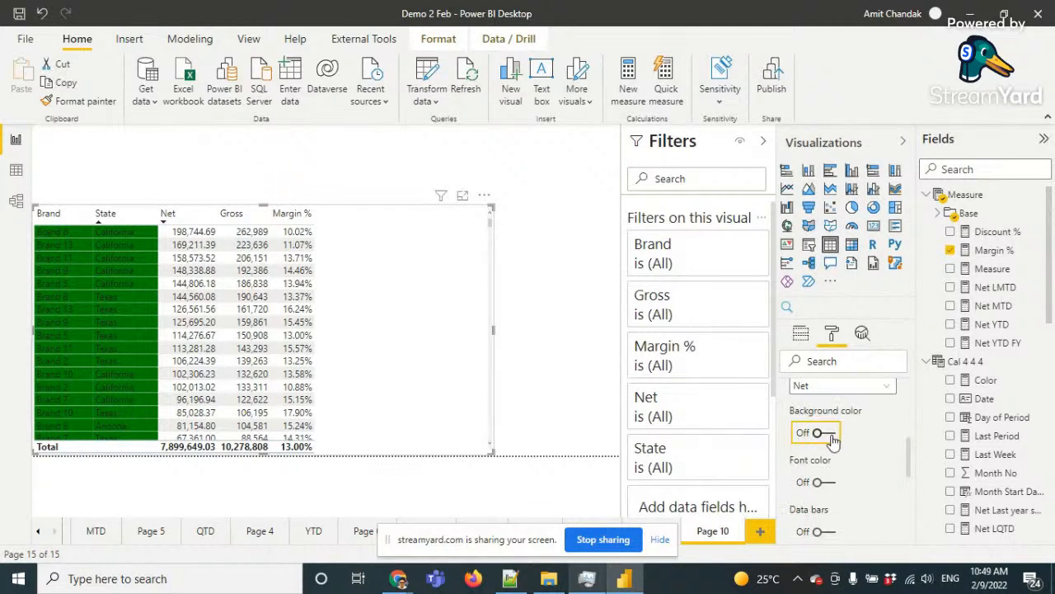
{"action": "left_click", "coordinate": [825, 434]}
{"action": "left_click", "coordinate": [859, 461]}
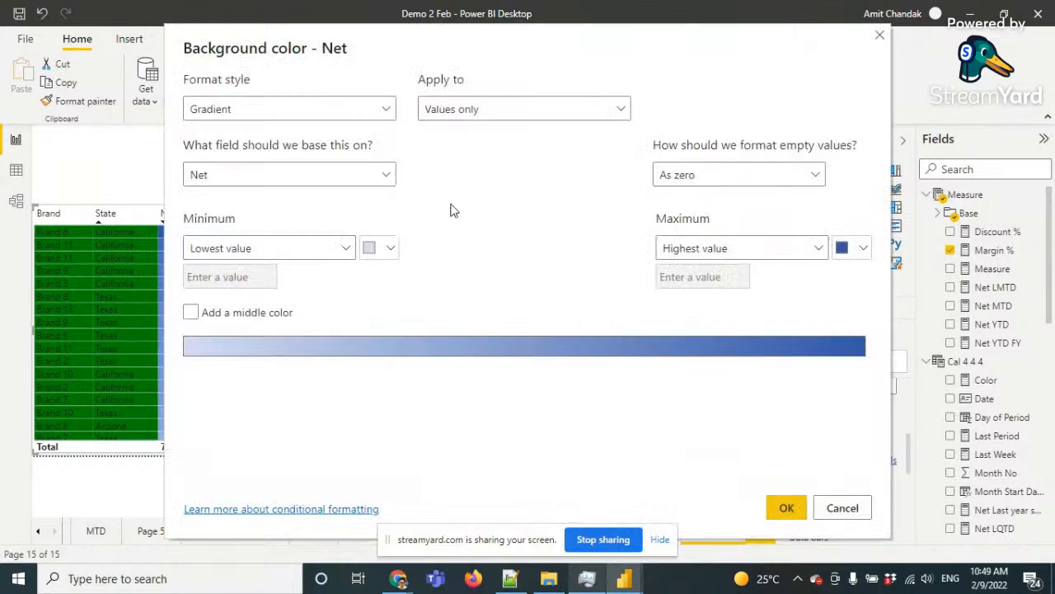
{"action": "left_click", "coordinate": [321, 116]}
{"action": "left_click", "coordinate": [226, 182]}
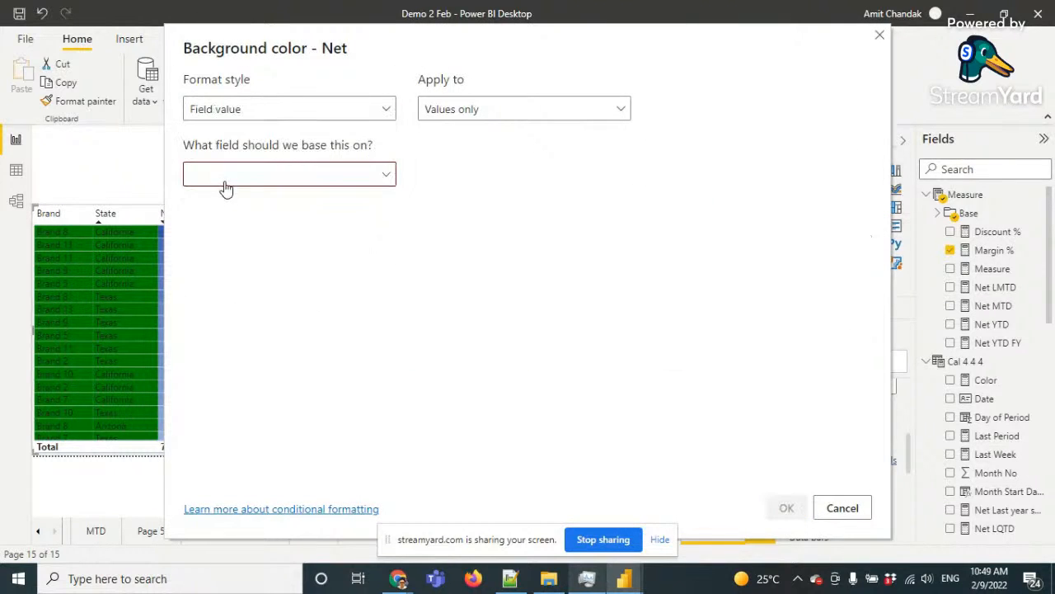
{"action": "left_click", "coordinate": [225, 179]}
{"action": "type", "text": "col"}
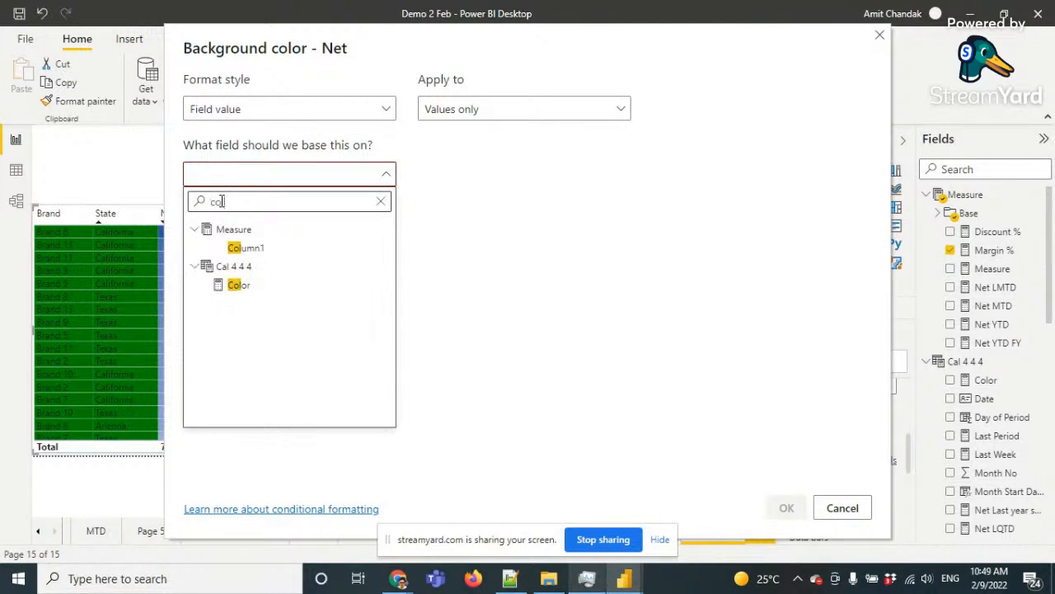
{"action": "left_click", "coordinate": [238, 285]}
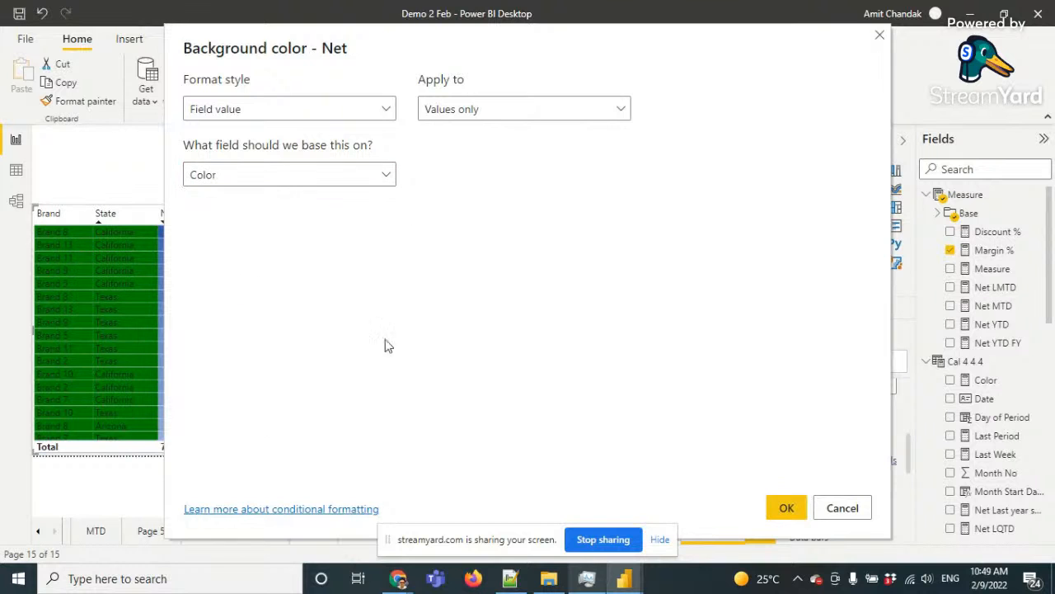
{"action": "left_click", "coordinate": [788, 509]}
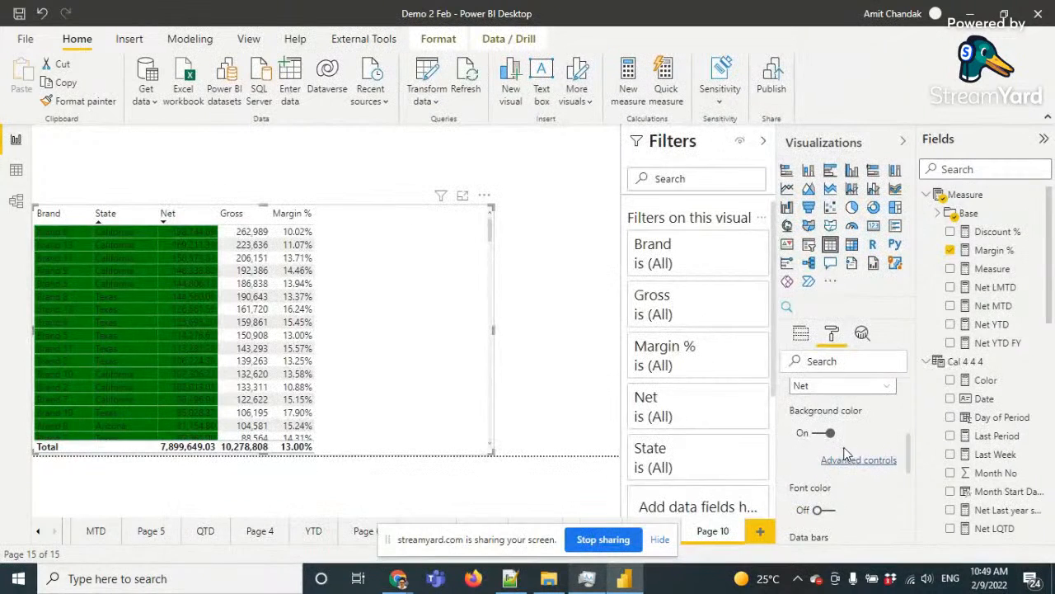
Turn on background color for the Gross column with the Field value format style based on the Color measure, and apply it
{"action": "left_click", "coordinate": [833, 387]}
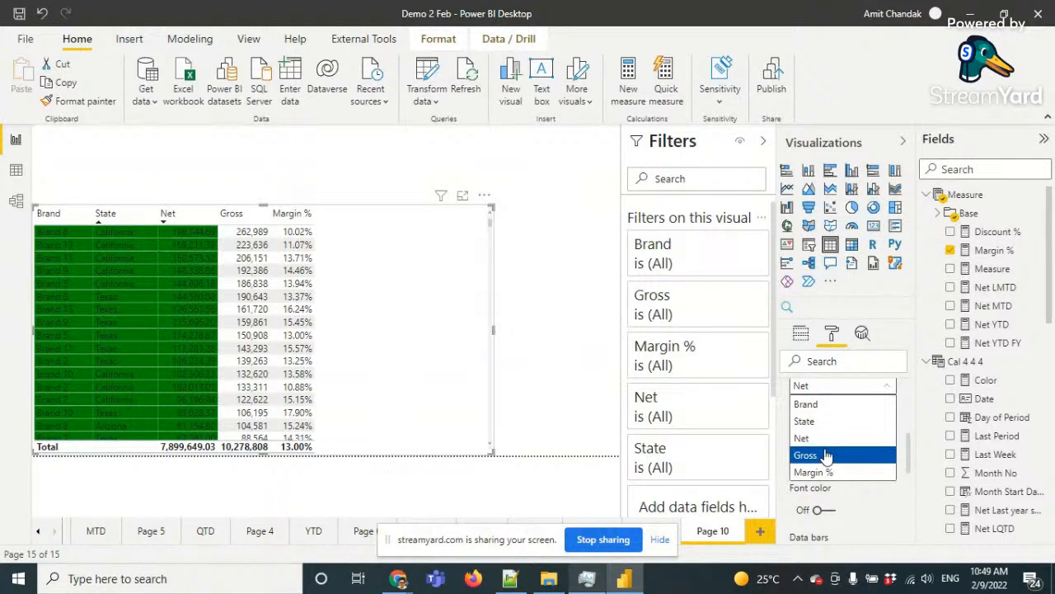
{"action": "left_click", "coordinate": [827, 456]}
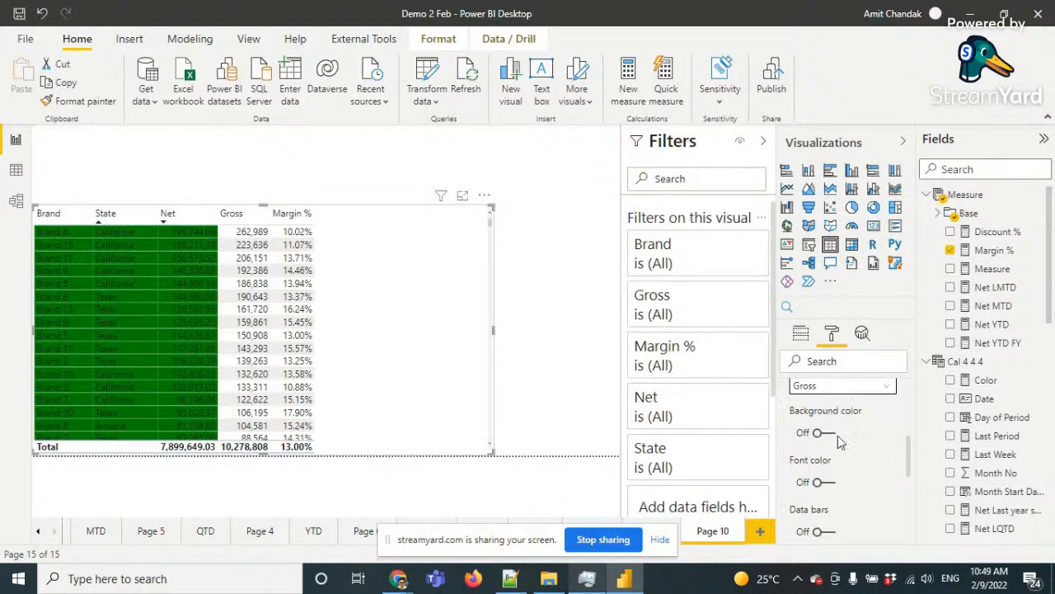
{"action": "left_click", "coordinate": [827, 435]}
{"action": "left_click", "coordinate": [856, 460]}
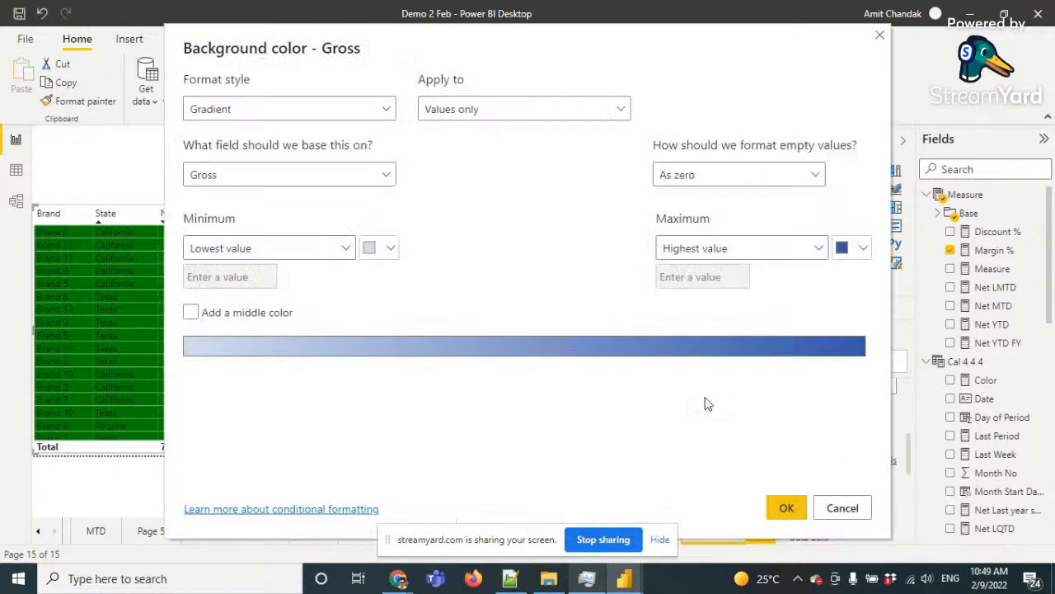
{"action": "left_click", "coordinate": [290, 118]}
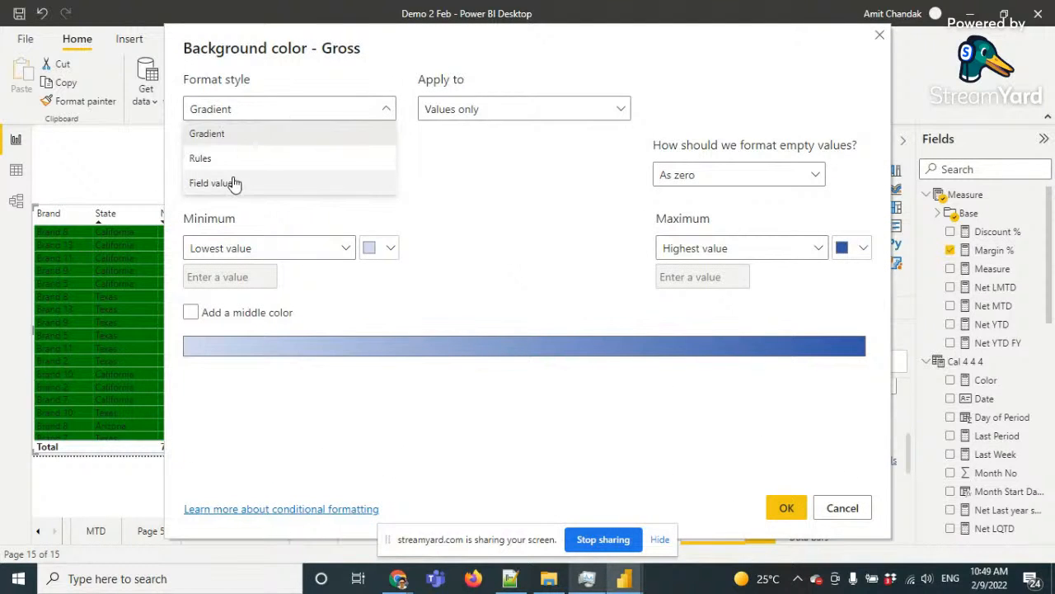
{"action": "left_click", "coordinate": [233, 181]}
{"action": "left_click", "coordinate": [234, 181]}
{"action": "type", "text": "col"}
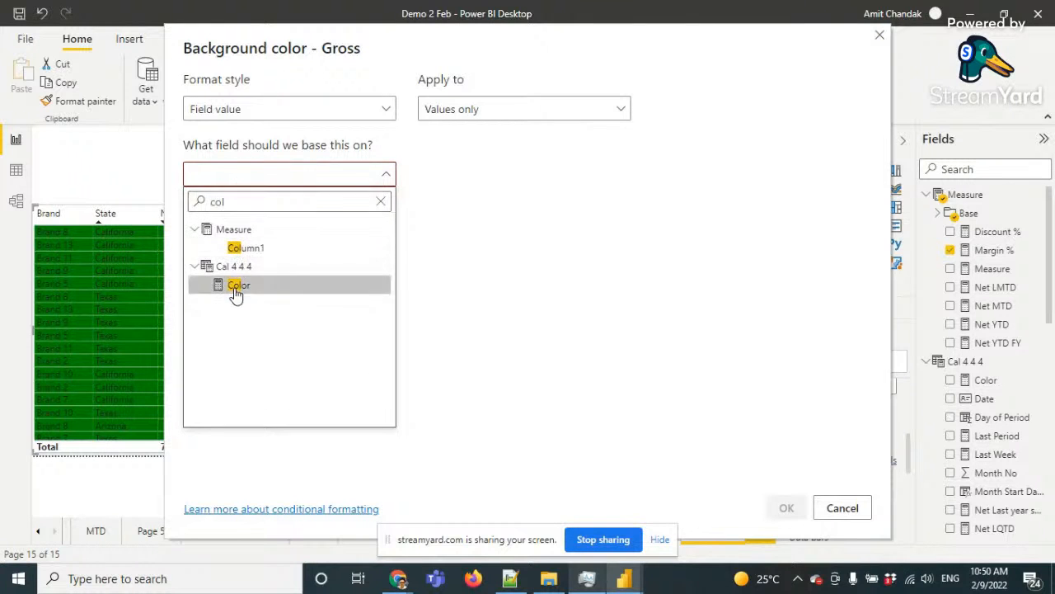
{"action": "left_click", "coordinate": [238, 285]}
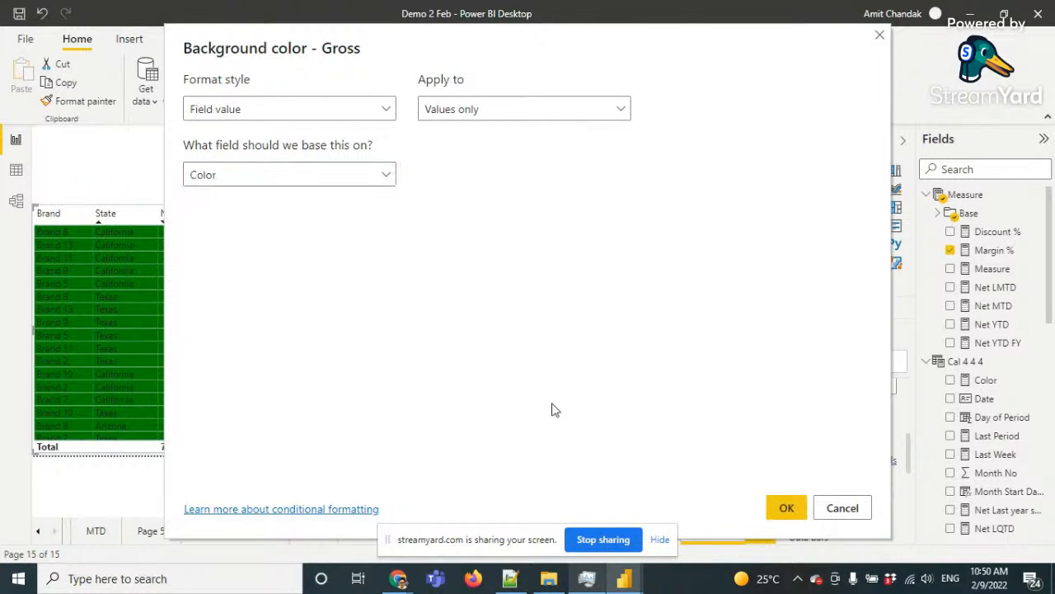
{"action": "left_click", "coordinate": [786, 508]}
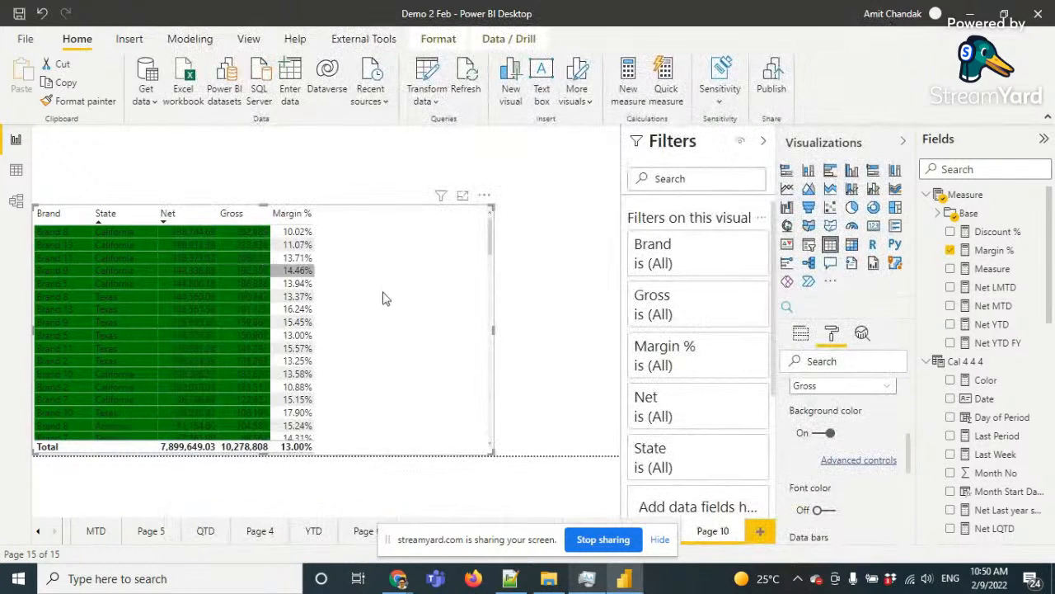
Turn on background color for the Margin % column in the table's conditional formatting and open its advanced controls
{"action": "scroll", "coordinate": [368, 315], "scroll_direction": "down", "scroll_amount": 10}
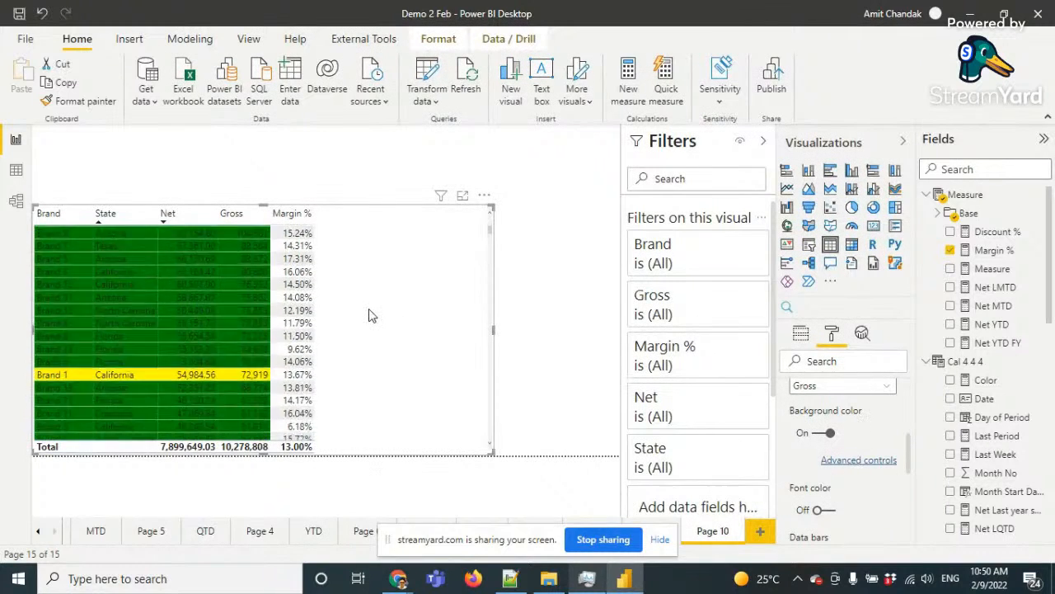
{"action": "scroll", "coordinate": [379, 318], "scroll_direction": "up", "scroll_amount": 3}
{"action": "scroll", "coordinate": [833, 396], "scroll_direction": "up", "scroll_amount": 3}
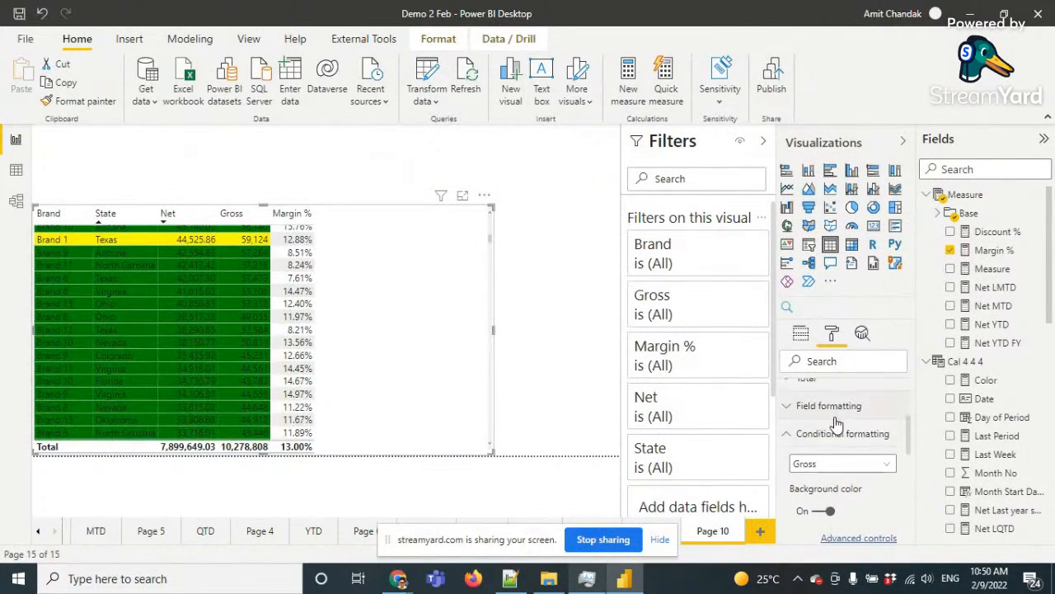
{"action": "scroll", "coordinate": [834, 392], "scroll_direction": "down", "scroll_amount": 2}
{"action": "left_click", "coordinate": [829, 414]}
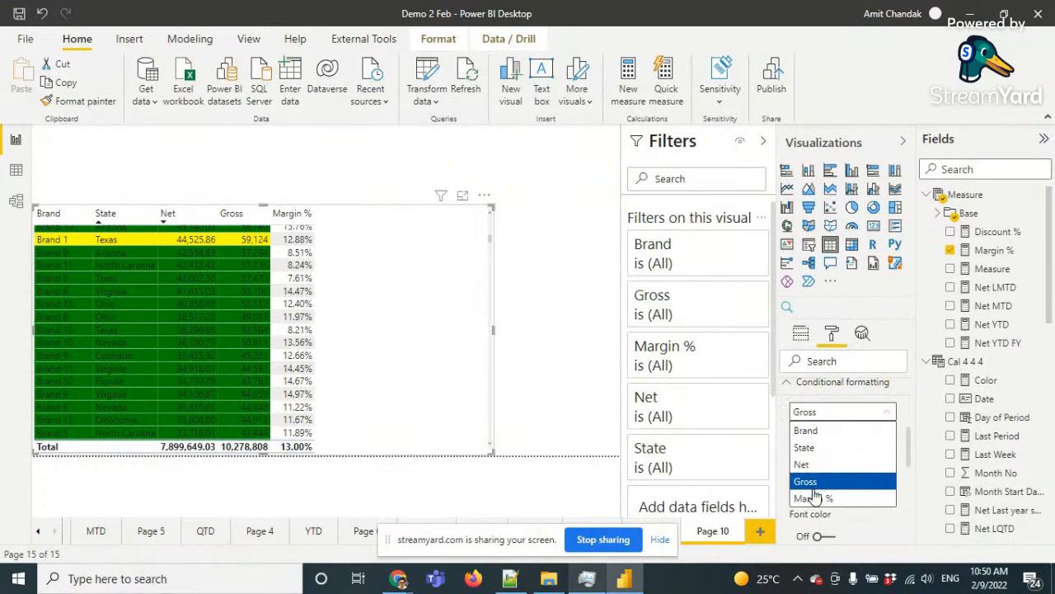
{"action": "left_click", "coordinate": [813, 497]}
{"action": "left_click", "coordinate": [832, 458]}
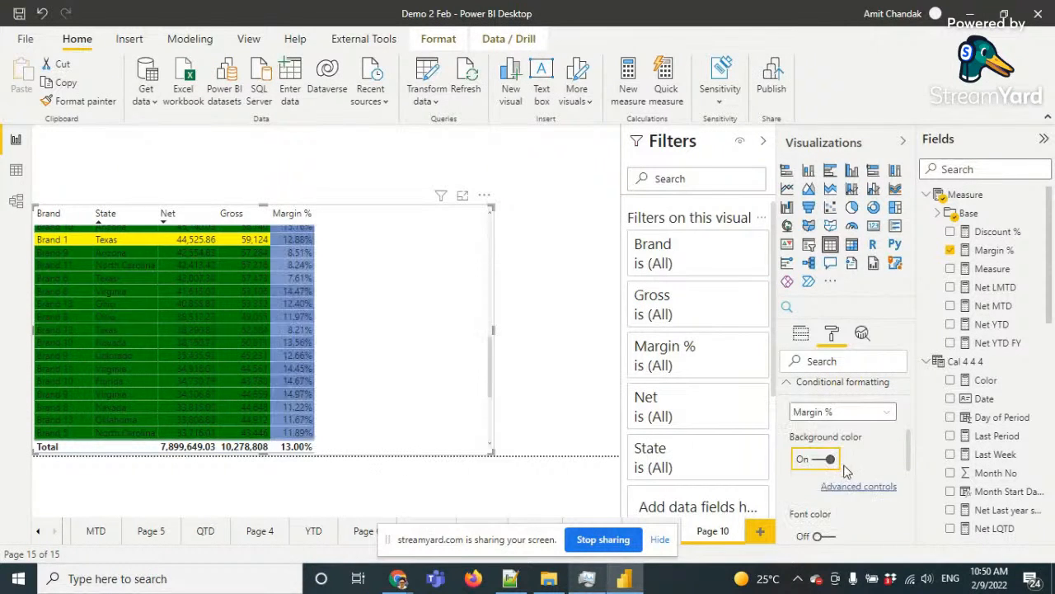
{"action": "left_click", "coordinate": [856, 487]}
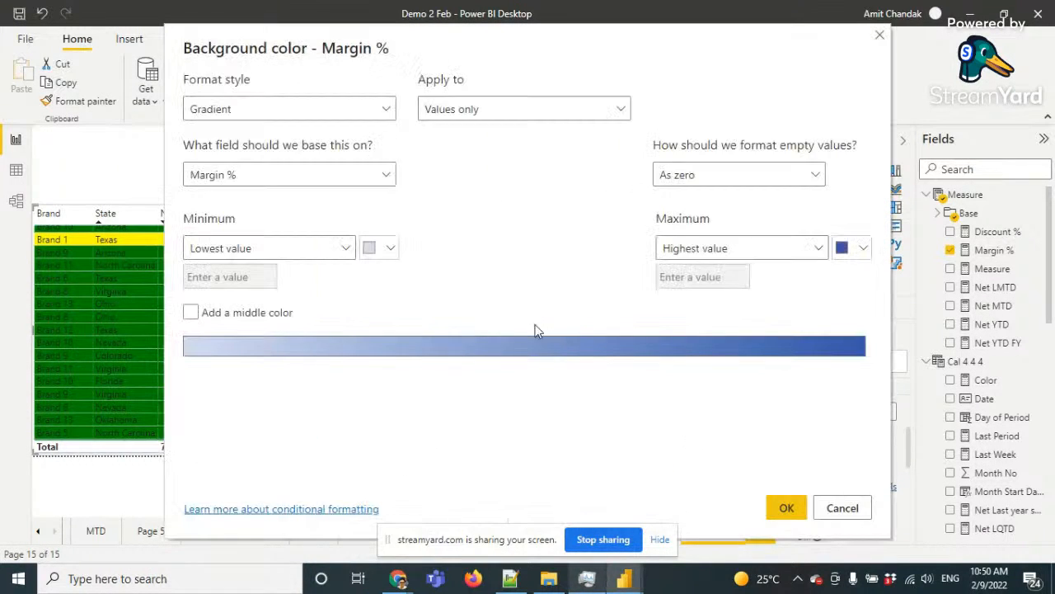
Set the Margin % background to the Field value format style based on the Color measure, and apply it
{"action": "left_click", "coordinate": [276, 180]}
{"action": "type", "text": "c"}
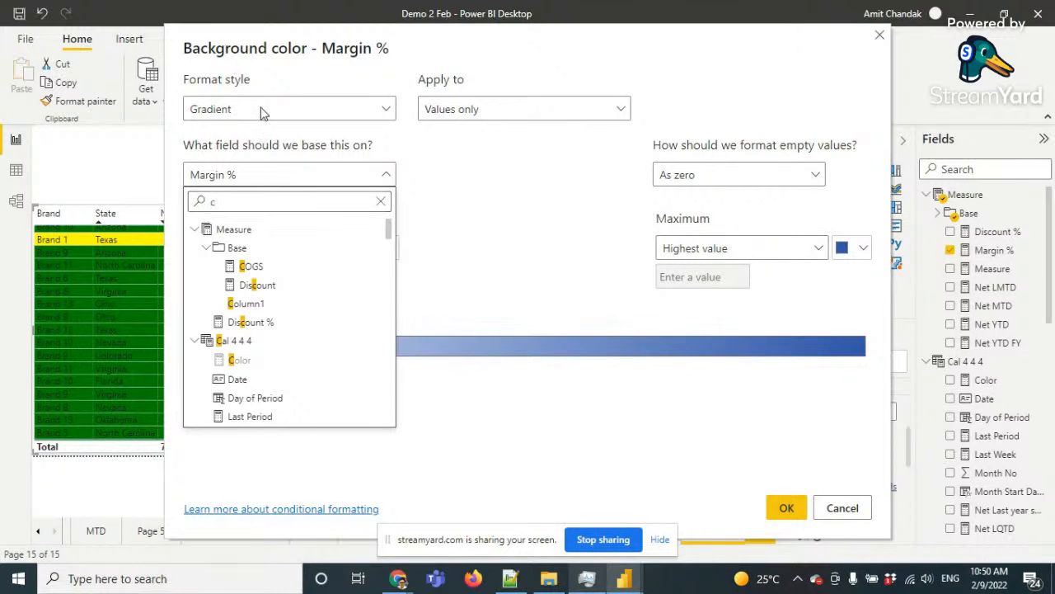
{"action": "left_click", "coordinate": [261, 112]}
{"action": "left_click", "coordinate": [243, 117]}
{"action": "left_click", "coordinate": [218, 182]}
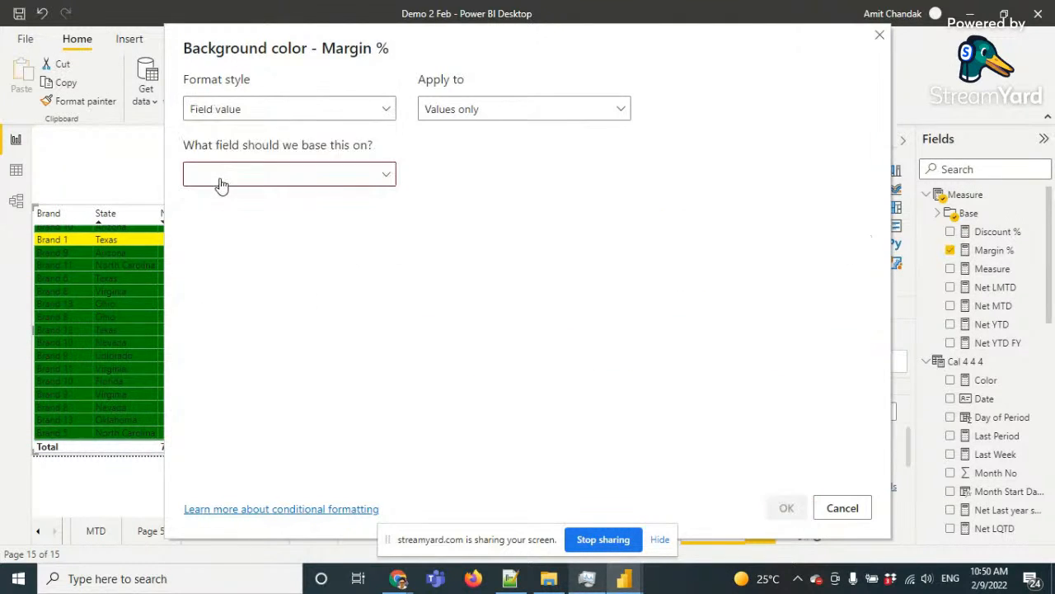
{"action": "left_click", "coordinate": [220, 181]}
{"action": "type", "text": "ol"}
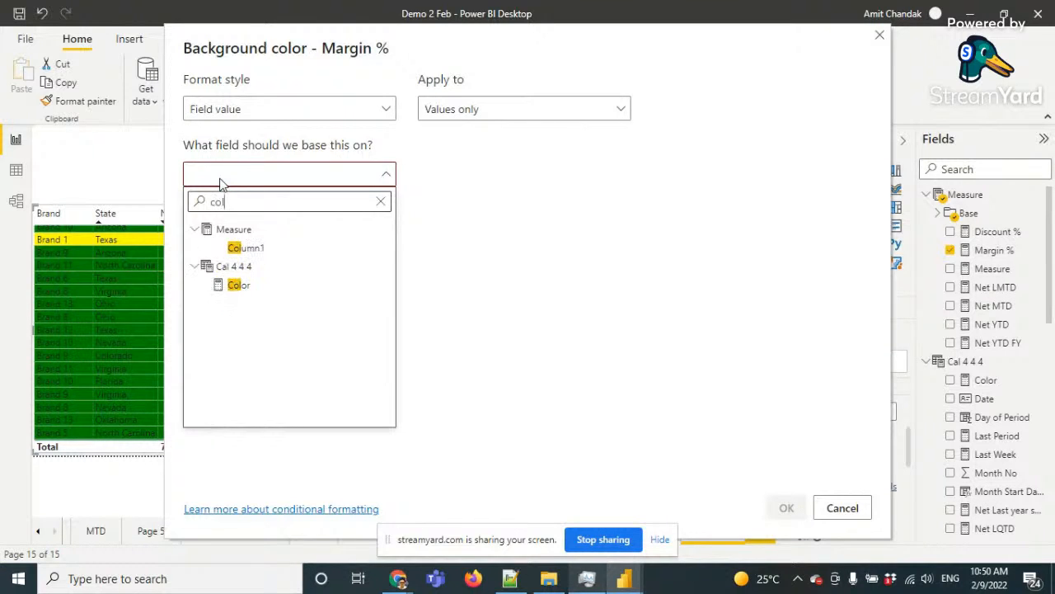
{"action": "left_click", "coordinate": [239, 286]}
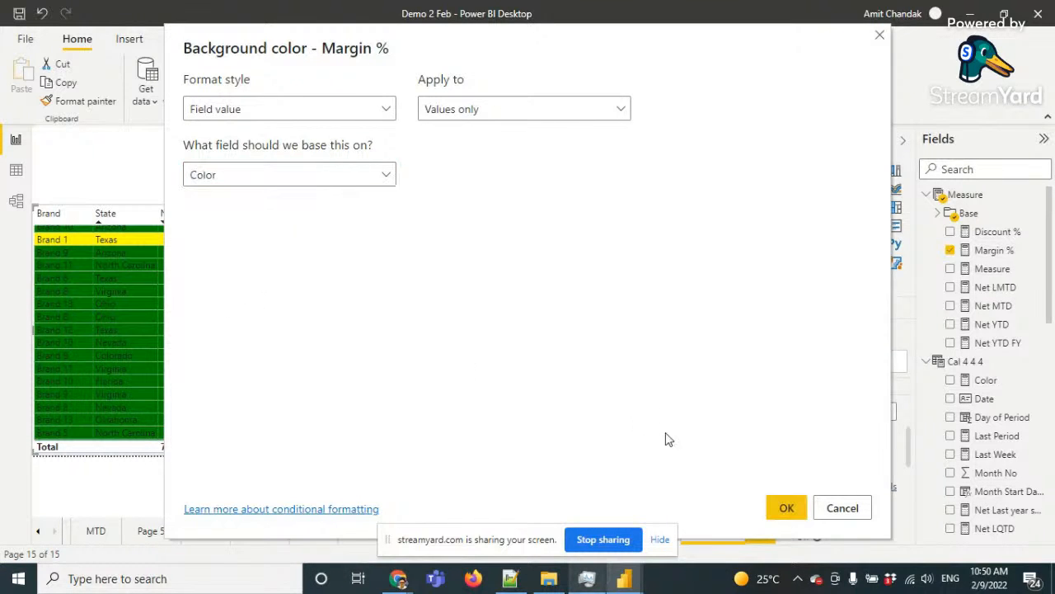
{"action": "left_click", "coordinate": [785, 507]}
Reopen the Margin % background color settings and apply the coloring to Values and totals
{"action": "scroll", "coordinate": [459, 344], "scroll_direction": "up", "scroll_amount": 8}
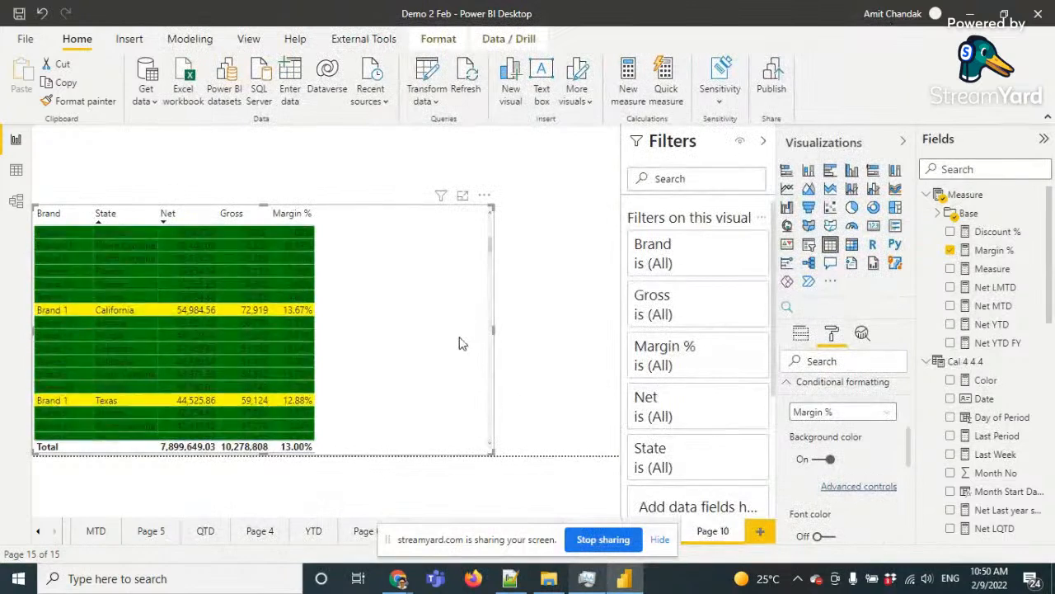
{"action": "scroll", "coordinate": [458, 330], "scroll_direction": "down", "scroll_amount": 7}
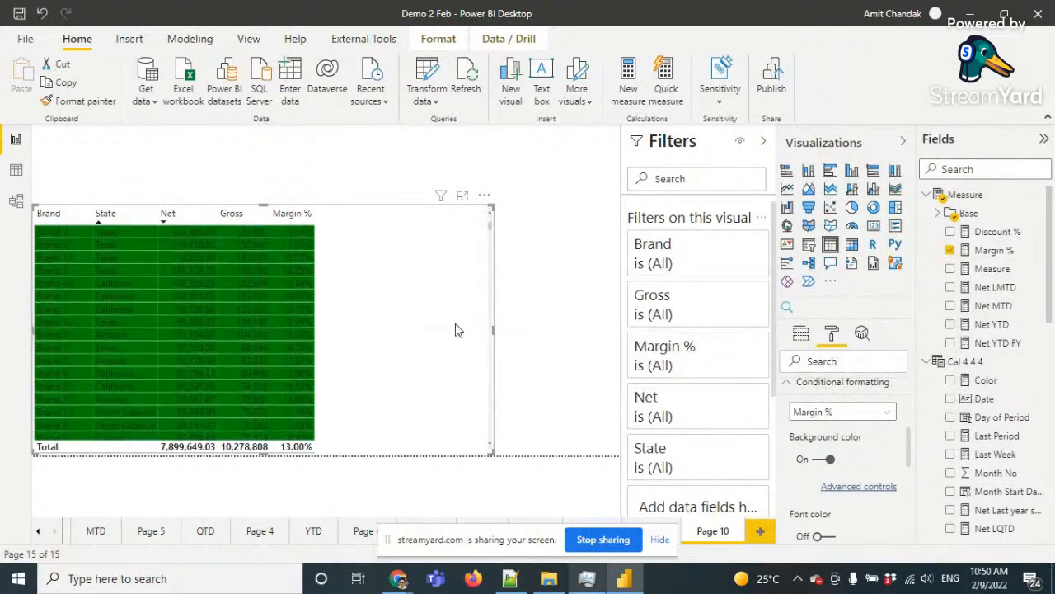
{"action": "scroll", "coordinate": [448, 333], "scroll_direction": "down", "scroll_amount": 5}
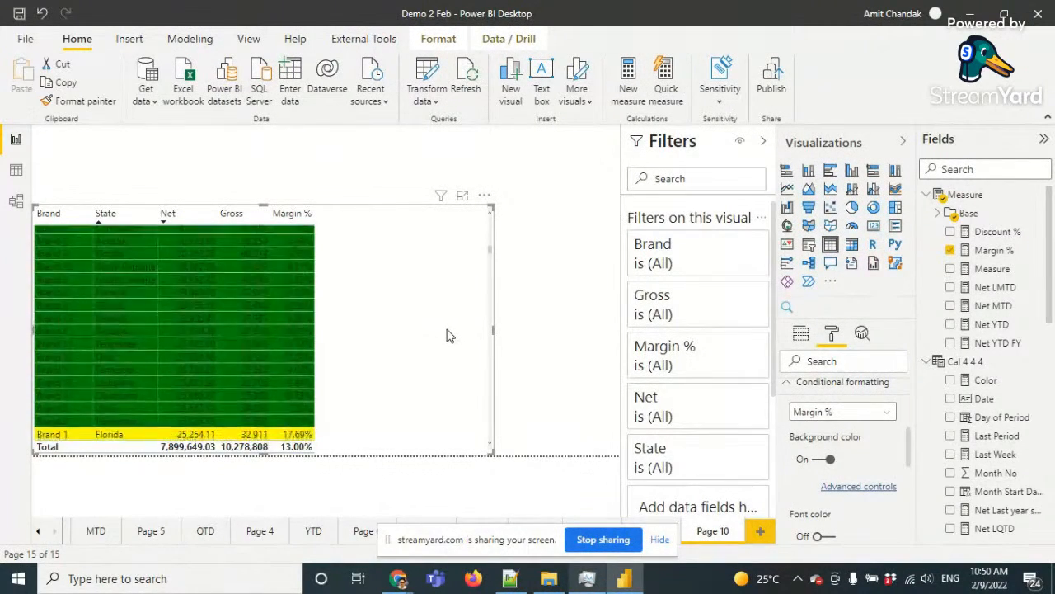
{"action": "scroll", "coordinate": [445, 339], "scroll_direction": "down", "scroll_amount": 3}
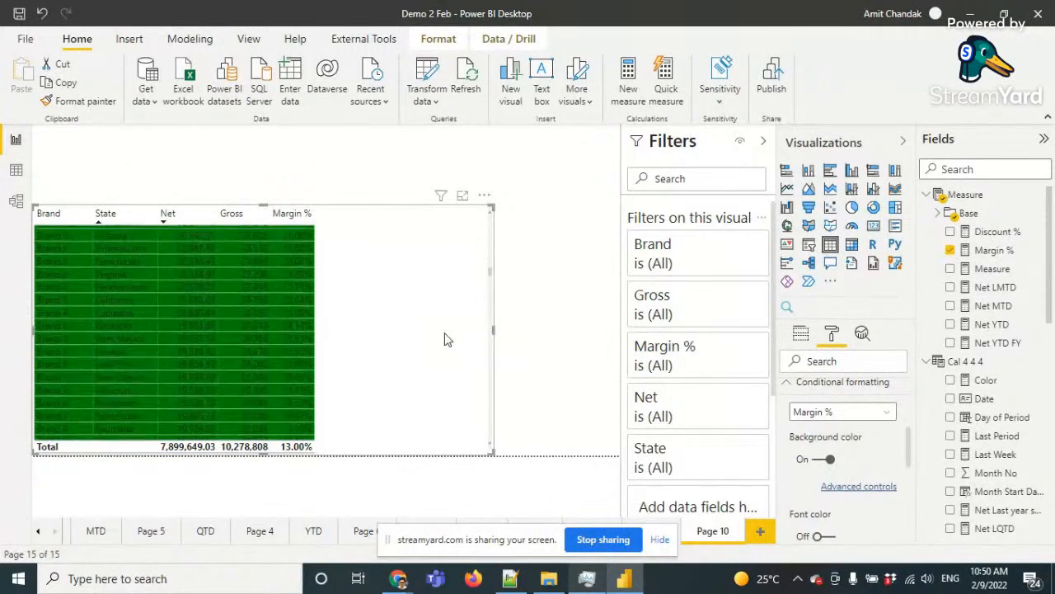
{"action": "scroll", "coordinate": [445, 339], "scroll_direction": "down", "scroll_amount": 8}
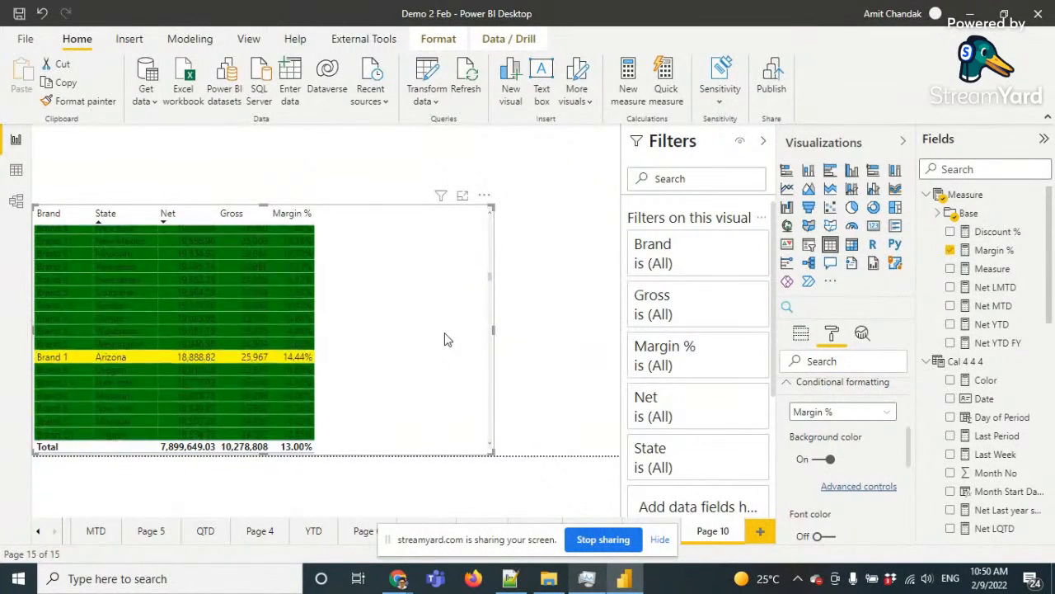
{"action": "scroll", "coordinate": [445, 339], "scroll_direction": "down", "scroll_amount": 3}
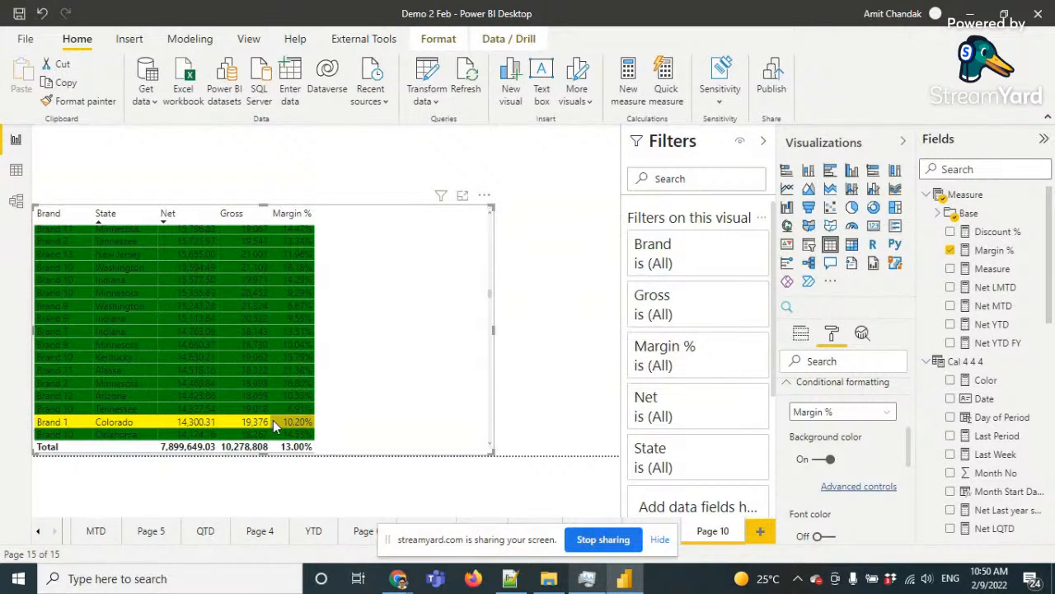
{"action": "left_click", "coordinate": [847, 488]}
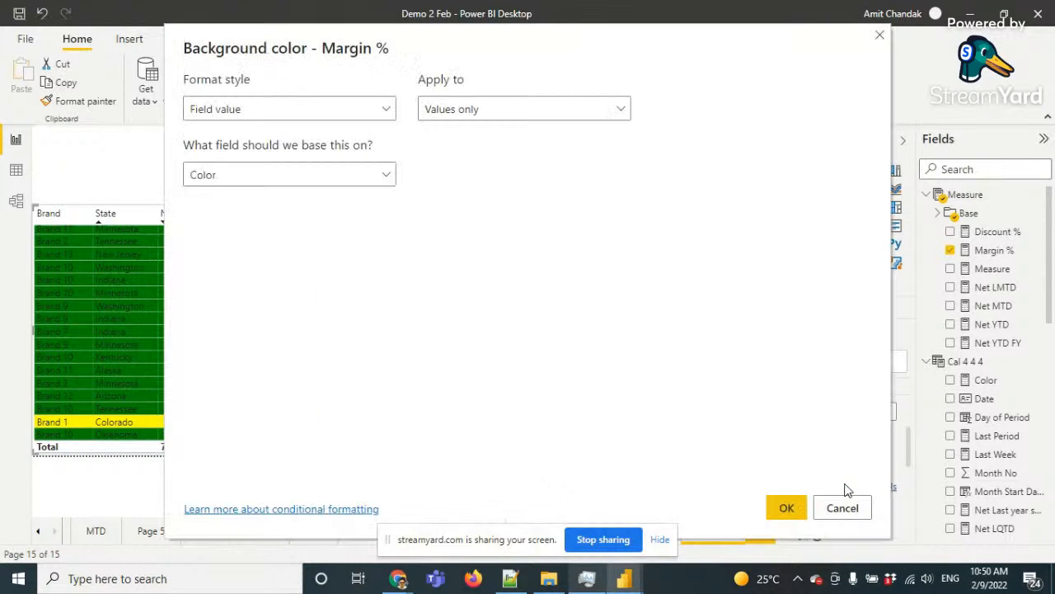
{"action": "left_click", "coordinate": [561, 107]}
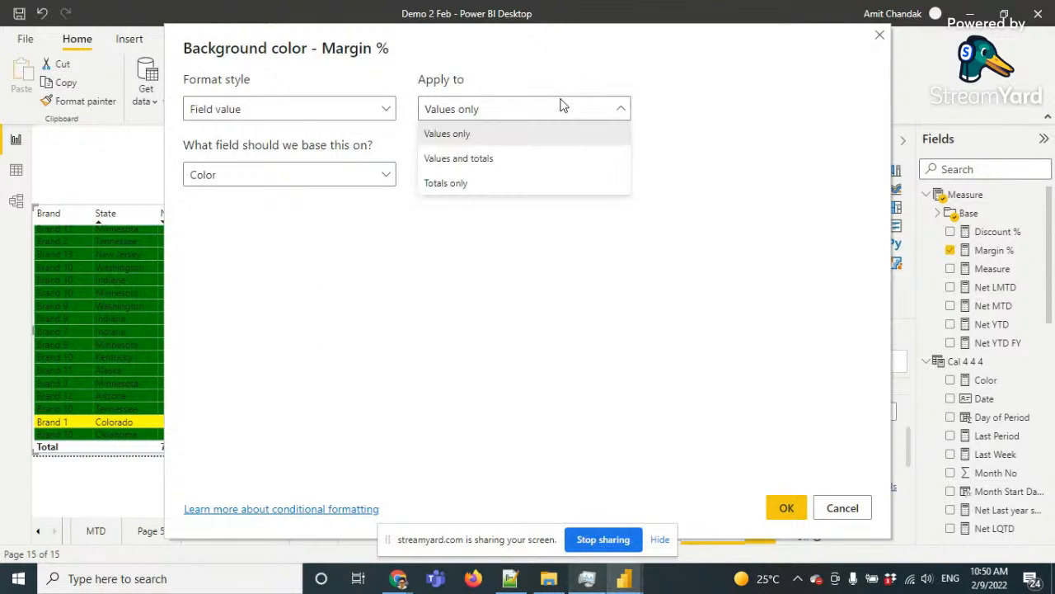
{"action": "left_click", "coordinate": [466, 162]}
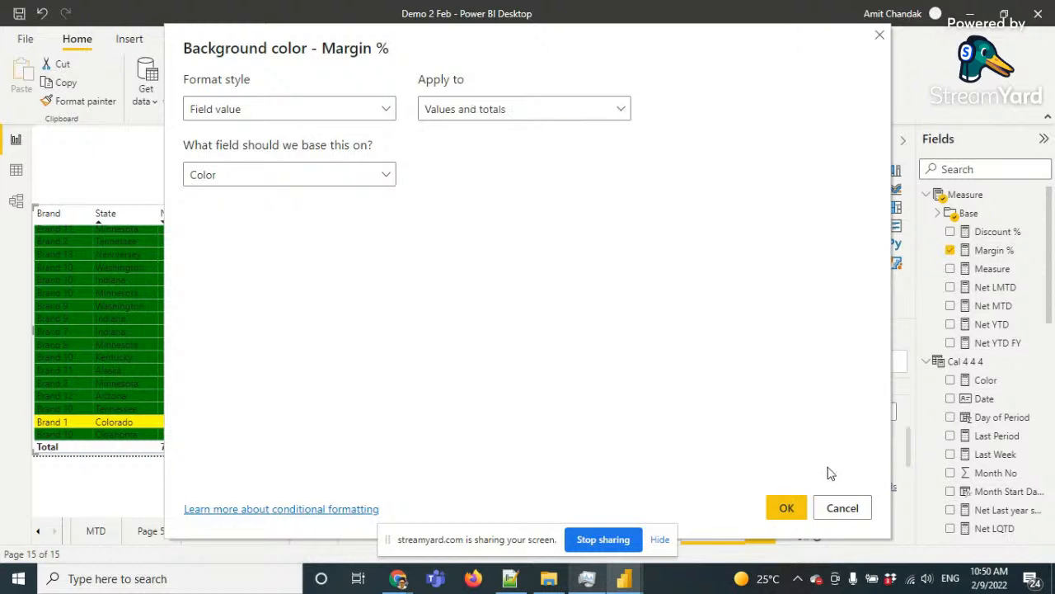
{"action": "left_click", "coordinate": [782, 508]}
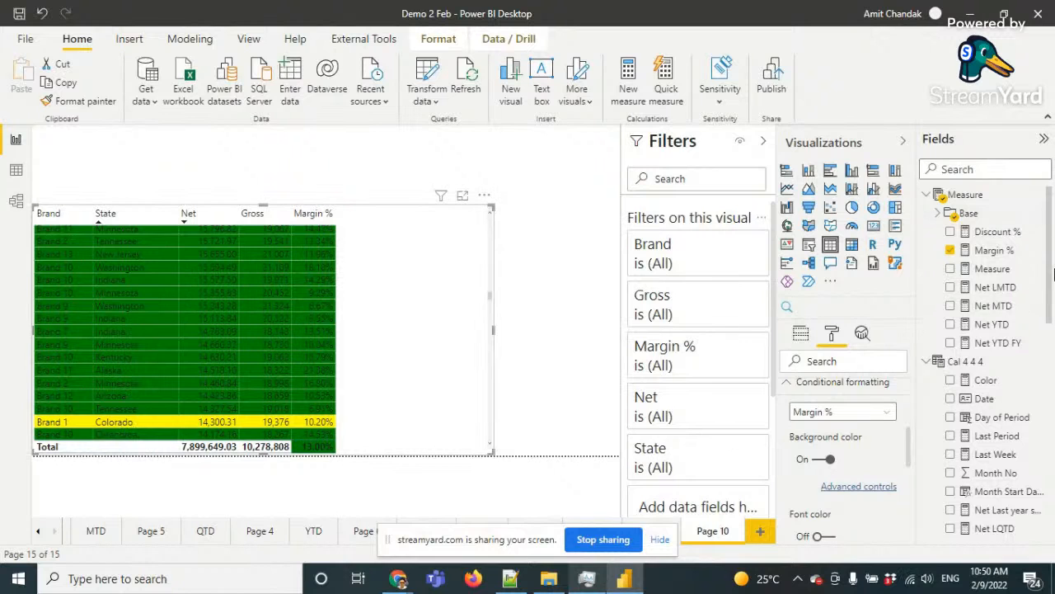
Hide the screen-sharing notice and add a new report page
{"action": "scroll", "coordinate": [1051, 268], "scroll_direction": "down", "scroll_amount": 3}
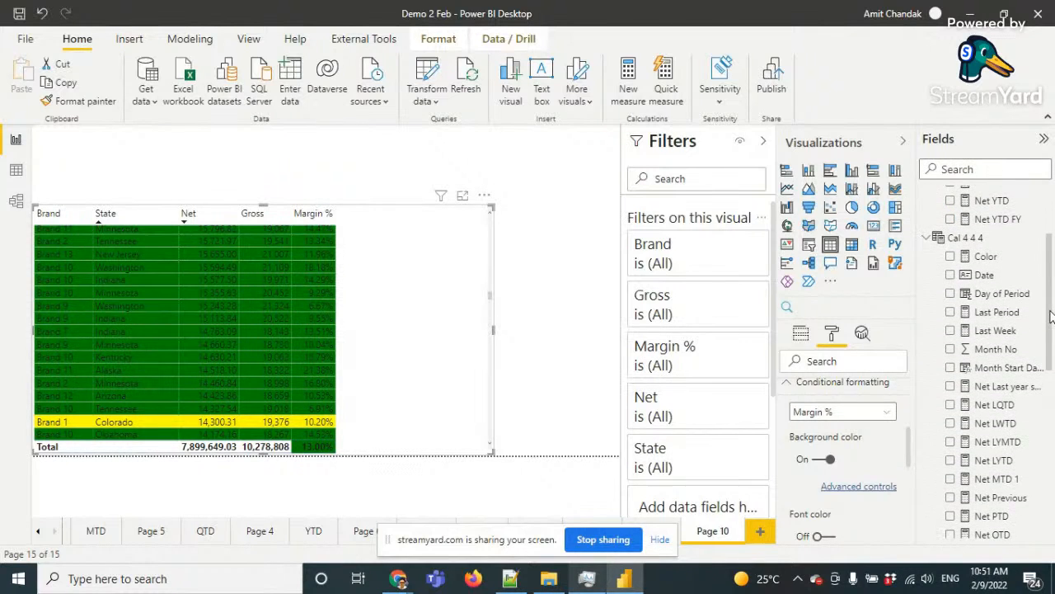
{"action": "scroll", "coordinate": [899, 454], "scroll_direction": "down", "scroll_amount": 2}
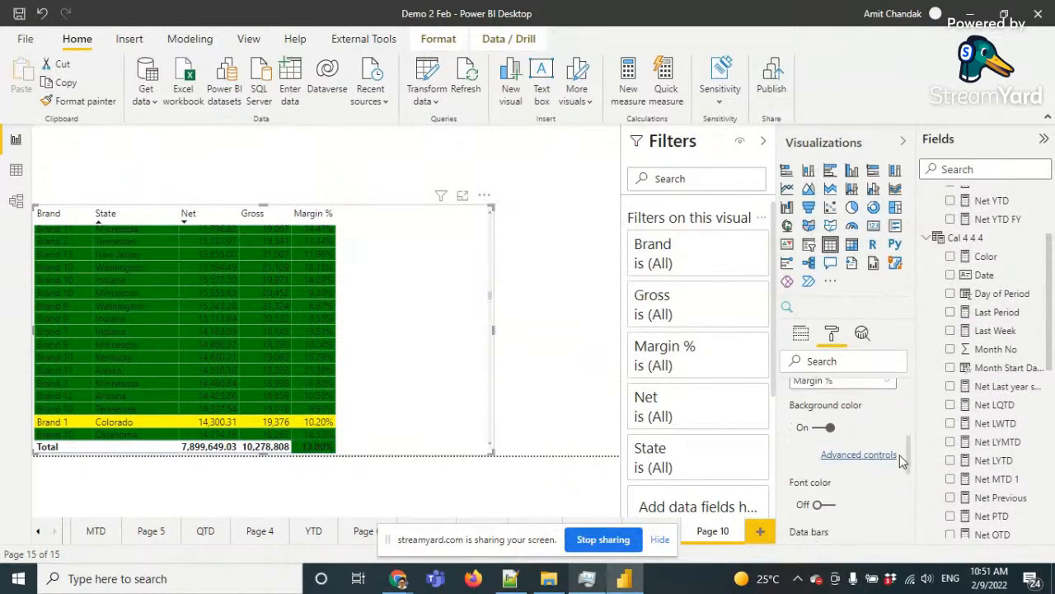
{"action": "scroll", "coordinate": [824, 478], "scroll_direction": "down", "scroll_amount": 1}
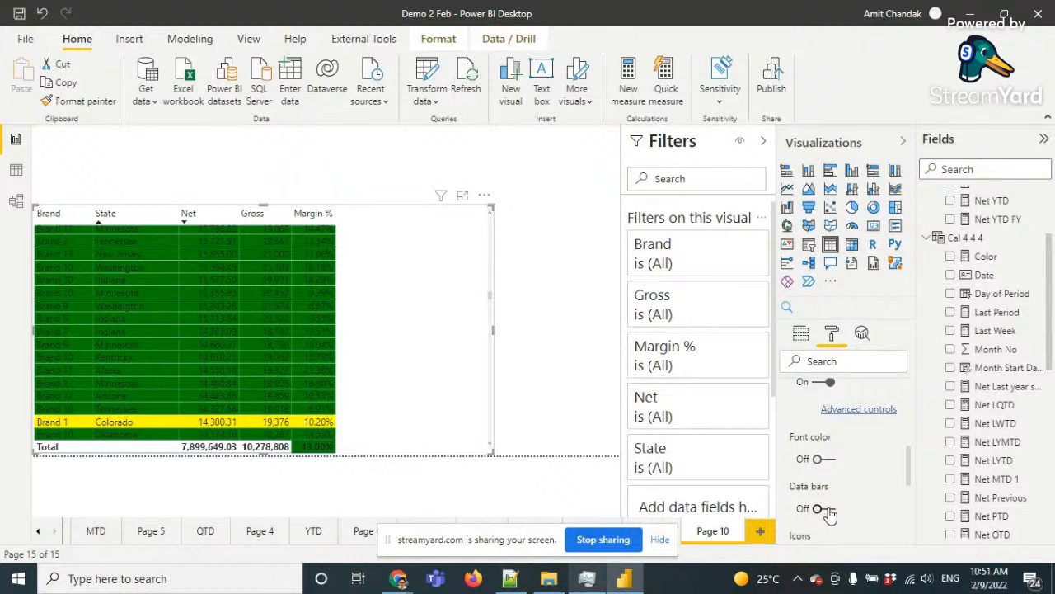
{"action": "scroll", "coordinate": [866, 409], "scroll_direction": "up", "scroll_amount": 1}
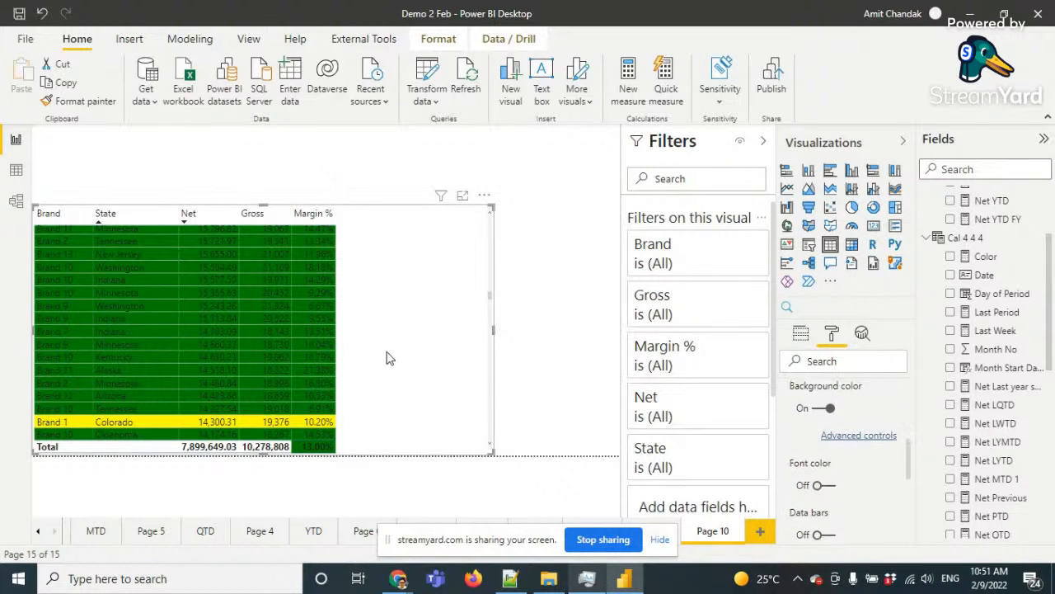
{"action": "left_click", "coordinate": [661, 539]}
{"action": "left_click", "coordinate": [760, 532]}
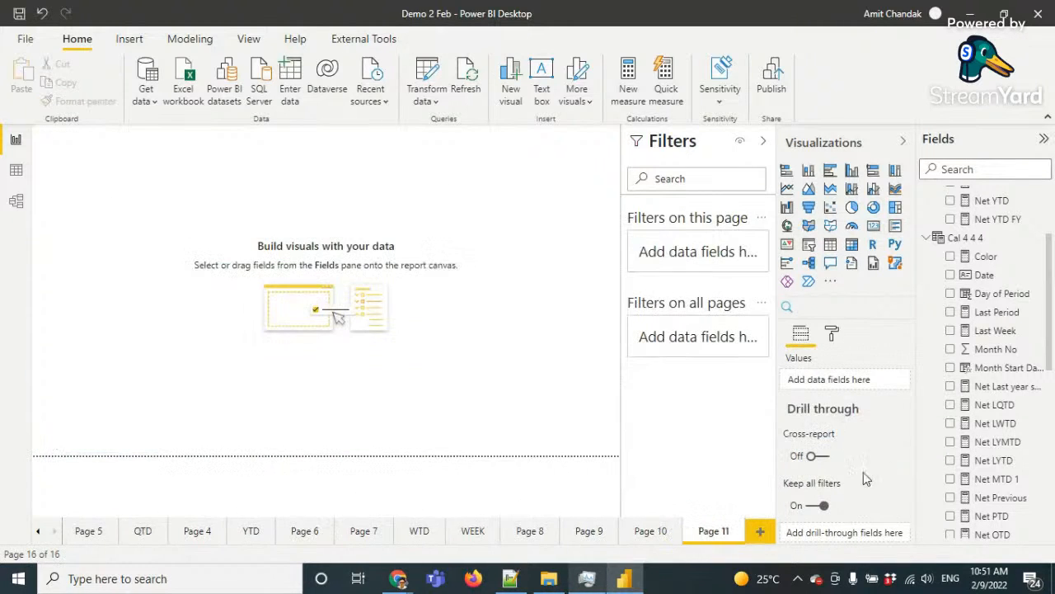
Create a table from the Item table's Brand field, move it to the canvas's left edge and enlarge it to fit all brands
{"action": "scroll", "coordinate": [977, 355], "scroll_direction": "up", "scroll_amount": 3}
{"action": "scroll", "coordinate": [994, 371], "scroll_direction": "down", "scroll_amount": 10}
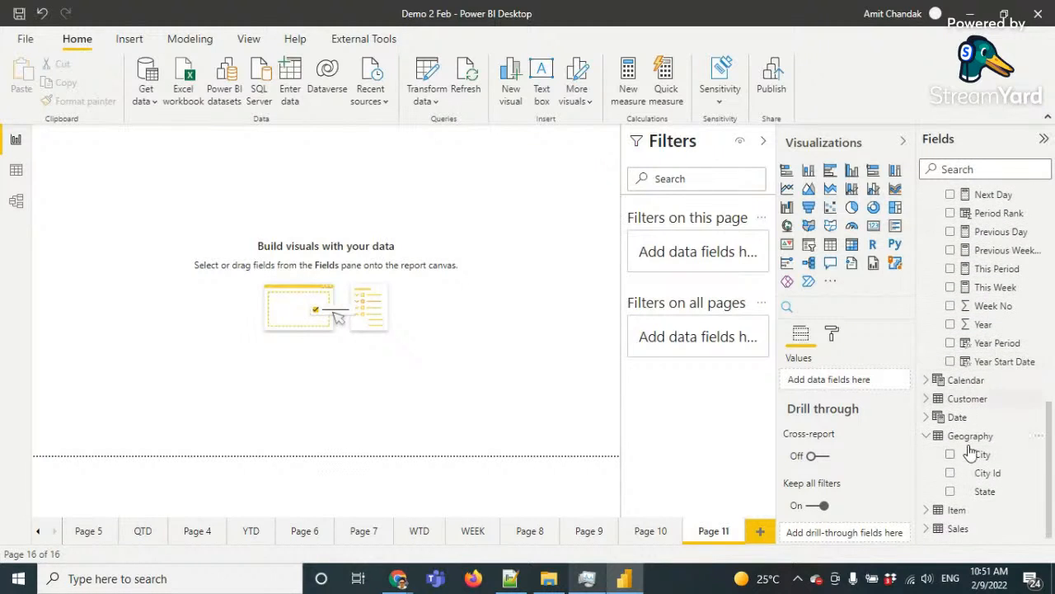
{"action": "left_click", "coordinate": [930, 509]}
{"action": "scroll", "coordinate": [952, 476], "scroll_direction": "down", "scroll_amount": 3}
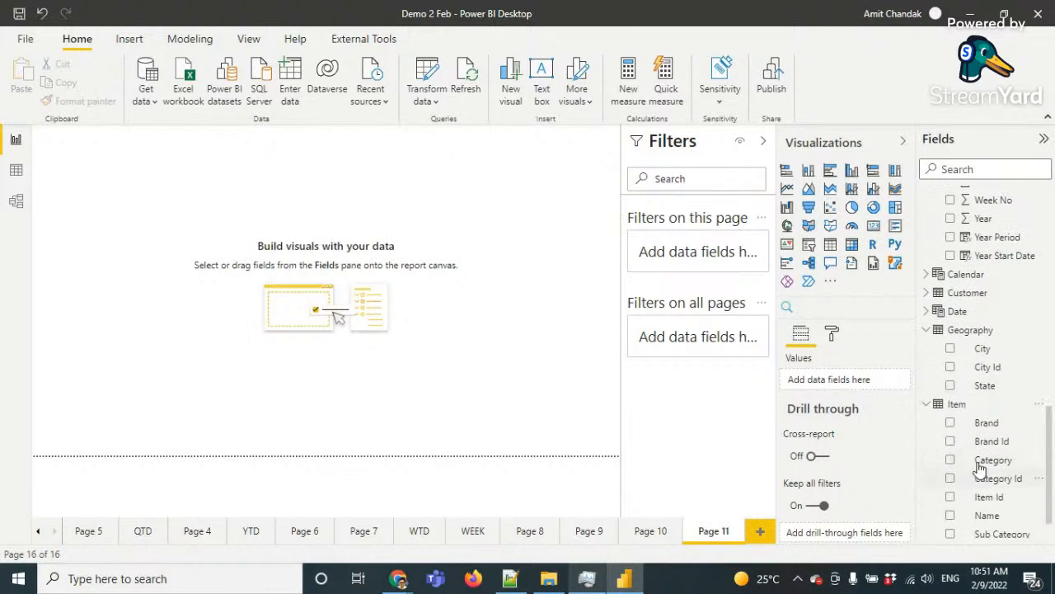
{"action": "left_click_drag", "start_coordinate": [987, 424], "coordinate": [167, 216]}
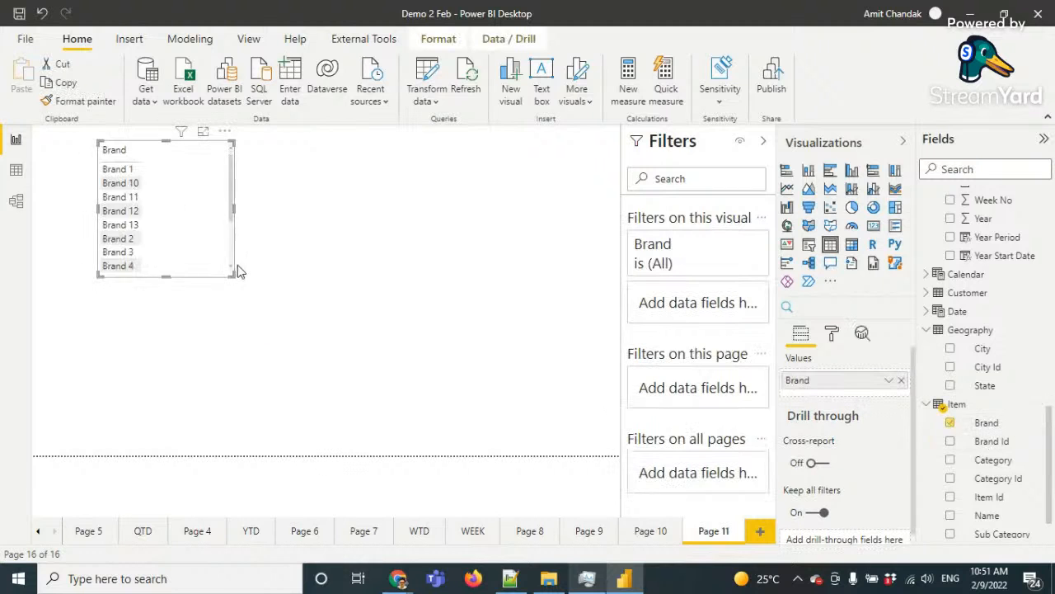
{"action": "left_click_drag", "start_coordinate": [193, 252], "coordinate": [128, 338]}
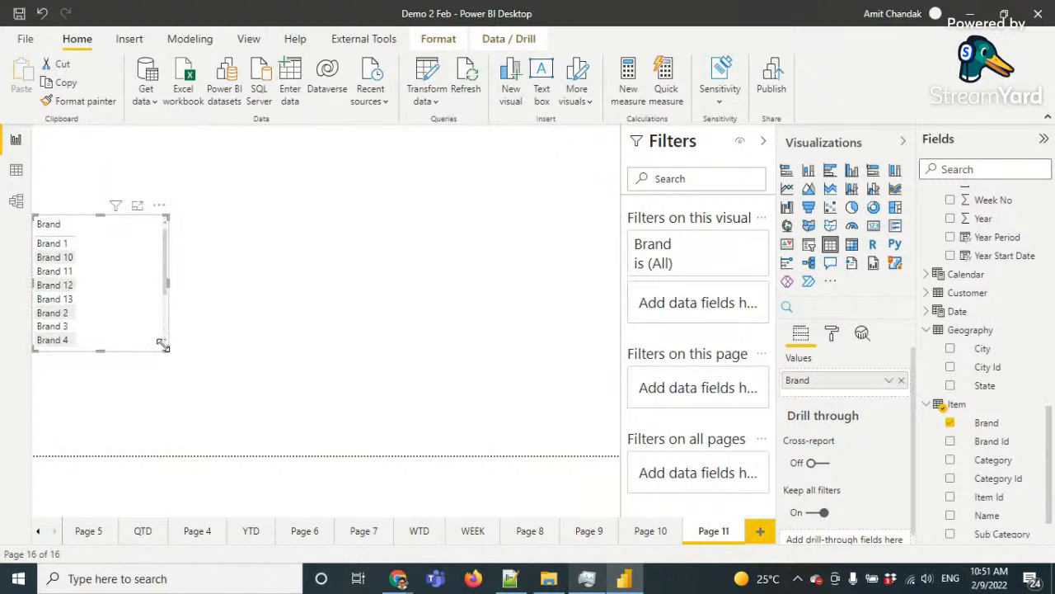
{"action": "left_click_drag", "start_coordinate": [169, 350], "coordinate": [288, 453]}
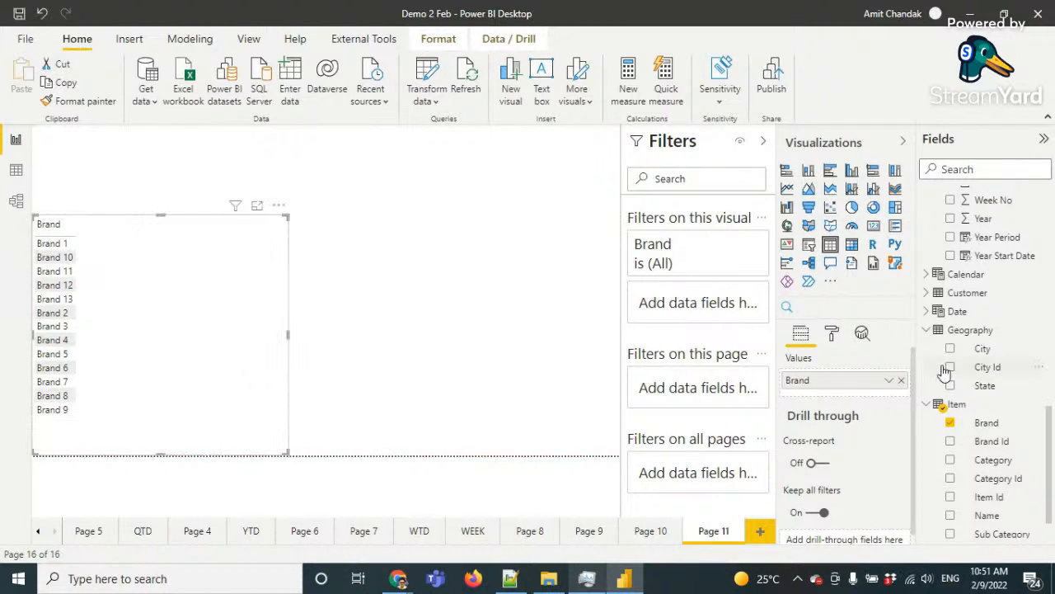
Add the Net measure from the Base folder to the Brand table
{"action": "scroll", "coordinate": [1010, 338], "scroll_direction": "up", "scroll_amount": 10}
{"action": "scroll", "coordinate": [1010, 338], "scroll_direction": "up", "scroll_amount": 5}
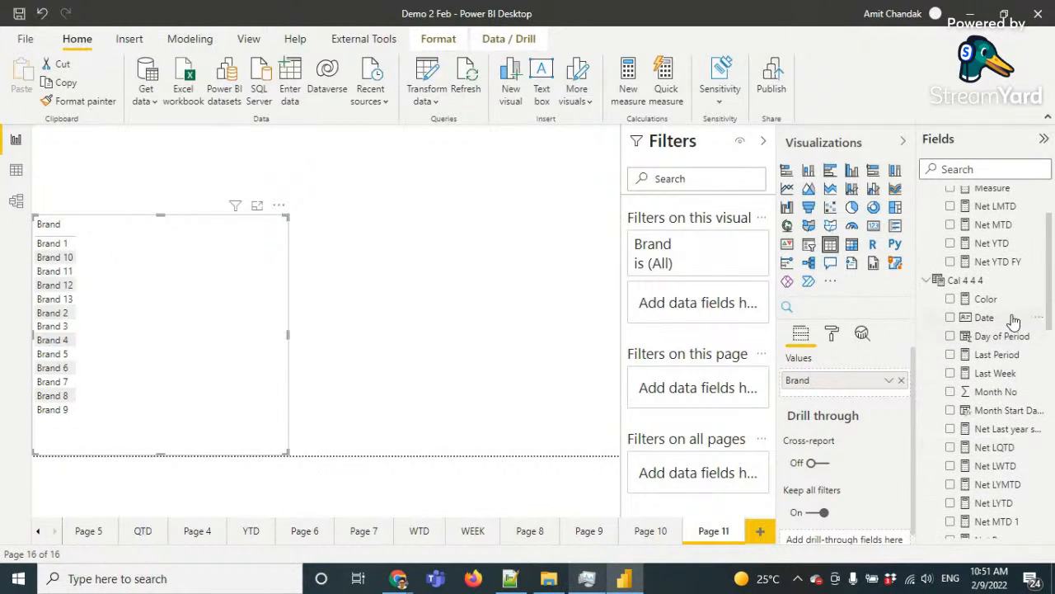
{"action": "left_click", "coordinate": [937, 214]}
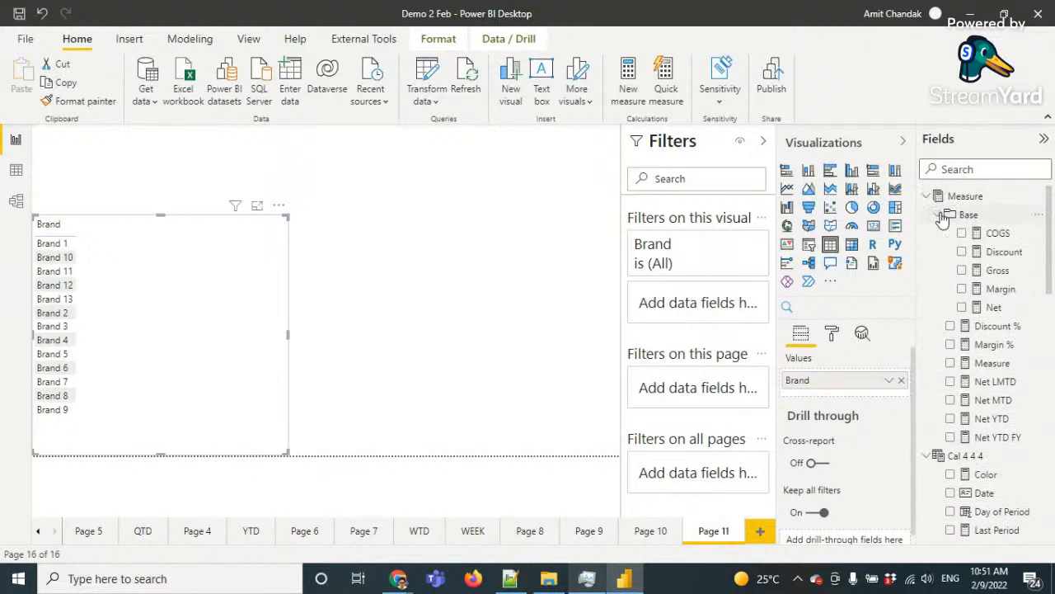
{"action": "left_click_drag", "start_coordinate": [994, 306], "coordinate": [177, 271]}
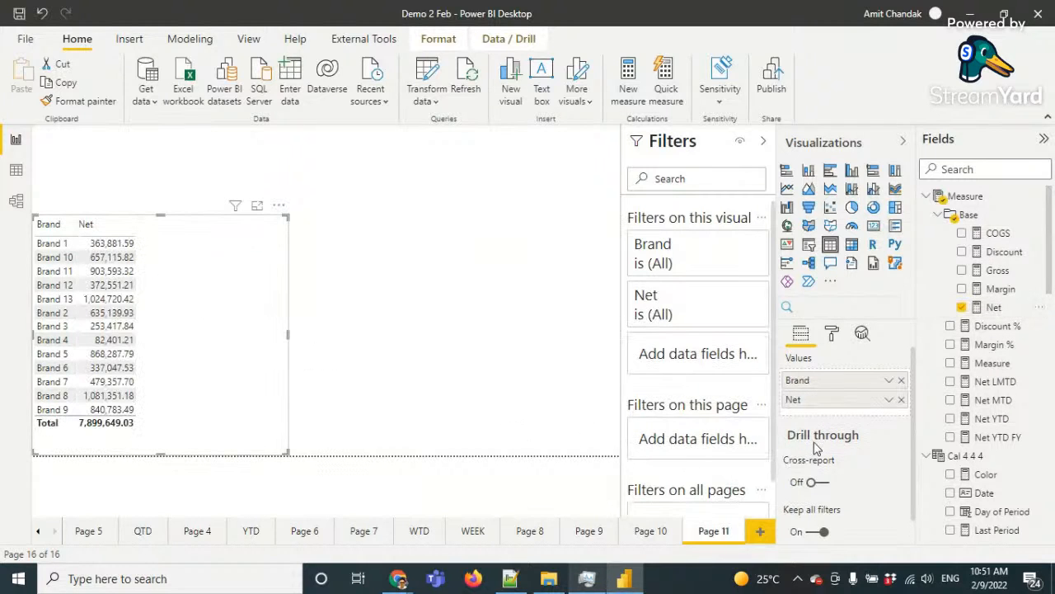
Turn on conditional formatting data bars for the Net column of the Brand table
{"action": "left_click", "coordinate": [835, 333]}
{"action": "scroll", "coordinate": [841, 437], "scroll_direction": "down", "scroll_amount": 5}
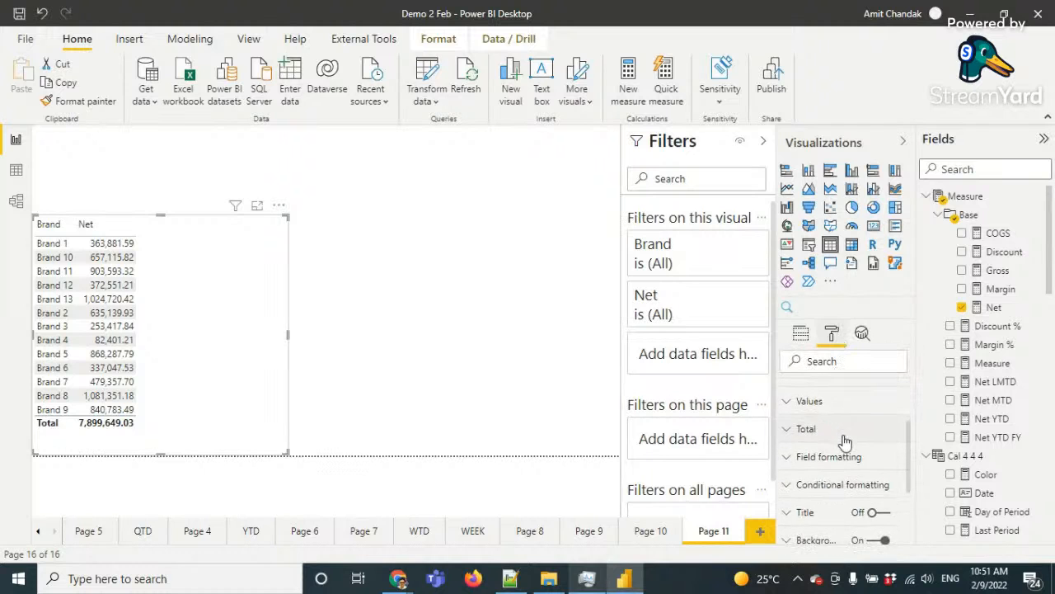
{"action": "left_click", "coordinate": [841, 433]}
{"action": "scroll", "coordinate": [842, 437], "scroll_direction": "down", "scroll_amount": 4}
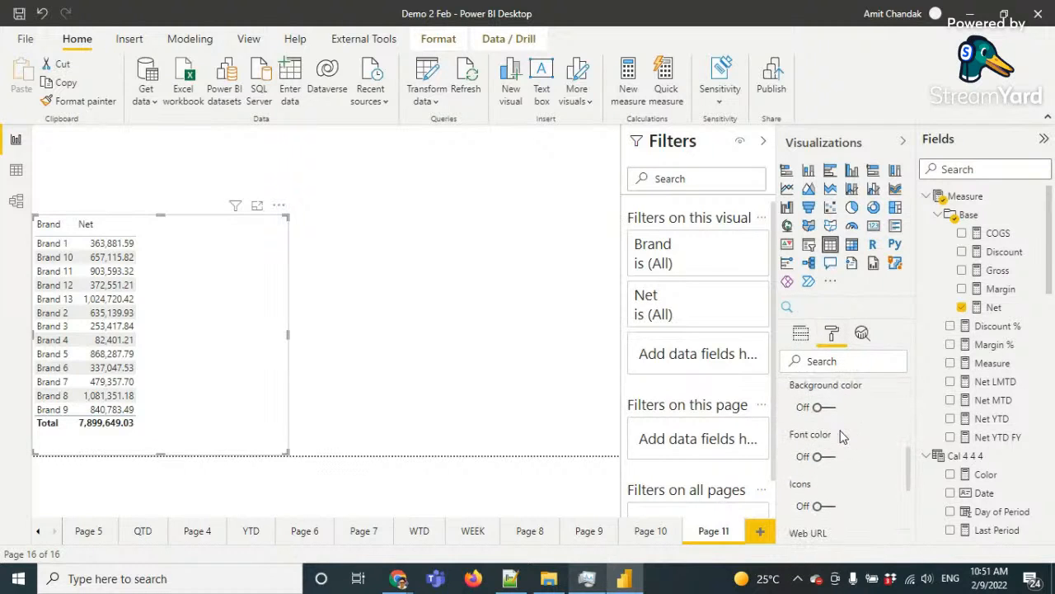
{"action": "scroll", "coordinate": [842, 437], "scroll_direction": "down", "scroll_amount": 1}
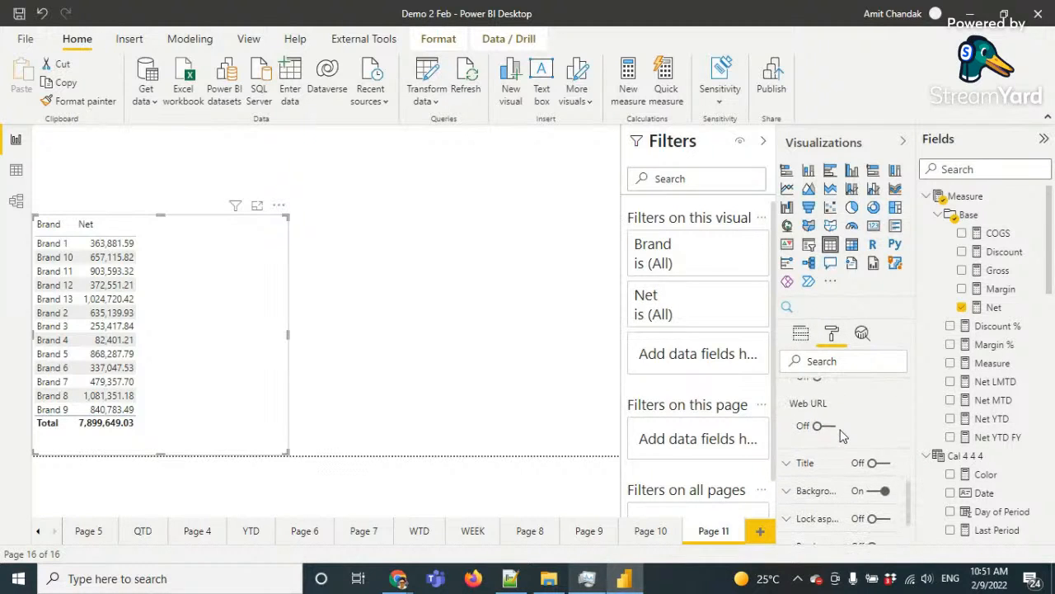
{"action": "scroll", "coordinate": [843, 437], "scroll_direction": "up", "scroll_amount": 3}
{"action": "scroll", "coordinate": [839, 437], "scroll_direction": "up", "scroll_amount": 1}
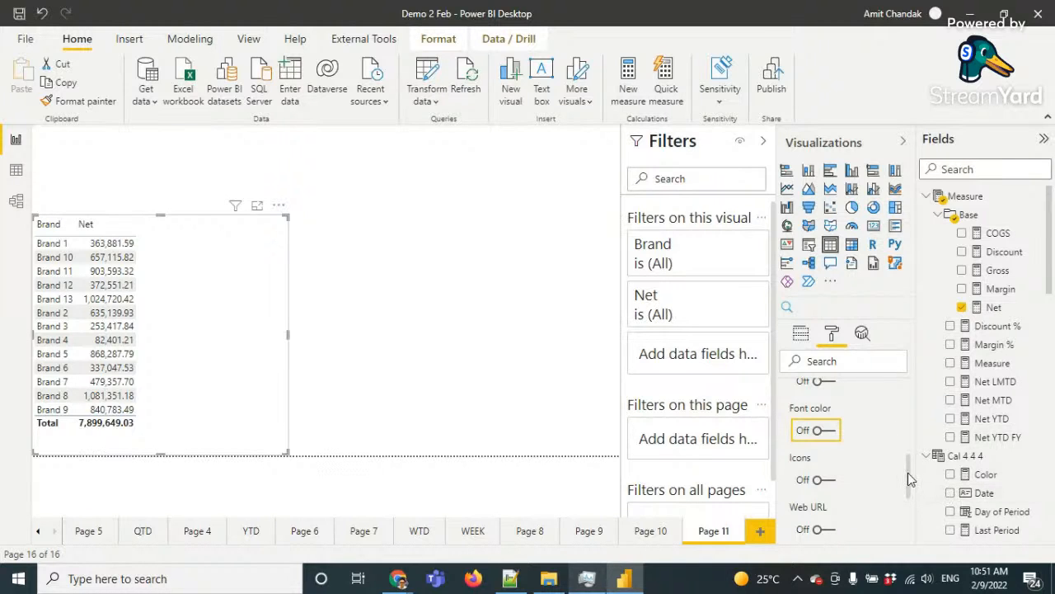
{"action": "left_click_drag", "start_coordinate": [910, 480], "coordinate": [908, 443]}
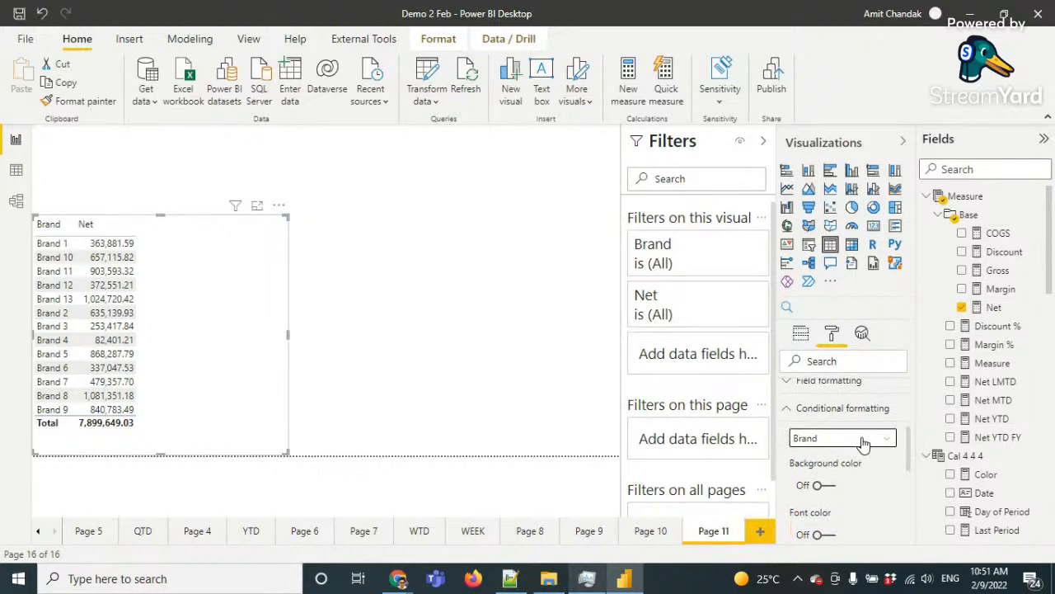
{"action": "left_click", "coordinate": [863, 443]}
{"action": "left_click", "coordinate": [814, 472]}
{"action": "left_click_drag", "start_coordinate": [910, 454], "coordinate": [911, 479]}
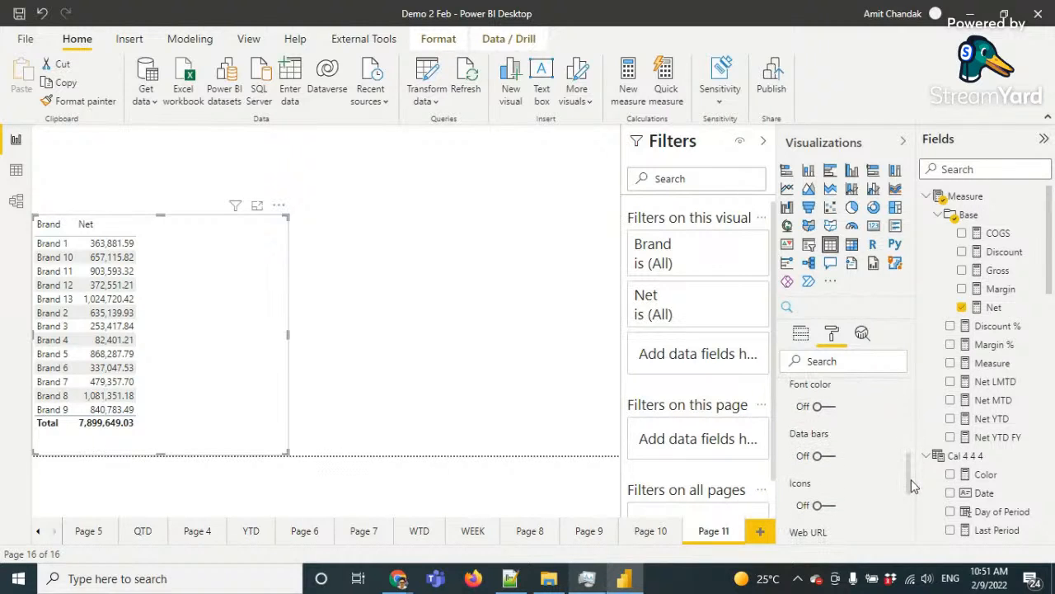
{"action": "left_click", "coordinate": [829, 457]}
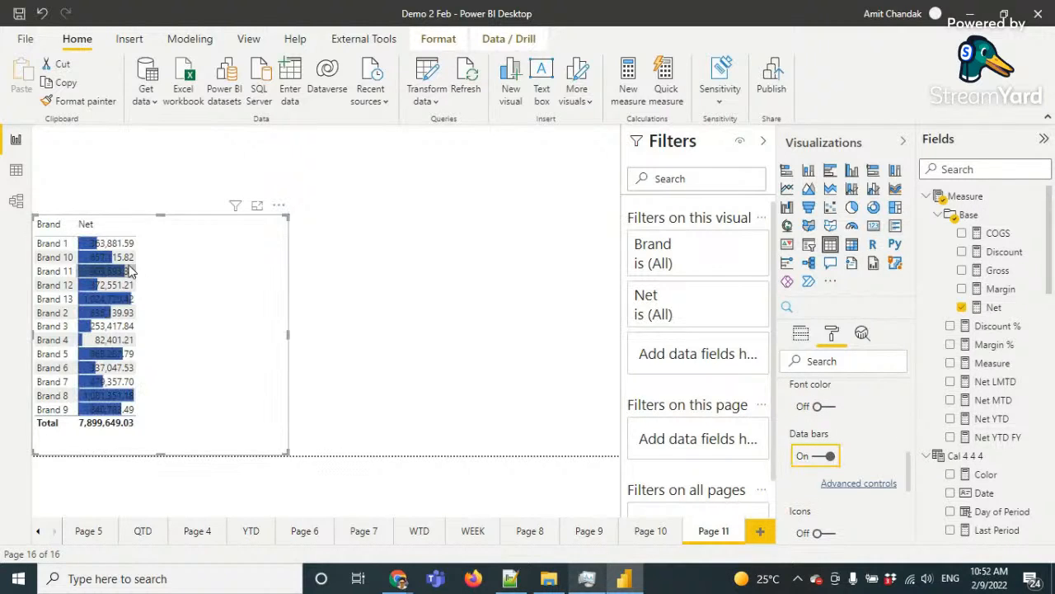
Set the Net data bars to show the bar only, without the numbers
{"action": "left_click", "coordinate": [857, 485]}
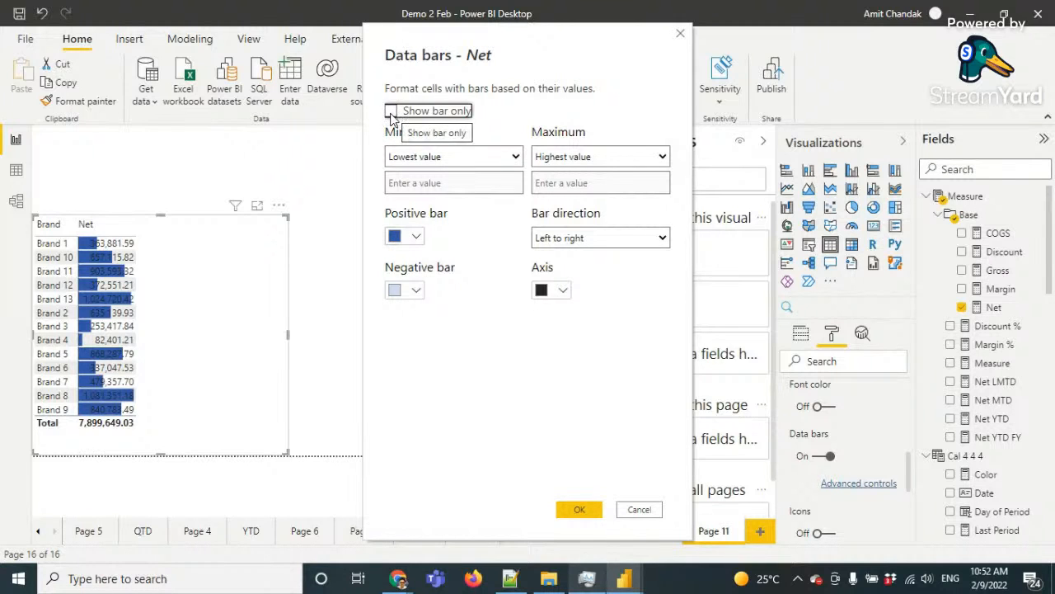
{"action": "left_click", "coordinate": [392, 114]}
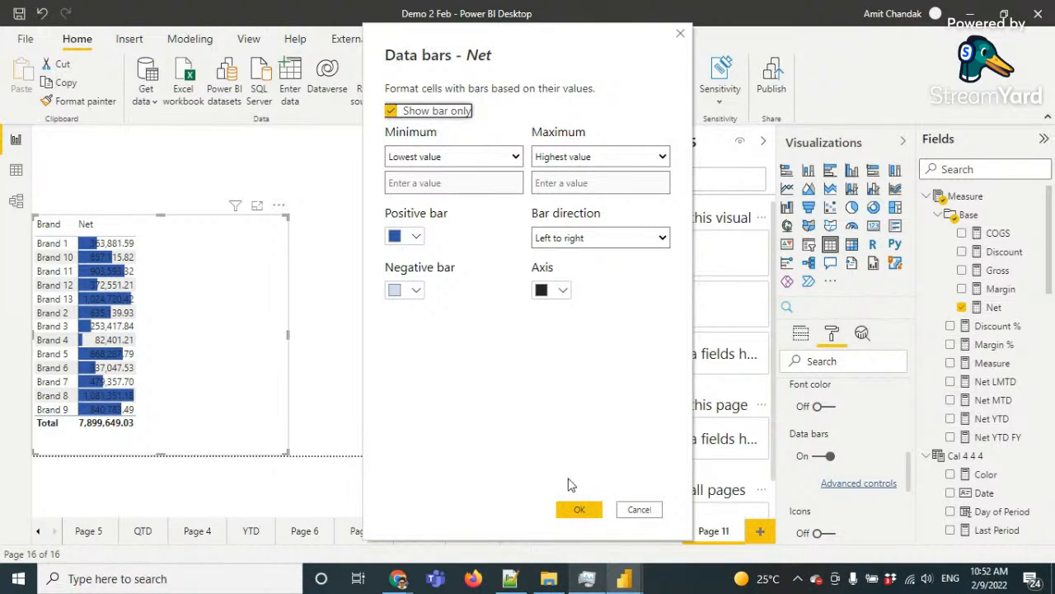
{"action": "left_click", "coordinate": [578, 510]}
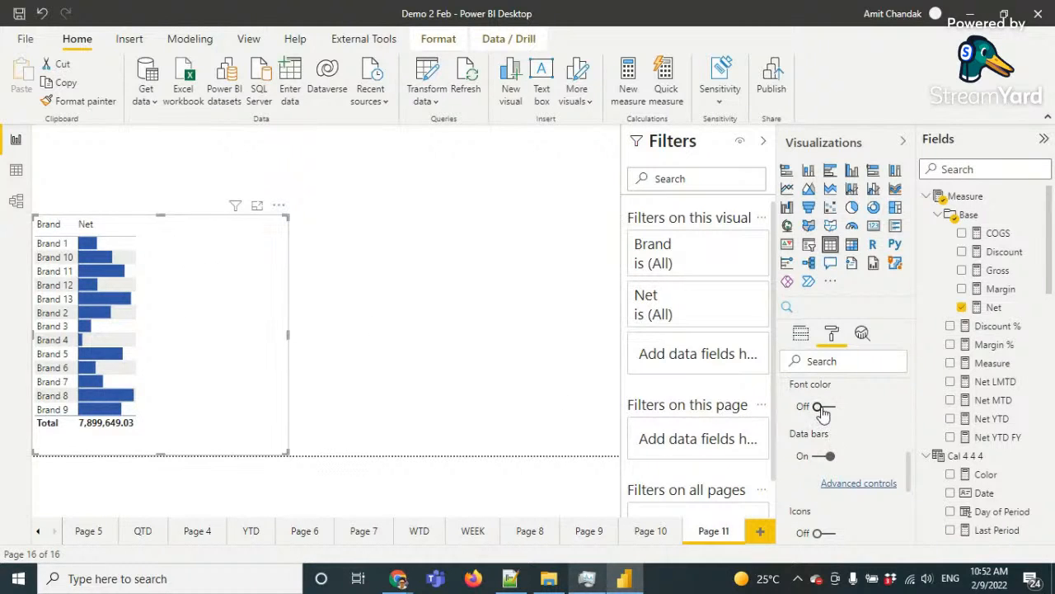
Turn on conditional font color for the Brand column, using the Field value format style based on the Color measure
{"action": "scroll", "coordinate": [828, 412], "scroll_direction": "up", "scroll_amount": 3}
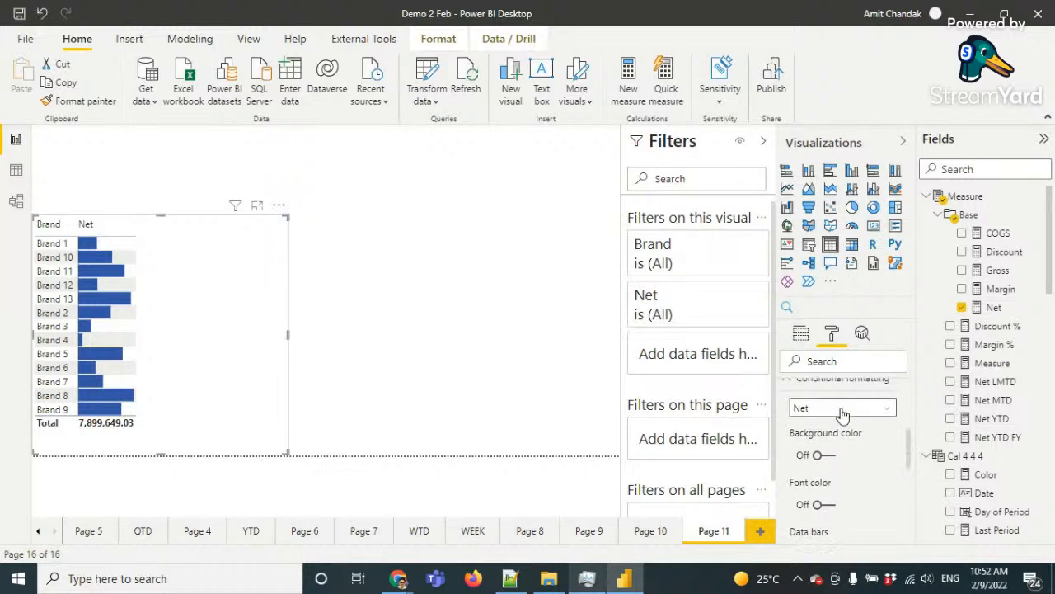
{"action": "left_click", "coordinate": [844, 421]}
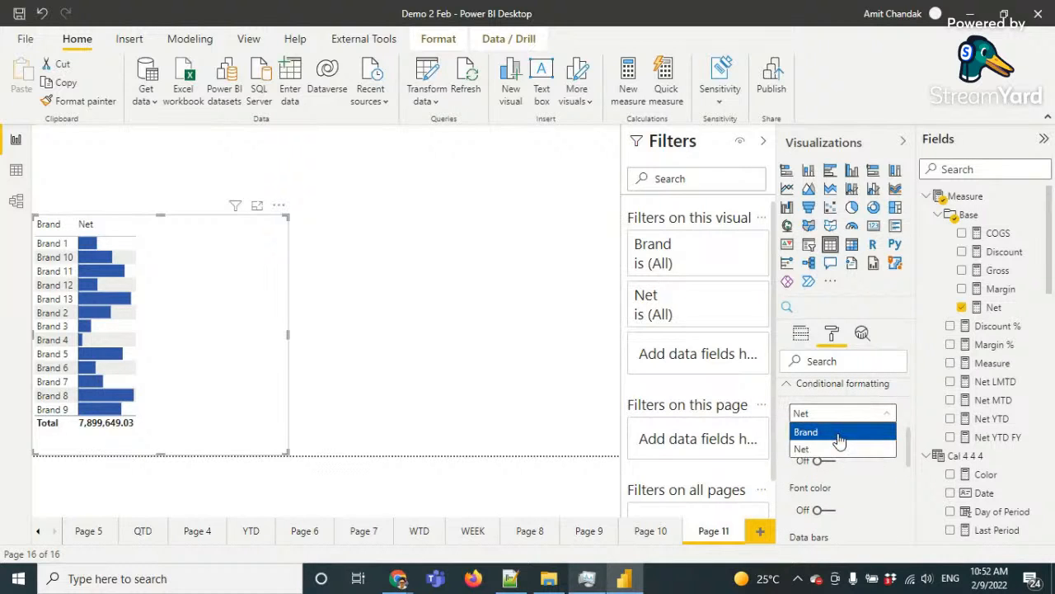
{"action": "left_click", "coordinate": [839, 433]}
{"action": "scroll", "coordinate": [830, 415], "scroll_direction": "down", "scroll_amount": 1}
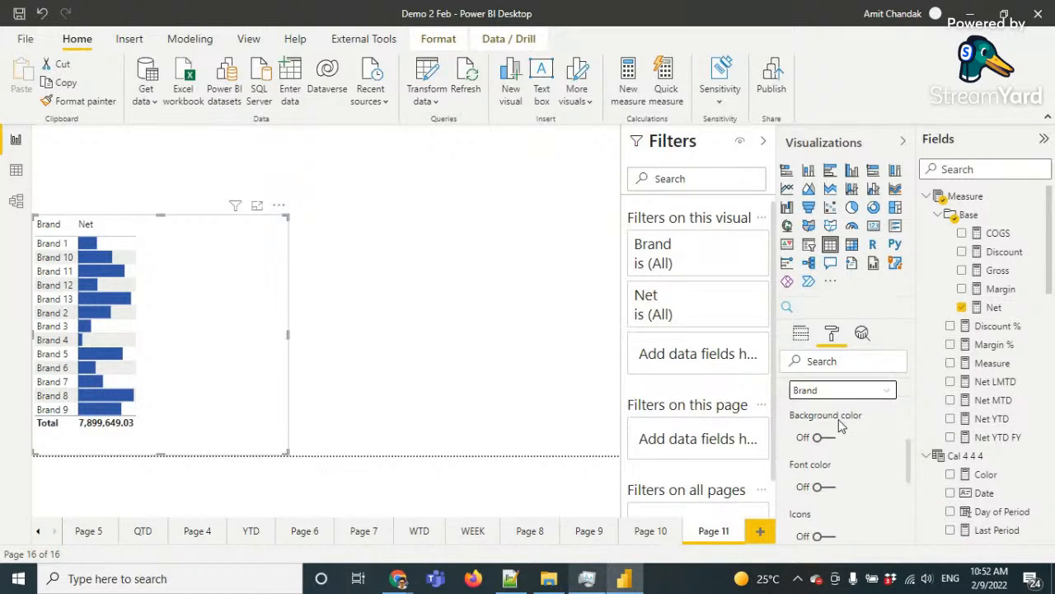
{"action": "left_click", "coordinate": [820, 484]}
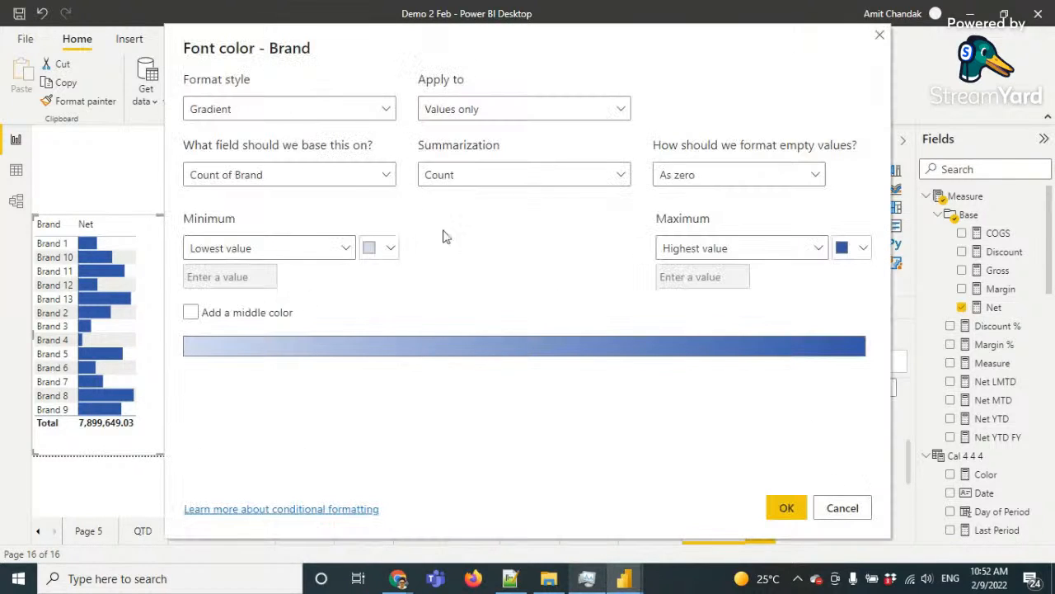
{"action": "left_click", "coordinate": [273, 116]}
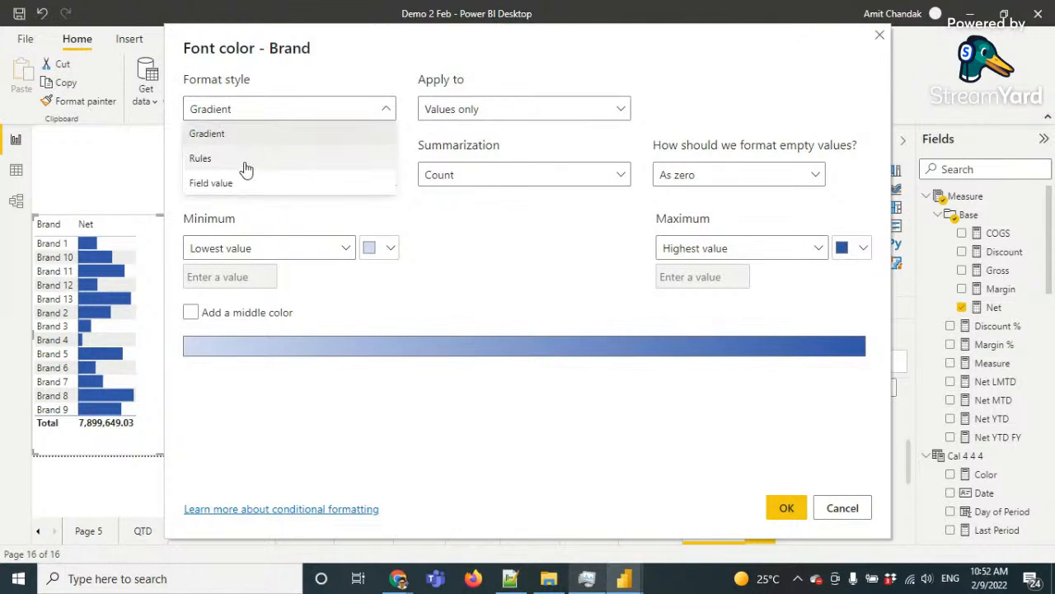
{"action": "left_click", "coordinate": [238, 183]}
{"action": "left_click", "coordinate": [244, 180]}
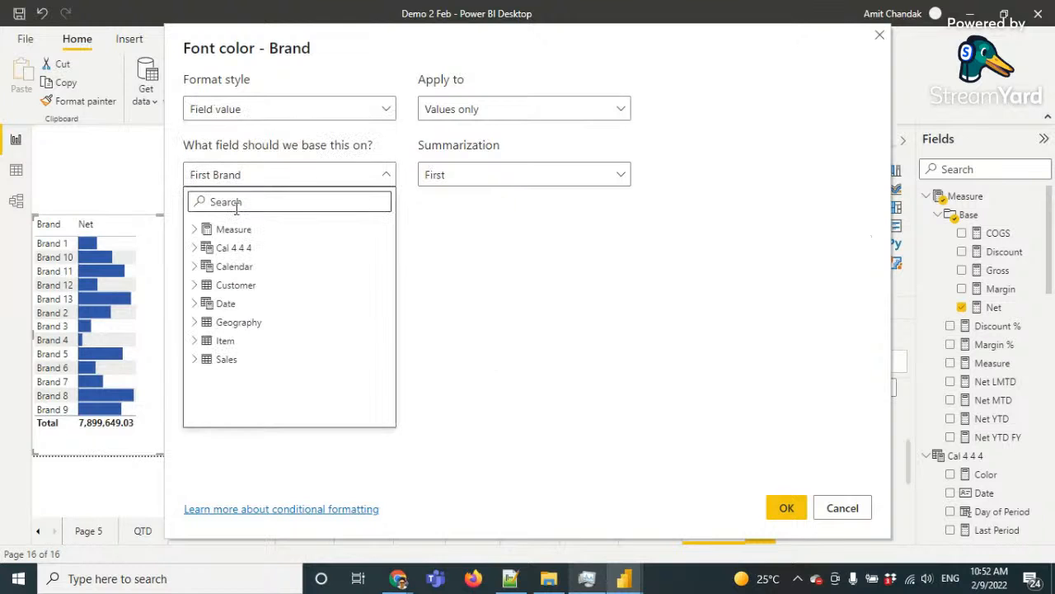
{"action": "type", "text": "col"}
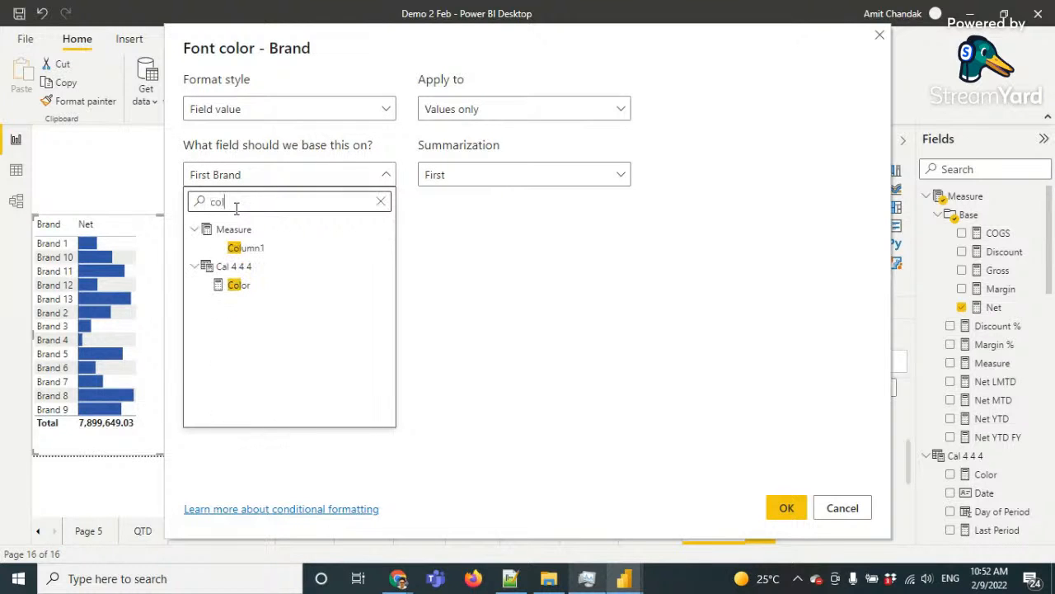
{"action": "left_click", "coordinate": [239, 286]}
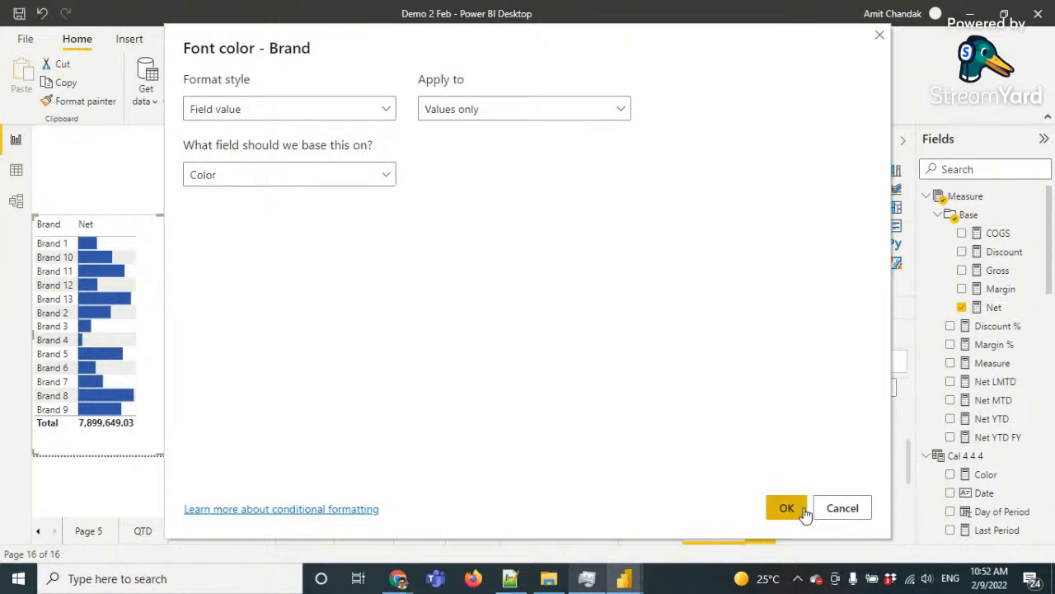
{"action": "left_click", "coordinate": [793, 509]}
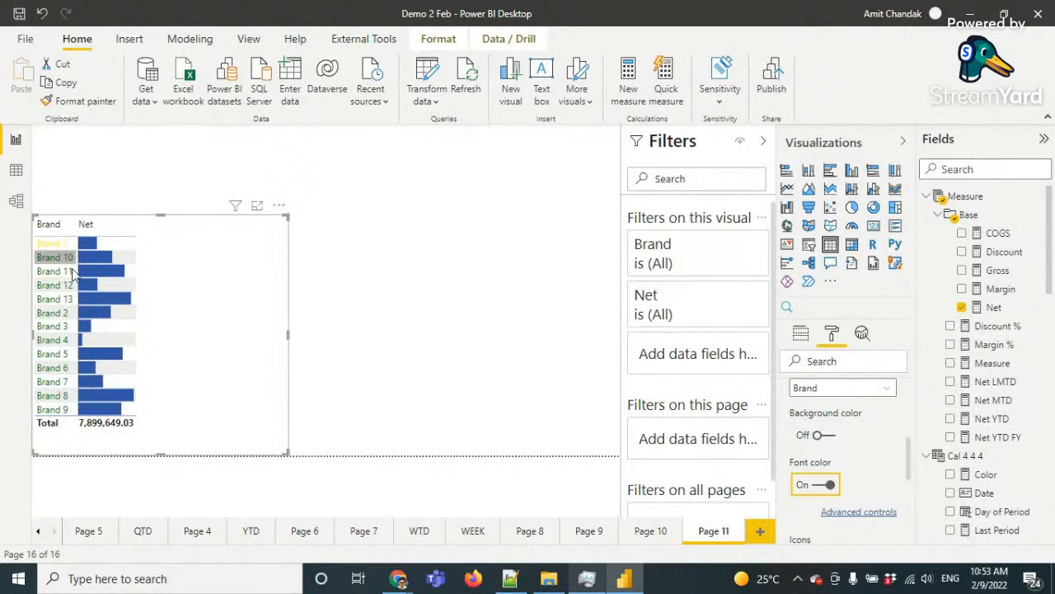
Turn on conditional icons for the Brand column, basing the default percent rules on the Net measure from the Base folder
{"action": "scroll", "coordinate": [864, 466], "scroll_direction": "down", "scroll_amount": 3}
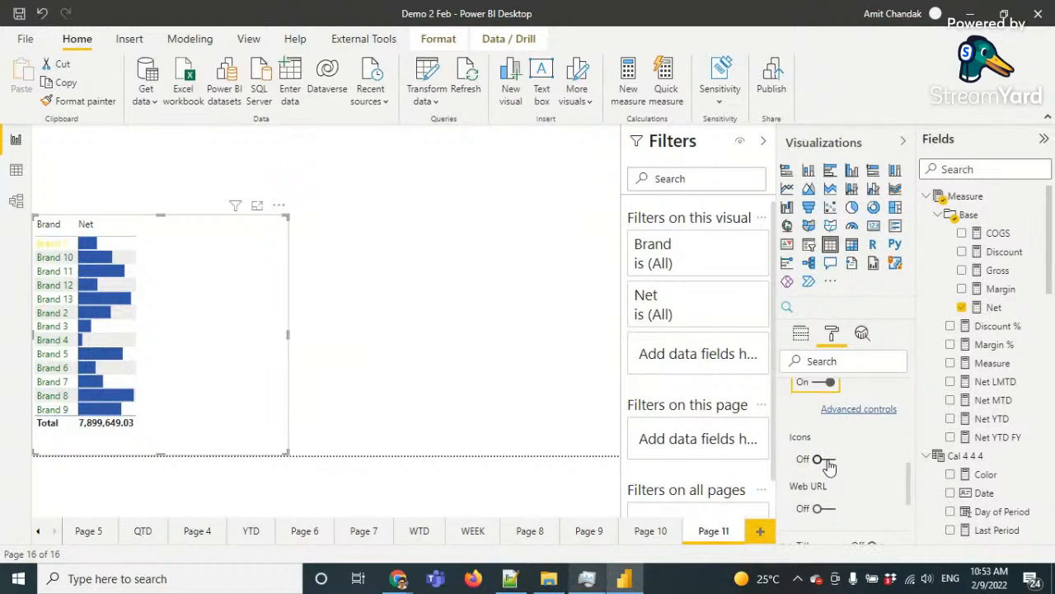
{"action": "scroll", "coordinate": [875, 424], "scroll_direction": "up", "scroll_amount": 3}
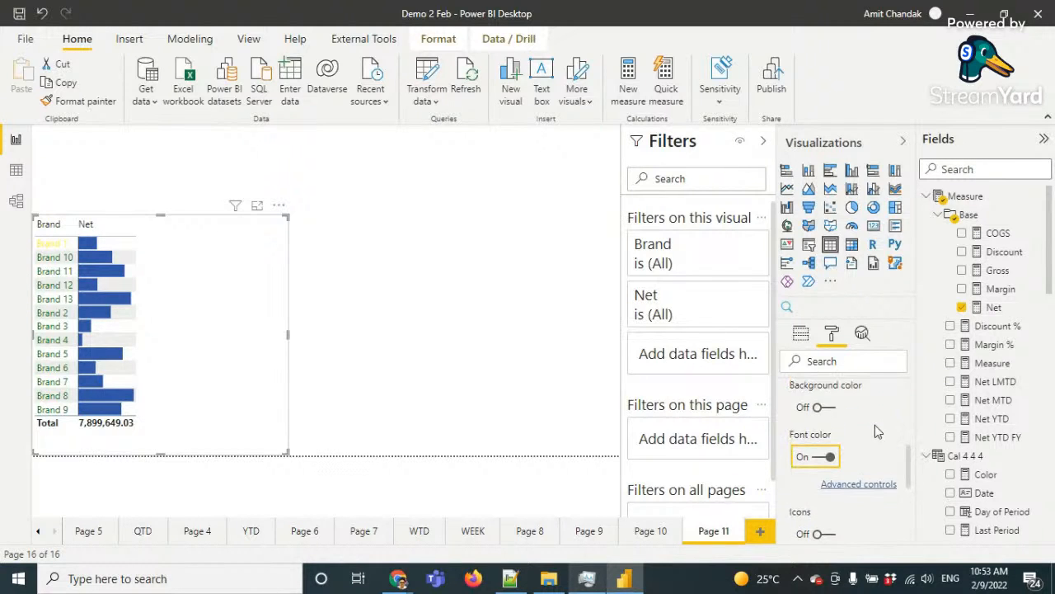
{"action": "scroll", "coordinate": [858, 418], "scroll_direction": "down", "scroll_amount": 3}
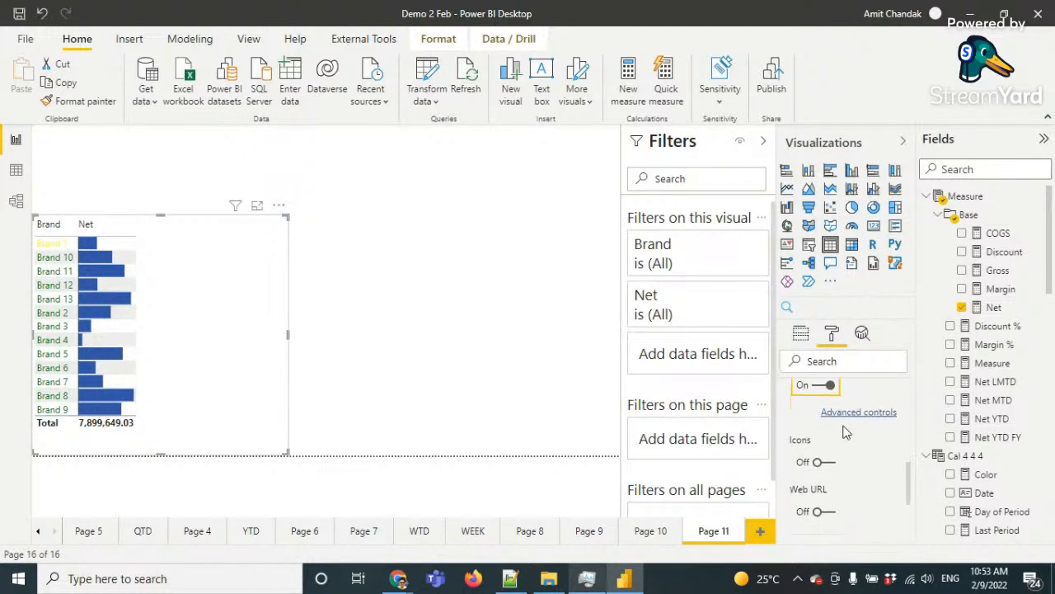
{"action": "left_click", "coordinate": [823, 460]}
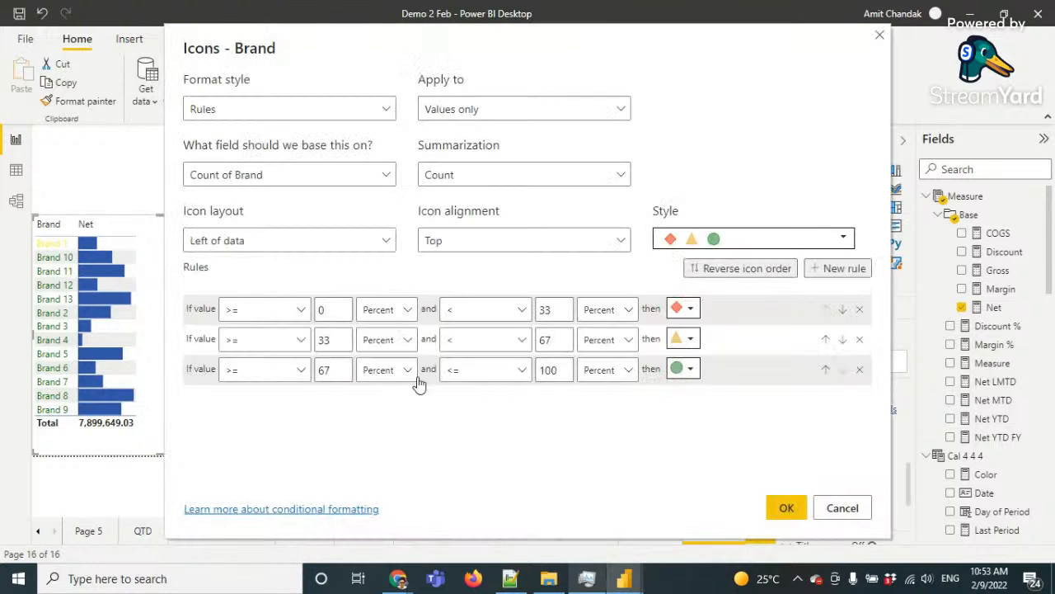
{"action": "left_click", "coordinate": [290, 177]}
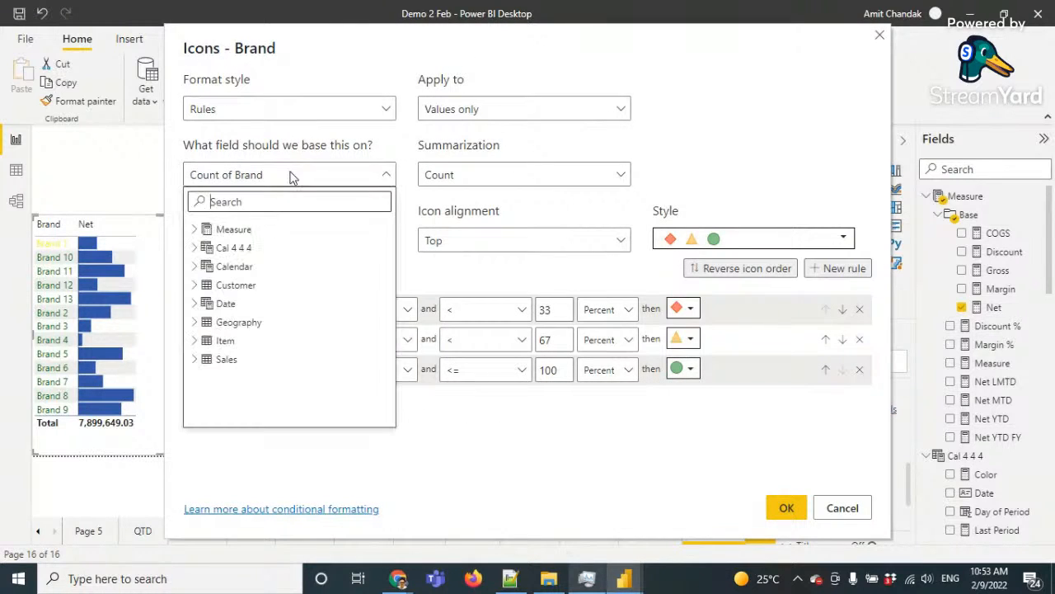
{"action": "left_click", "coordinate": [194, 229]}
{"action": "scroll", "coordinate": [241, 330], "scroll_direction": "down", "scroll_amount": 1}
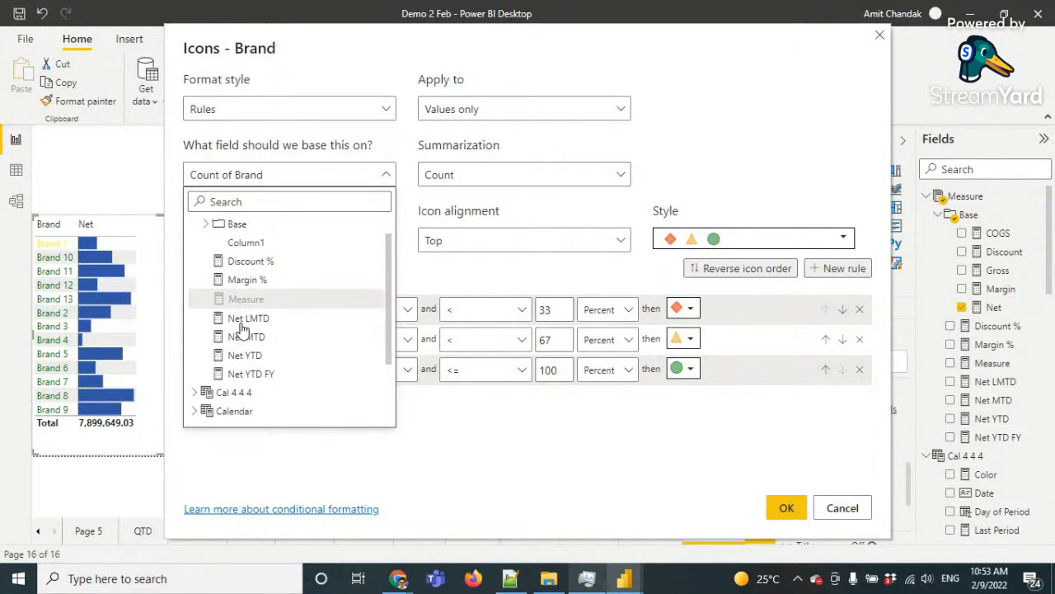
{"action": "scroll", "coordinate": [239, 280], "scroll_direction": "up", "scroll_amount": 1}
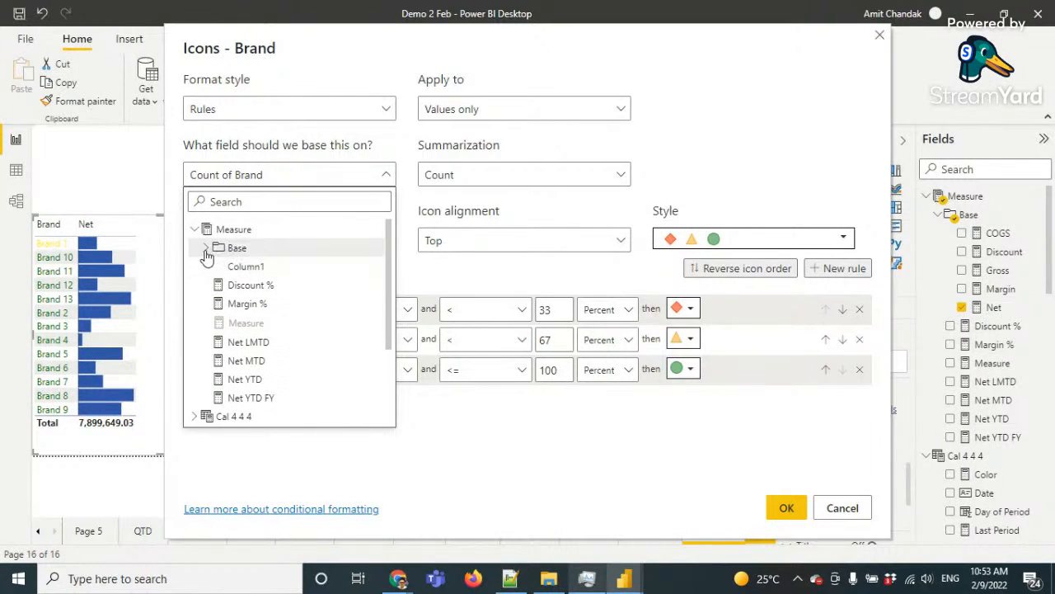
{"action": "left_click", "coordinate": [206, 248]}
{"action": "left_click", "coordinate": [243, 341]}
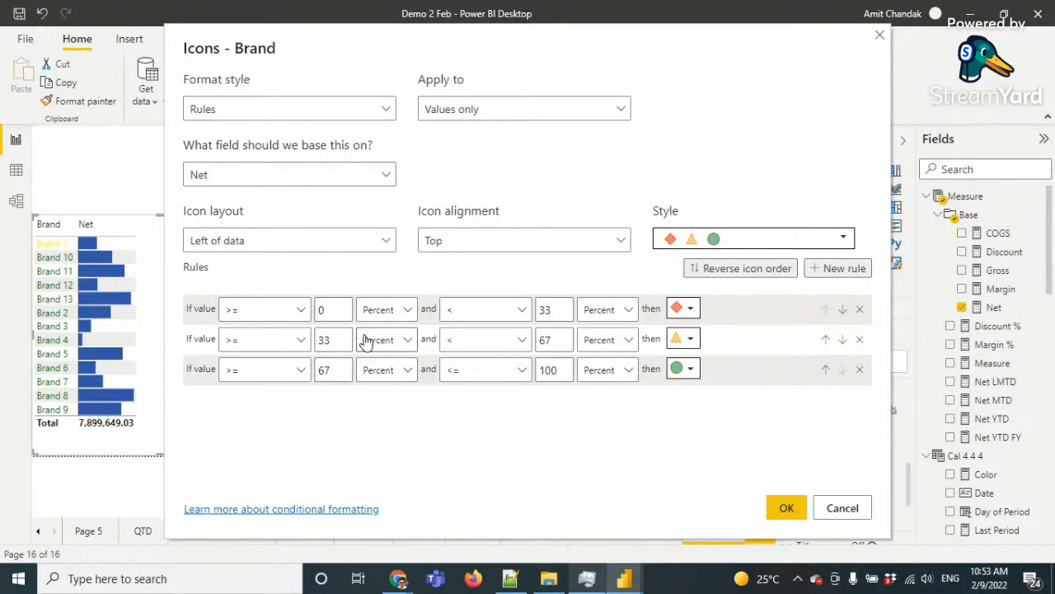
{"action": "left_click", "coordinate": [787, 509]}
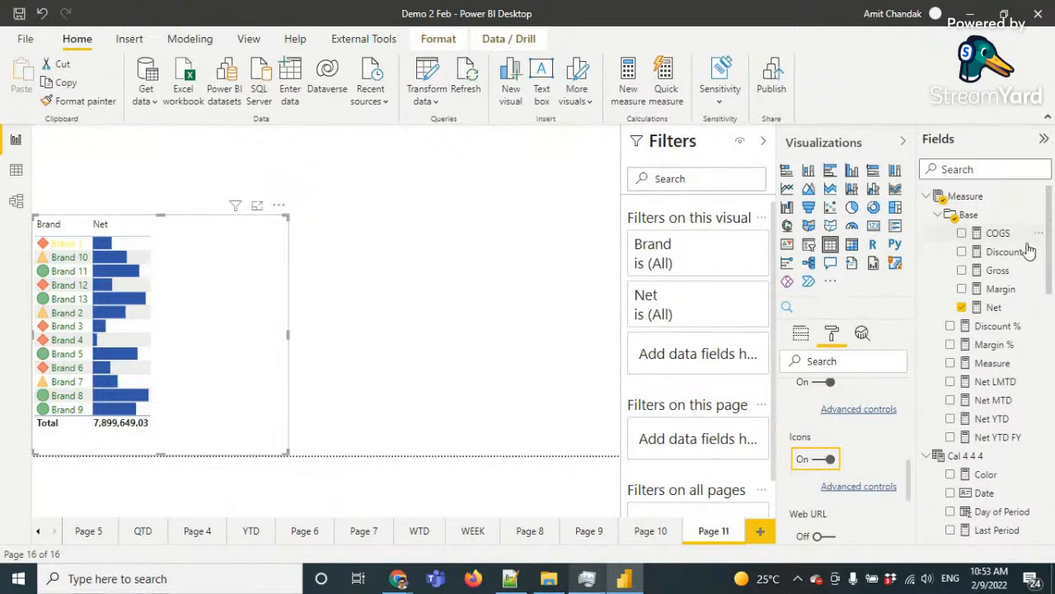
Add the Net measure to the Brand table a second time and remove the duplicate column again
{"action": "left_click_drag", "start_coordinate": [994, 307], "coordinate": [242, 295]}
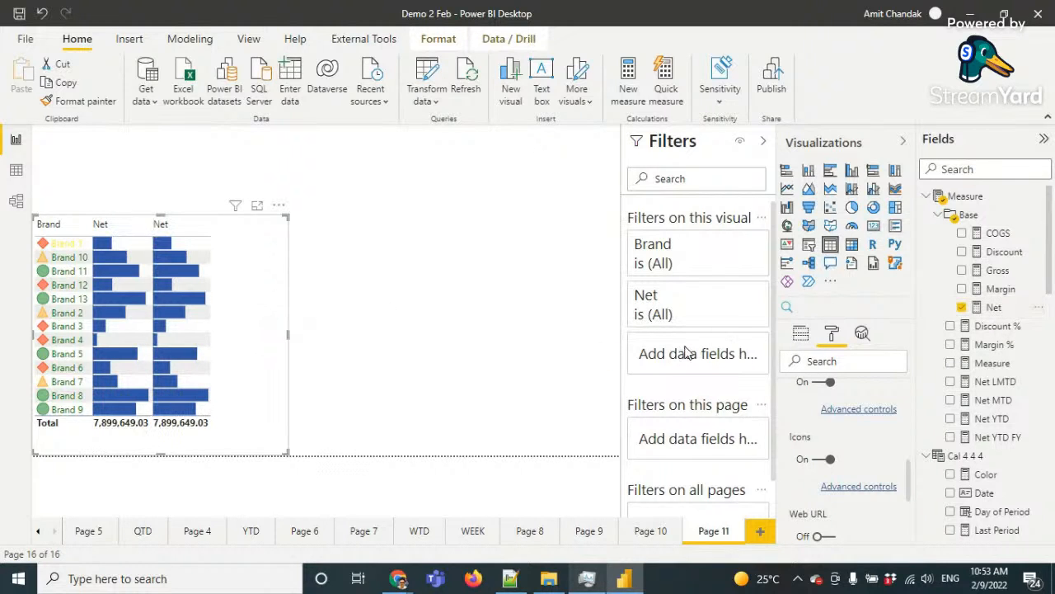
{"action": "left_click", "coordinate": [805, 333]}
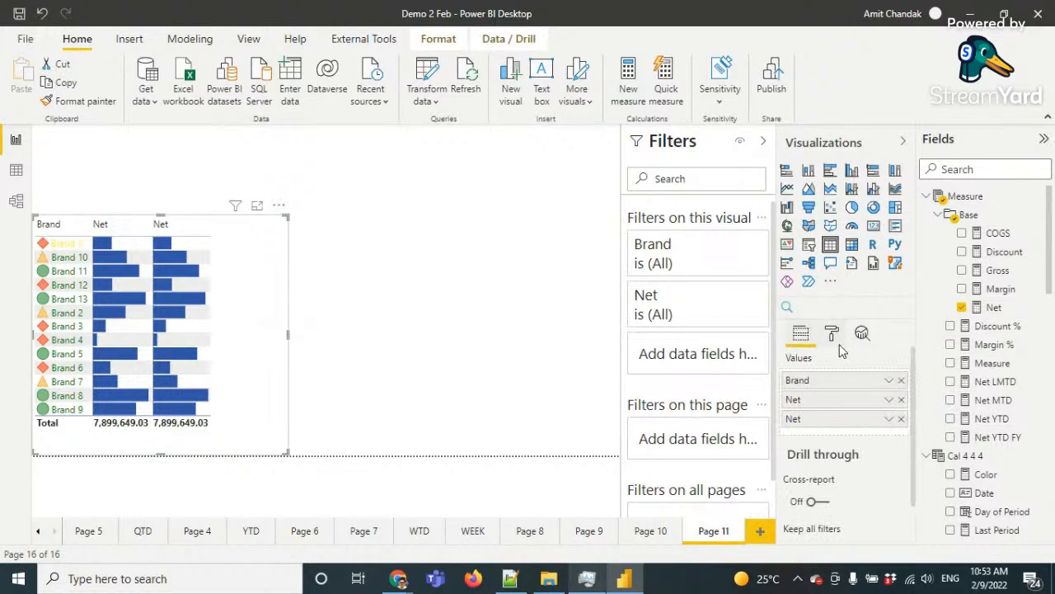
{"action": "left_click", "coordinate": [901, 419]}
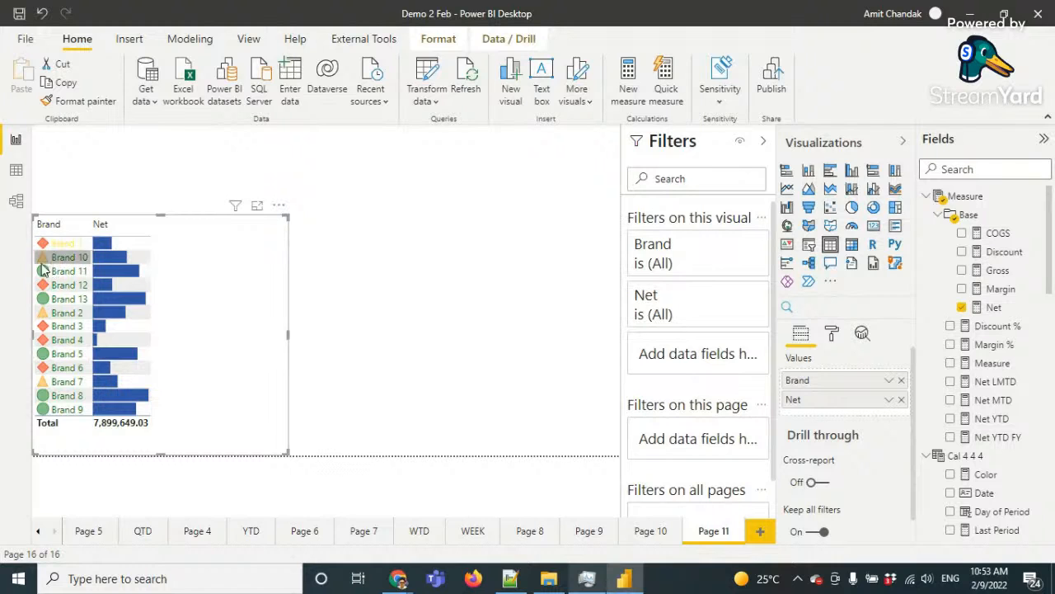
Open the advanced icon settings in the Brand column's conditional formatting
{"action": "left_click", "coordinate": [832, 334]}
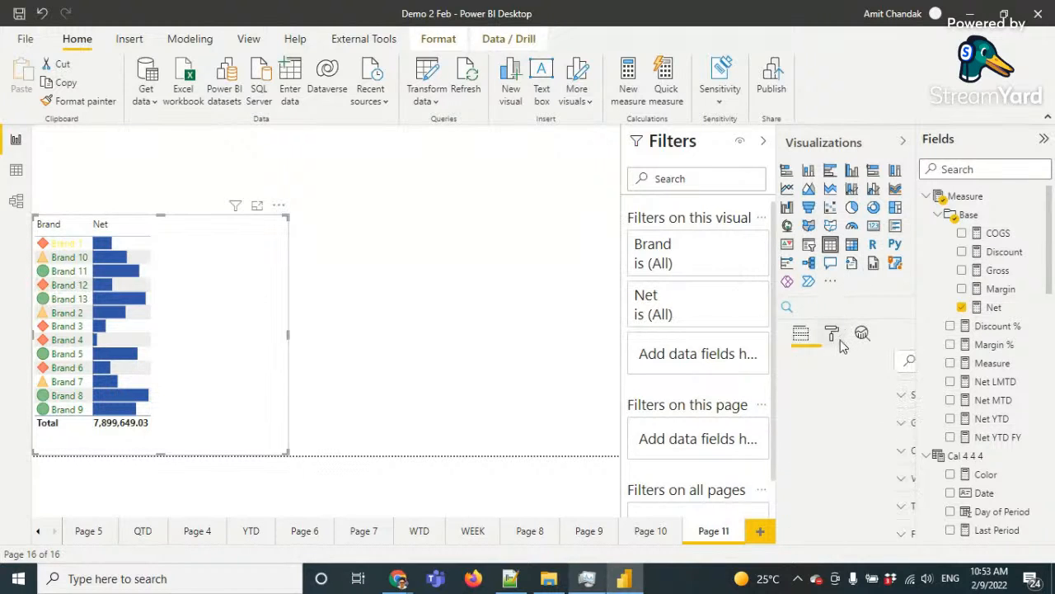
{"action": "scroll", "coordinate": [837, 422], "scroll_direction": "down", "scroll_amount": 2}
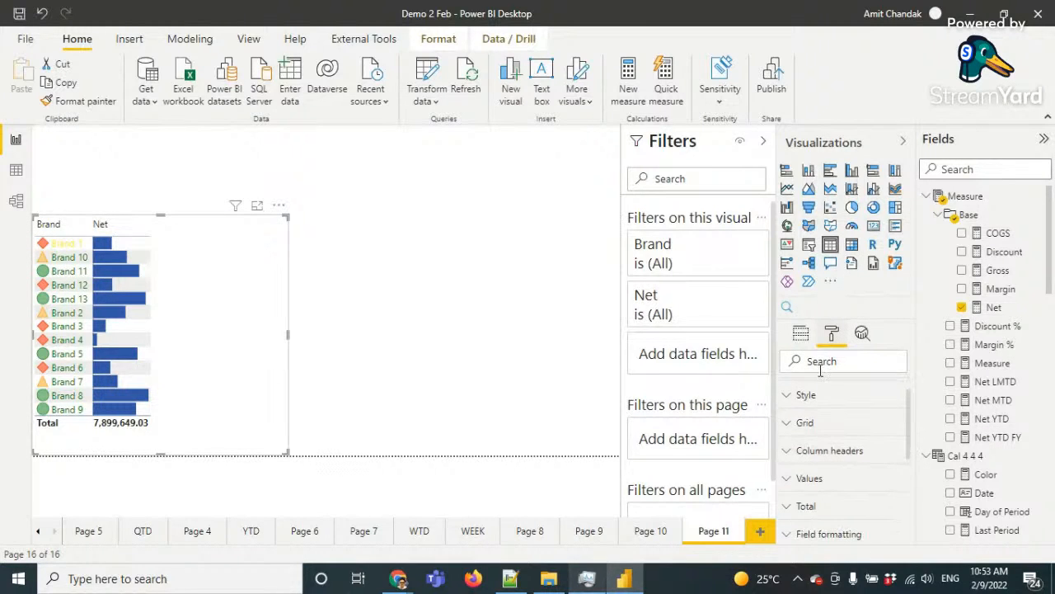
{"action": "scroll", "coordinate": [837, 423], "scroll_direction": "down", "scroll_amount": 3}
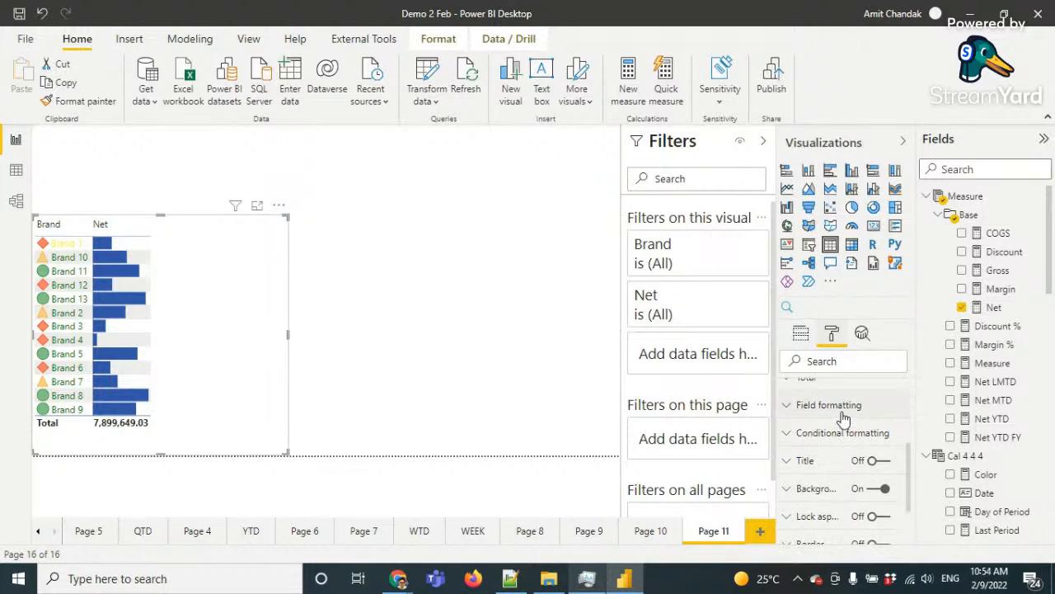
{"action": "left_click", "coordinate": [839, 434]}
{"action": "scroll", "coordinate": [846, 428], "scroll_direction": "down", "scroll_amount": 4}
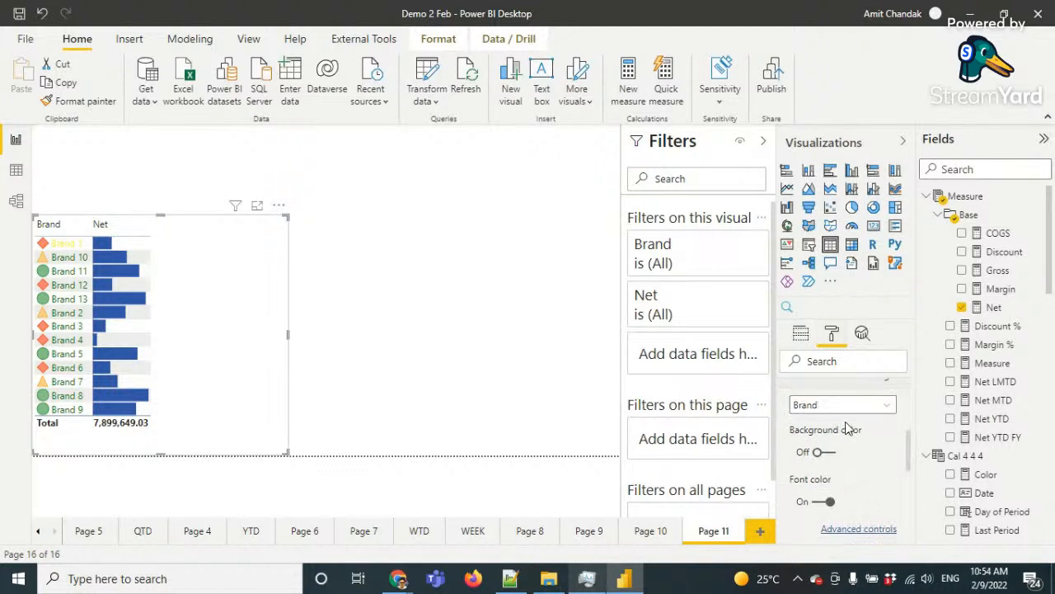
{"action": "scroll", "coordinate": [845, 427], "scroll_direction": "down", "scroll_amount": 3}
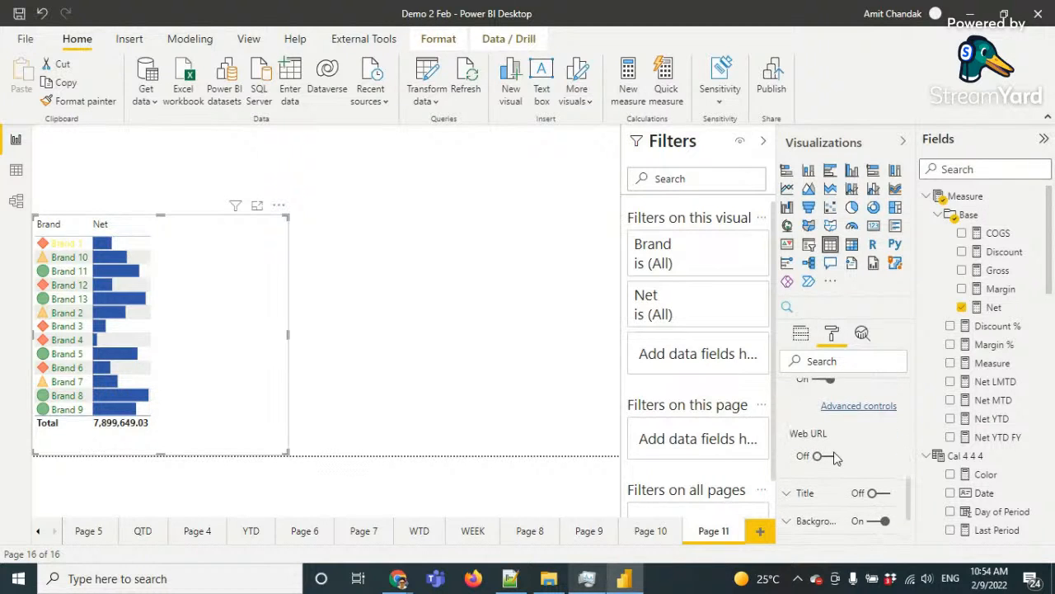
{"action": "scroll", "coordinate": [837, 446], "scroll_direction": "up", "scroll_amount": 1}
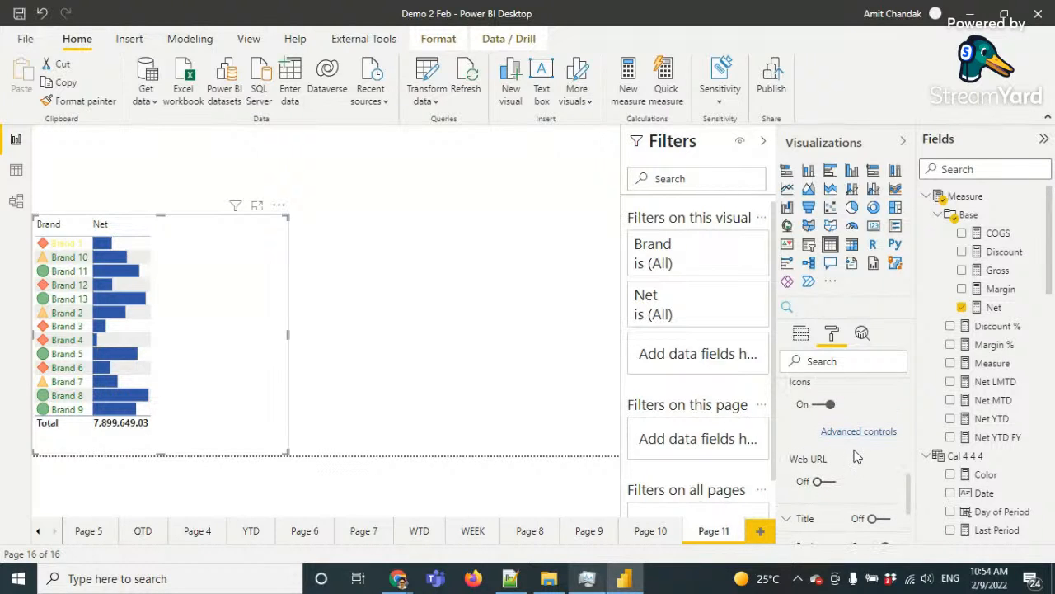
{"action": "left_click", "coordinate": [854, 437]}
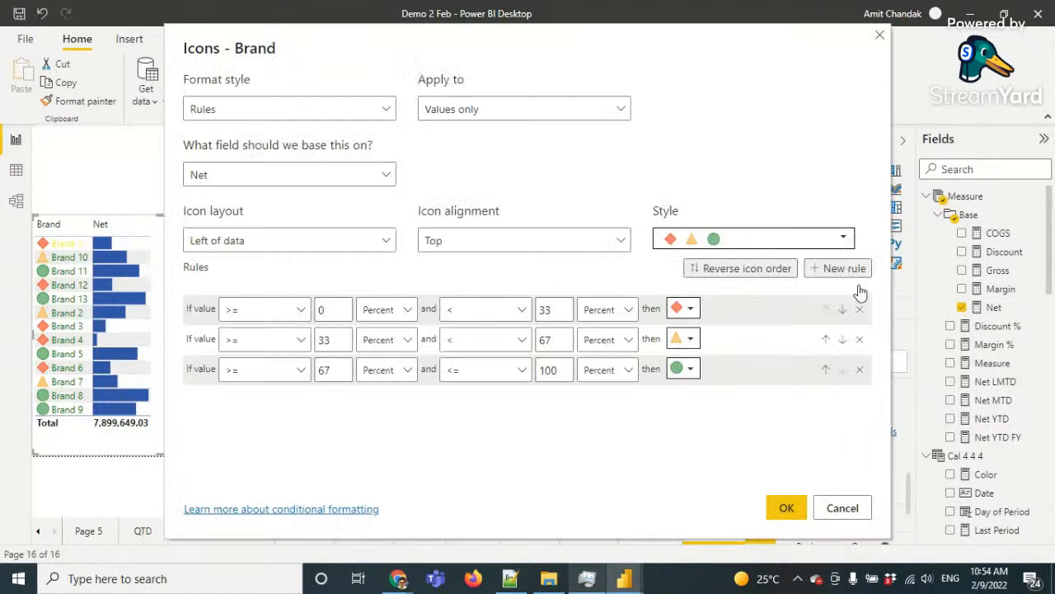
Apply the five-level grey signal-bar icon style to the Brand column and sort the table by Net in descending order
{"action": "left_click", "coordinate": [696, 245]}
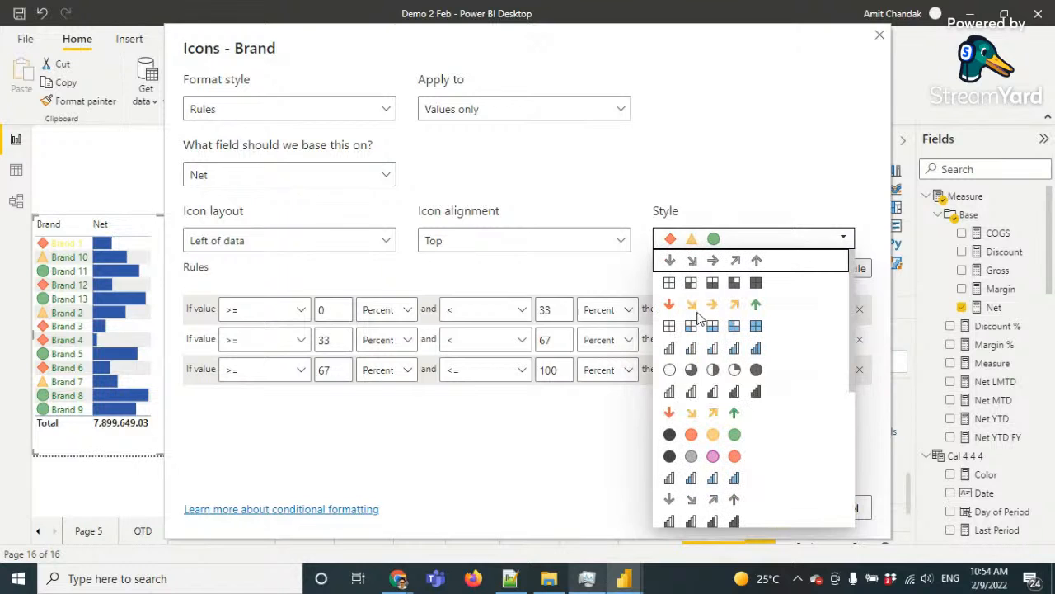
{"action": "left_click", "coordinate": [691, 371]}
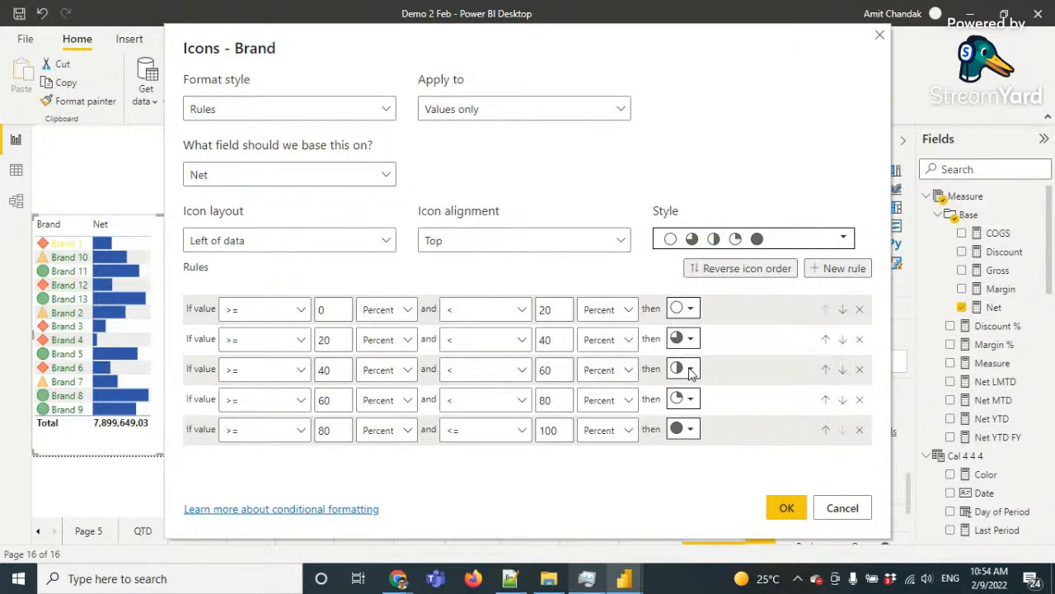
{"action": "left_click", "coordinate": [714, 240]}
{"action": "scroll", "coordinate": [716, 388], "scroll_direction": "down", "scroll_amount": 5}
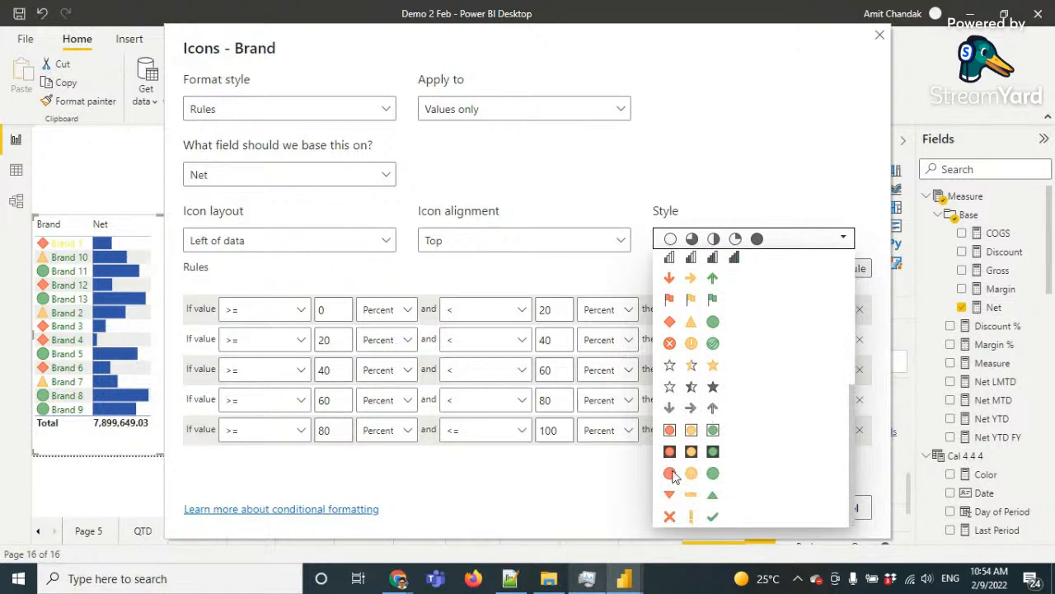
{"action": "scroll", "coordinate": [736, 396], "scroll_direction": "up", "scroll_amount": 1}
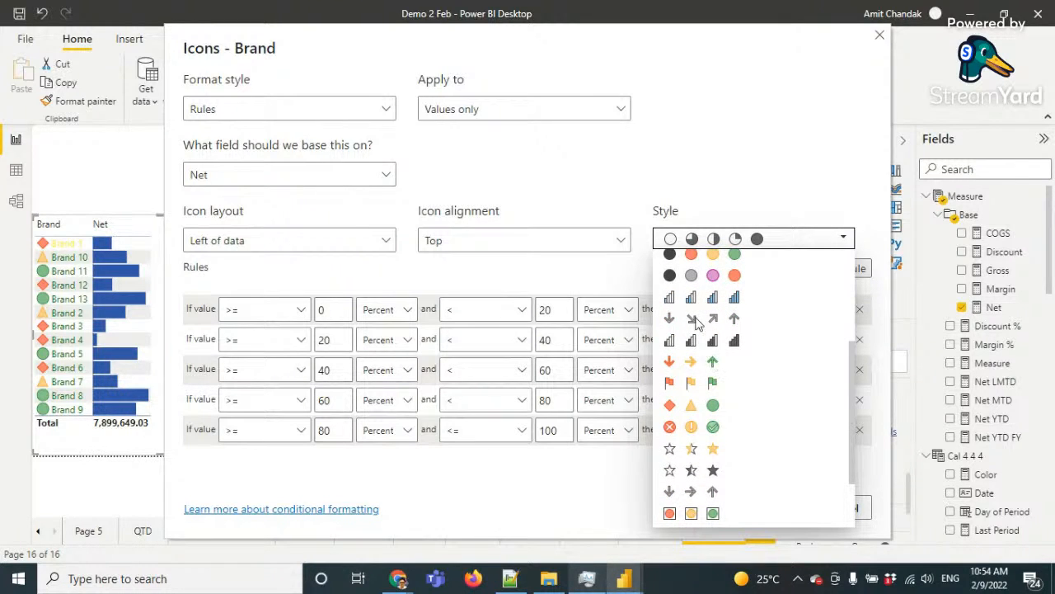
{"action": "scroll", "coordinate": [701, 321], "scroll_direction": "up", "scroll_amount": 1}
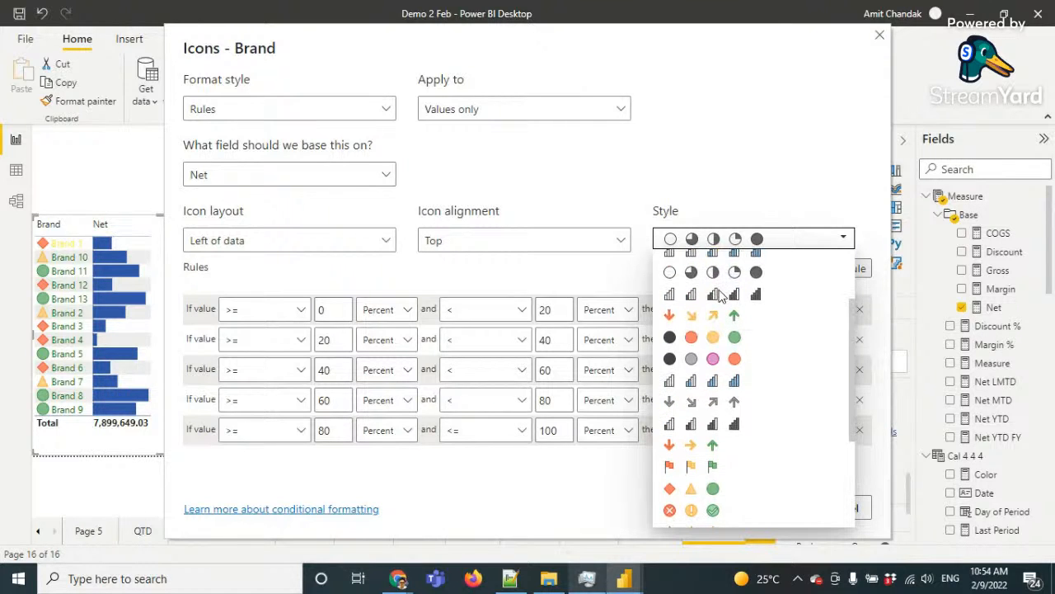
{"action": "left_click", "coordinate": [722, 295]}
{"action": "left_click", "coordinate": [785, 507]}
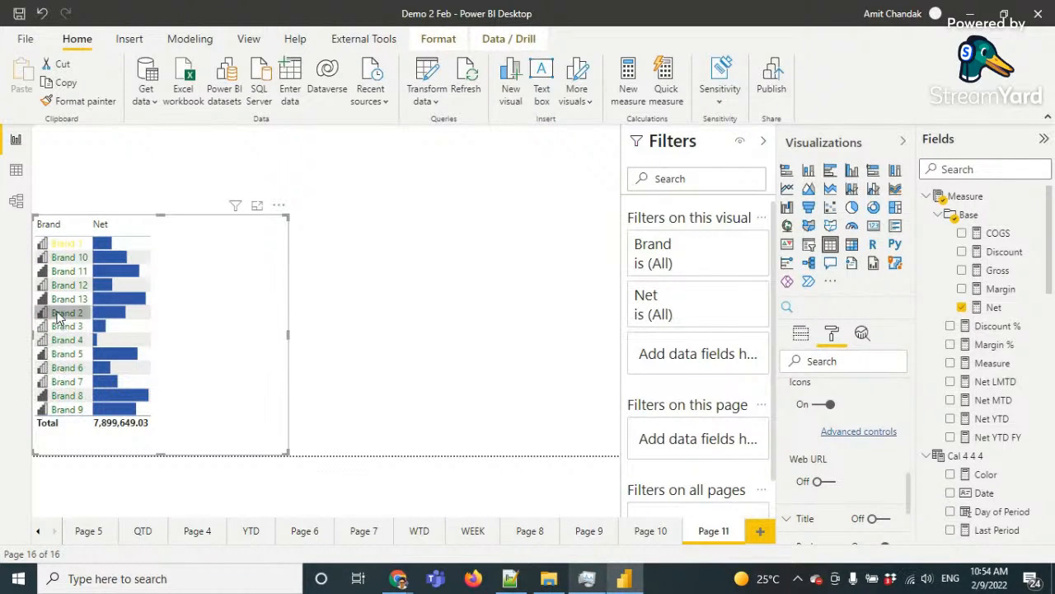
{"action": "left_click", "coordinate": [113, 233]}
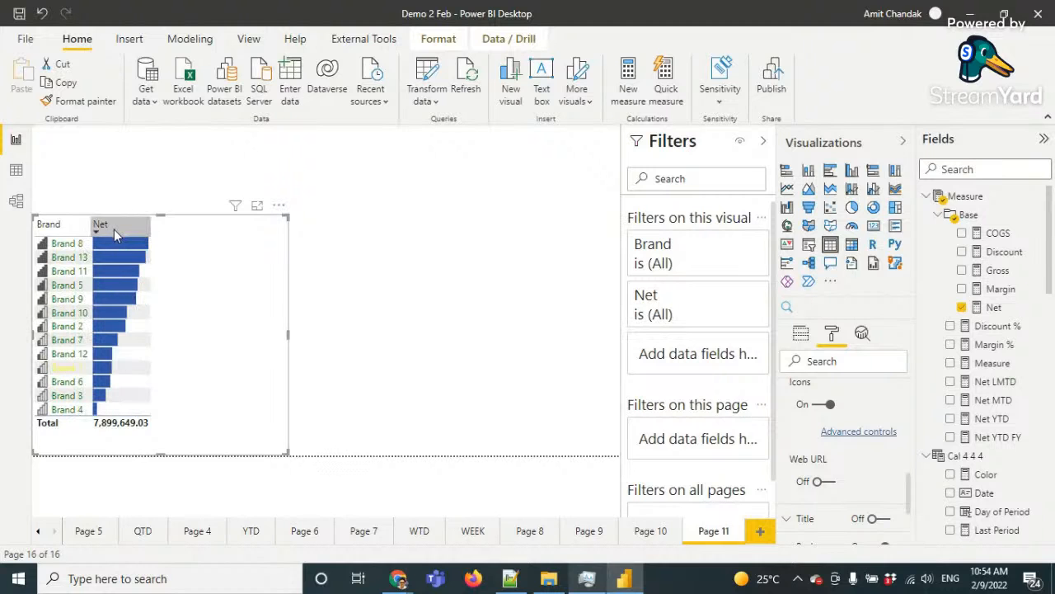
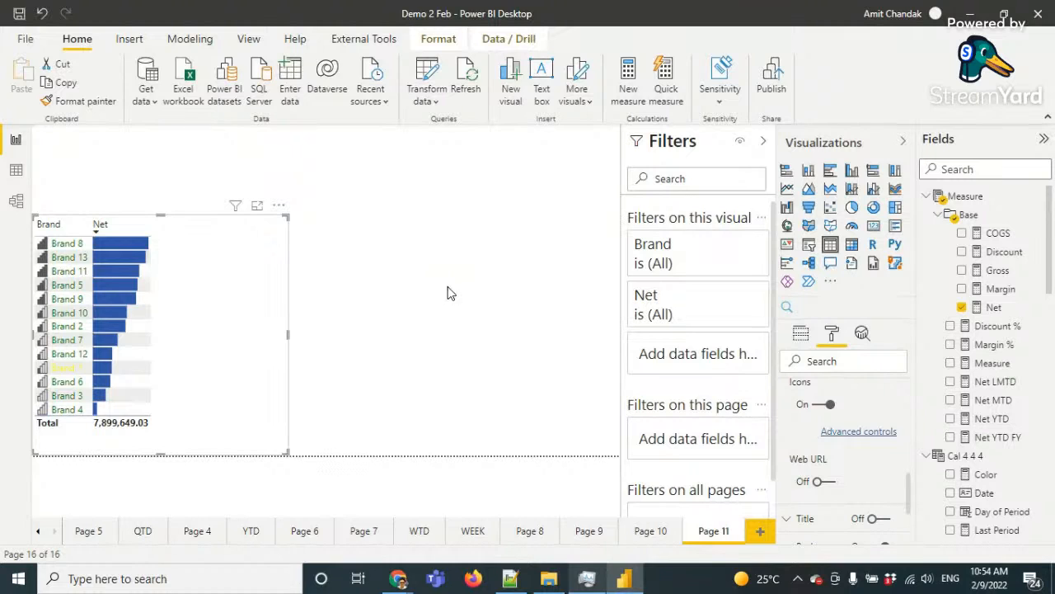
Check the live-stream comments in StreamYard in Chrome and return to the Demo 2 Feb report in Power BI Desktop
{"action": "left_click", "coordinate": [398, 579]}
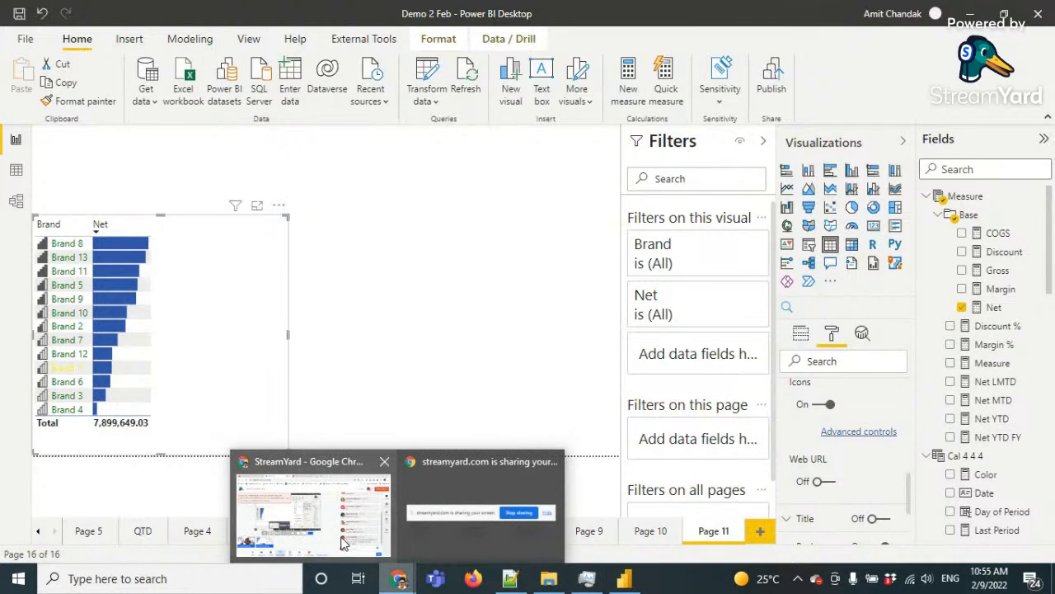
{"action": "left_click", "coordinate": [342, 545]}
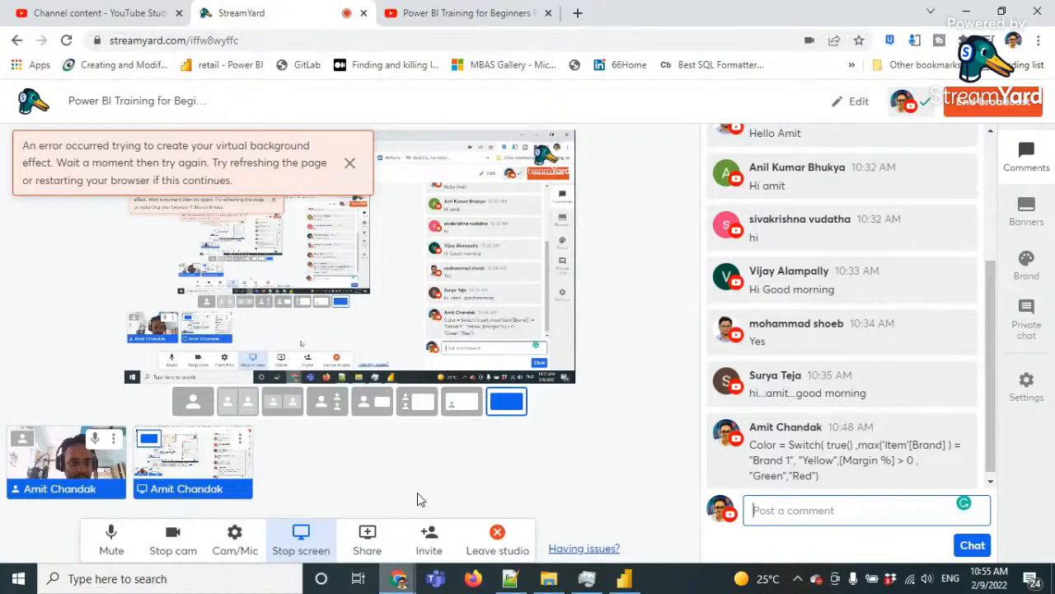
{"action": "left_click", "coordinate": [585, 458]}
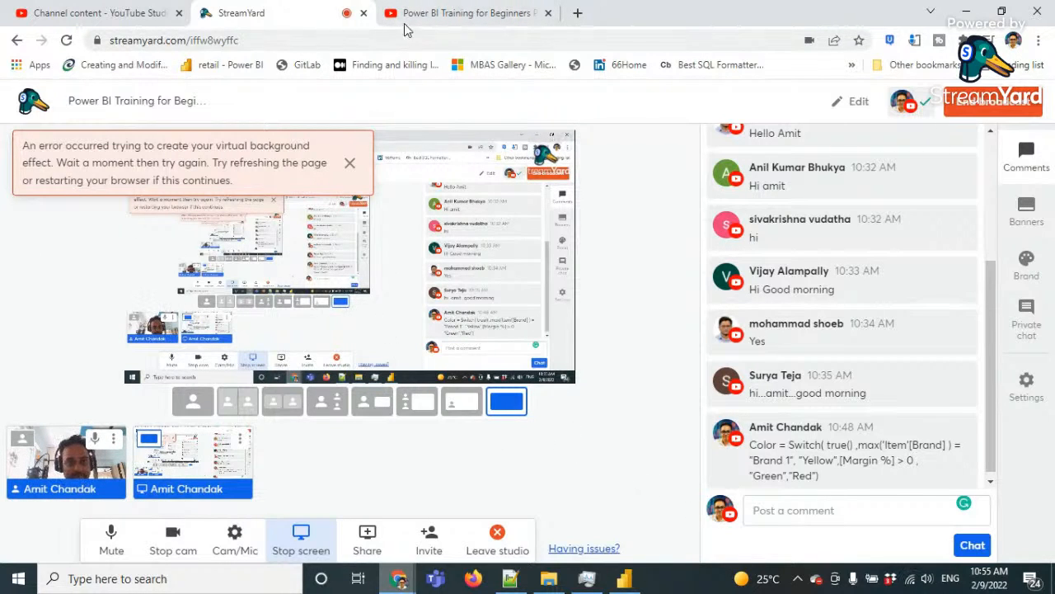
{"action": "left_click", "coordinate": [625, 578]}
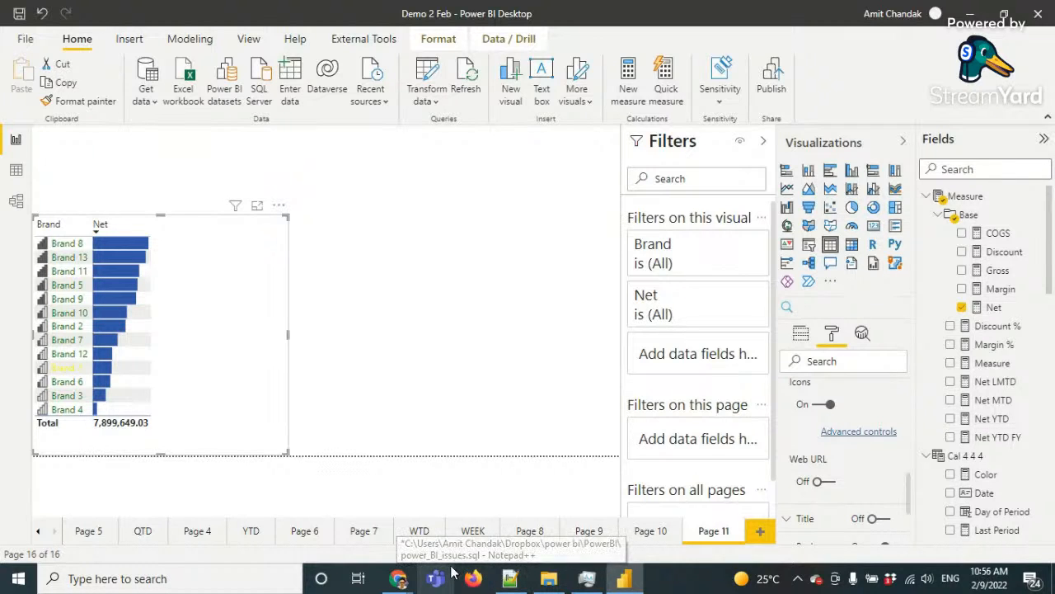
{"action": "mouse_move", "coordinate": [398, 578]}
{"action": "left_click", "coordinate": [330, 547]}
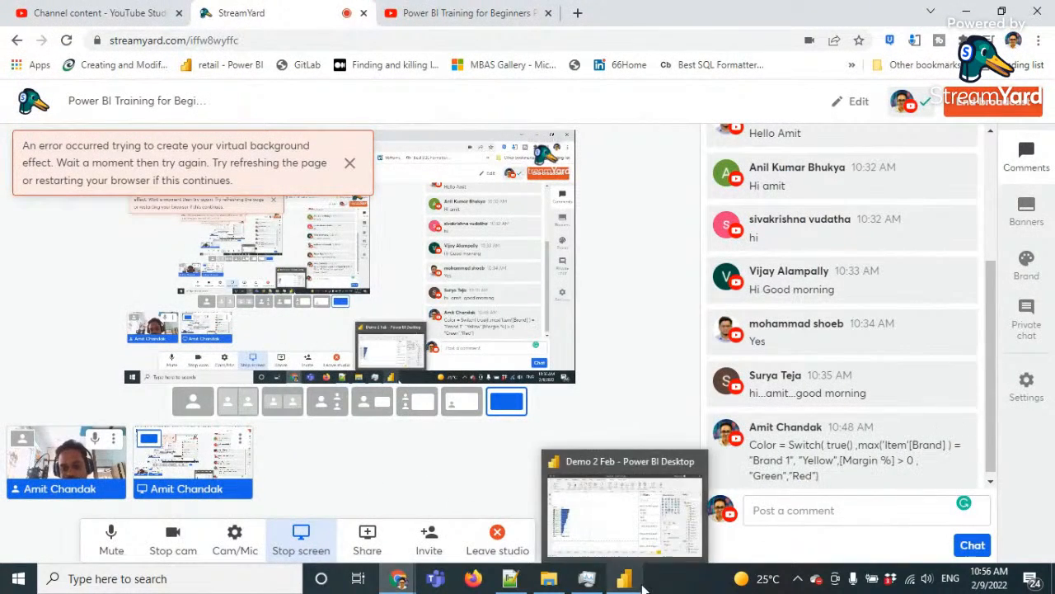
{"action": "left_click", "coordinate": [637, 584]}
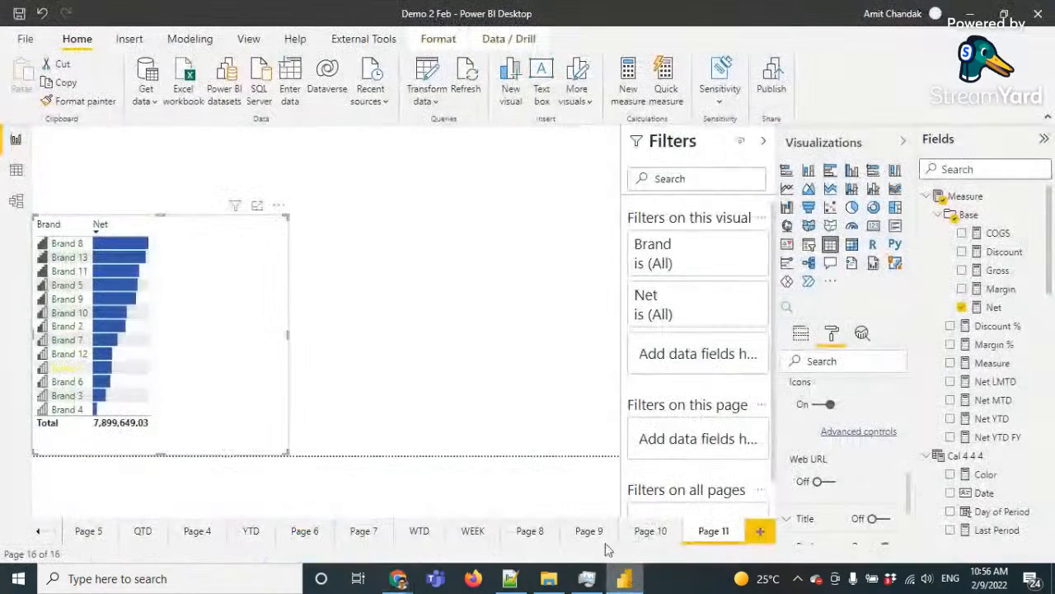
Add a new report page with a matrix visual and enlarge the matrix to fill most of the canvas
{"action": "left_click", "coordinate": [761, 532]}
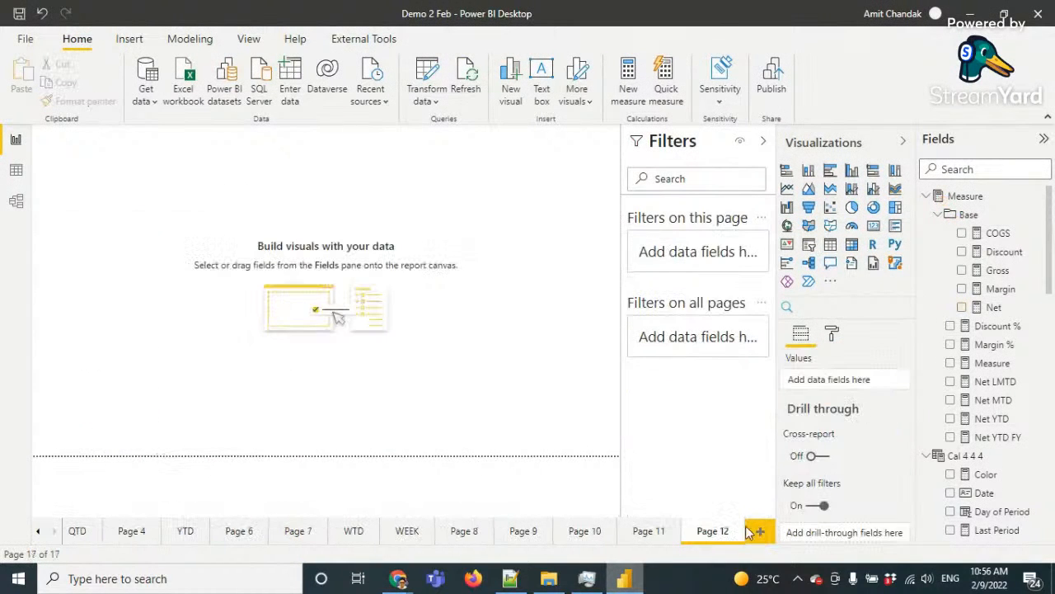
{"action": "left_click", "coordinate": [855, 244]}
{"action": "left_click_drag", "start_coordinate": [90, 240], "coordinate": [81, 288]}
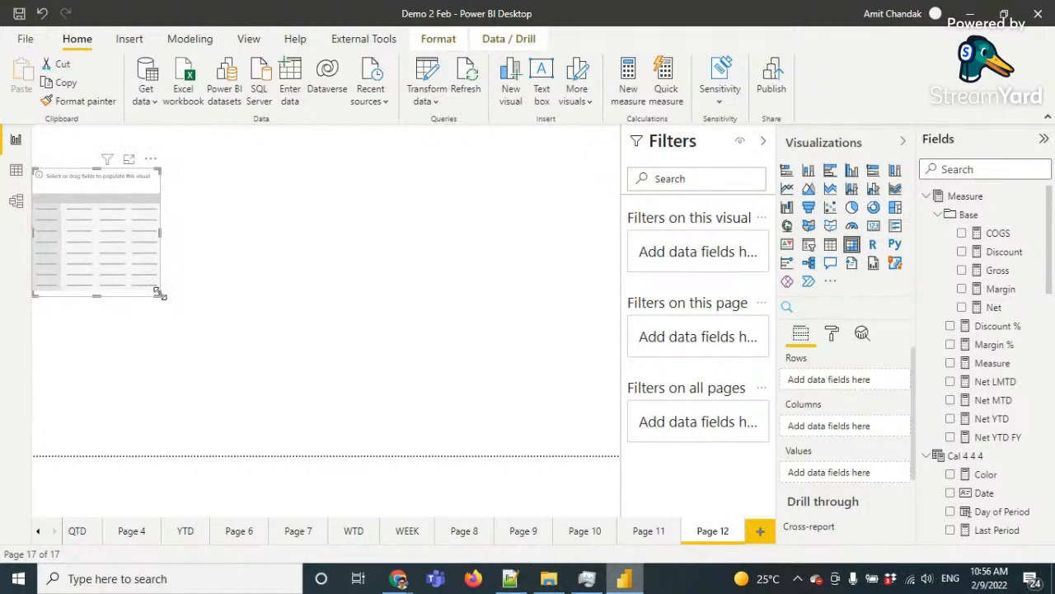
{"action": "left_click_drag", "start_coordinate": [159, 293], "coordinate": [506, 450]}
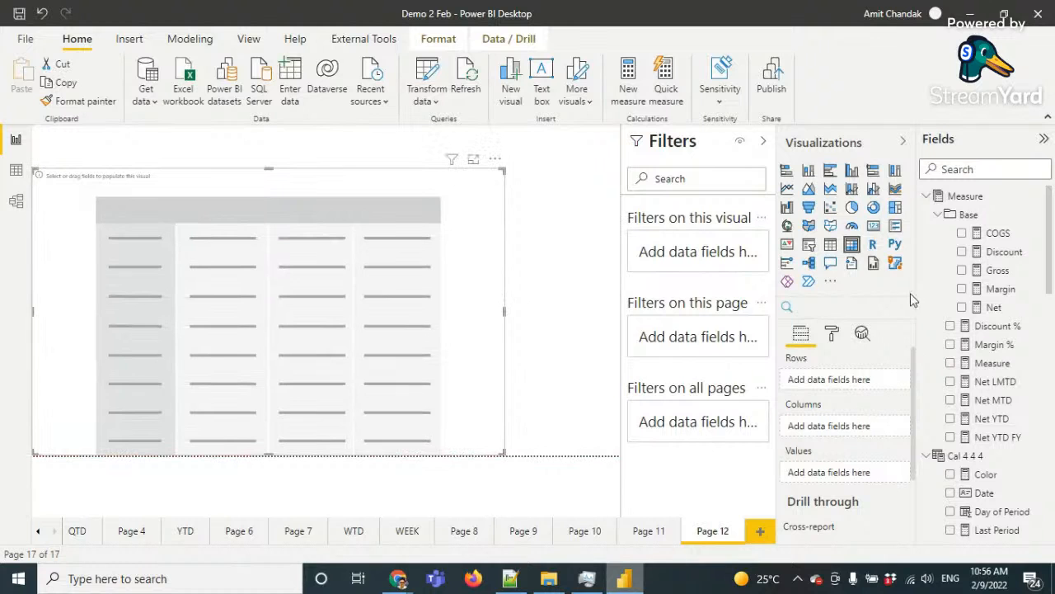
Fill the matrix with Brand from the Item table as rows and the Net measure from the Base folder as values
{"action": "left_click", "coordinate": [926, 196]}
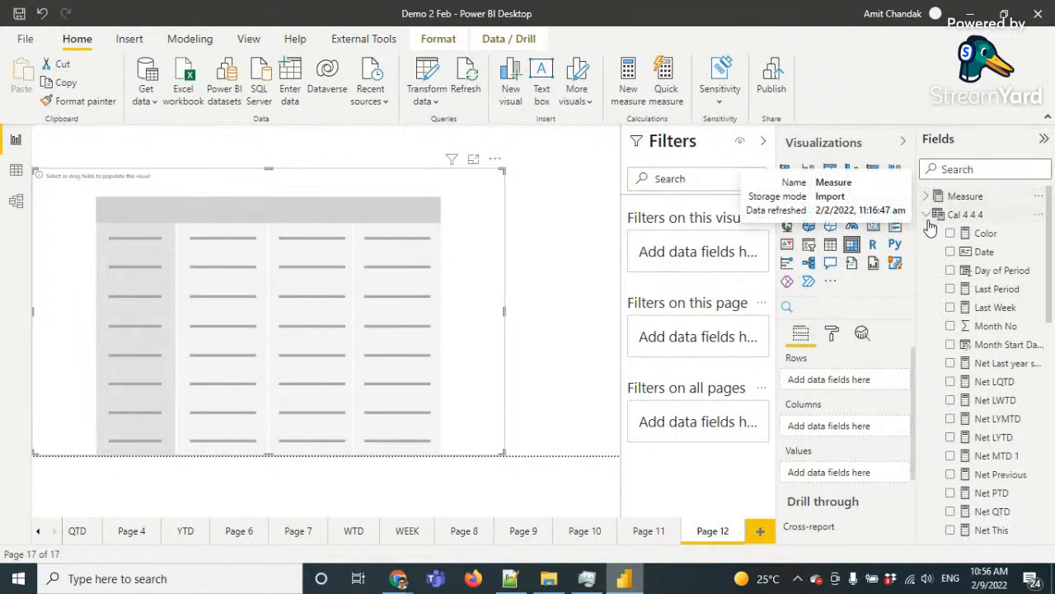
{"action": "left_click", "coordinate": [927, 214]}
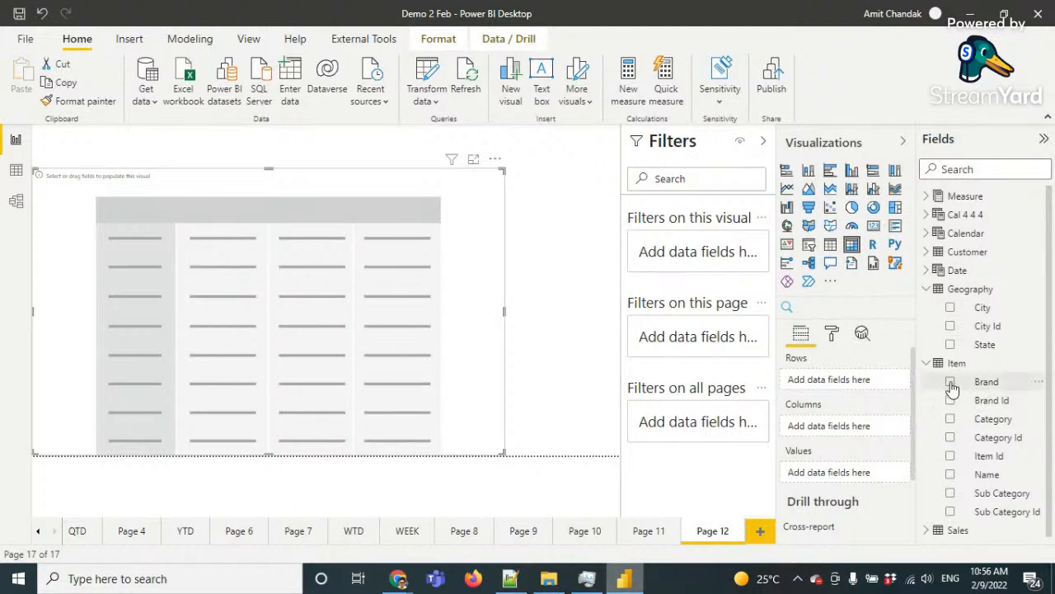
{"action": "left_click_drag", "start_coordinate": [953, 382], "coordinate": [841, 384]}
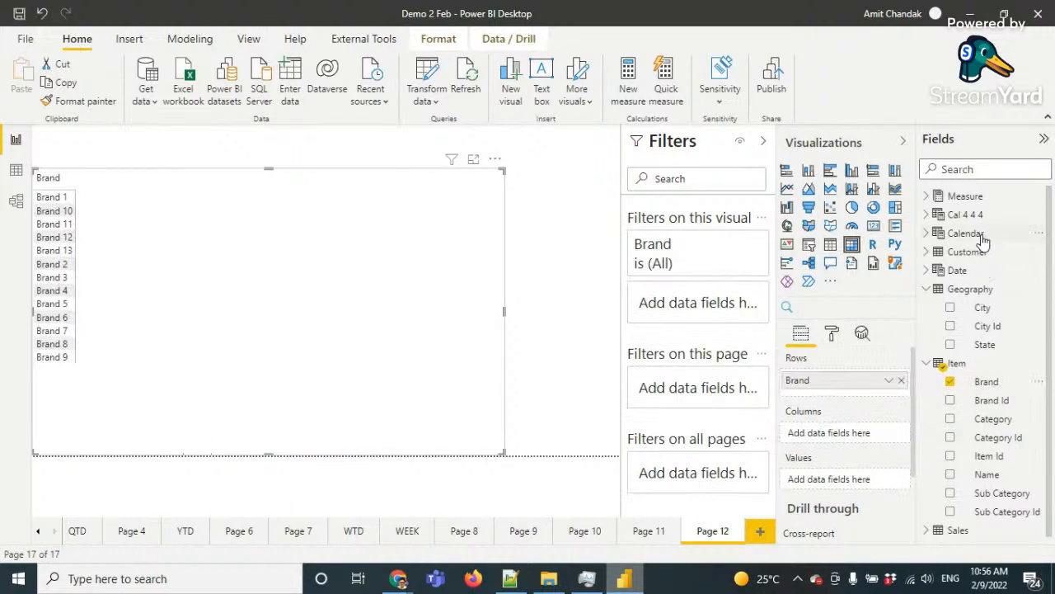
{"action": "left_click", "coordinate": [928, 196]}
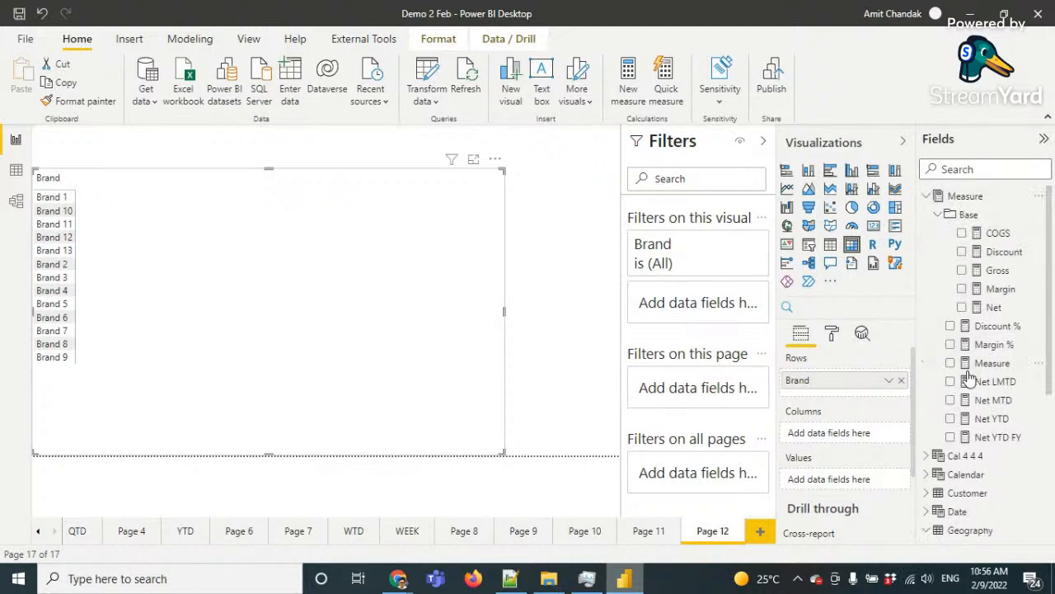
{"action": "left_click_drag", "start_coordinate": [994, 307], "coordinate": [859, 486]}
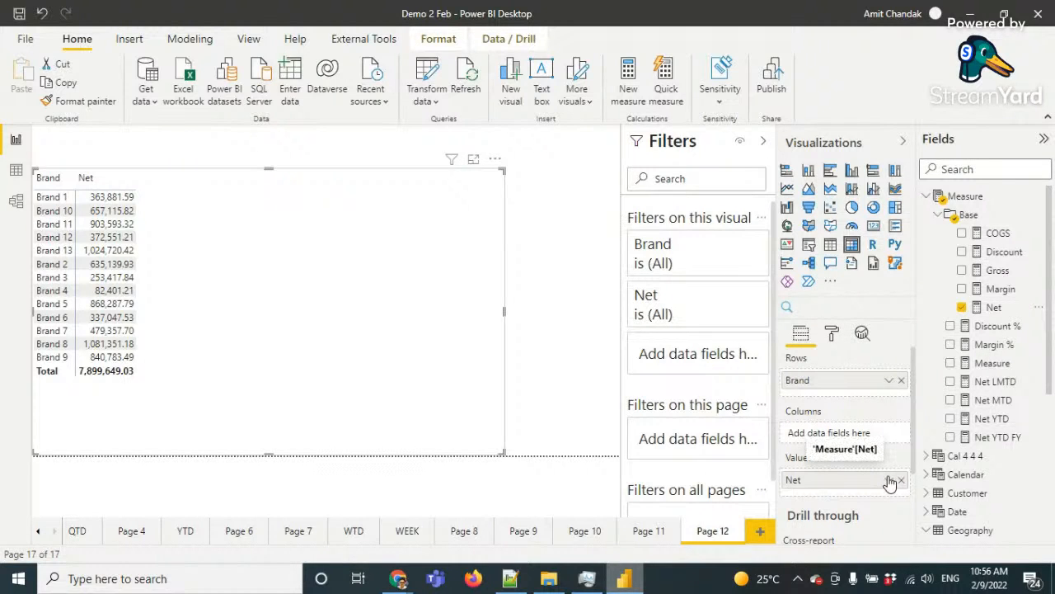
Add the Qty field from the Sales table to the Brand and Net table on Page 11 and view its aggregation options
{"action": "left_click", "coordinate": [649, 530]}
{"action": "left_click", "coordinate": [255, 264]}
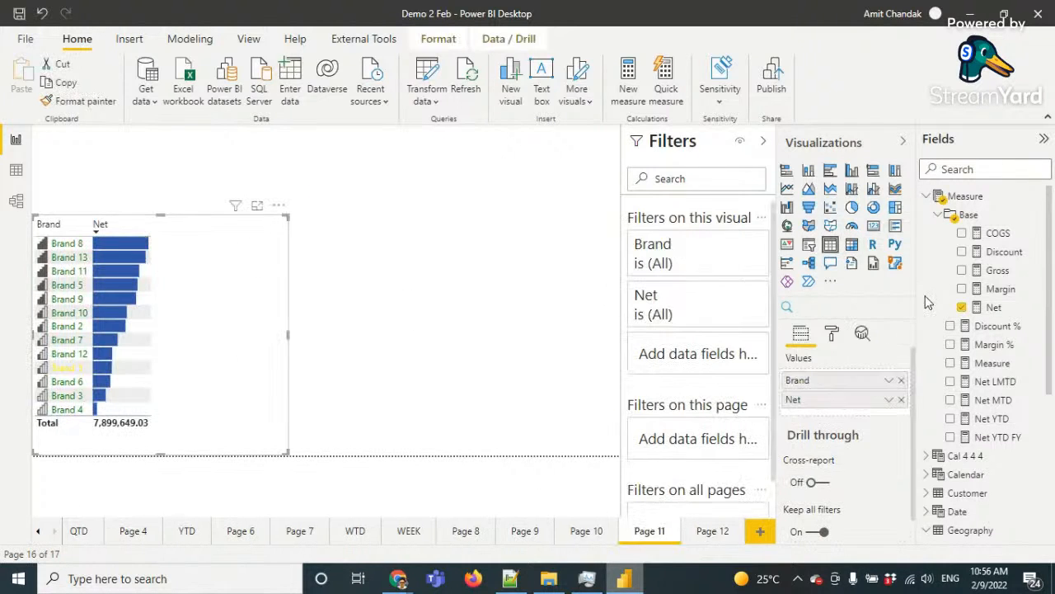
{"action": "scroll", "coordinate": [992, 349], "scroll_direction": "down", "scroll_amount": 5}
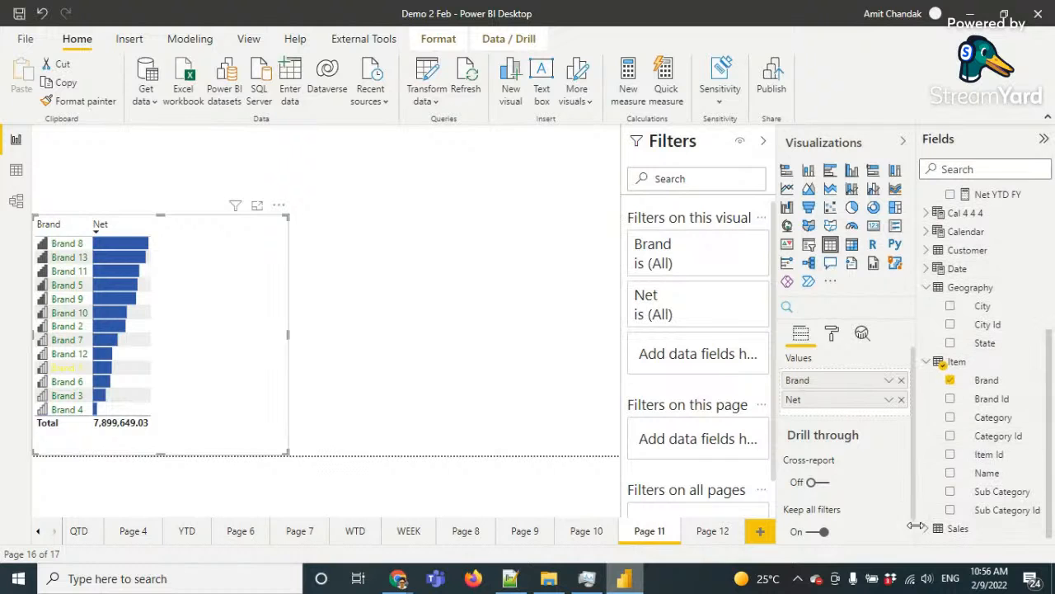
{"action": "scroll", "coordinate": [982, 400], "scroll_direction": "down", "scroll_amount": 4}
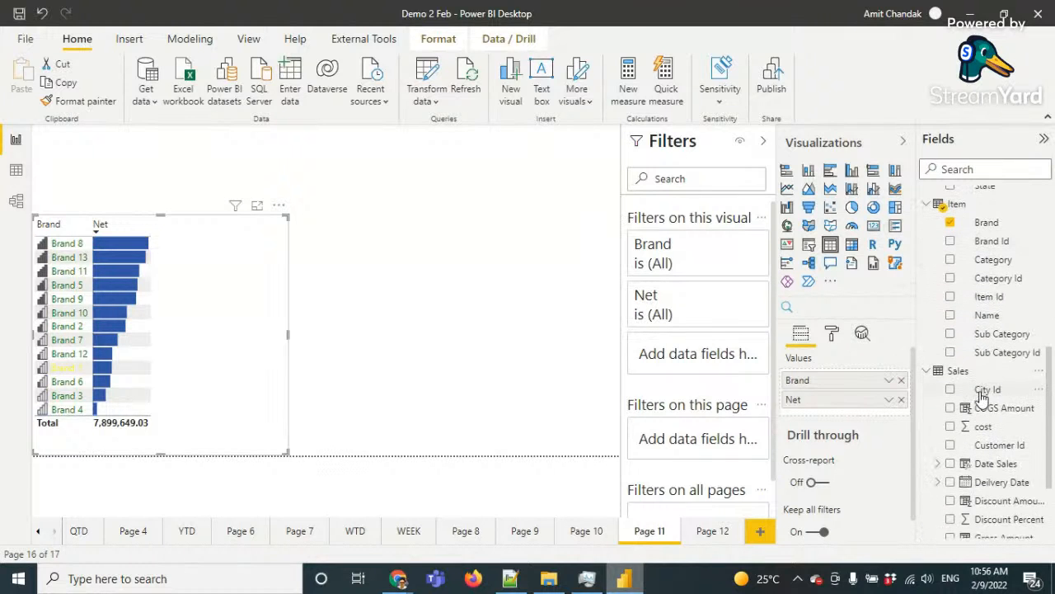
{"action": "scroll", "coordinate": [981, 397], "scroll_direction": "down", "scroll_amount": 3}
{"action": "left_click_drag", "start_coordinate": [984, 505], "coordinate": [861, 414]}
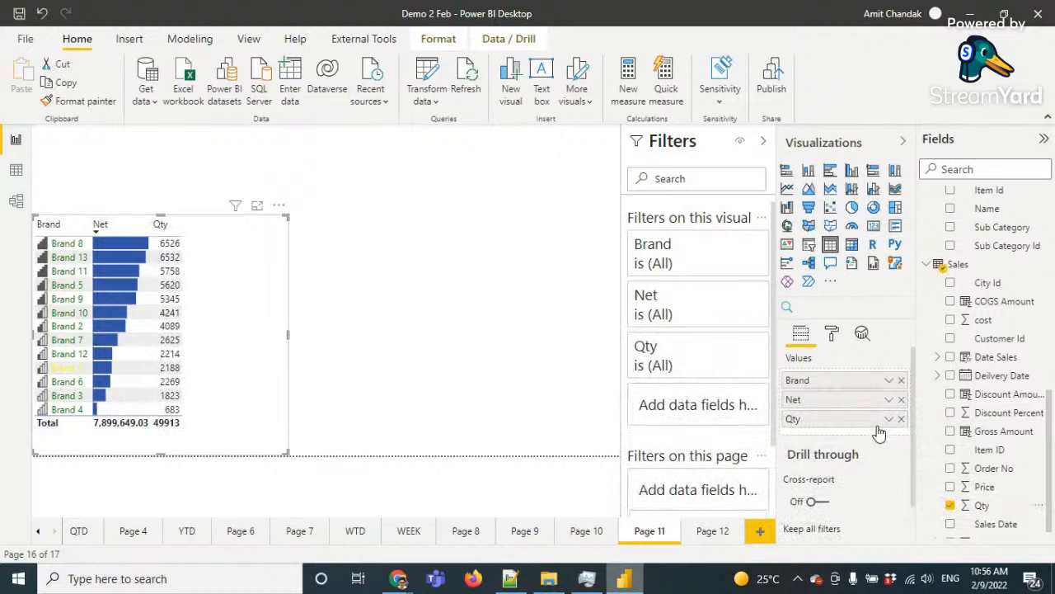
{"action": "left_click", "coordinate": [891, 421]}
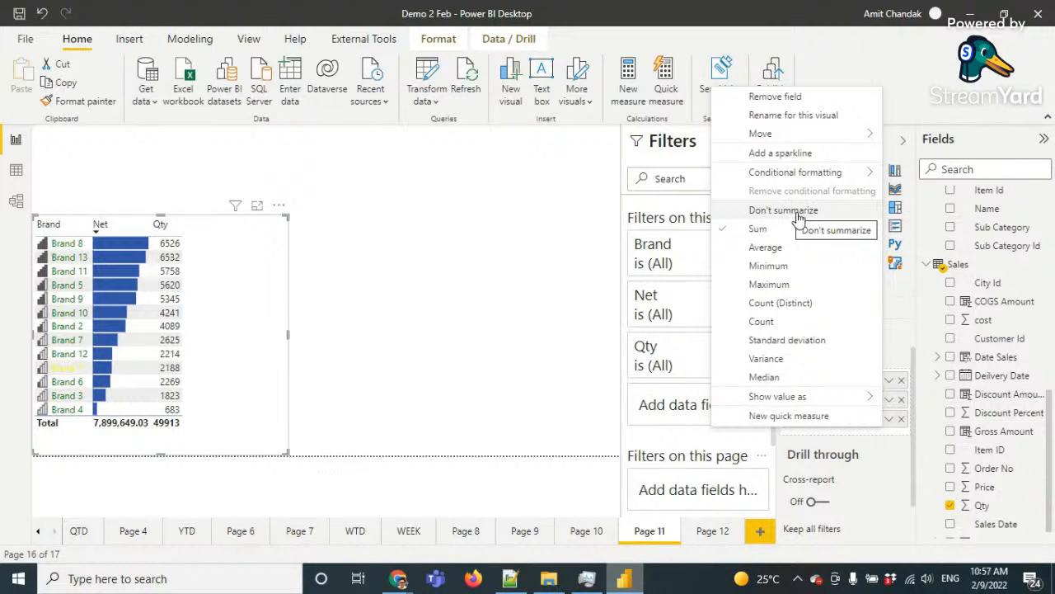
{"action": "left_click", "coordinate": [507, 253]}
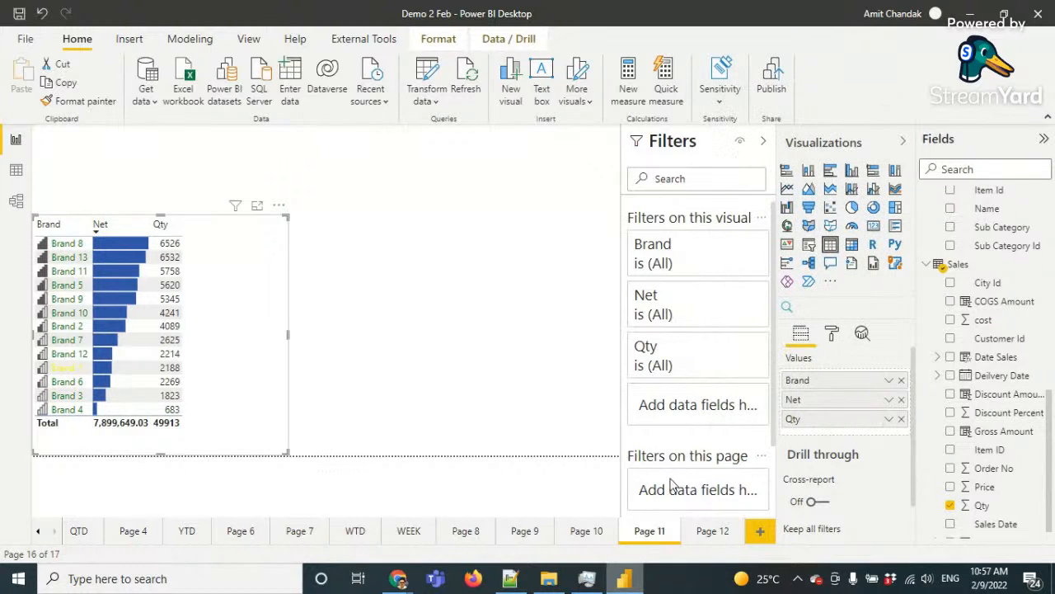
Temporarily add Qty from the Sales table to the Page 12 matrix values to view its aggregation options, then remove it
{"action": "left_click", "coordinate": [706, 532]}
{"action": "left_click", "coordinate": [407, 356]}
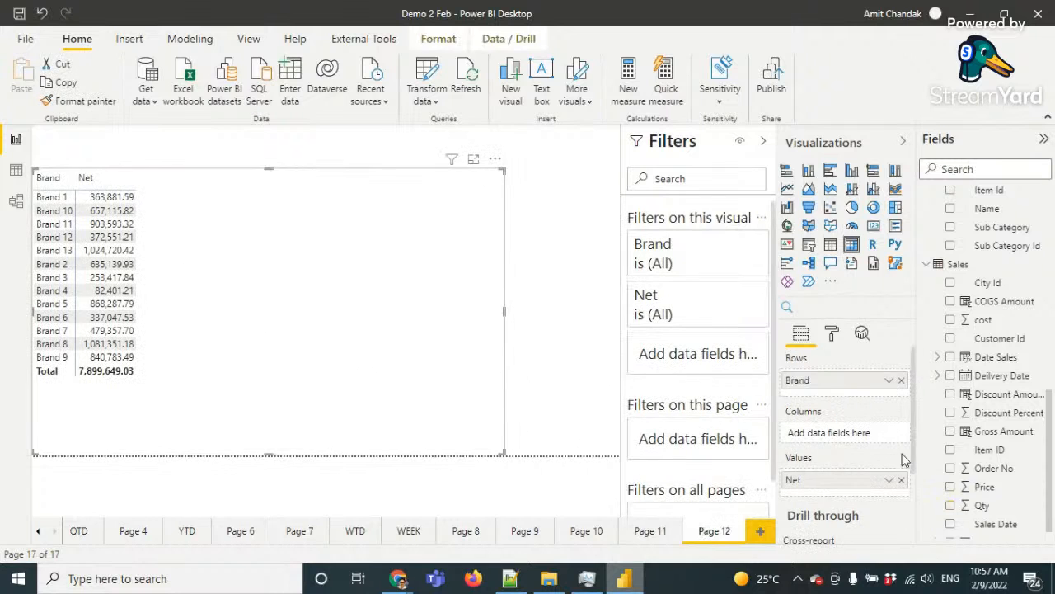
{"action": "left_click_drag", "start_coordinate": [981, 505], "coordinate": [866, 498]}
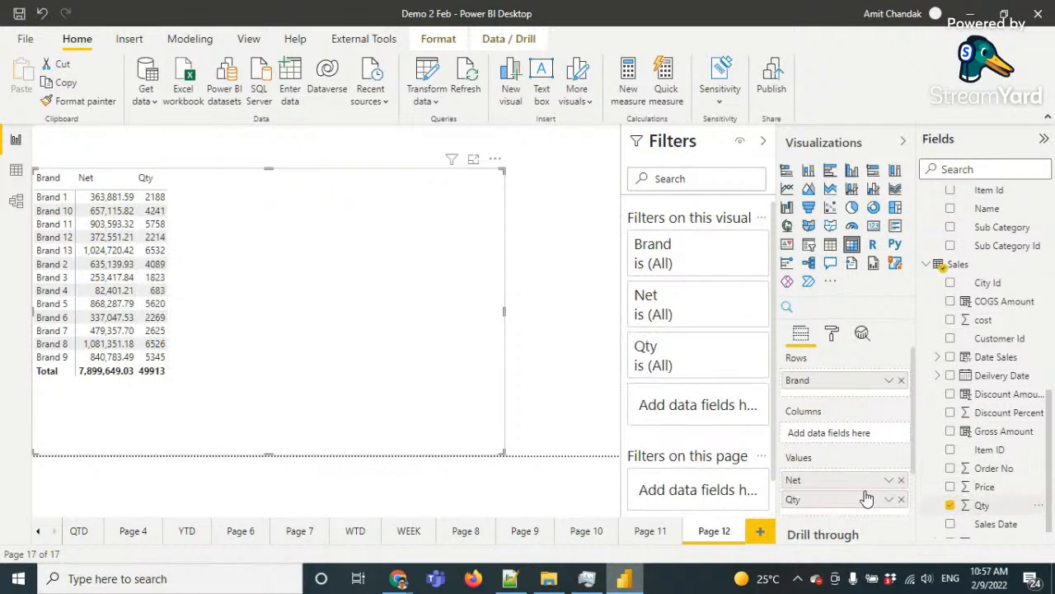
{"action": "left_click", "coordinate": [889, 498]}
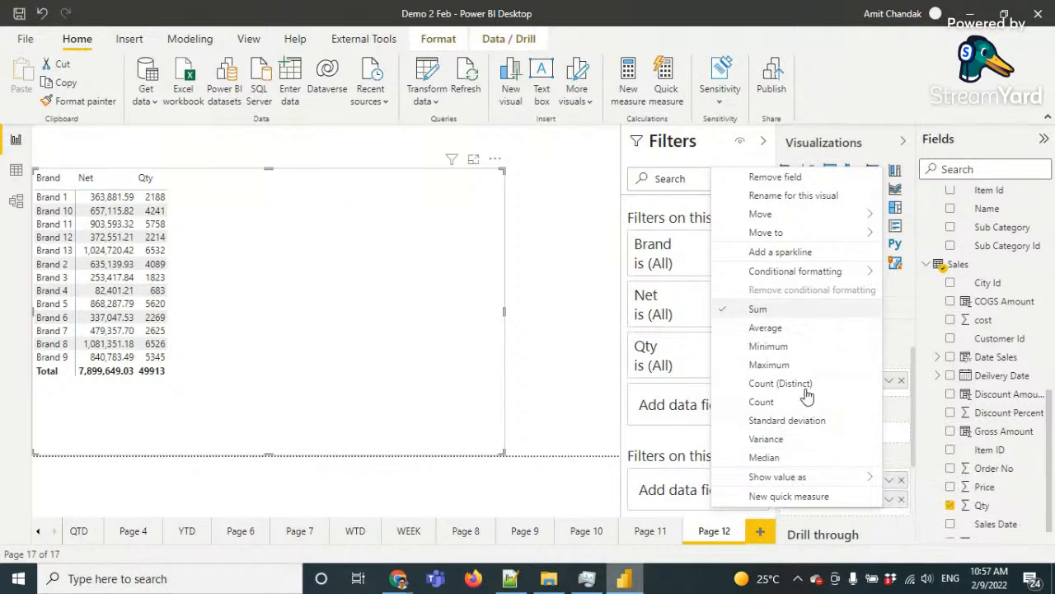
{"action": "left_click", "coordinate": [468, 372]}
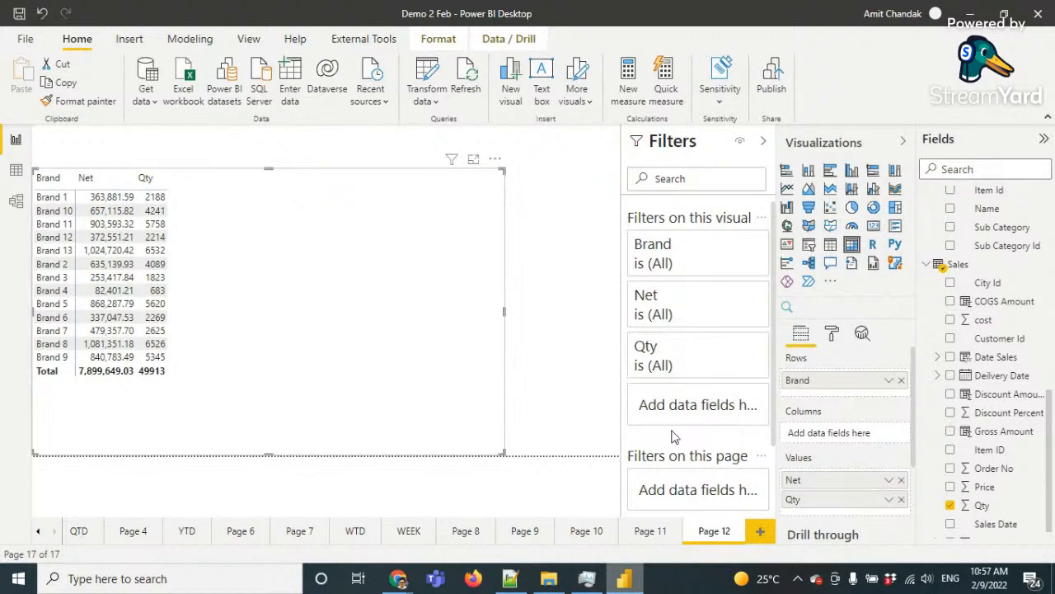
{"action": "left_click", "coordinate": [902, 499]}
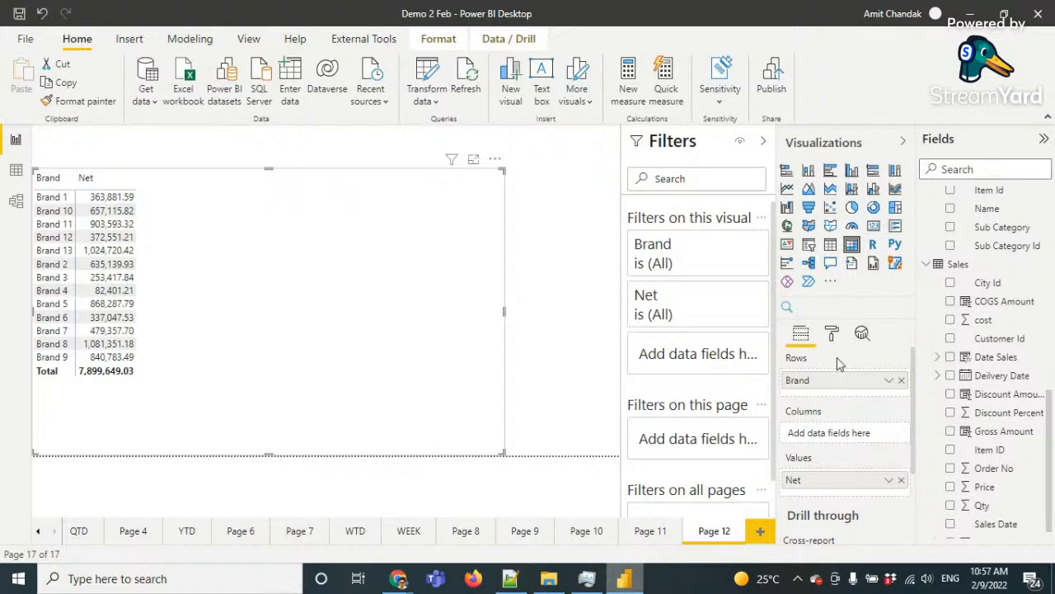
Open the formatting options of the Brand and Net matrix on Page 12
{"action": "left_click", "coordinate": [832, 333]}
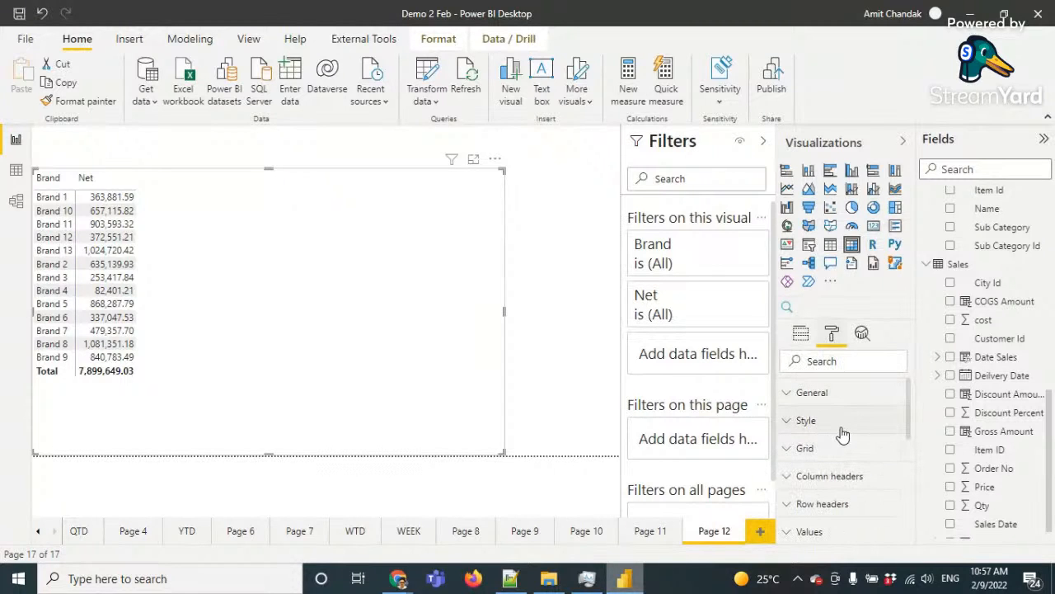
Turn the matrix's row subtotals off and back on in its Subtotals formatting
{"action": "scroll", "coordinate": [843, 434], "scroll_direction": "down", "scroll_amount": 3}
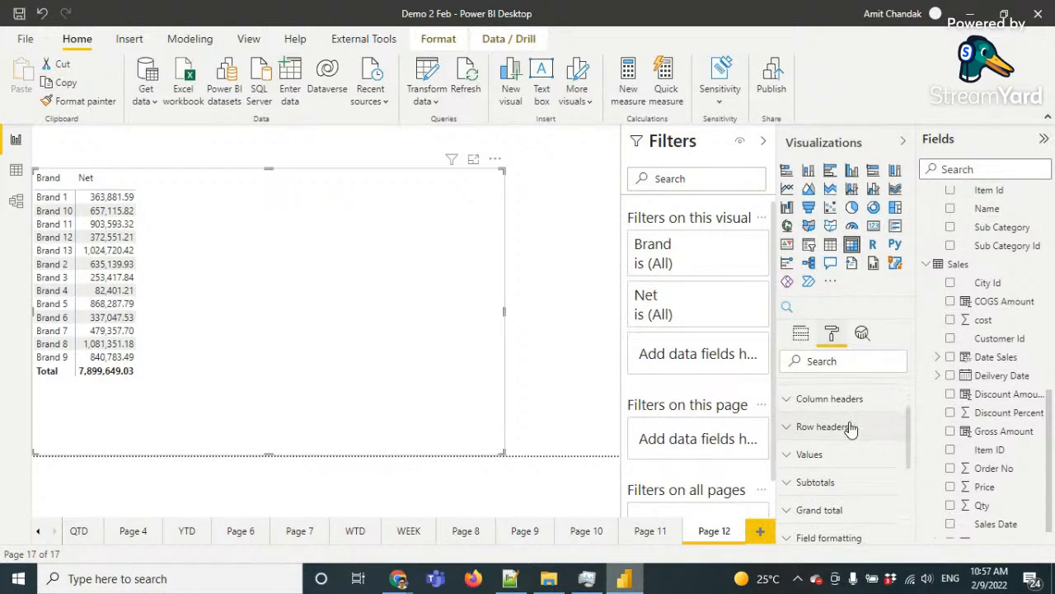
{"action": "scroll", "coordinate": [849, 428], "scroll_direction": "down", "scroll_amount": 1}
{"action": "left_click", "coordinate": [836, 457]}
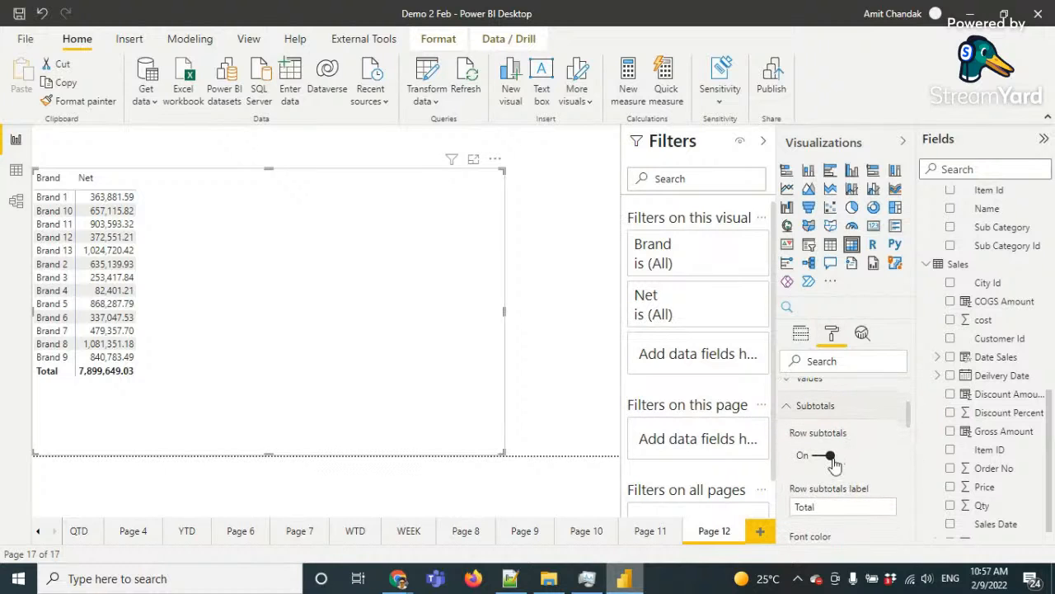
{"action": "left_click", "coordinate": [828, 456]}
{"action": "left_click", "coordinate": [823, 456]}
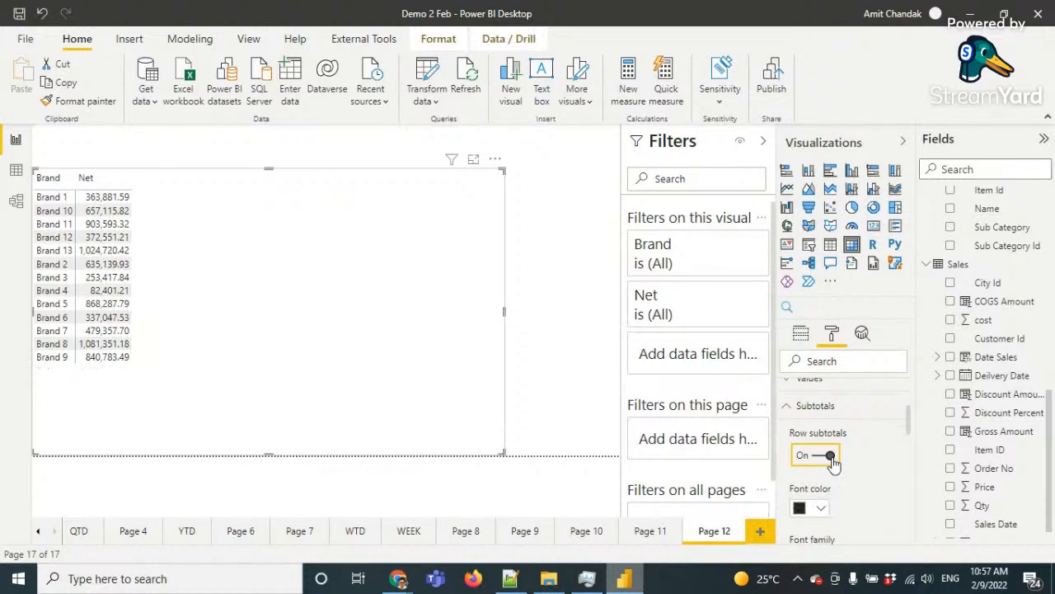
{"action": "left_click", "coordinate": [797, 407]}
Review the matrix's Grand total formatting, and toggle row subtotals off and on once more
{"action": "scroll", "coordinate": [812, 412], "scroll_direction": "down", "scroll_amount": 1}
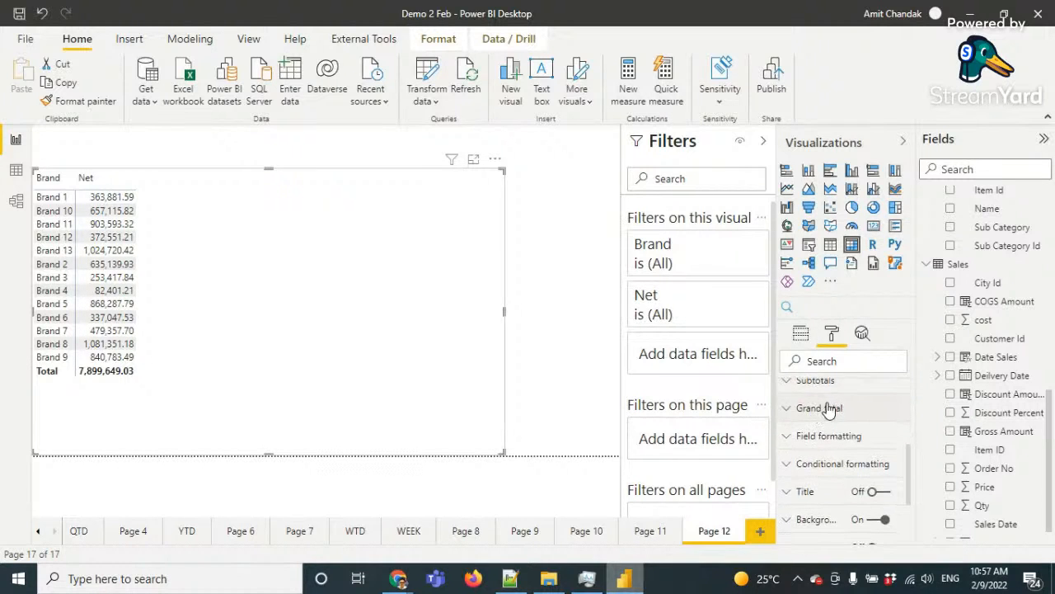
{"action": "left_click", "coordinate": [829, 409]}
{"action": "left_click", "coordinate": [796, 414]}
{"action": "left_click", "coordinate": [812, 394]}
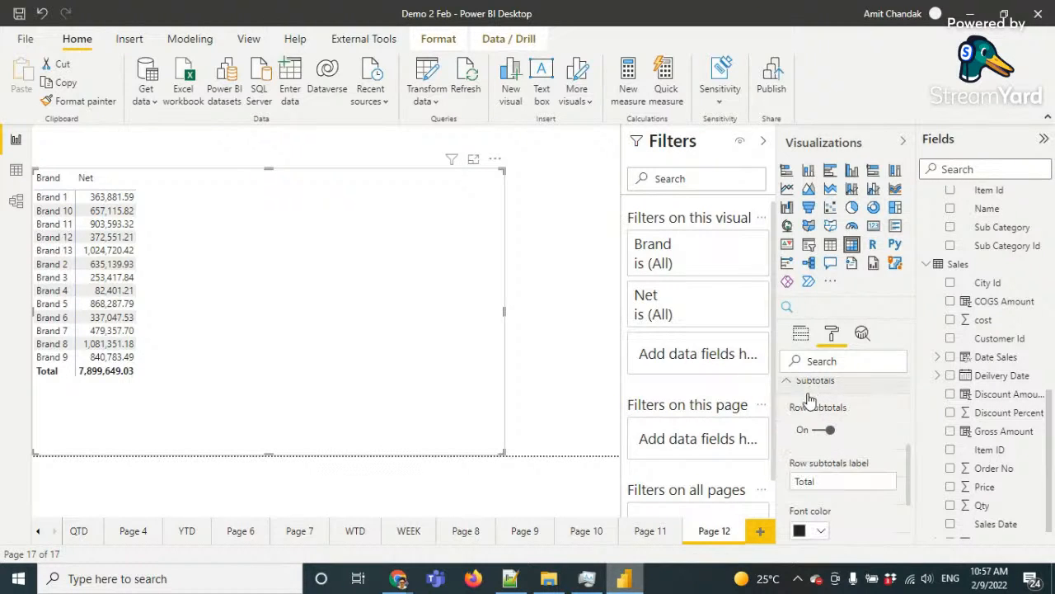
{"action": "left_click", "coordinate": [816, 431]}
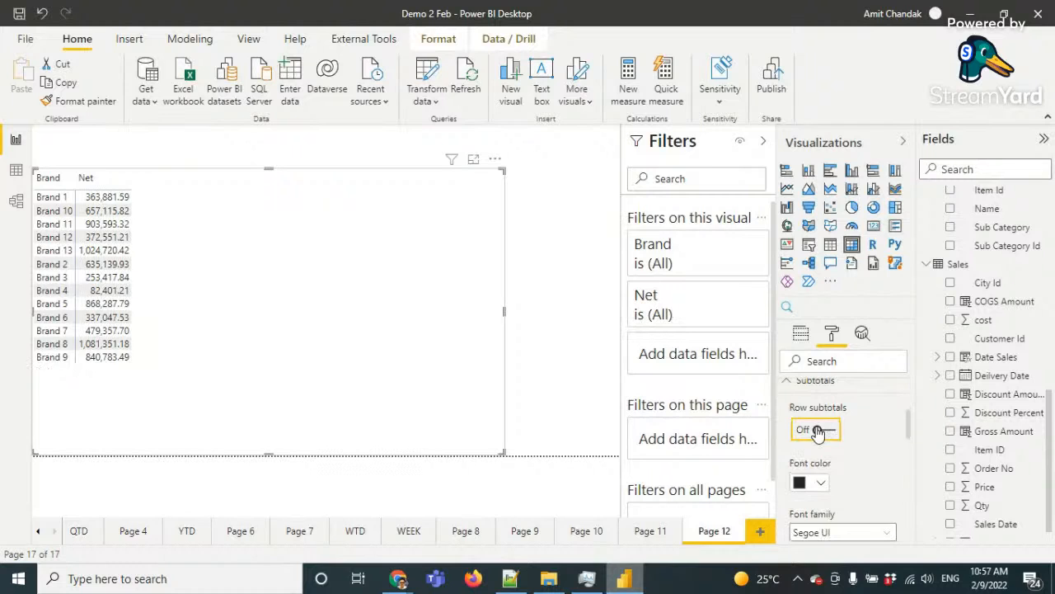
{"action": "left_click", "coordinate": [816, 431]}
{"action": "left_click", "coordinate": [847, 388]}
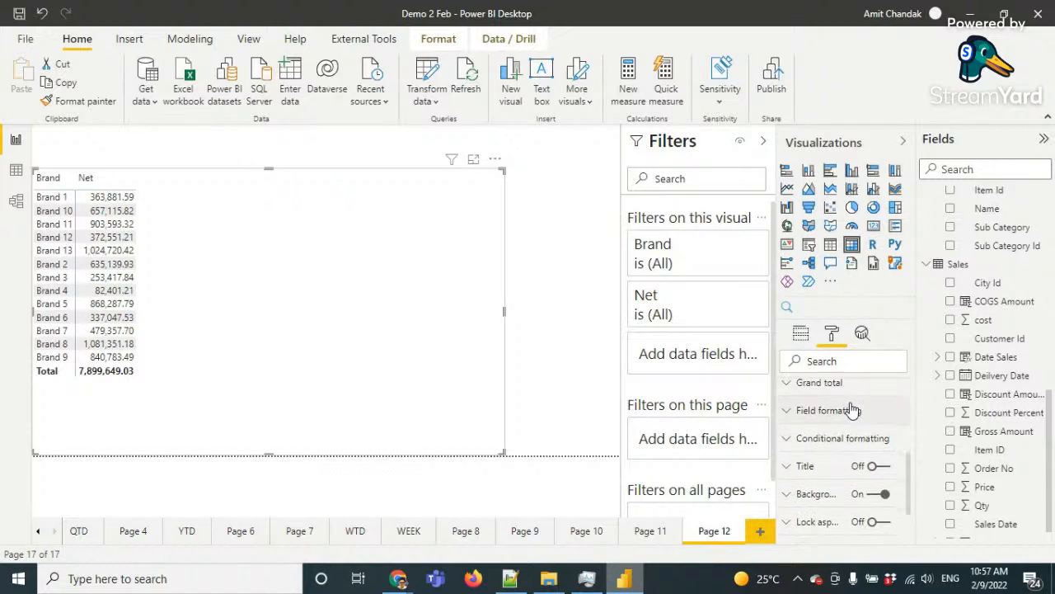
Examine the conditional formatting options available for the Net field of the matrix
{"action": "scroll", "coordinate": [854, 410], "scroll_direction": "down", "scroll_amount": 1}
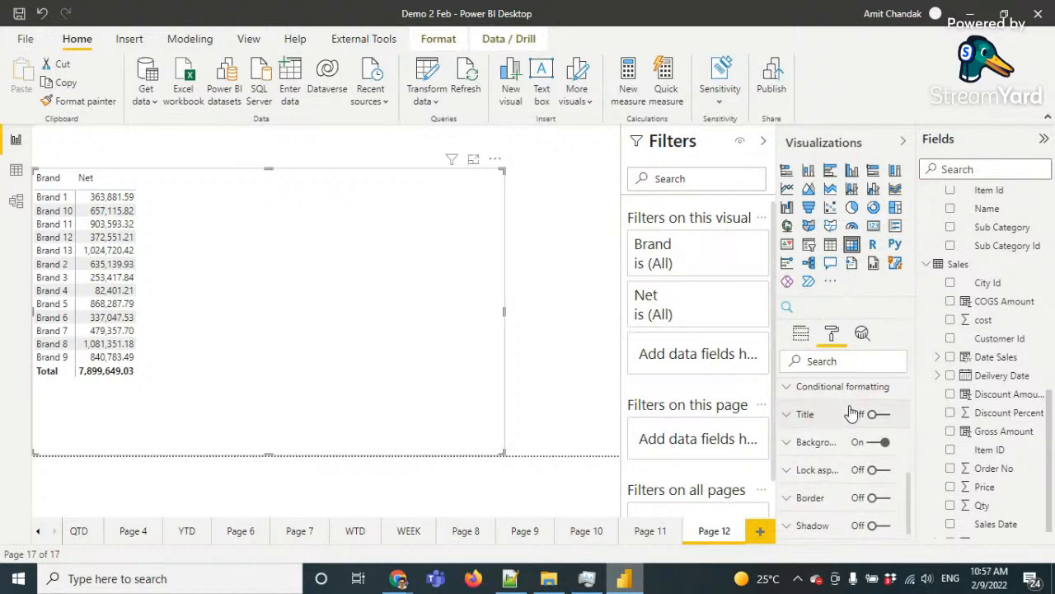
{"action": "left_click", "coordinate": [808, 387]}
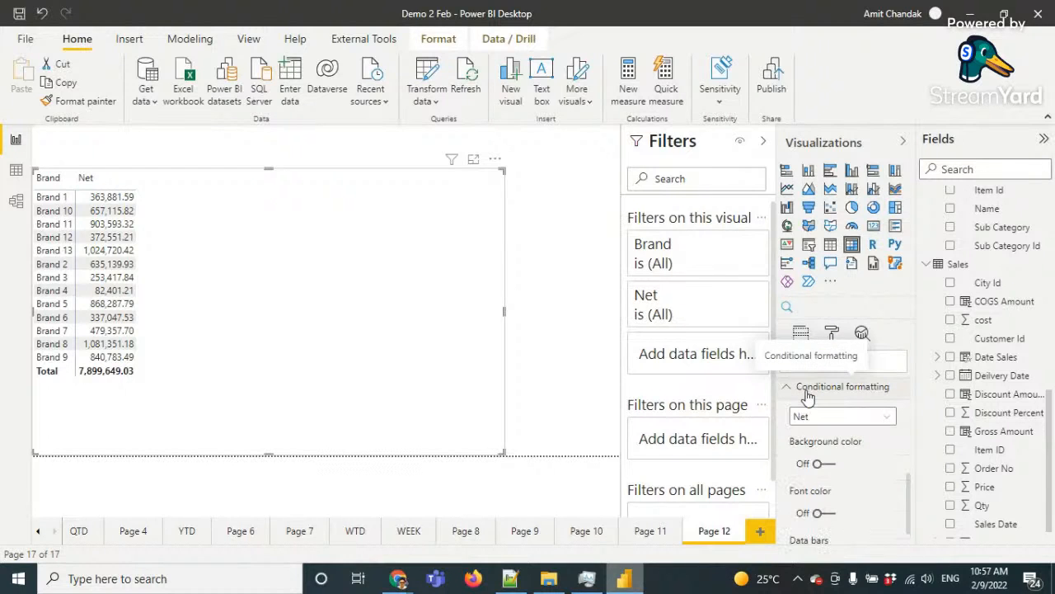
{"action": "left_click", "coordinate": [869, 419]}
{"action": "left_click", "coordinate": [865, 422]}
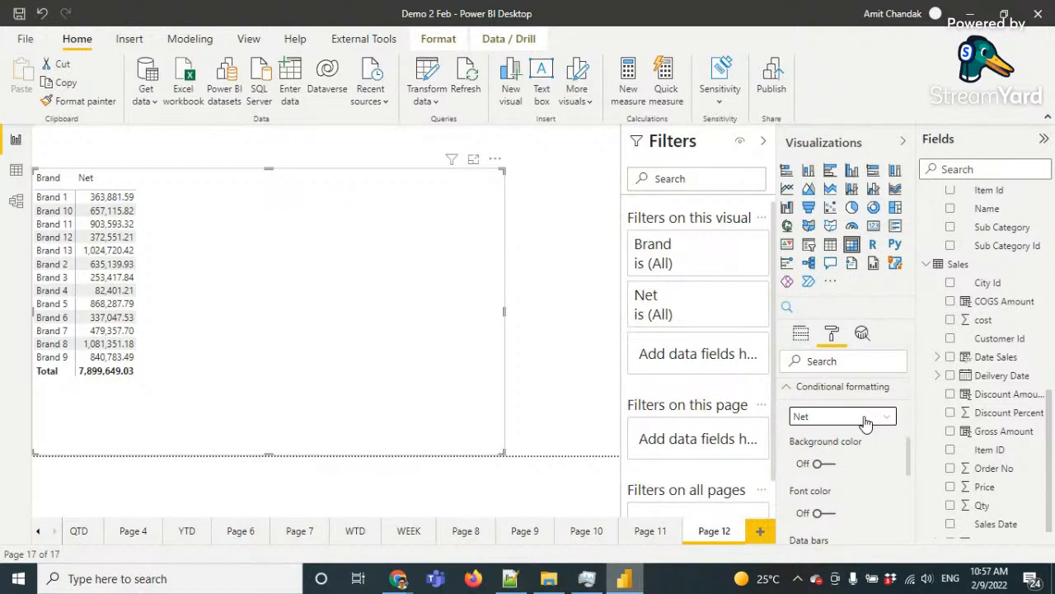
{"action": "left_click", "coordinate": [865, 422]}
{"action": "left_click", "coordinate": [866, 422]}
{"action": "scroll", "coordinate": [865, 448], "scroll_direction": "down", "scroll_amount": 2}
{"action": "scroll", "coordinate": [866, 448], "scroll_direction": "down", "scroll_amount": 3}
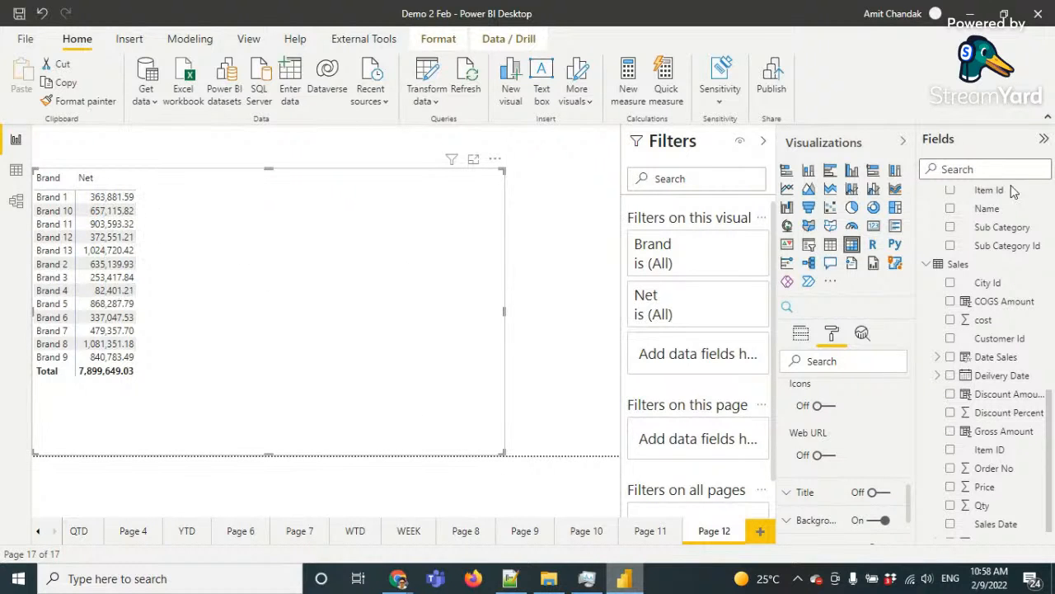
Add the COGS measure from the Base folder to the matrix as a second value
{"action": "scroll", "coordinate": [1006, 250], "scroll_direction": "up", "scroll_amount": 3}
{"action": "scroll", "coordinate": [1006, 248], "scroll_direction": "up", "scroll_amount": 5}
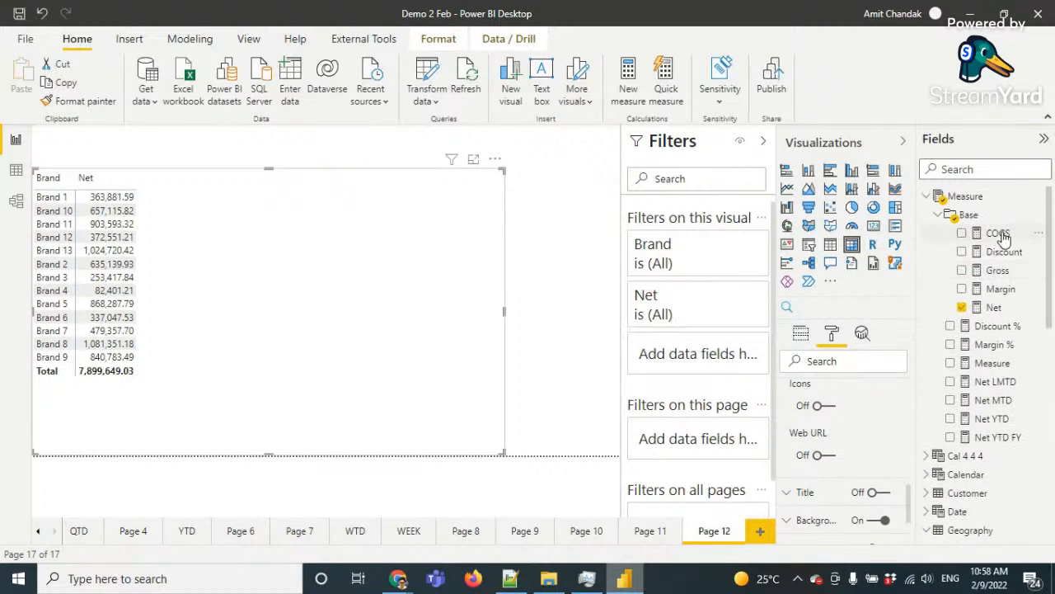
{"action": "left_click_drag", "start_coordinate": [1000, 239], "coordinate": [192, 194]}
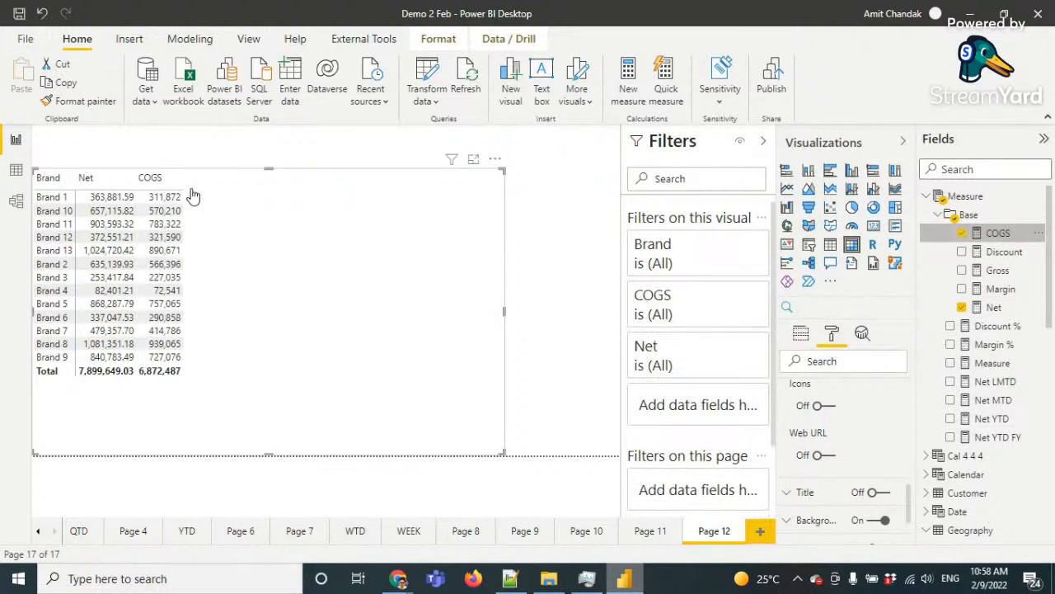
Add the Item table's Category field to the matrix rows, above Brand
{"action": "left_click", "coordinate": [801, 334]}
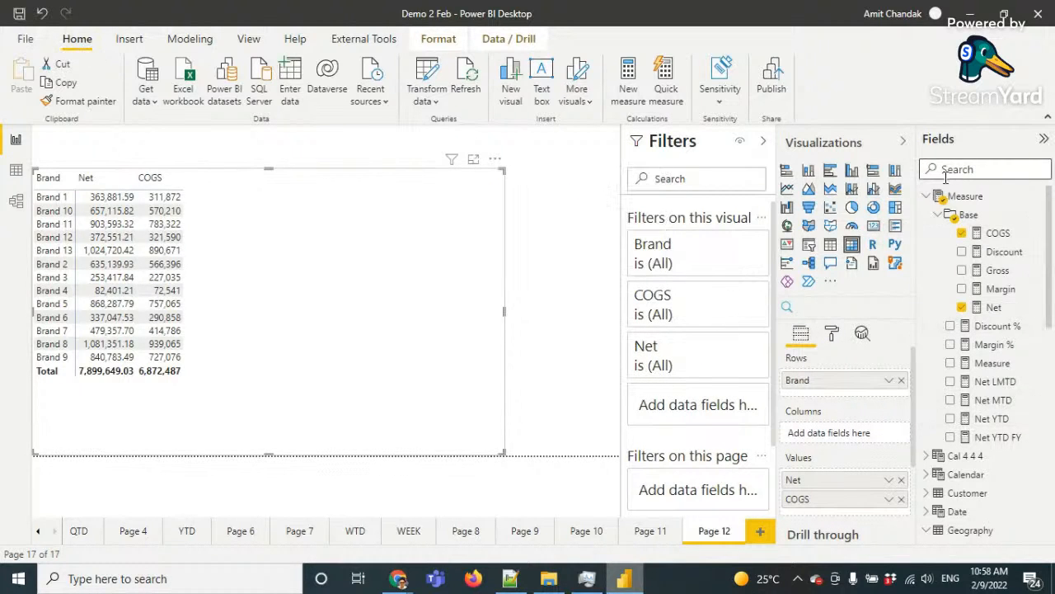
{"action": "left_click", "coordinate": [929, 200]}
{"action": "scroll", "coordinate": [963, 342], "scroll_direction": "down", "scroll_amount": 3}
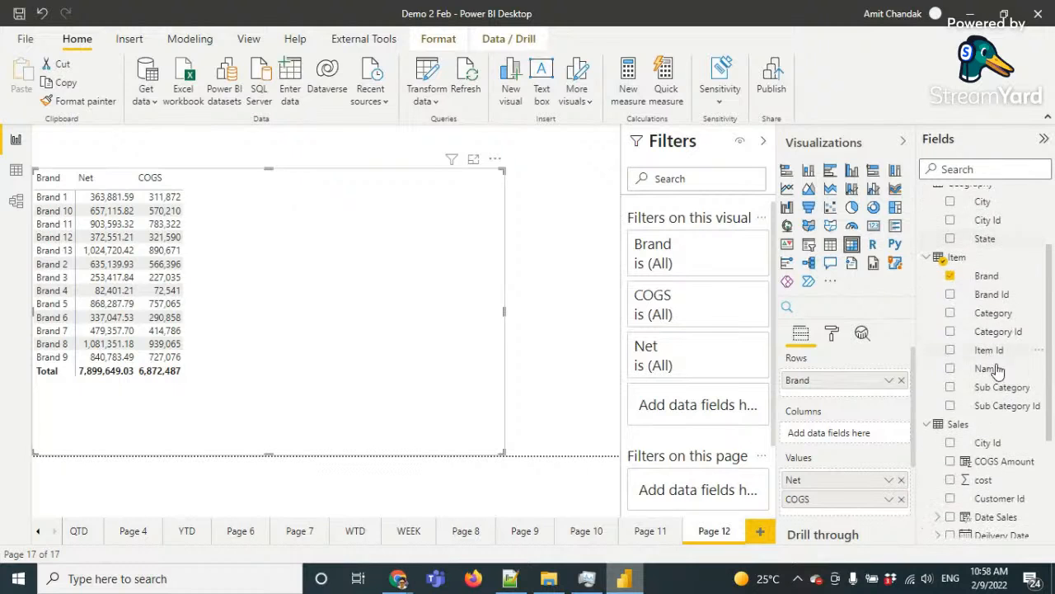
{"action": "left_click_drag", "start_coordinate": [998, 313], "coordinate": [860, 378]}
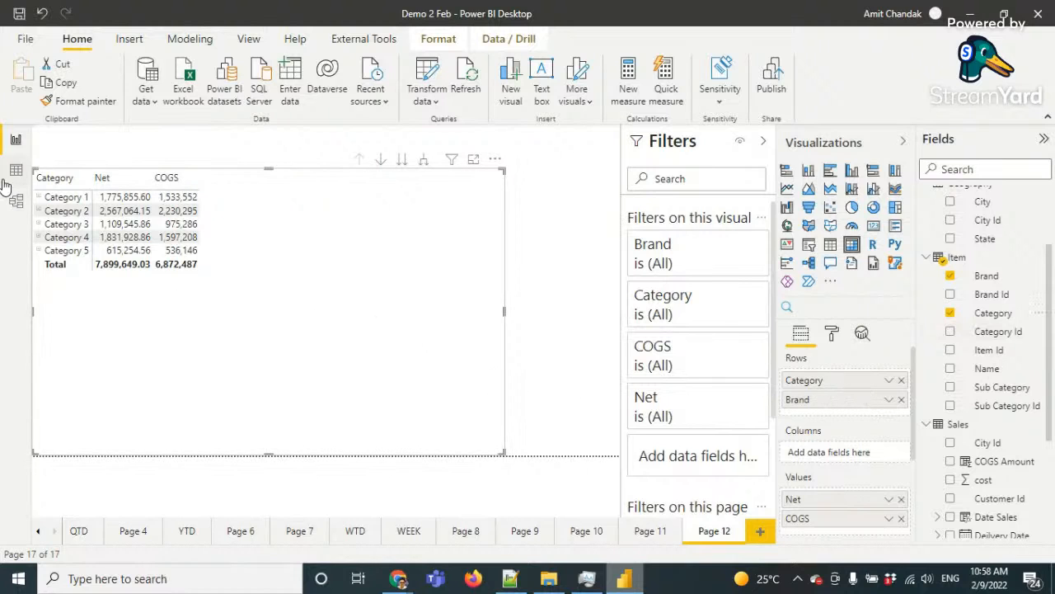
Expand Category 1 in the matrix to view its brands and collapse it again
{"action": "left_click", "coordinate": [39, 198]}
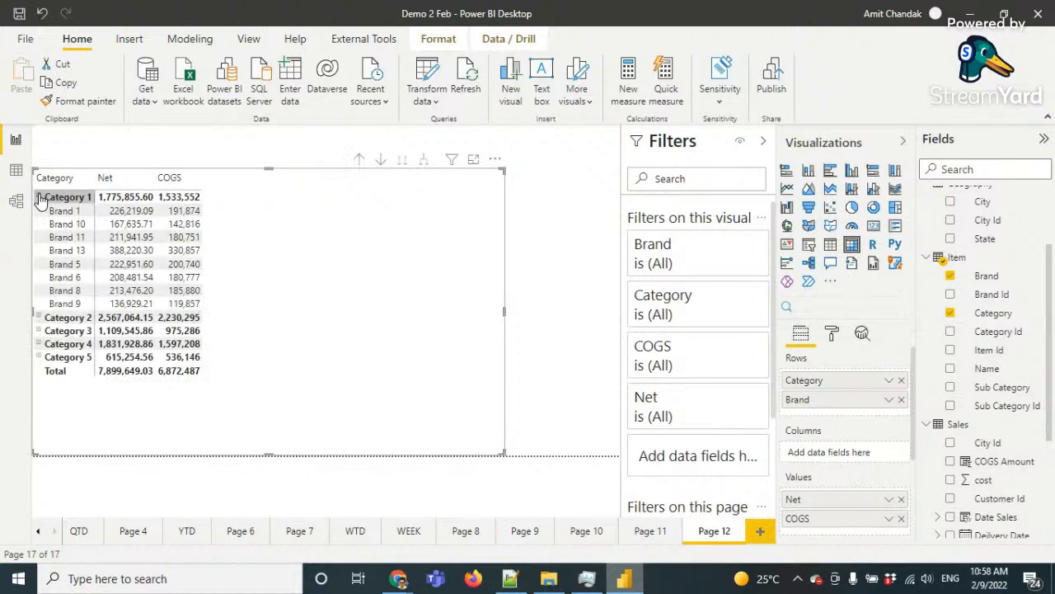
{"action": "left_click", "coordinate": [39, 198]}
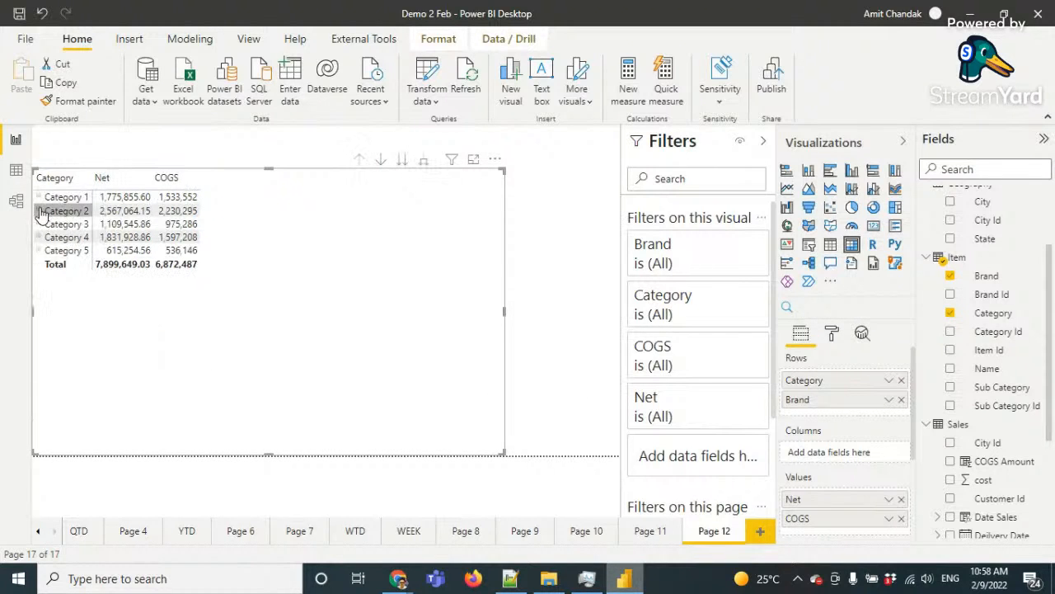
{"action": "left_click", "coordinate": [39, 198]}
{"action": "left_click", "coordinate": [38, 198]}
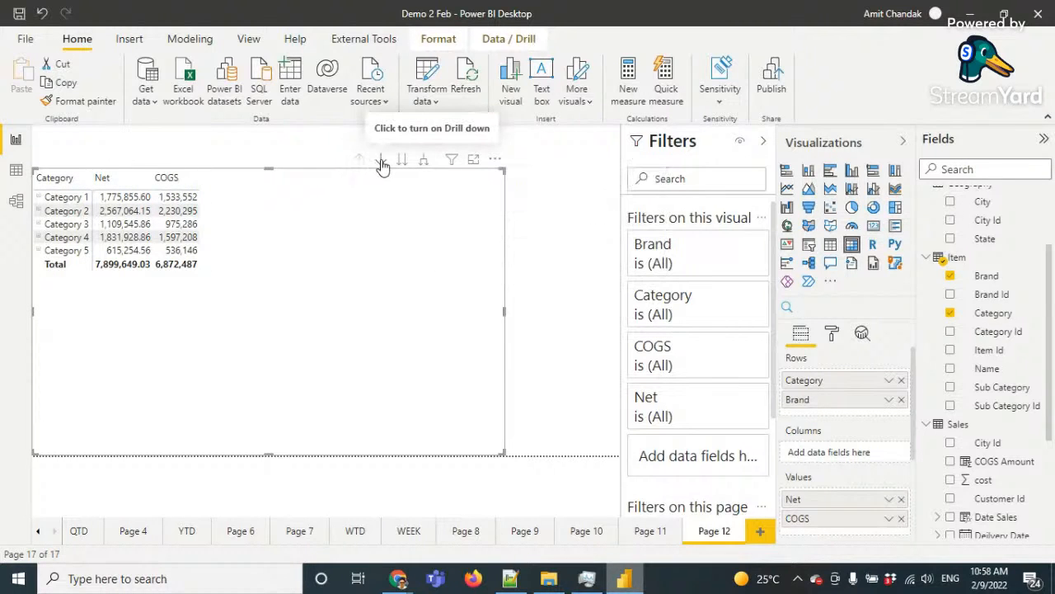
Take the whole matrix to the next hierarchy level, Brand, and drill back up to Category, twice
{"action": "left_click", "coordinate": [381, 162]}
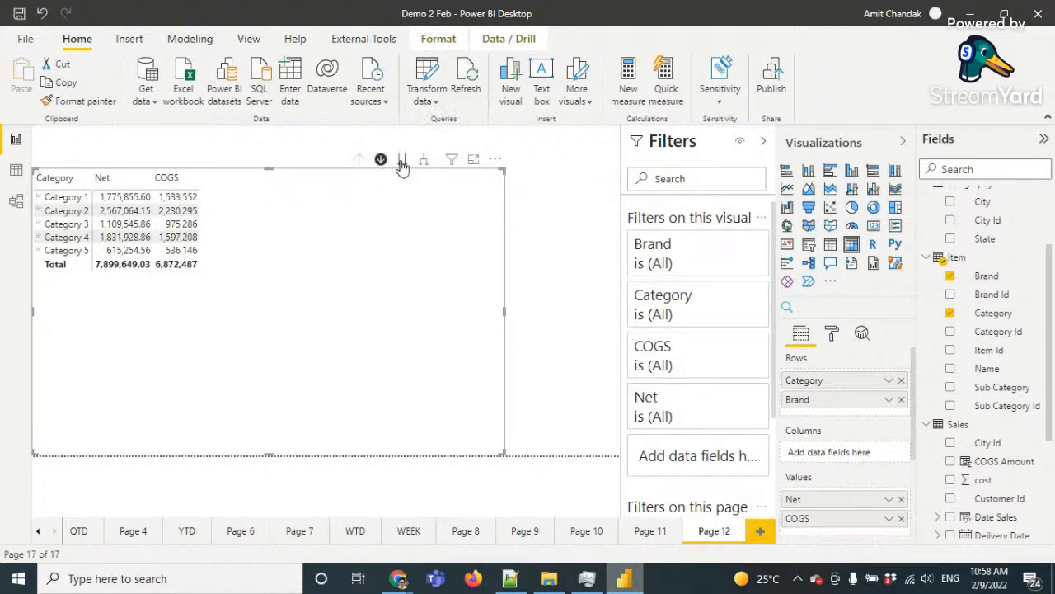
{"action": "left_click", "coordinate": [402, 160]}
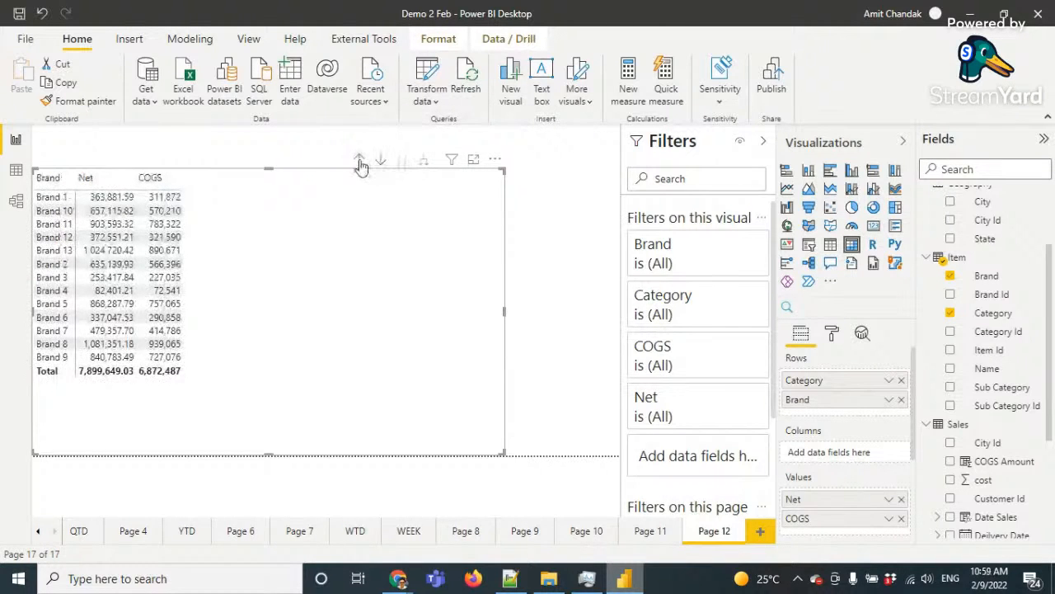
{"action": "left_click", "coordinate": [359, 160]}
{"action": "left_click", "coordinate": [400, 164]}
{"action": "left_click", "coordinate": [360, 160]}
Drill down into Category 1 only, drill back up to all categories and turn off drill-down mode
{"action": "left_click", "coordinate": [380, 159]}
{"action": "left_click", "coordinate": [66, 198]}
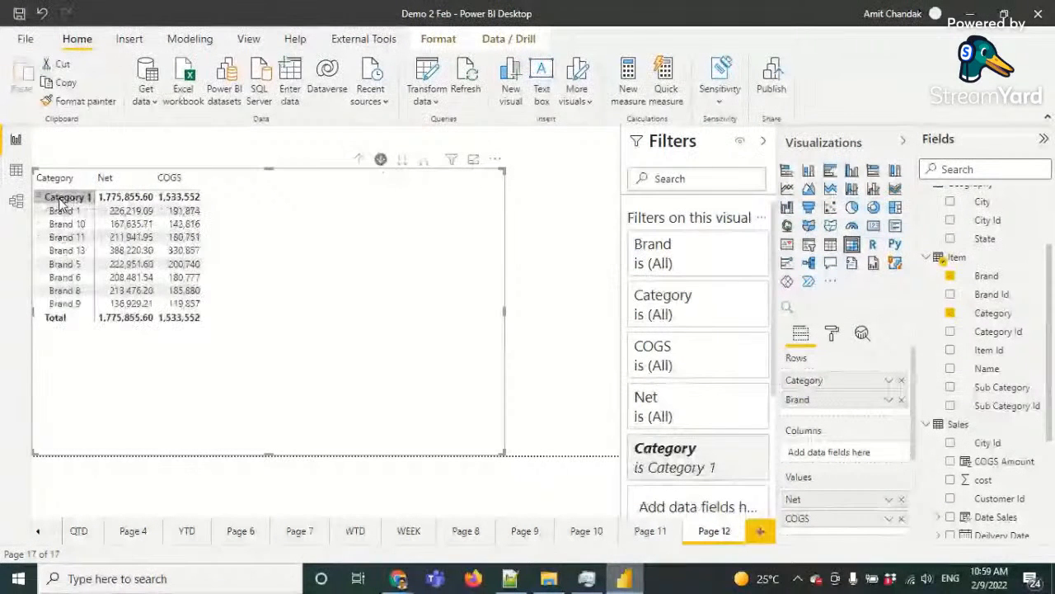
{"action": "left_click", "coordinate": [39, 198]}
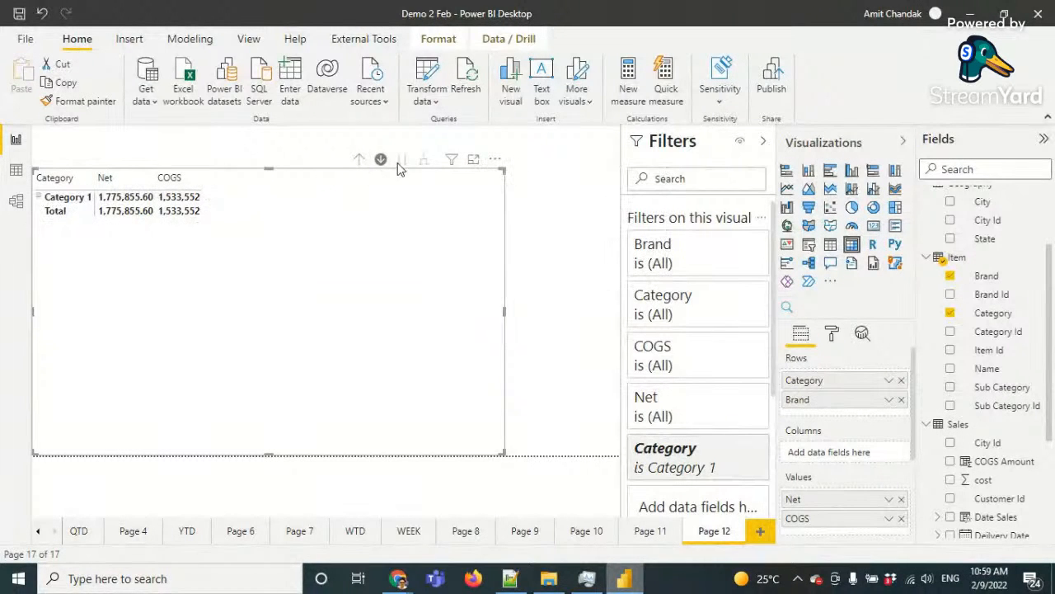
{"action": "left_click", "coordinate": [360, 159]}
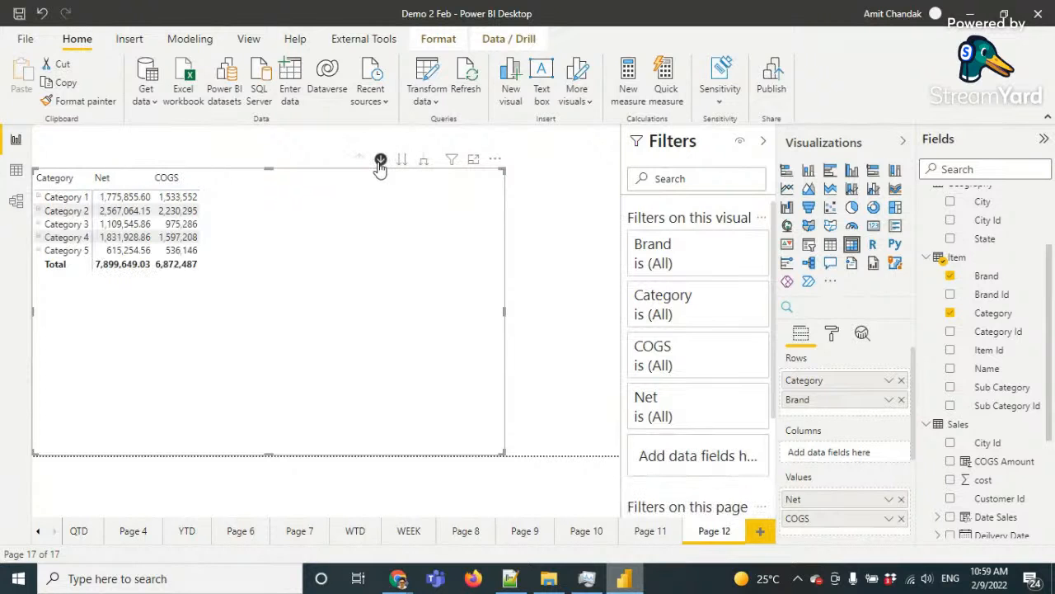
{"action": "left_click", "coordinate": [380, 159]}
With drill-down mode off, select and expand Category 1, and drill back up to the category level
{"action": "left_click", "coordinate": [83, 198]}
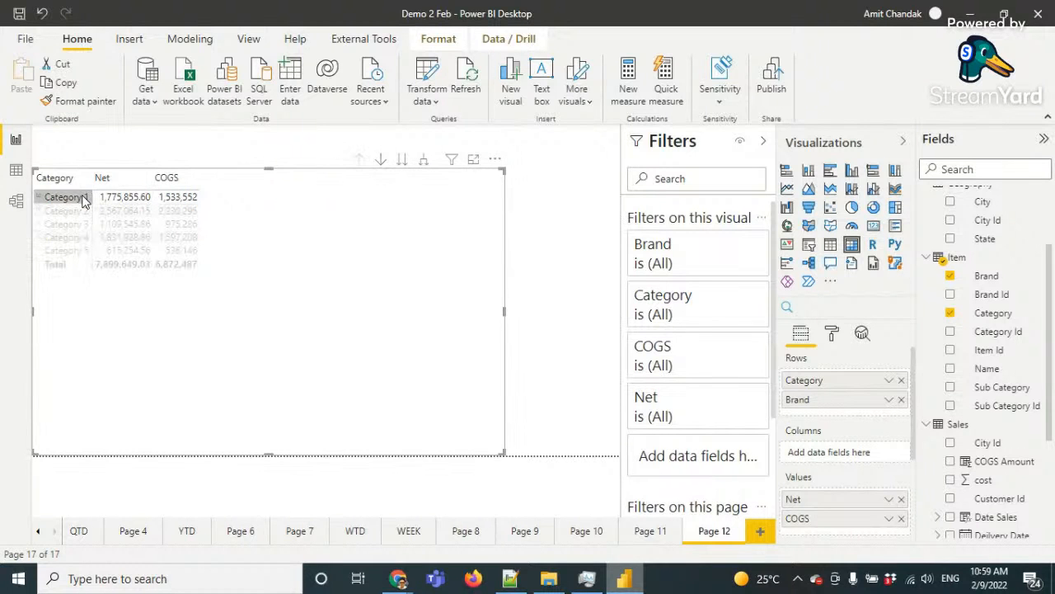
{"action": "left_click", "coordinate": [39, 198]}
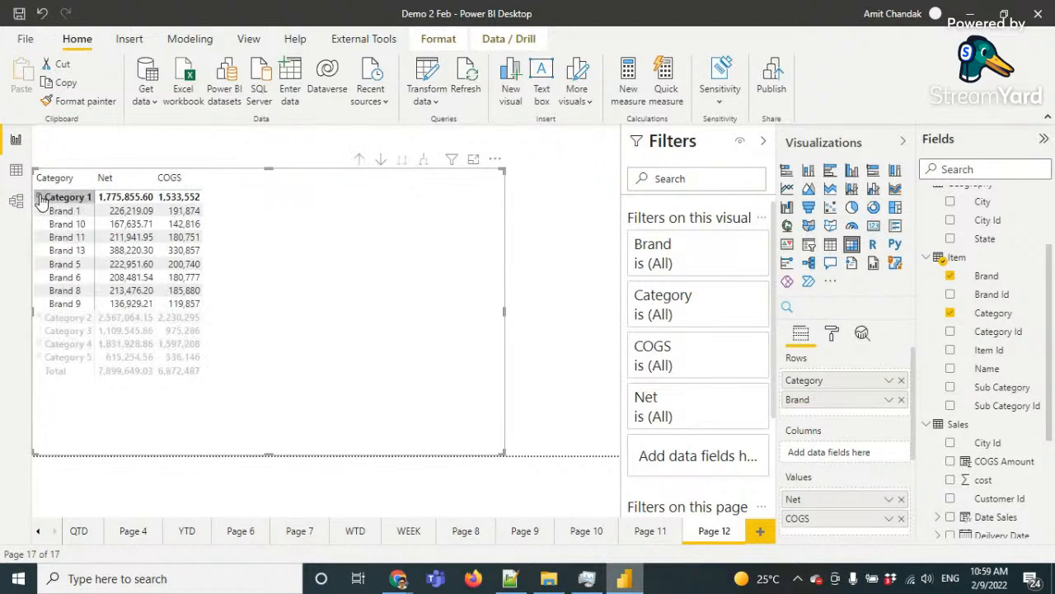
{"action": "left_click", "coordinate": [38, 198]}
{"action": "left_click", "coordinate": [39, 198]}
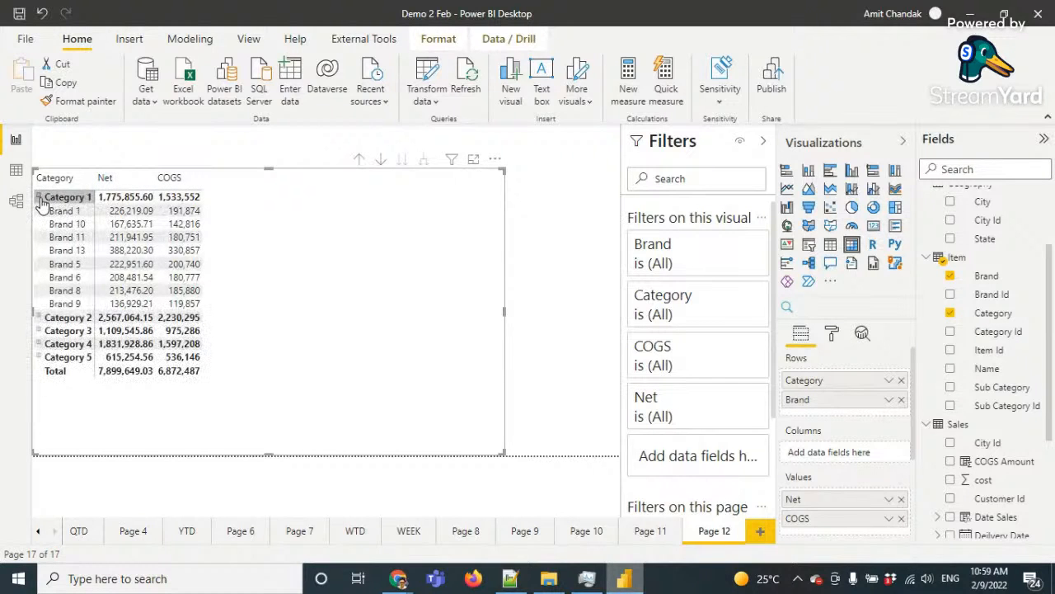
{"action": "left_click", "coordinate": [359, 159]}
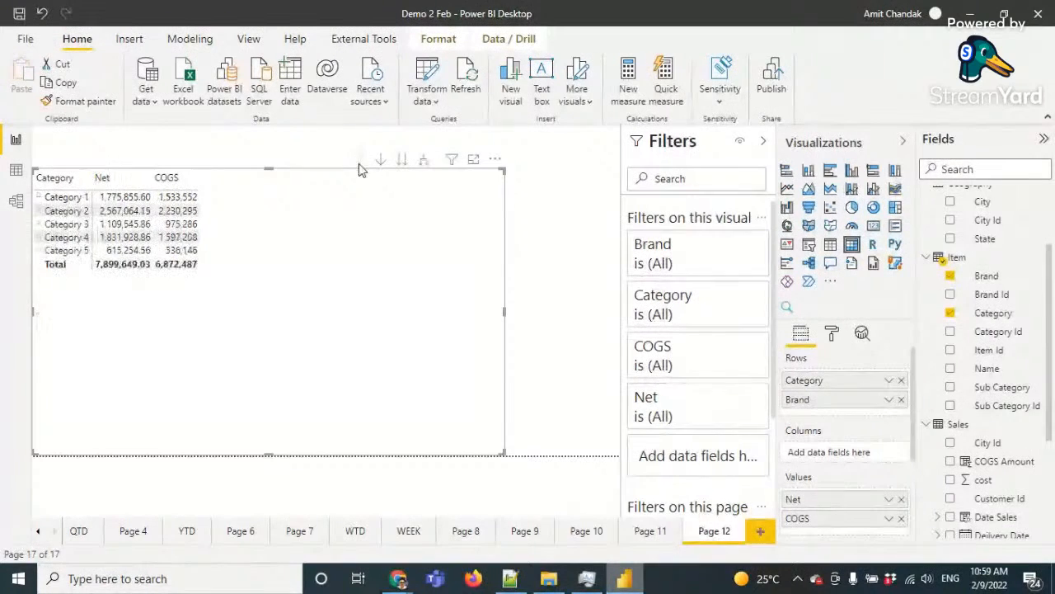
Compare the expanded hierarchy with the Brand-only level, and leave all categories expanded one level down to their brands
{"action": "left_click", "coordinate": [426, 164]}
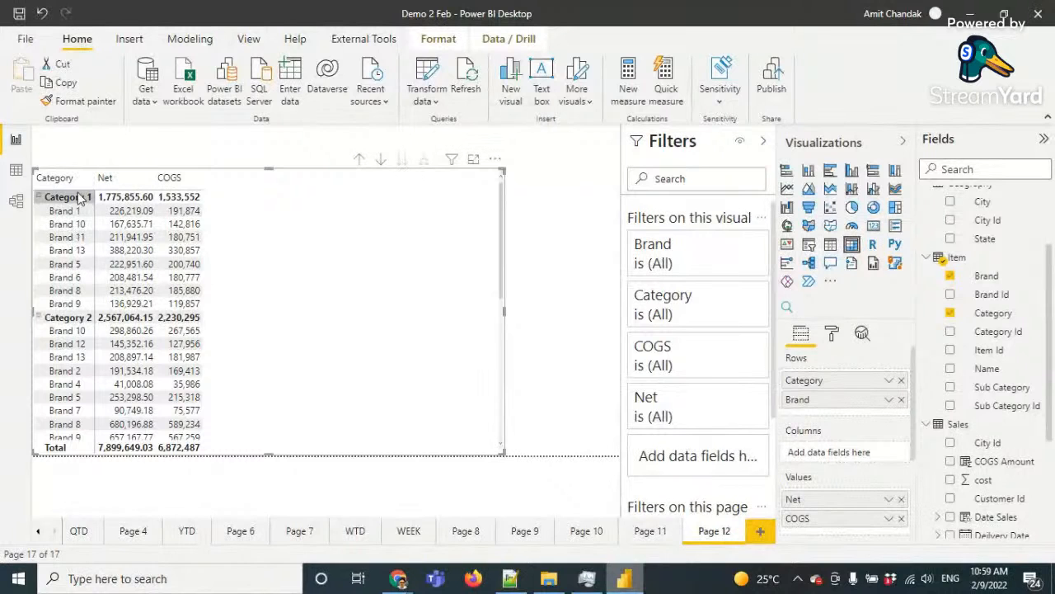
{"action": "left_click", "coordinate": [359, 160]}
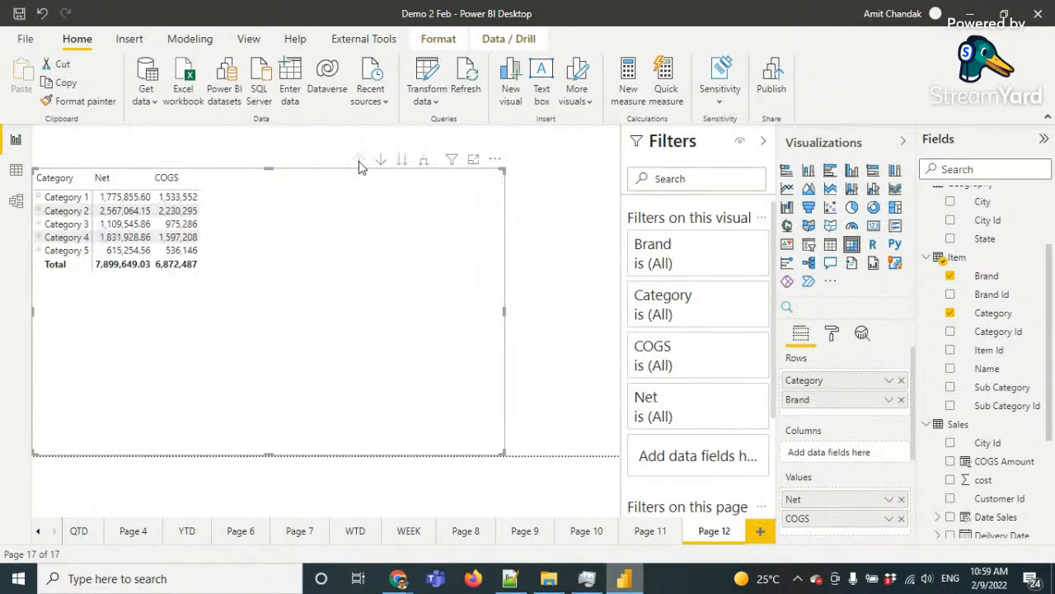
{"action": "left_click", "coordinate": [403, 163]}
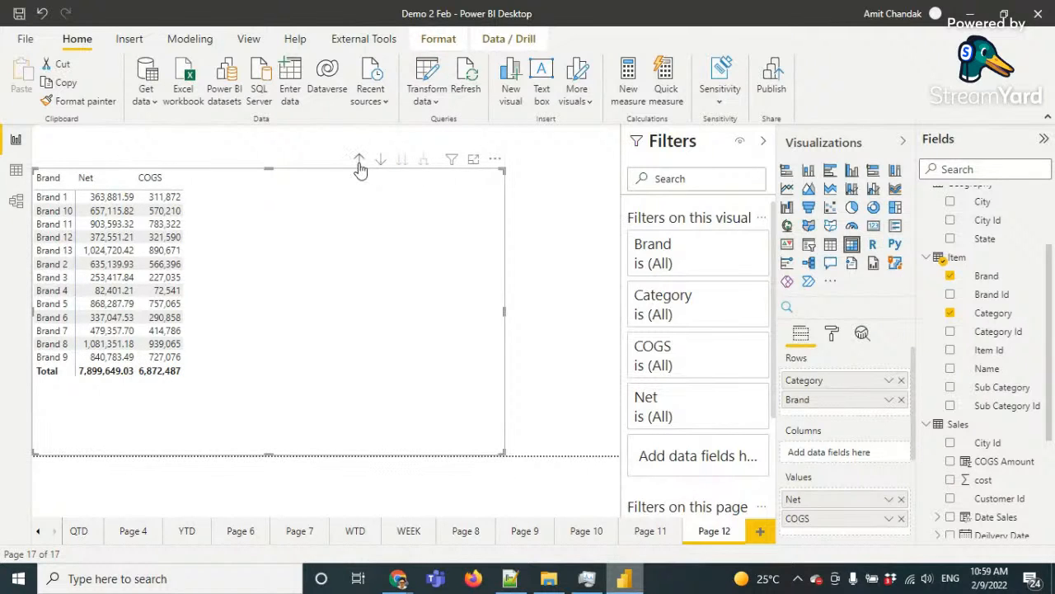
{"action": "left_click", "coordinate": [358, 160]}
{"action": "left_click", "coordinate": [424, 160]}
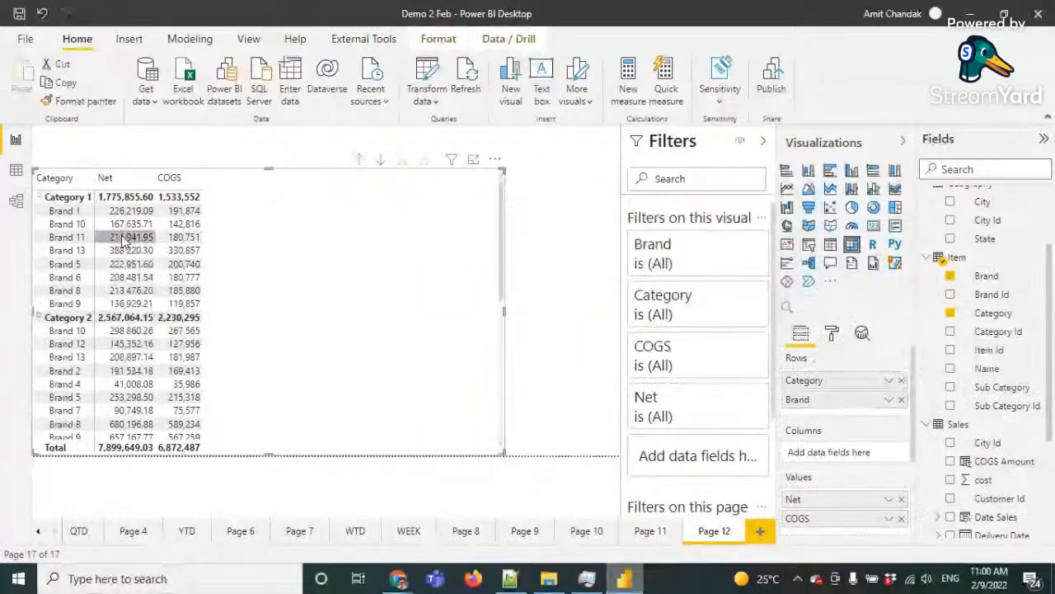
Set the row headers' stepped layout indentation to 12 and turn stepped layout off, placing Category and Brand in separate columns
{"action": "left_click", "coordinate": [832, 333]}
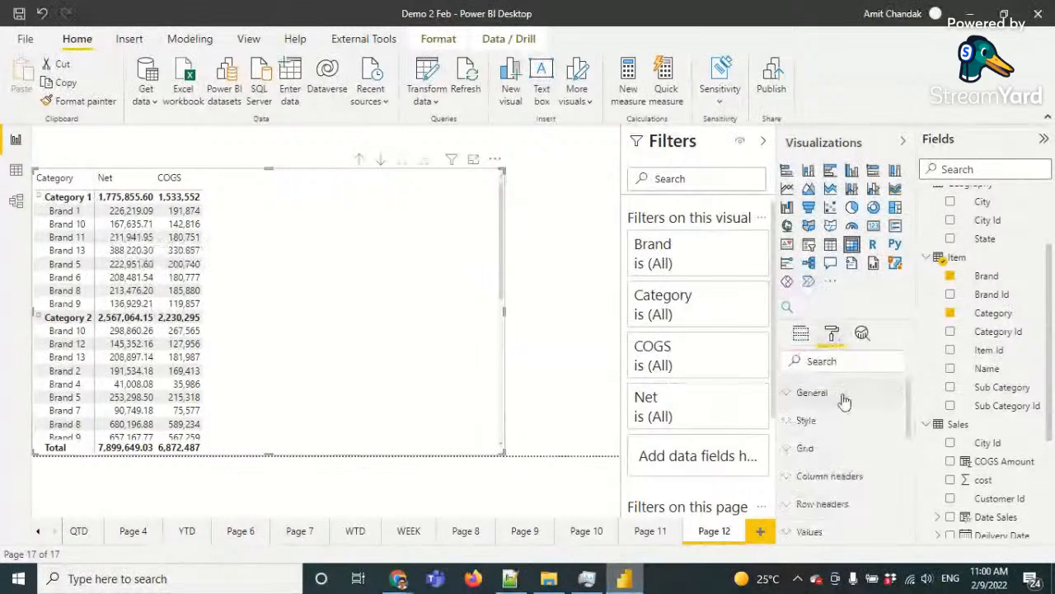
{"action": "left_click", "coordinate": [825, 361]}
{"action": "type", "text": "ste"}
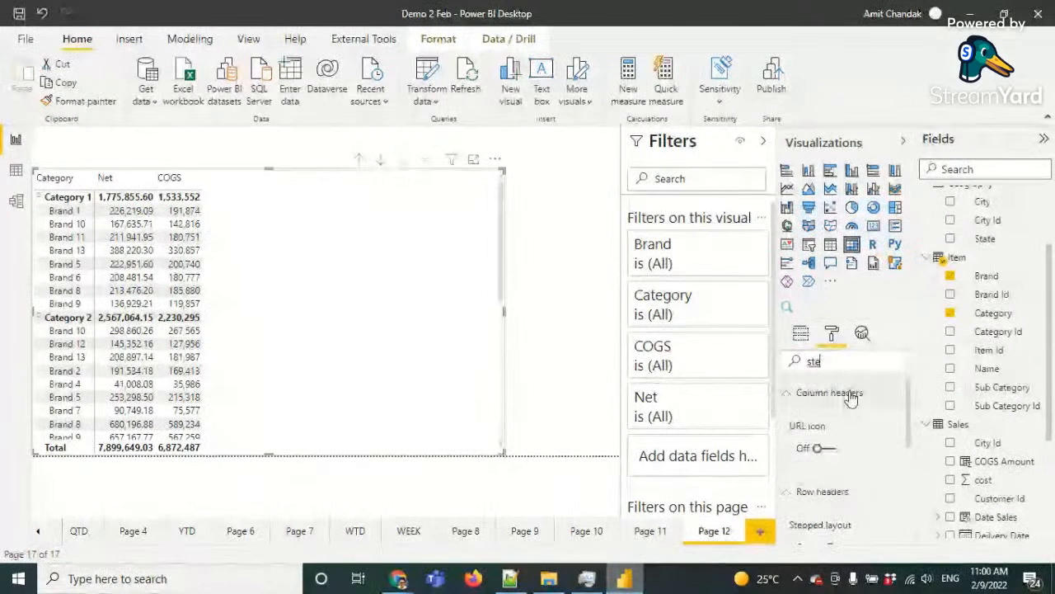
{"action": "type", "text": "p"}
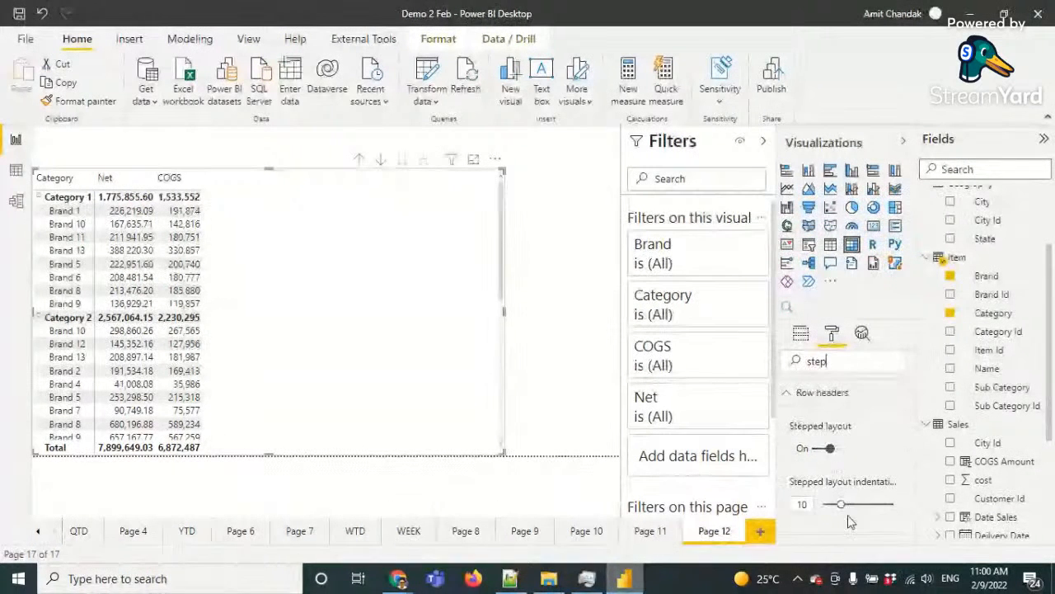
{"action": "mouse_move", "coordinate": [841, 505]}
{"action": "left_mouse_down"}
{"action": "mouse_move", "coordinate": [862, 505]}
{"action": "mouse_move", "coordinate": [844, 504]}
{"action": "left_mouse_up"}
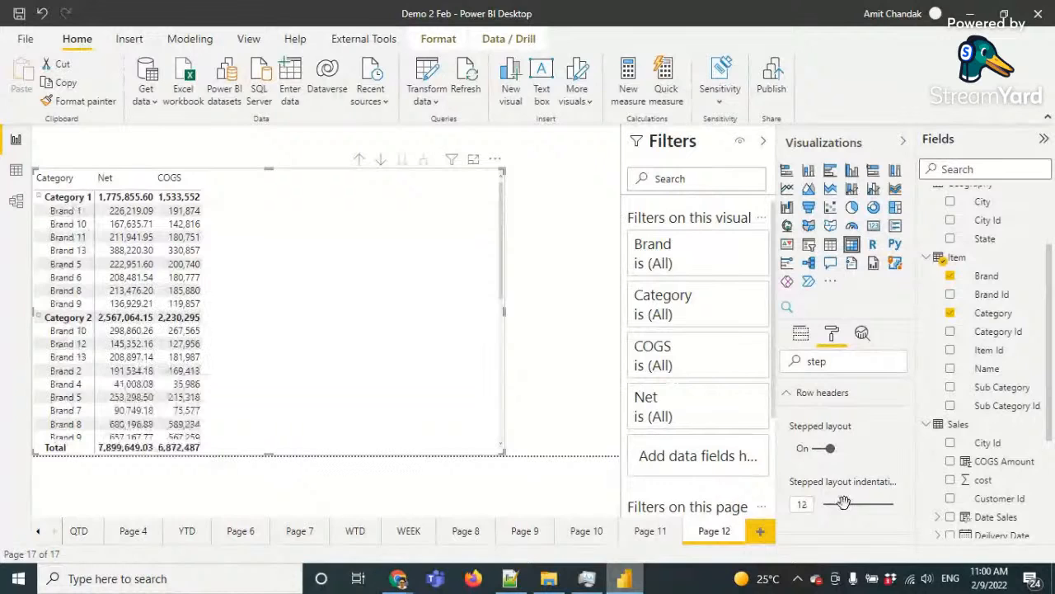
{"action": "left_click", "coordinate": [819, 449]}
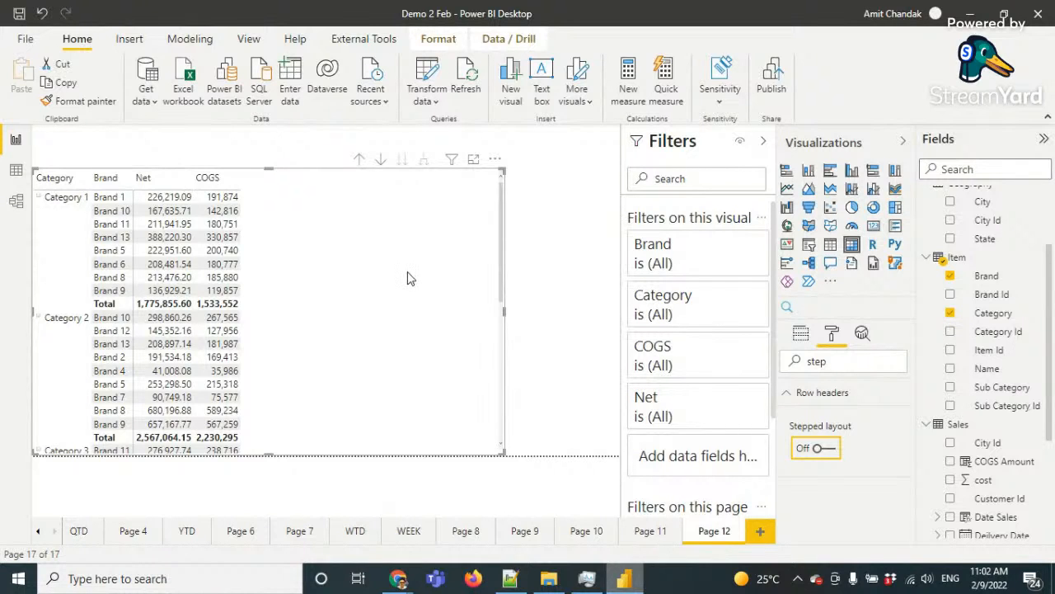
{"action": "scroll", "coordinate": [407, 278], "scroll_direction": "down", "scroll_amount": 3}
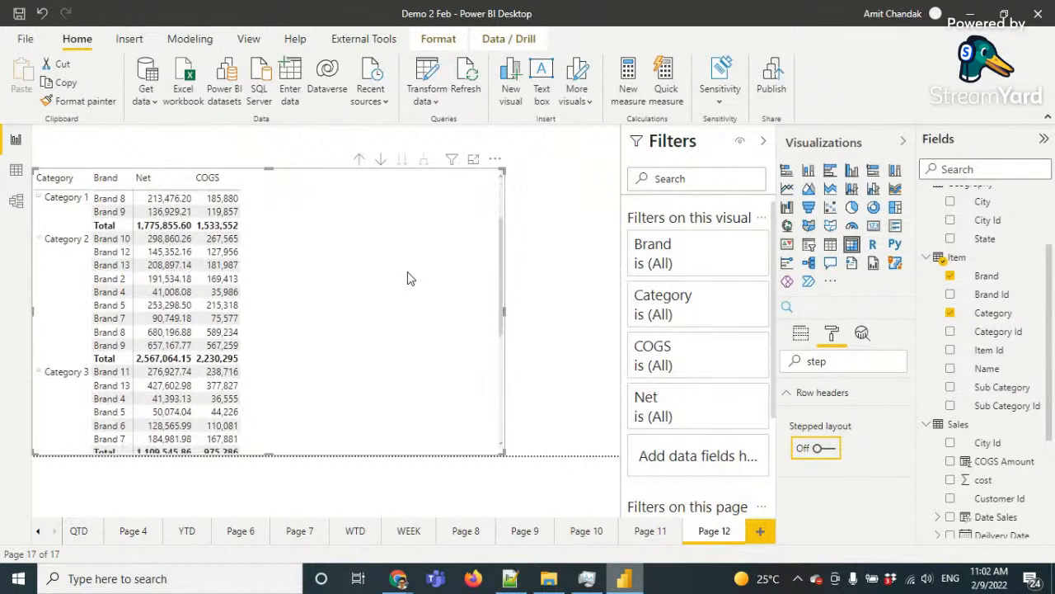
{"action": "scroll", "coordinate": [407, 278], "scroll_direction": "up", "scroll_amount": 1}
{"action": "scroll", "coordinate": [407, 278], "scroll_direction": "up", "scroll_amount": 2}
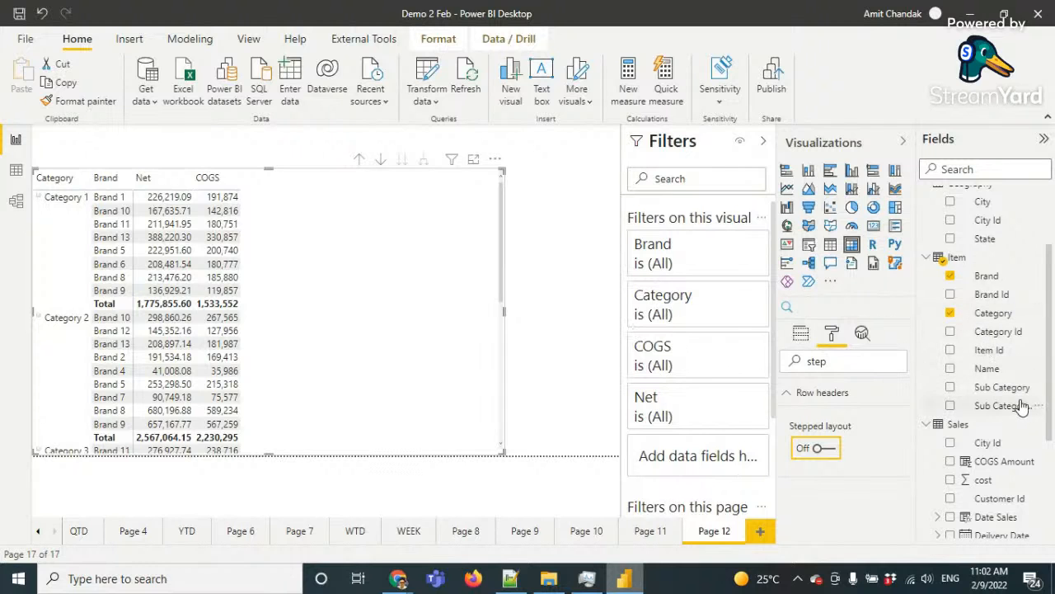
Try Sub Category from the Item table as the matrix's column field and remove it again
{"action": "scroll", "coordinate": [1018, 373], "scroll_direction": "down", "scroll_amount": 1}
{"action": "scroll", "coordinate": [1018, 374], "scroll_direction": "down", "scroll_amount": 2}
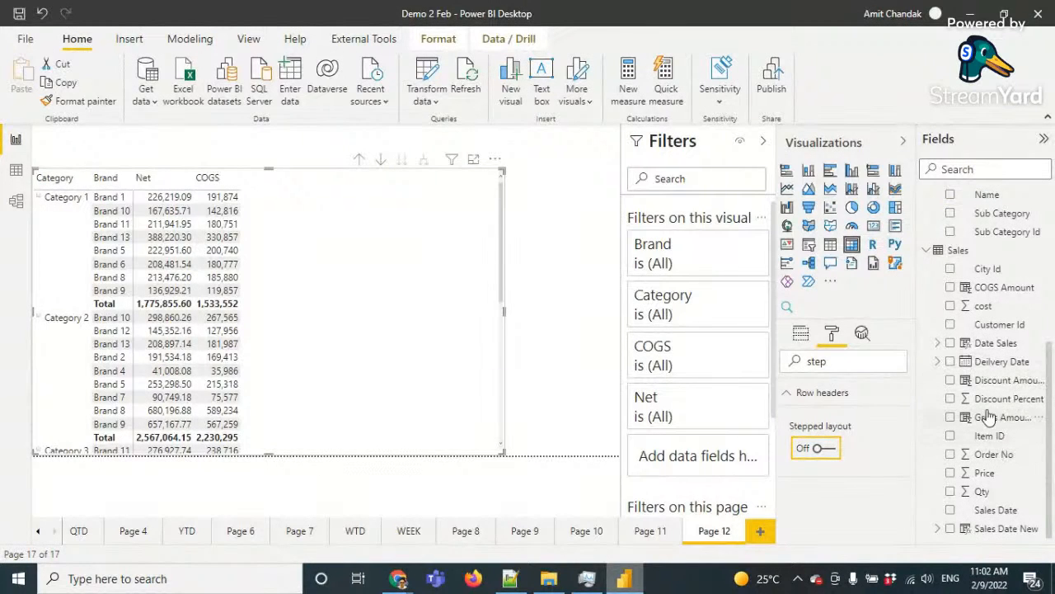
{"action": "scroll", "coordinate": [1008, 363], "scroll_direction": "up", "scroll_amount": 5}
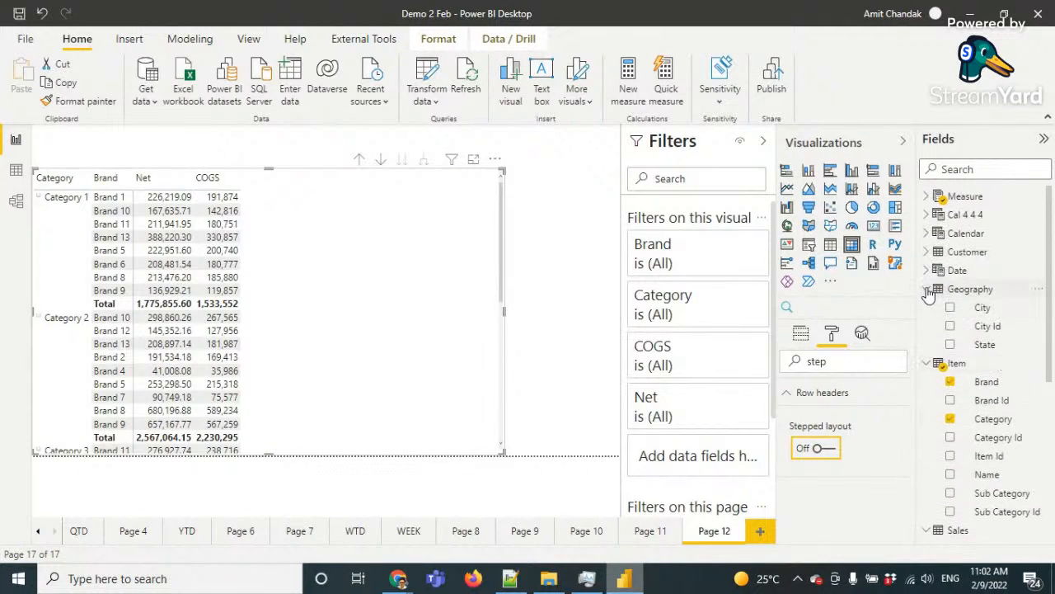
{"action": "left_click", "coordinate": [928, 289]}
{"action": "left_click", "coordinate": [802, 332]}
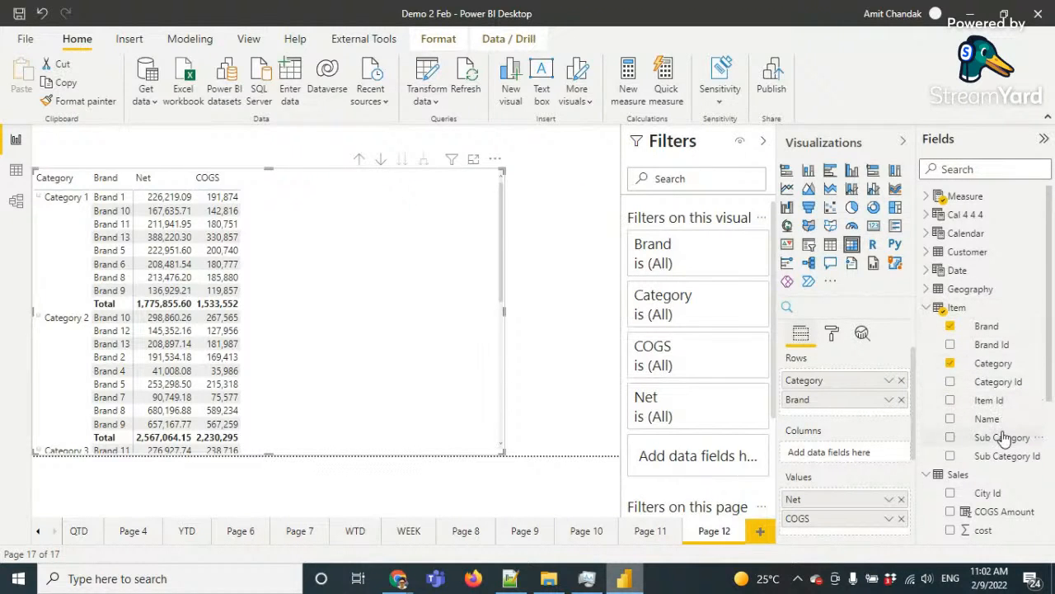
{"action": "left_click_drag", "start_coordinate": [1005, 437], "coordinate": [867, 453]}
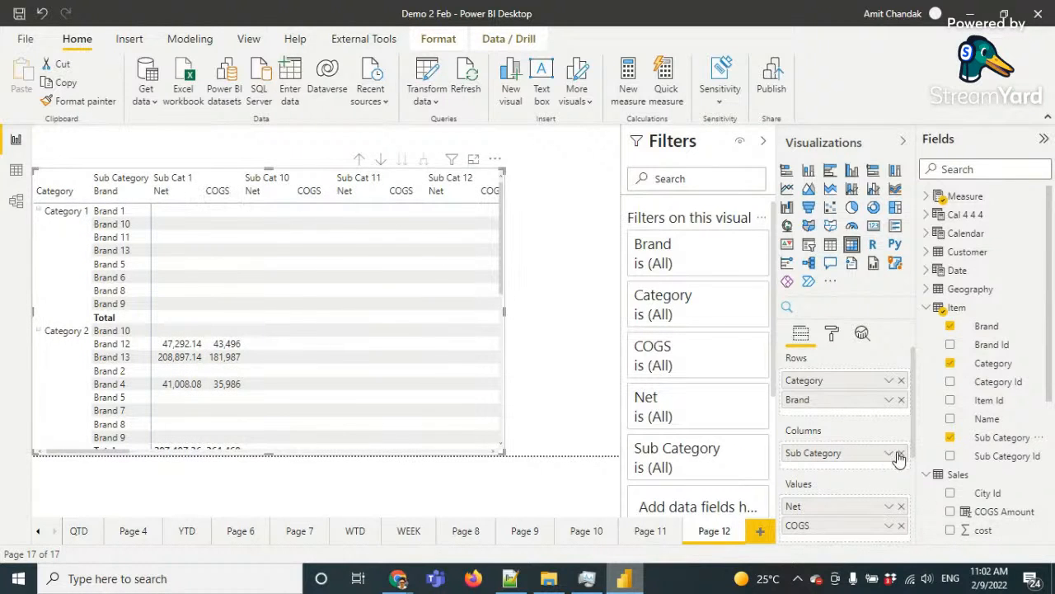
{"action": "left_click", "coordinate": [901, 453]}
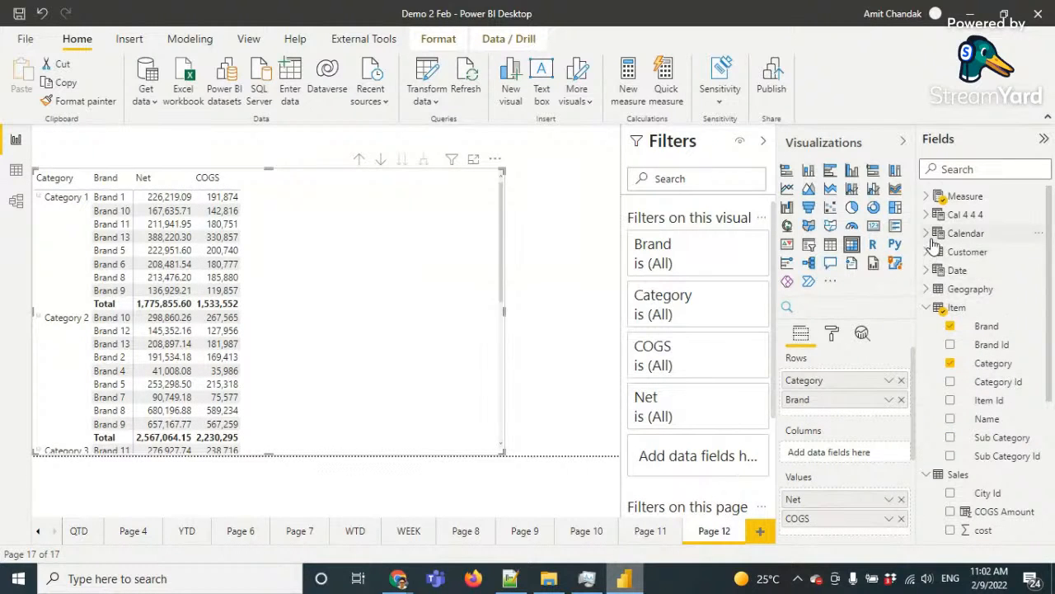
Add State from the Geography table as the matrix's column field
{"action": "left_click", "coordinate": [926, 289]}
{"action": "left_click_drag", "start_coordinate": [978, 345], "coordinate": [849, 453]}
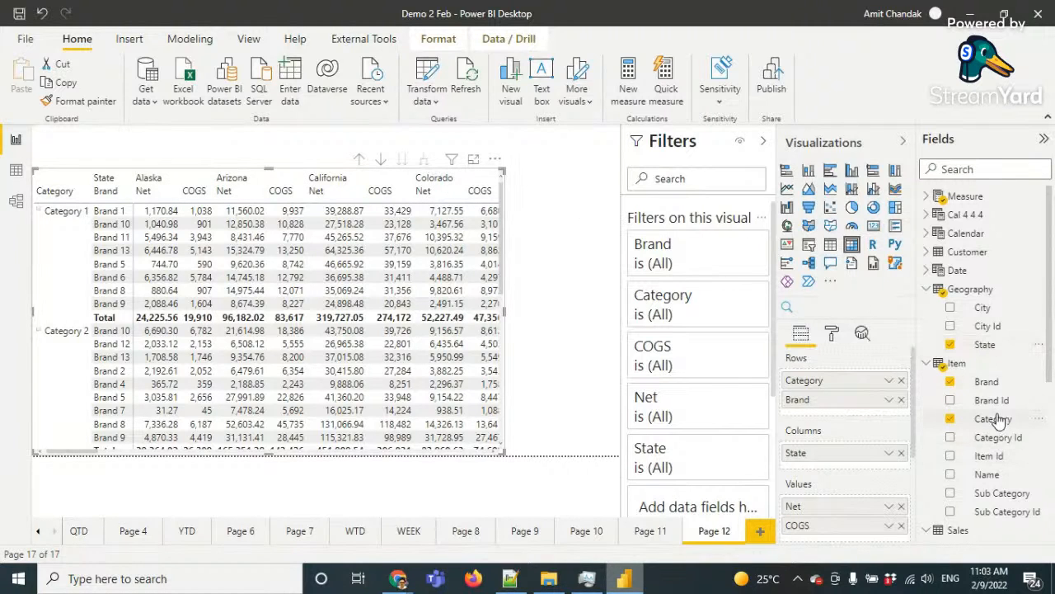
Try City below State in the matrix columns, expand the columns down one level, and remove City again
{"action": "left_click_drag", "start_coordinate": [979, 308], "coordinate": [872, 455]}
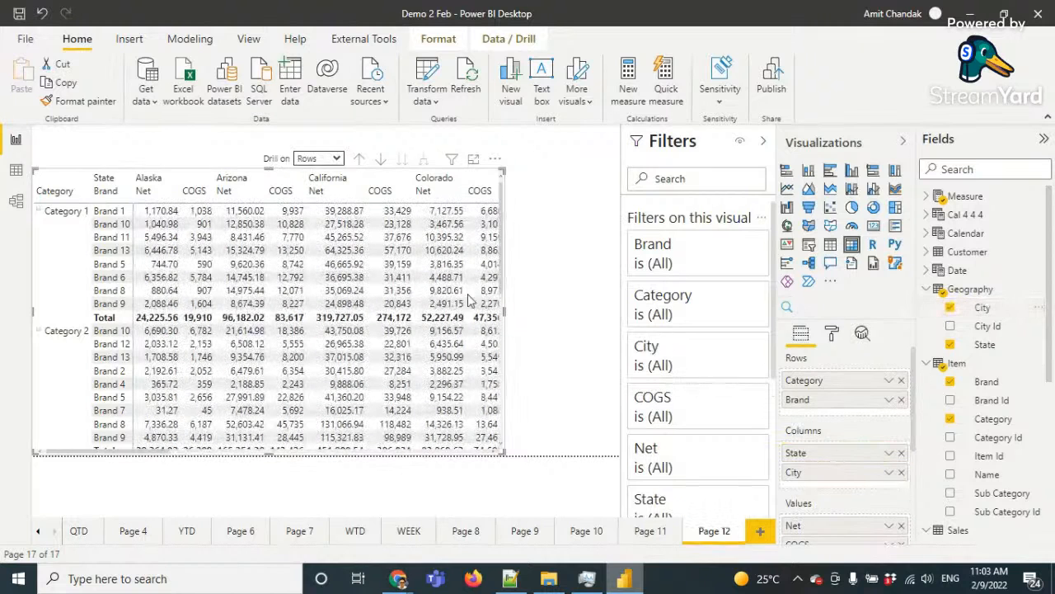
{"action": "left_click", "coordinate": [320, 160]}
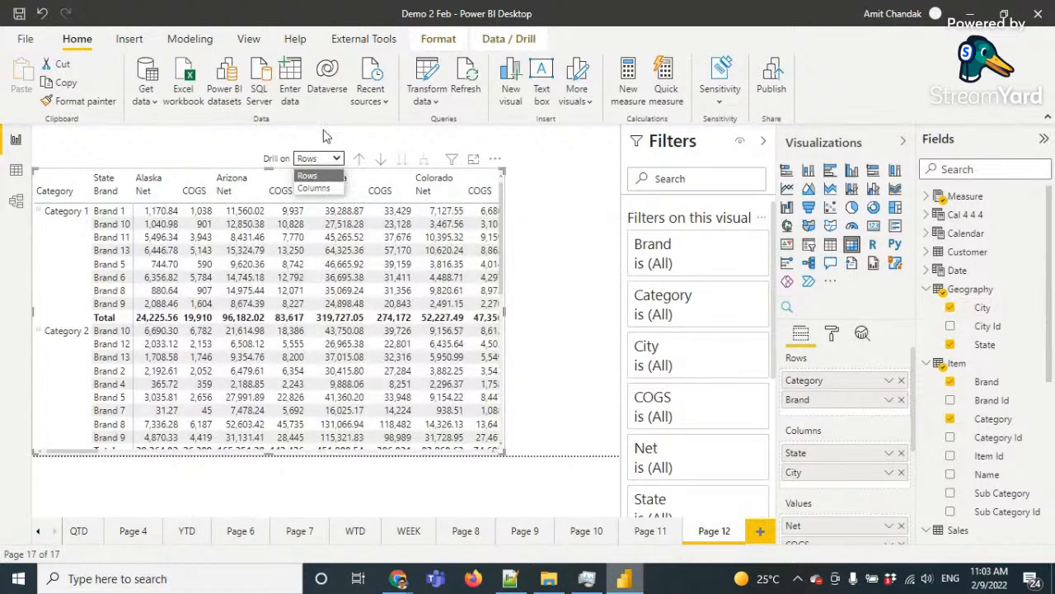
{"action": "left_click", "coordinate": [315, 189]}
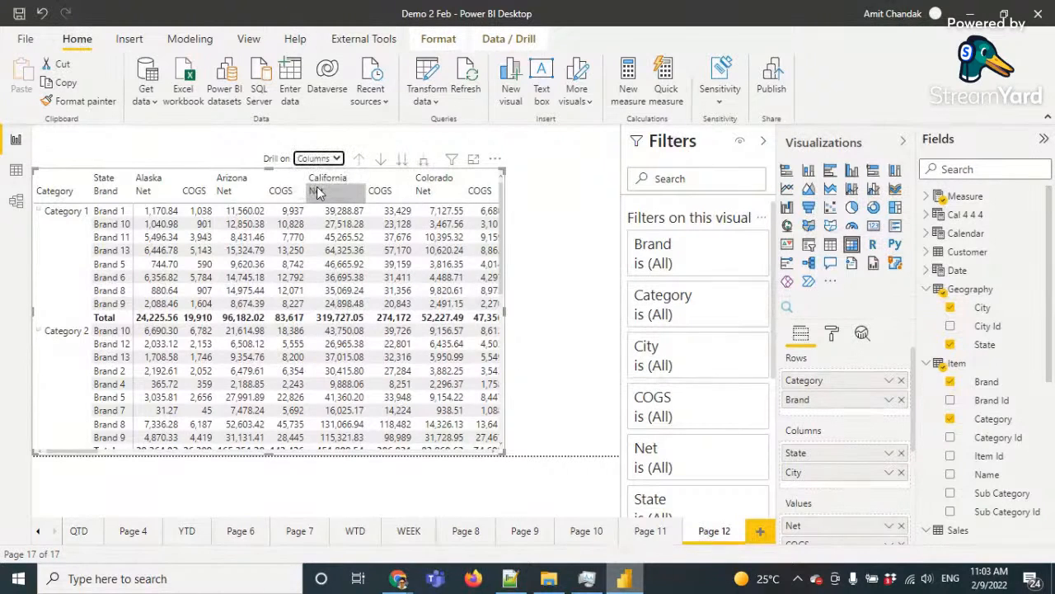
{"action": "left_click", "coordinate": [425, 160]}
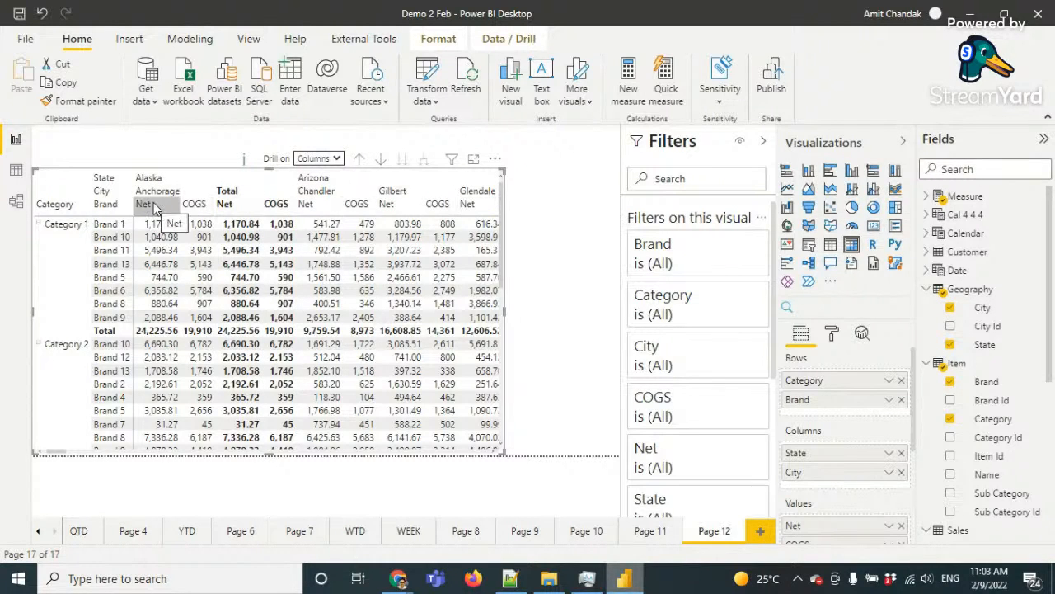
{"action": "mouse_move", "coordinate": [244, 165]}
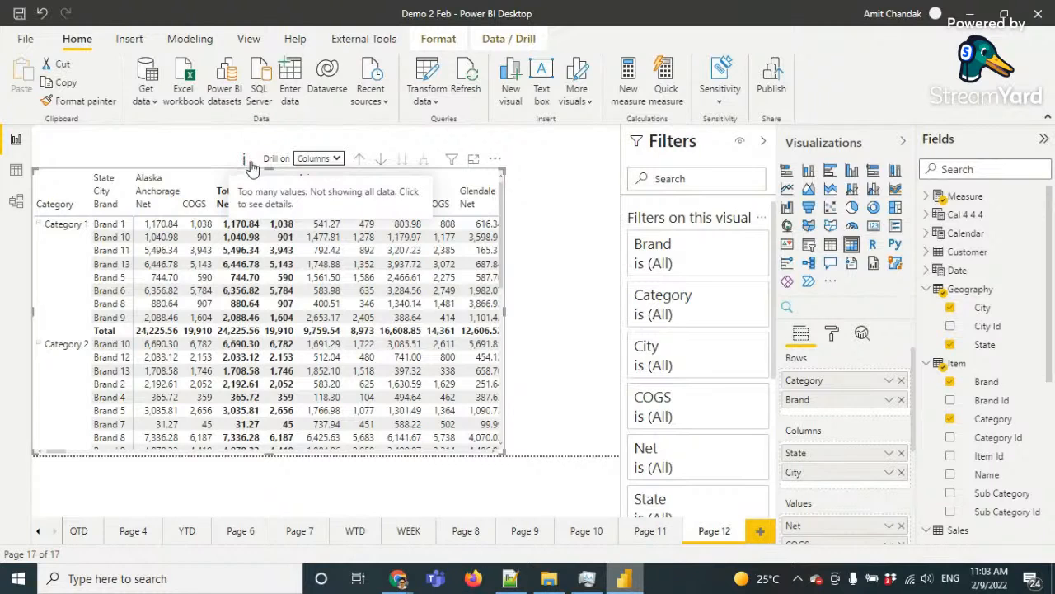
{"action": "left_click", "coordinate": [901, 472]}
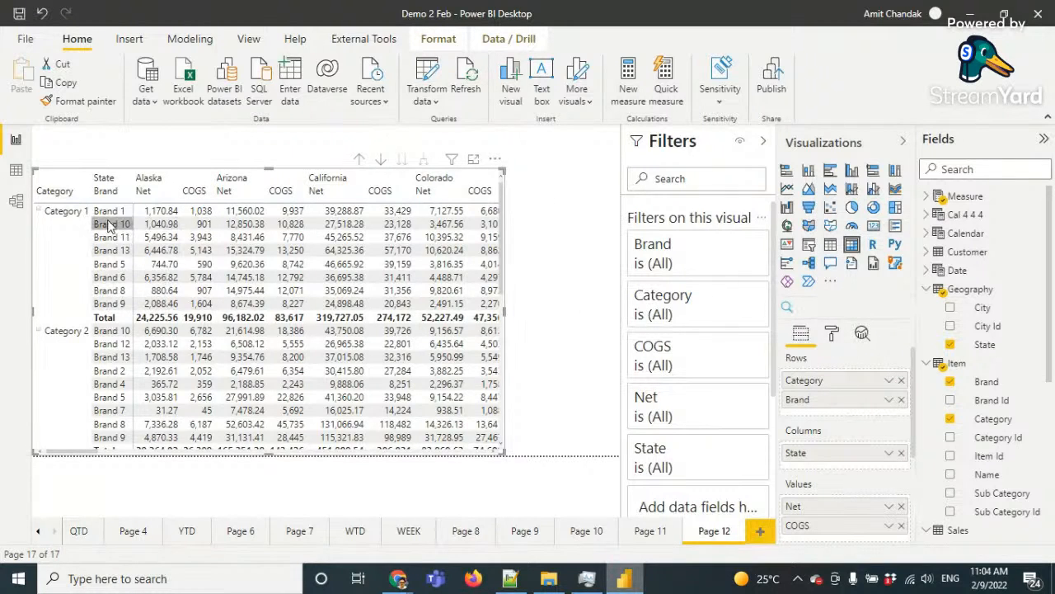
Find the matrix's Show on rows setting for values and turn it on, so Net and COGS are listed as rows
{"action": "left_click", "coordinate": [832, 338]}
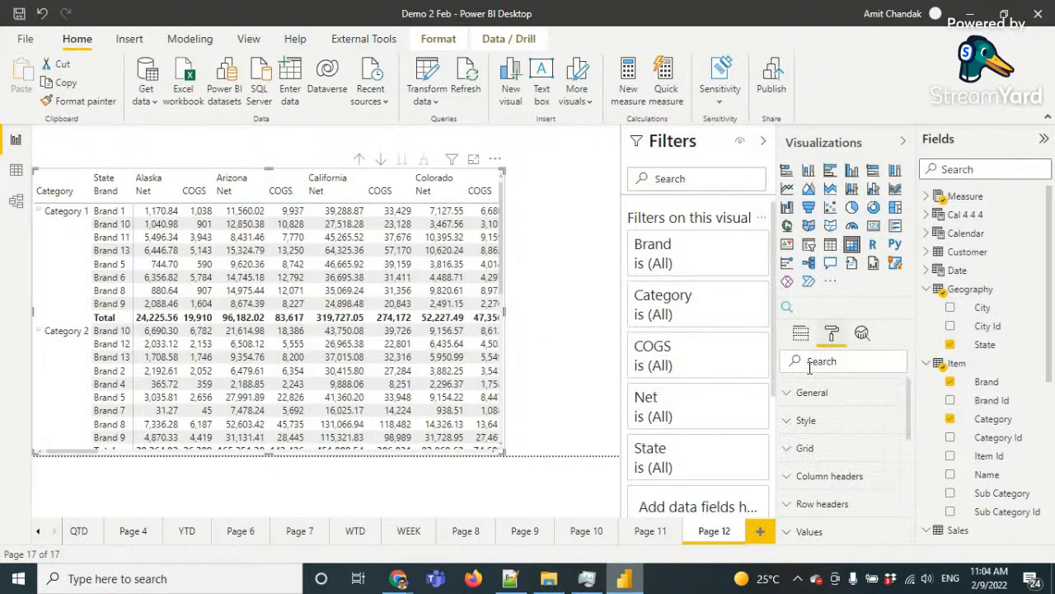
{"action": "left_click", "coordinate": [813, 367]}
{"action": "type", "text": "show"}
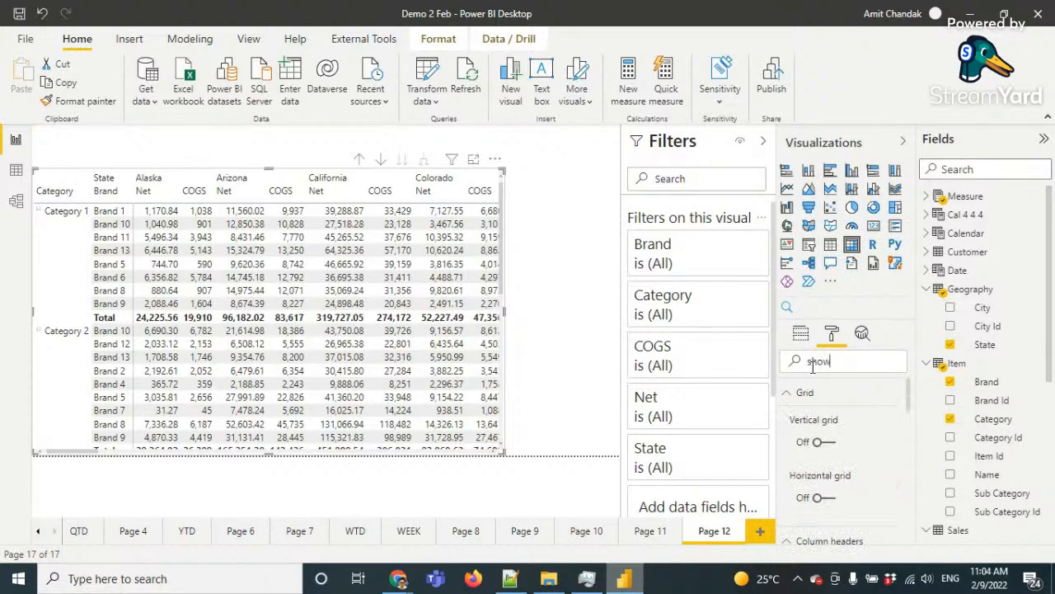
{"action": "type", "text": " on"}
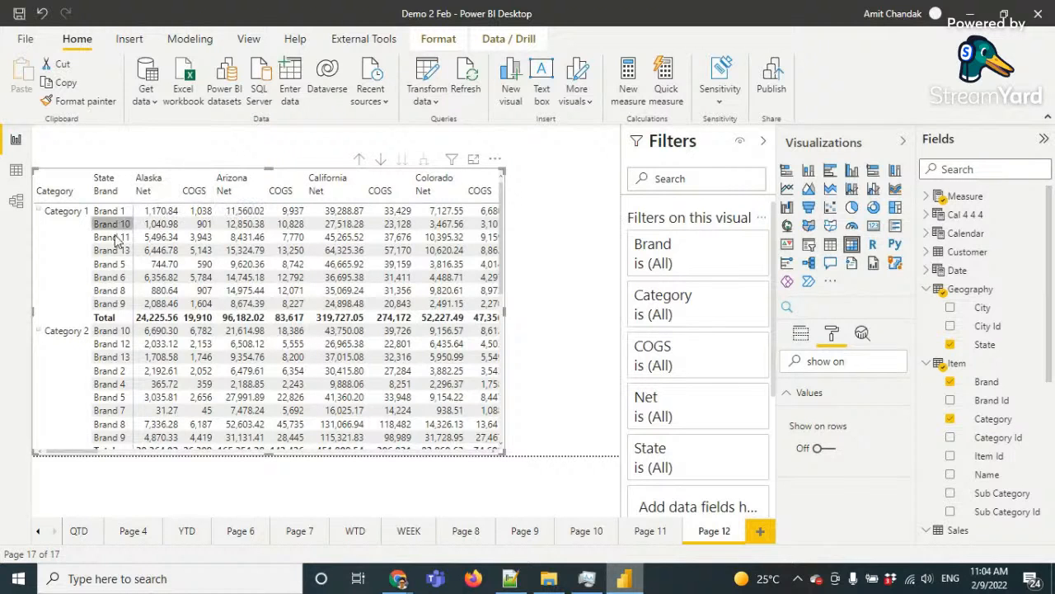
{"action": "left_click", "coordinate": [825, 448]}
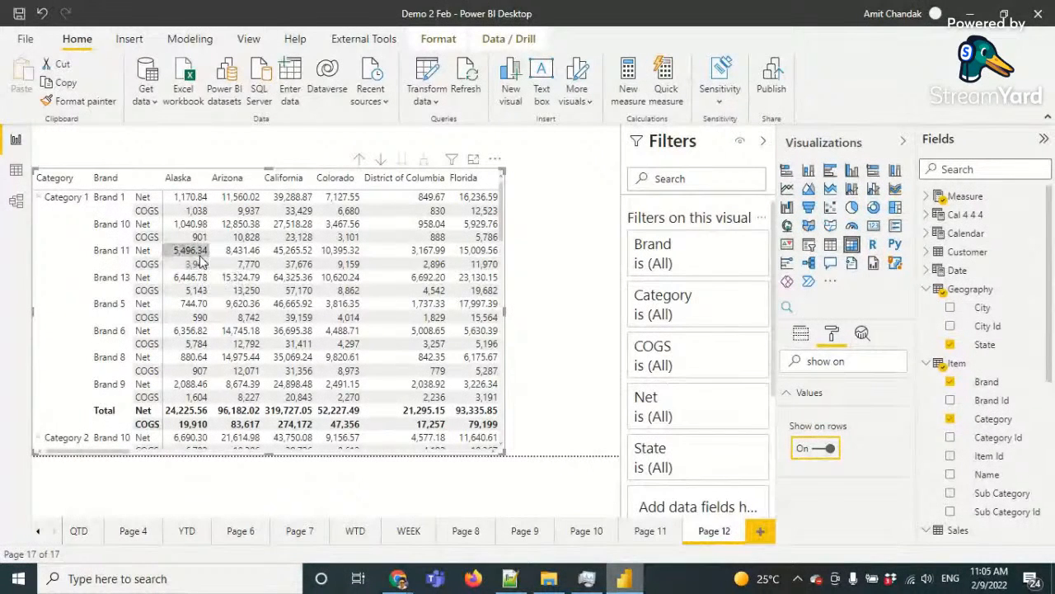
Examine the Net and COGS rows of each brand, the category totals and the grand total across the states
{"action": "scroll", "coordinate": [221, 277], "scroll_direction": "down", "scroll_amount": 5}
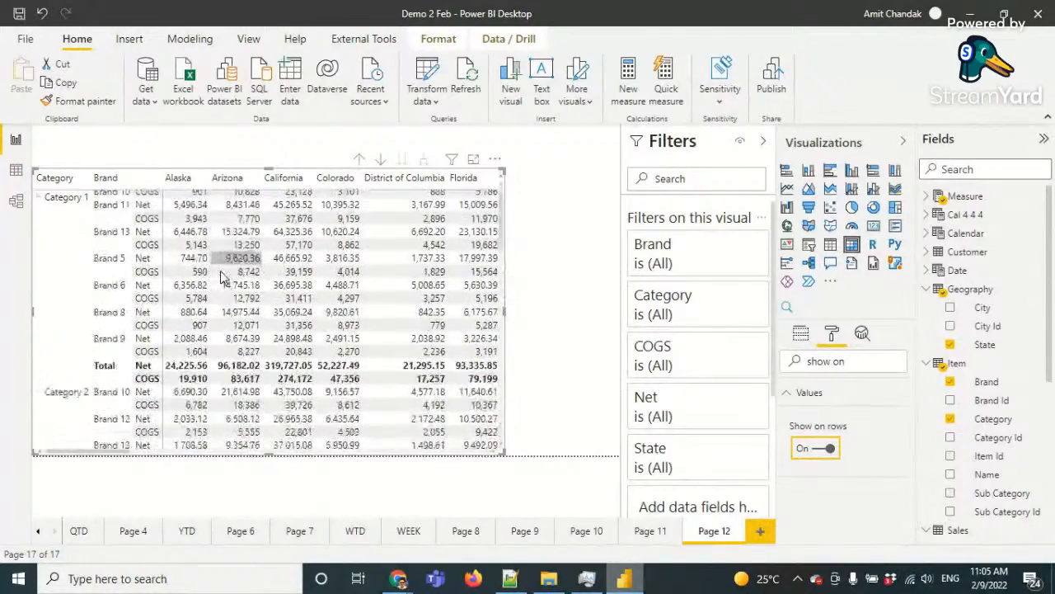
{"action": "scroll", "coordinate": [221, 272], "scroll_direction": "down", "scroll_amount": 12}
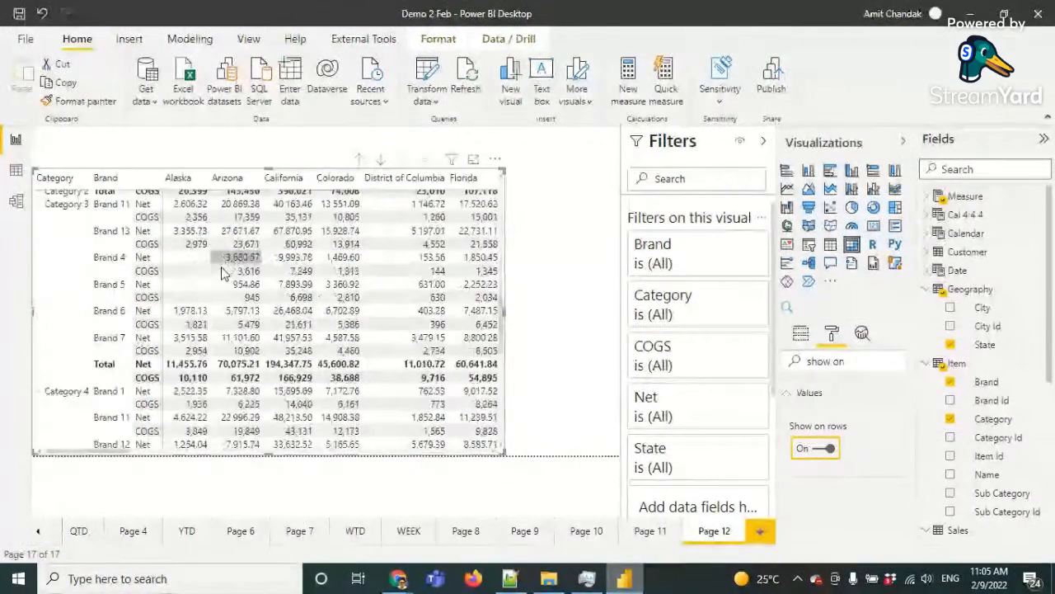
{"action": "scroll", "coordinate": [221, 272], "scroll_direction": "up", "scroll_amount": 10}
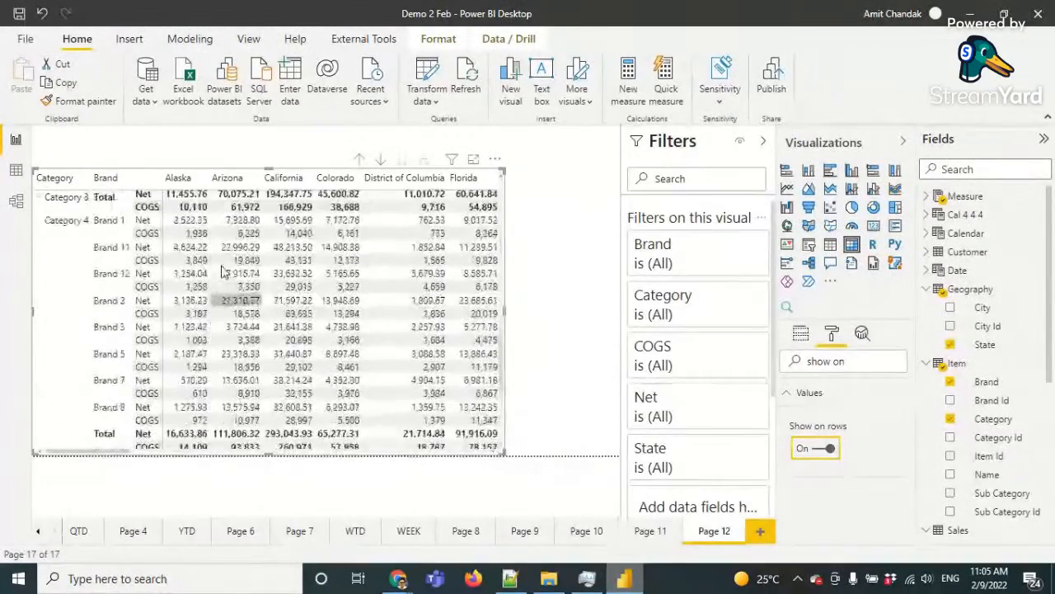
{"action": "scroll", "coordinate": [222, 268], "scroll_direction": "up", "scroll_amount": 10}
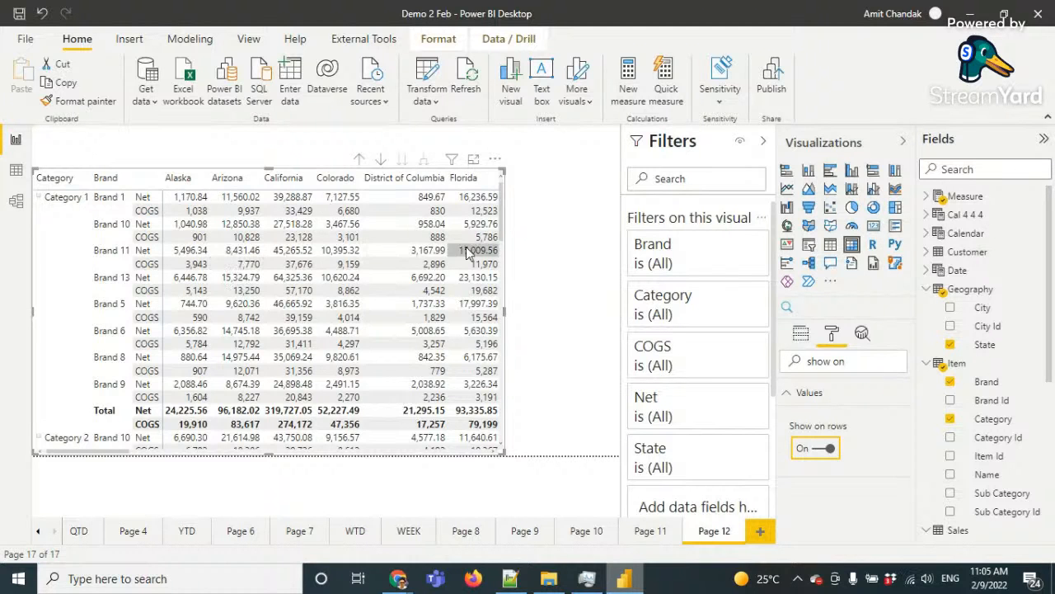
{"action": "scroll", "coordinate": [417, 304], "scroll_direction": "down", "scroll_amount": 1}
{"action": "scroll", "coordinate": [416, 303], "scroll_direction": "down", "scroll_amount": 8}
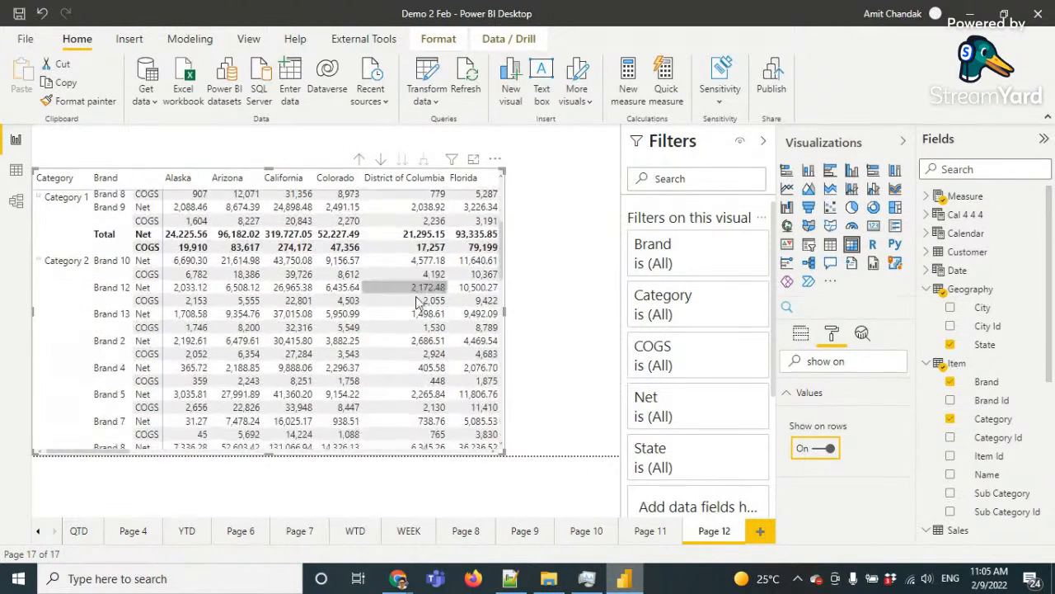
{"action": "scroll", "coordinate": [416, 303], "scroll_direction": "down", "scroll_amount": 5}
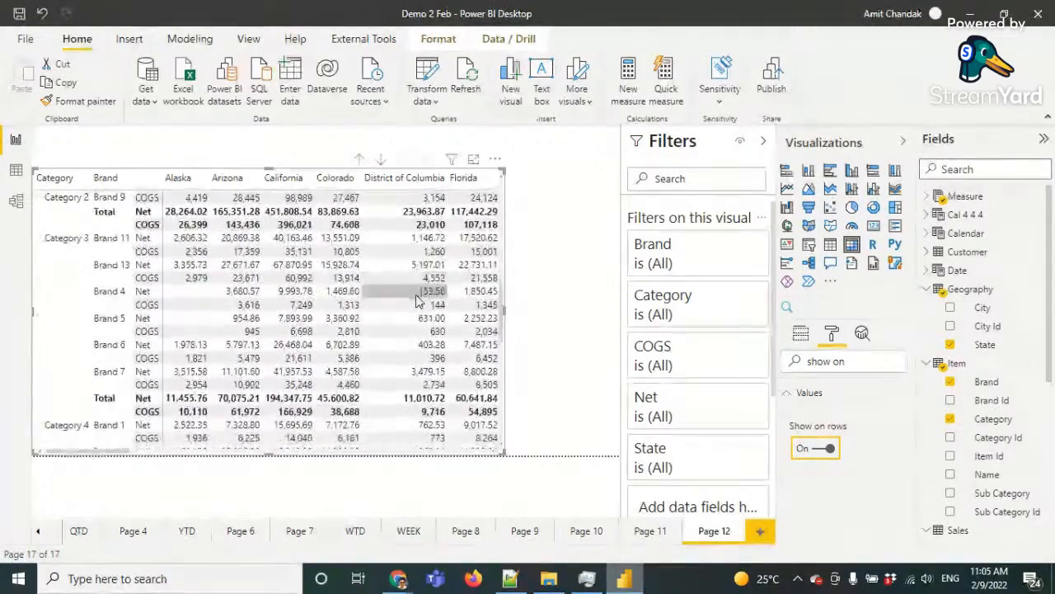
{"action": "scroll", "coordinate": [416, 303], "scroll_direction": "down", "scroll_amount": 6}
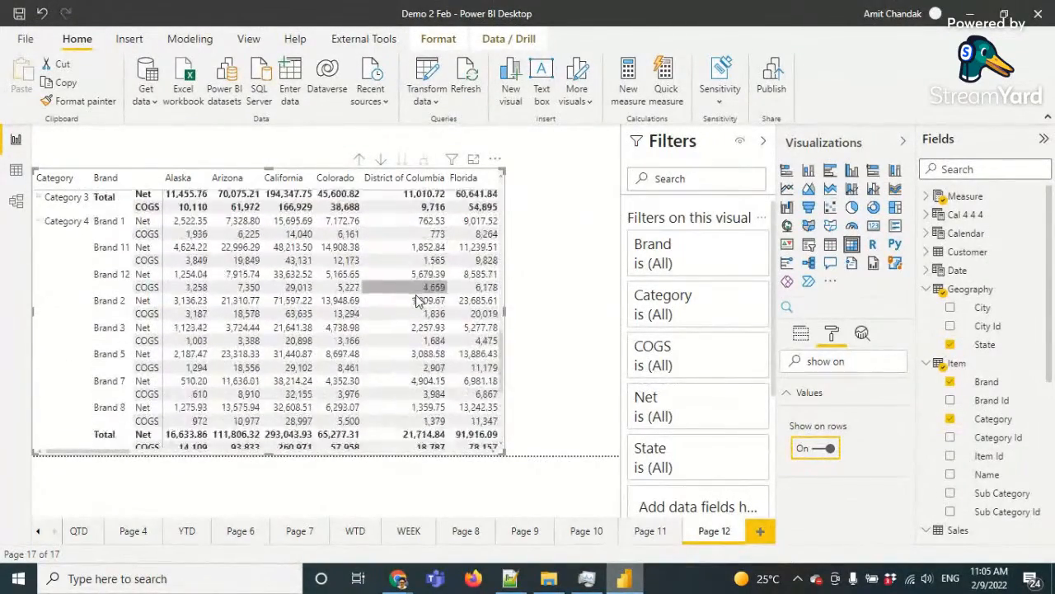
{"action": "scroll", "coordinate": [416, 304], "scroll_direction": "down", "scroll_amount": 3}
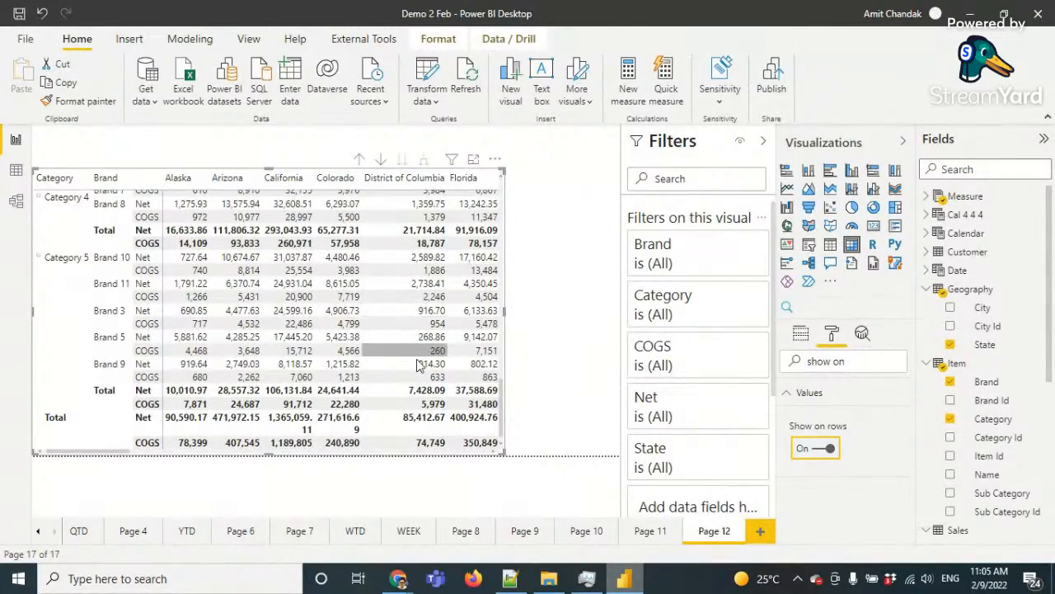
{"action": "scroll", "coordinate": [428, 346], "scroll_direction": "up", "scroll_amount": 8}
{"action": "scroll", "coordinate": [439, 353], "scroll_direction": "up", "scroll_amount": 8}
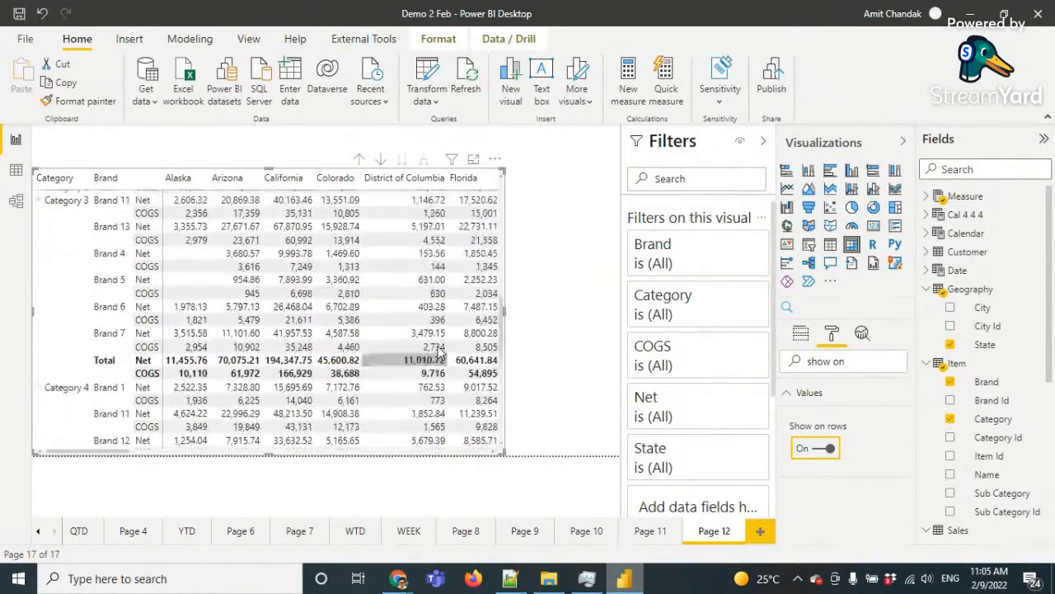
Clear the search for formatting settings and examine the matrix's conditional formatting options for Net
{"action": "triple_click", "coordinate": [829, 363]}
{"action": "key", "text": "BackSpace"}
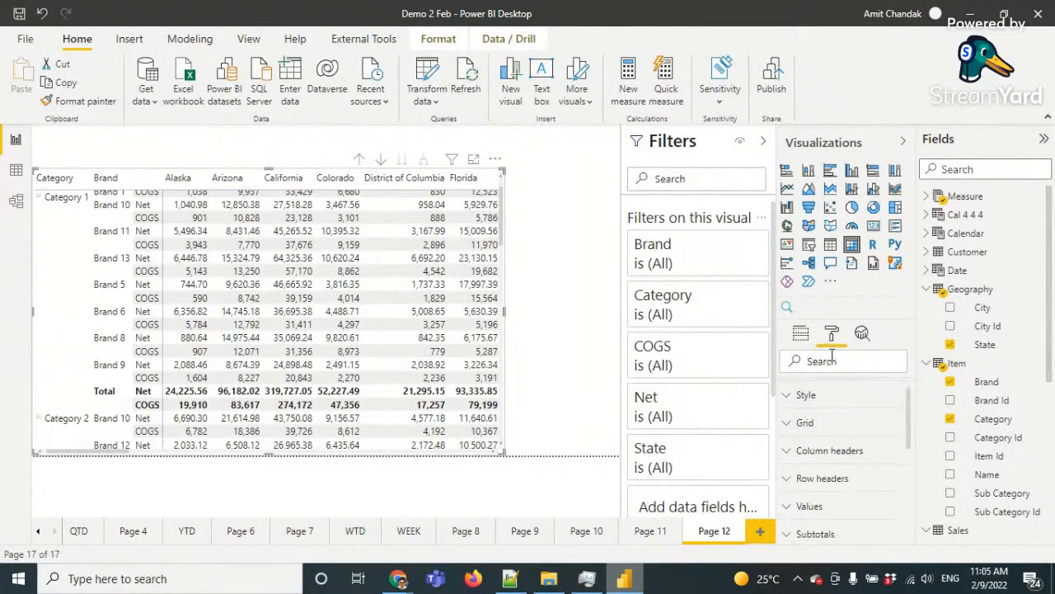
{"action": "scroll", "coordinate": [835, 419], "scroll_direction": "down", "scroll_amount": 4}
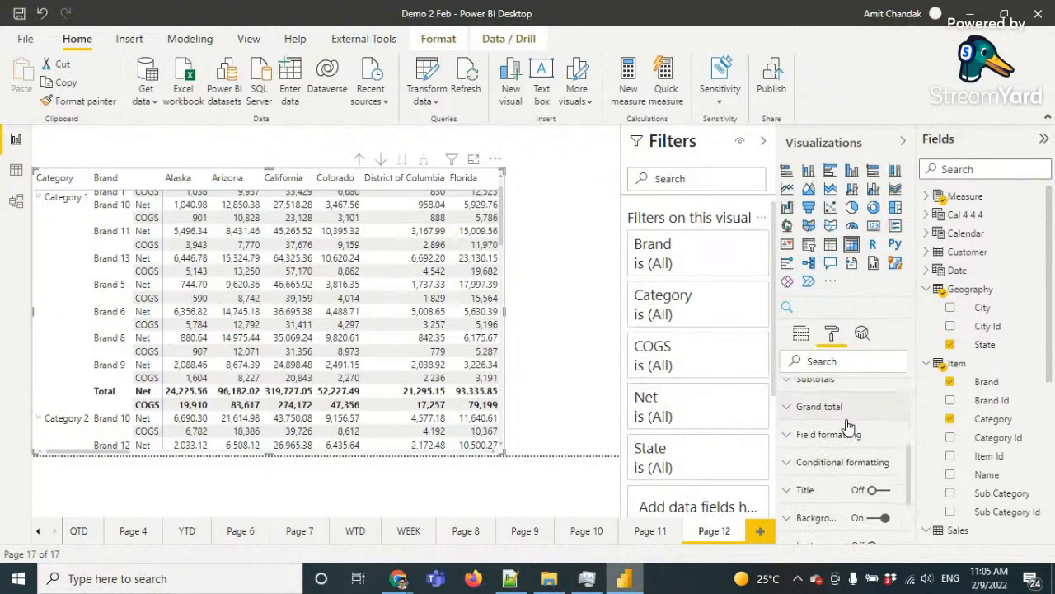
{"action": "left_click", "coordinate": [848, 462]}
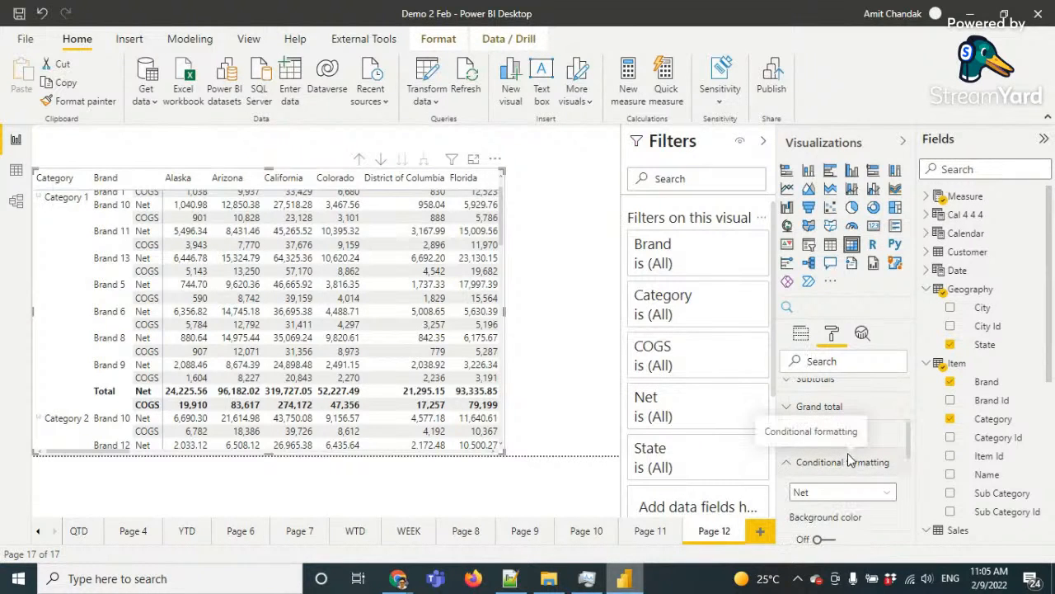
{"action": "scroll", "coordinate": [827, 474], "scroll_direction": "down", "scroll_amount": 1}
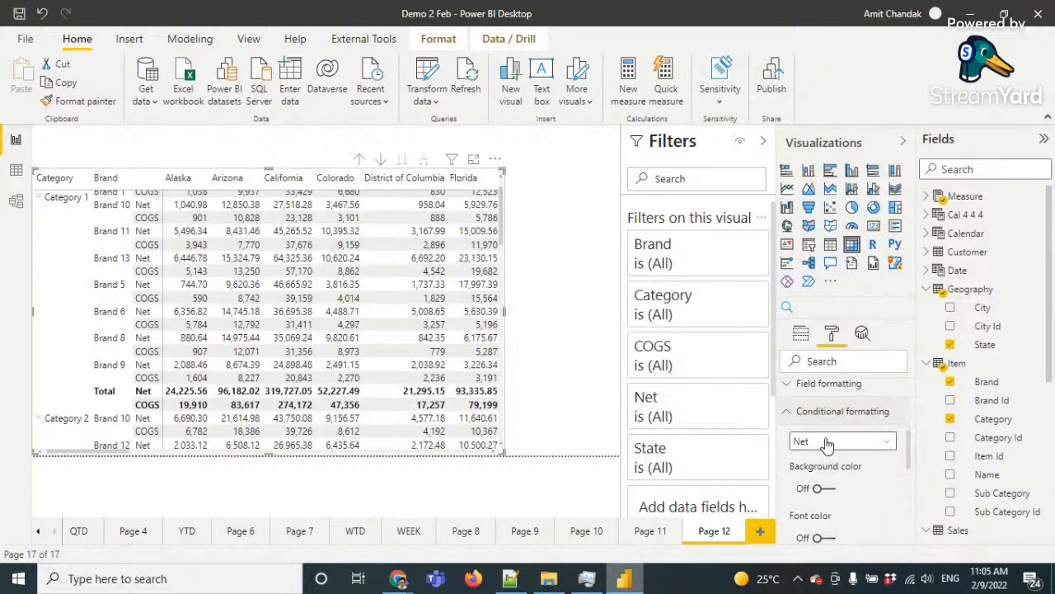
{"action": "left_click", "coordinate": [842, 441]}
{"action": "left_click", "coordinate": [841, 412]}
Examine the matrix's background and tooltip formatting settings
{"action": "scroll", "coordinate": [848, 435], "scroll_direction": "down", "scroll_amount": 1}
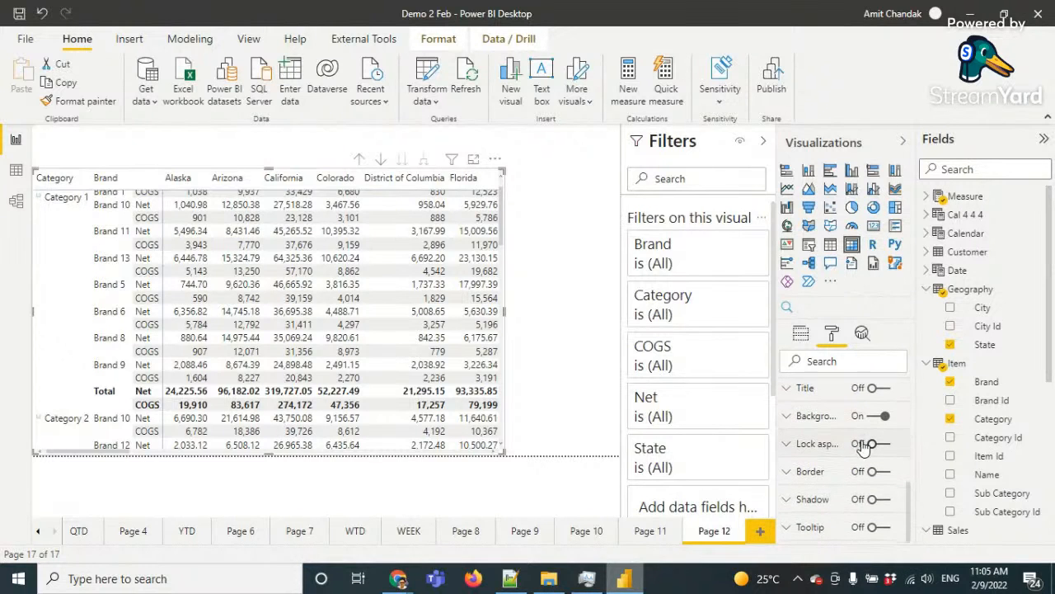
{"action": "left_click", "coordinate": [815, 416]}
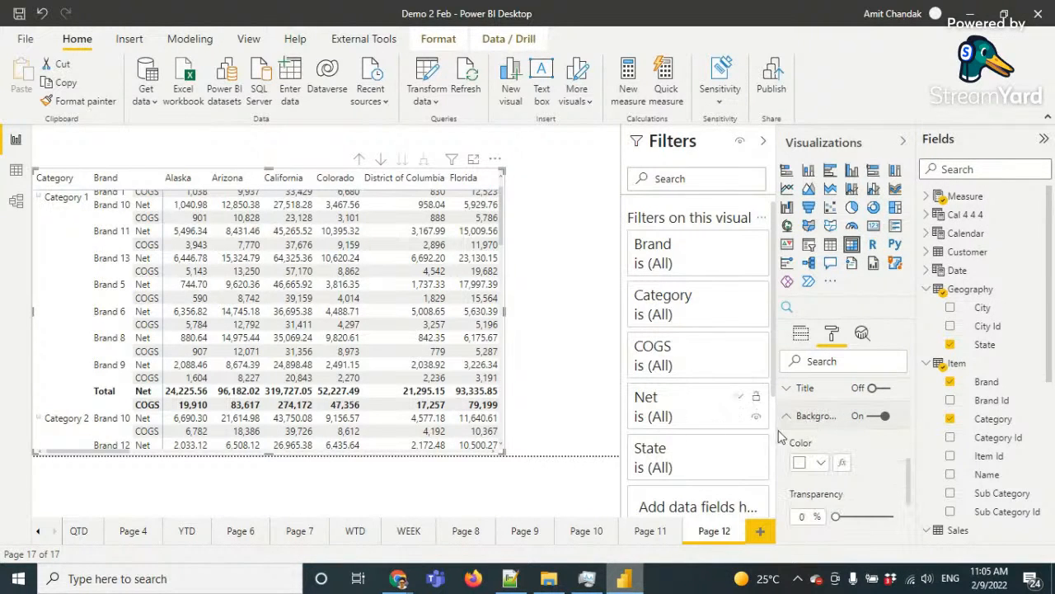
{"action": "left_click", "coordinate": [801, 418]}
{"action": "scroll", "coordinate": [828, 434], "scroll_direction": "down", "scroll_amount": 1}
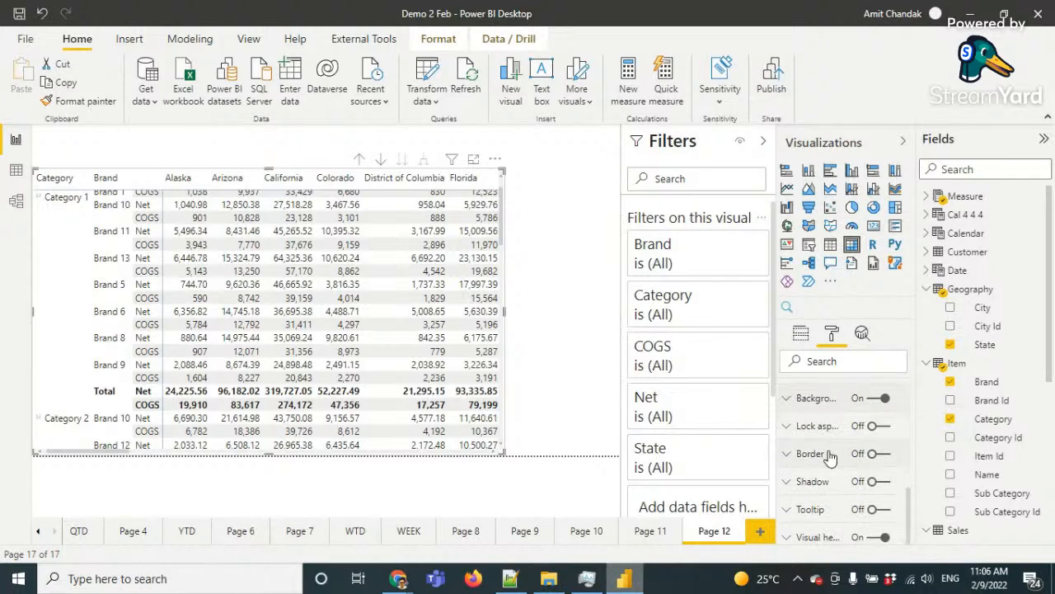
{"action": "left_click", "coordinate": [812, 511]}
{"action": "scroll", "coordinate": [815, 511], "scroll_direction": "down", "scroll_amount": 2}
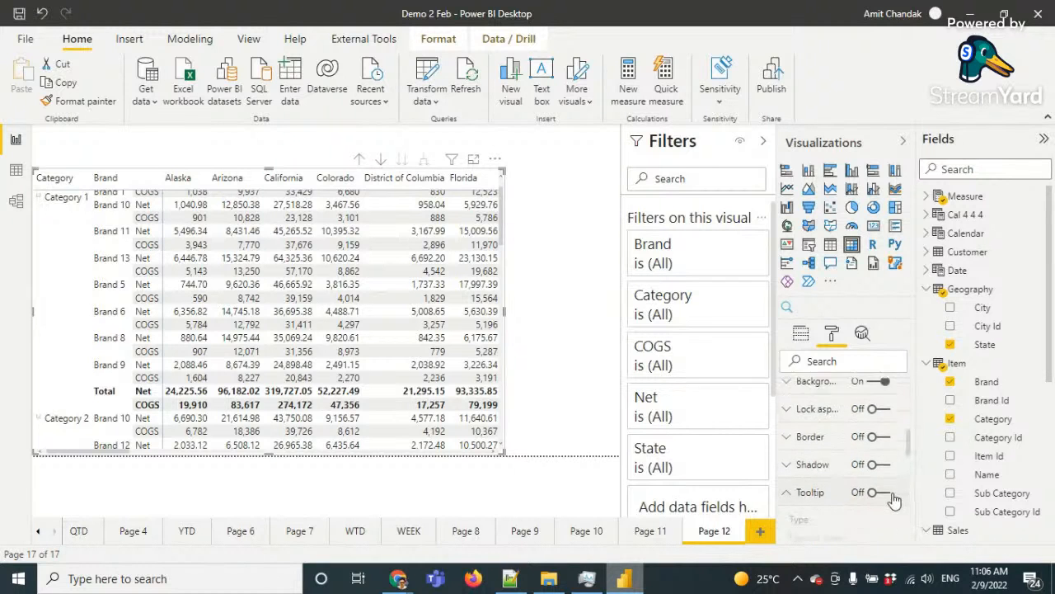
{"action": "left_click", "coordinate": [882, 459]}
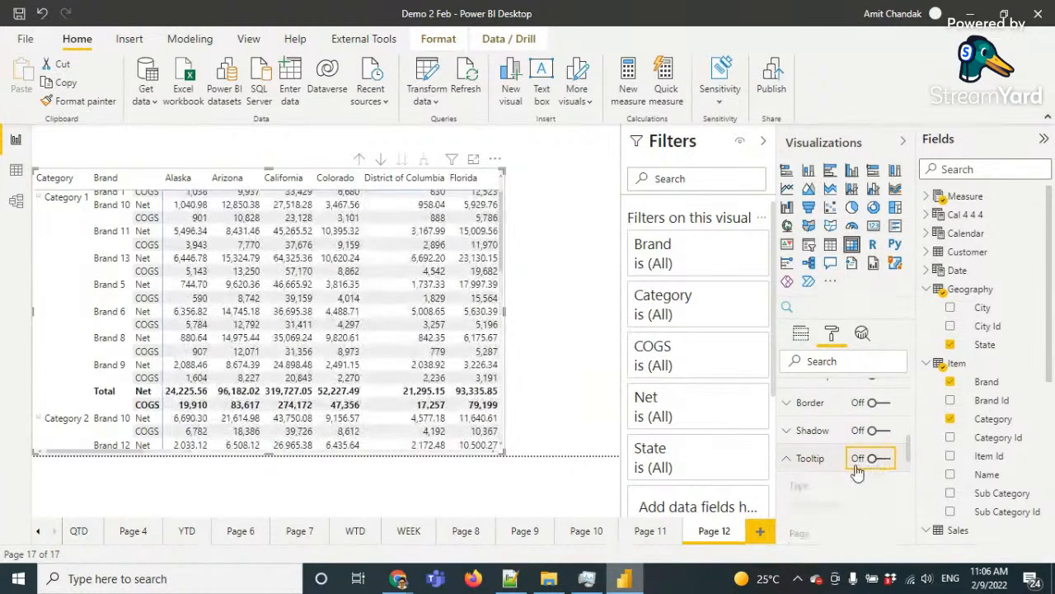
{"action": "left_click", "coordinate": [876, 461]}
{"action": "scroll", "coordinate": [855, 471], "scroll_direction": "down", "scroll_amount": 3}
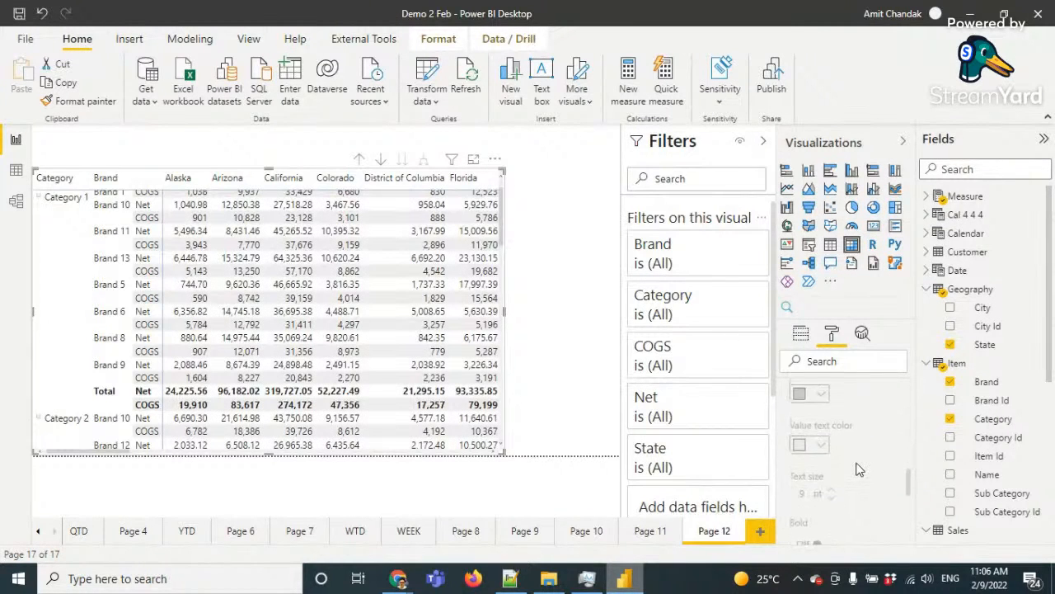
{"action": "scroll", "coordinate": [858, 467], "scroll_direction": "up", "scroll_amount": 3}
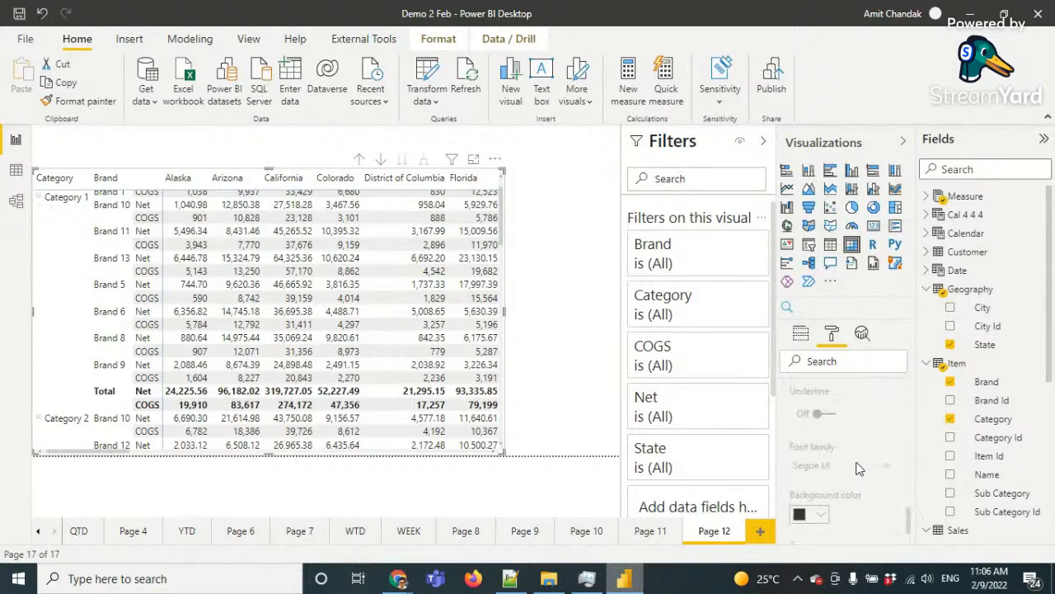
{"action": "scroll", "coordinate": [855, 460], "scroll_direction": "up", "scroll_amount": 5}
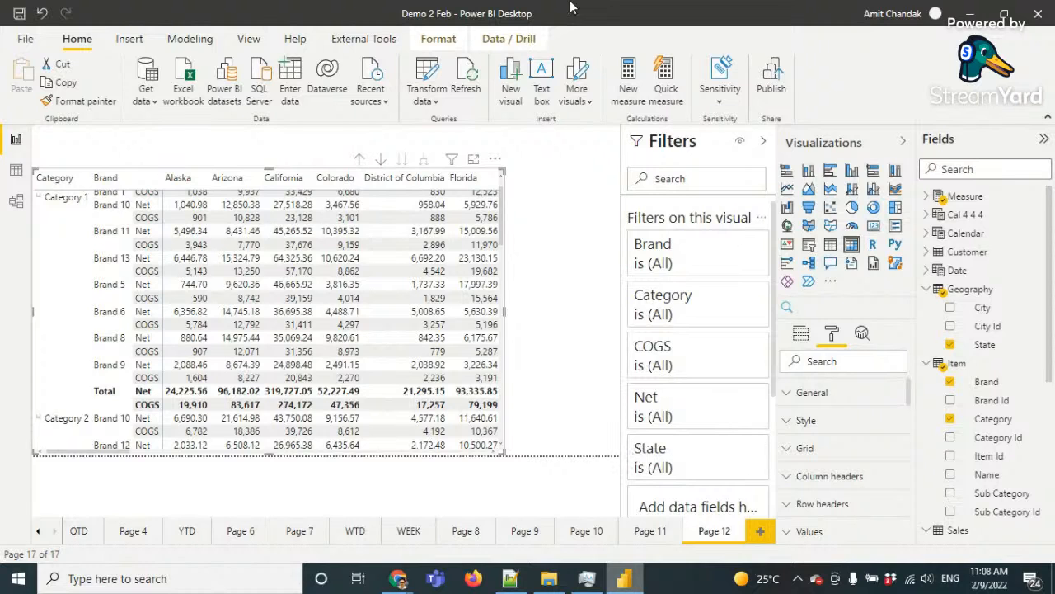
Add a new report page and insert a clustered bar chart, enlarged to fill most of the page's height
{"action": "left_click", "coordinate": [760, 531]}
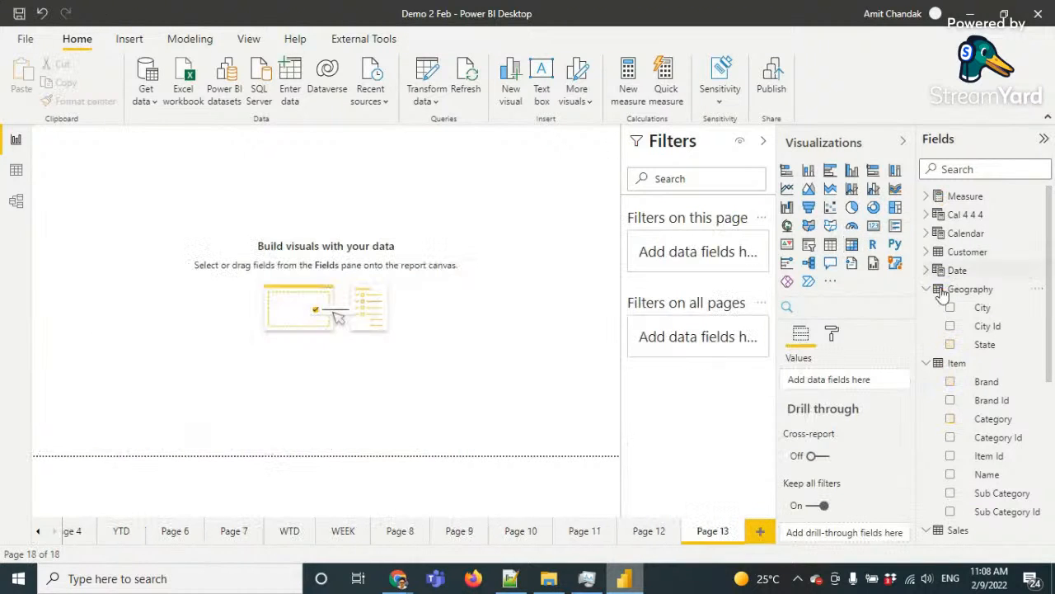
{"action": "left_click", "coordinate": [831, 172]}
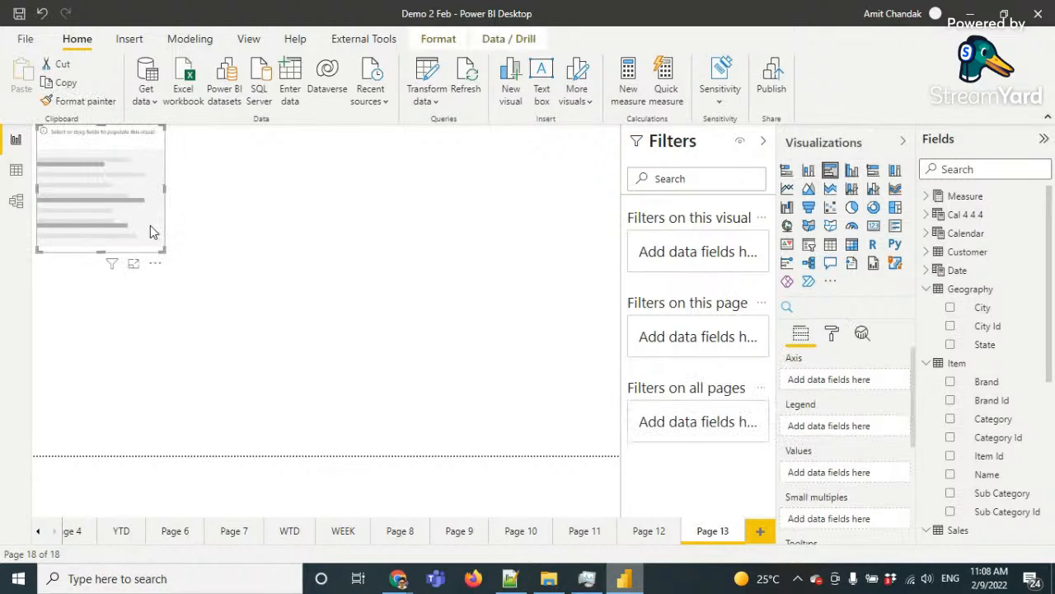
{"action": "left_click_drag", "start_coordinate": [150, 225], "coordinate": [424, 464]}
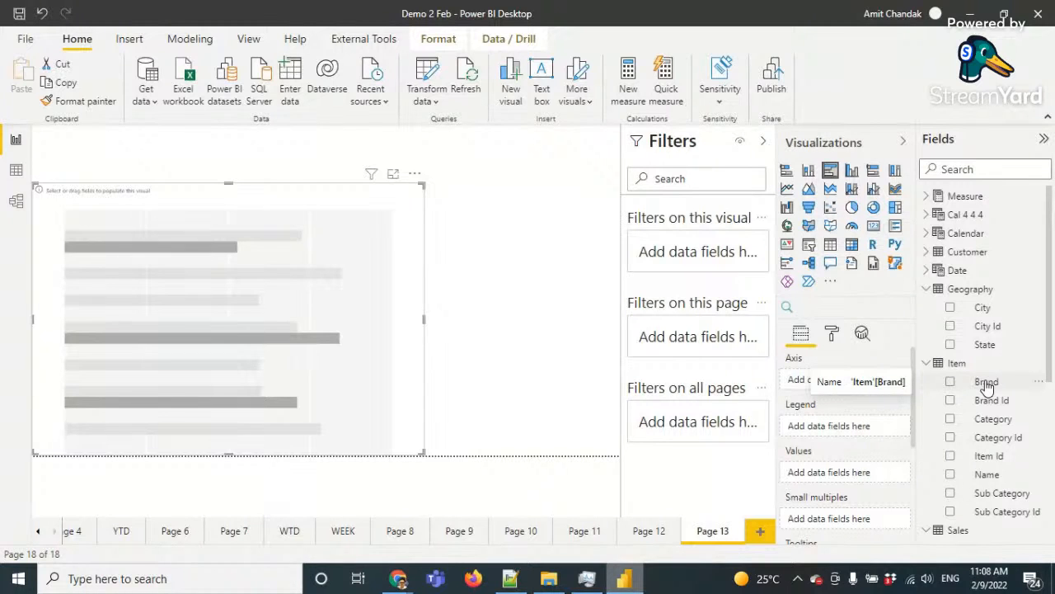
Set Brand from the Item table as the chart's axis and the base measure Net as its values
{"action": "left_click_drag", "start_coordinate": [987, 384], "coordinate": [848, 380]}
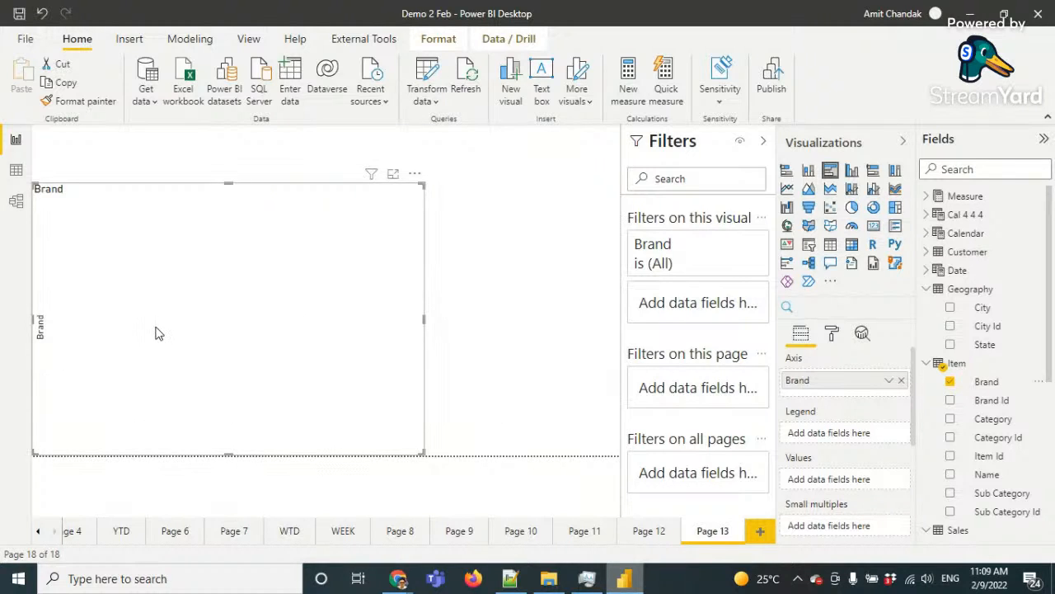
{"action": "left_click", "coordinate": [932, 198]}
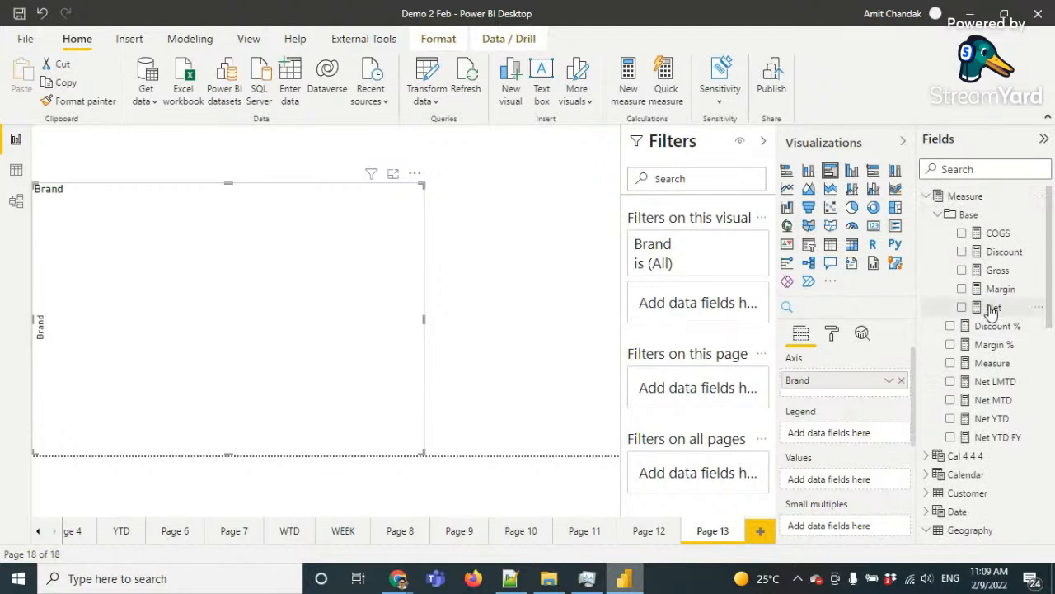
{"action": "left_click_drag", "start_coordinate": [992, 309], "coordinate": [852, 483]}
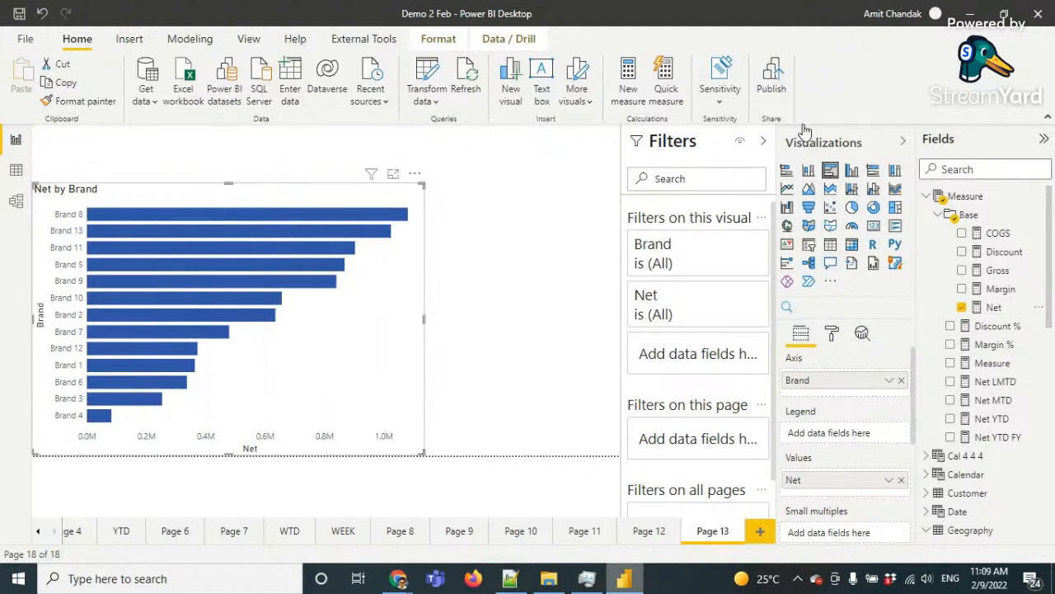
Convert the bar chart to a clustered column chart and widen it so each brand label fits on one line
{"action": "left_click", "coordinate": [852, 171]}
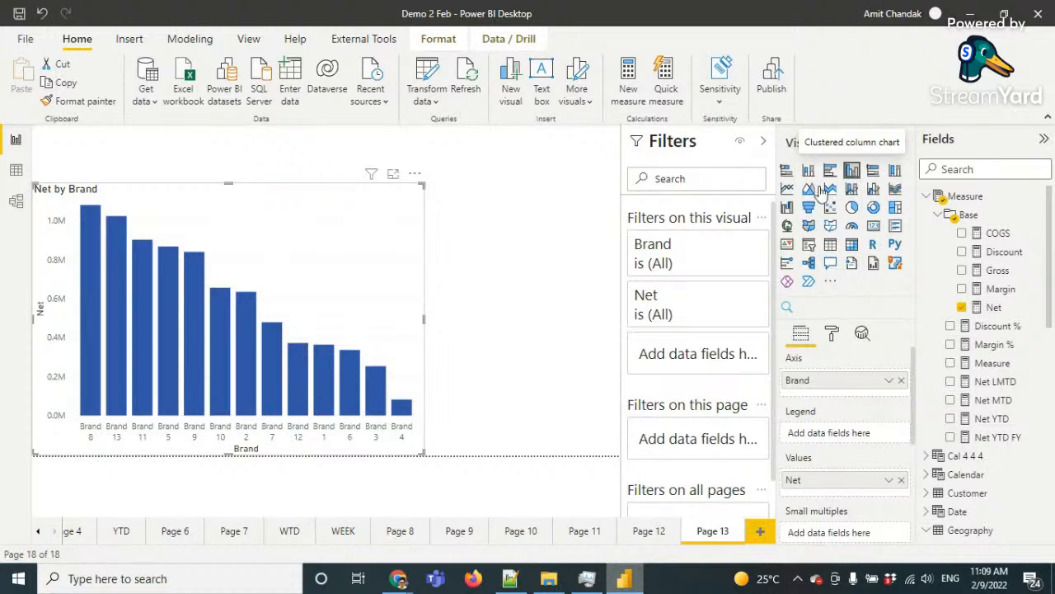
{"action": "left_click_drag", "start_coordinate": [423, 323], "coordinate": [562, 305]}
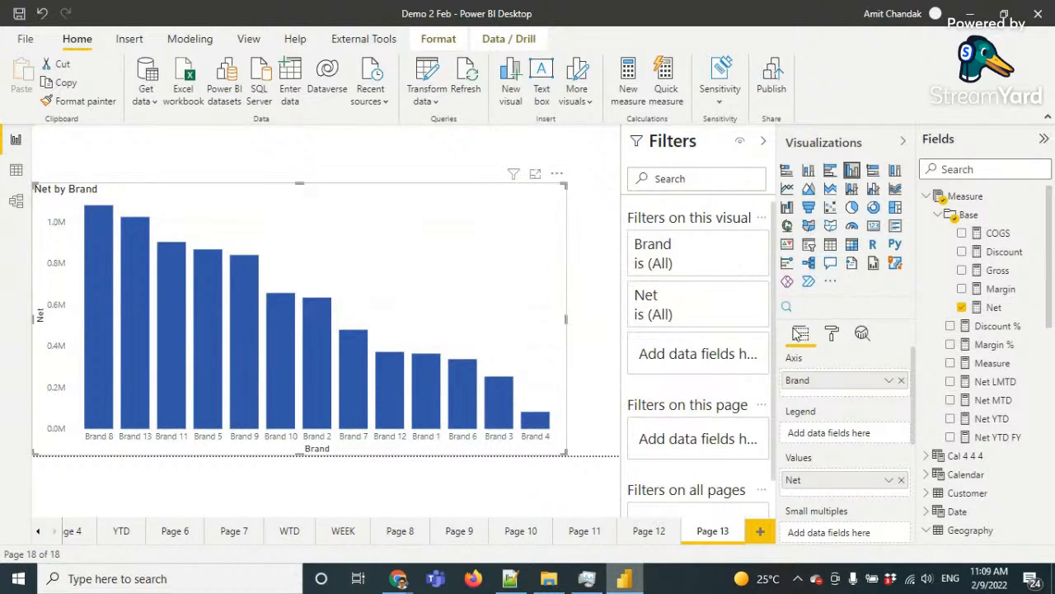
Examine the column chart's X axis formatting settings, such as color, text size and font family
{"action": "left_click", "coordinate": [831, 333]}
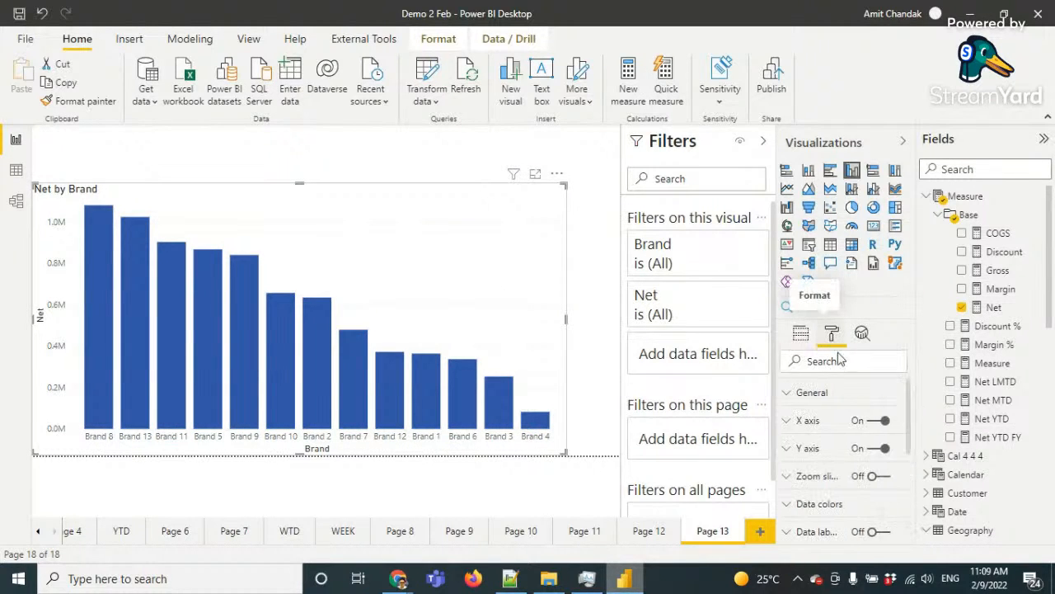
{"action": "left_click", "coordinate": [824, 421]}
{"action": "scroll", "coordinate": [827, 421], "scroll_direction": "down", "scroll_amount": 2}
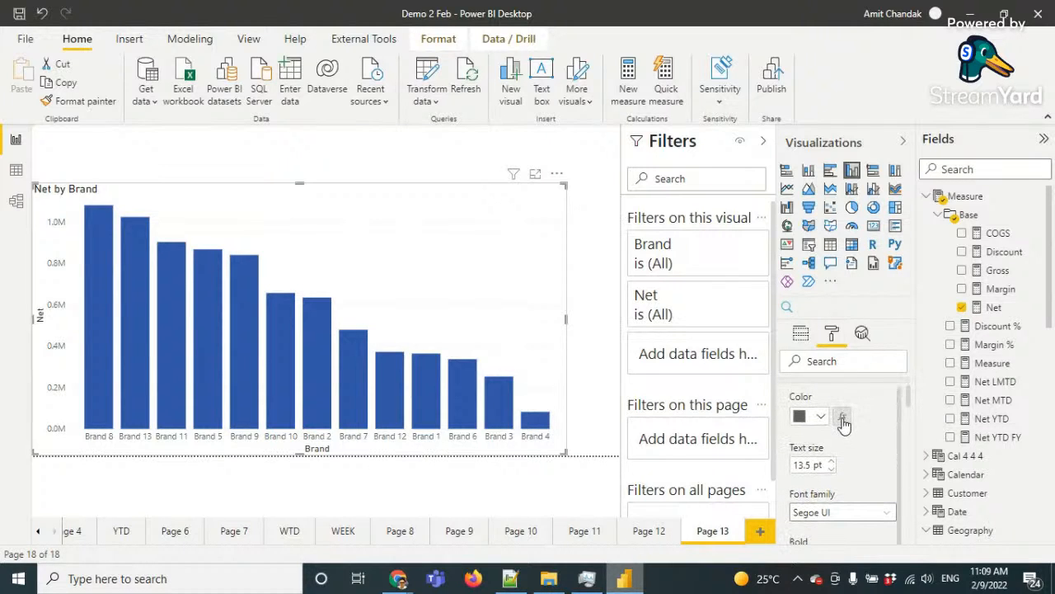
{"action": "scroll", "coordinate": [849, 419], "scroll_direction": "up", "scroll_amount": 1}
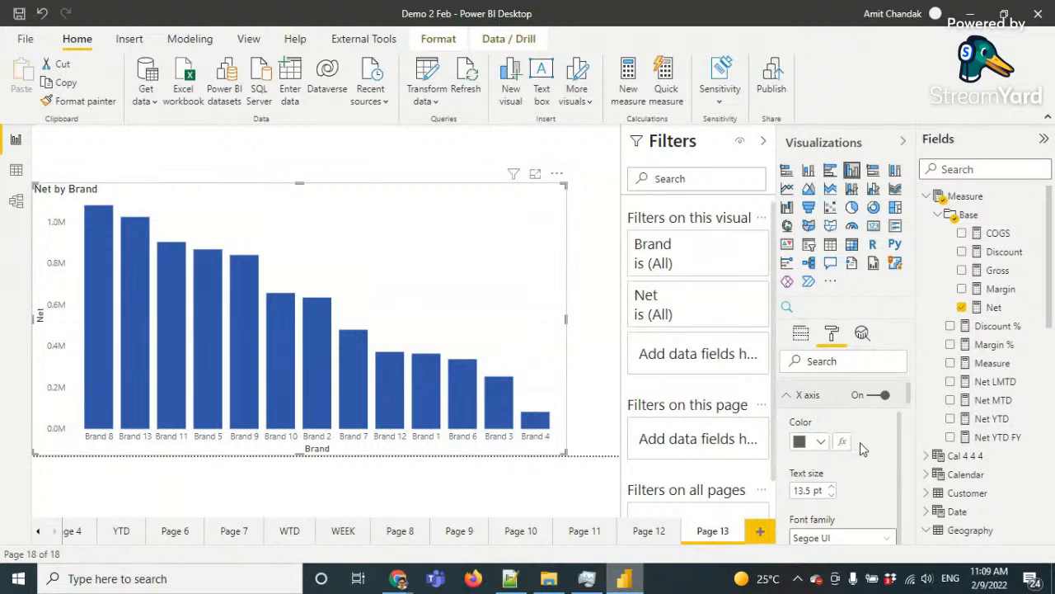
{"action": "scroll", "coordinate": [852, 435], "scroll_direction": "down", "scroll_amount": 2}
{"action": "scroll", "coordinate": [848, 469], "scroll_direction": "up", "scroll_amount": 2}
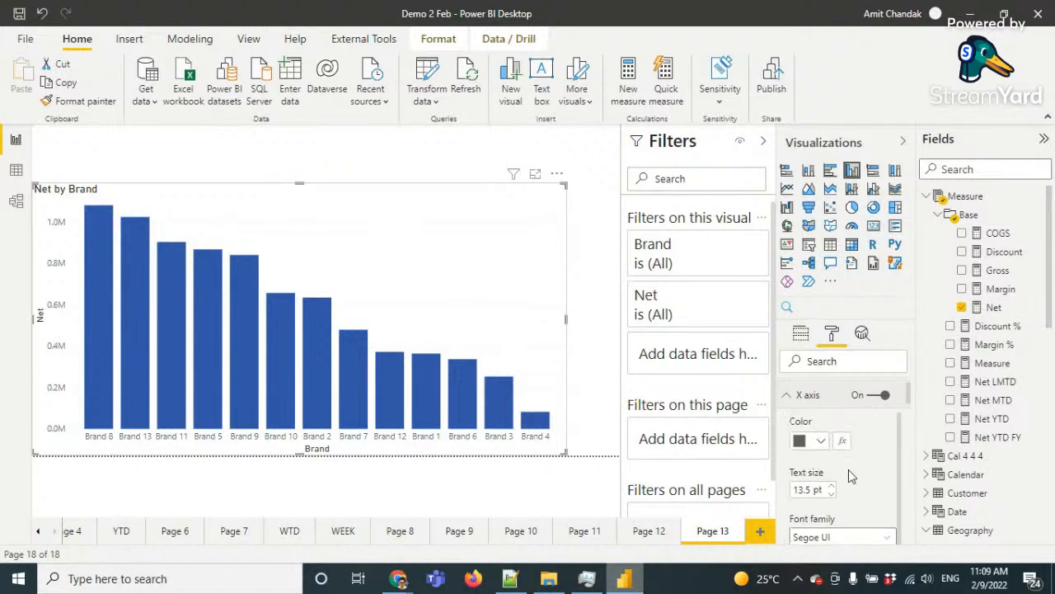
{"action": "scroll", "coordinate": [848, 469], "scroll_direction": "down", "scroll_amount": 2}
{"action": "scroll", "coordinate": [856, 466], "scroll_direction": "up", "scroll_amount": 2}
{"action": "scroll", "coordinate": [851, 462], "scroll_direction": "up", "scroll_amount": 1}
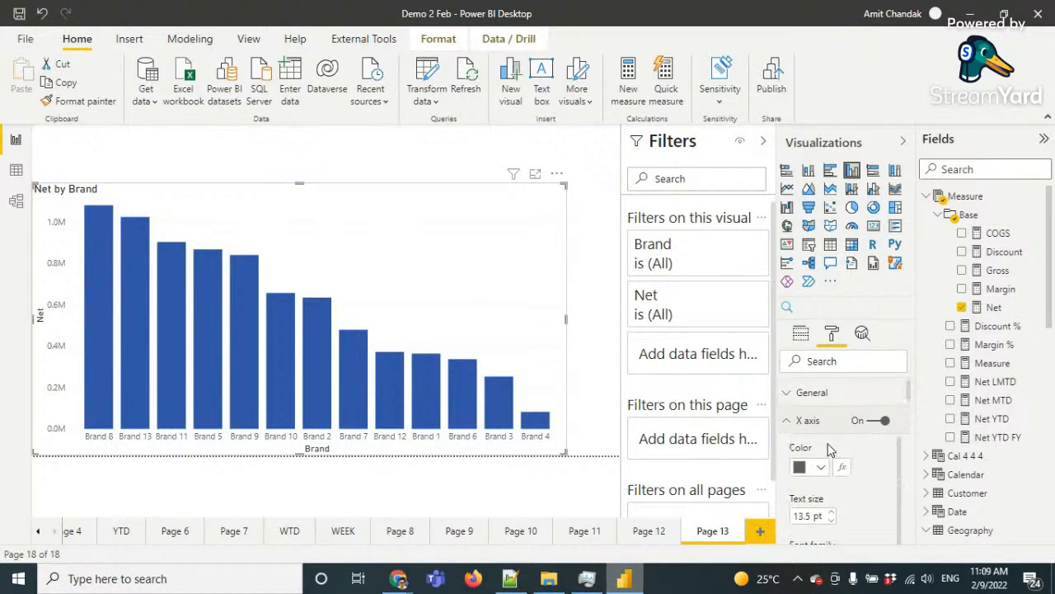
{"action": "left_click", "coordinate": [794, 419]}
Examine the column chart's Y axis settings for position, scale type and the Start and End of the range
{"action": "scroll", "coordinate": [806, 424], "scroll_direction": "down", "scroll_amount": 1}
{"action": "left_click", "coordinate": [804, 423]}
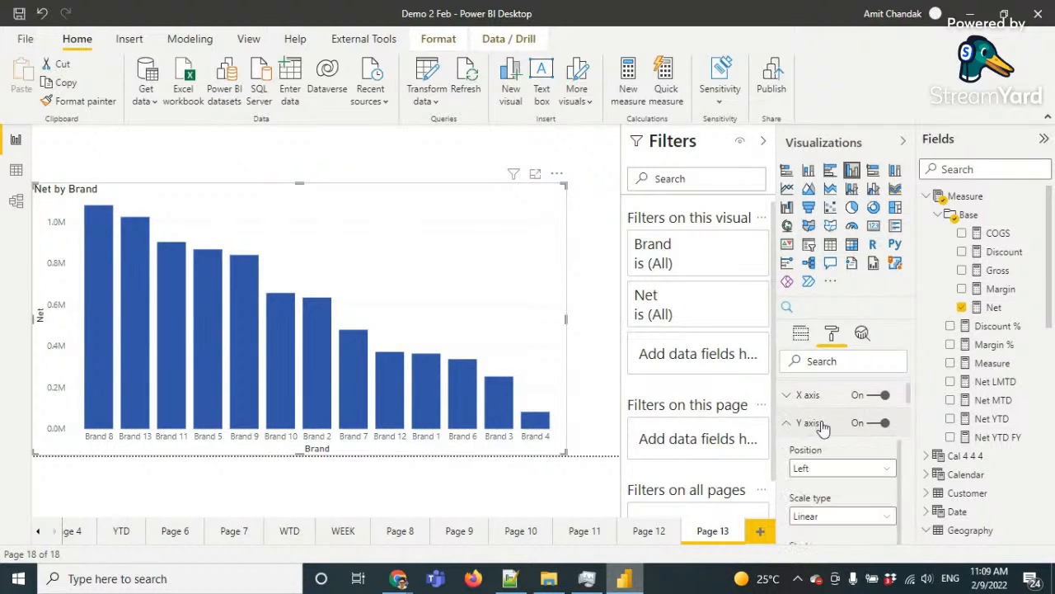
{"action": "scroll", "coordinate": [822, 422], "scroll_direction": "down", "scroll_amount": 3}
{"action": "scroll", "coordinate": [822, 423], "scroll_direction": "down", "scroll_amount": 1}
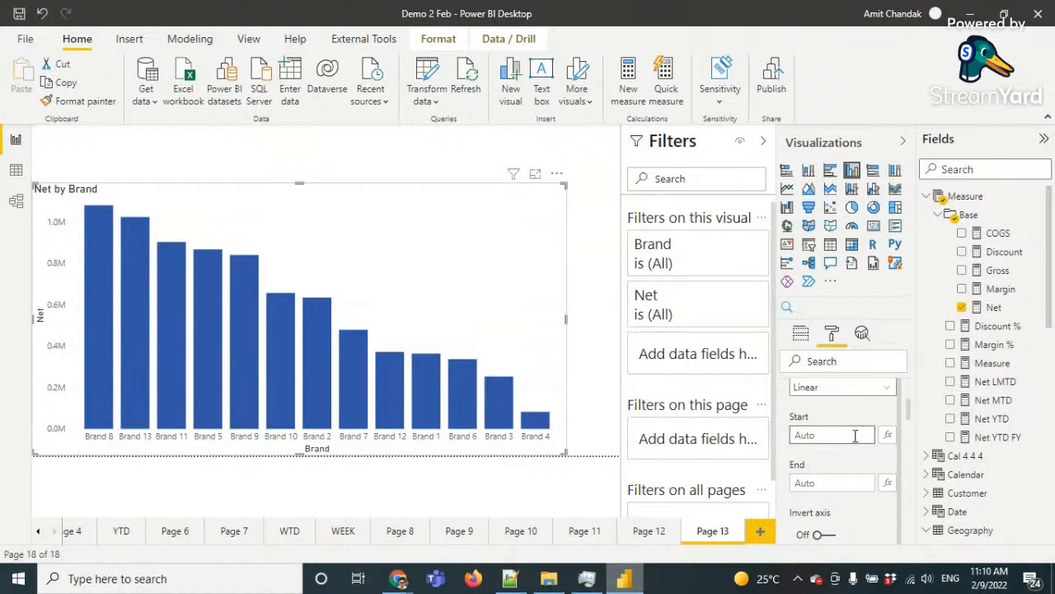
{"action": "left_click", "coordinate": [824, 435]}
{"action": "key", "text": "Tab"}
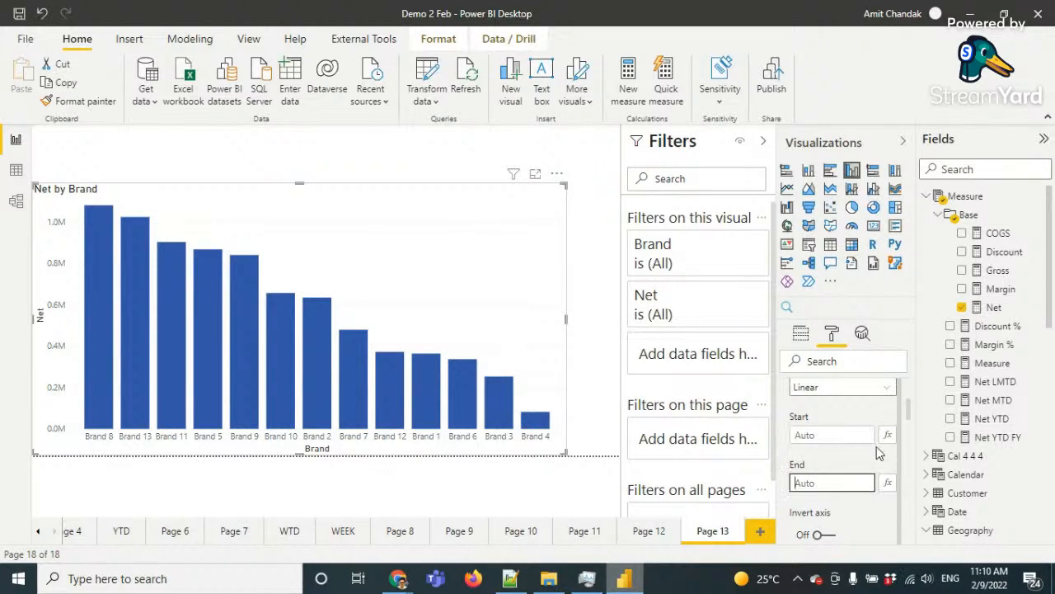
Look at the options for basing the Y axis Start on a field value, and close them without applying anything
{"action": "left_click", "coordinate": [888, 435]}
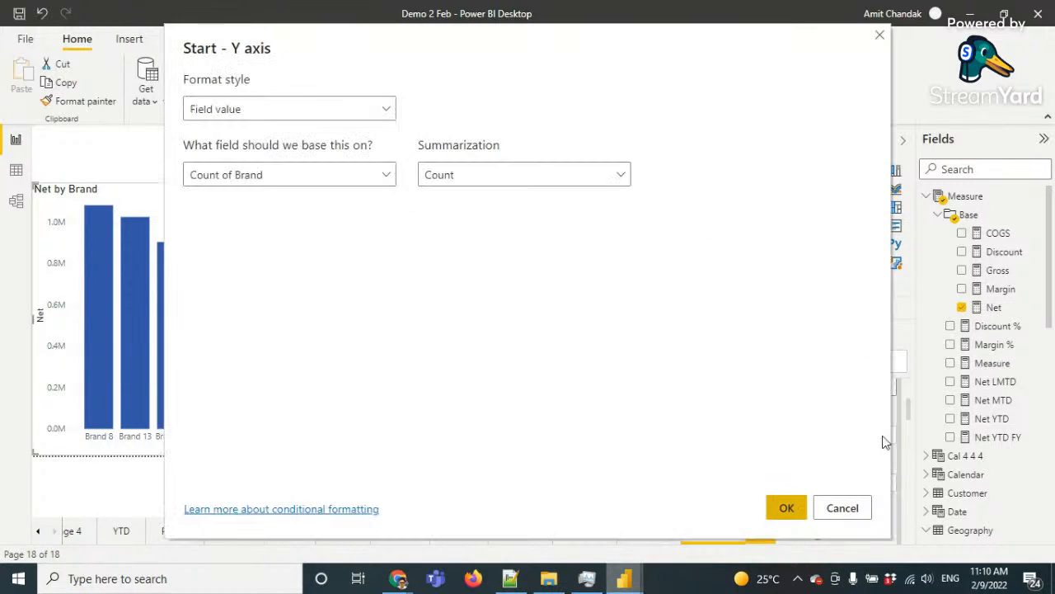
{"action": "left_click", "coordinate": [297, 169]}
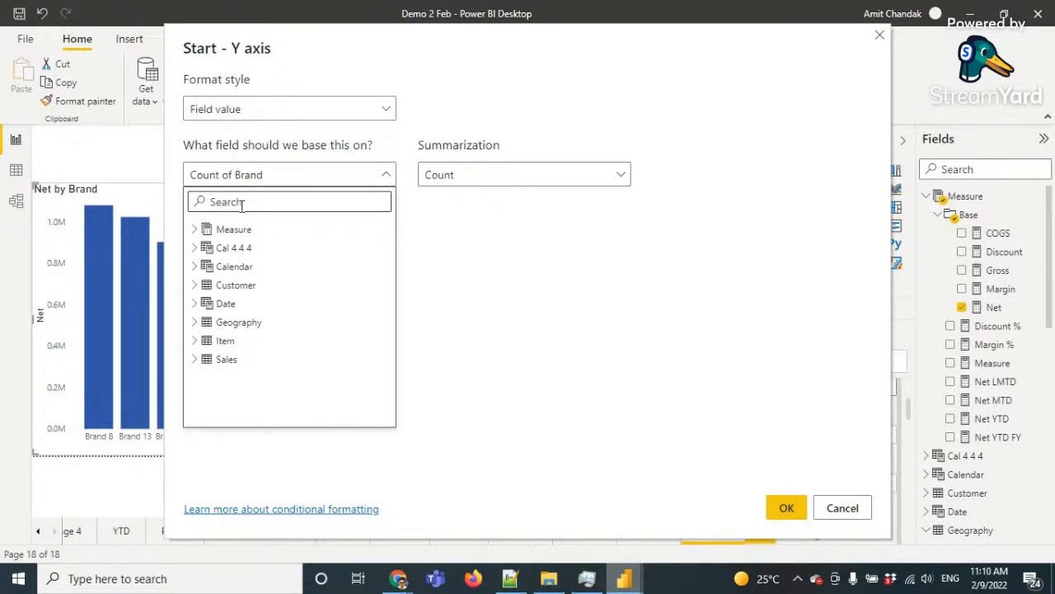
{"action": "left_click", "coordinate": [880, 36]}
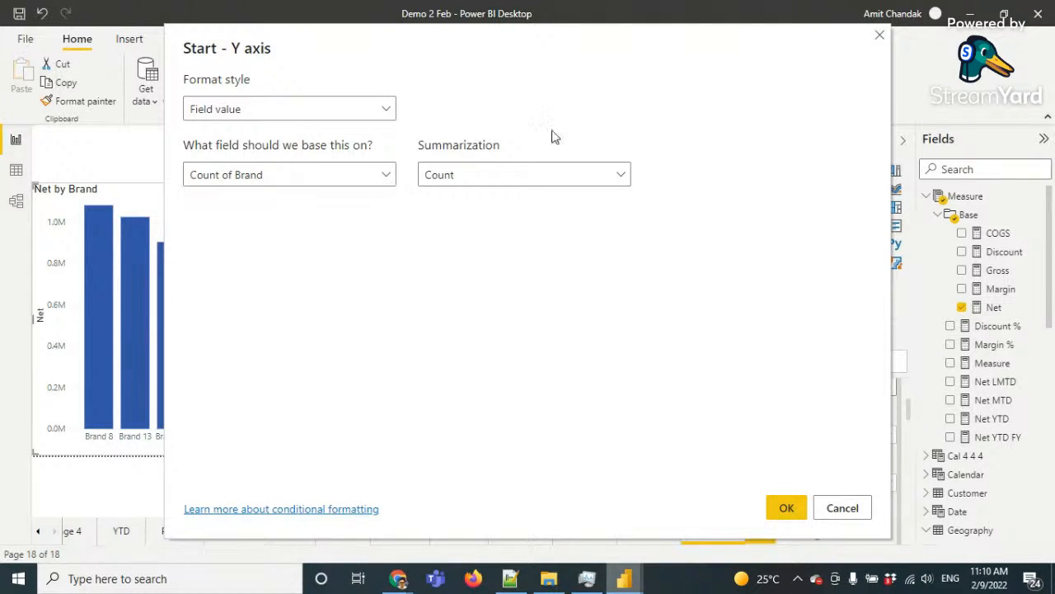
{"action": "left_click", "coordinate": [880, 35]}
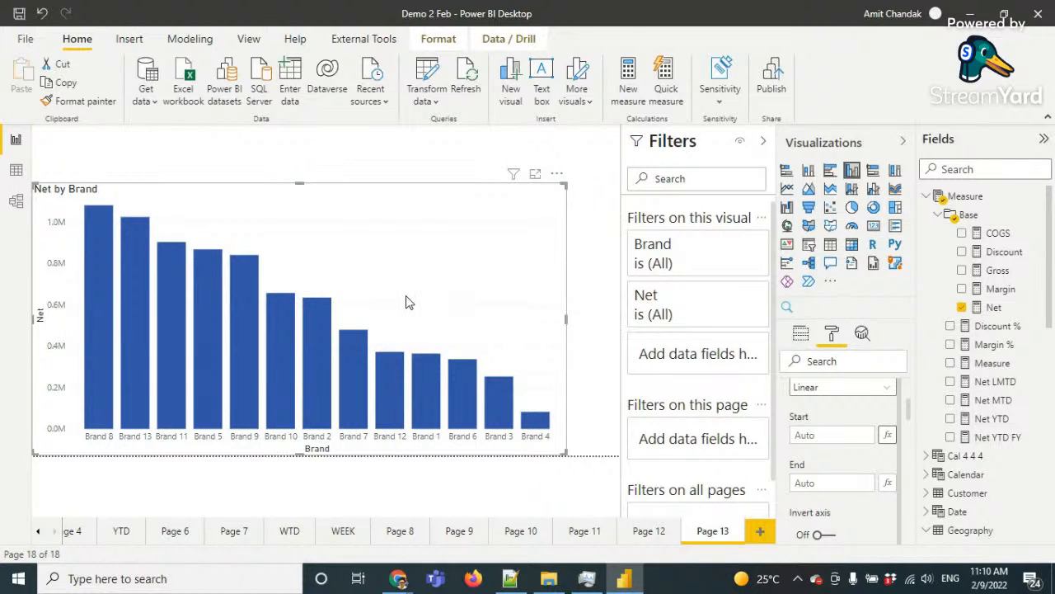
Try inverting the column chart's Y axis, and turn the inversion off again
{"action": "scroll", "coordinate": [833, 462], "scroll_direction": "down", "scroll_amount": 1}
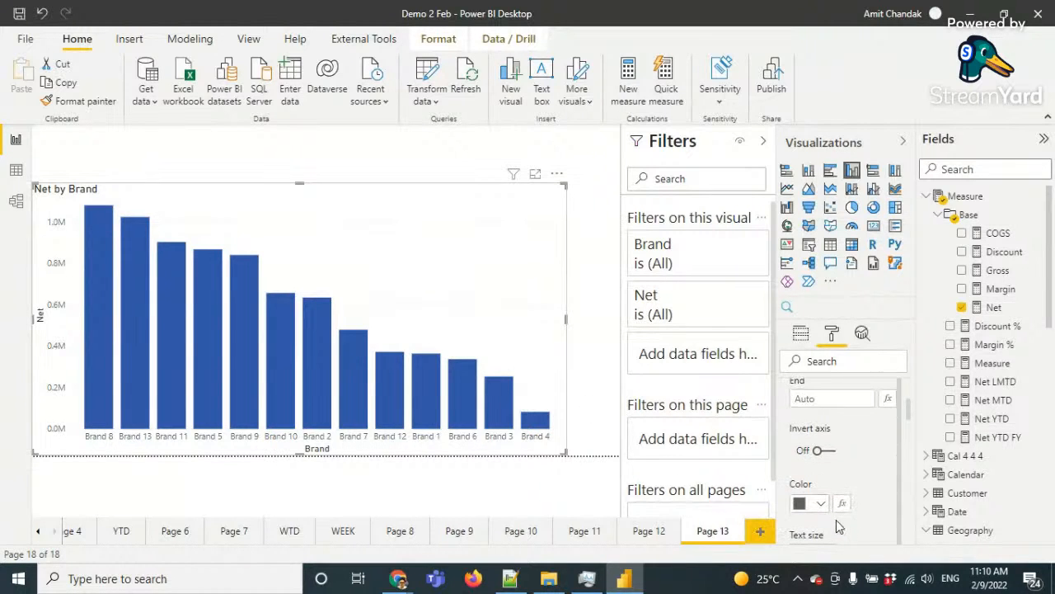
{"action": "left_click", "coordinate": [824, 451]}
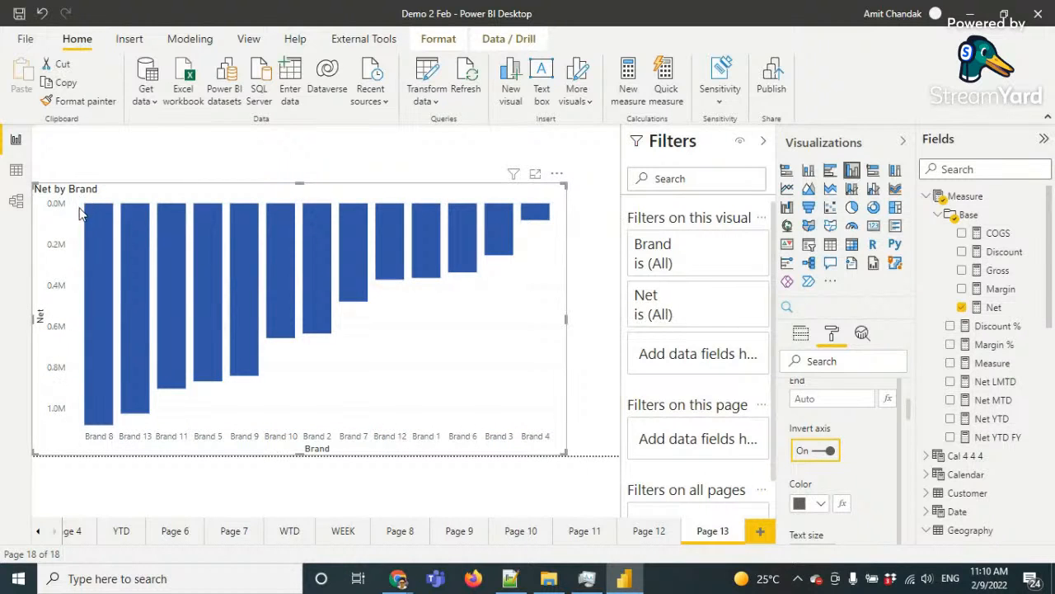
{"action": "left_click", "coordinate": [825, 450]}
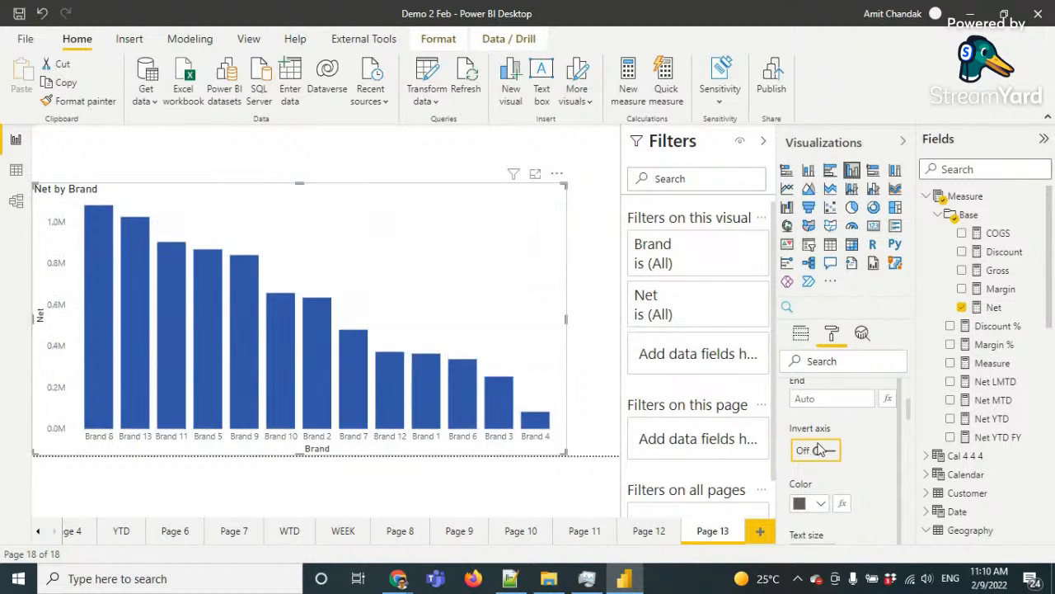
Examine the column chart's remaining Y axis settings, including font, display units, title style and gridline options
{"action": "scroll", "coordinate": [846, 446], "scroll_direction": "down", "scroll_amount": 3}
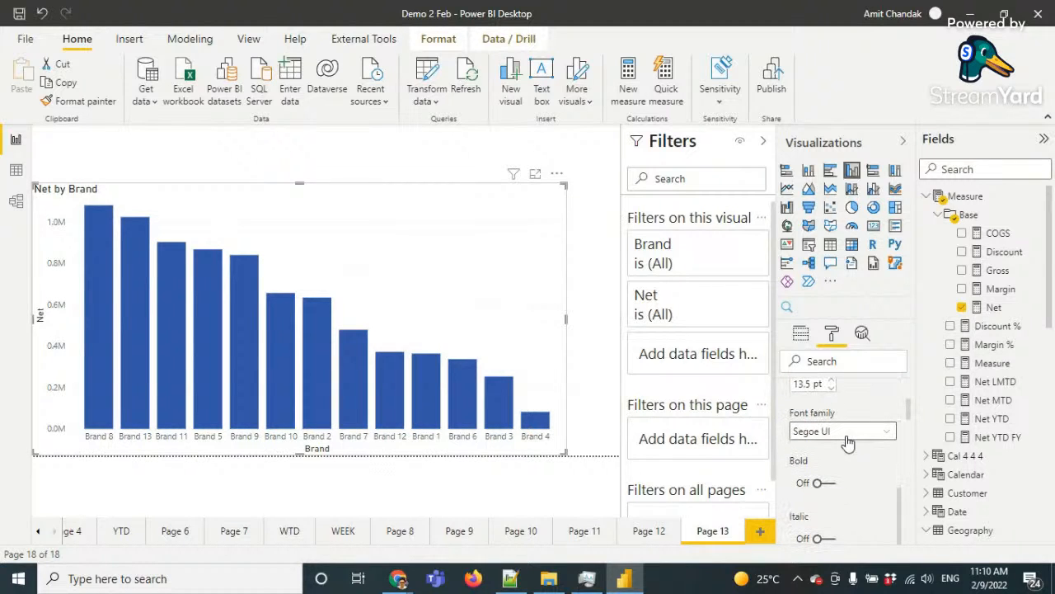
{"action": "scroll", "coordinate": [848, 443], "scroll_direction": "down", "scroll_amount": 5}
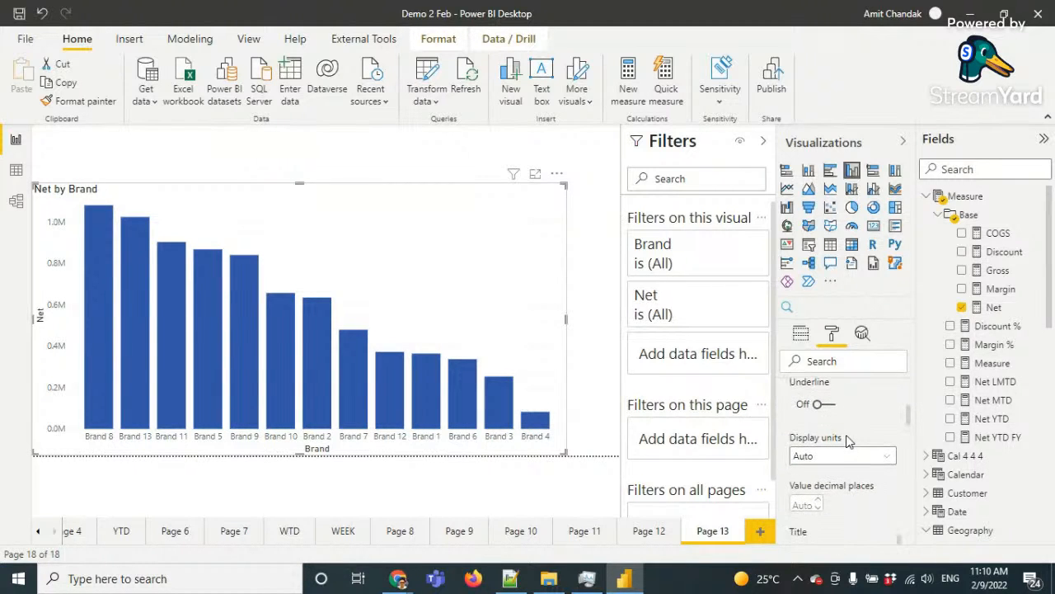
{"action": "scroll", "coordinate": [847, 437], "scroll_direction": "down", "scroll_amount": 3}
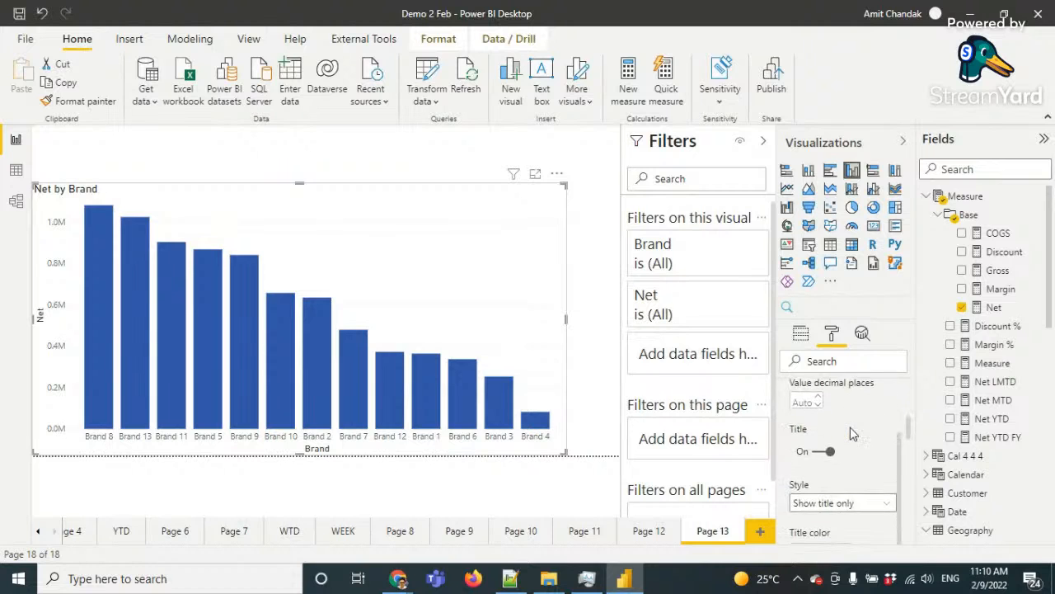
{"action": "scroll", "coordinate": [850, 427], "scroll_direction": "down", "scroll_amount": 5}
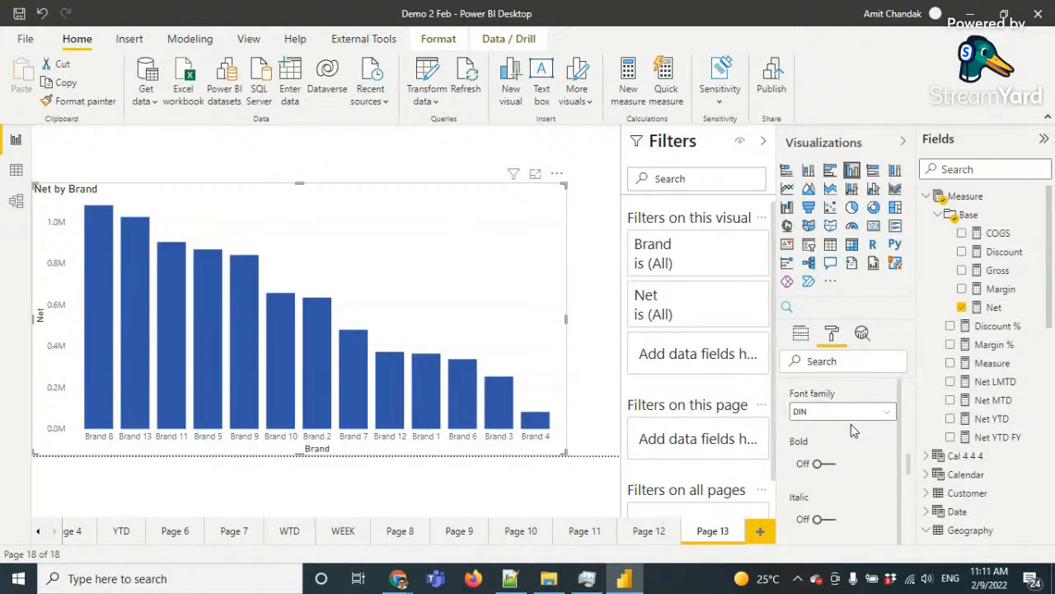
{"action": "scroll", "coordinate": [851, 423], "scroll_direction": "down", "scroll_amount": 5}
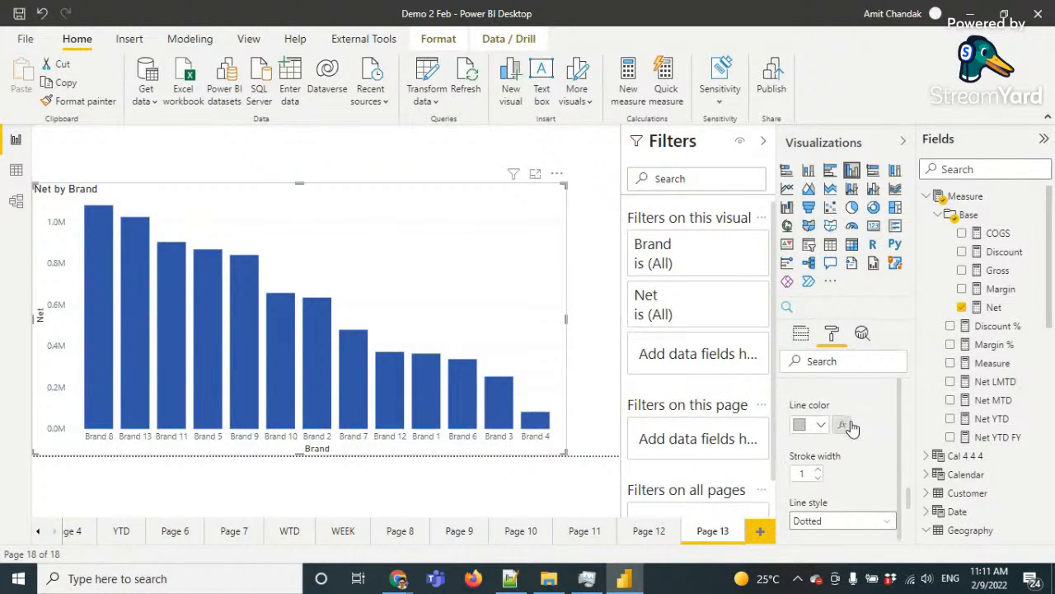
{"action": "scroll", "coordinate": [851, 424], "scroll_direction": "down", "scroll_amount": 4}
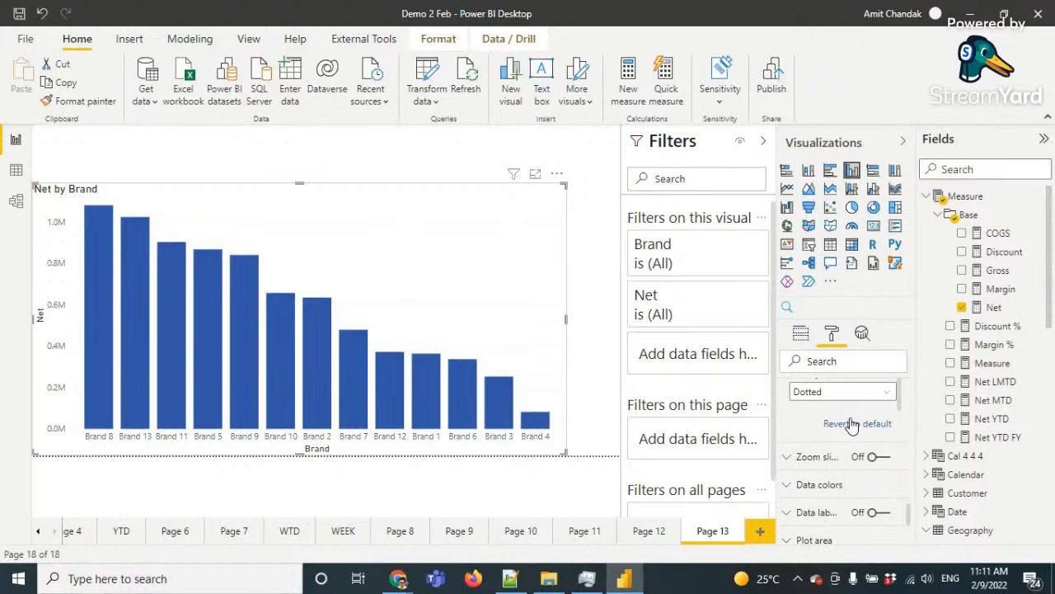
{"action": "scroll", "coordinate": [852, 424], "scroll_direction": "down", "scroll_amount": 1}
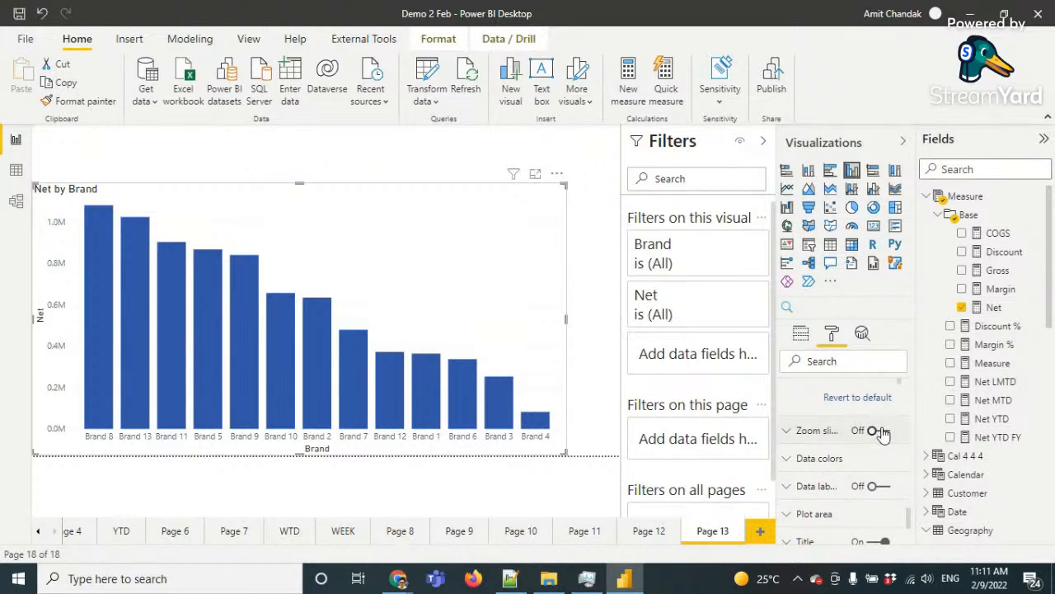
Turn on the column chart's zoom slider, narrow the Y axis range with its upper handle, and restore the full range
{"action": "left_click", "coordinate": [879, 430]}
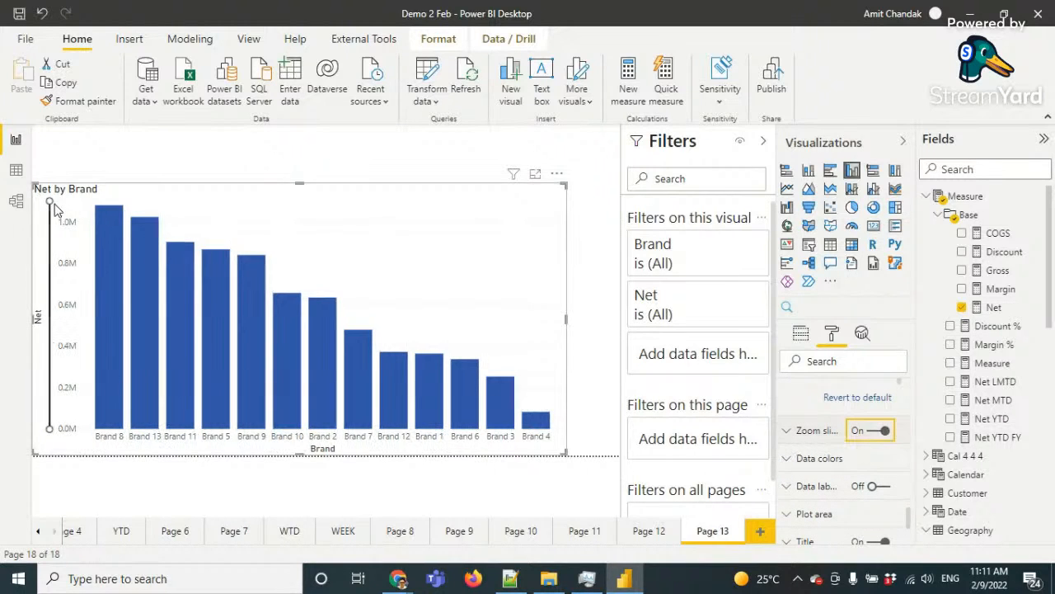
{"action": "left_click_drag", "start_coordinate": [49, 203], "coordinate": [60, 374]}
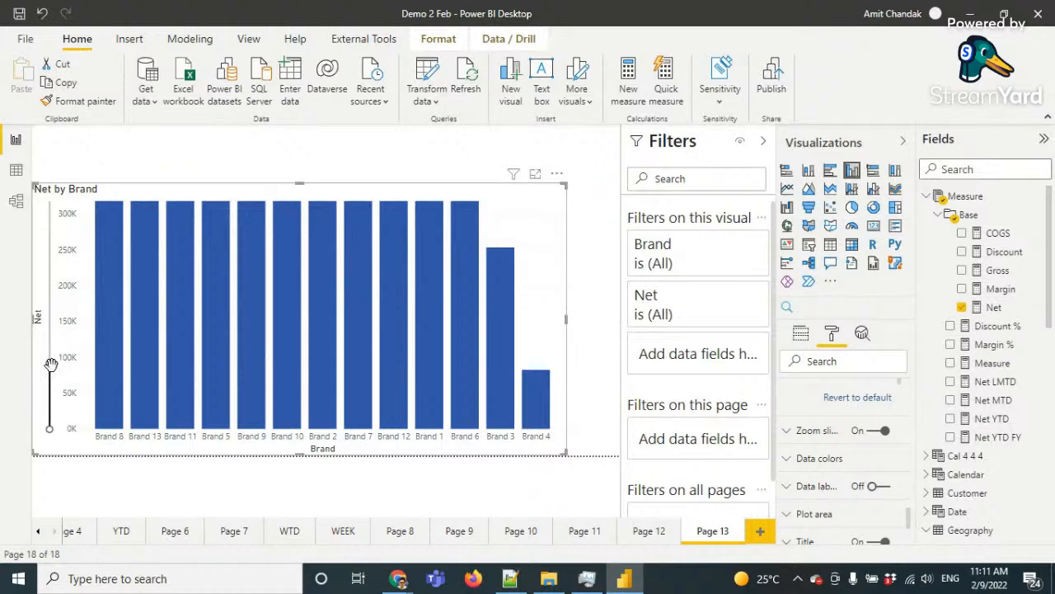
{"action": "left_click_drag", "start_coordinate": [51, 366], "coordinate": [49, 201]}
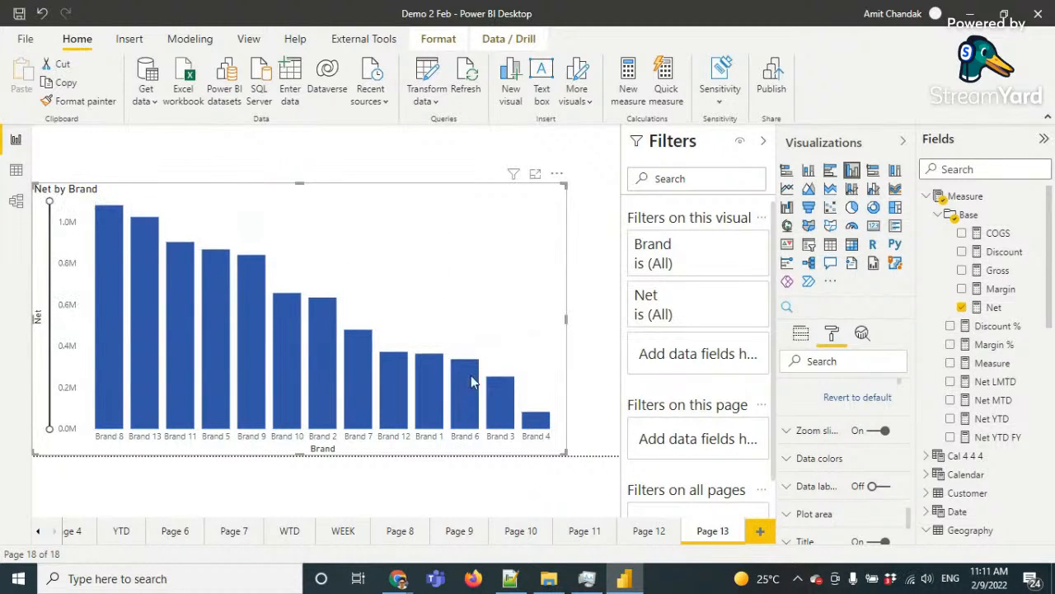
Review the zoom slider's options, try showing the slider labels, and turn them off again
{"action": "left_click", "coordinate": [785, 430]}
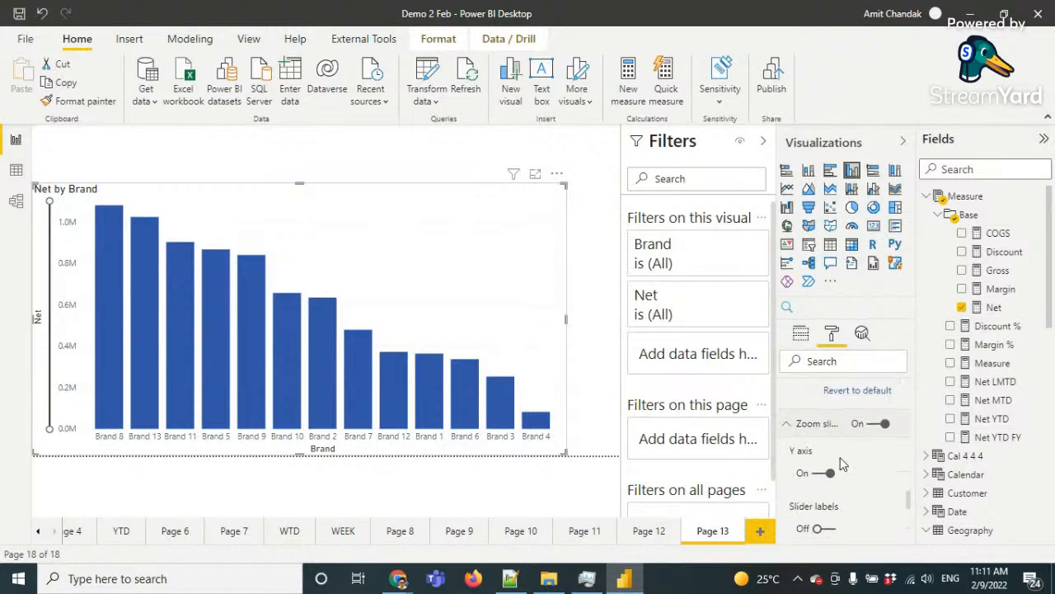
{"action": "scroll", "coordinate": [841, 470], "scroll_direction": "down", "scroll_amount": 1}
{"action": "scroll", "coordinate": [849, 457], "scroll_direction": "up", "scroll_amount": 2}
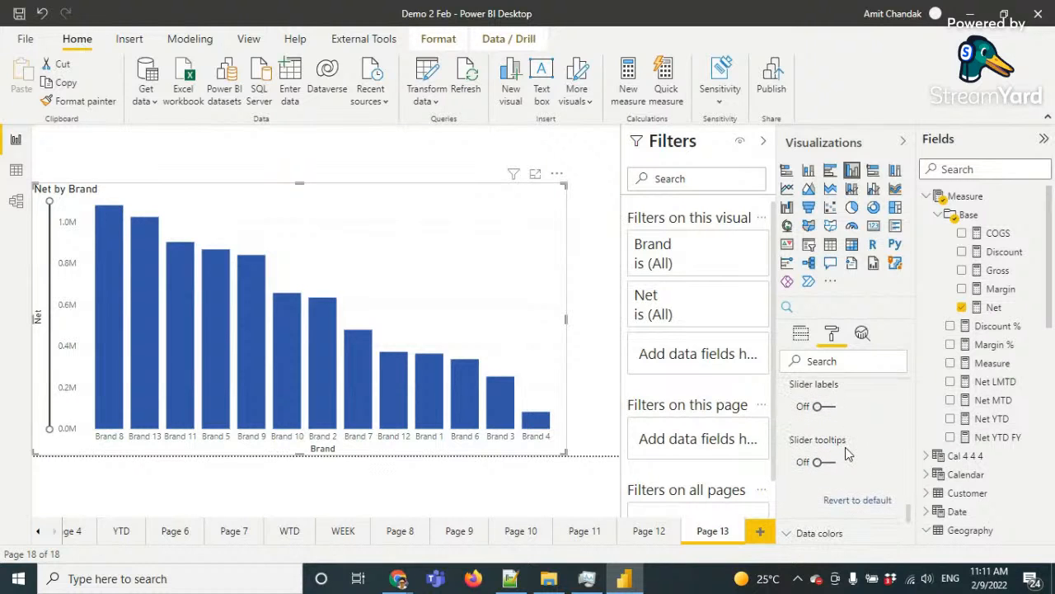
{"action": "scroll", "coordinate": [851, 421], "scroll_direction": "down", "scroll_amount": 3}
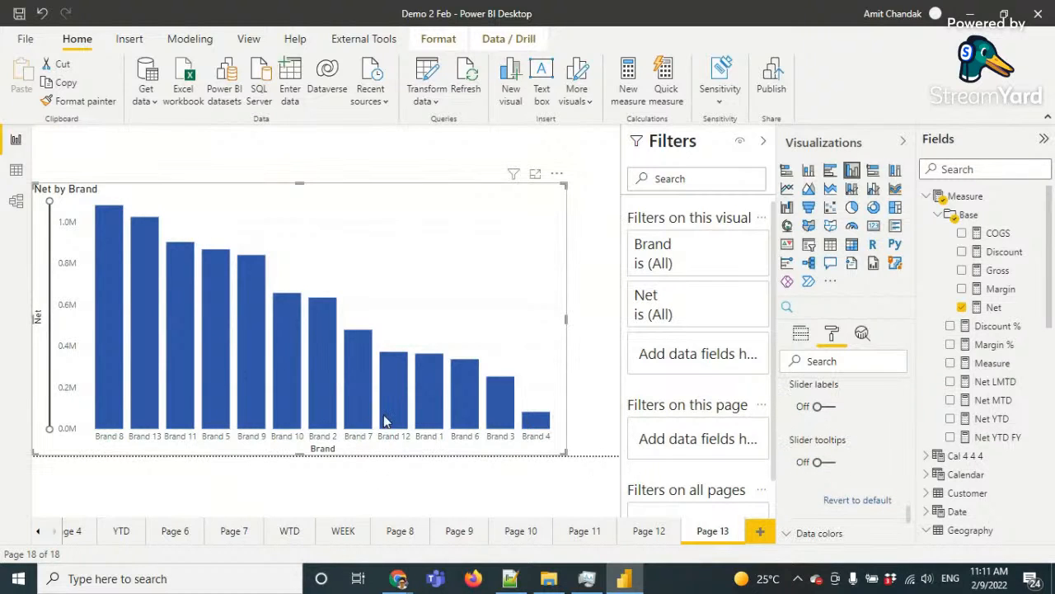
{"action": "mouse_move", "coordinate": [384, 421]}
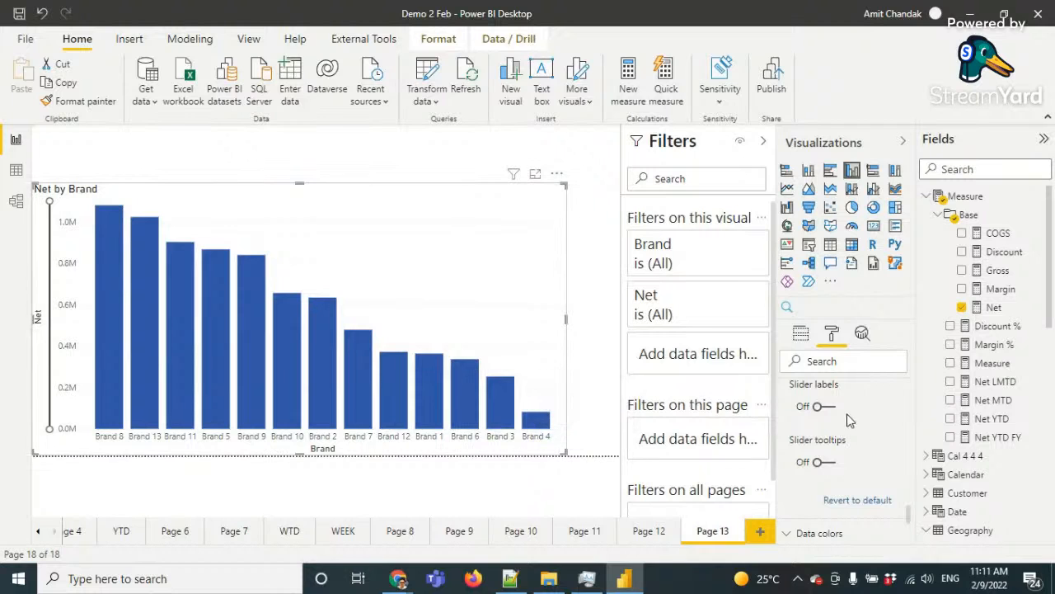
{"action": "left_click", "coordinate": [826, 406]}
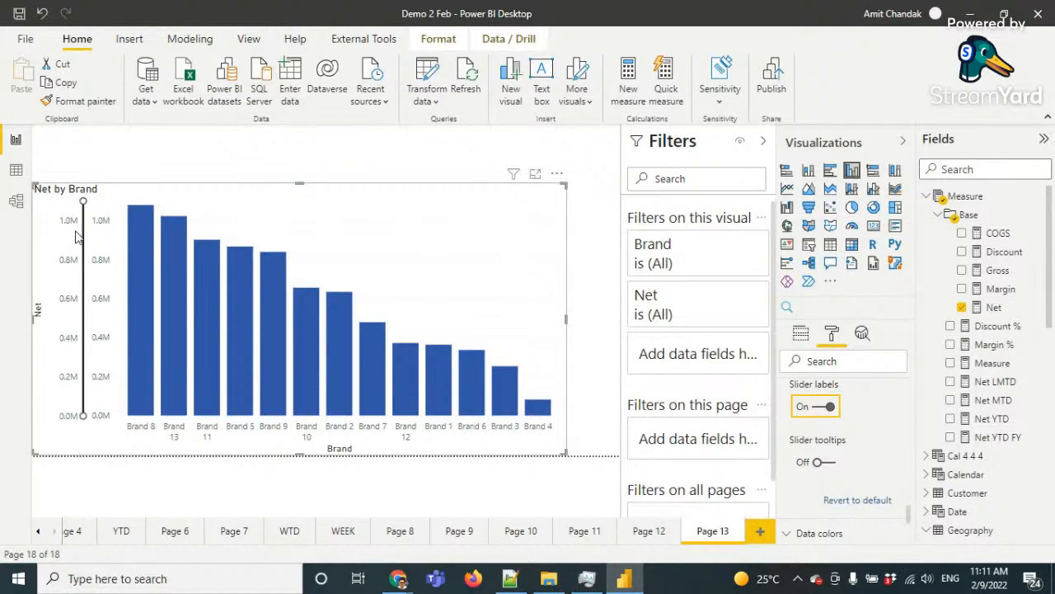
{"action": "right_click", "coordinate": [127, 206]}
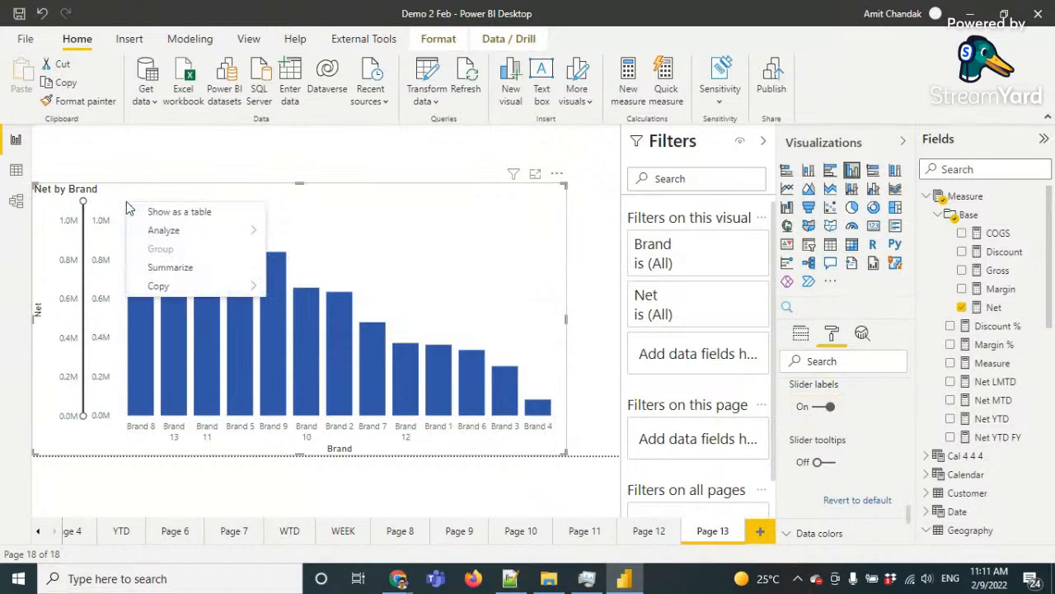
{"action": "left_click", "coordinate": [80, 198]}
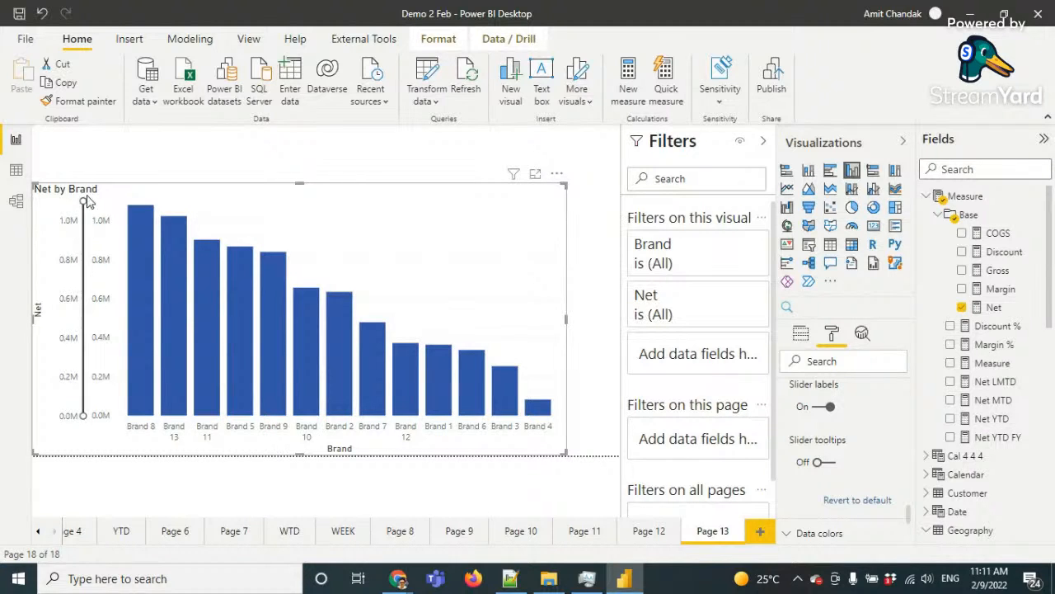
{"action": "mouse_move", "coordinate": [83, 200]}
{"action": "left_mouse_down"}
{"action": "mouse_move", "coordinate": [95, 378]}
{"action": "mouse_move", "coordinate": [94, 192]}
{"action": "left_mouse_up"}
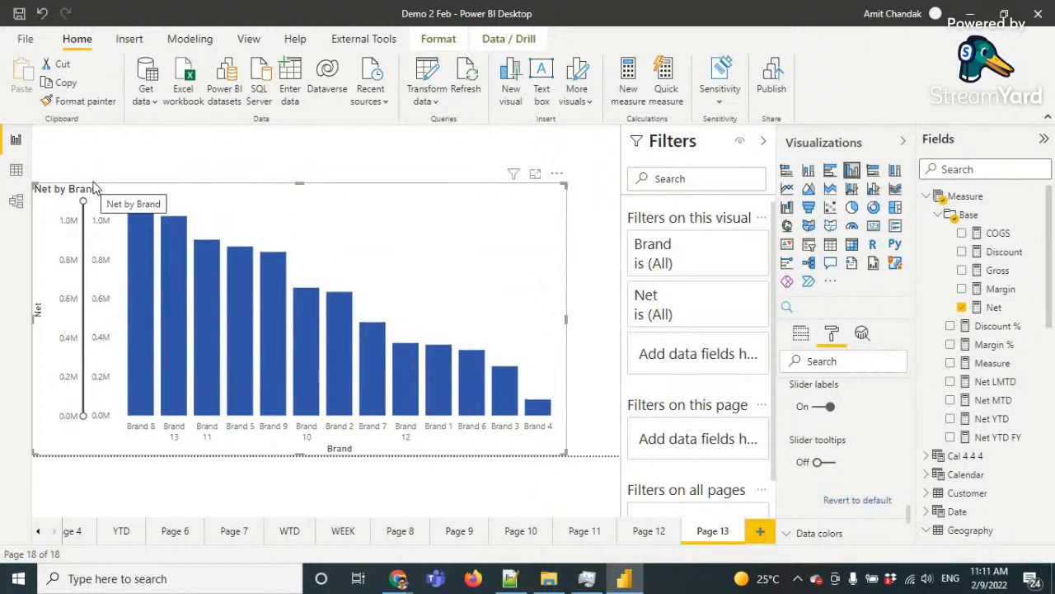
{"action": "left_click", "coordinate": [827, 408]}
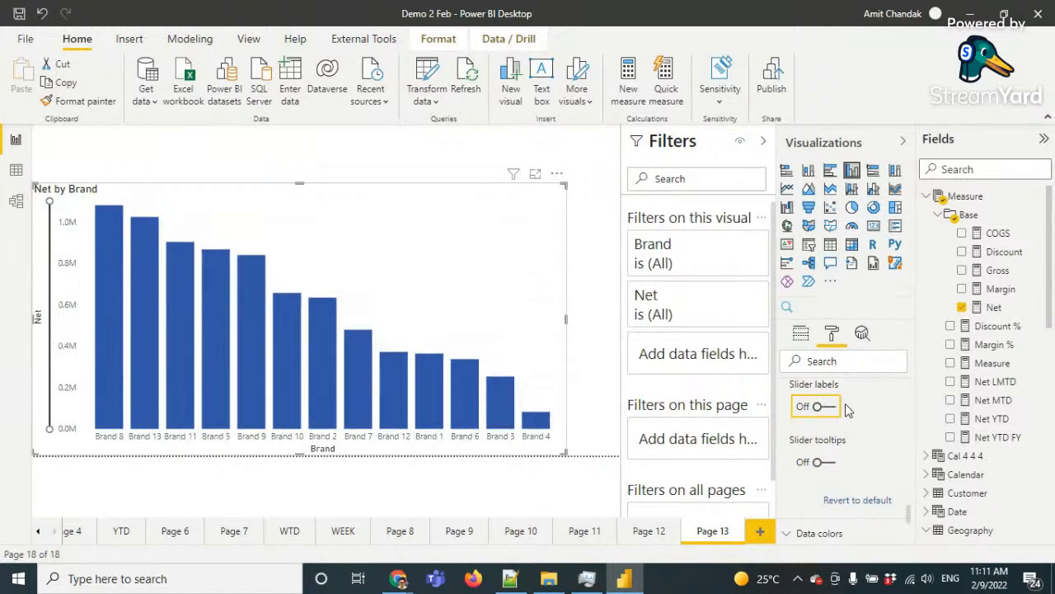
Turn on the column chart's data labels and review their color, display units, orientation and position settings
{"action": "scroll", "coordinate": [849, 405], "scroll_direction": "down", "scroll_amount": 3}
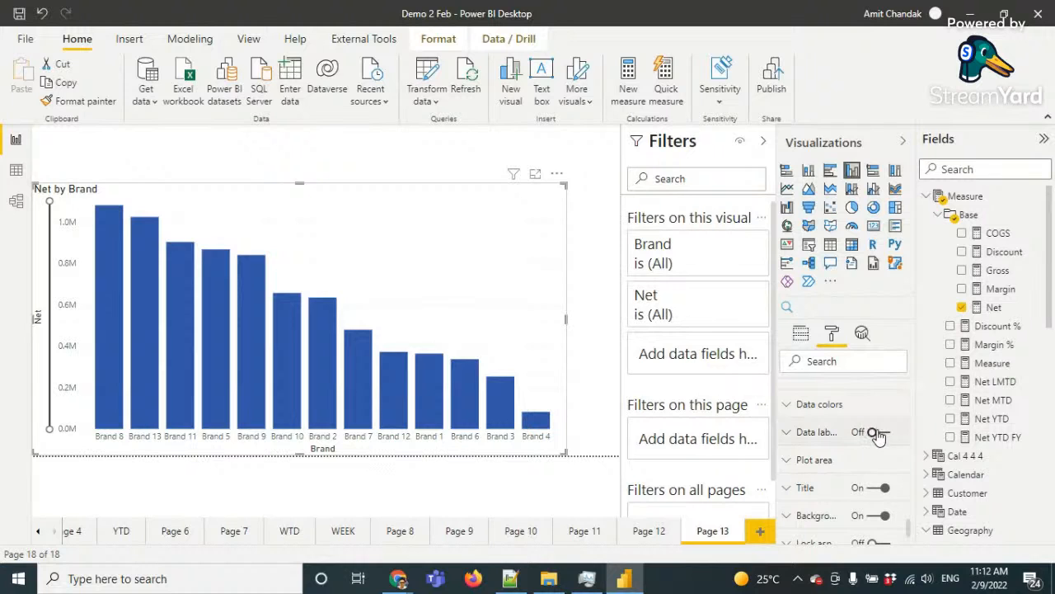
{"action": "left_click", "coordinate": [881, 434]}
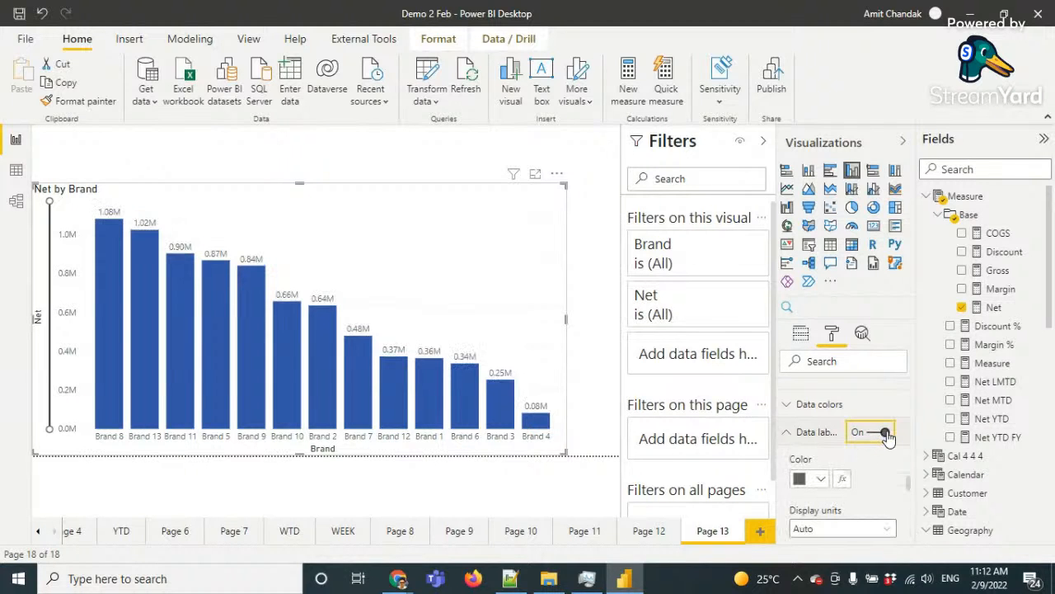
{"action": "scroll", "coordinate": [867, 455], "scroll_direction": "down", "scroll_amount": 1}
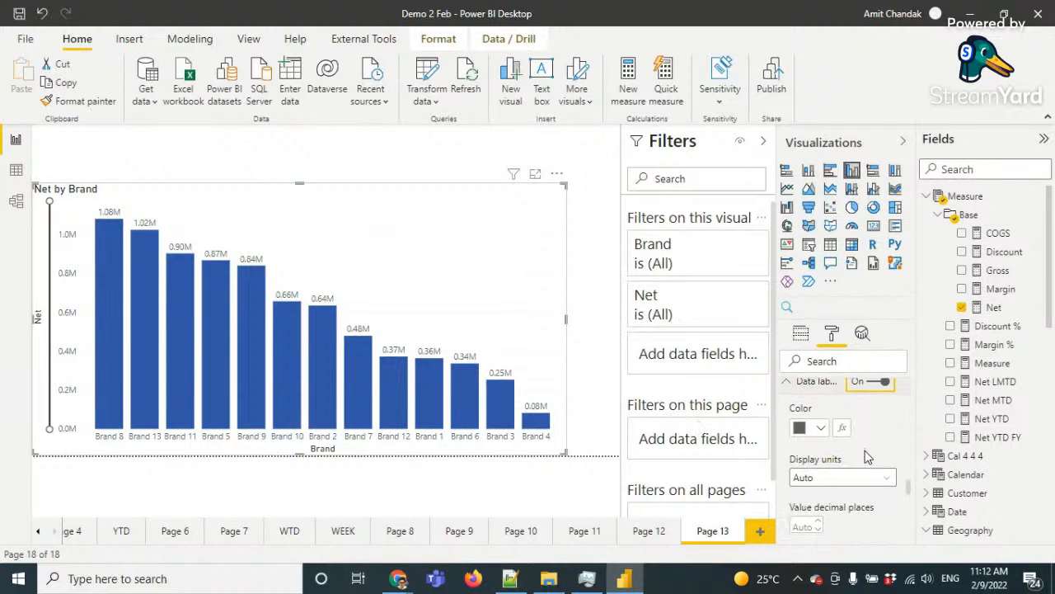
{"action": "scroll", "coordinate": [868, 455], "scroll_direction": "down", "scroll_amount": 3}
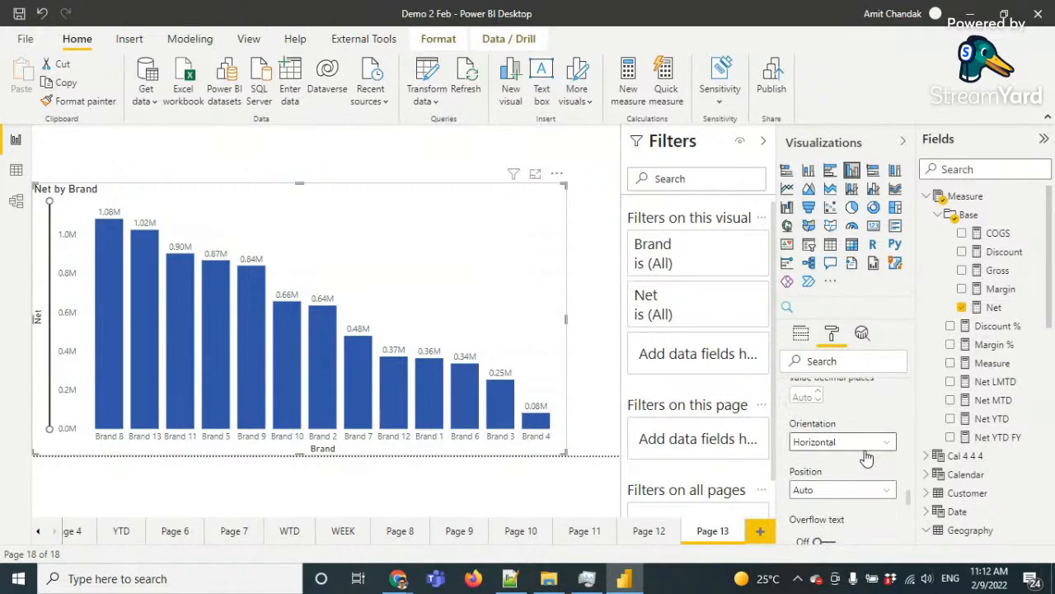
{"action": "scroll", "coordinate": [866, 453], "scroll_direction": "down", "scroll_amount": 2}
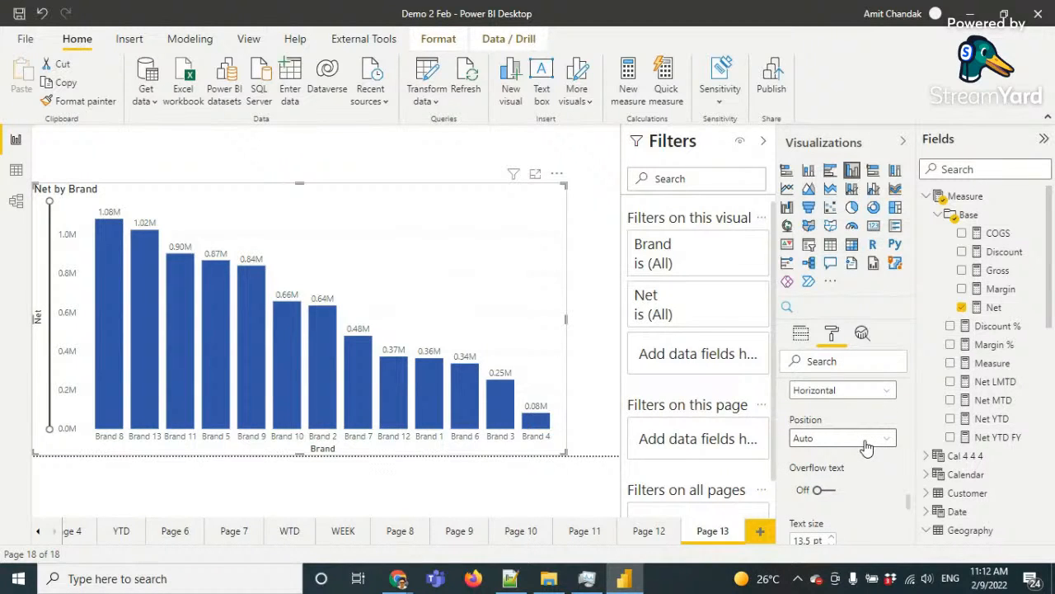
{"action": "scroll", "coordinate": [866, 437], "scroll_direction": "up", "scroll_amount": 3}
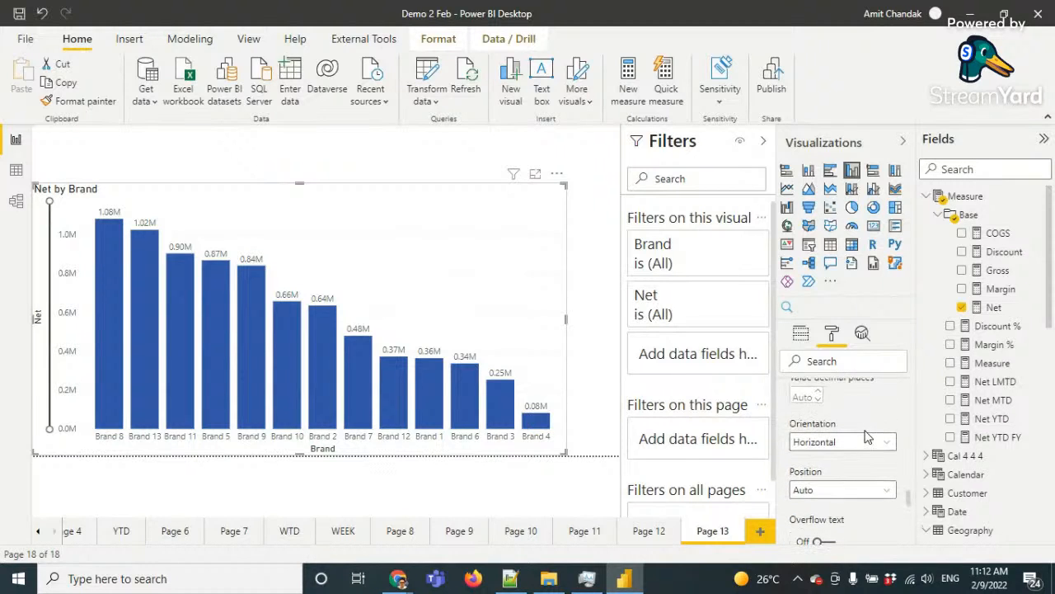
{"action": "scroll", "coordinate": [866, 435], "scroll_direction": "up", "scroll_amount": 3}
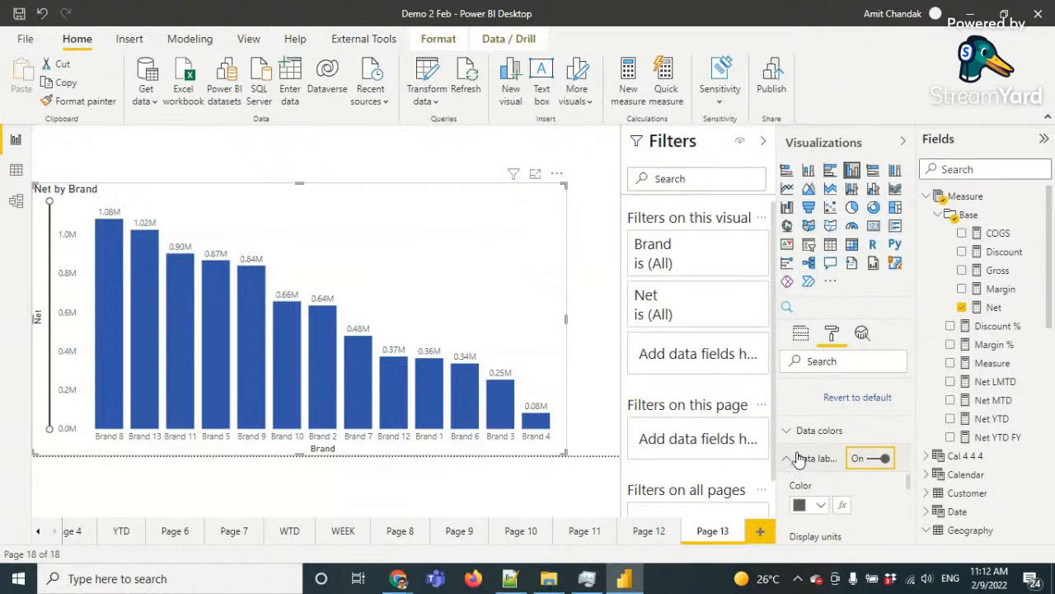
{"action": "scroll", "coordinate": [791, 445], "scroll_direction": "down", "scroll_amount": 1}
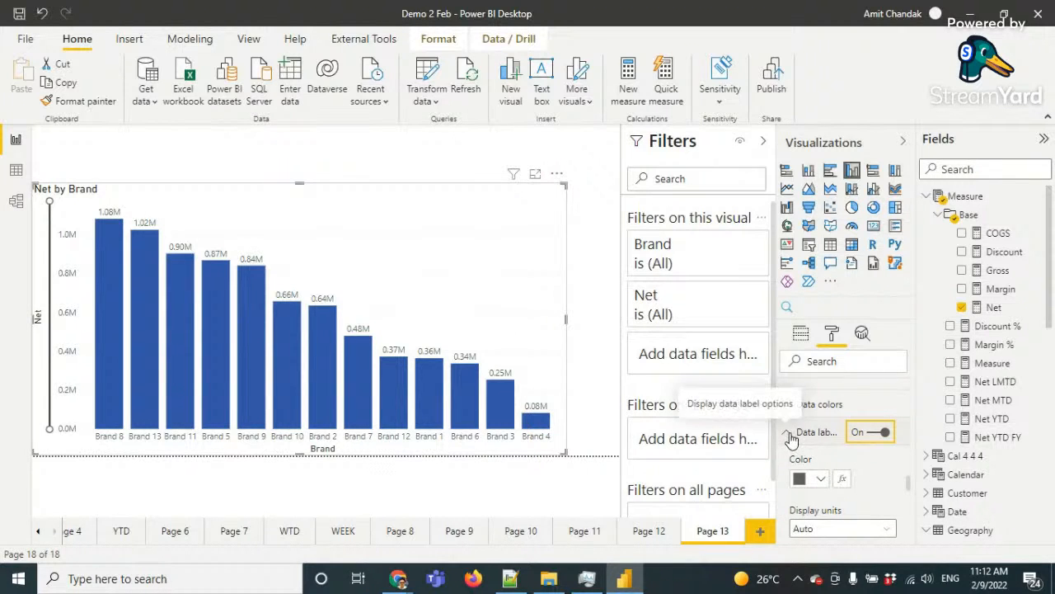
{"action": "left_click", "coordinate": [791, 436]}
Apply conditional formatting to the columns' default color by field value, based on the Color measure
{"action": "left_click", "coordinate": [815, 409]}
{"action": "scroll", "coordinate": [816, 413], "scroll_direction": "down", "scroll_amount": 2}
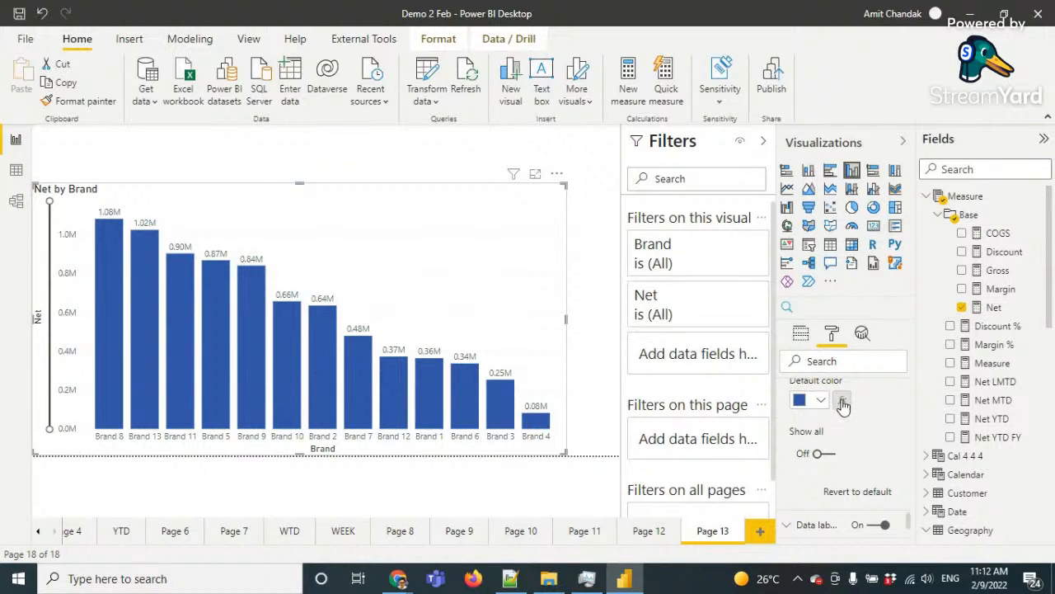
{"action": "left_click", "coordinate": [842, 401]}
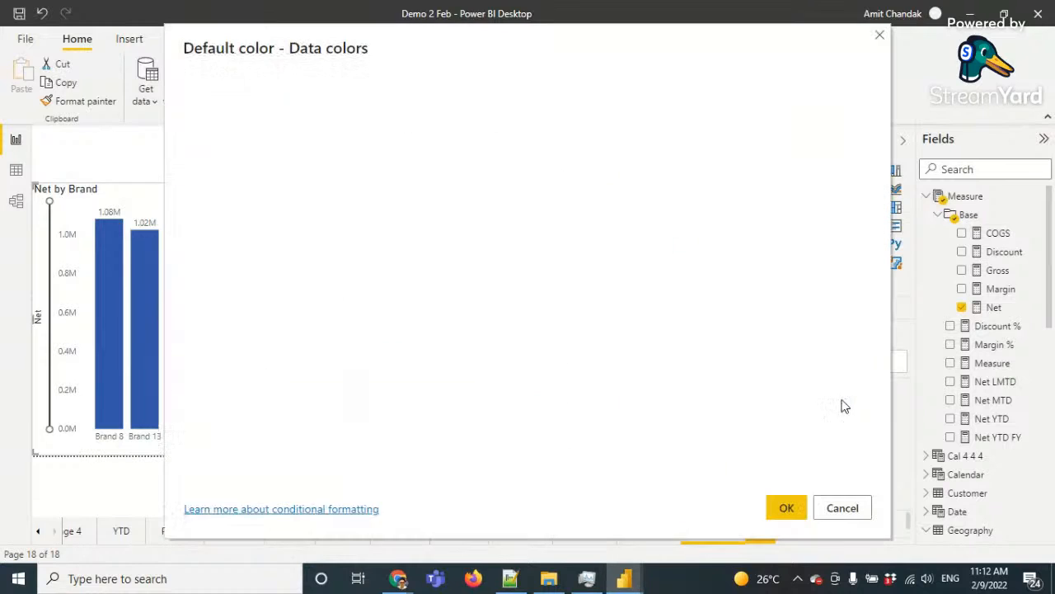
{"action": "left_click", "coordinate": [307, 112]}
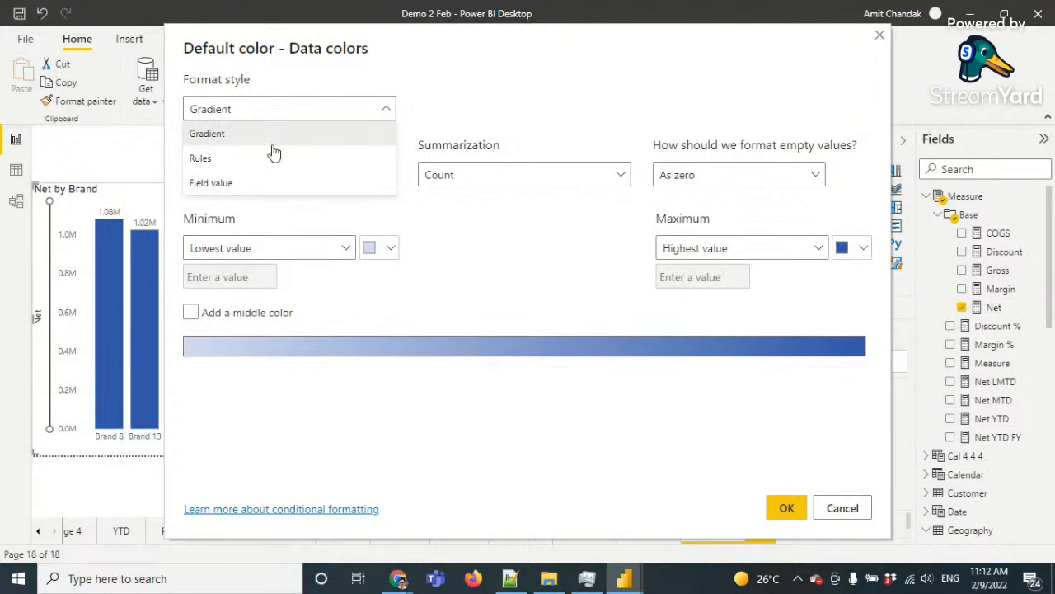
{"action": "left_click", "coordinate": [229, 183]}
{"action": "left_click", "coordinate": [239, 184]}
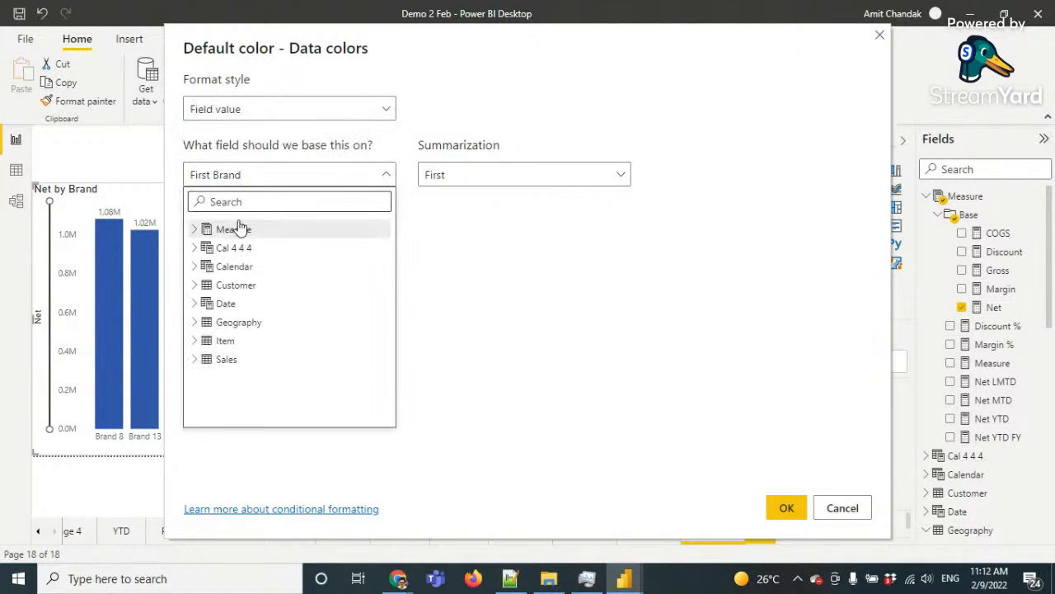
{"action": "type", "text": "colo"}
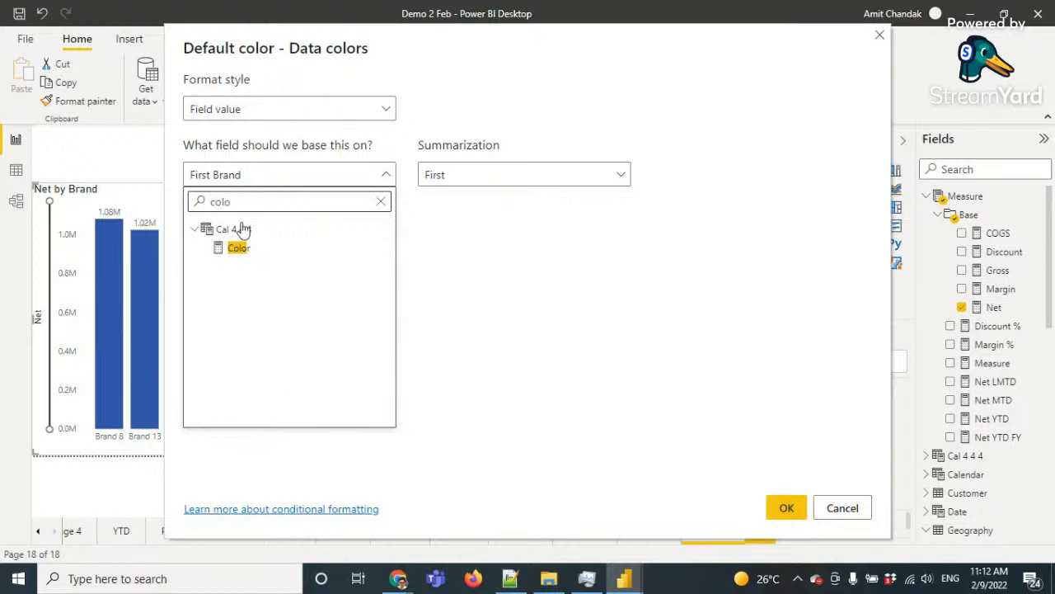
{"action": "left_click", "coordinate": [238, 247]}
{"action": "left_click", "coordinate": [792, 516]}
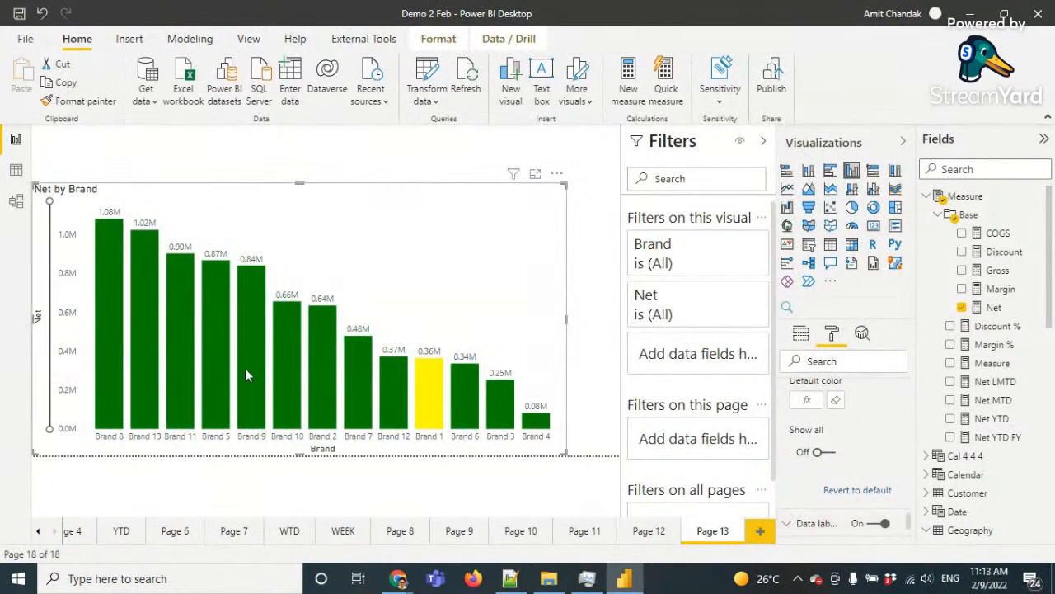
Add the Category field from the Item table as the legend of the Net by Brand column chart
{"action": "mouse_move", "coordinate": [249, 376]}
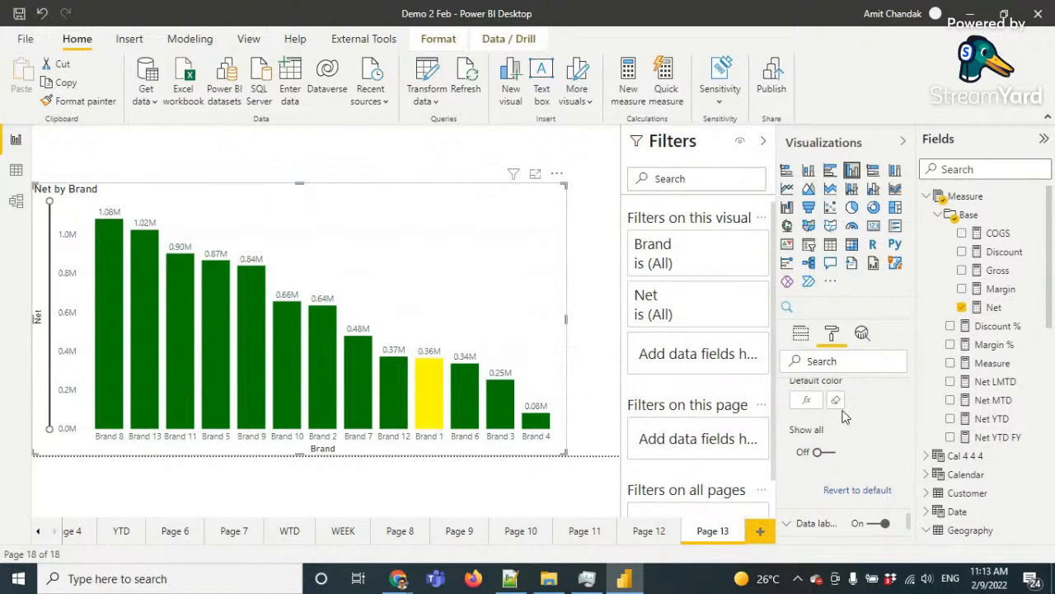
{"action": "left_click", "coordinate": [801, 333]}
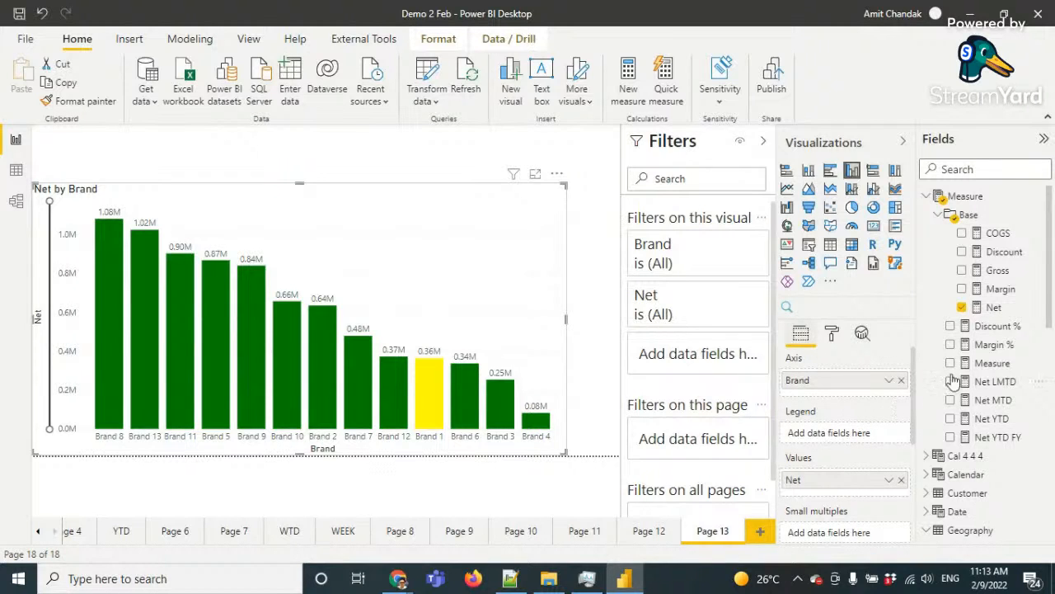
{"action": "left_click", "coordinate": [937, 214]}
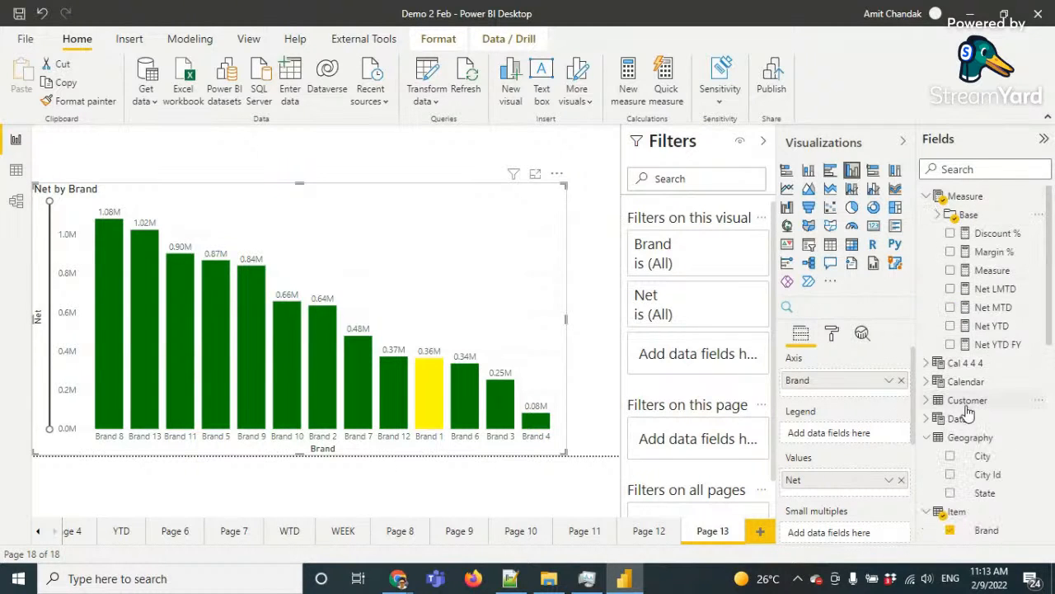
{"action": "scroll", "coordinate": [947, 402], "scroll_direction": "down", "scroll_amount": 4}
{"action": "left_click_drag", "start_coordinate": [998, 408], "coordinate": [855, 436]}
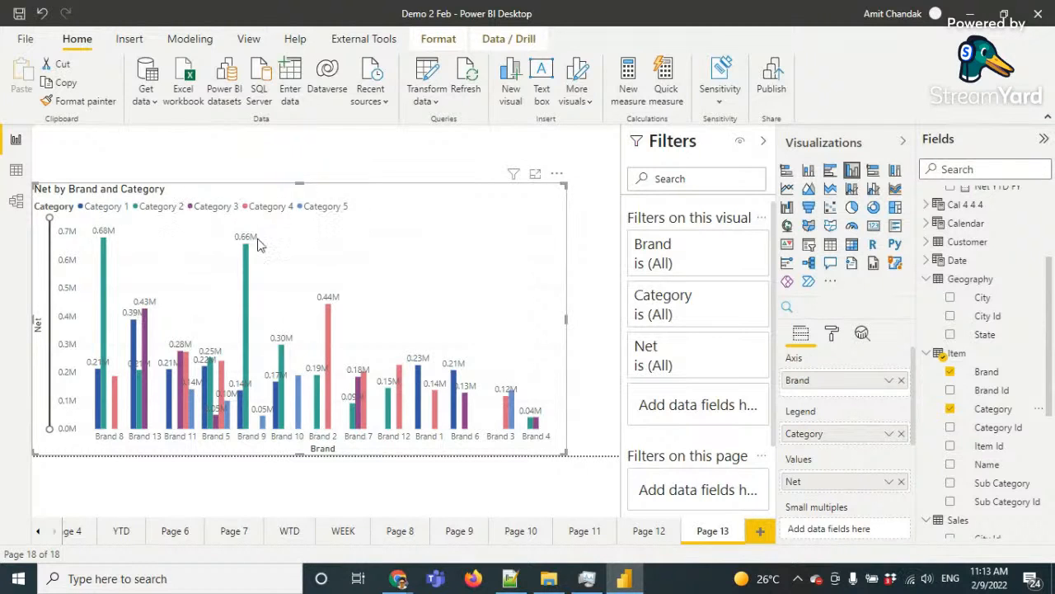
Review the data color settings for the individual categories of the clustered column chart
{"action": "left_click", "coordinate": [832, 333]}
{"action": "scroll", "coordinate": [835, 492], "scroll_direction": "down", "scroll_amount": 1}
{"action": "left_click", "coordinate": [835, 481]}
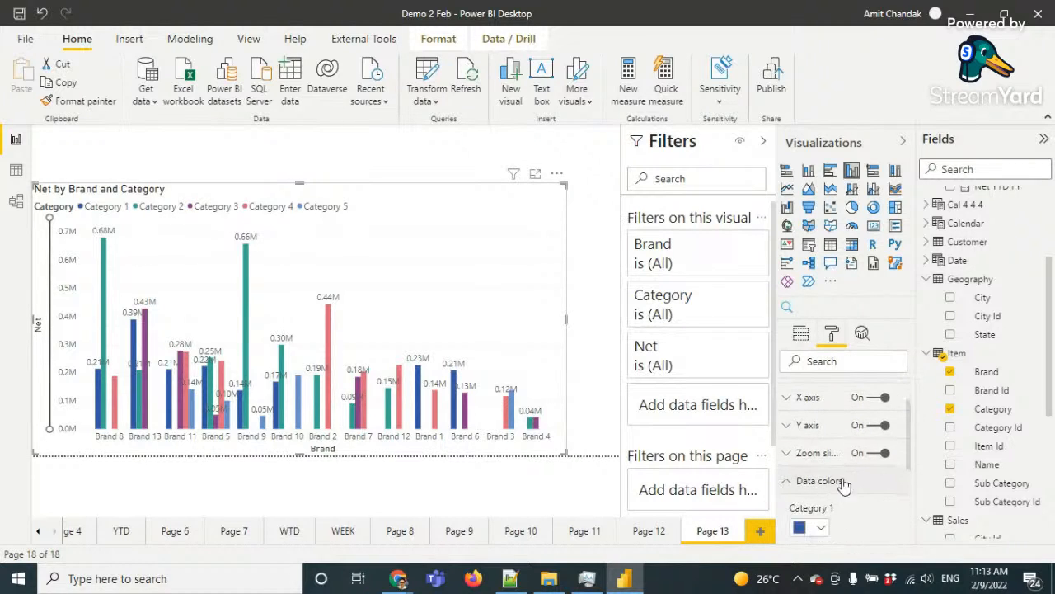
{"action": "scroll", "coordinate": [857, 474], "scroll_direction": "down", "scroll_amount": 2}
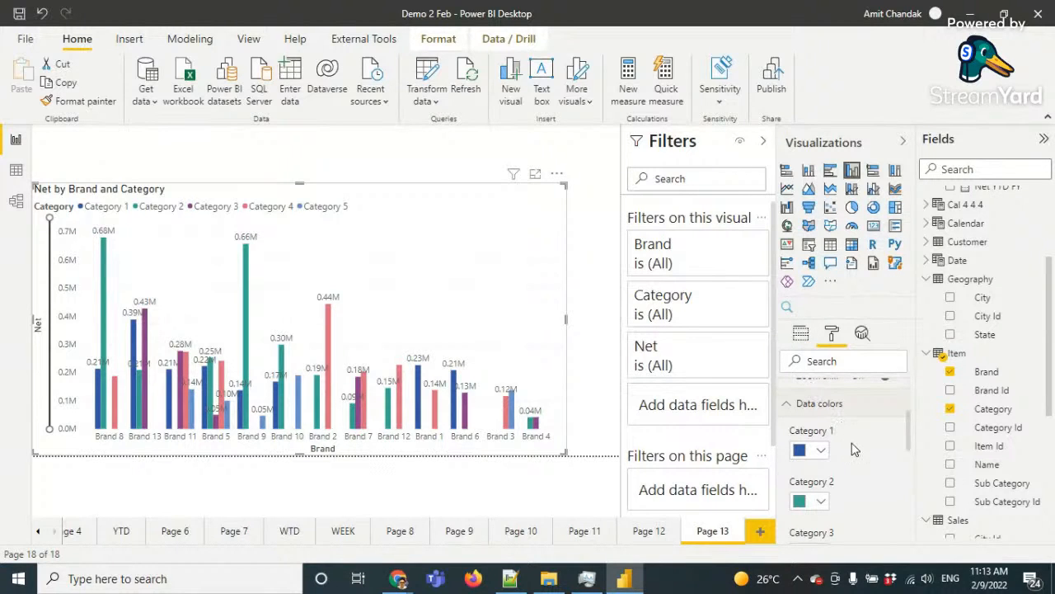
{"action": "scroll", "coordinate": [850, 437], "scroll_direction": "up", "scroll_amount": 3}
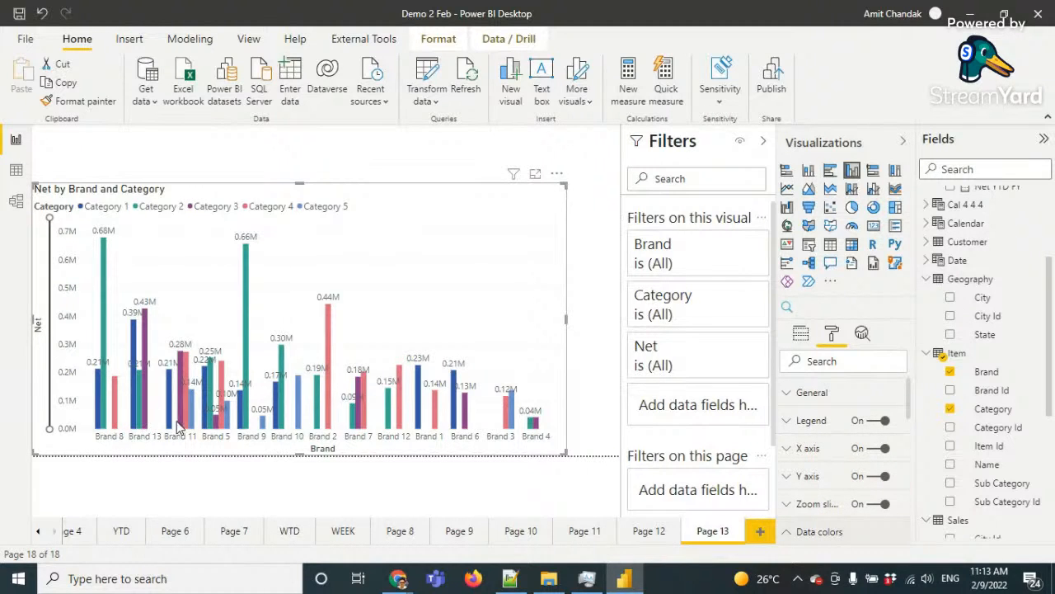
{"action": "mouse_move", "coordinate": [188, 423]}
Move Category from the legend to the axis below Brand, and expand the chart down one level in the hierarchy
{"action": "left_click", "coordinate": [801, 339]}
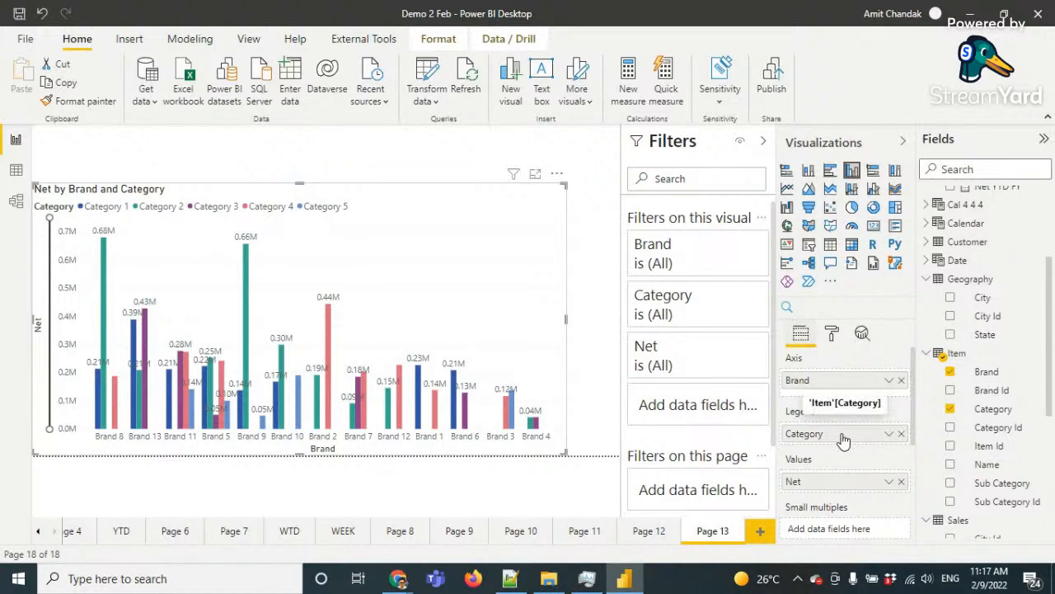
{"action": "left_click_drag", "start_coordinate": [841, 438], "coordinate": [837, 397]}
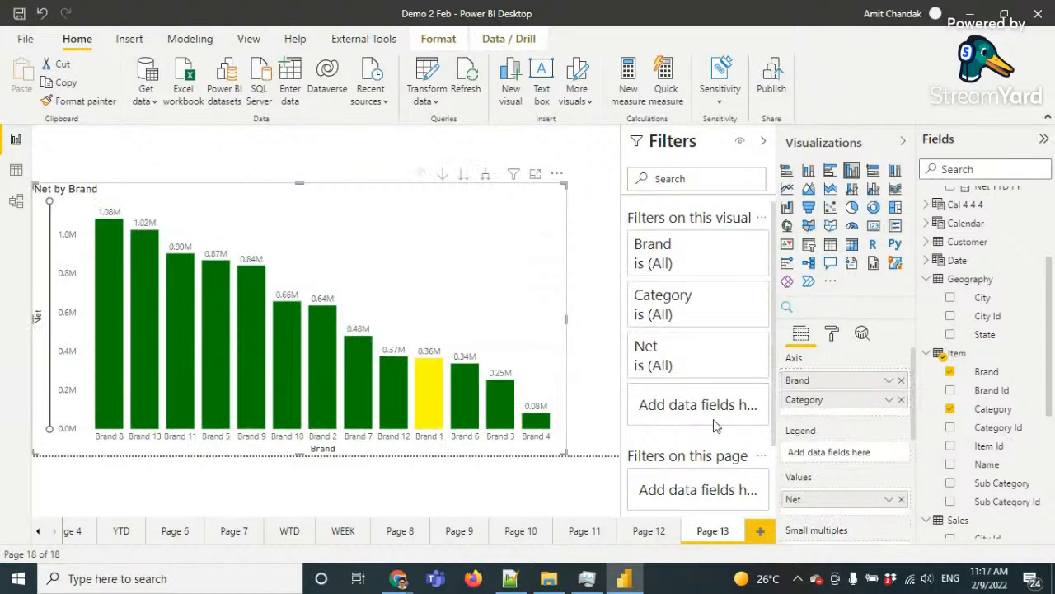
{"action": "mouse_move", "coordinate": [132, 378]}
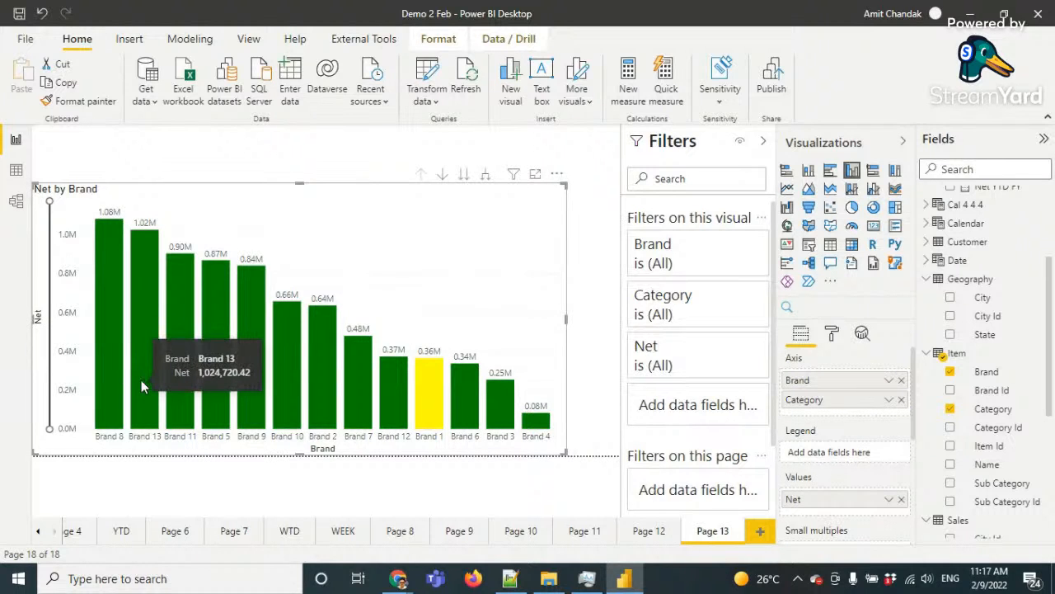
{"action": "left_click", "coordinate": [487, 175]}
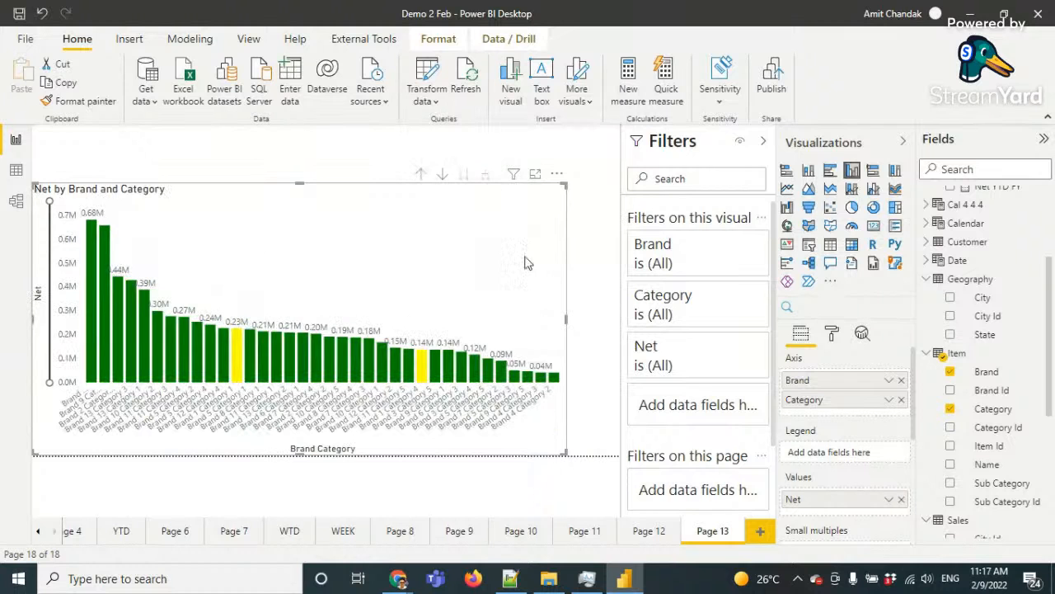
Widen the column chart slightly and sort its axis by Brand Category
{"action": "left_click_drag", "start_coordinate": [577, 329], "coordinate": [610, 324]}
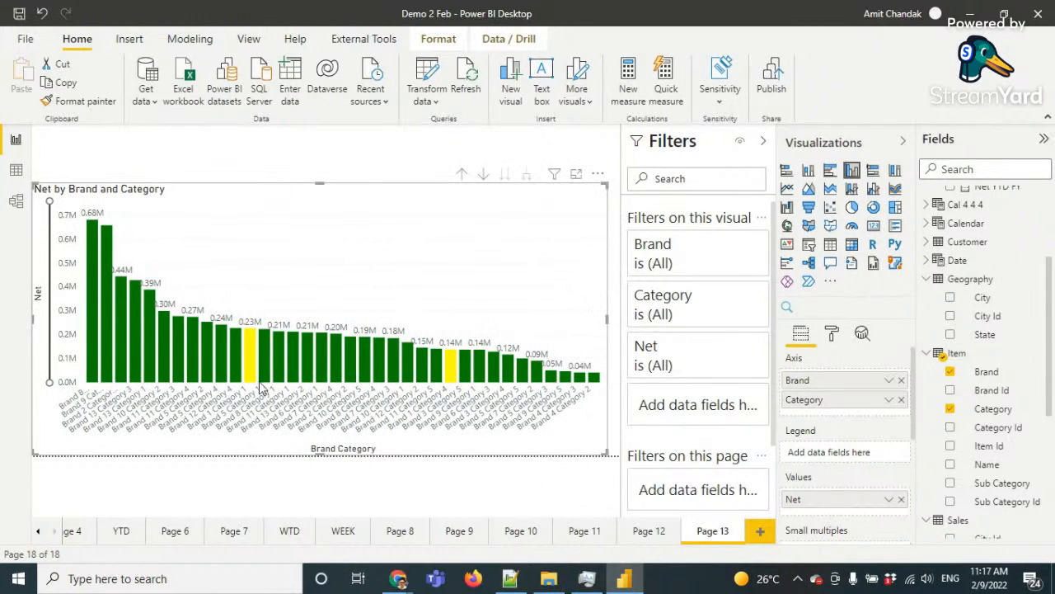
{"action": "left_click", "coordinate": [598, 174]}
{"action": "mouse_move", "coordinate": [633, 266]}
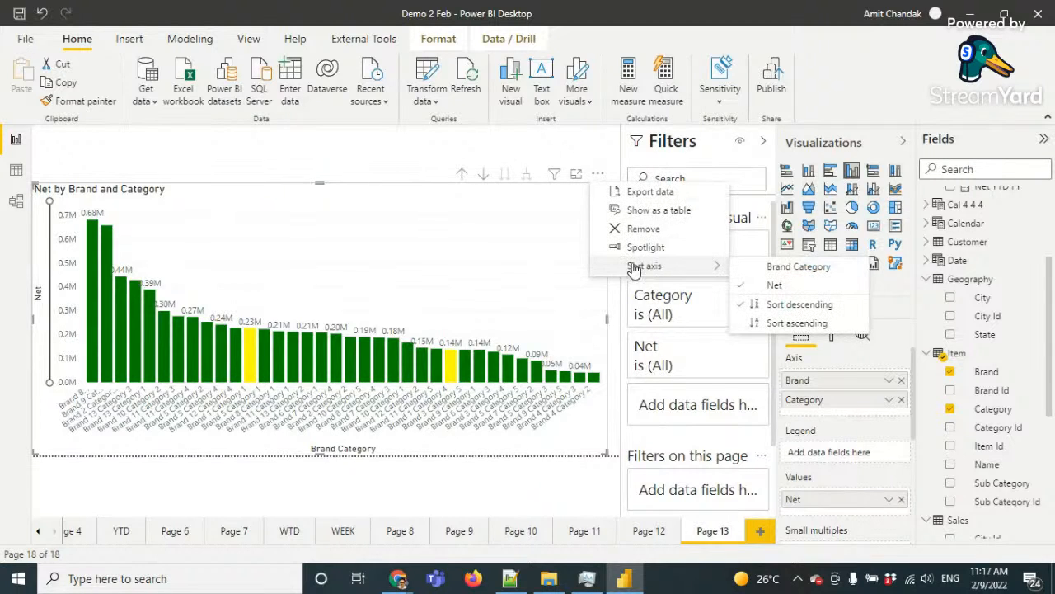
{"action": "left_click", "coordinate": [771, 269]}
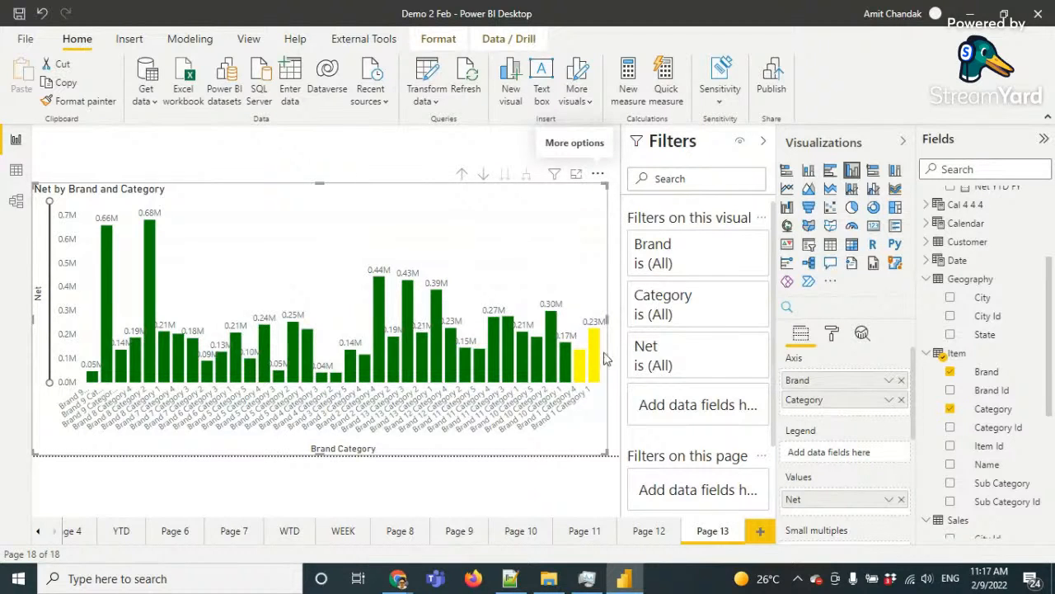
Find the X axis concatenate labels option by searching for "conca", turn it off, and clear the search
{"action": "left_click", "coordinate": [834, 345]}
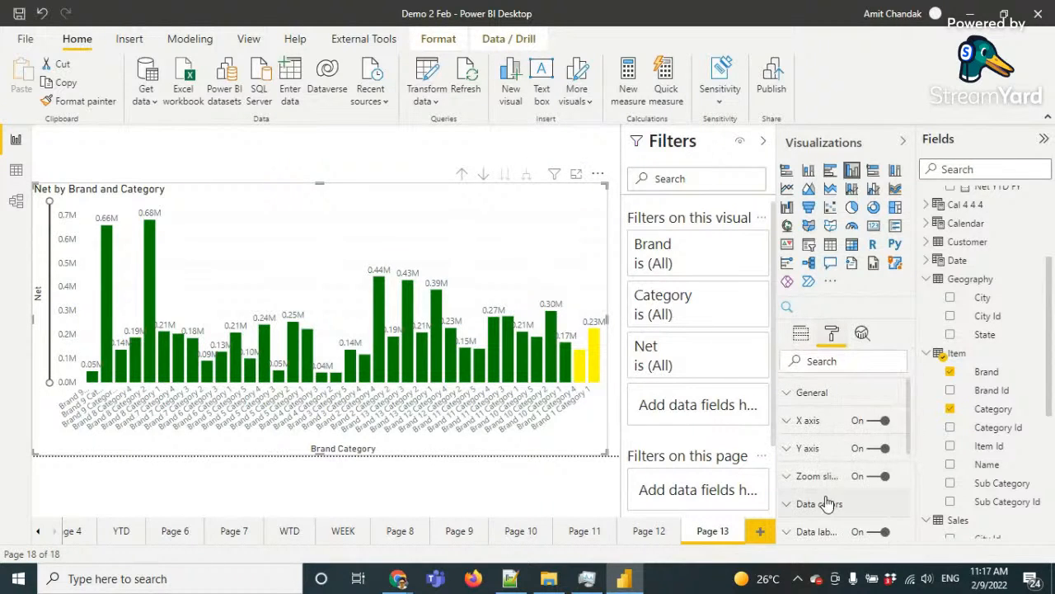
{"action": "scroll", "coordinate": [826, 497], "scroll_direction": "down", "scroll_amount": 2}
{"action": "left_click", "coordinate": [821, 364]}
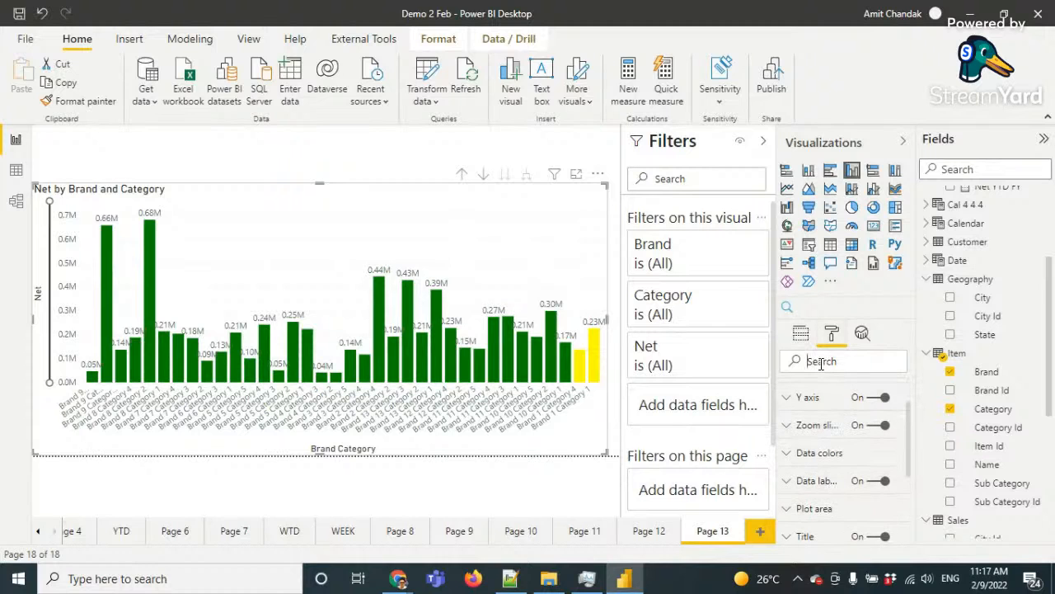
{"action": "type", "text": "col"}
{"action": "type", "text": "ca"}
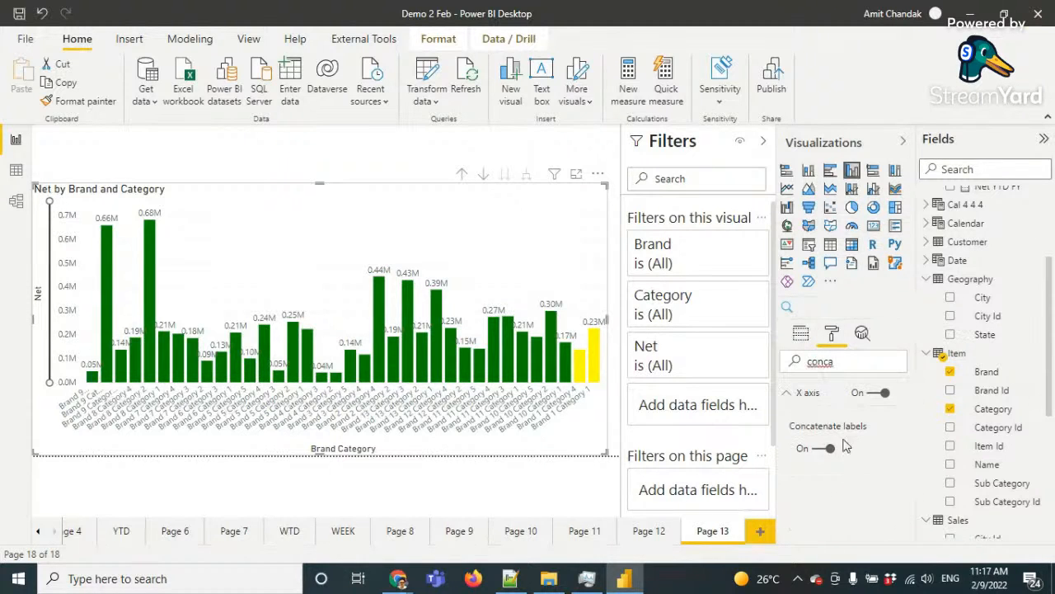
{"action": "left_click", "coordinate": [818, 456]}
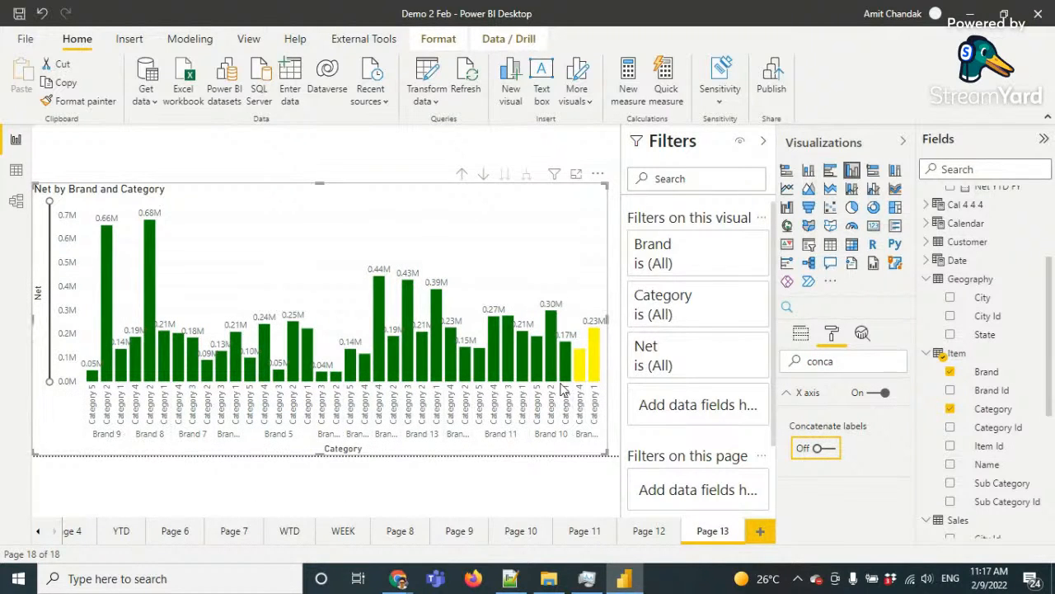
{"action": "left_click_drag", "start_coordinate": [849, 361], "coordinate": [778, 361]}
{"action": "key", "text": "BackSpace"}
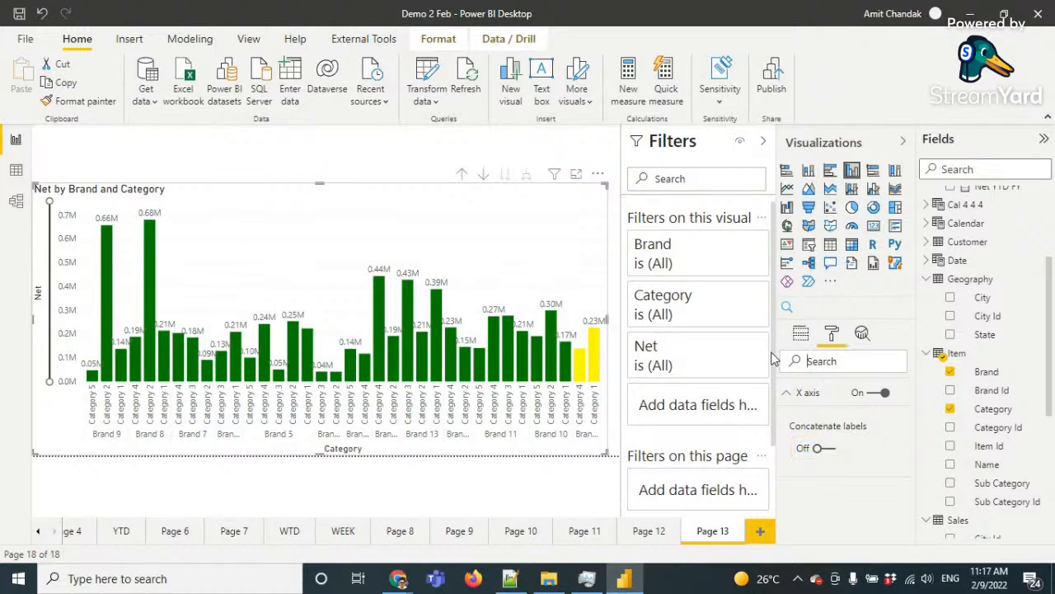
Set the X axis minimum category width to 60 and scroll the chart horizontally through its categories
{"action": "left_click", "coordinate": [807, 421]}
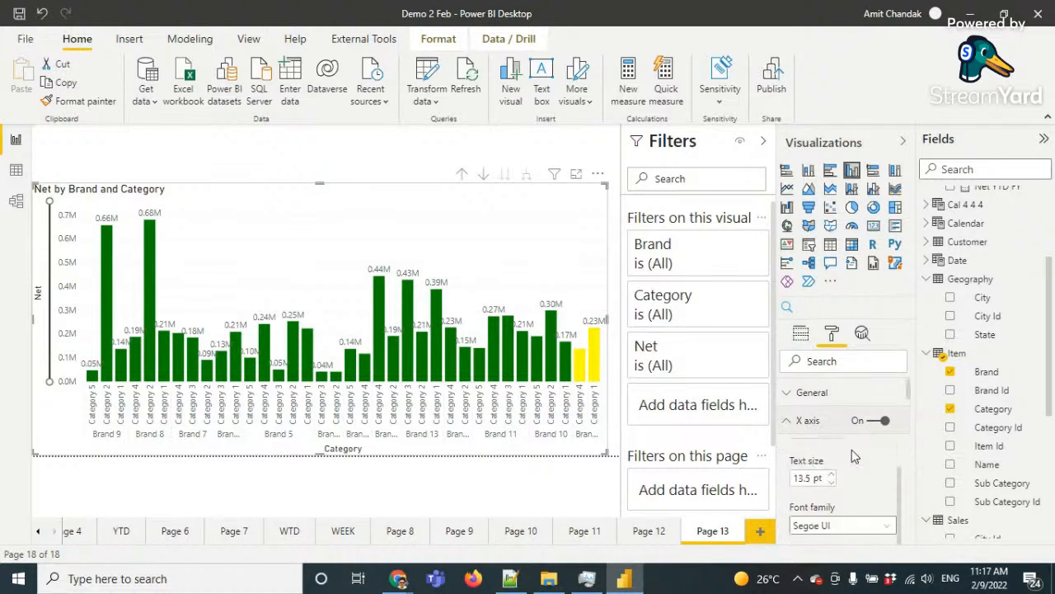
{"action": "scroll", "coordinate": [852, 450], "scroll_direction": "down", "scroll_amount": 1}
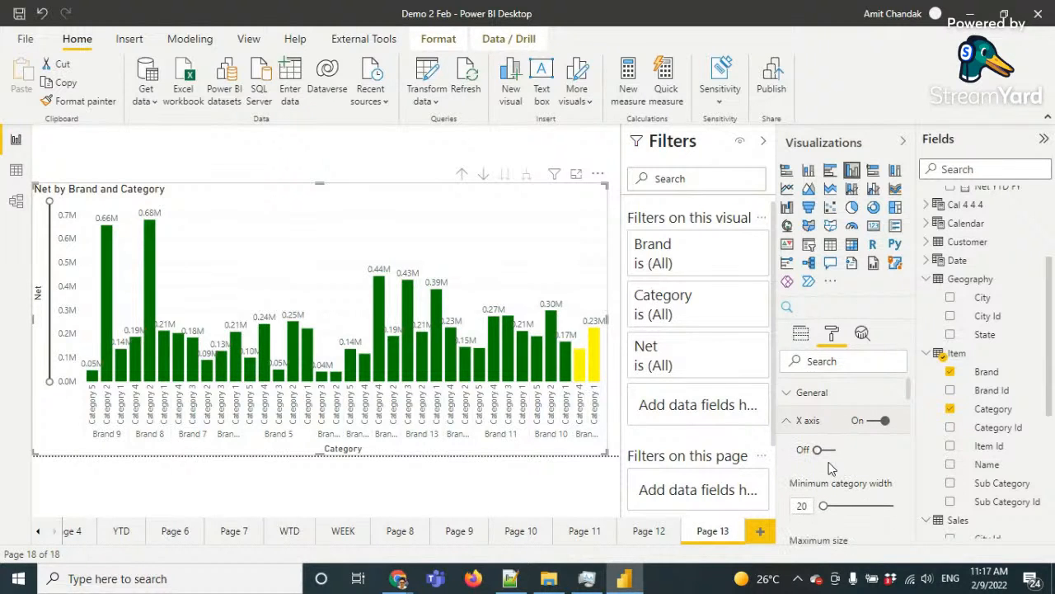
{"action": "left_click_drag", "start_coordinate": [825, 505], "coordinate": [835, 507]}
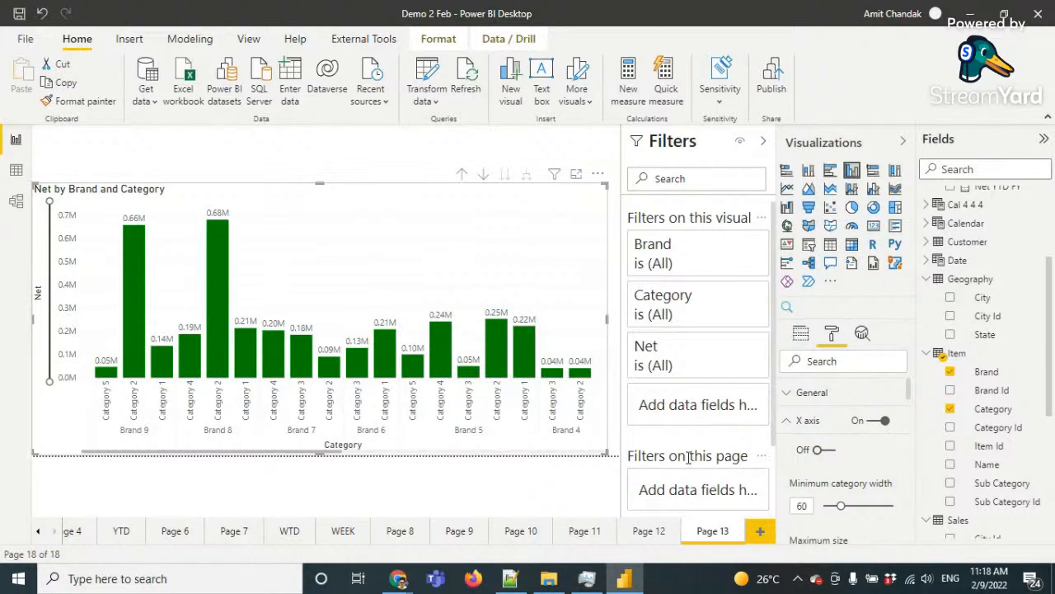
{"action": "left_click_drag", "start_coordinate": [220, 449], "coordinate": [163, 466]}
Examine the X axis font, category width, maximum size, inner padding, concatenate labels and title settings
{"action": "scroll", "coordinate": [873, 461], "scroll_direction": "down", "scroll_amount": 3}
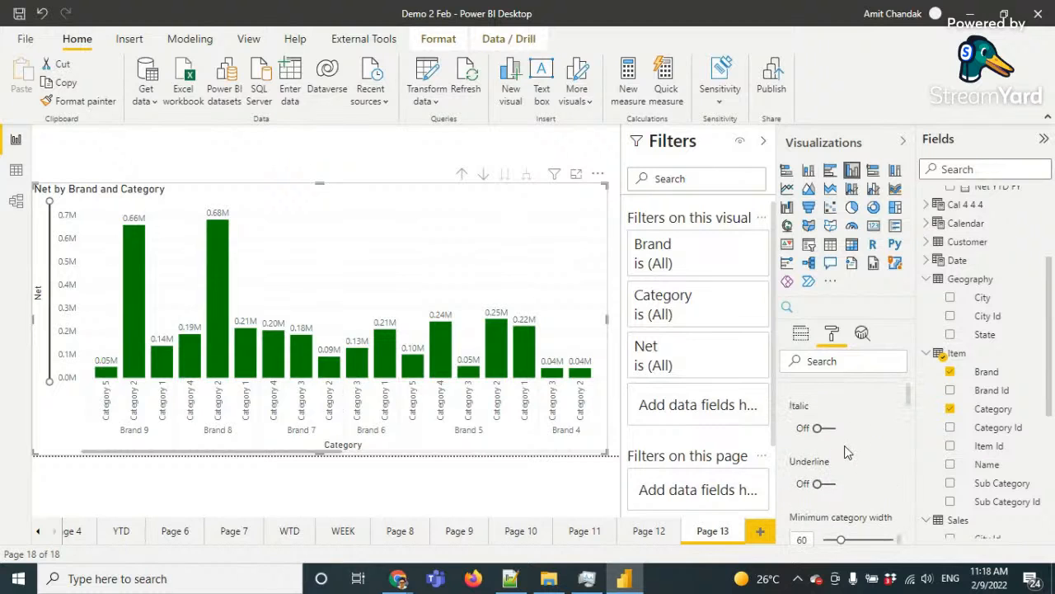
{"action": "scroll", "coordinate": [845, 452], "scroll_direction": "up", "scroll_amount": 1}
{"action": "scroll", "coordinate": [845, 452], "scroll_direction": "down", "scroll_amount": 1}
{"action": "scroll", "coordinate": [838, 445], "scroll_direction": "up", "scroll_amount": 1}
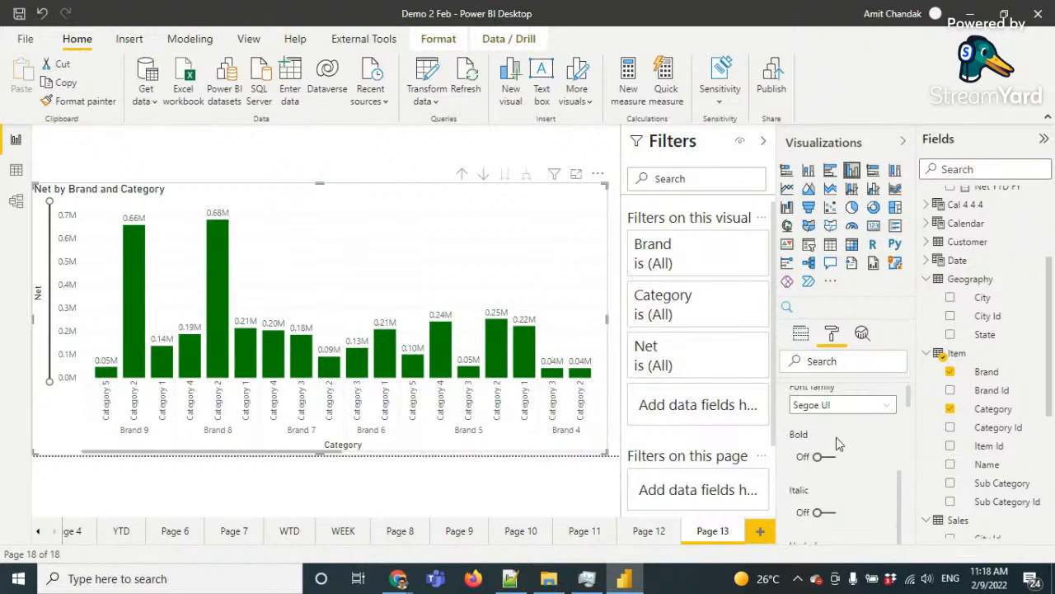
{"action": "scroll", "coordinate": [836, 437], "scroll_direction": "up", "scroll_amount": 1}
{"action": "scroll", "coordinate": [838, 443], "scroll_direction": "down", "scroll_amount": 3}
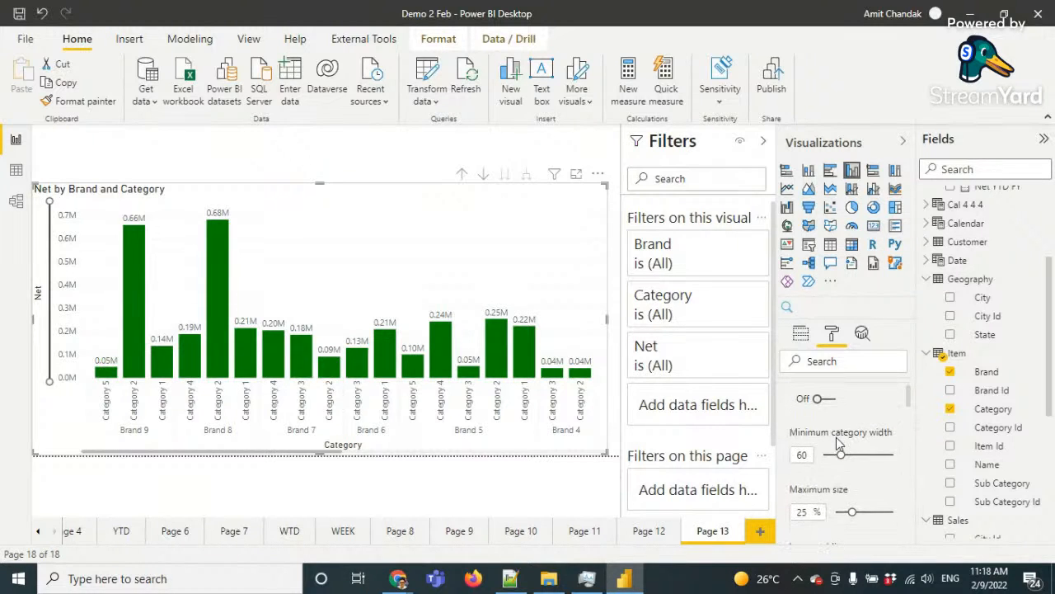
{"action": "scroll", "coordinate": [873, 501], "scroll_direction": "down", "scroll_amount": 3}
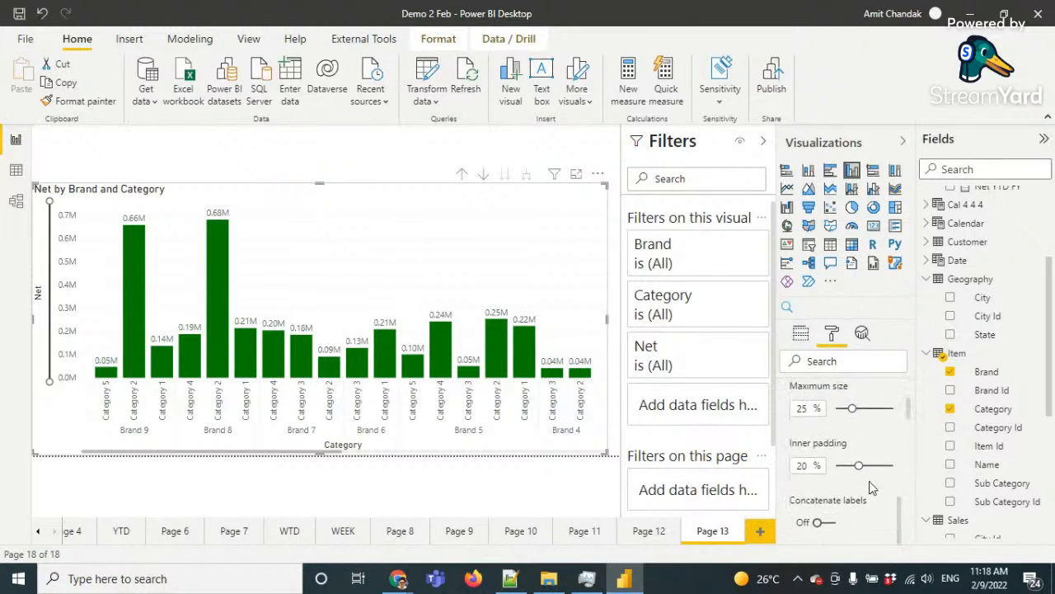
{"action": "scroll", "coordinate": [869, 480], "scroll_direction": "down", "scroll_amount": 3}
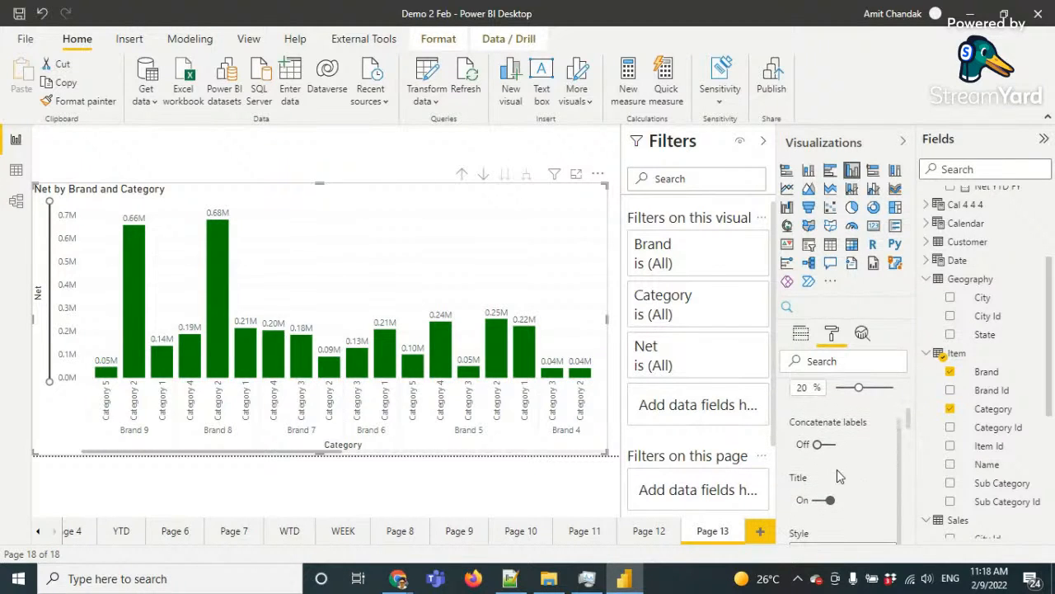
{"action": "scroll", "coordinate": [834, 472], "scroll_direction": "down", "scroll_amount": 3}
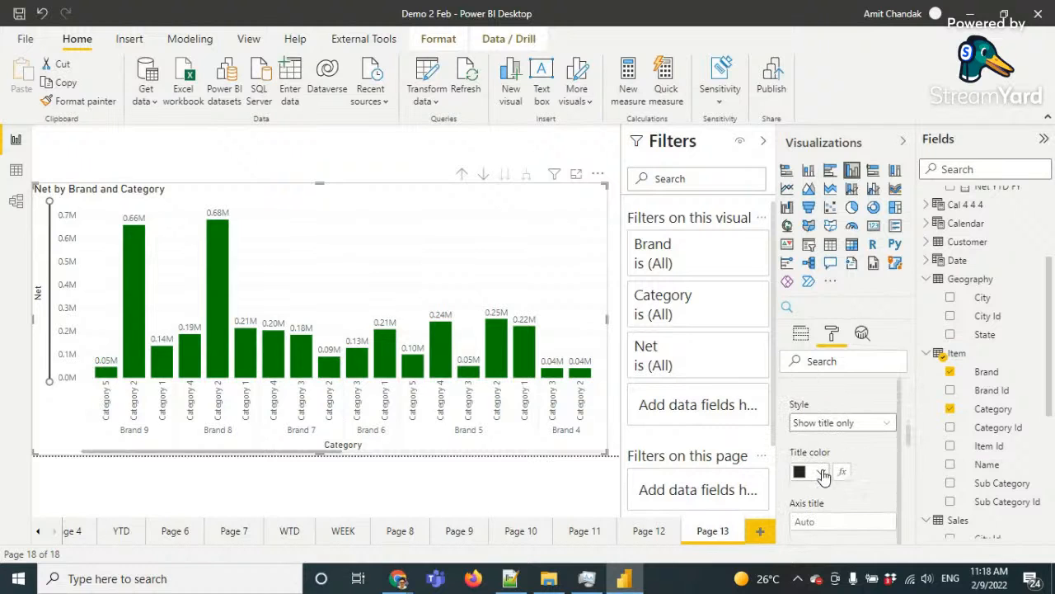
{"action": "scroll", "coordinate": [824, 476], "scroll_direction": "down", "scroll_amount": 3}
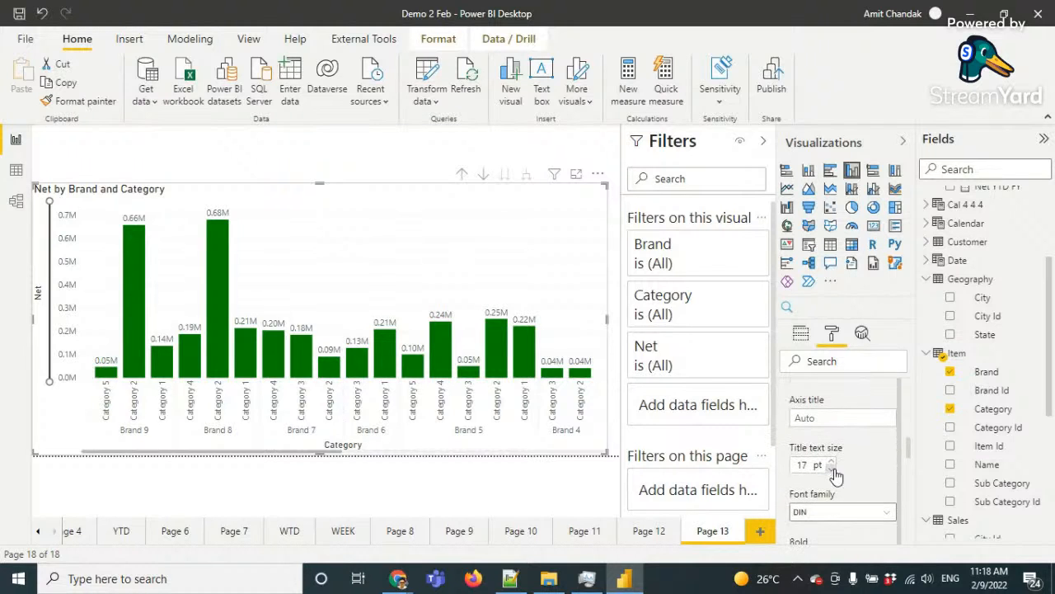
{"action": "scroll", "coordinate": [835, 476], "scroll_direction": "down", "scroll_amount": 4}
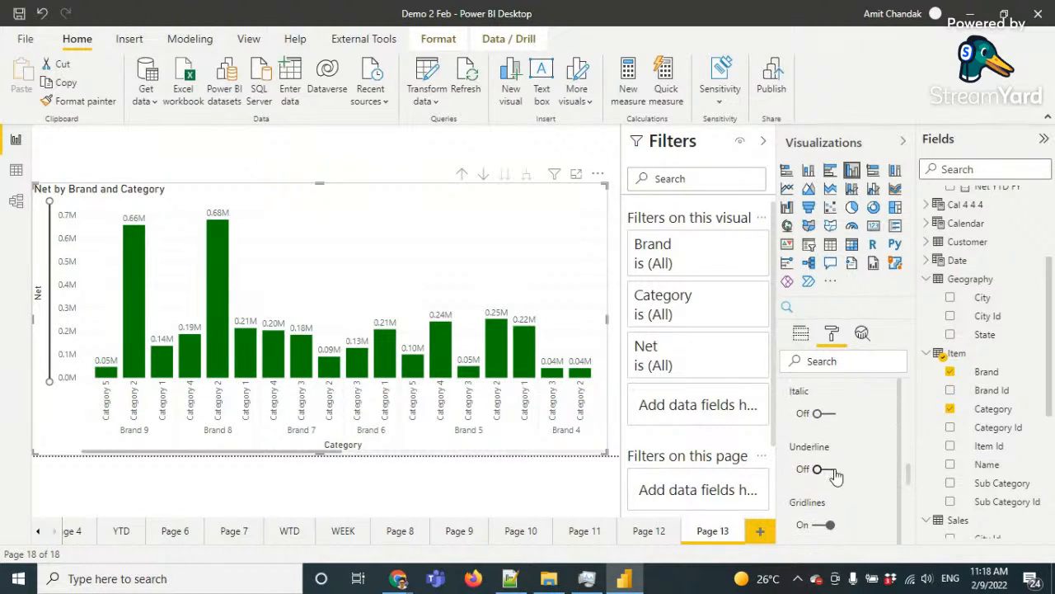
Set the X axis gridlines to black with a stroke width of 3
{"action": "scroll", "coordinate": [835, 474], "scroll_direction": "down", "scroll_amount": 1}
{"action": "scroll", "coordinate": [828, 476], "scroll_direction": "down", "scroll_amount": 1}
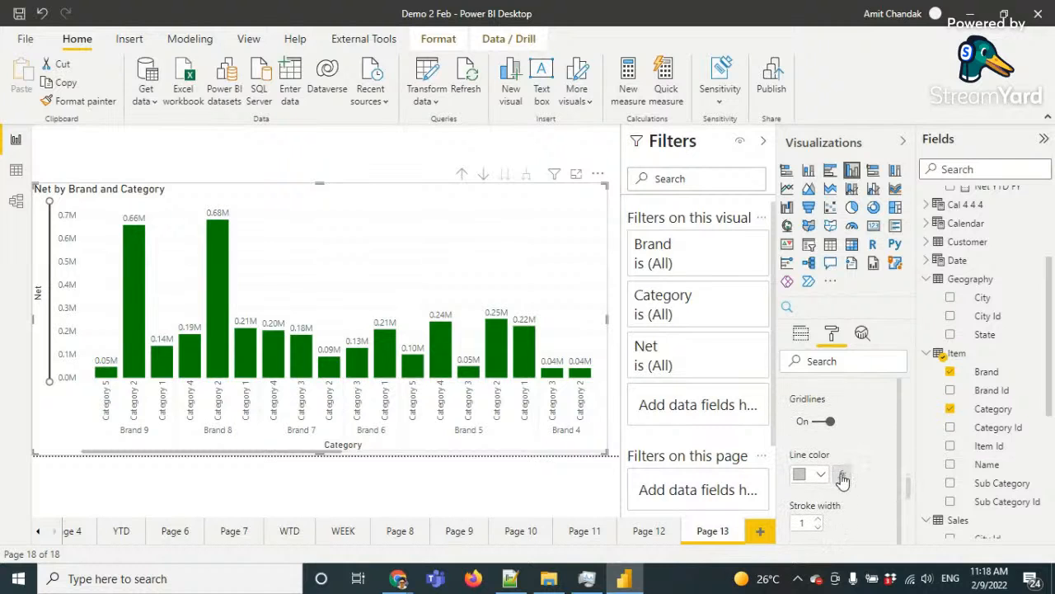
{"action": "left_click", "coordinate": [823, 478]}
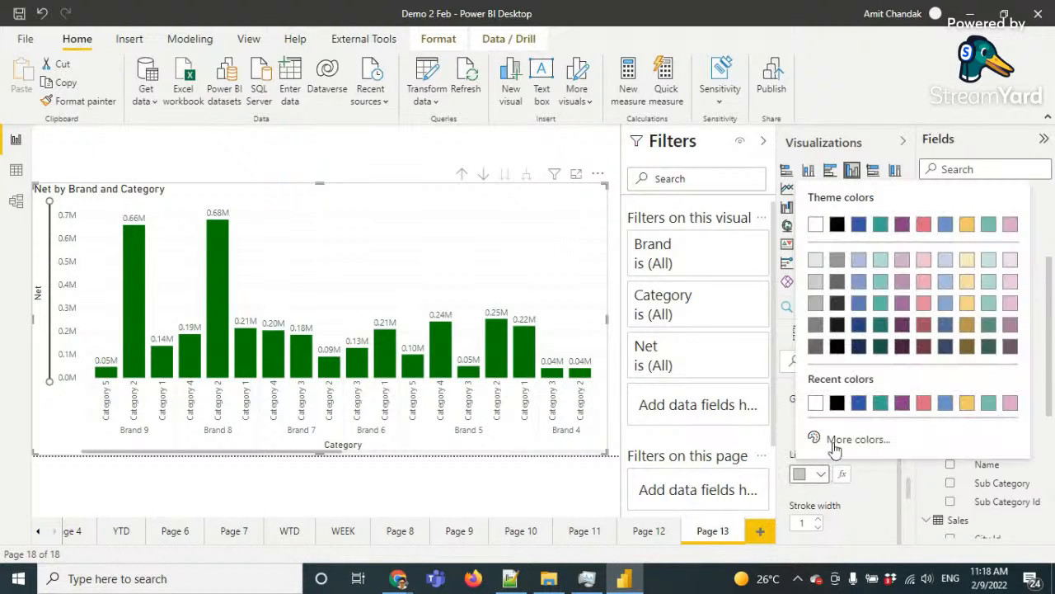
{"action": "left_click", "coordinate": [833, 404]}
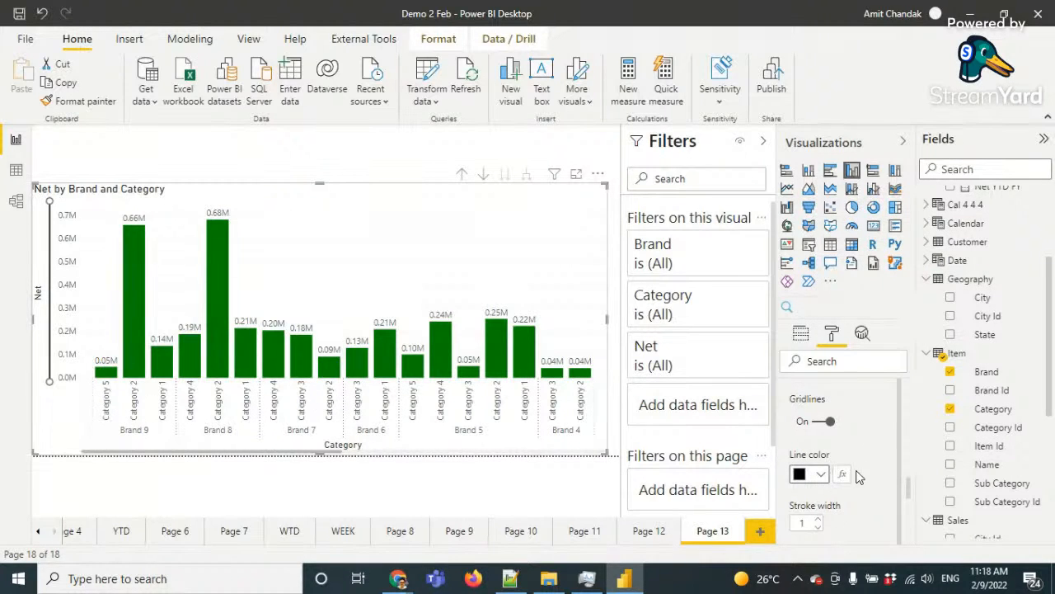
{"action": "scroll", "coordinate": [825, 495], "scroll_direction": "down", "scroll_amount": 1}
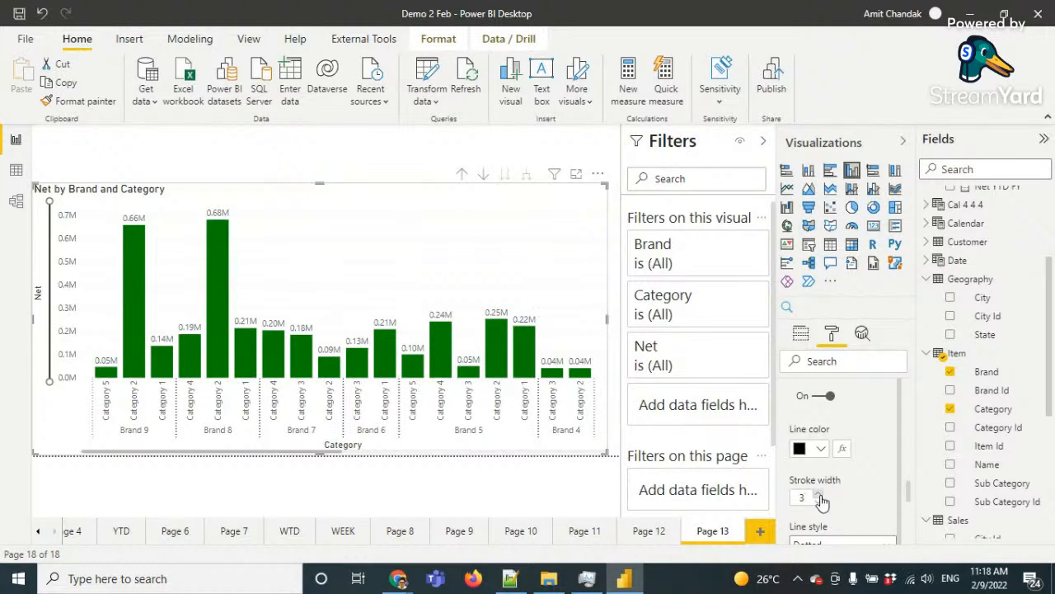
{"action": "left_click", "coordinate": [849, 498]}
{"action": "scroll", "coordinate": [824, 428], "scroll_direction": "down", "scroll_amount": 5}
{"action": "scroll", "coordinate": [825, 429], "scroll_direction": "up", "scroll_amount": 5}
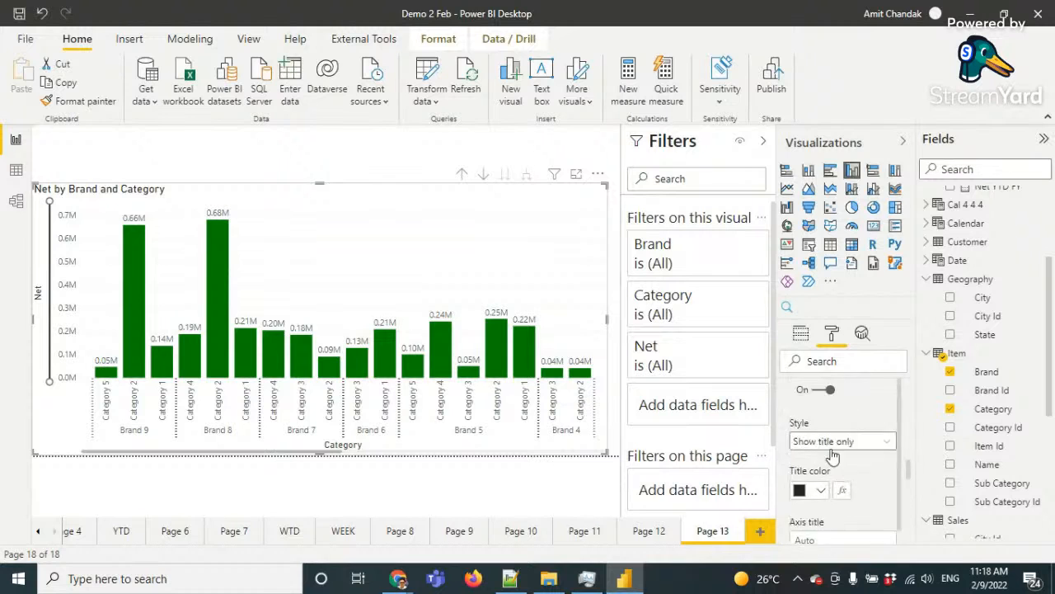
Collapse the X axis settings and expand the column chart's Data colors settings
{"action": "scroll", "coordinate": [809, 410], "scroll_direction": "up", "scroll_amount": 5}
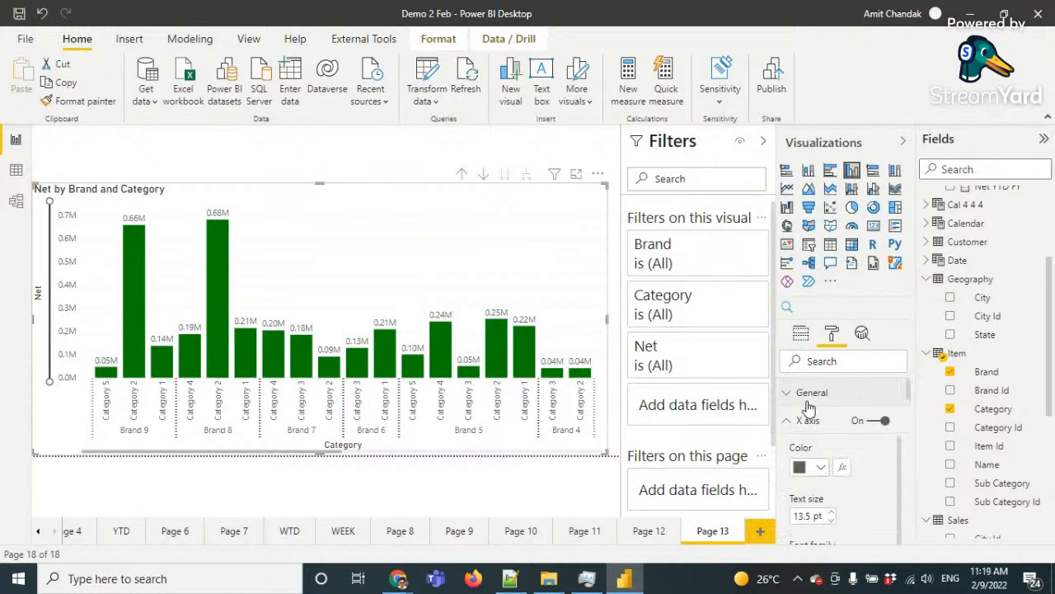
{"action": "left_click", "coordinate": [794, 421]}
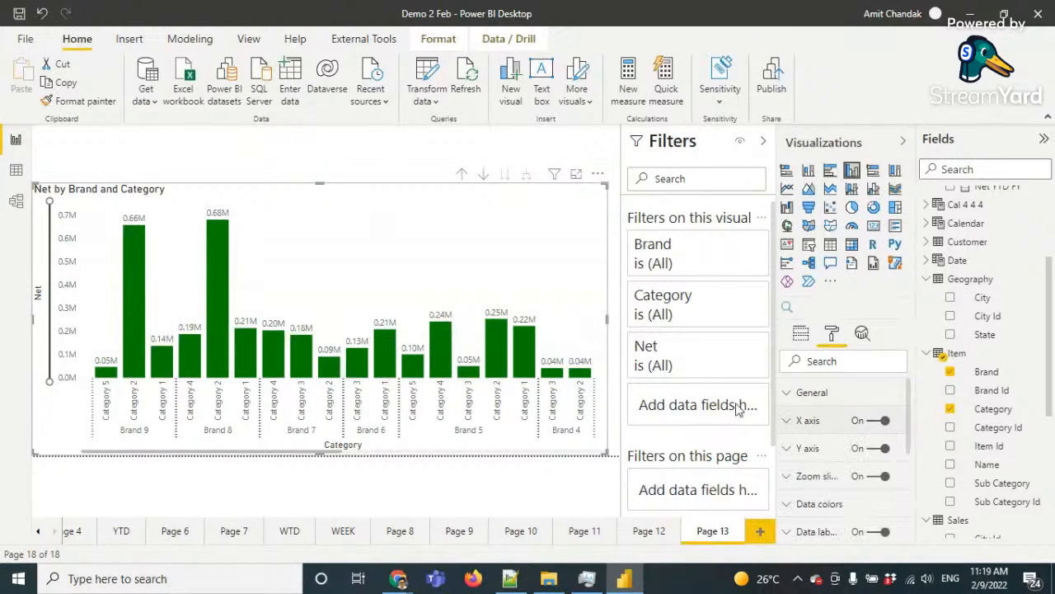
{"action": "scroll", "coordinate": [874, 449], "scroll_direction": "down", "scroll_amount": 1}
{"action": "left_click", "coordinate": [857, 477]}
{"action": "scroll", "coordinate": [858, 470], "scroll_direction": "down", "scroll_amount": 2}
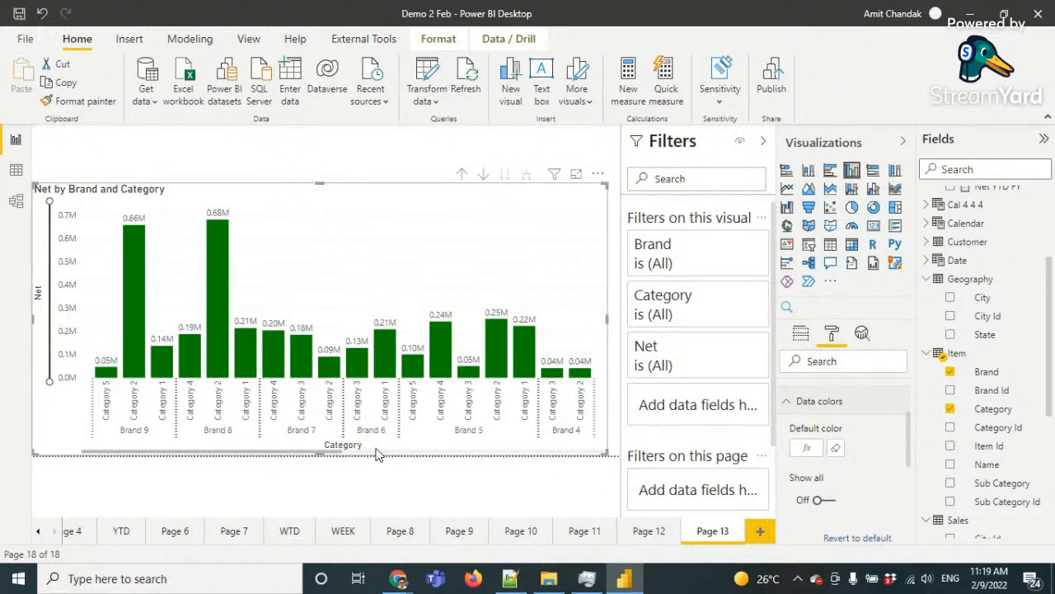
{"action": "mouse_move", "coordinate": [334, 452]}
{"action": "left_mouse_down"}
{"action": "mouse_move", "coordinate": [597, 452]}
{"action": "mouse_move", "coordinate": [321, 467]}
{"action": "left_mouse_up"}
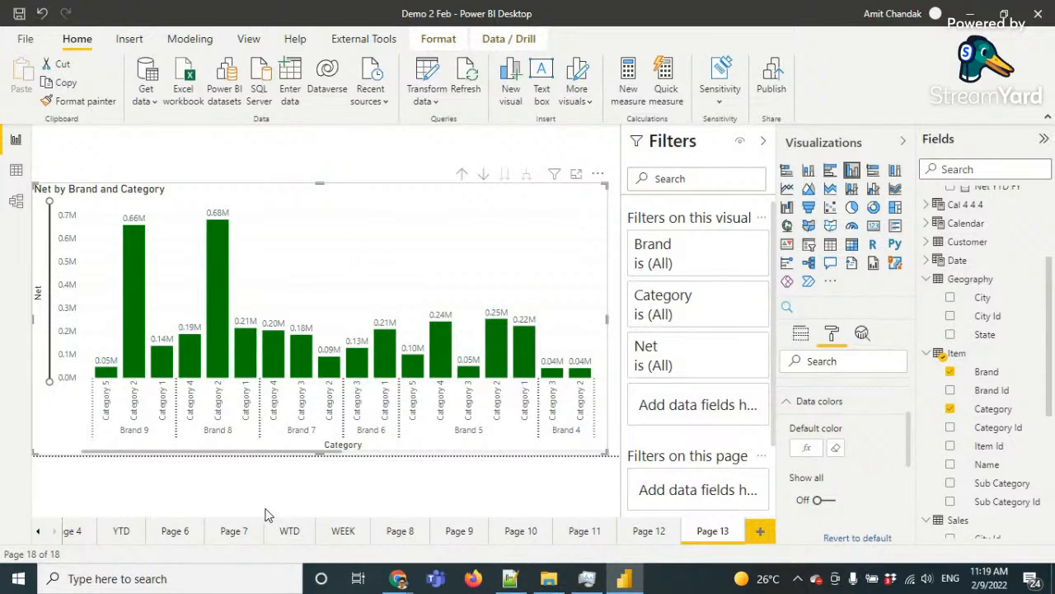
Create a new measure in the Measure table and name it Color Category
{"action": "scroll", "coordinate": [966, 289], "scroll_direction": "up", "scroll_amount": 1}
{"action": "scroll", "coordinate": [967, 289], "scroll_direction": "up", "scroll_amount": 4}
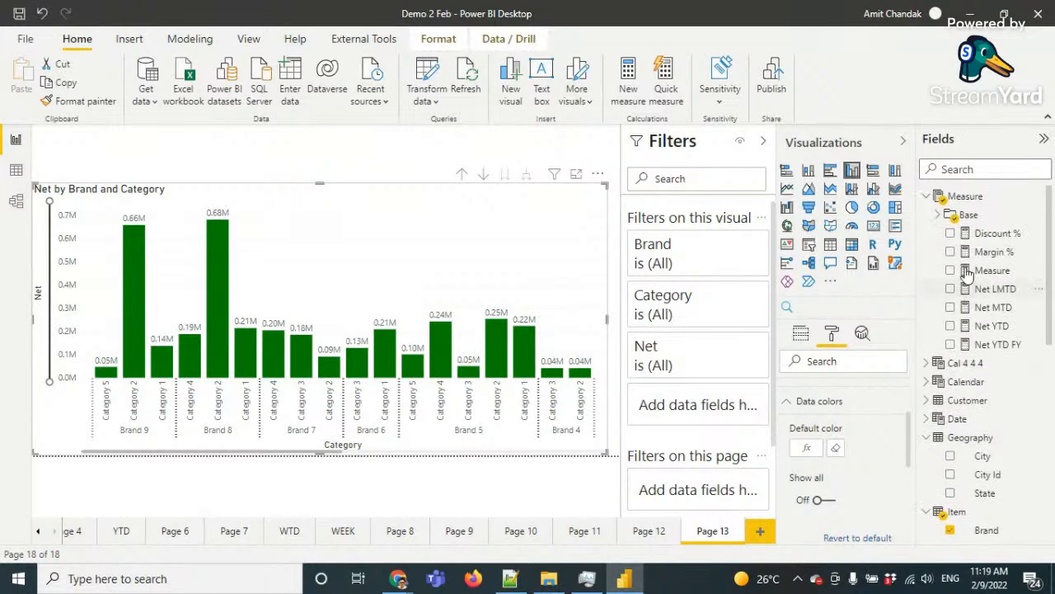
{"action": "left_click", "coordinate": [964, 197]}
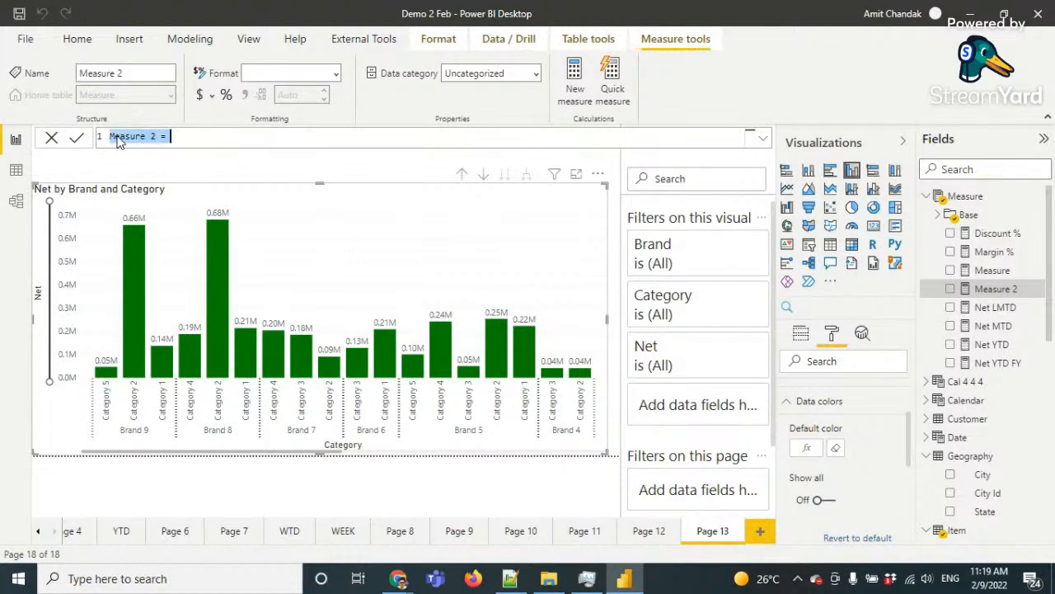
{"action": "left_click", "coordinate": [162, 136]}
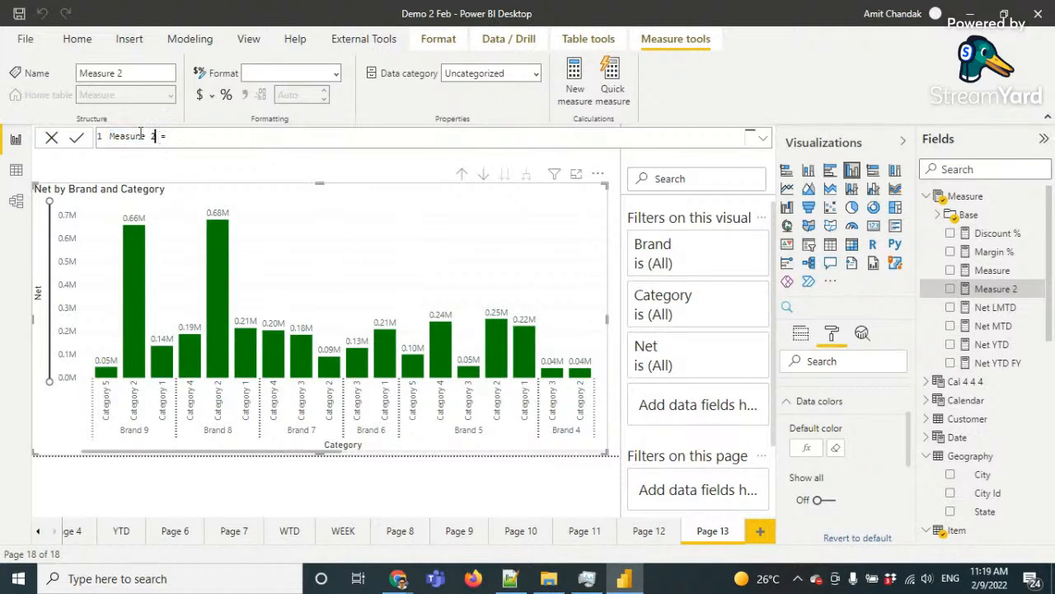
{"action": "left_click_drag", "start_coordinate": [157, 137], "coordinate": [86, 132]}
{"action": "type", "text": "Color Category = "}
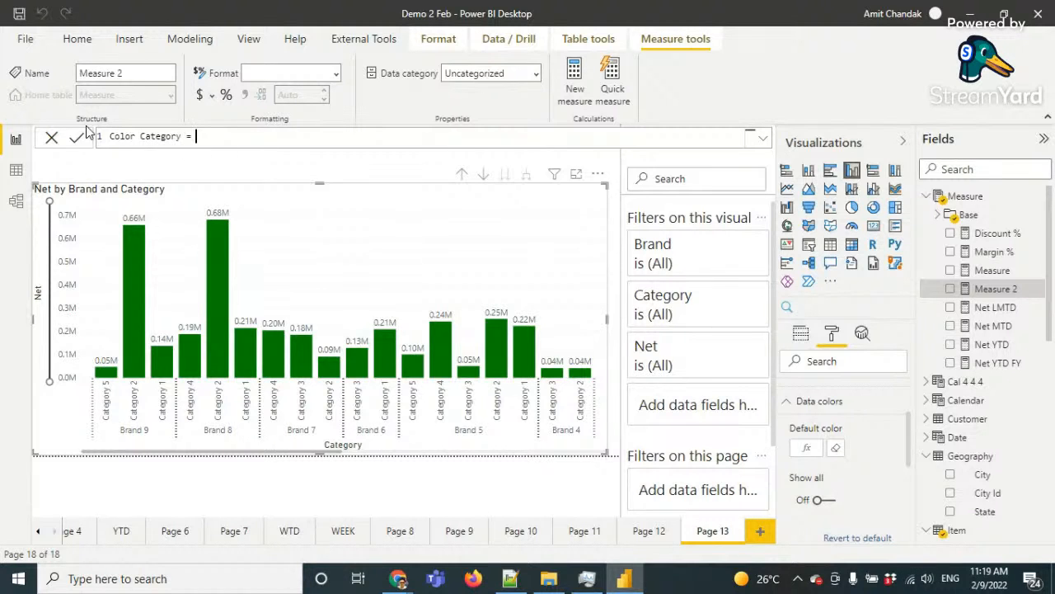
Begin the measure's formula with Switch( Max('Item'[Category]) , and start a new line below it
{"action": "type", "text": "Switch("}
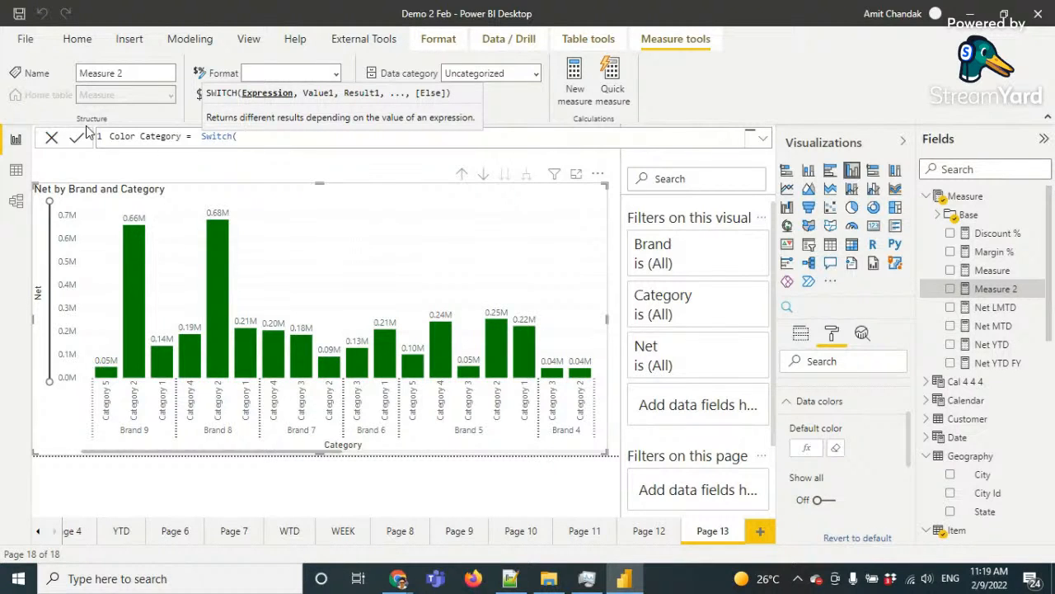
{"action": "type", "text": " Max("}
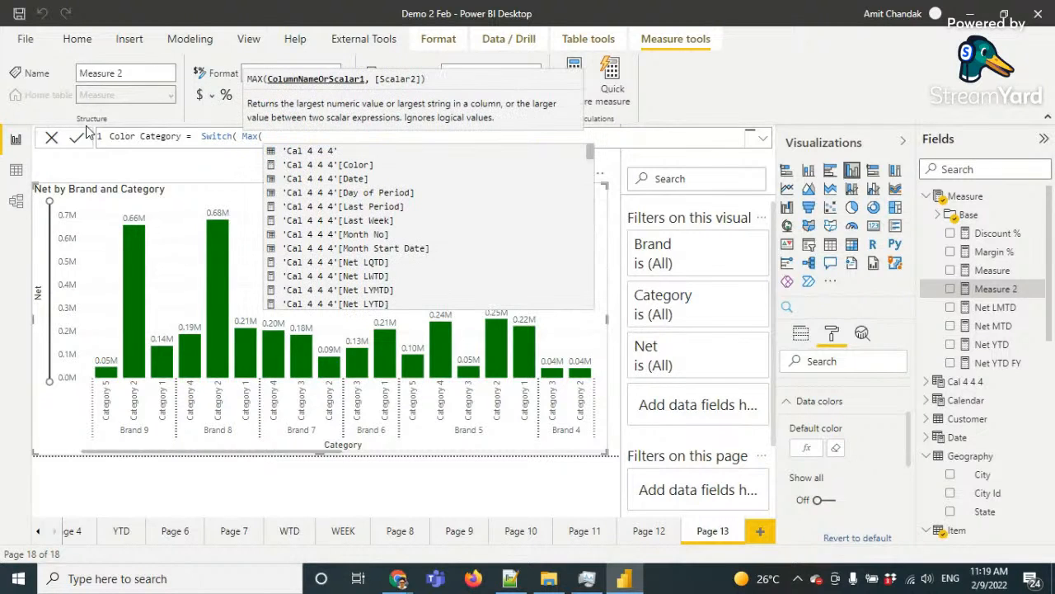
{"action": "type", "text": "it"}
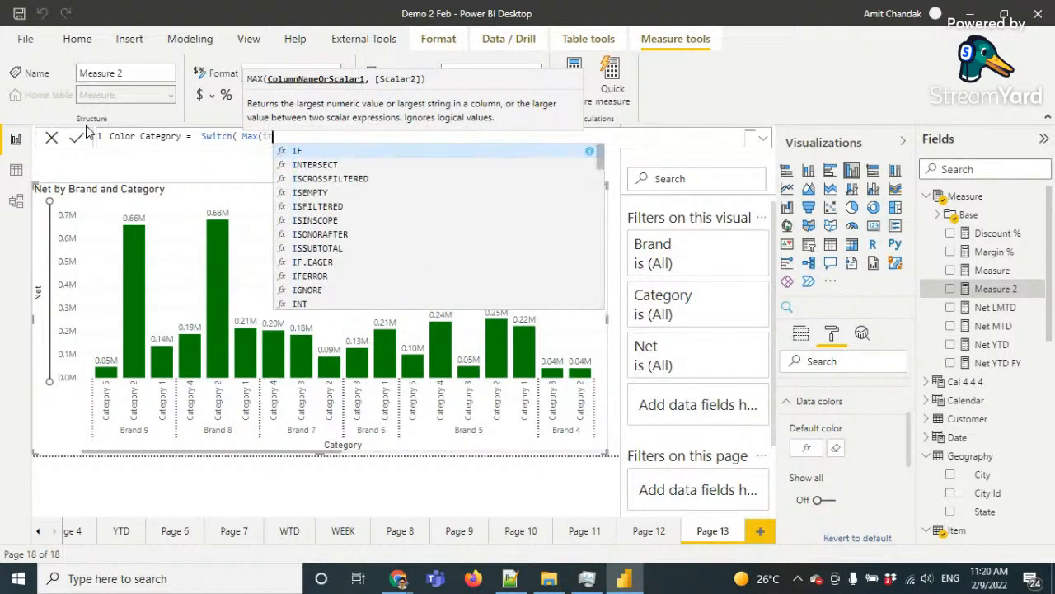
{"action": "type", "text": "em"}
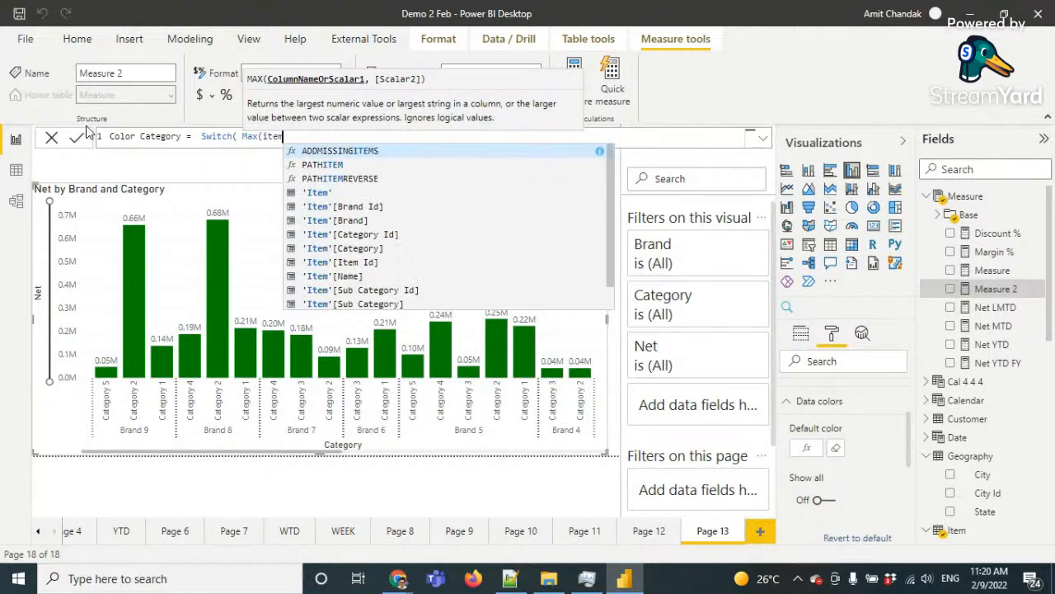
{"action": "key", "text": "Down"}
{"action": "key", "text": "Down"}
{"action": "key", "text": "Down"}
{"action": "key", "text": "Down"}
{"action": "key", "text": "Down"}
{"action": "key", "text": "Down"}
{"action": "key", "text": "Down"}
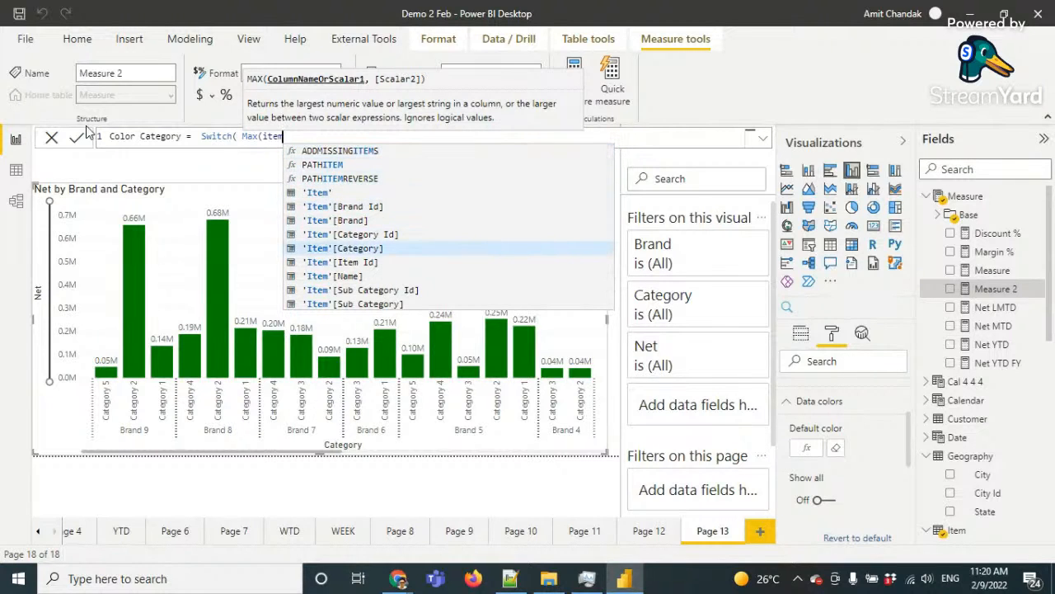
{"action": "key", "text": "Tab"}
{"action": "type", "text": ") "}
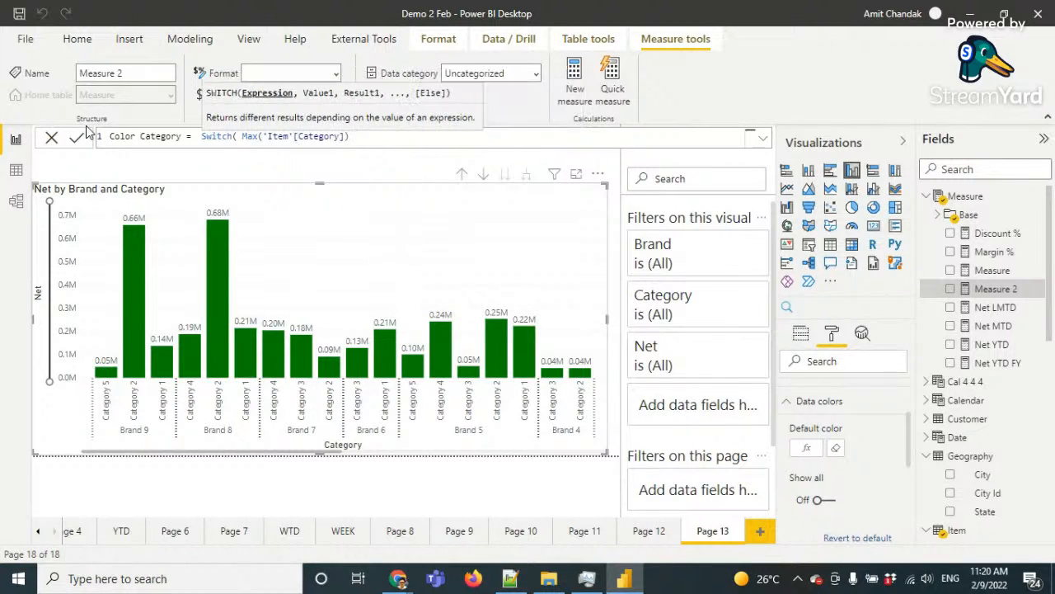
{"action": "type", "text": ","}
{"action": "key", "text": "shift+Return"}
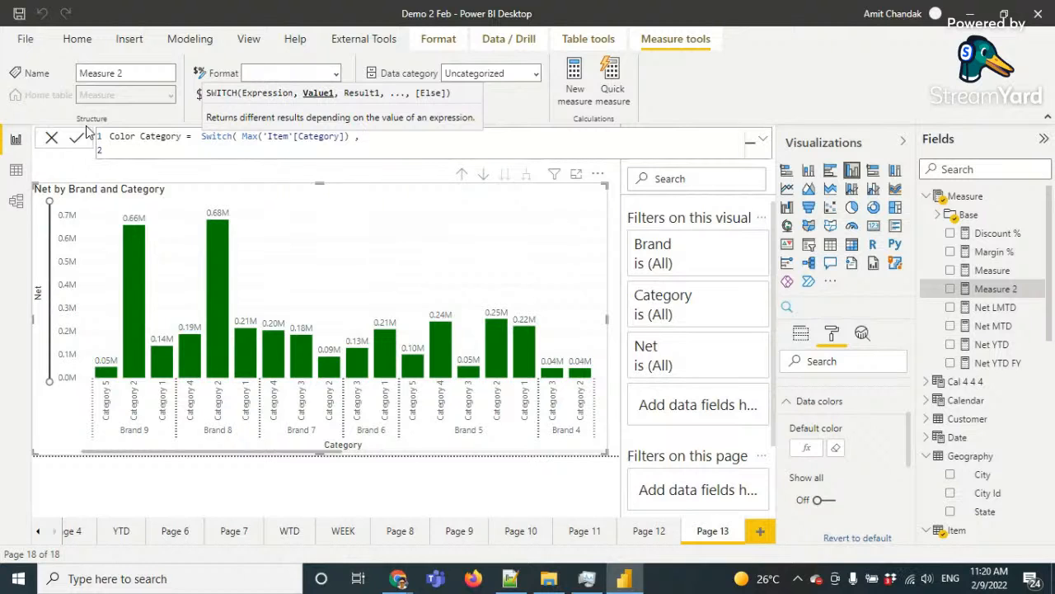
Add the first SWITCH pair to the formula, mapping "Category 1" to "Blue"
{"action": "type", "text": "\"Category 1\" , "}
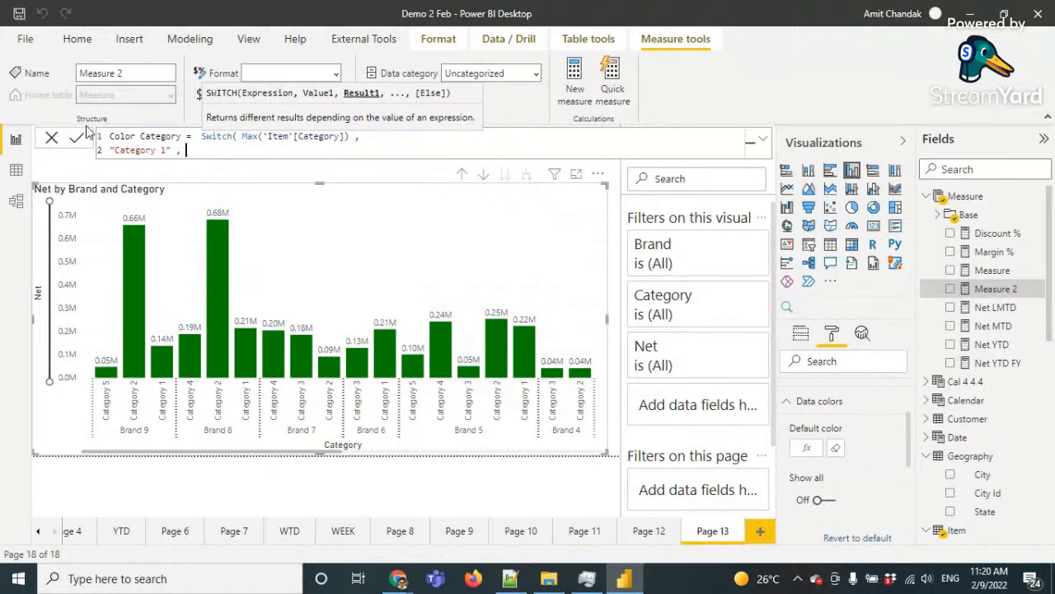
{"action": "type", "text": "\"Blu"}
{"action": "key", "text": "BackSpace"}
{"action": "type", "text": ","}
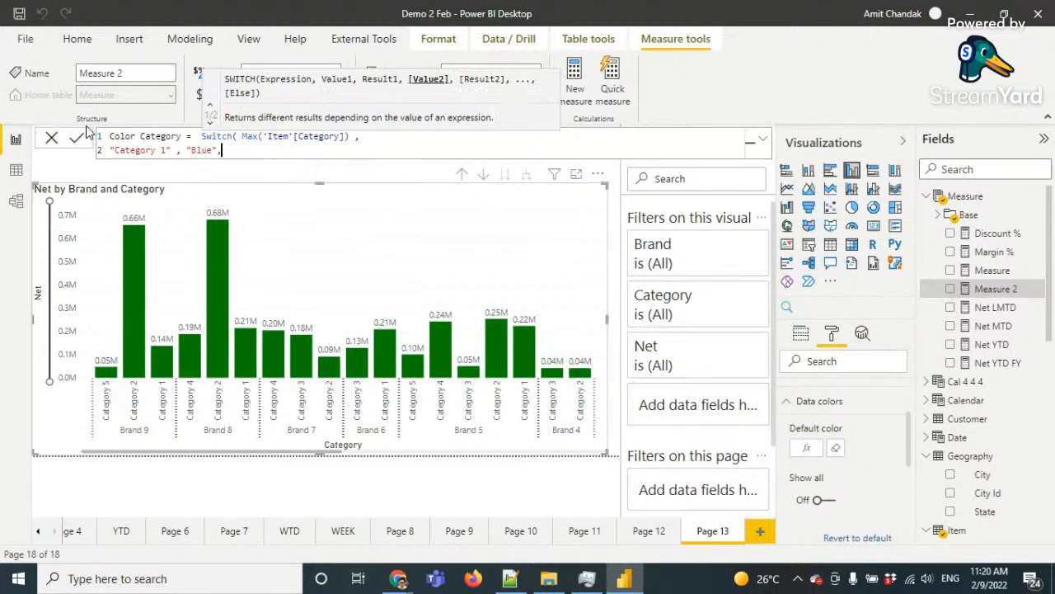
Copy the "Category 1" , "Blue" pair and paste it three times below the original line
{"action": "key", "text": "shift+Home"}
{"action": "key", "text": "ctrl+c"}
{"action": "key", "text": "End"}
{"action": "key", "text": "shift+Return"}
{"action": "key", "text": "ctrl+v"}
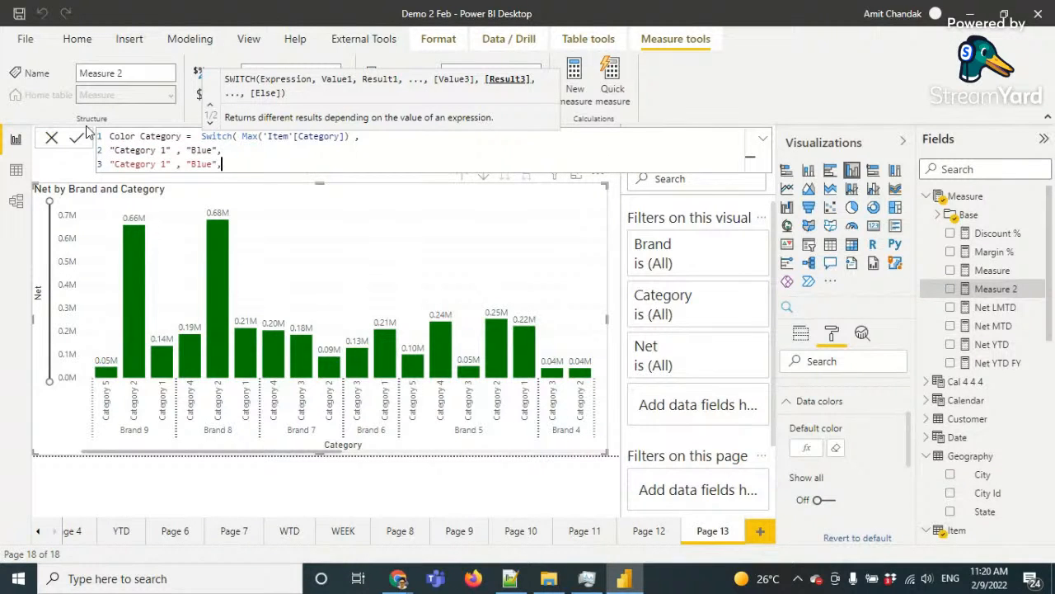
{"action": "key", "text": "shift+Return"}
{"action": "key", "text": "ctrl+space"}
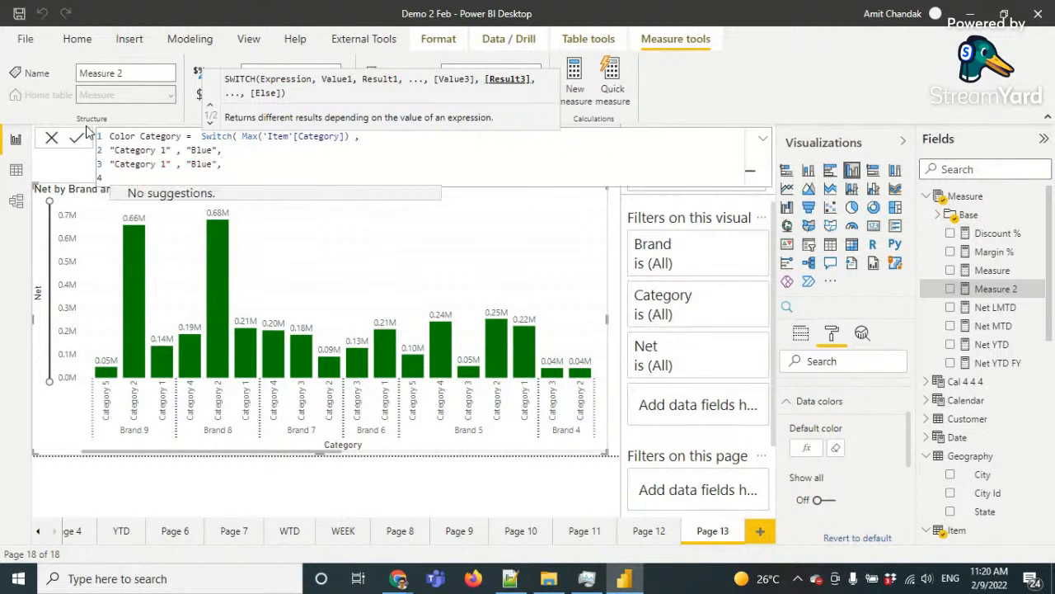
{"action": "key", "text": "ctrl+v"}
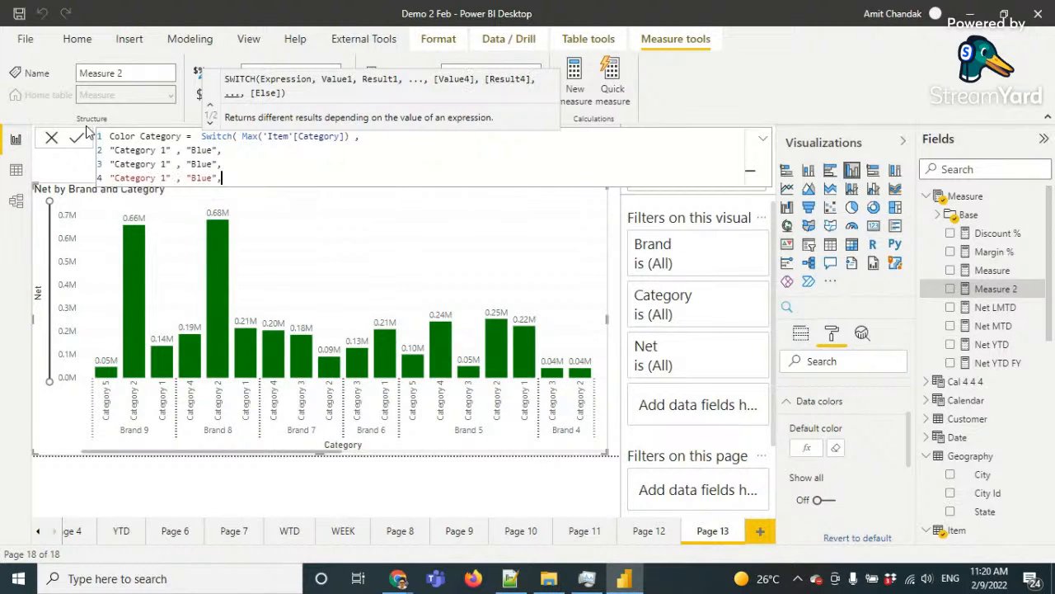
{"action": "key", "text": "ctrl+v"}
Change the pair on line 3 of the formula to "Category 2" , "Green"
{"action": "key", "text": "Left"}
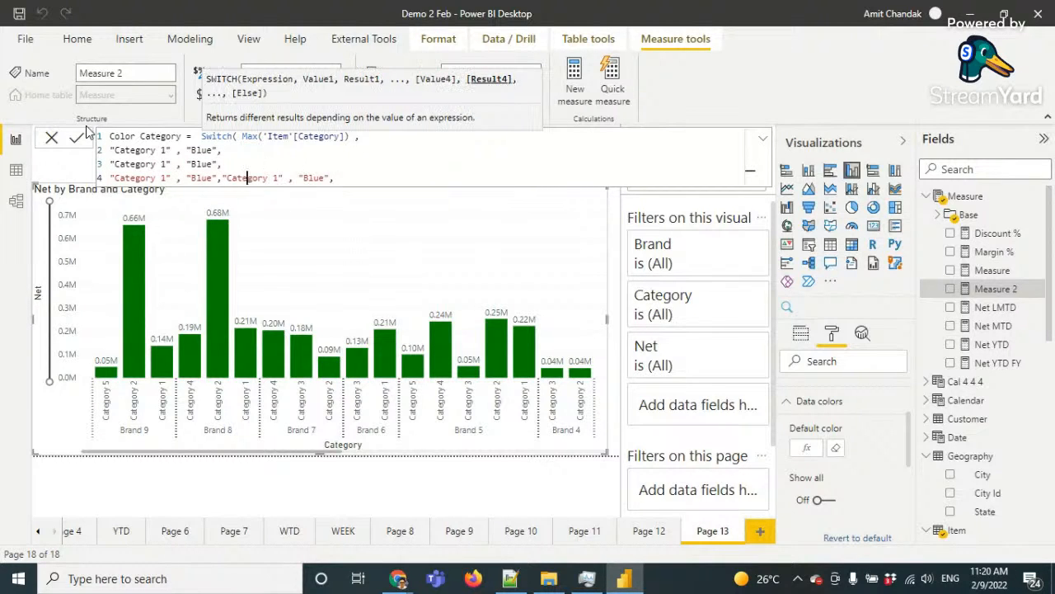
{"action": "key", "text": "Left"}
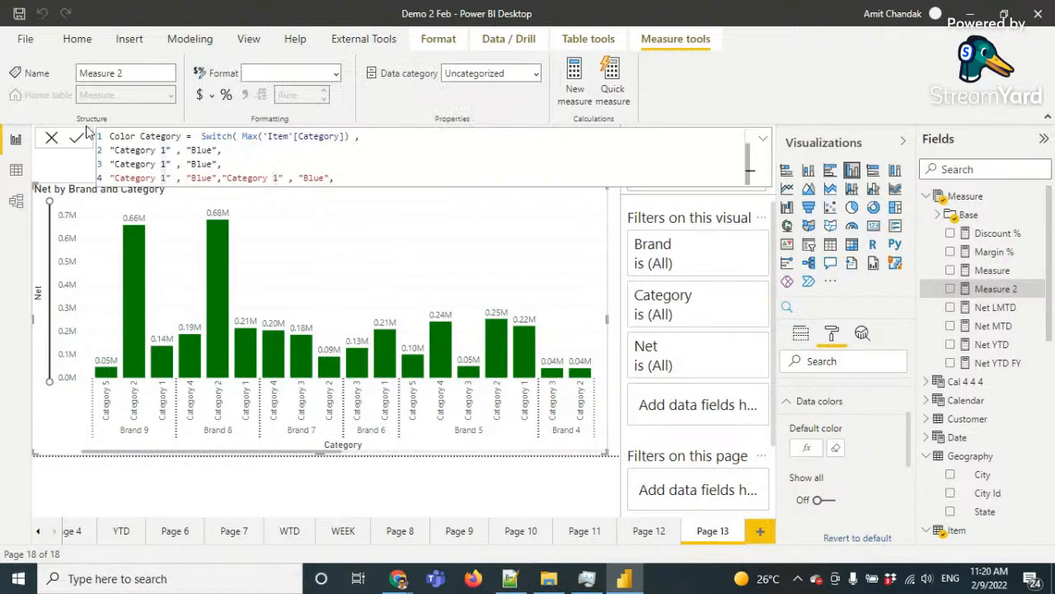
{"action": "key", "text": "Up"}
{"action": "key", "text": "BackSpace"}
{"action": "type", "text": "2"}
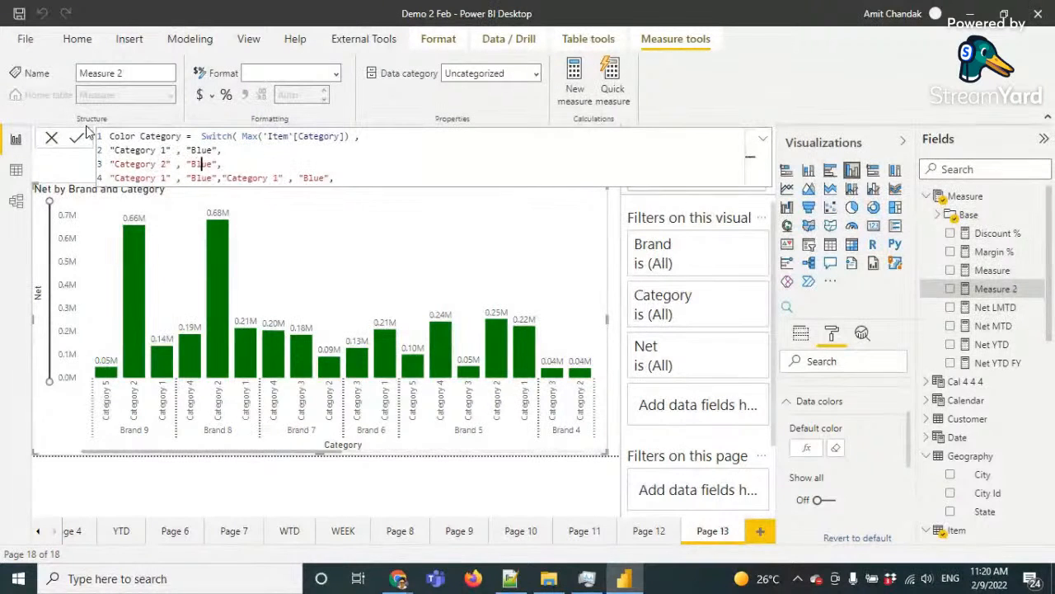
{"action": "key", "text": "BackSpace"}
{"action": "key", "text": "BackSpace"}
{"action": "key", "text": "BackSpace"}
{"action": "key", "text": "BackSpace"}
{"action": "type", "text": "Gree"}
Change the first pair on line 4 to "Category 3" , "Grey" and move the remaining pair to its own line
{"action": "key", "text": "Left"}
{"action": "key", "text": "Left"}
{"action": "key", "text": "Left"}
{"action": "key", "text": "Left"}
{"action": "key", "text": "Left"}
{"action": "key", "text": "Left"}
{"action": "key", "text": "Left"}
{"action": "key", "text": "Left"}
{"action": "key", "text": "Left"}
{"action": "key", "text": "BackSpace"}
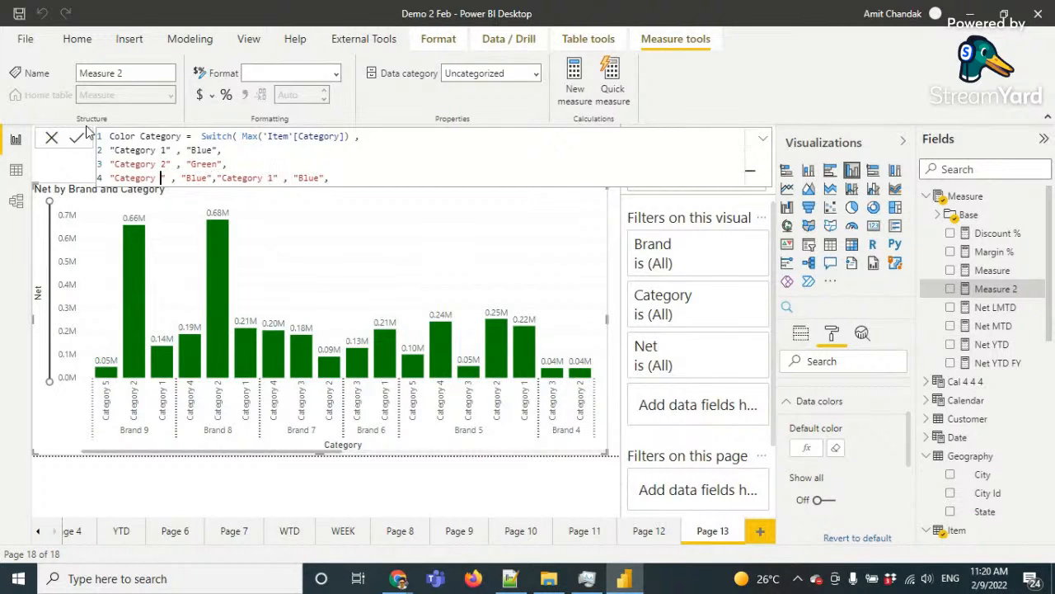
{"action": "type", "text": "3"}
{"action": "key", "text": "Right"}
{"action": "key", "text": "Right"}
{"action": "key", "text": "Right"}
{"action": "key", "text": "shift+Right"}
{"action": "key", "text": "shift+Right"}
{"action": "key", "text": "shift+Right"}
{"action": "key", "text": "shift+Right"}
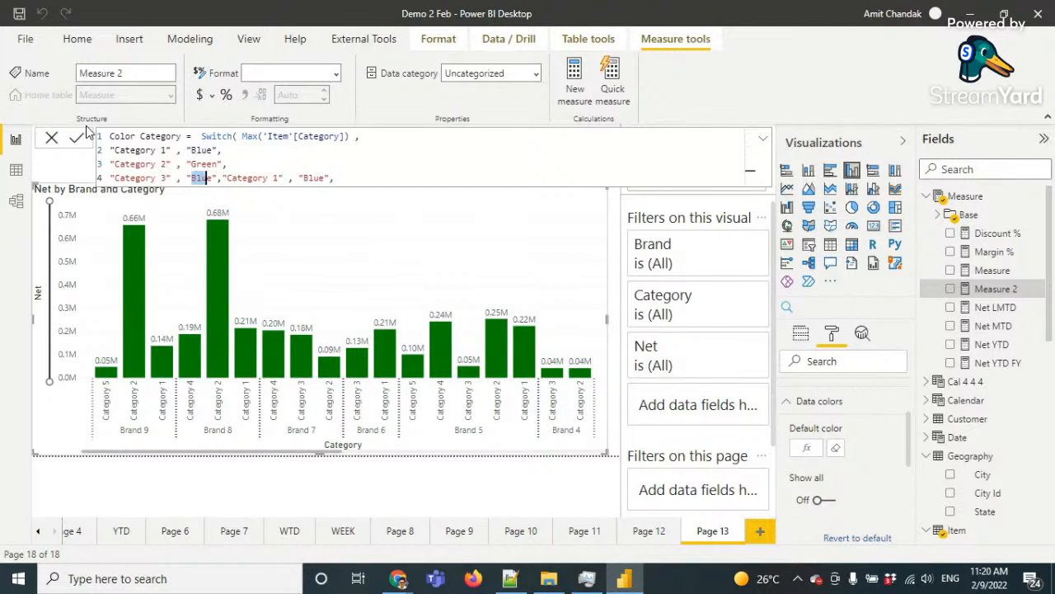
{"action": "type", "text": "Gre"}
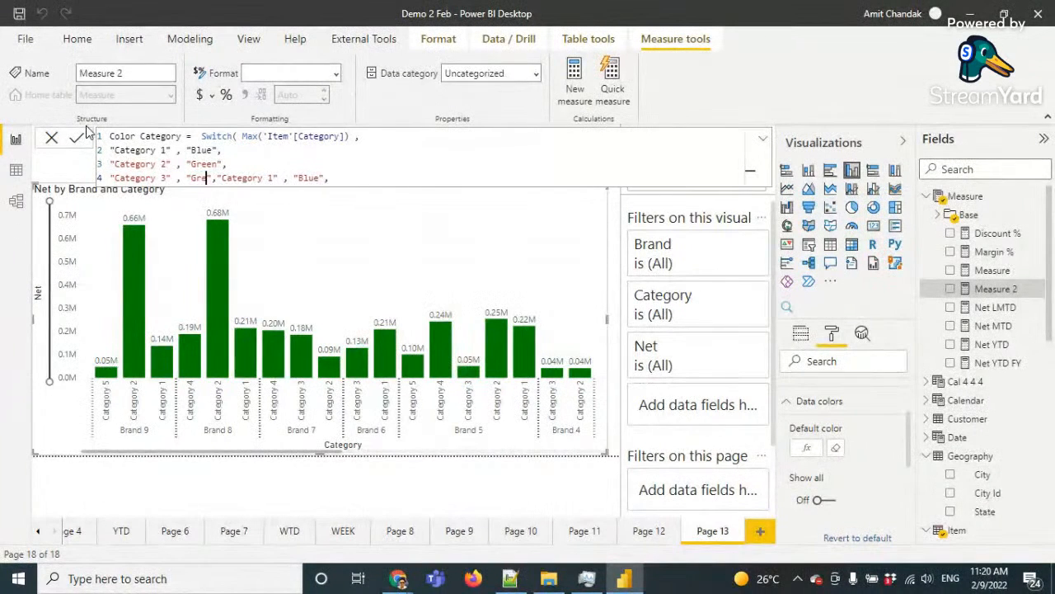
{"action": "type", "text": "y\","}
{"action": "key", "text": "shift+Return"}
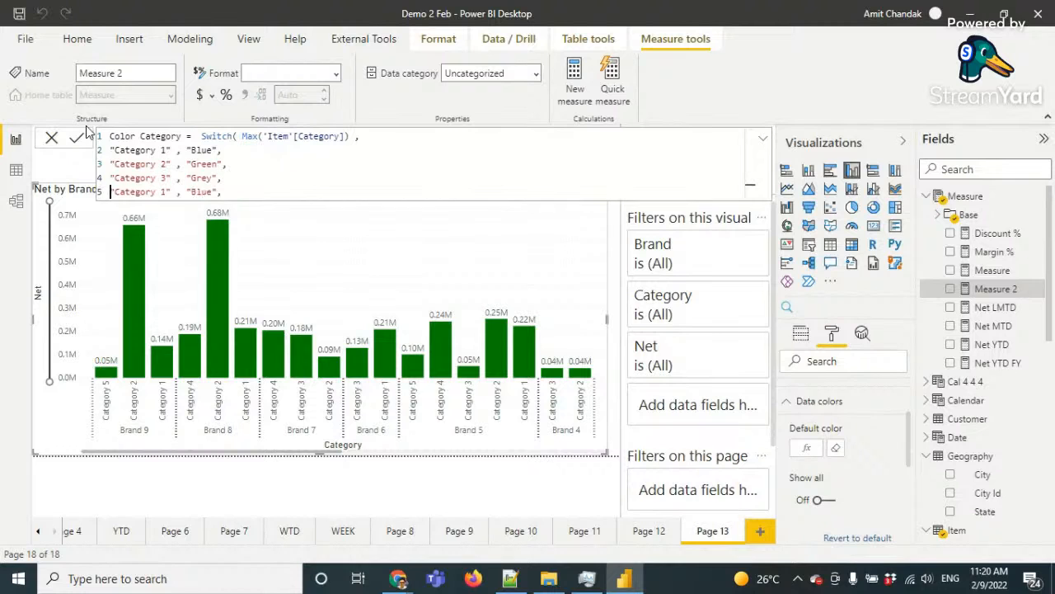
Change the pair on line 5 of the formula to "Category 4" , "Gold"
{"action": "key", "text": "Right"}
{"action": "key", "text": "Right"}
{"action": "key", "text": "Right"}
{"action": "key", "text": "Right"}
{"action": "key", "text": "Right"}
{"action": "key", "text": "Right"}
{"action": "key", "text": "Right"}
{"action": "key", "text": "Right"}
{"action": "key", "text": "Right"}
{"action": "key", "text": "BackSpace"}
{"action": "type", "text": "4"}
{"action": "key", "text": "Right"}
{"action": "key", "text": "Right"}
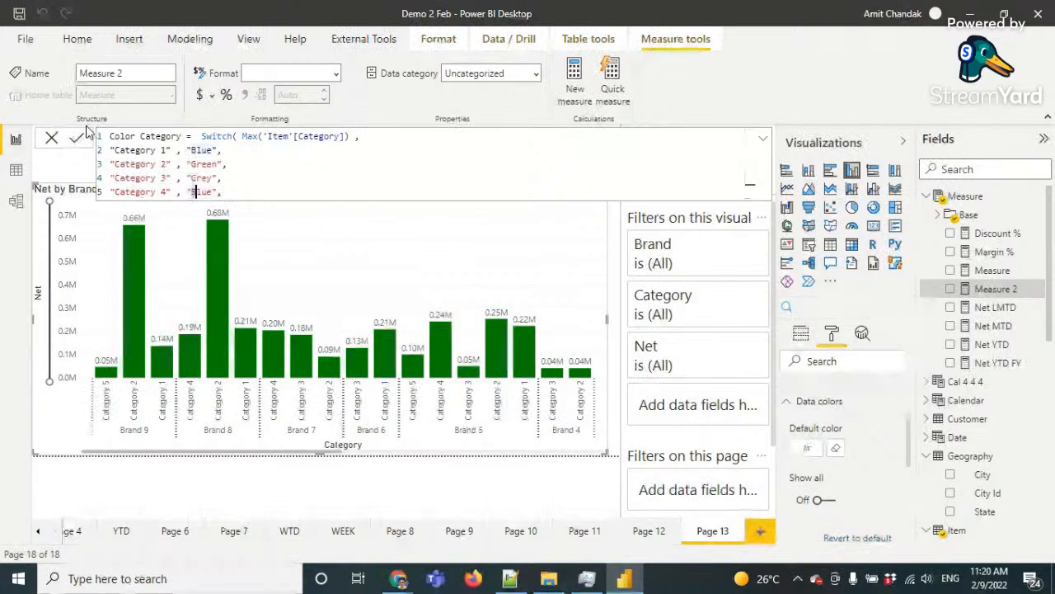
{"action": "key", "text": "shift+Right"}
{"action": "key", "text": "shift+Right"}
{"action": "key", "text": "shift+Right"}
{"action": "type", "text": "Gold"}
{"action": "key", "text": "Right"}
{"action": "key", "text": "Right"}
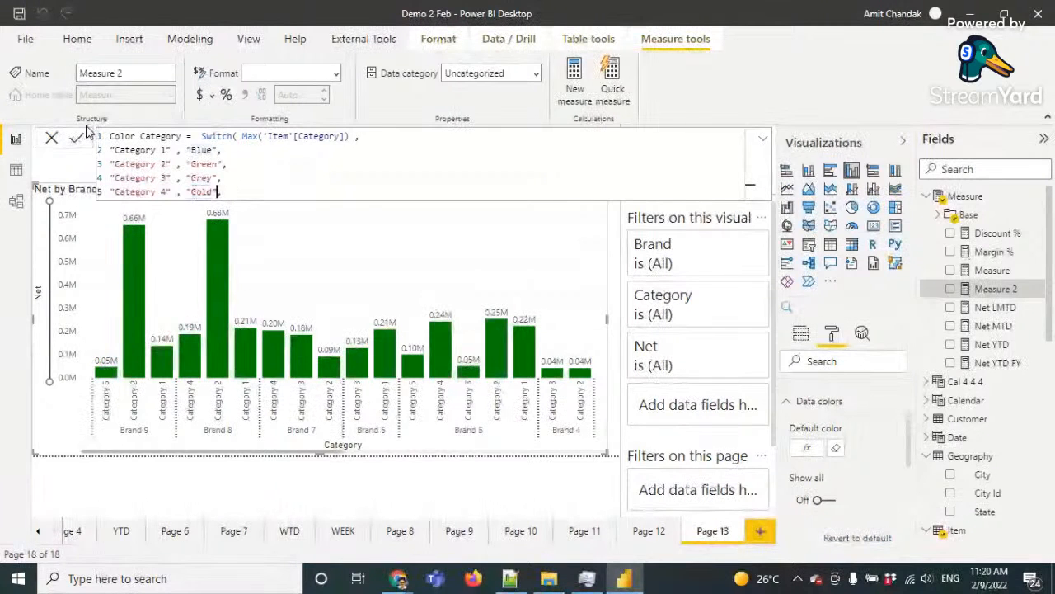
Add another copied category and color pair on line 6 and close the SWITCH function with a parenthesis
{"action": "key", "text": "shift+Return"}
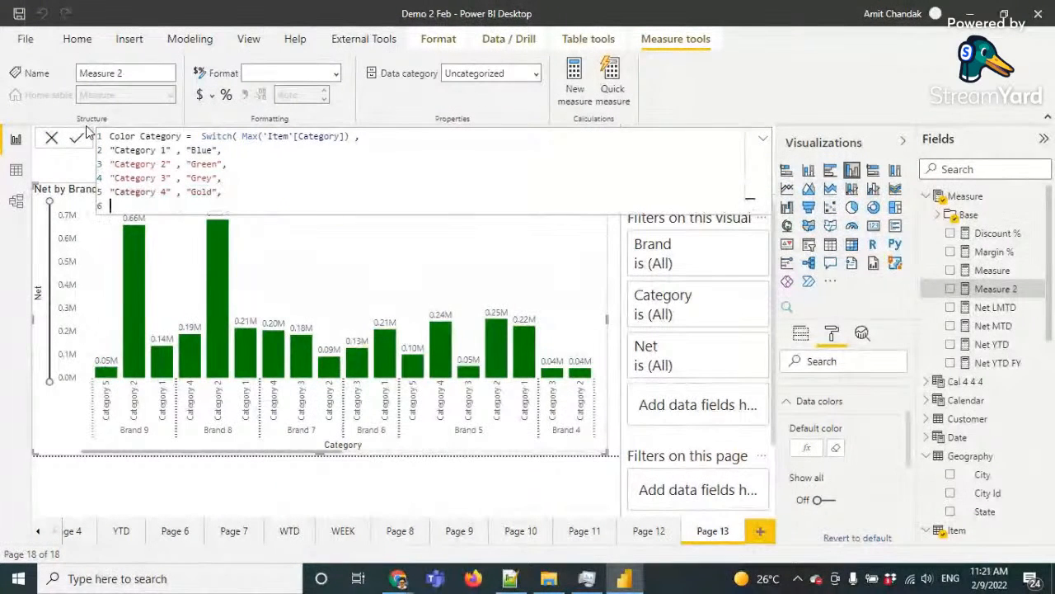
{"action": "type", "text": "\"Category 1\" , \"Blue\","}
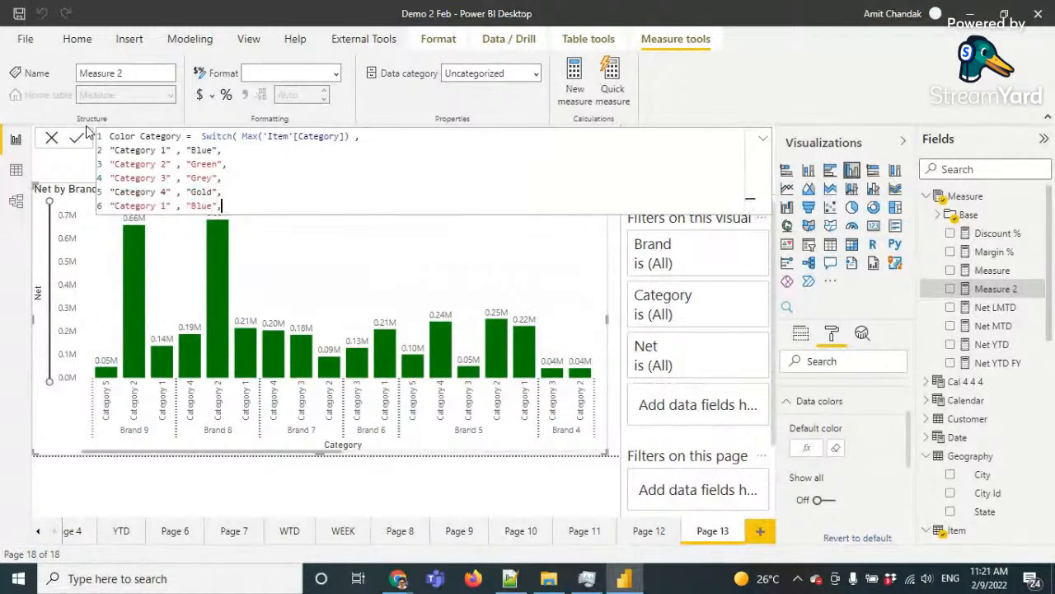
{"action": "type", "text": ")"}
{"action": "key", "text": "Left"}
{"action": "key", "text": "Left"}
{"action": "key", "text": "Left"}
{"action": "key", "text": "Left"}
{"action": "key", "text": "Left"}
{"action": "key", "text": "Left"}
{"action": "key", "text": "Left"}
{"action": "key", "text": "Left"}
{"action": "key", "text": "Left"}
{"action": "key", "text": "Left"}
{"action": "key", "text": "Left"}
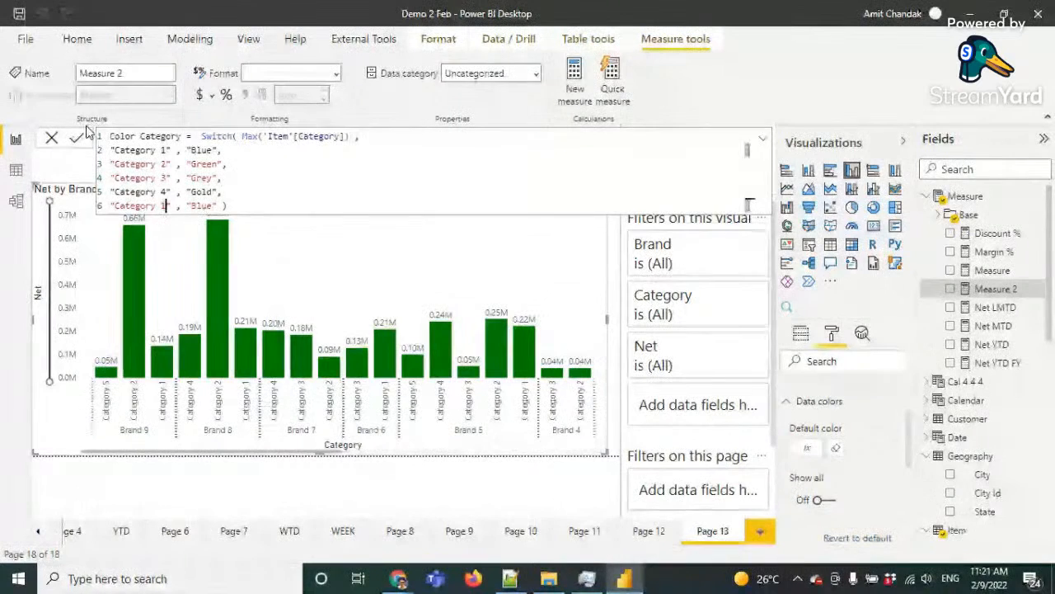
Change the last pair in the formula to "Category 5" , "Red"
{"action": "key", "text": "BackSpace"}
{"action": "type", "text": "5"}
{"action": "key", "text": "Right"}
{"action": "key", "text": "Right"}
{"action": "key", "text": "Right"}
{"action": "key", "text": "Right"}
{"action": "key", "text": "Right"}
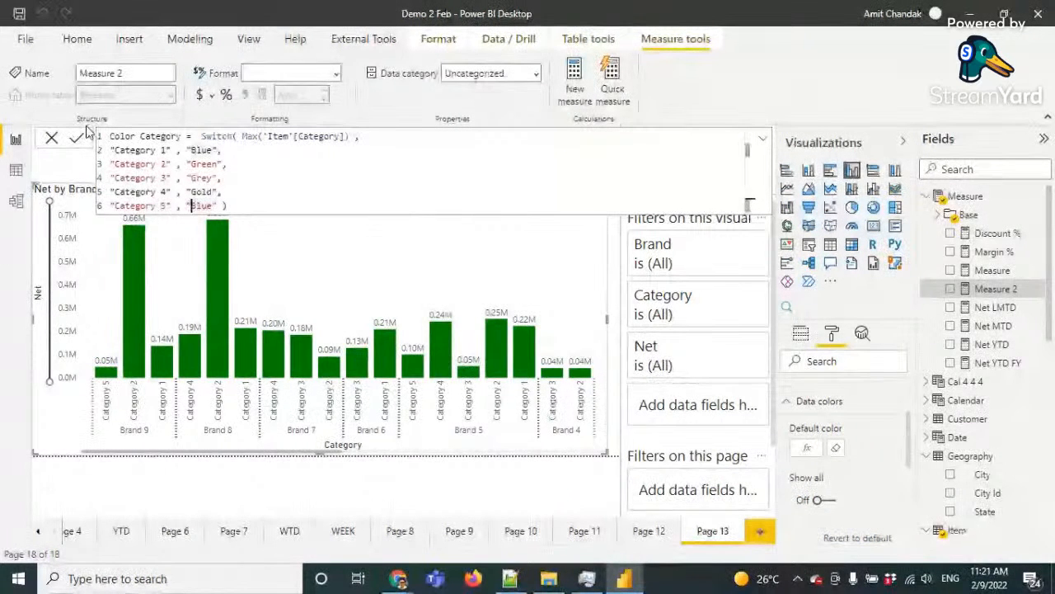
{"action": "key", "text": "shift+Right"}
{"action": "key", "text": "shift+Right"}
{"action": "key", "text": "shift+Right"}
{"action": "key", "text": "shift+Right"}
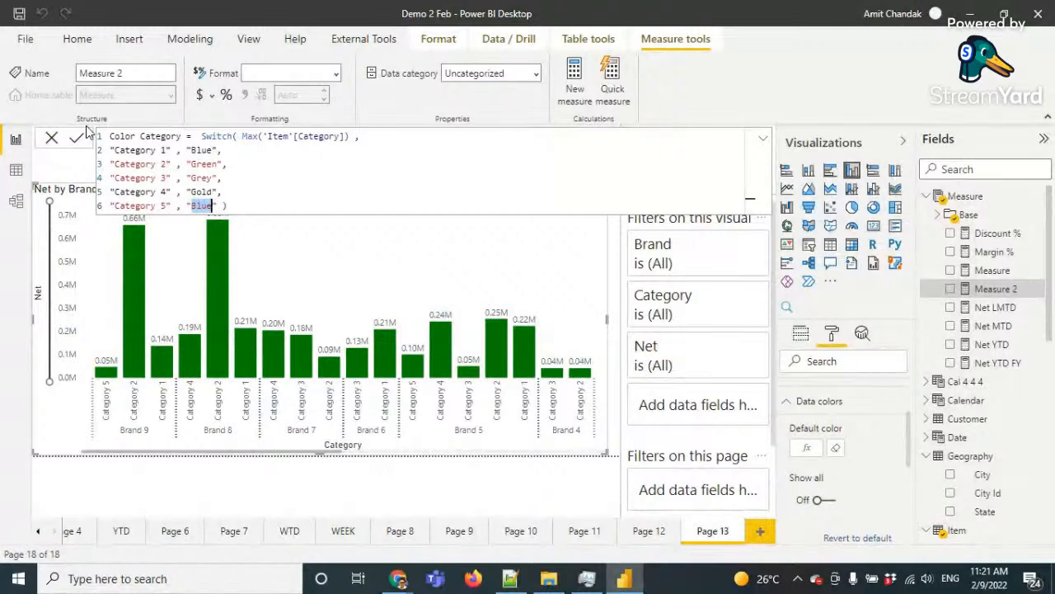
{"action": "type", "text": "Y"}
{"action": "key", "text": "BackSpace"}
{"action": "type", "text": "Red"}
{"action": "left_click", "coordinate": [235, 205]}
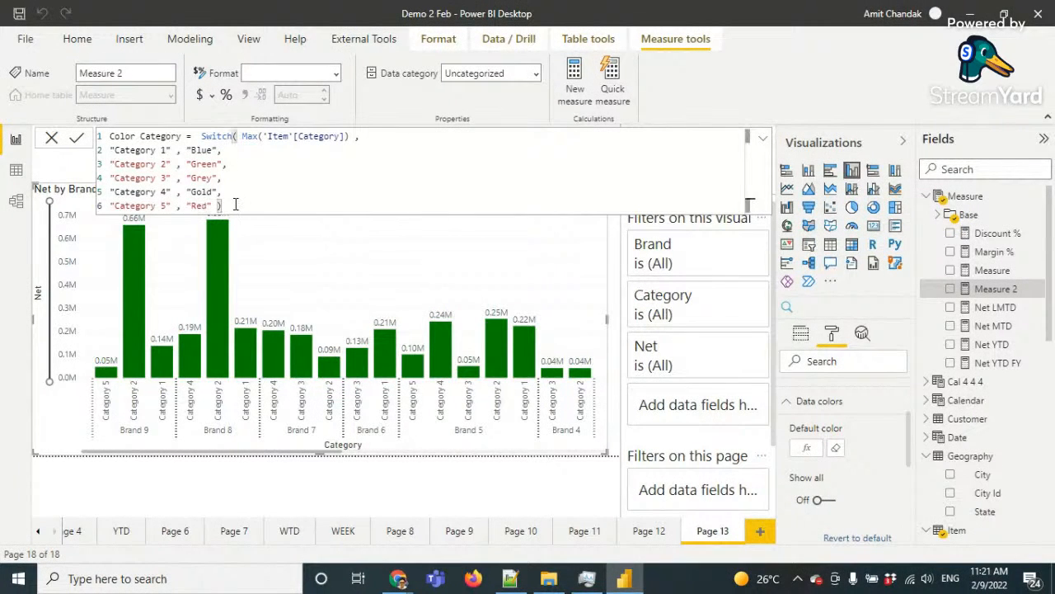
Commit the Color Category measure and base the column chart's default data color on its field value
{"action": "key", "text": "Return"}
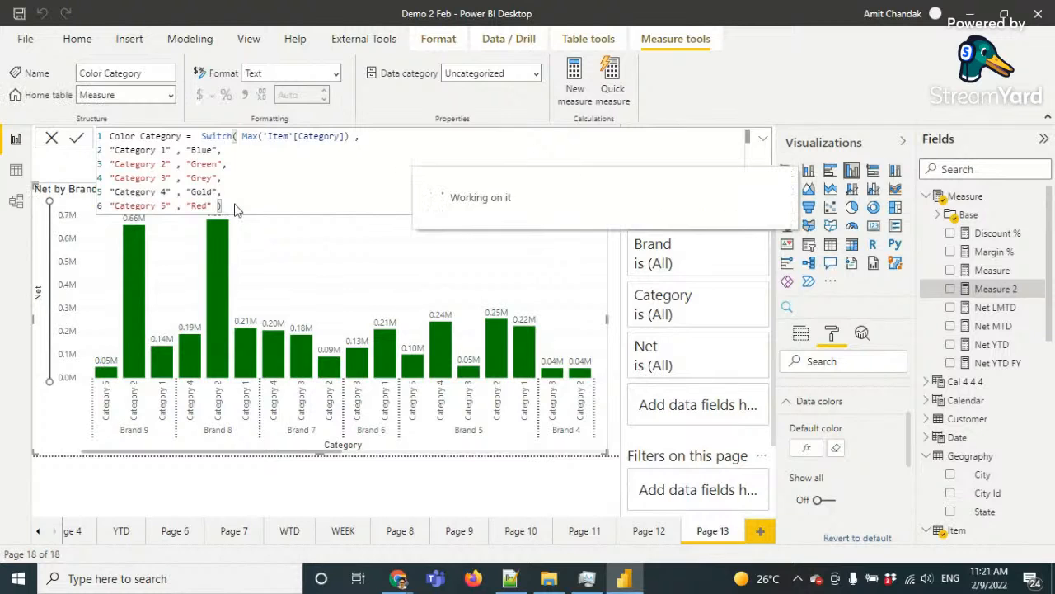
{"action": "left_click", "coordinate": [809, 450]}
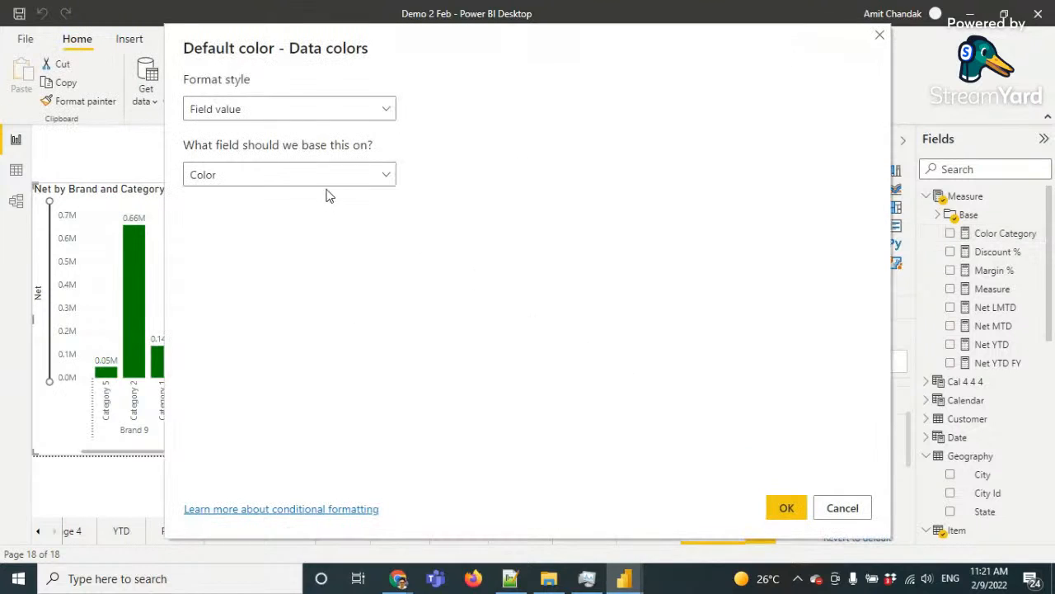
{"action": "left_click", "coordinate": [327, 182]}
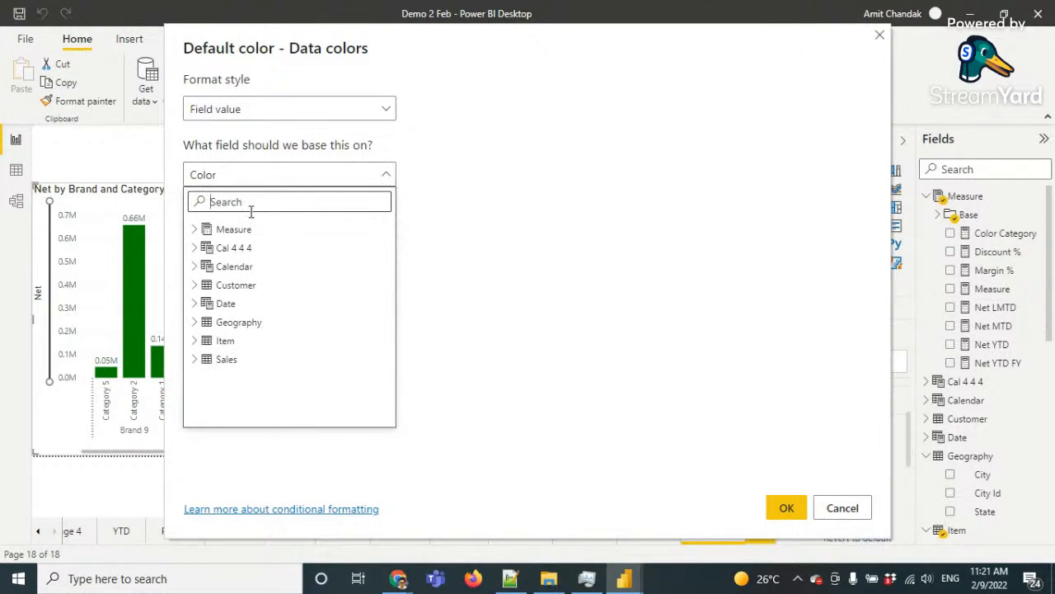
{"action": "left_click", "coordinate": [196, 229]}
{"action": "left_click", "coordinate": [254, 268]}
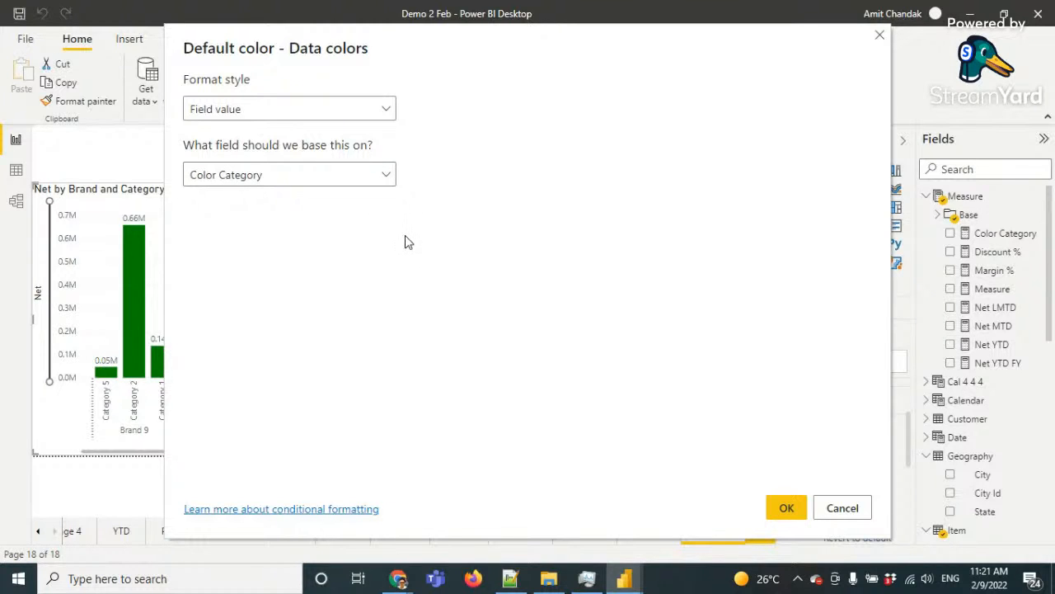
{"action": "left_click", "coordinate": [784, 506]}
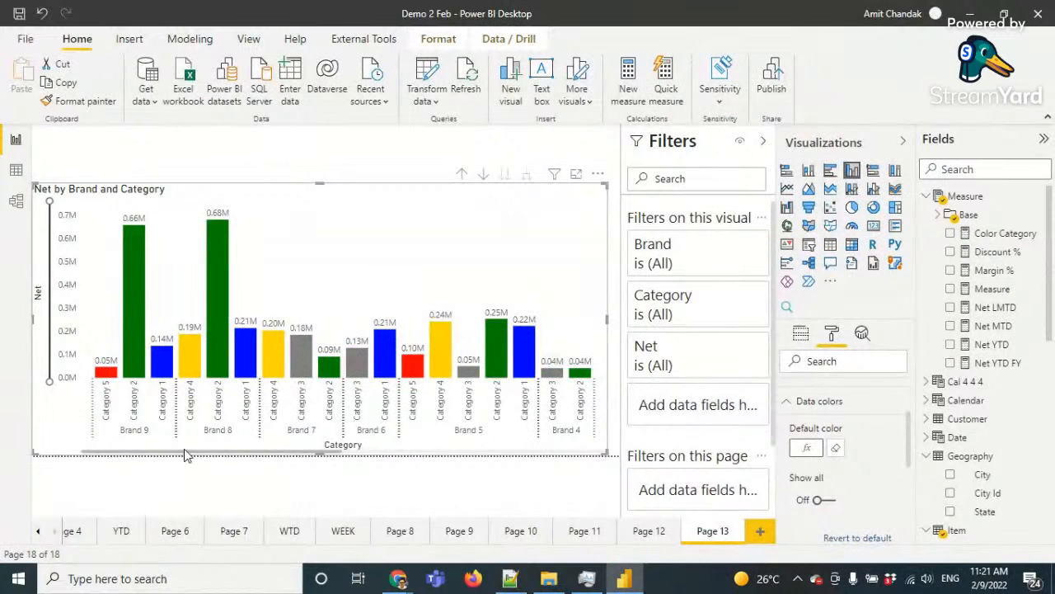
Shift the column chart slightly to the right on the canvas and duplicate Page 13
{"action": "left_click_drag", "start_coordinate": [186, 447], "coordinate": [224, 446]}
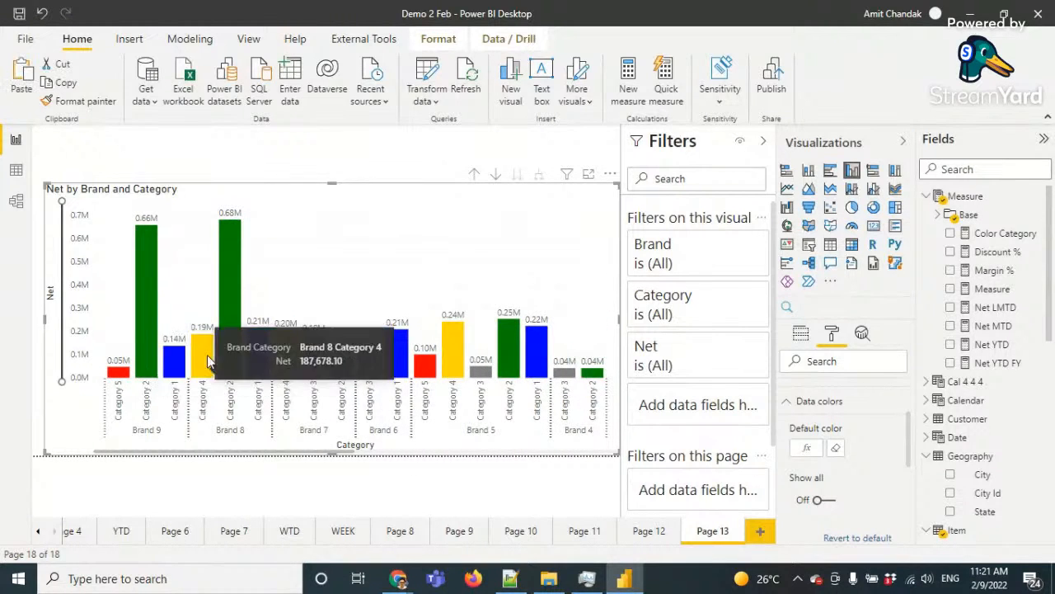
{"action": "right_click", "coordinate": [705, 537]}
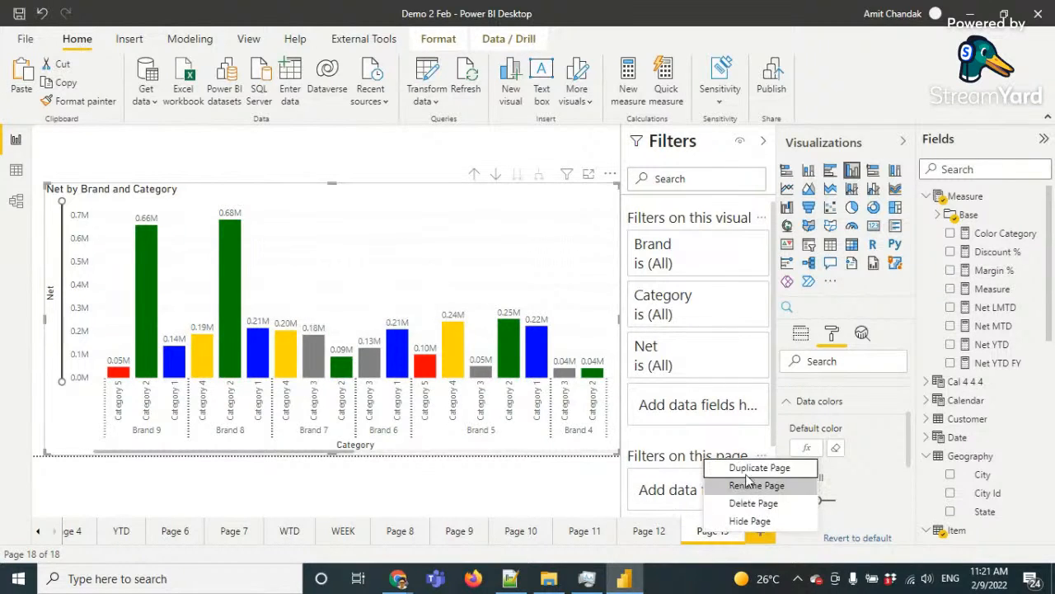
{"action": "left_click", "coordinate": [754, 469]}
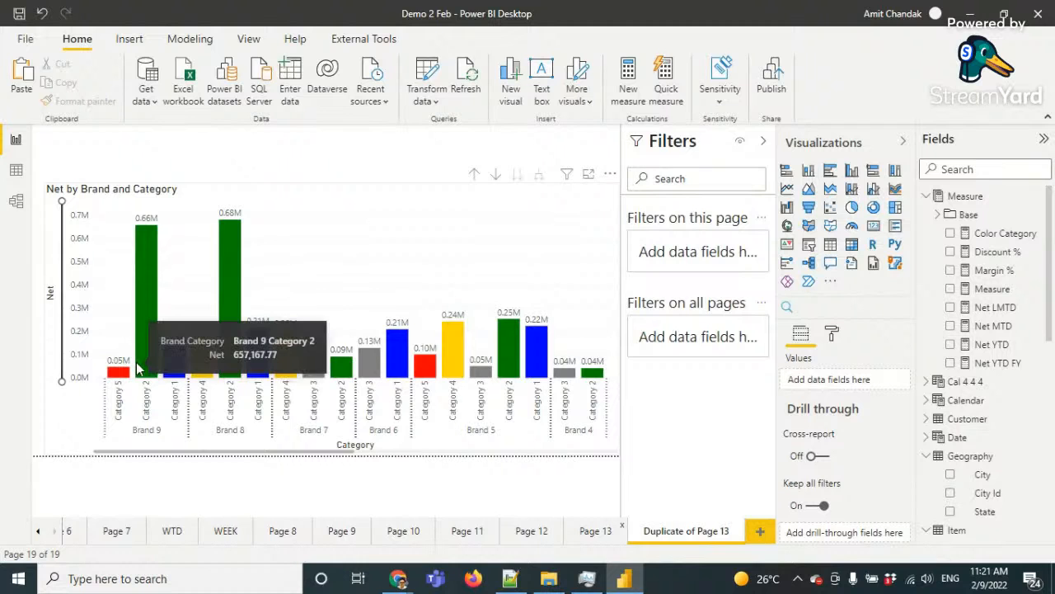
Copy the entire Color Category formula and post it as a comment in the StreamYard broadcast chat in the browser
{"action": "left_click", "coordinate": [997, 233]}
{"action": "left_click_drag", "start_coordinate": [235, 206], "coordinate": [95, 98]}
{"action": "key", "text": "ctrl+c"}
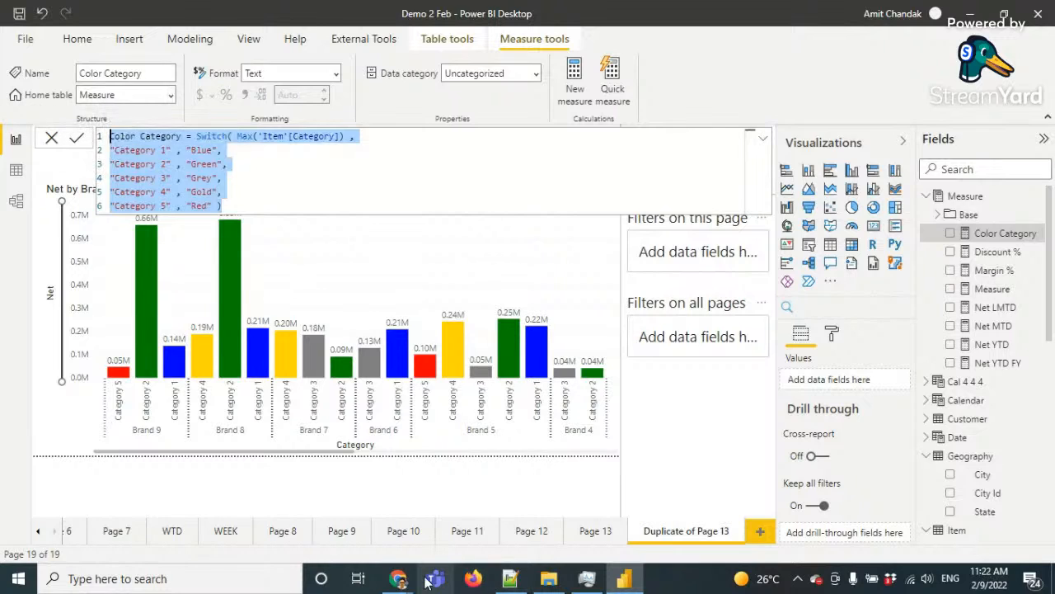
{"action": "mouse_move", "coordinate": [408, 582]}
{"action": "left_click", "coordinate": [309, 504]}
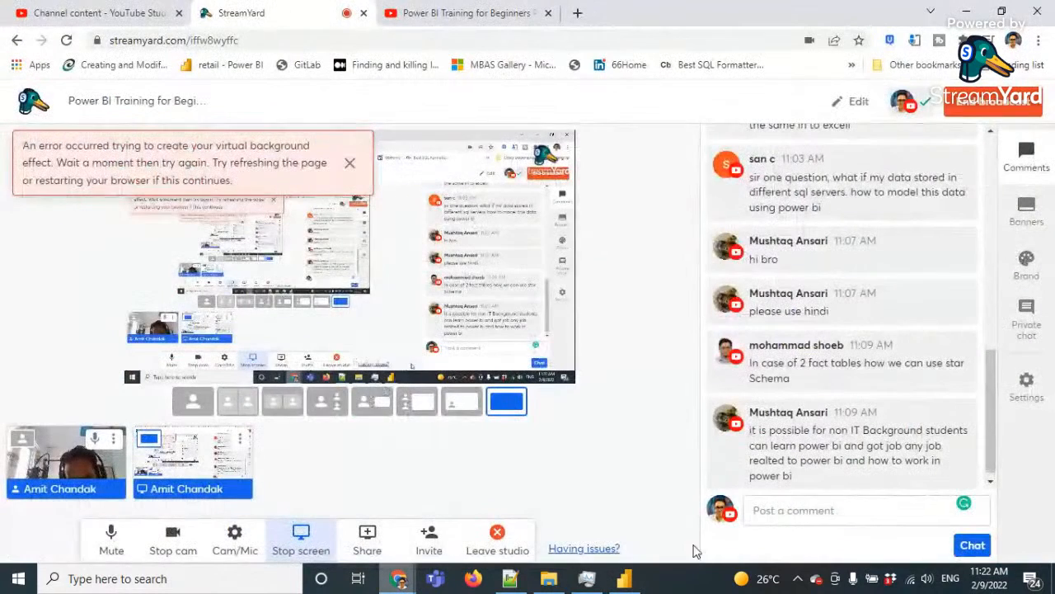
{"action": "left_click", "coordinate": [810, 511]}
{"action": "key", "text": "ctrl+v"}
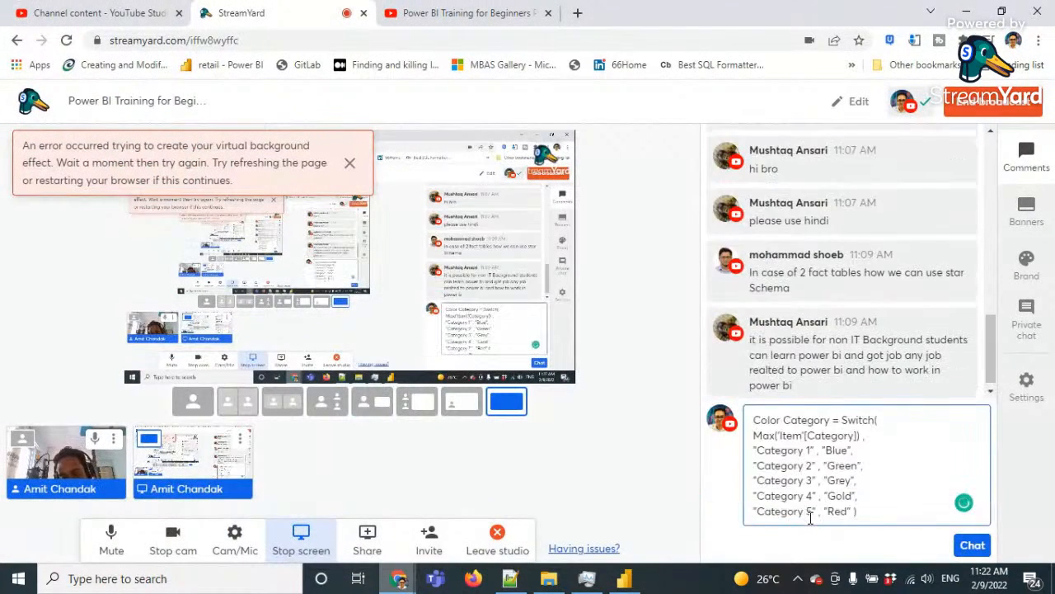
{"action": "key", "text": "Return"}
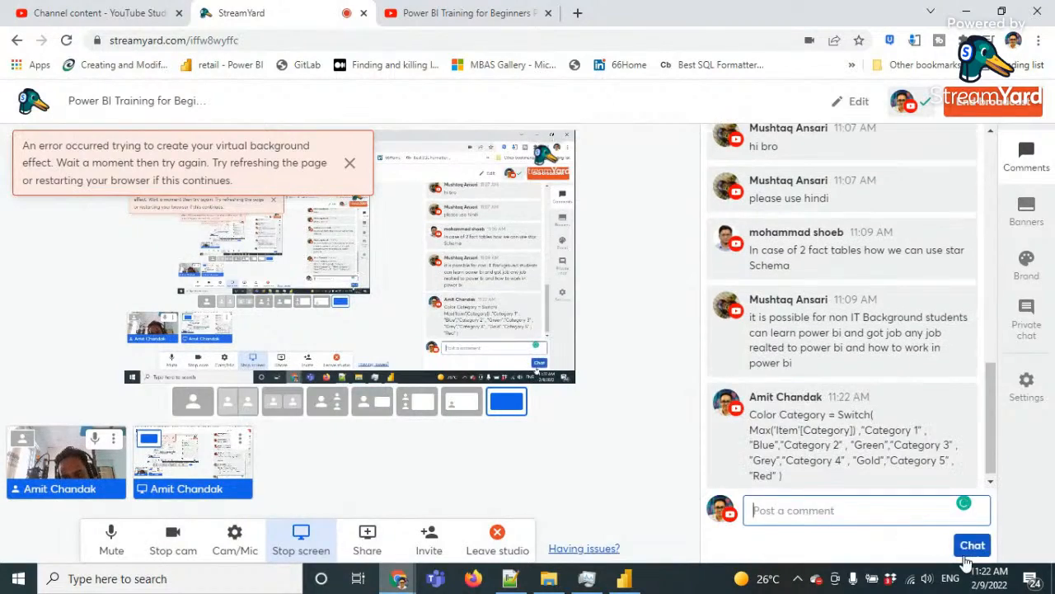
Return to Power BI, place Category above Brand on the duplicated chart's axis and expand it down one hierarchy level
{"action": "key", "text": "alt+Tab"}
{"action": "left_click", "coordinate": [763, 138]}
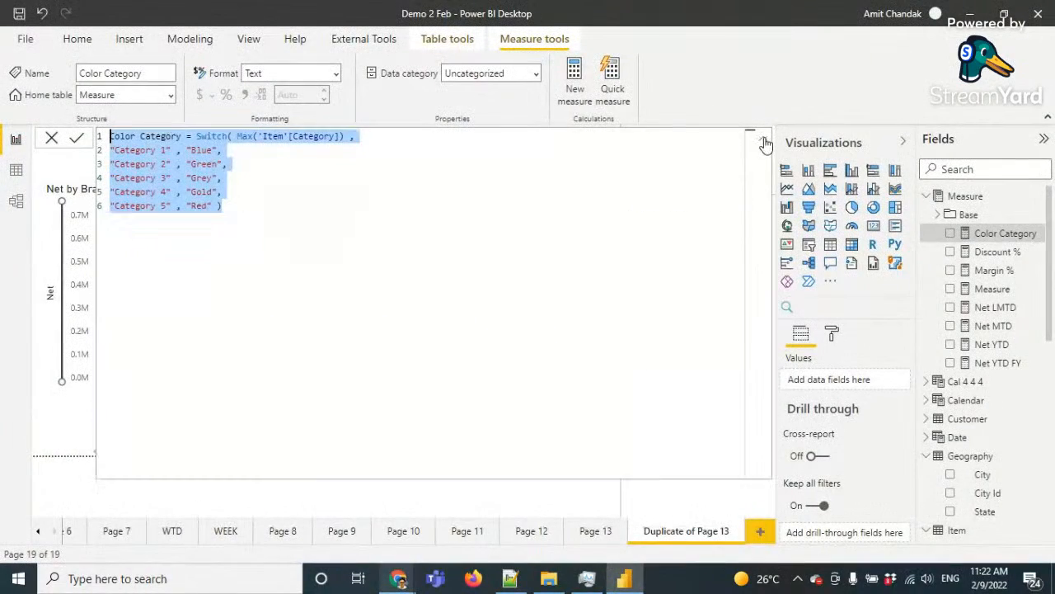
{"action": "left_click", "coordinate": [765, 141]}
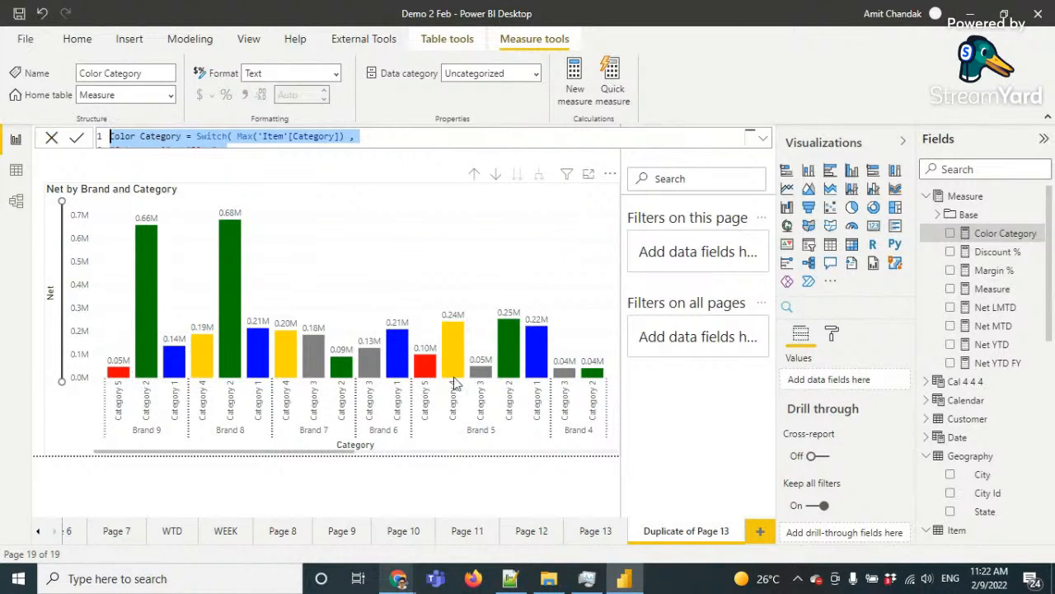
{"action": "left_click", "coordinate": [605, 274]}
{"action": "left_click_drag", "start_coordinate": [831, 405], "coordinate": [829, 377]}
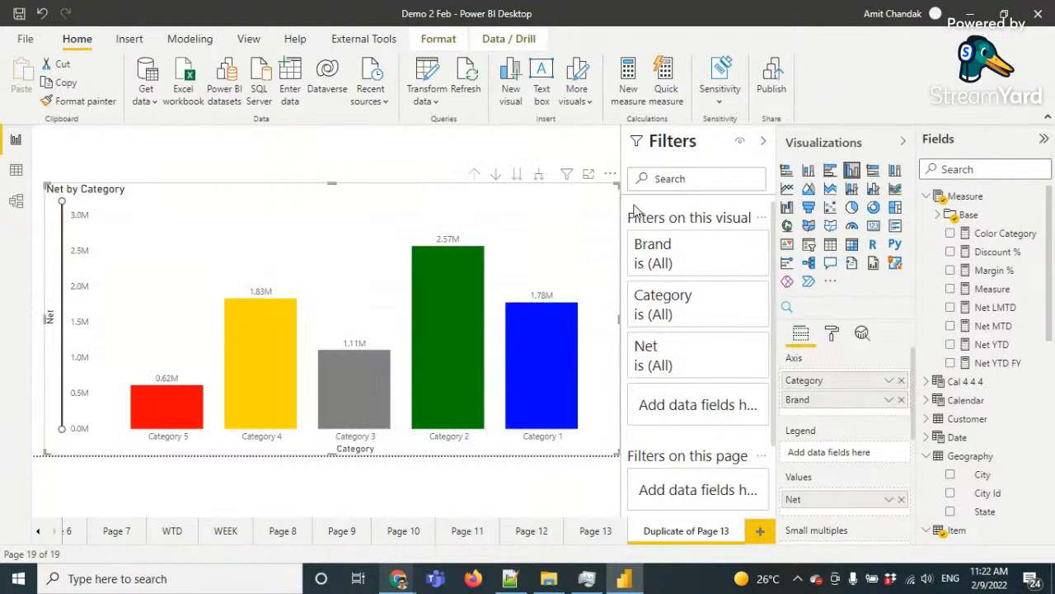
{"action": "left_click", "coordinate": [537, 175]}
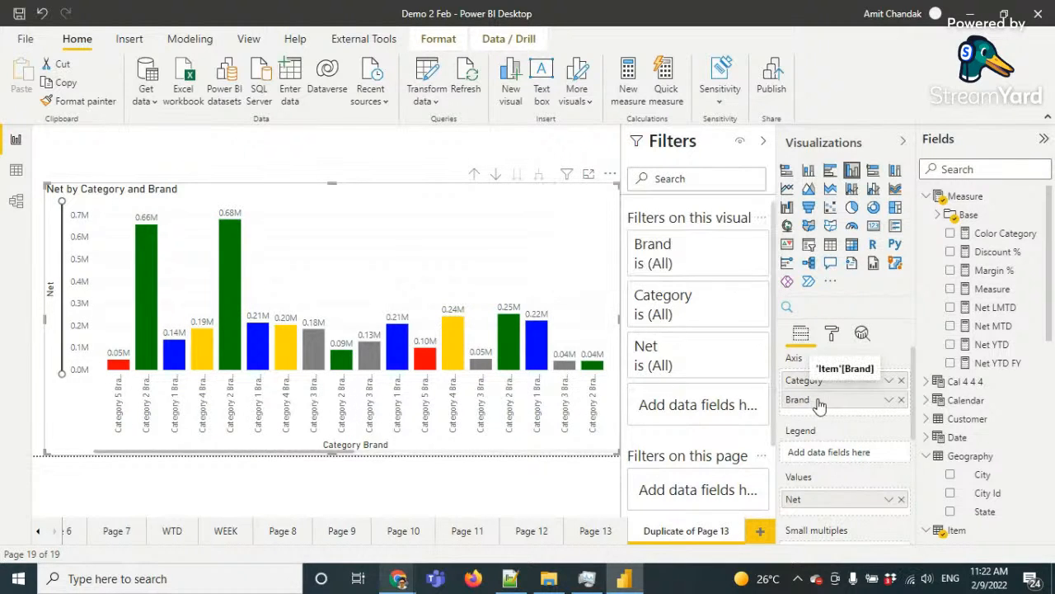
Sort the duplicated chart's axis by Net
{"action": "left_click", "coordinate": [610, 176]}
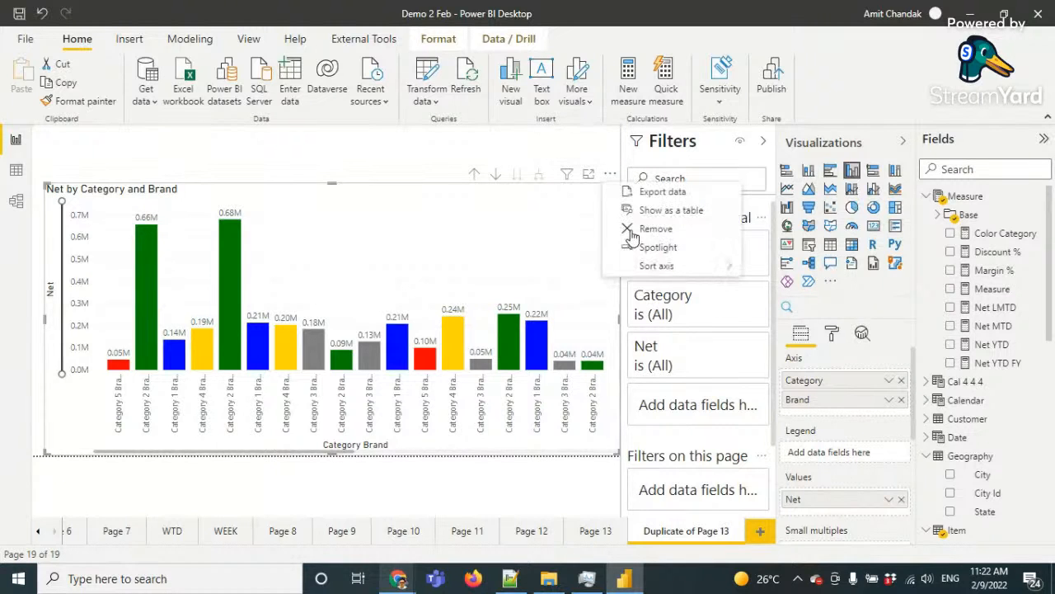
{"action": "mouse_move", "coordinate": [658, 265]}
{"action": "left_click", "coordinate": [788, 285]}
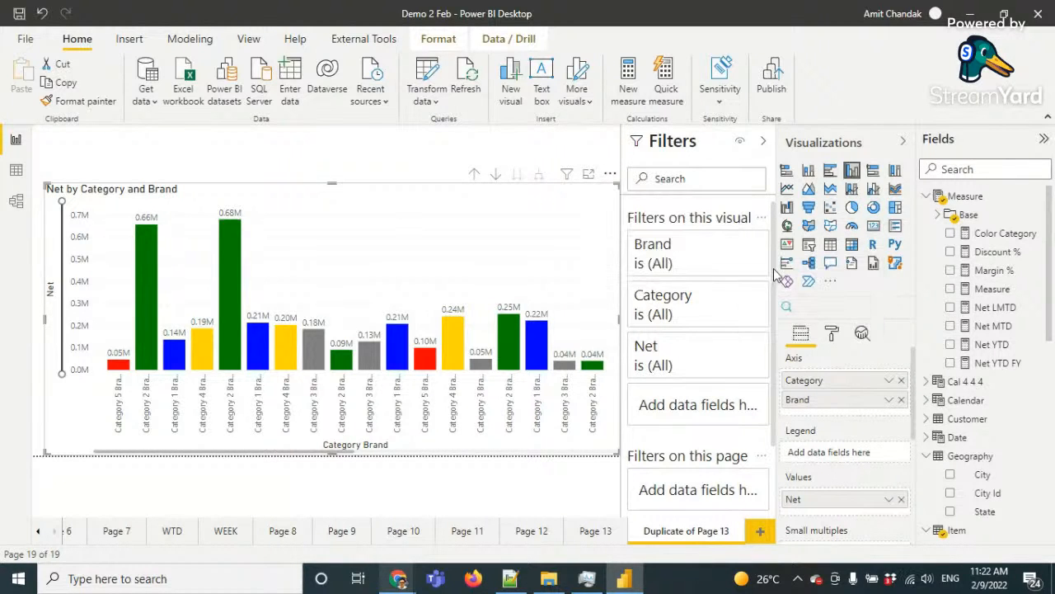
Search the chart's format settings for "con" and turn off concatenated labels for the X axis
{"action": "left_click", "coordinate": [832, 335]}
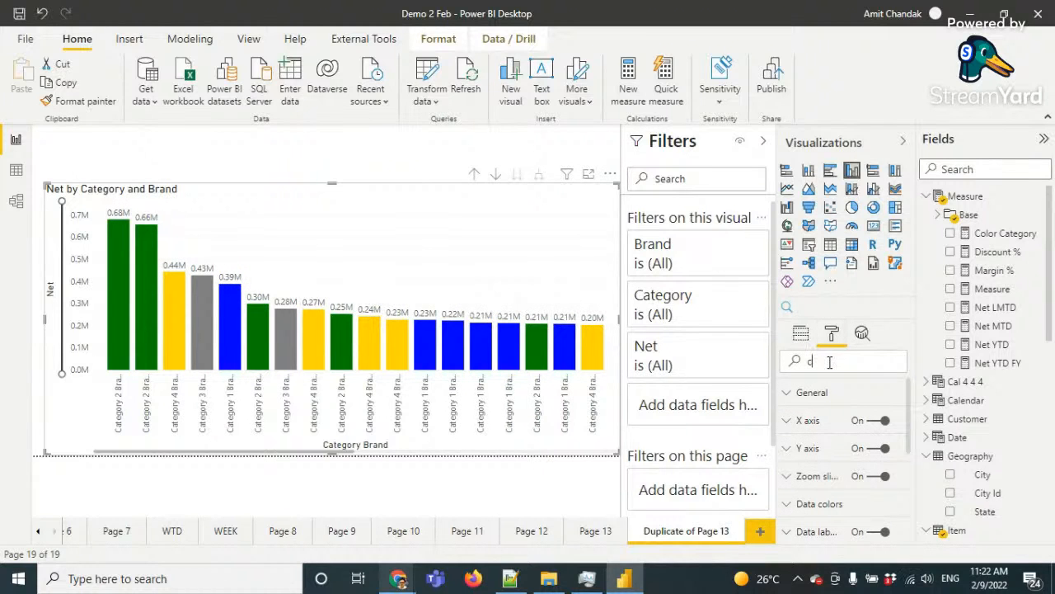
{"action": "left_click", "coordinate": [829, 362]}
{"action": "type", "text": "con"}
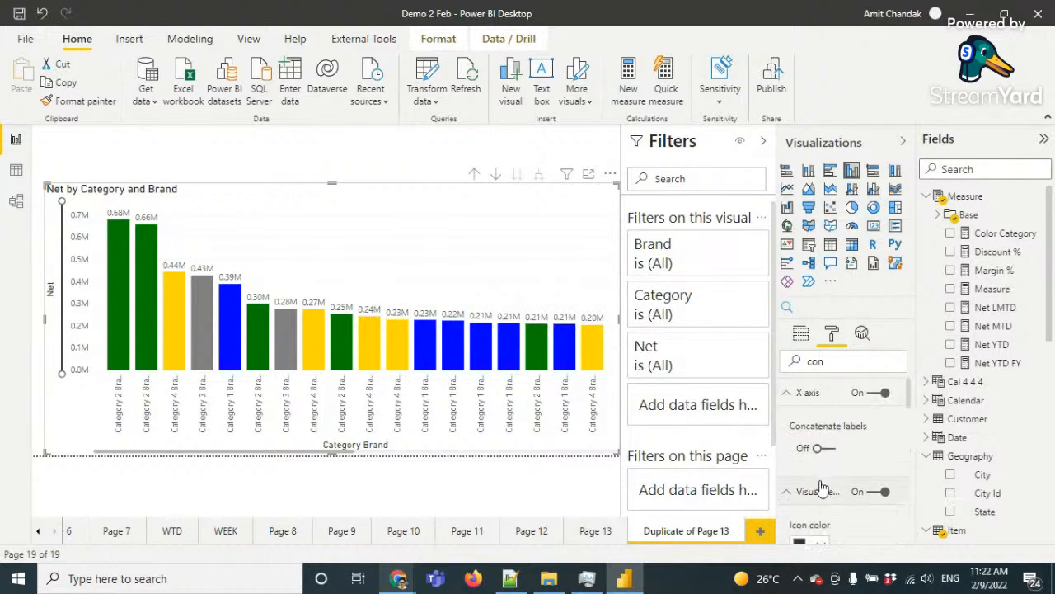
{"action": "left_click", "coordinate": [825, 449]}
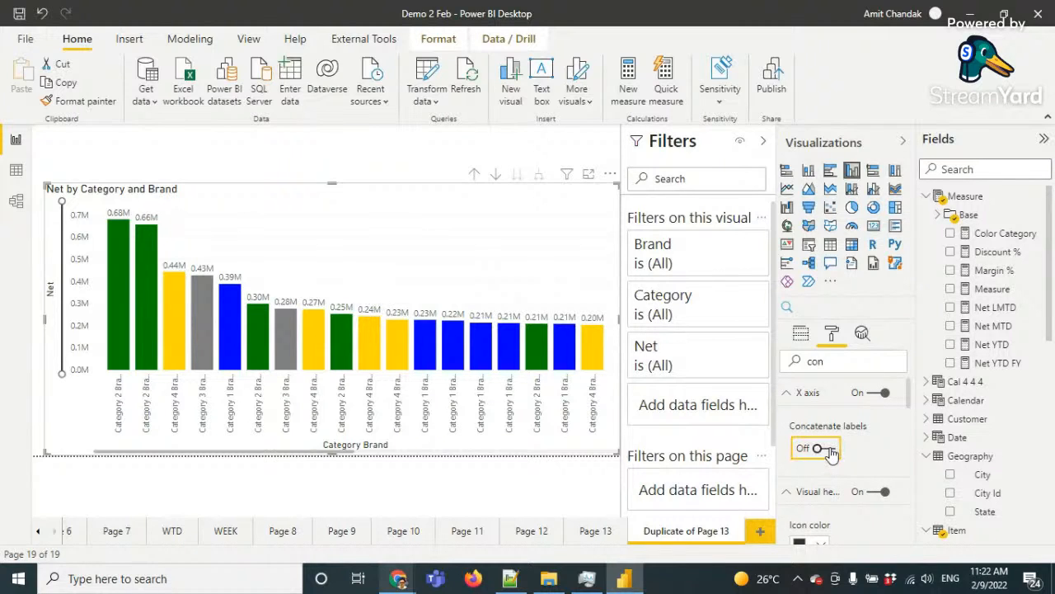
Sort the chart's axis by Category Brand and look through the grouped columns to the last category
{"action": "left_click", "coordinate": [611, 175]}
{"action": "mouse_move", "coordinate": [714, 275]}
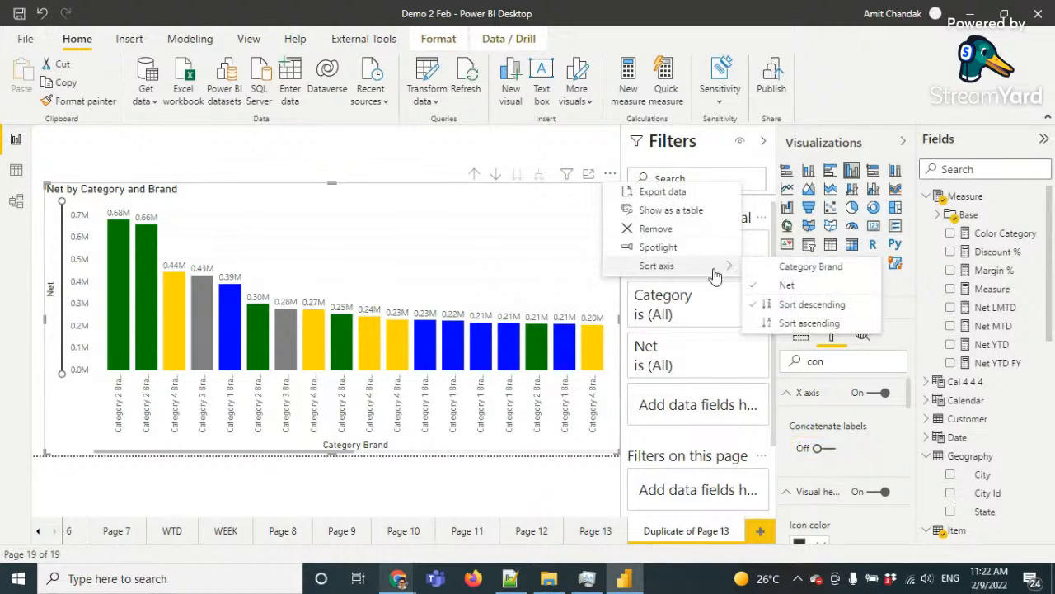
{"action": "left_click", "coordinate": [783, 266]}
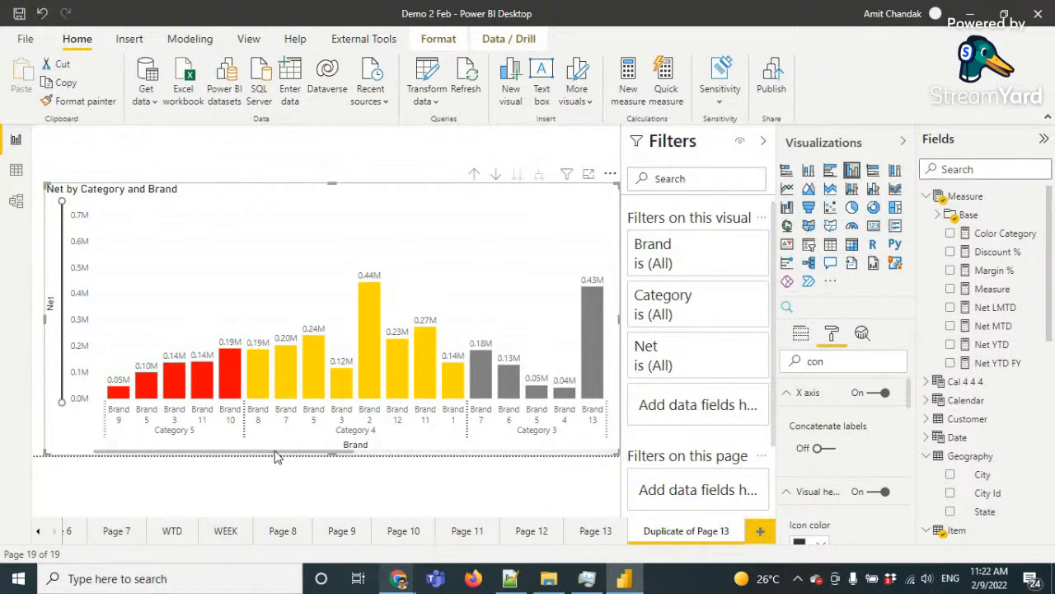
{"action": "left_click_drag", "start_coordinate": [277, 456], "coordinate": [215, 476]}
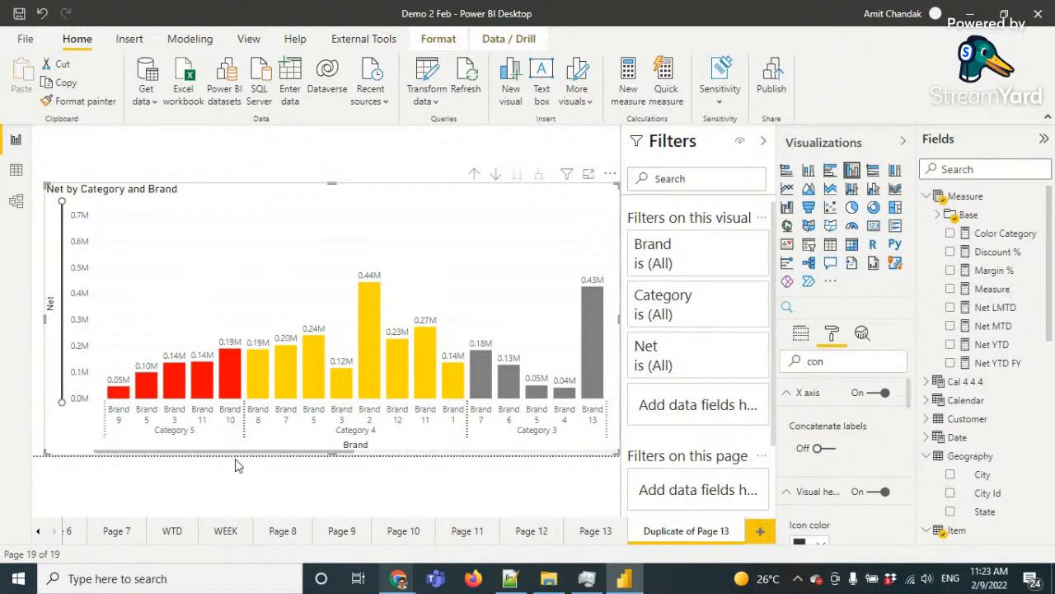
{"action": "left_click_drag", "start_coordinate": [244, 456], "coordinate": [499, 458]}
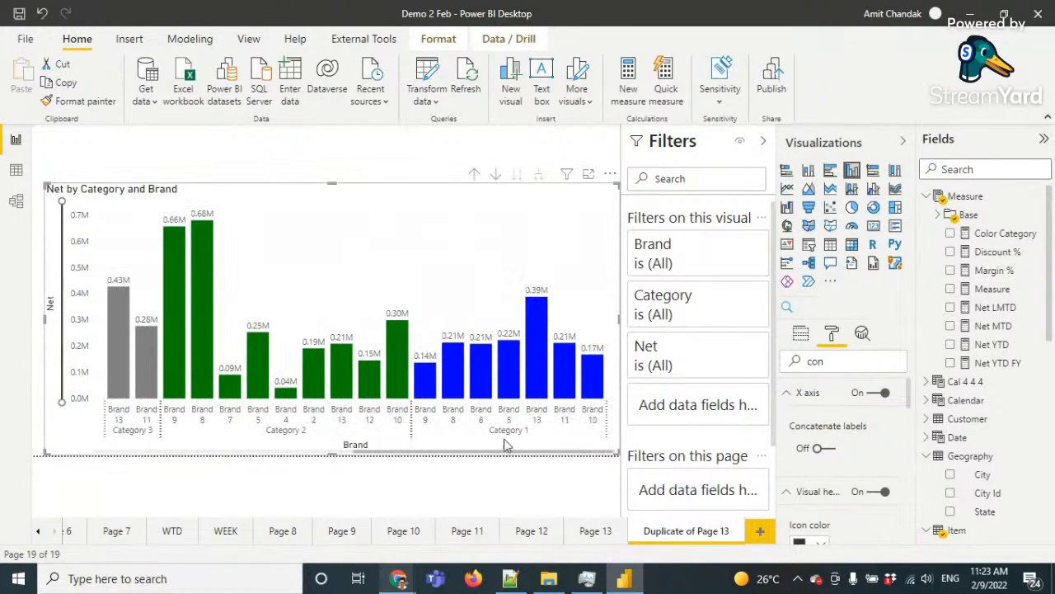
Change the Category Brand sort to ascending and look through the columns up to Category 5
{"action": "left_click", "coordinate": [610, 176]}
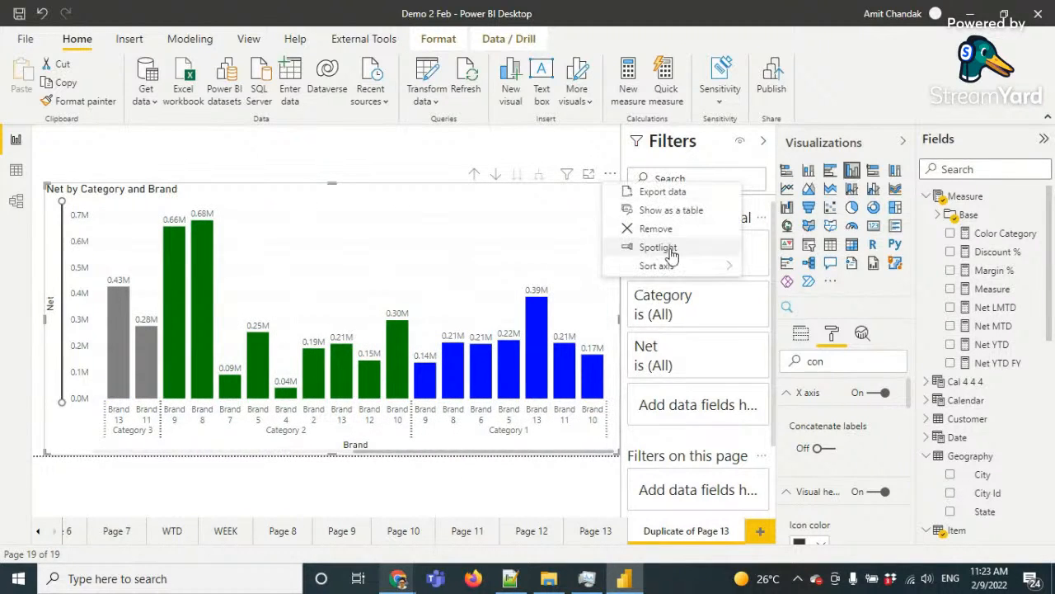
{"action": "mouse_move", "coordinate": [670, 265]}
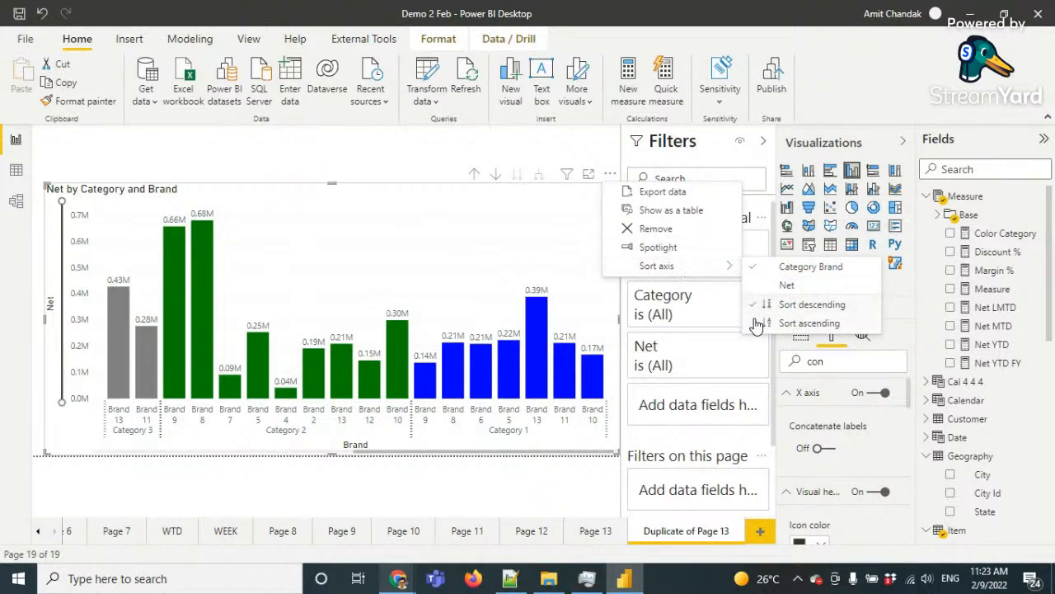
{"action": "left_click", "coordinate": [803, 323]}
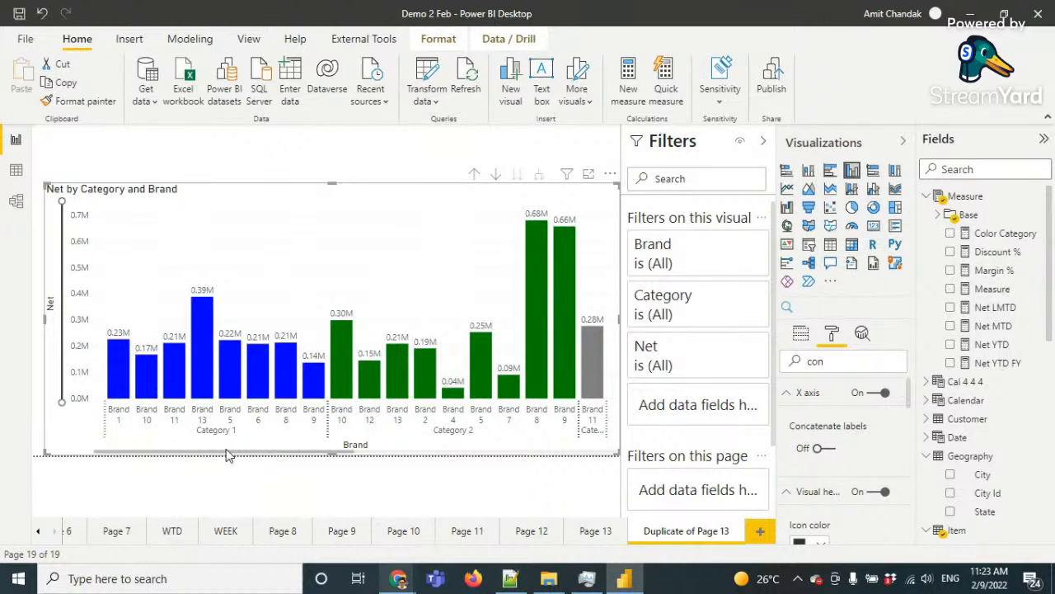
{"action": "left_click_drag", "start_coordinate": [244, 457], "coordinate": [145, 467]}
{"action": "left_click_drag", "start_coordinate": [287, 453], "coordinate": [561, 437]}
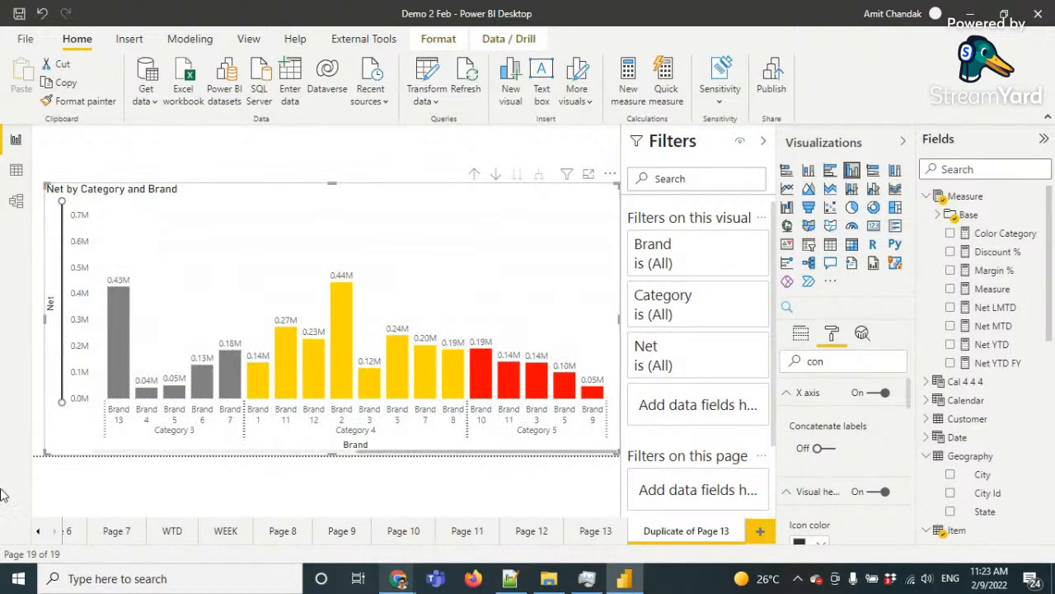
On Page 13, add a small table above the right end of the chart and fill it with Item's Category field
{"action": "left_click", "coordinate": [597, 531]}
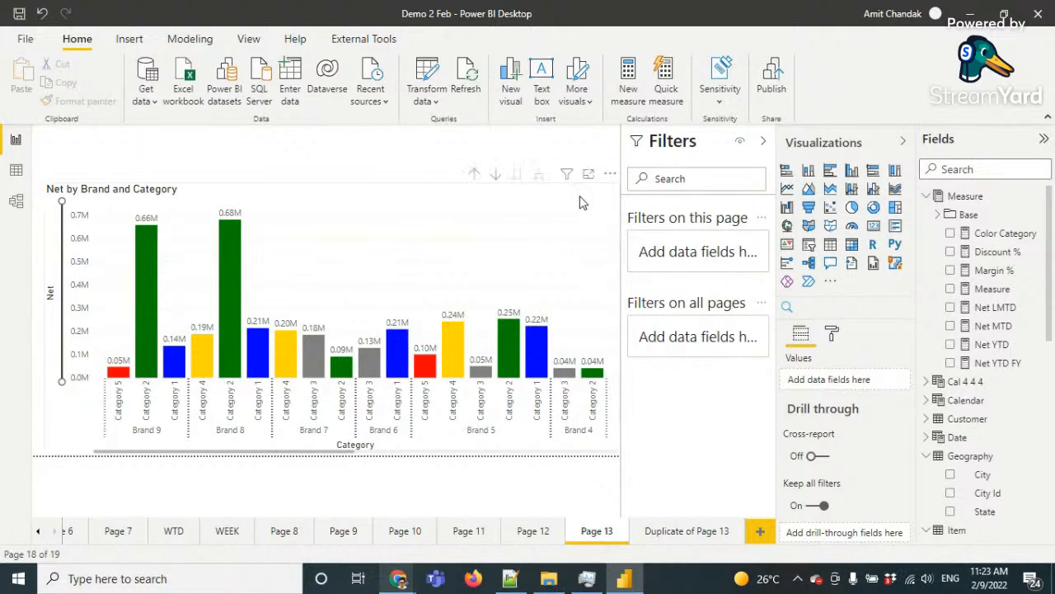
{"action": "left_click", "coordinate": [830, 245]}
{"action": "left_click_drag", "start_coordinate": [136, 288], "coordinate": [501, 200]}
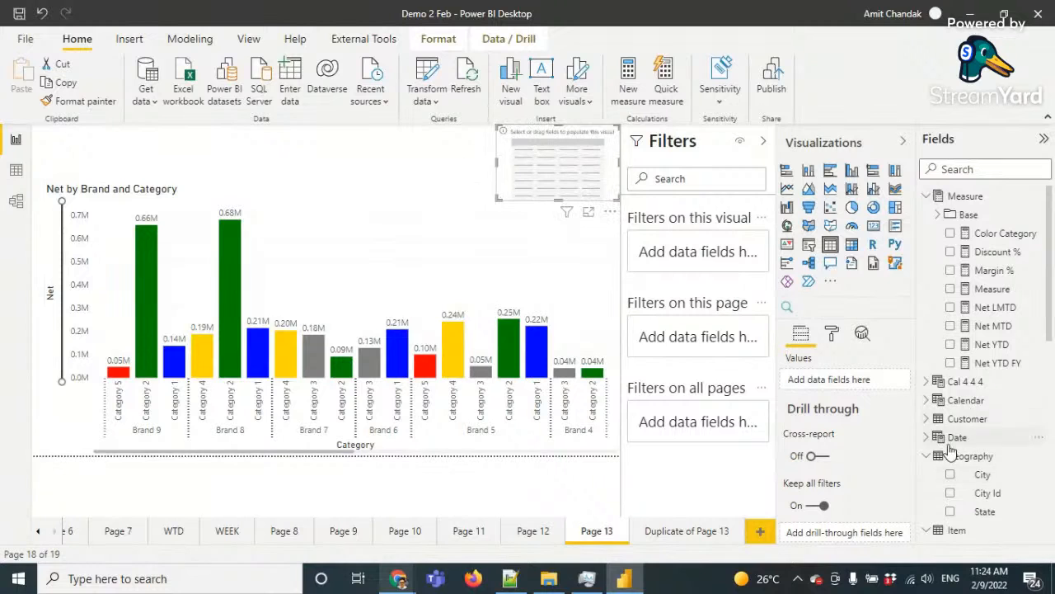
{"action": "scroll", "coordinate": [940, 420], "scroll_direction": "down", "scroll_amount": 3}
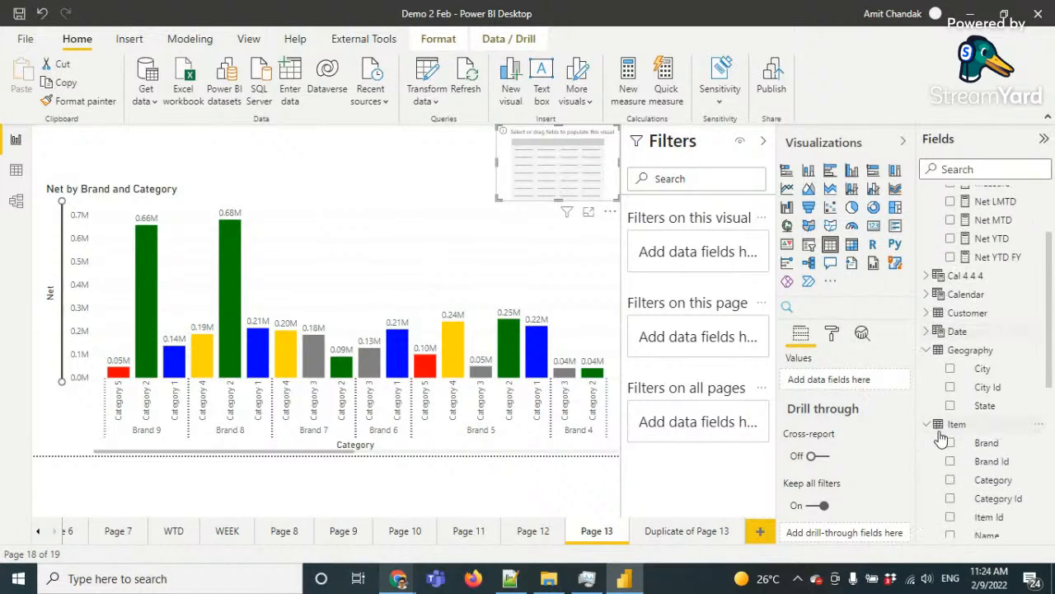
{"action": "left_click_drag", "start_coordinate": [987, 377], "coordinate": [567, 153]}
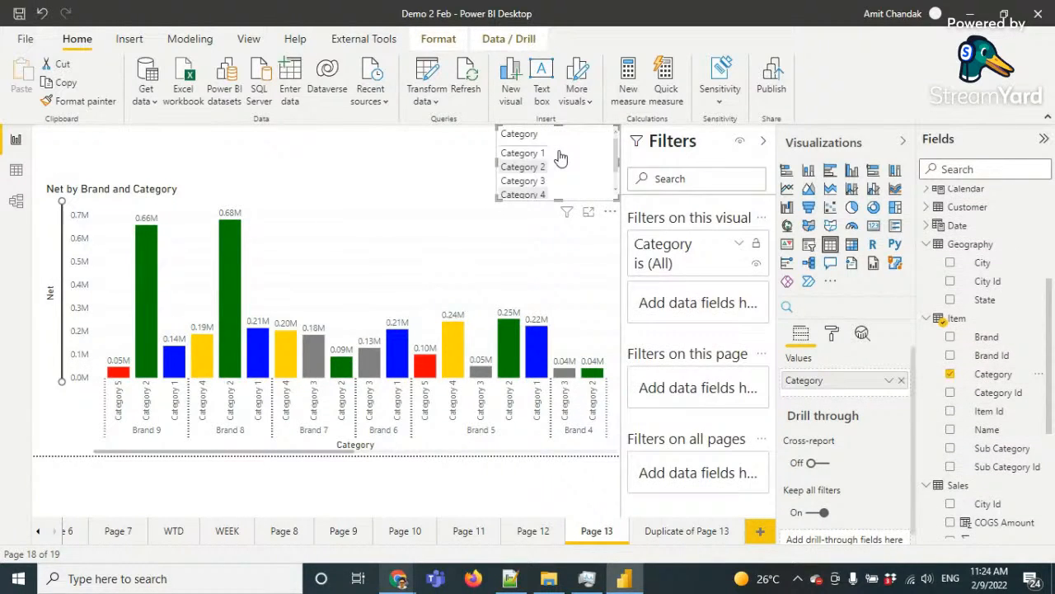
Color the Category table's background by field value using the Color Category measure, and make the table taller
{"action": "left_click", "coordinate": [833, 338]}
{"action": "scroll", "coordinate": [858, 468], "scroll_direction": "down", "scroll_amount": 3}
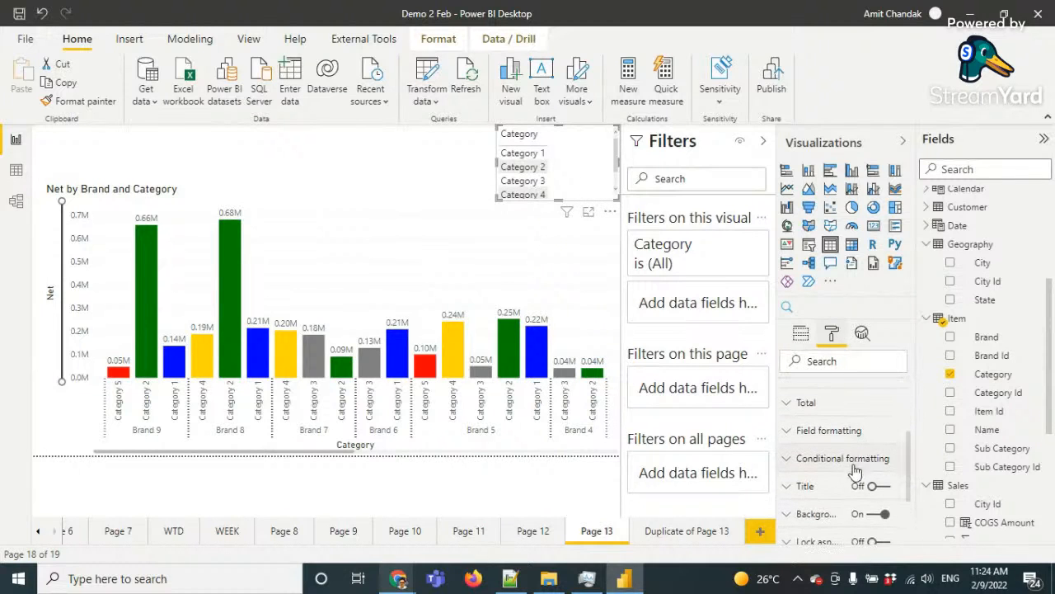
{"action": "left_click", "coordinate": [854, 462]}
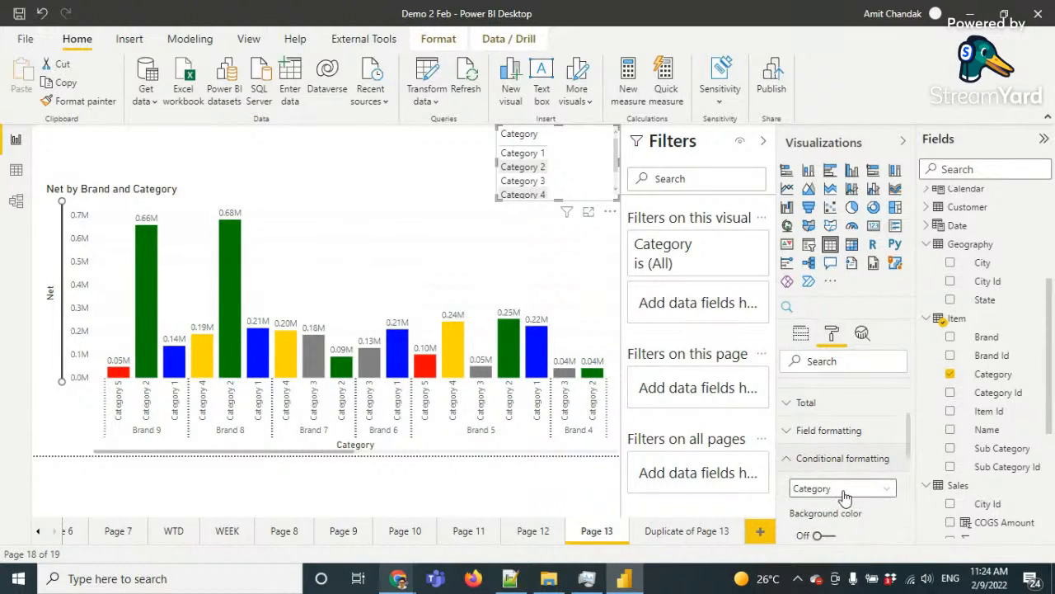
{"action": "left_click", "coordinate": [824, 535]}
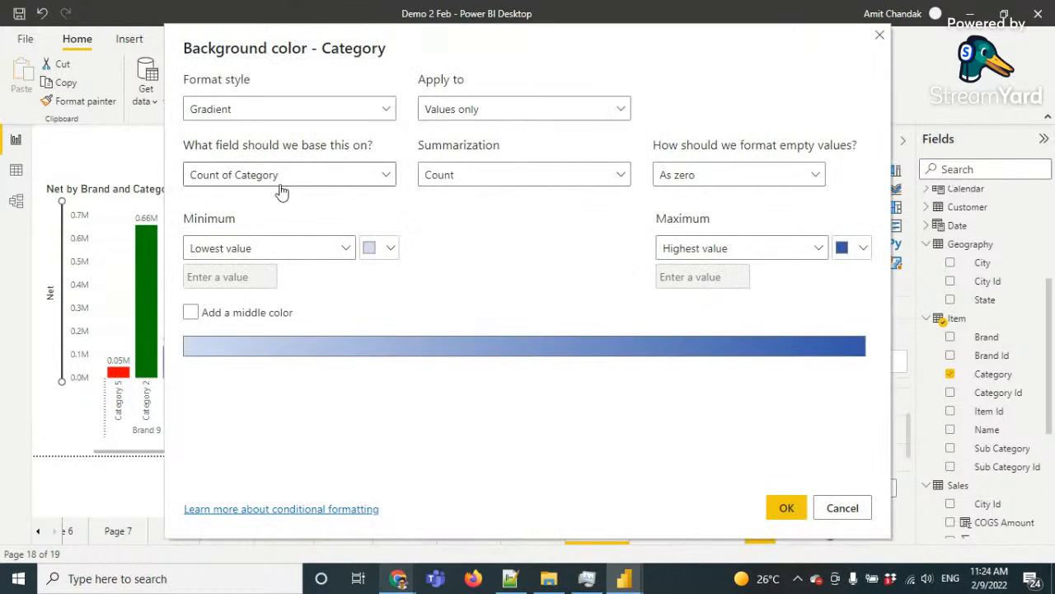
{"action": "left_click", "coordinate": [252, 114]}
{"action": "left_click", "coordinate": [226, 183]}
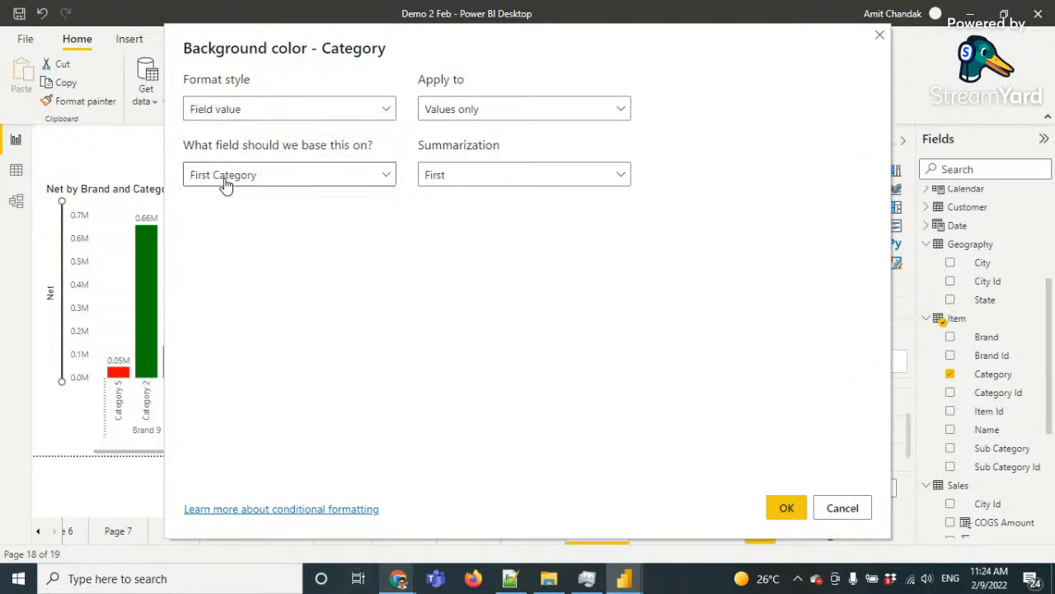
{"action": "left_click", "coordinate": [249, 182]}
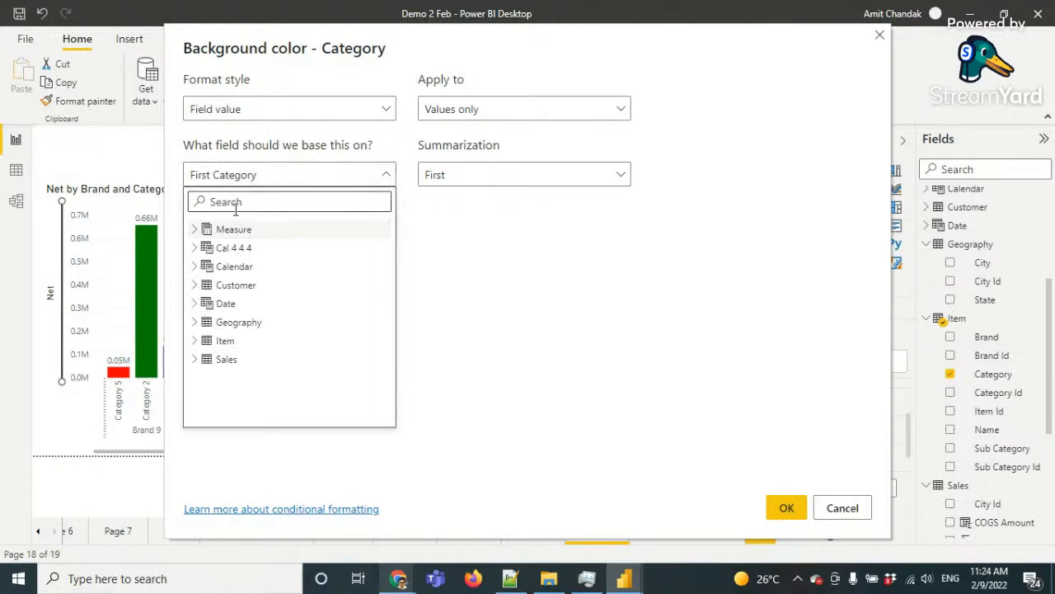
{"action": "type", "text": "col"}
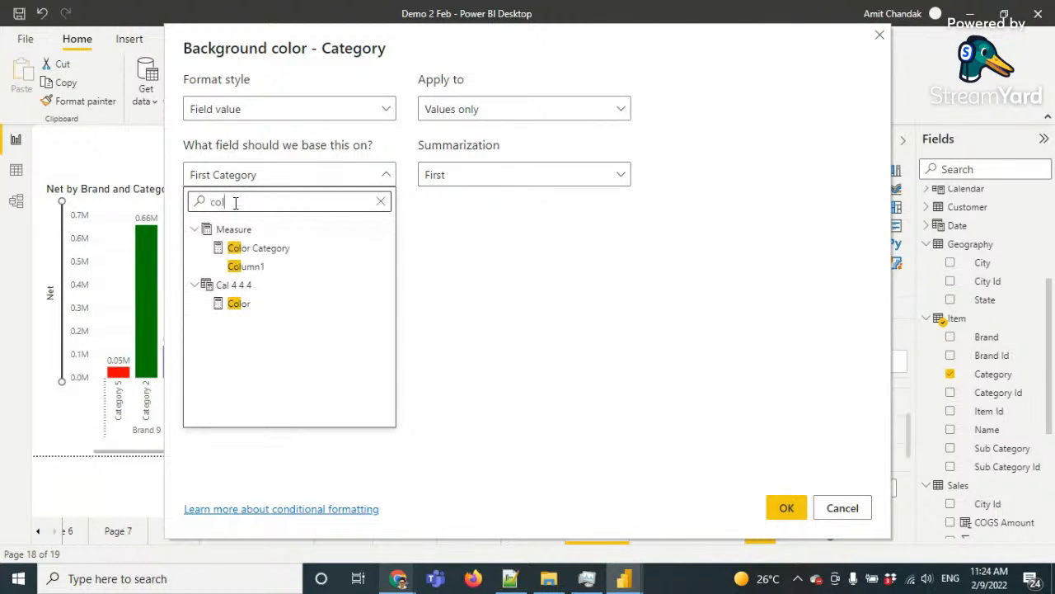
{"action": "left_click", "coordinate": [247, 250]}
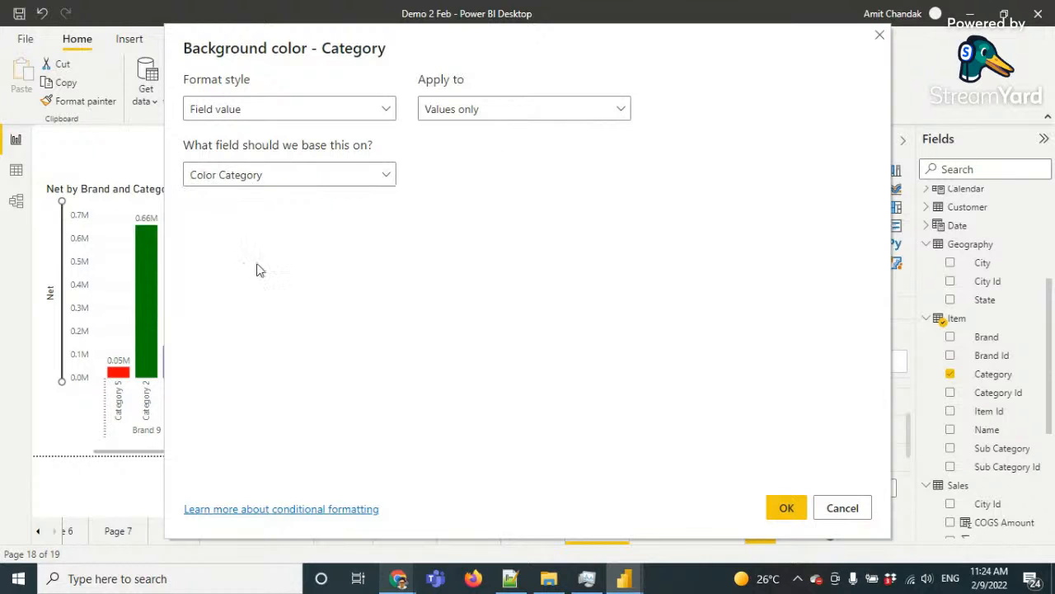
{"action": "left_click", "coordinate": [796, 512]}
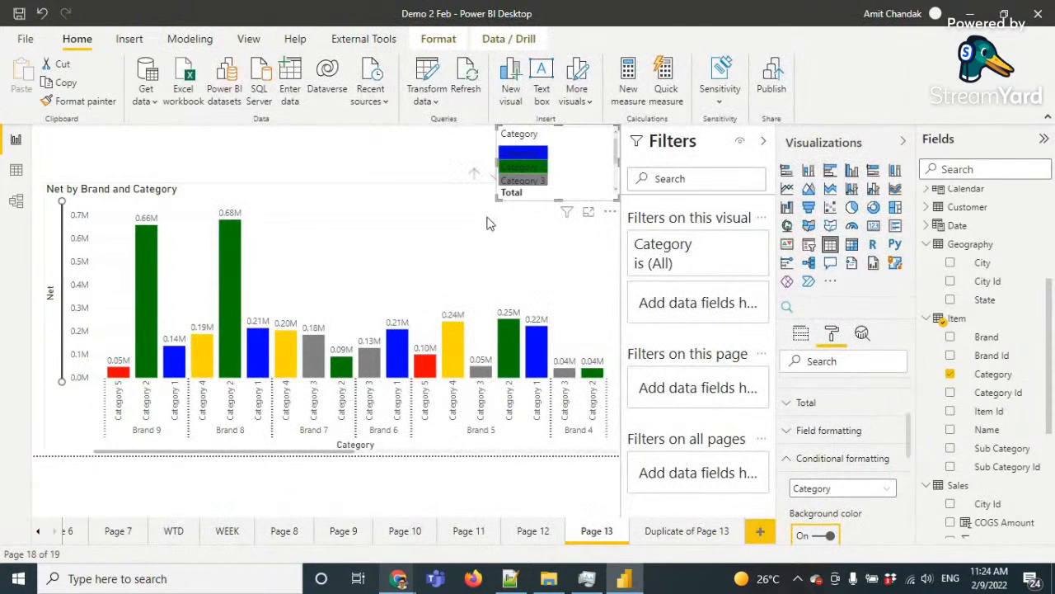
{"action": "left_click_drag", "start_coordinate": [561, 201], "coordinate": [560, 250]}
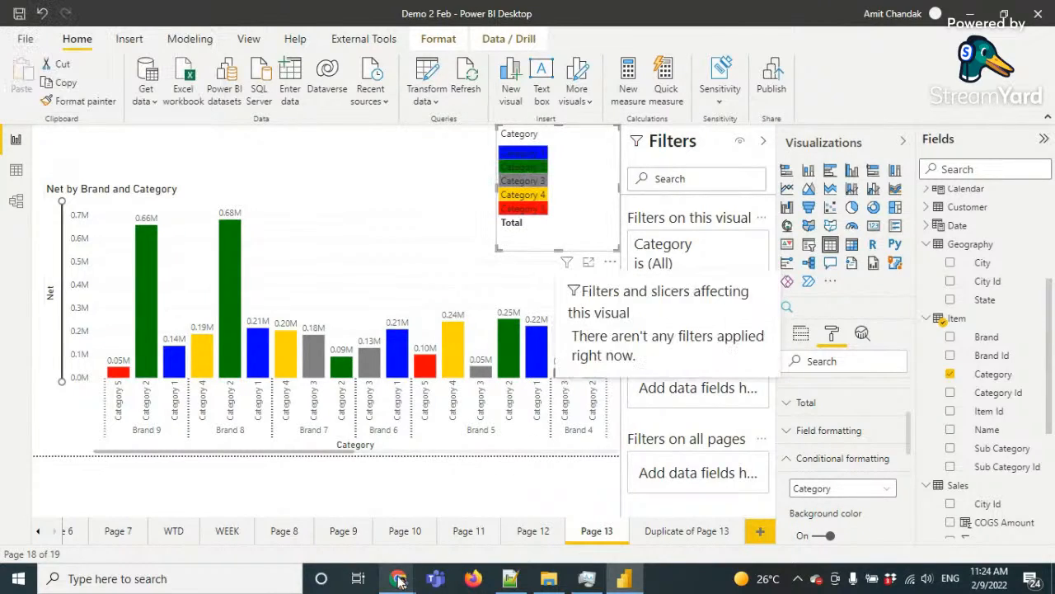
Switch to StreamYard in Chrome, mute the microphone, and return to Power BI Desktop
{"action": "mouse_move", "coordinate": [398, 582]}
{"action": "left_click", "coordinate": [247, 510]}
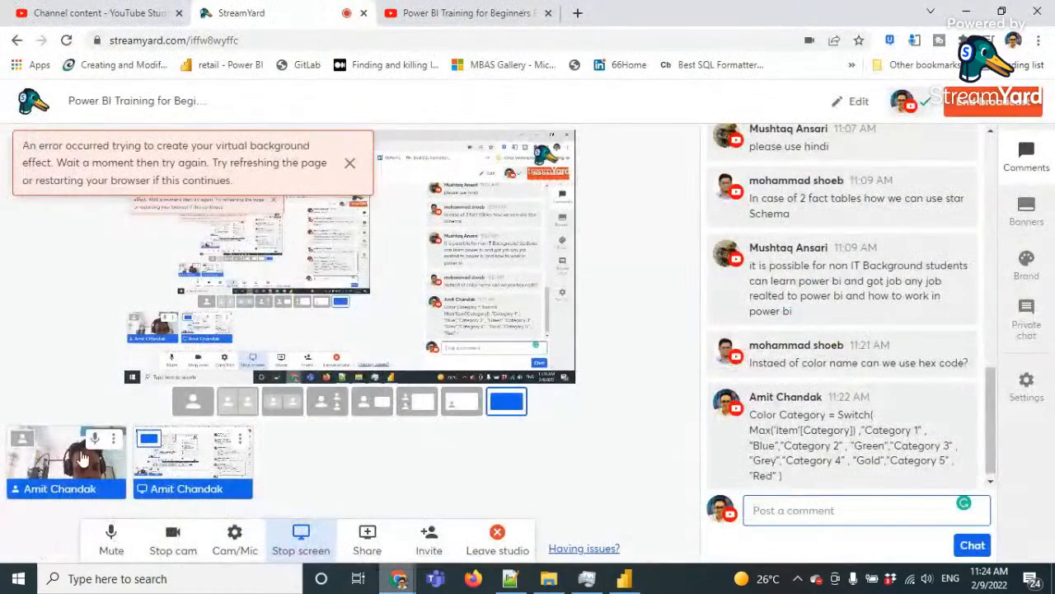
{"action": "left_click", "coordinate": [96, 441]}
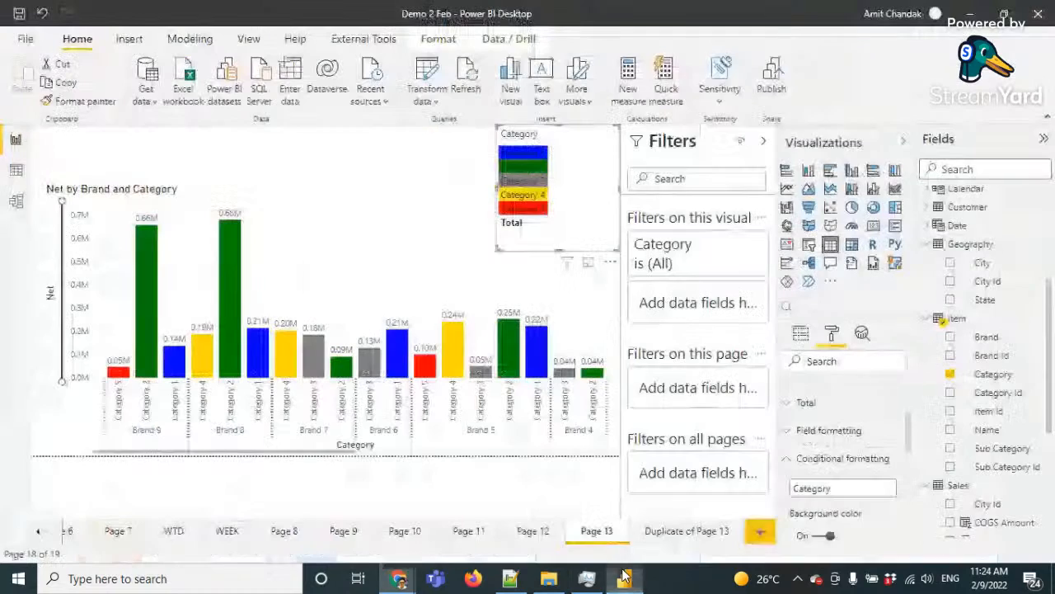
{"action": "left_click", "coordinate": [625, 578]}
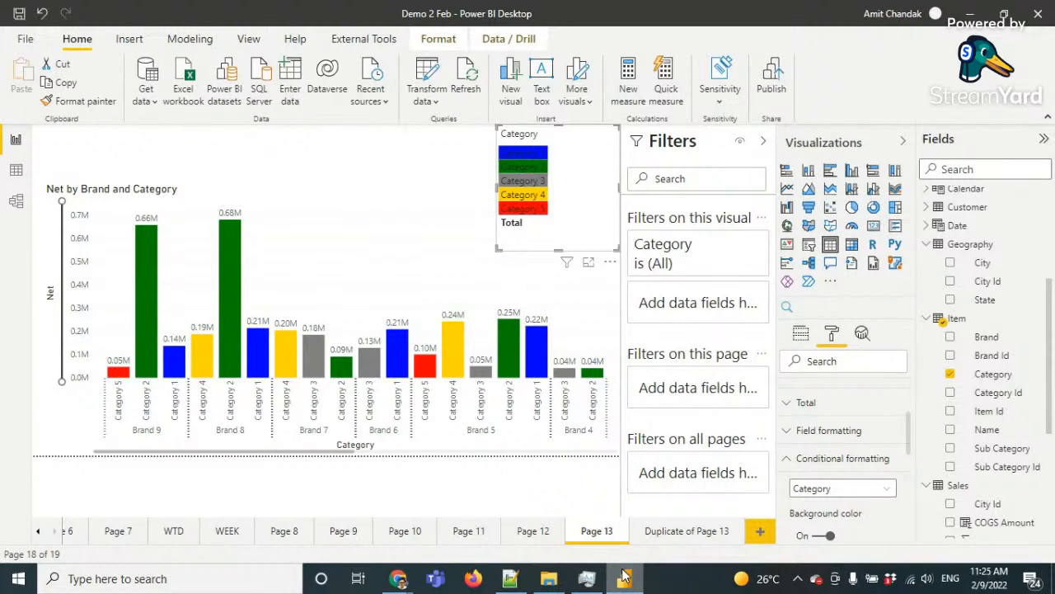
Go back to StreamYard, unmute the microphone, and switch again to Power BI Desktop
{"action": "mouse_move", "coordinate": [401, 584]}
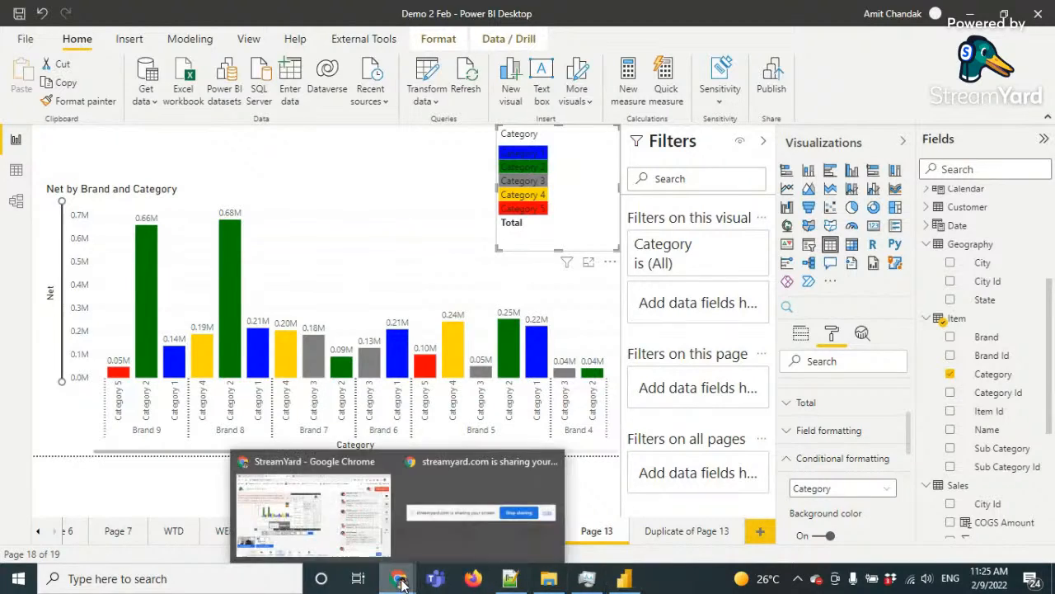
{"action": "left_click", "coordinate": [314, 507]}
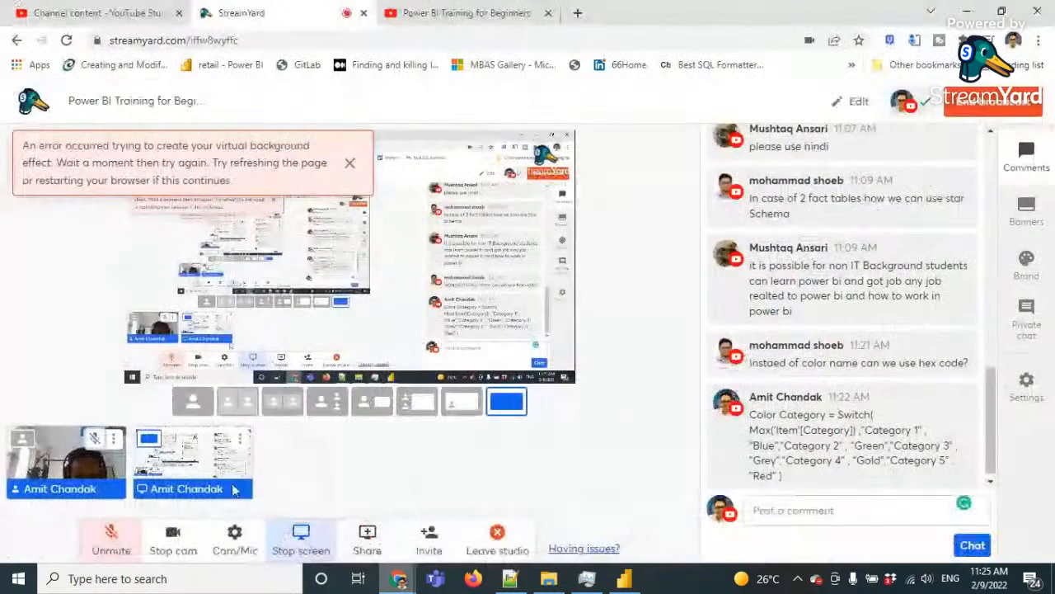
{"action": "left_click", "coordinate": [95, 443]}
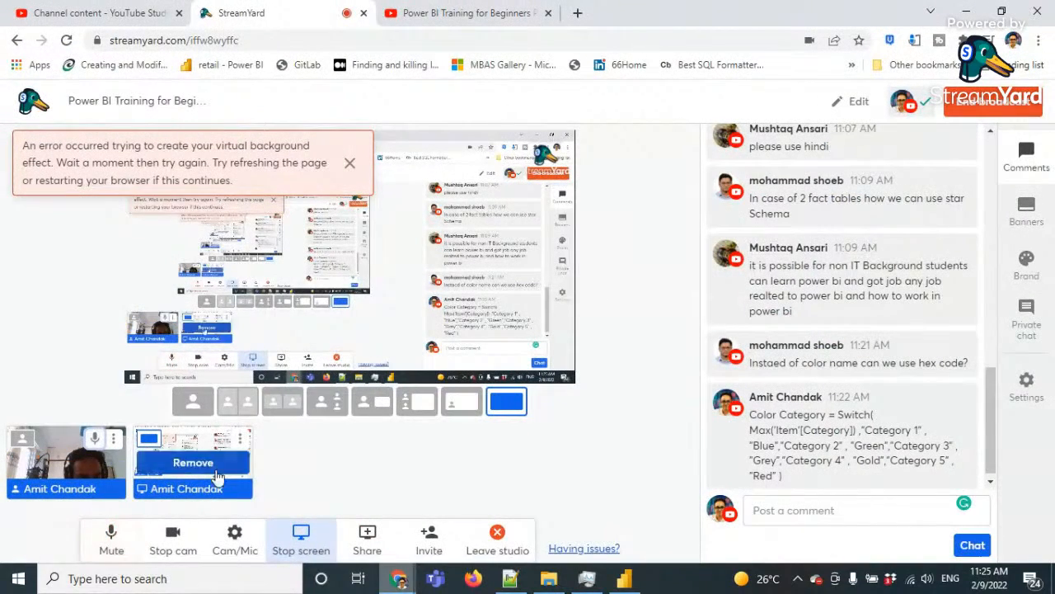
{"action": "left_click", "coordinate": [625, 580]}
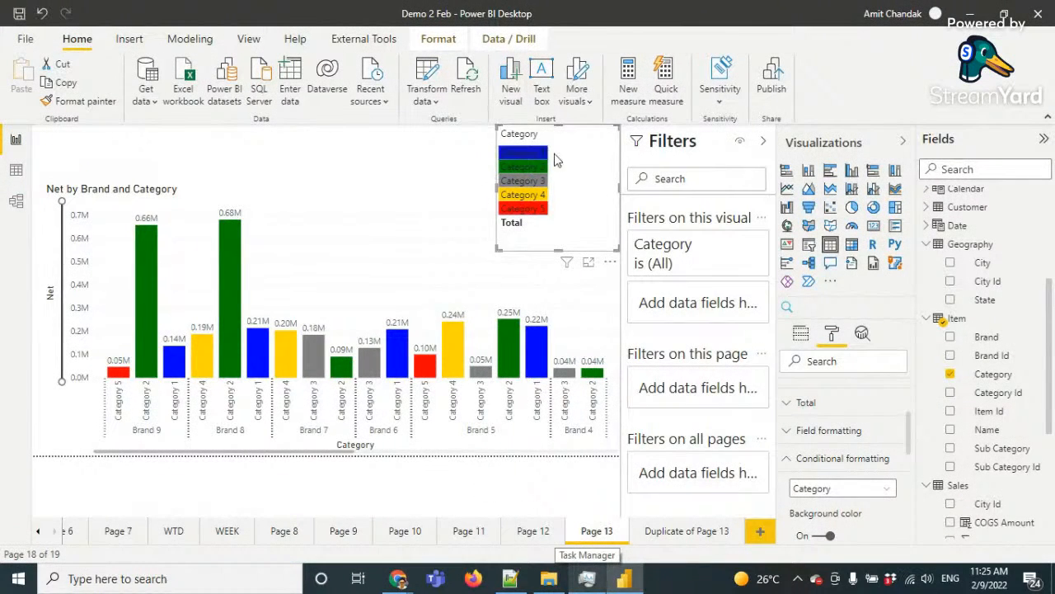
Turn off the Category table's totals and shrink the table's width and height to fit its category rows
{"action": "left_click_drag", "start_coordinate": [617, 188], "coordinate": [558, 187]}
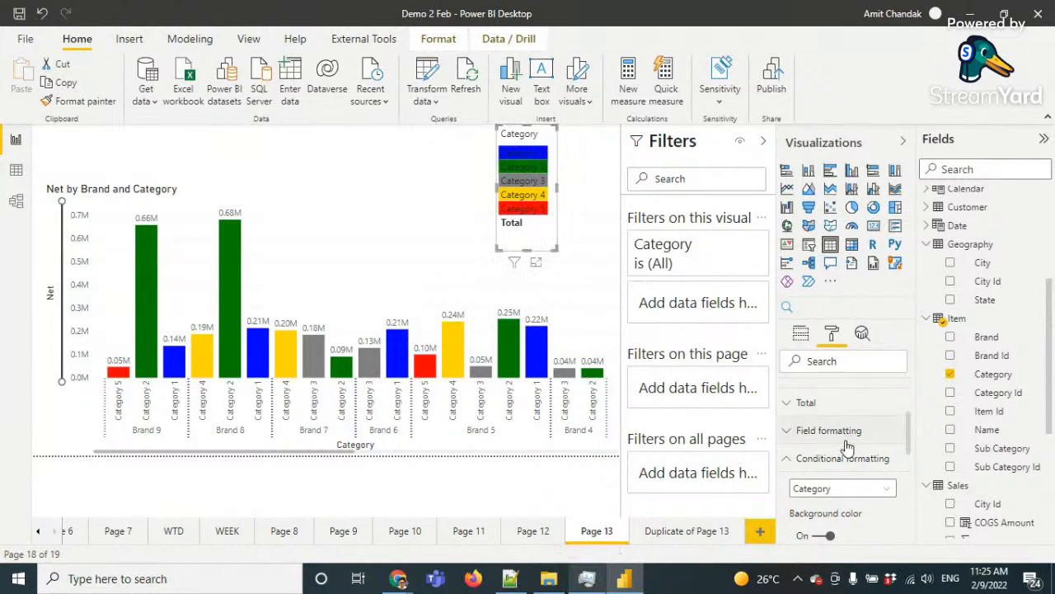
{"action": "left_click", "coordinate": [797, 466]}
{"action": "scroll", "coordinate": [817, 486], "scroll_direction": "down", "scroll_amount": 3}
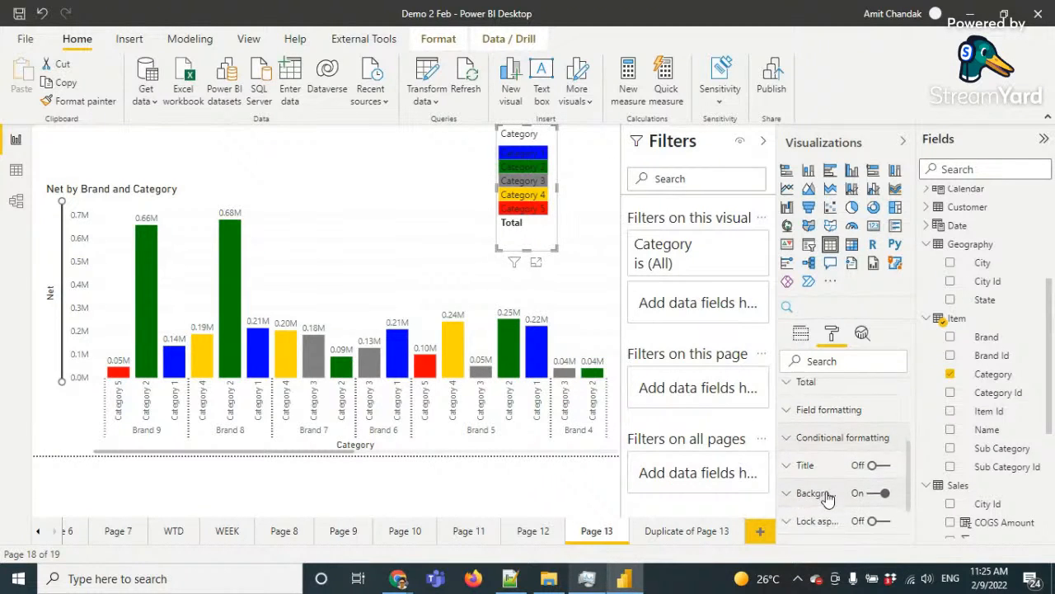
{"action": "scroll", "coordinate": [828, 495], "scroll_direction": "up", "scroll_amount": 4}
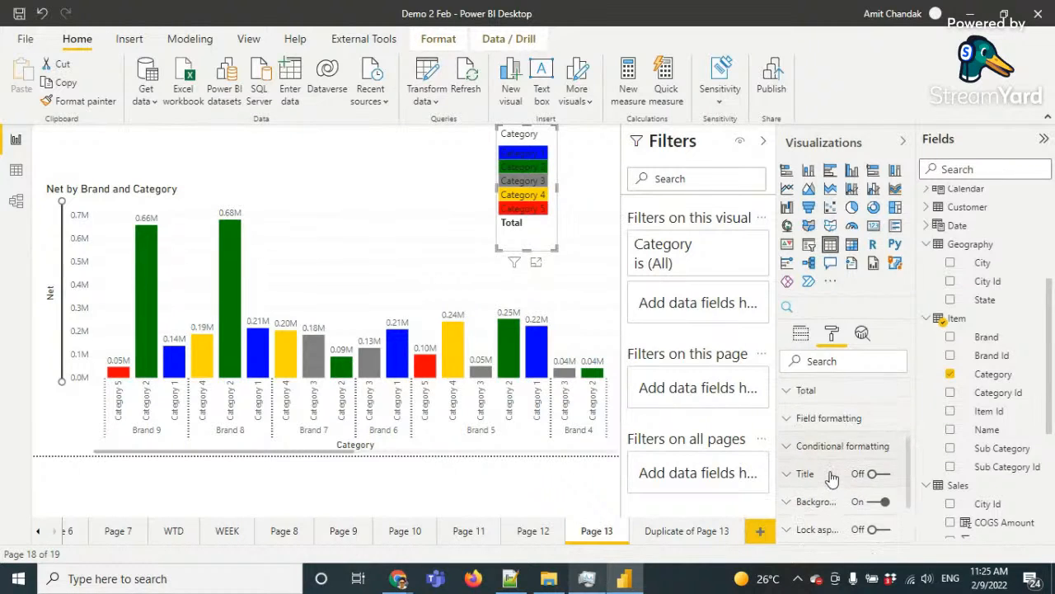
{"action": "left_click", "coordinate": [831, 469]}
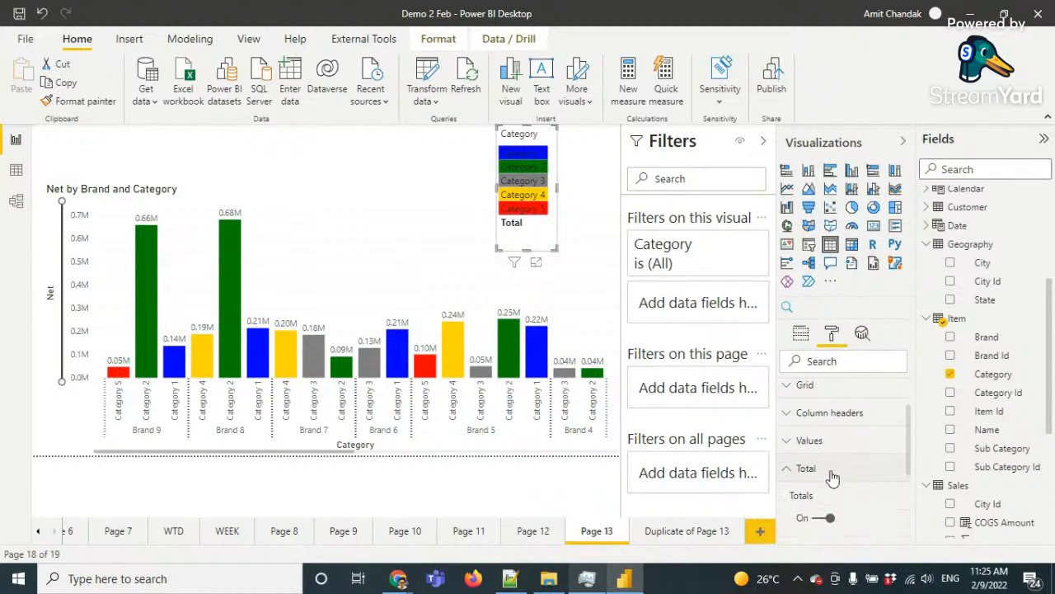
{"action": "left_click", "coordinate": [818, 518]}
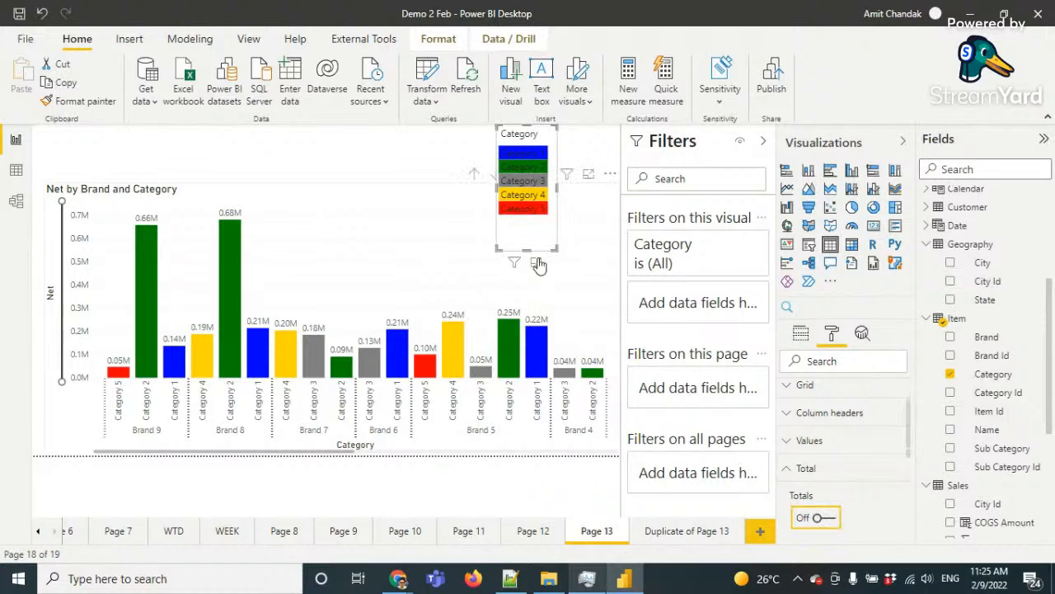
{"action": "left_click_drag", "start_coordinate": [528, 245], "coordinate": [532, 221]}
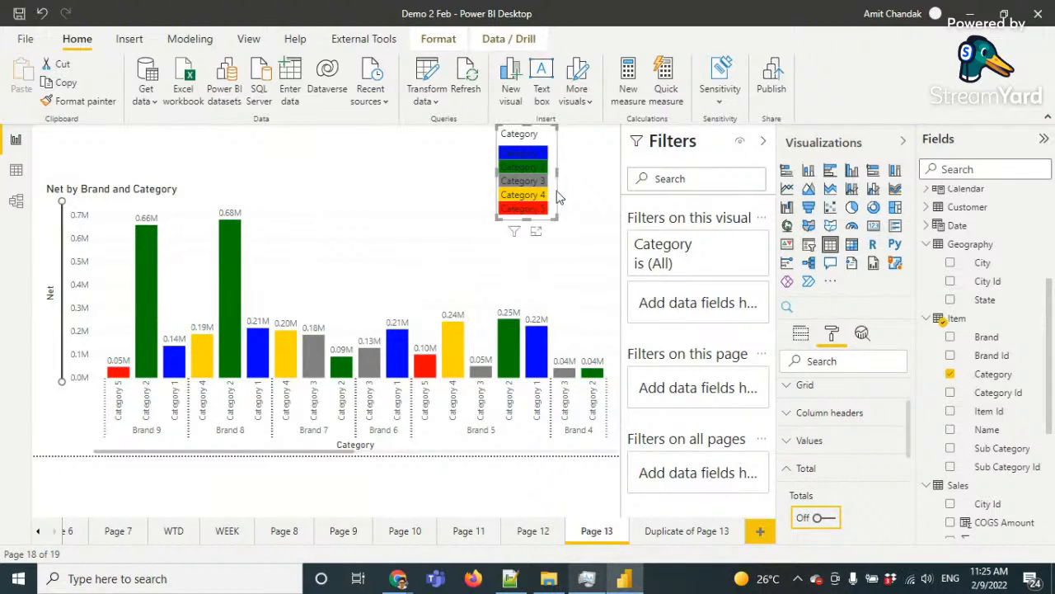
Move the Category table onto the upper-right corner of the Net by Brand and Category chart as a color legend
{"action": "left_click", "coordinate": [552, 142]}
{"action": "left_click", "coordinate": [419, 171]}
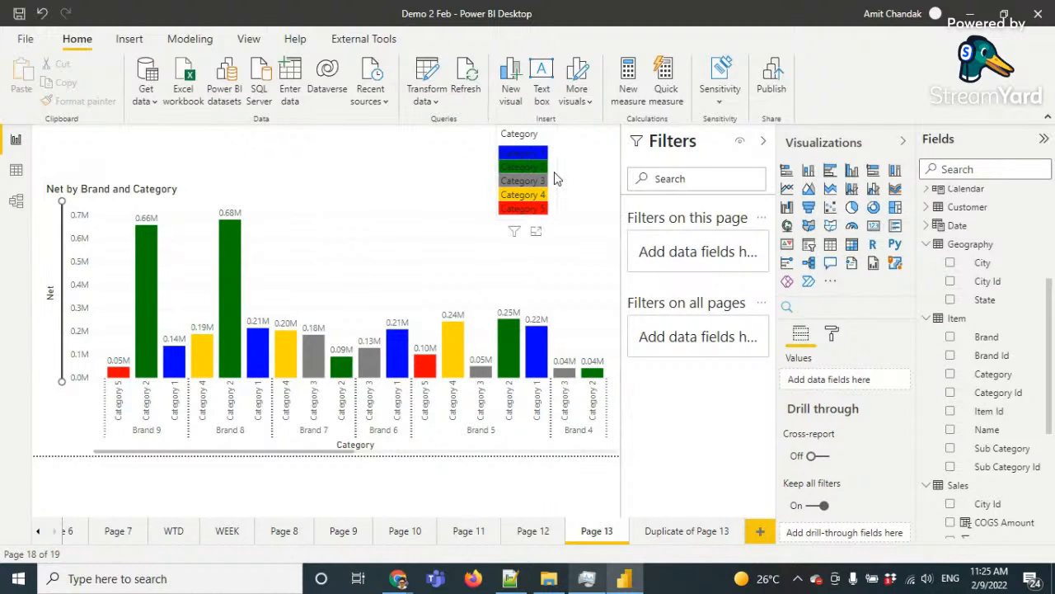
{"action": "left_click_drag", "start_coordinate": [556, 176], "coordinate": [616, 234]}
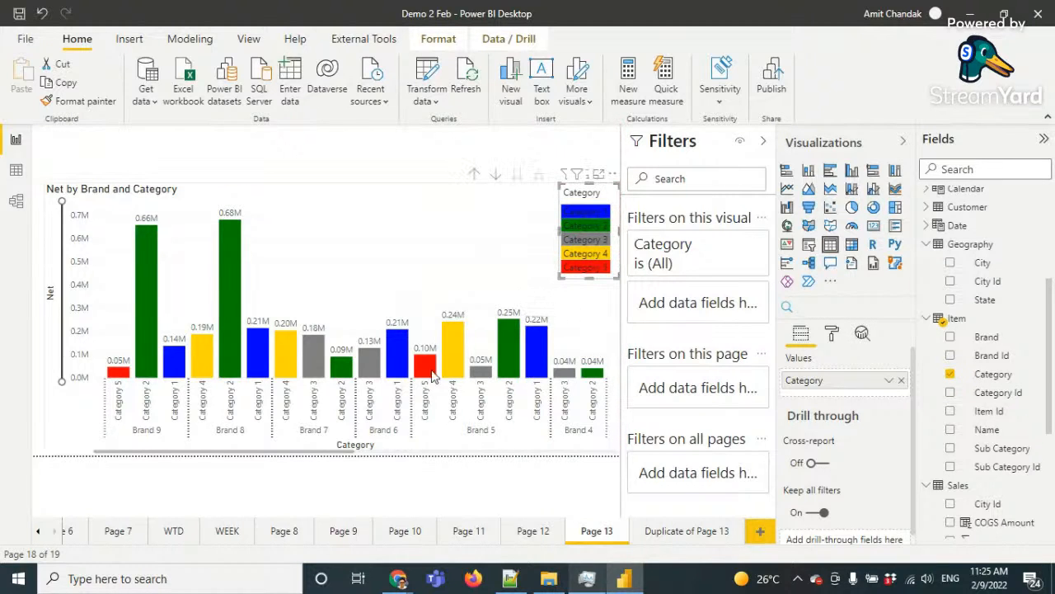
{"action": "left_click_drag", "start_coordinate": [321, 456], "coordinate": [237, 437]}
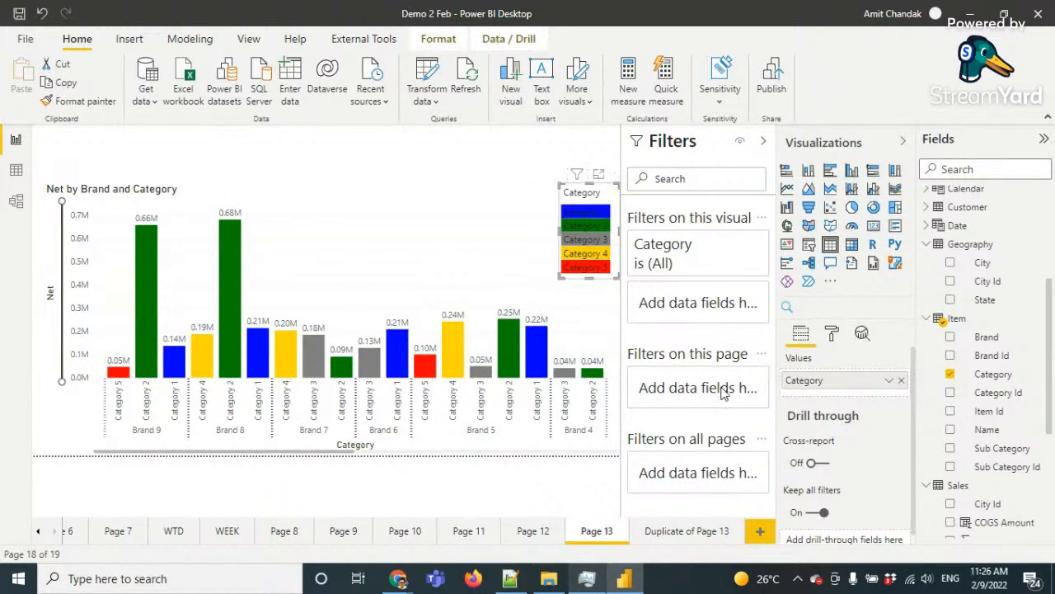
Rename Page 13 as Bar 1 and Duplicate of Page 13 as Bar 2
{"action": "double_click", "coordinate": [596, 532]}
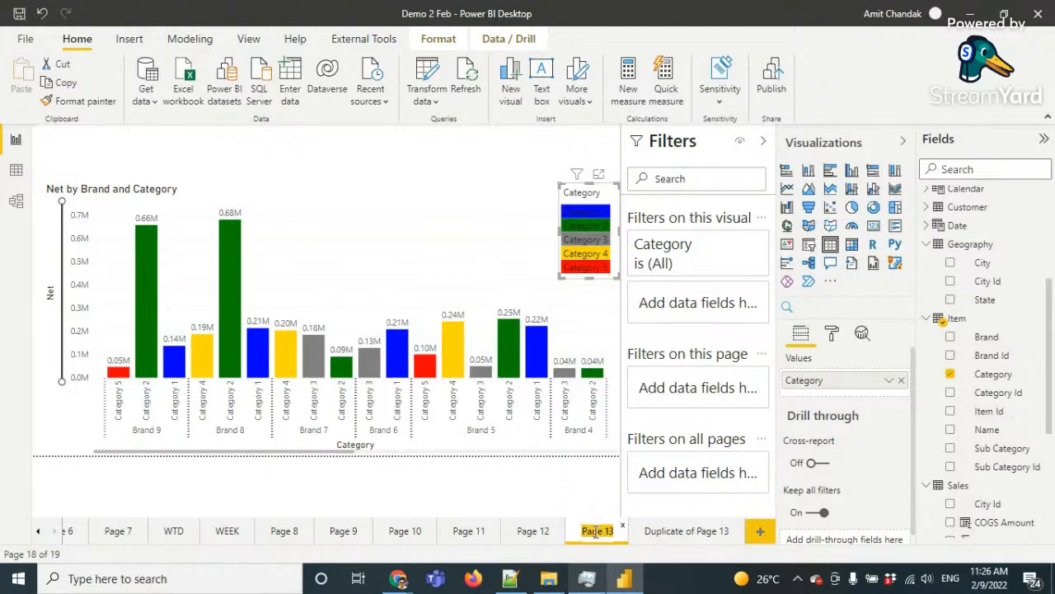
{"action": "key", "text": "BackSpace"}
{"action": "type", "text": "Bar 1"}
{"action": "left_click", "coordinate": [700, 532]}
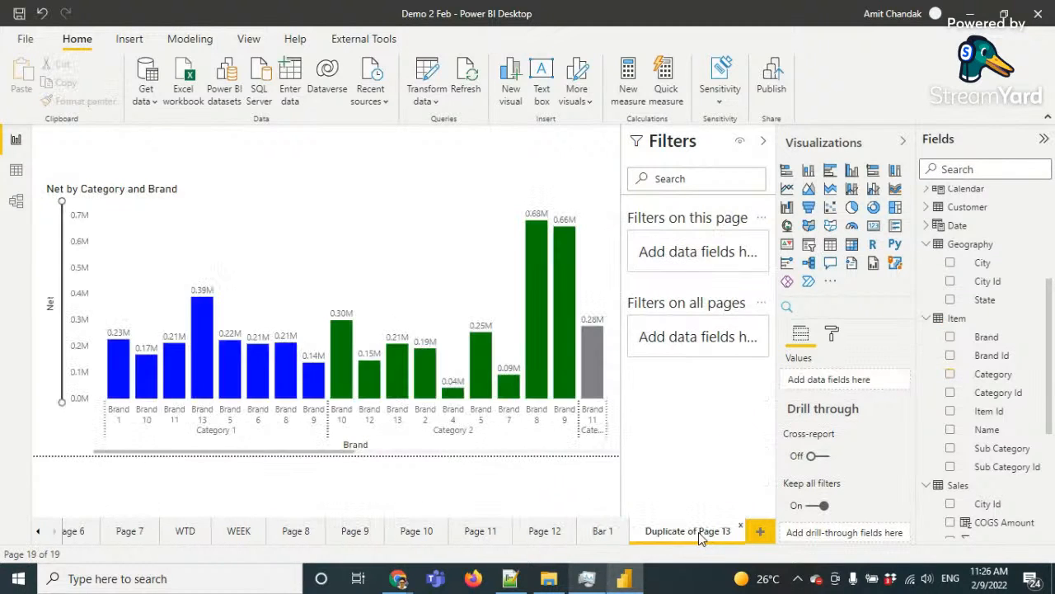
{"action": "type", "text": "Ba"}
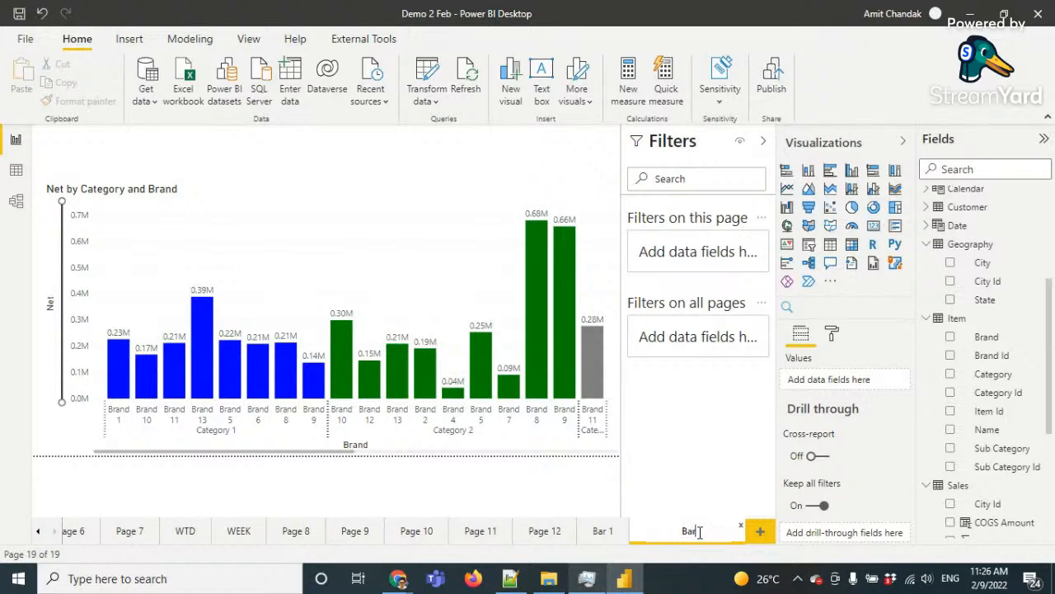
{"action": "type", "text": "r 2"}
{"action": "key", "text": "Return"}
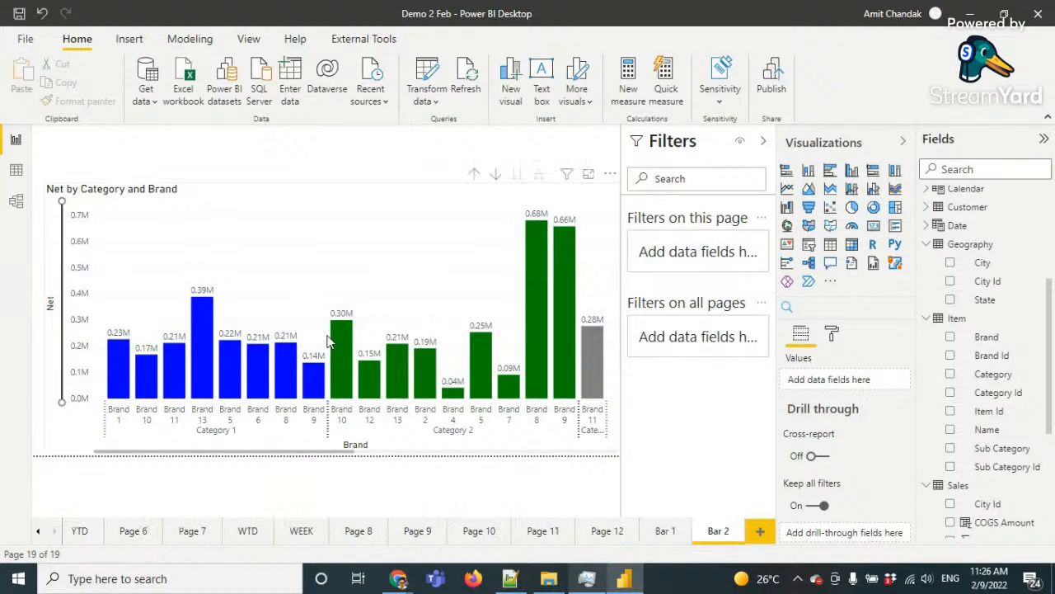
On Bar 2, convert the Net by Category and Brand column chart to a clustered bar chart and look through its bars
{"action": "left_click", "coordinate": [829, 177]}
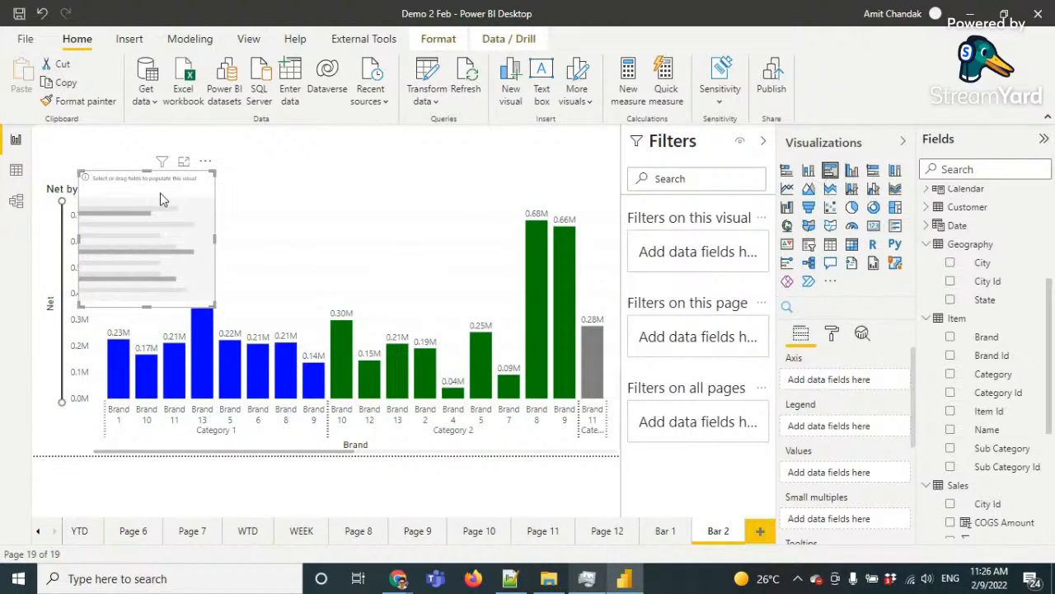
{"action": "key", "text": "Delete"}
{"action": "left_click", "coordinate": [188, 196]}
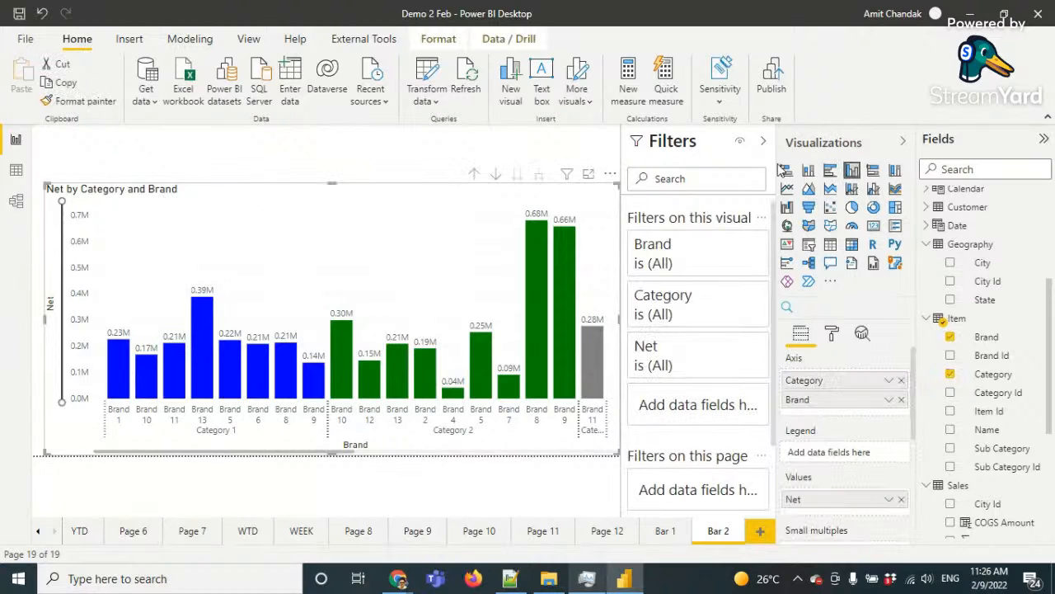
{"action": "left_click", "coordinate": [829, 170]}
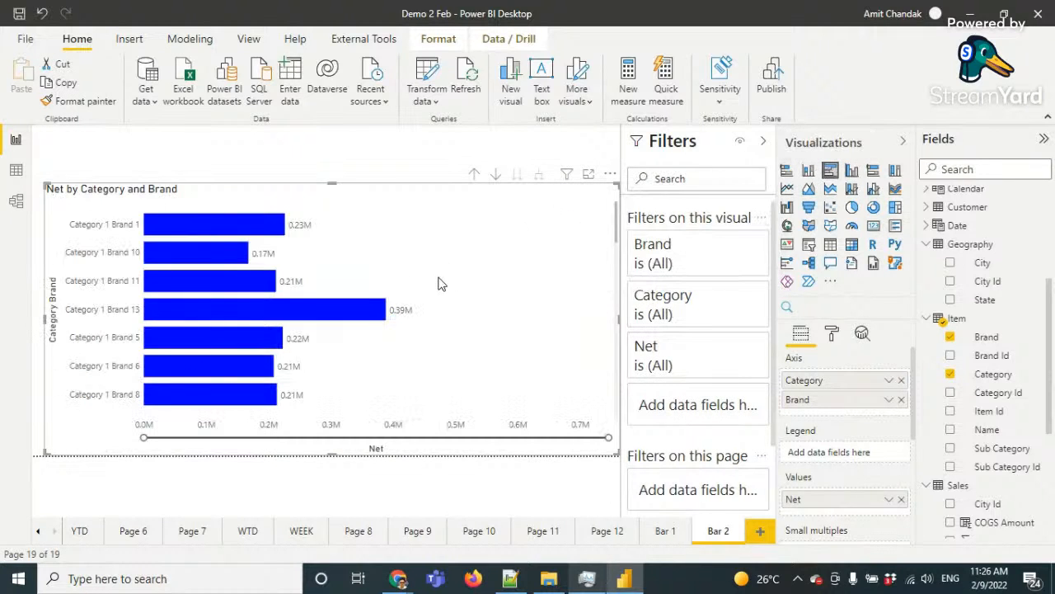
{"action": "scroll", "coordinate": [438, 284], "scroll_direction": "down", "scroll_amount": 10}
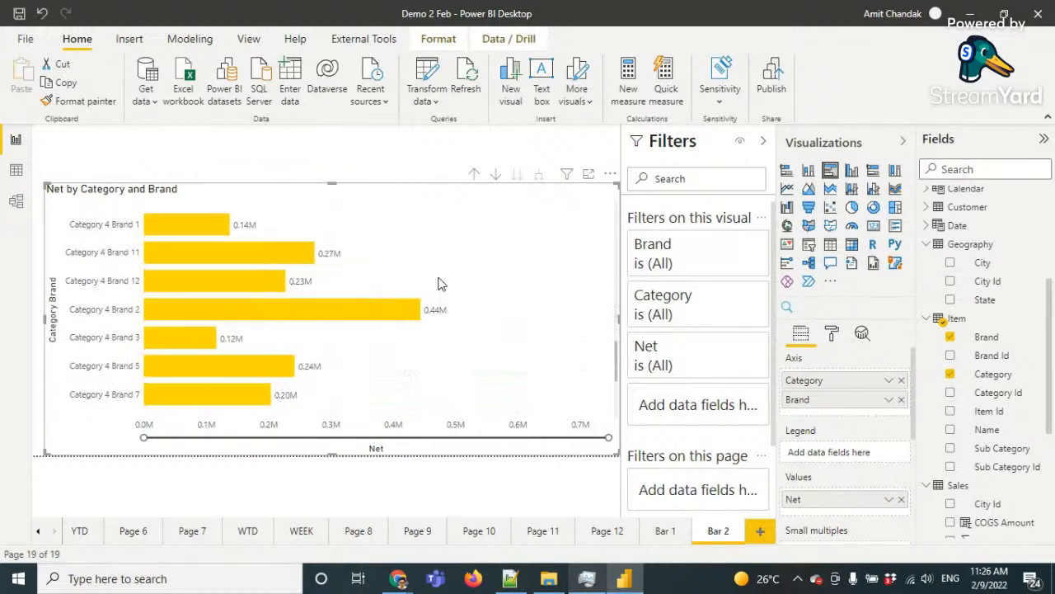
{"action": "scroll", "coordinate": [438, 284], "scroll_direction": "down", "scroll_amount": 4}
{"action": "scroll", "coordinate": [439, 283], "scroll_direction": "up", "scroll_amount": 12}
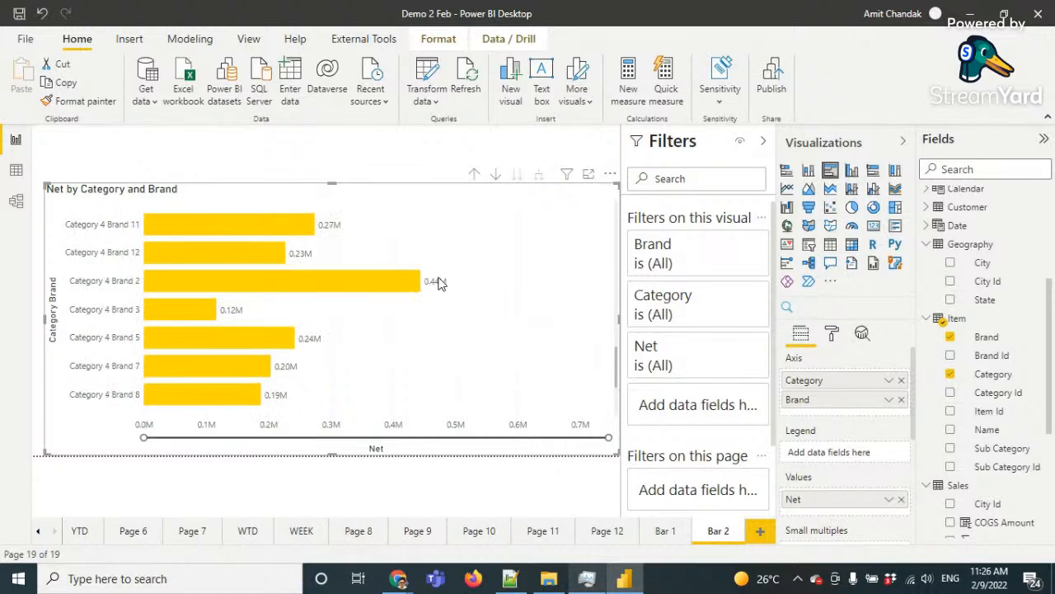
{"action": "scroll", "coordinate": [439, 284], "scroll_direction": "up", "scroll_amount": 3}
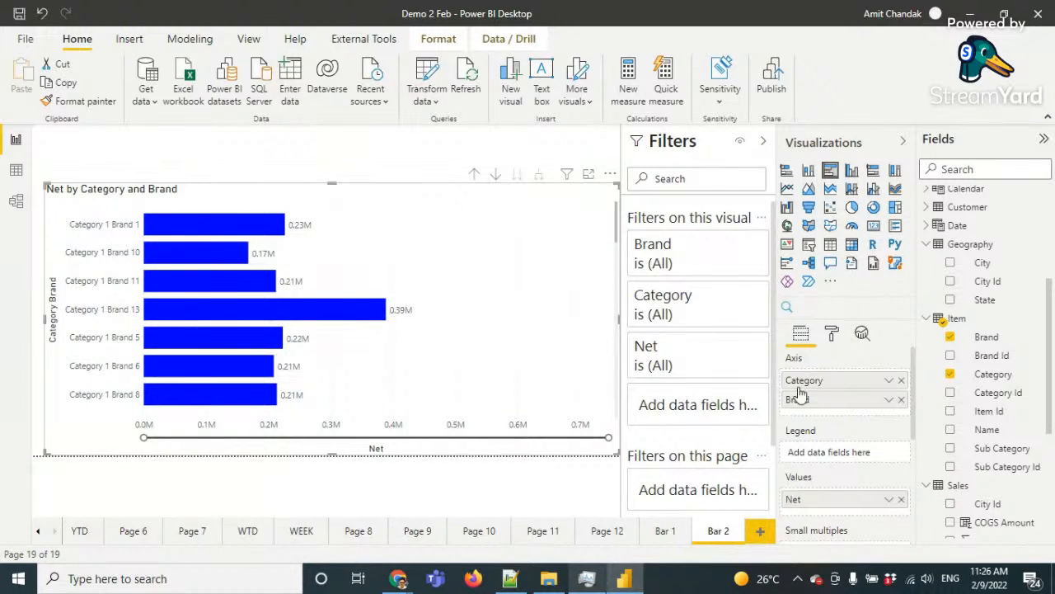
Search the bar chart's formatting options for "conca", clear the search, and convert the visual back to a clustered column chart
{"action": "left_click", "coordinate": [831, 336]}
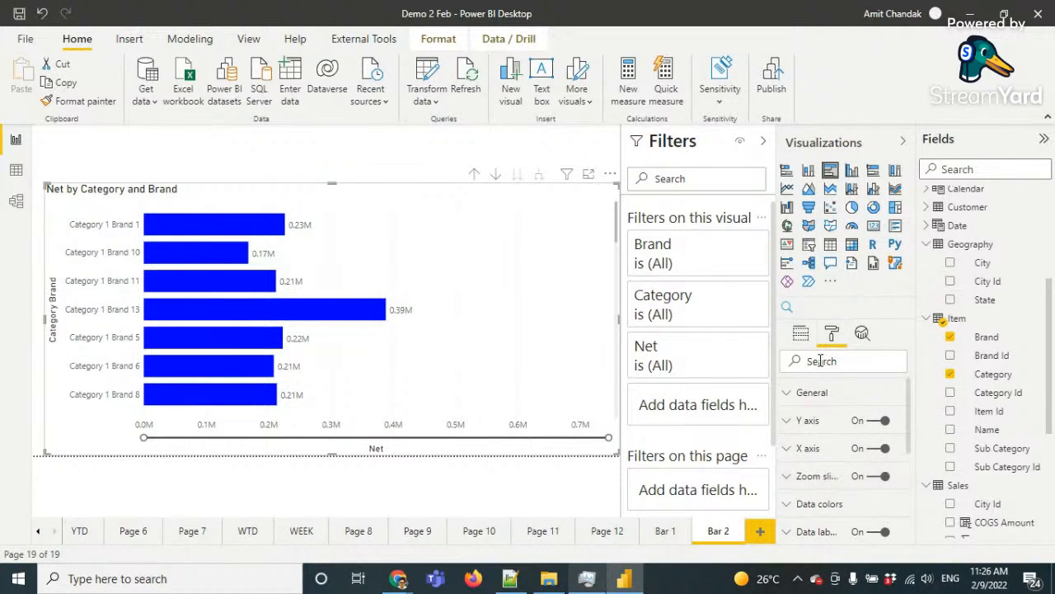
{"action": "type", "text": "d"}
{"action": "type", "text": "on"}
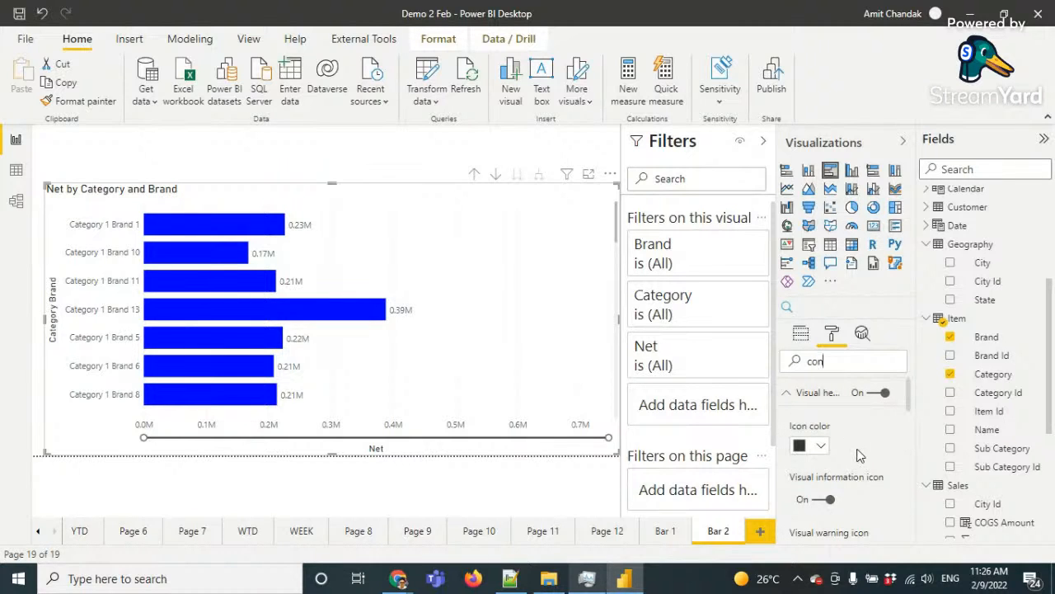
{"action": "type", "text": "ca"}
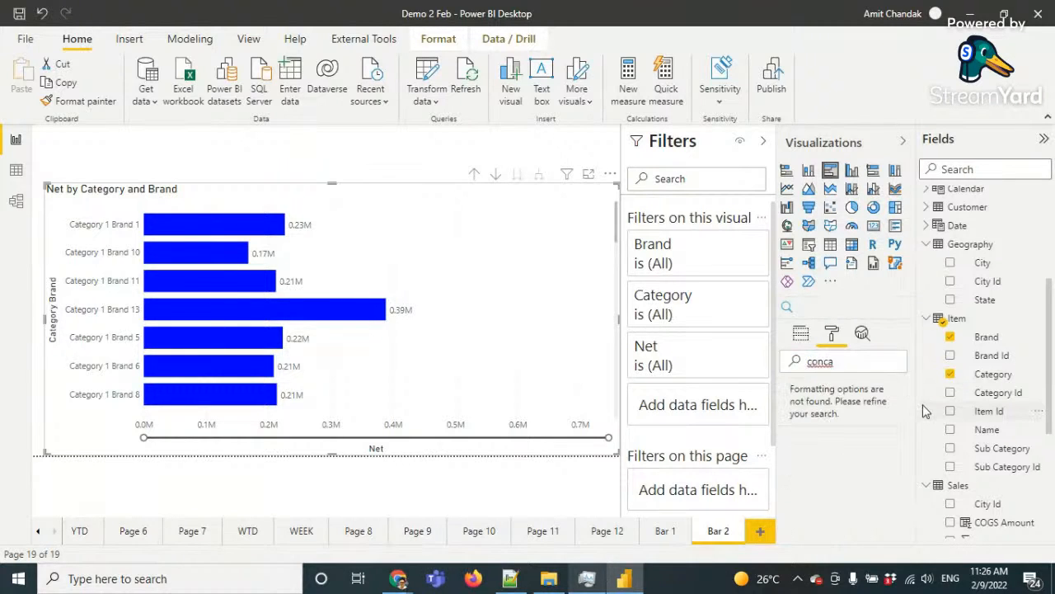
{"action": "key", "text": "BackSpace"}
{"action": "key", "text": "BackSpace"}
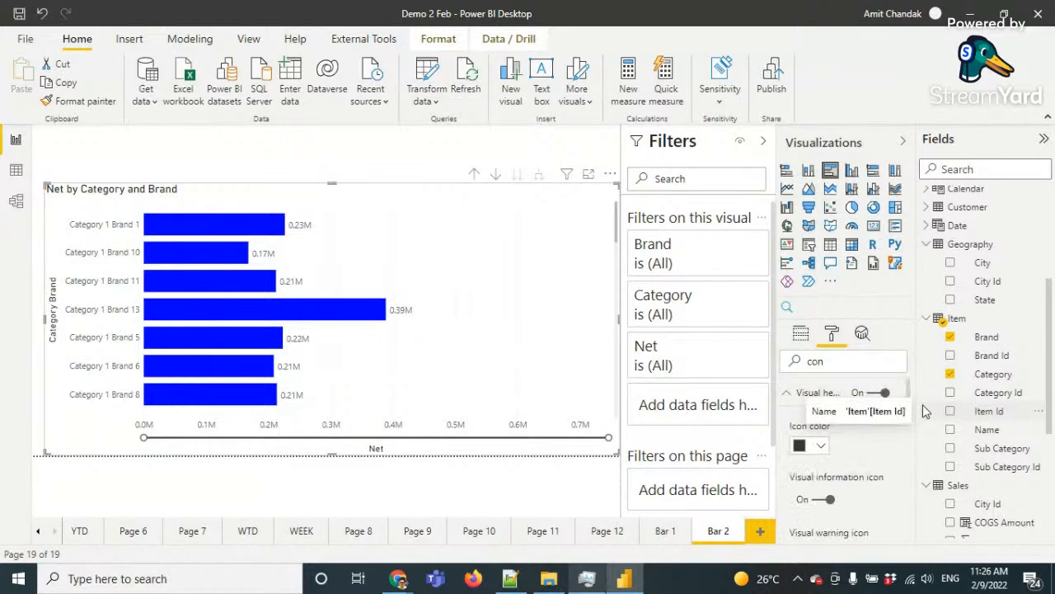
{"action": "key", "text": "BackSpace"}
{"action": "key", "text": "BackSpace"}
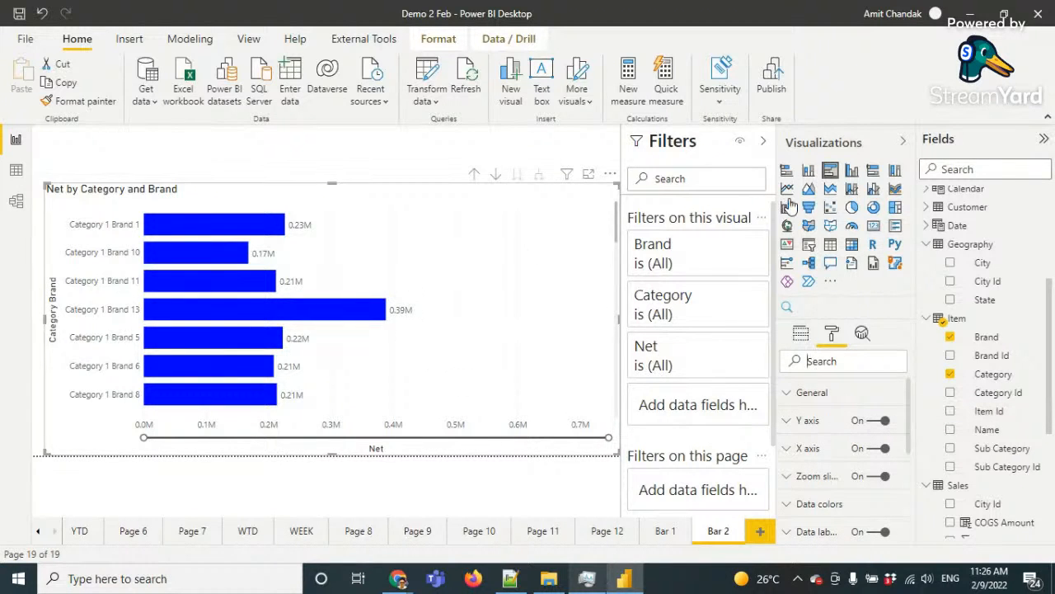
{"action": "left_click", "coordinate": [852, 173]}
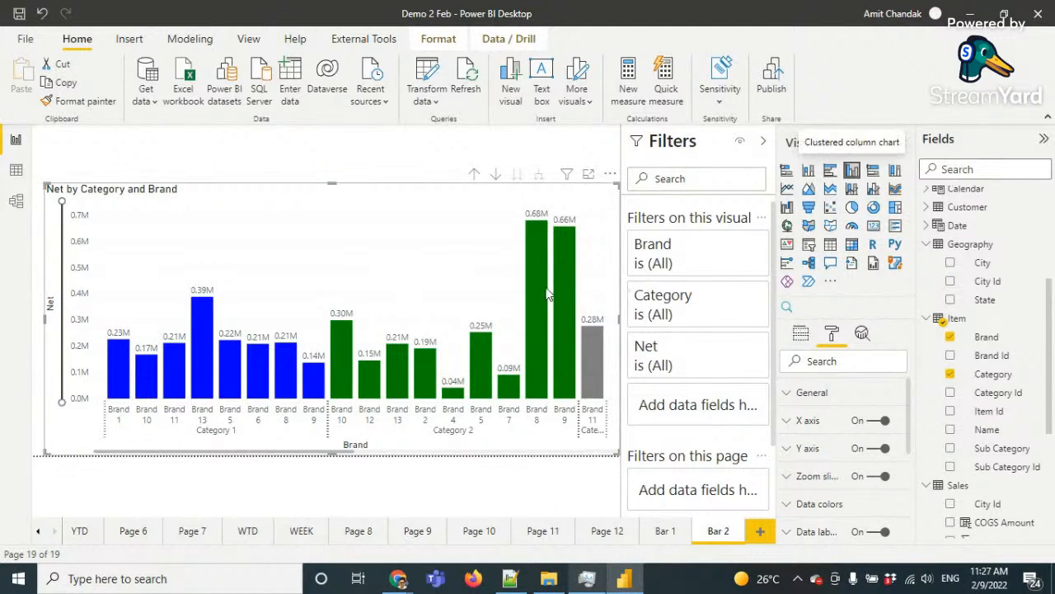
Add a new report page, insert a pie chart on it, and enlarge it to fill the left half of the canvas
{"action": "left_click", "coordinate": [761, 531]}
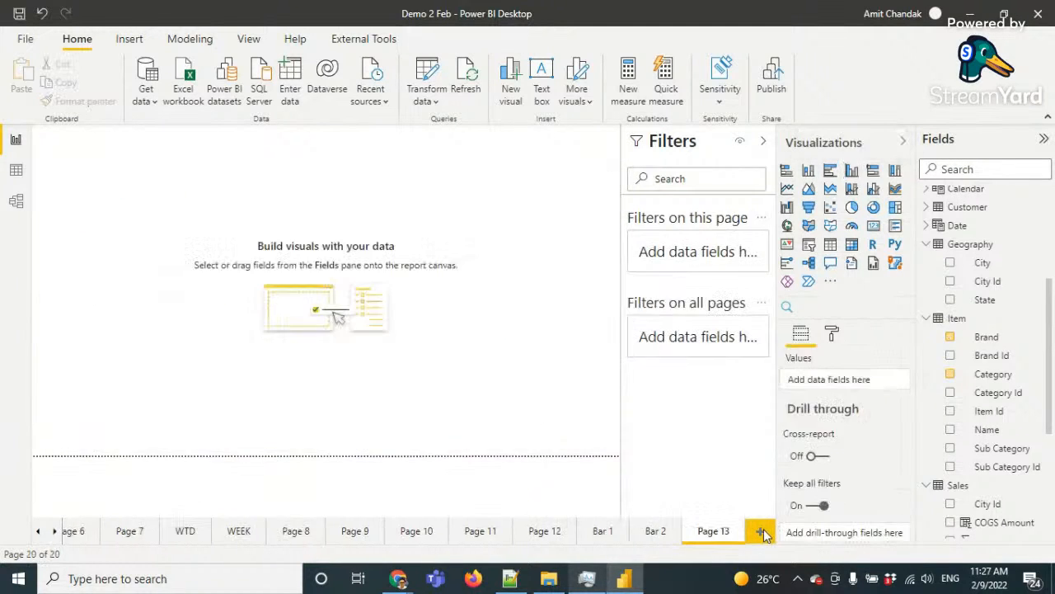
{"action": "scroll", "coordinate": [973, 278], "scroll_direction": "down", "scroll_amount": 5}
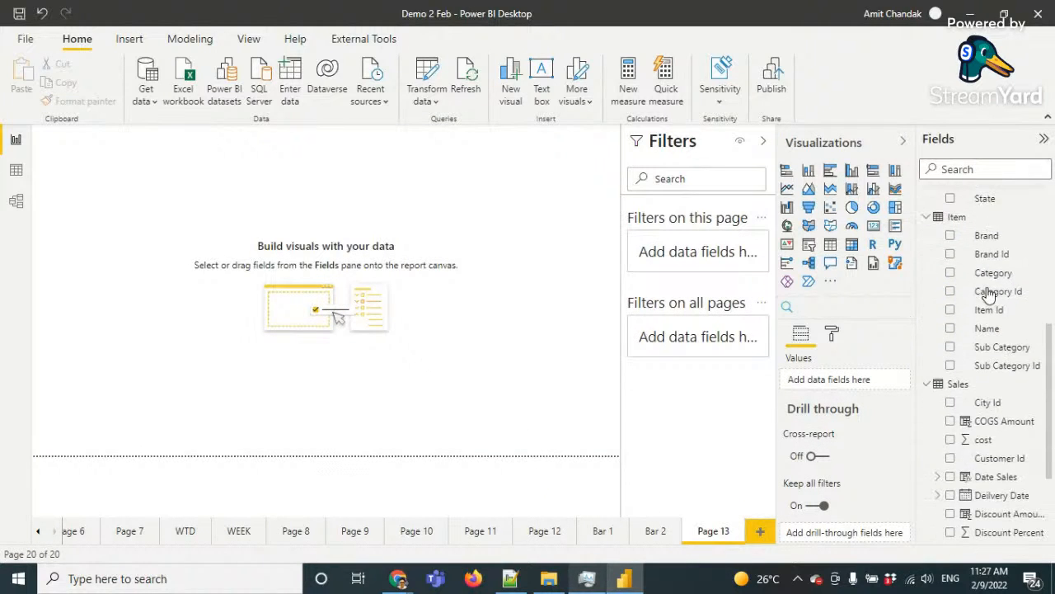
{"action": "scroll", "coordinate": [988, 280], "scroll_direction": "up", "scroll_amount": 8}
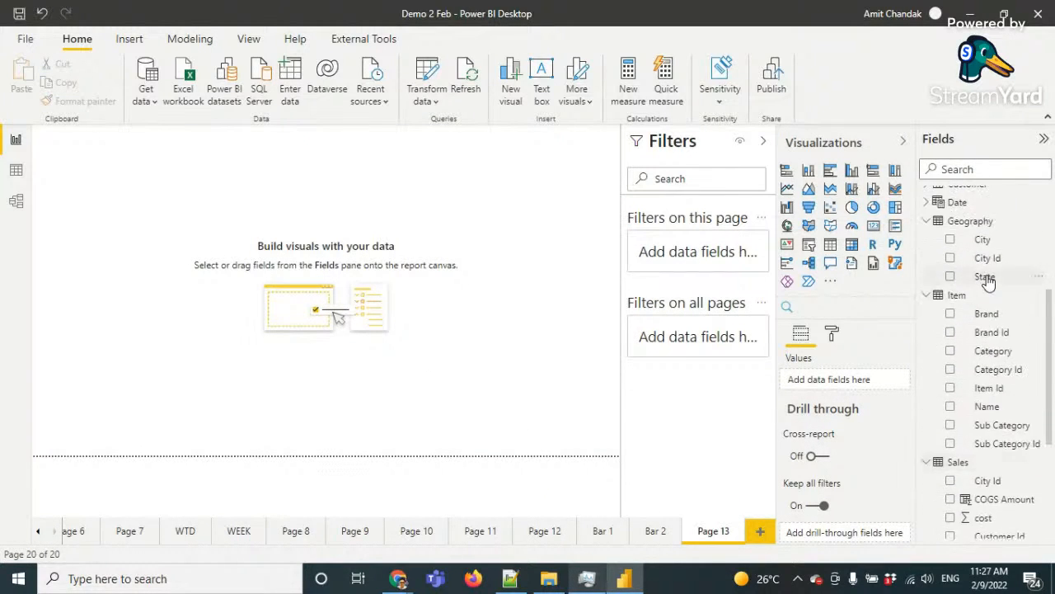
{"action": "left_click", "coordinate": [853, 210]}
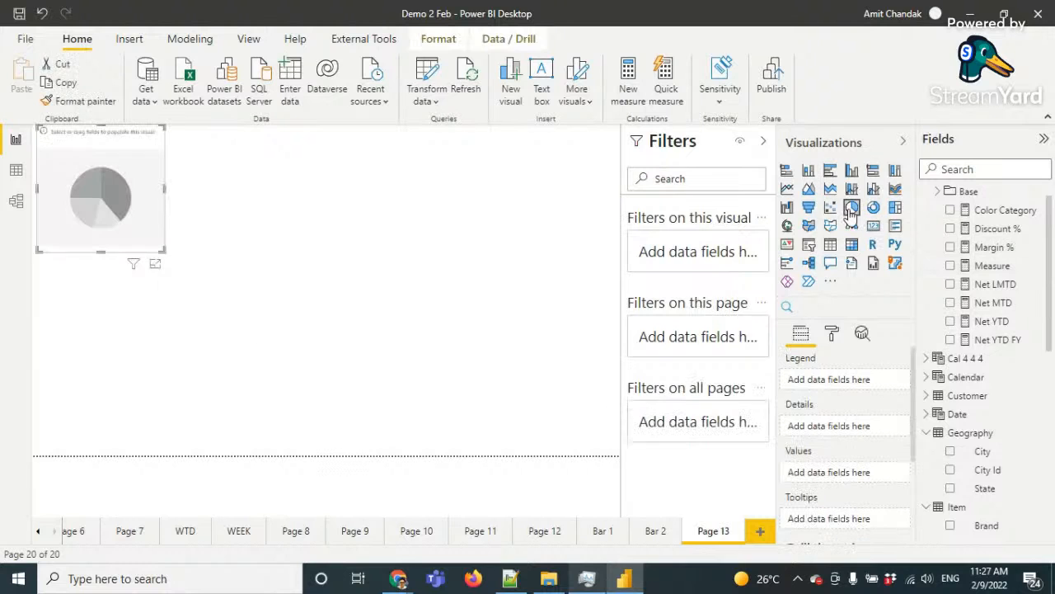
{"action": "left_click_drag", "start_coordinate": [99, 252], "coordinate": [375, 410]}
{"action": "left_click_drag", "start_coordinate": [335, 382], "coordinate": [380, 421]}
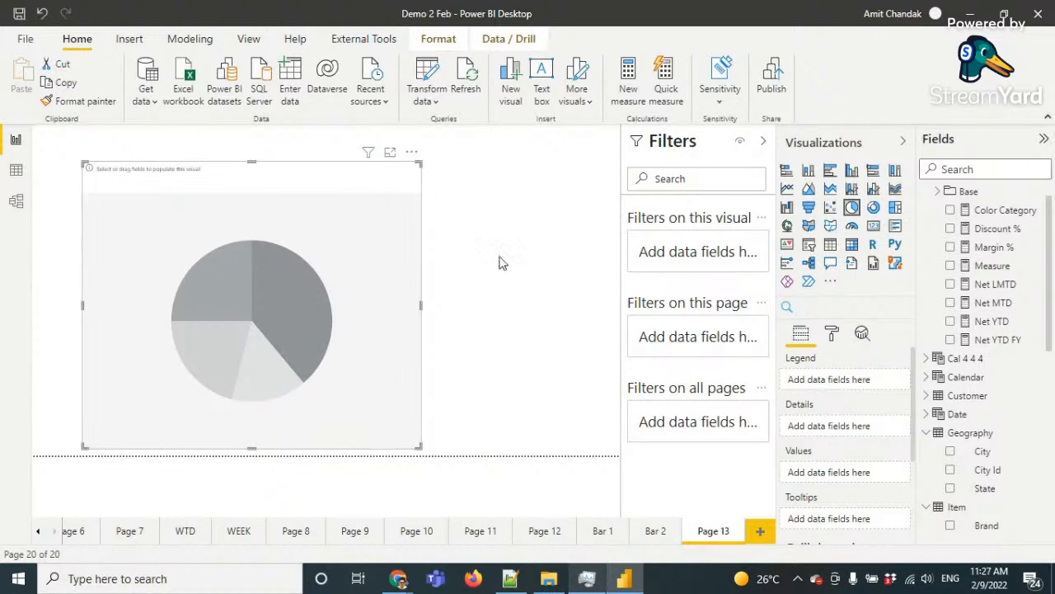
Assign Category from the Item table as the pie chart's legend and the Net base measure as its values
{"action": "scroll", "coordinate": [1039, 294], "scroll_direction": "down", "scroll_amount": 3}
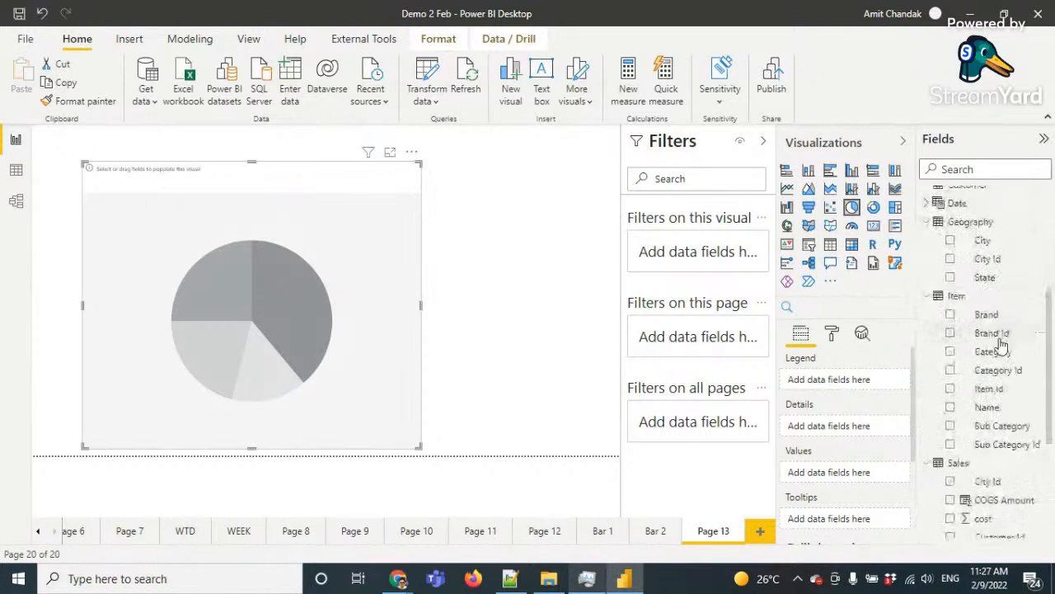
{"action": "left_click_drag", "start_coordinate": [996, 352], "coordinate": [870, 381]}
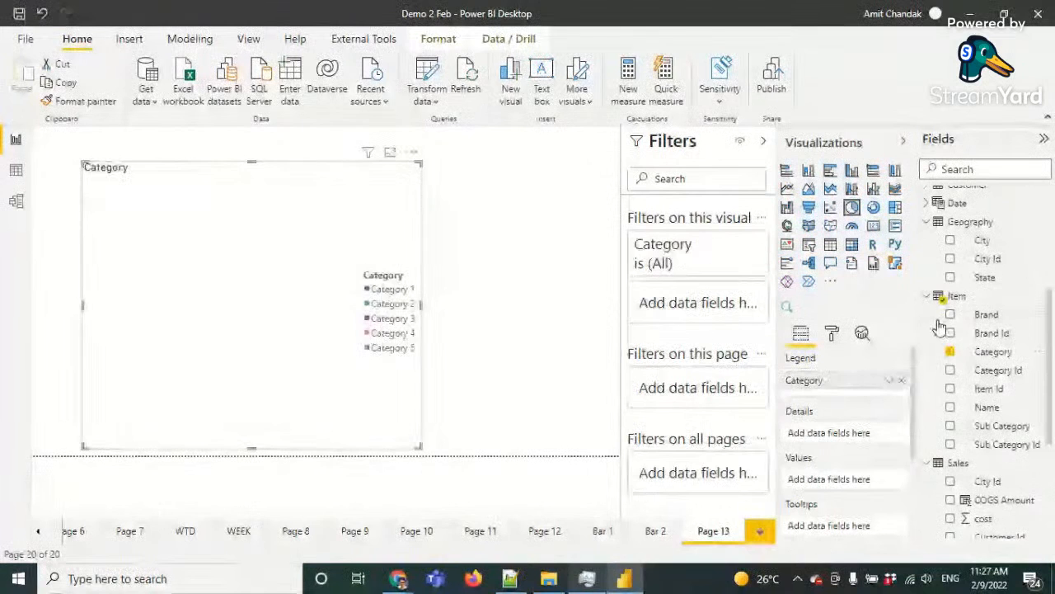
{"action": "scroll", "coordinate": [976, 286], "scroll_direction": "up", "scroll_amount": 5}
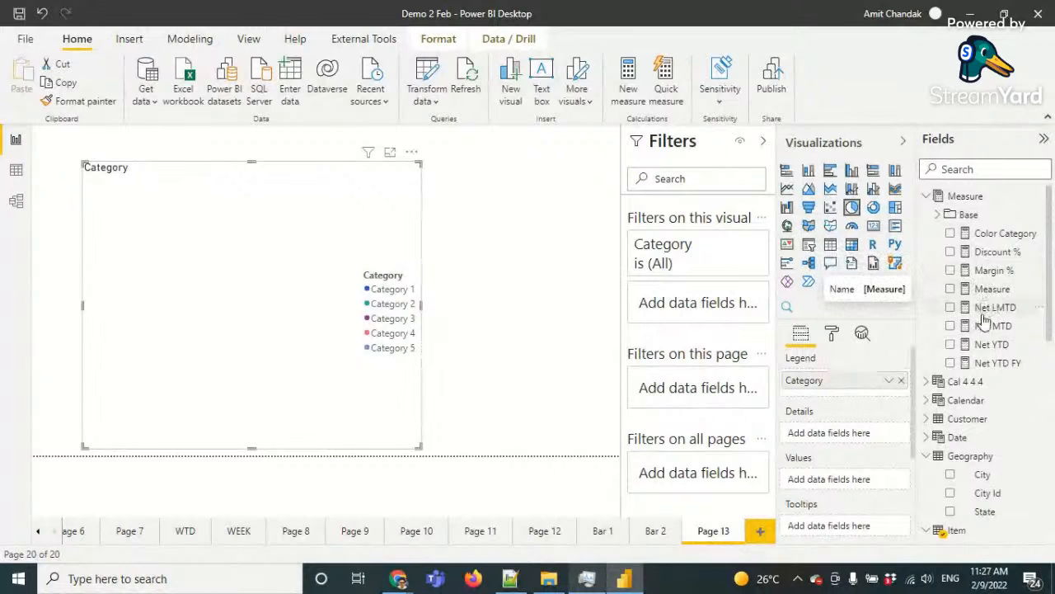
{"action": "left_click", "coordinate": [938, 215]}
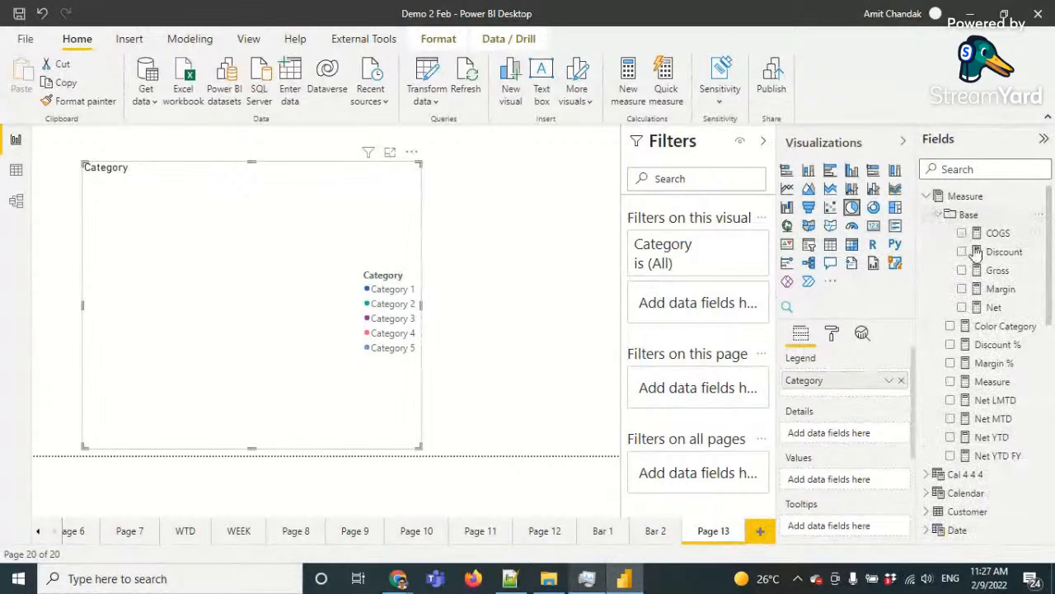
{"action": "left_click_drag", "start_coordinate": [996, 309], "coordinate": [857, 487]}
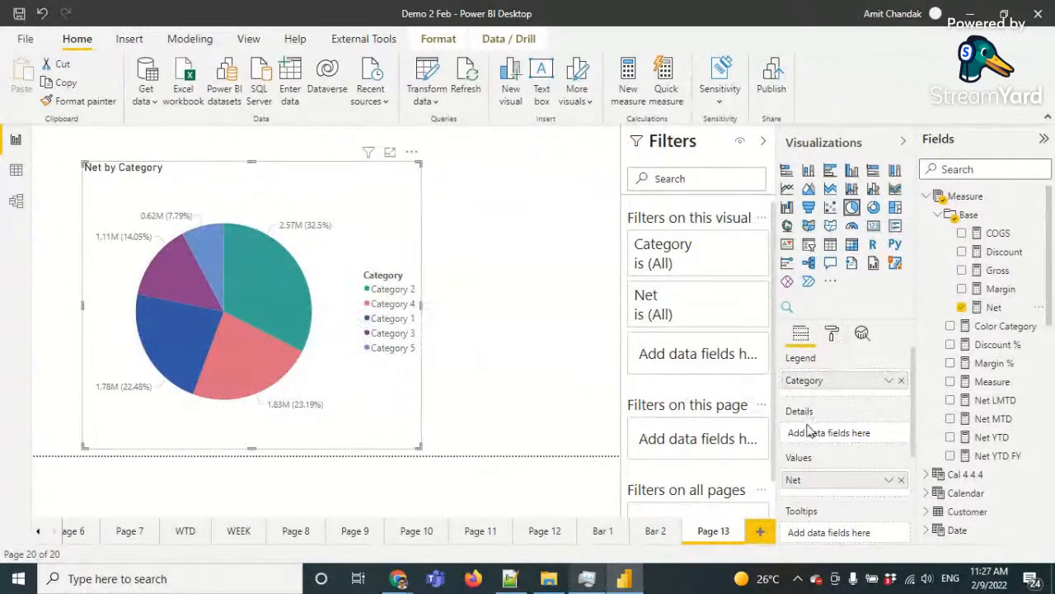
Examine the pie chart's data color options for each category and its field assignments
{"action": "left_click", "coordinate": [833, 333]}
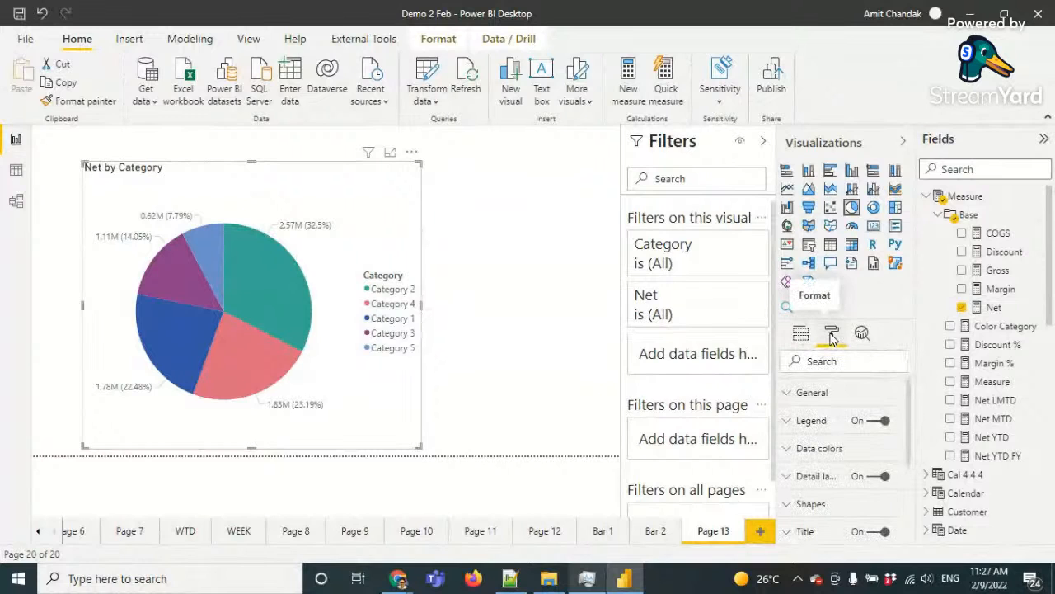
{"action": "left_click", "coordinate": [823, 447]}
{"action": "scroll", "coordinate": [846, 425], "scroll_direction": "down", "scroll_amount": 5}
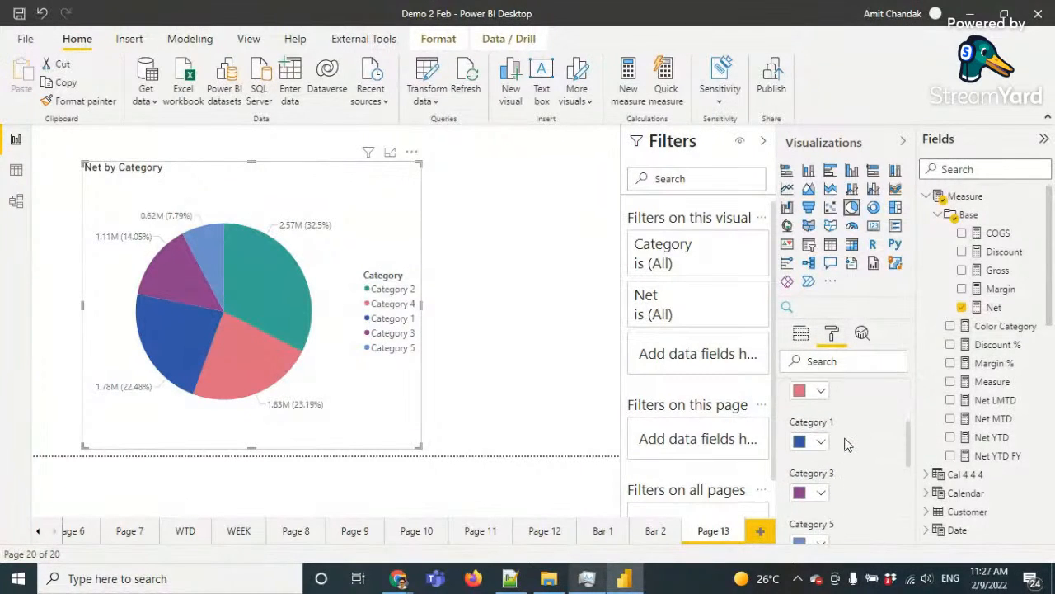
{"action": "scroll", "coordinate": [846, 434], "scroll_direction": "up", "scroll_amount": 5}
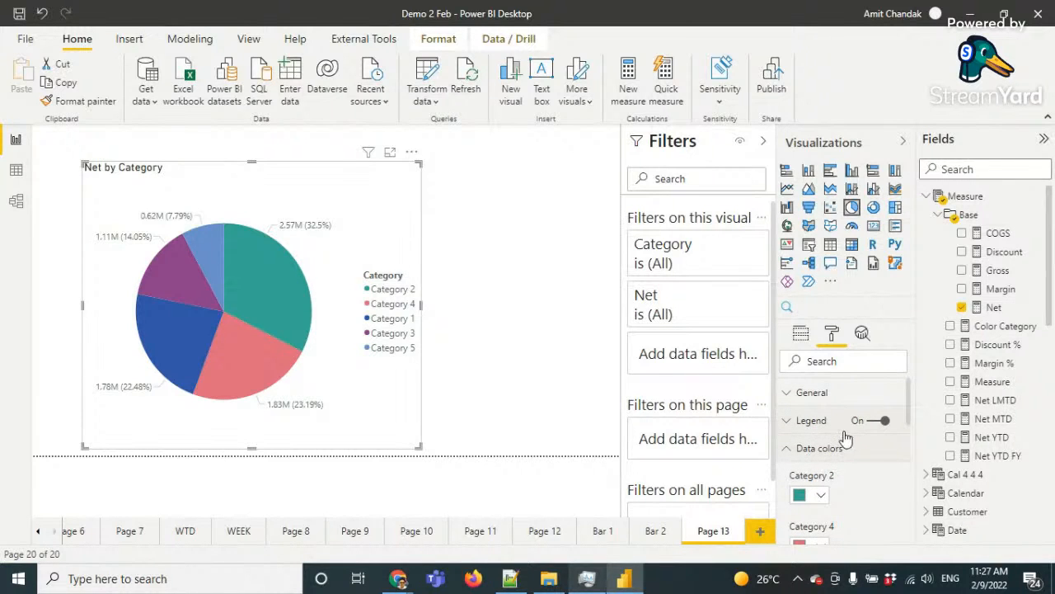
{"action": "left_click", "coordinate": [800, 338]}
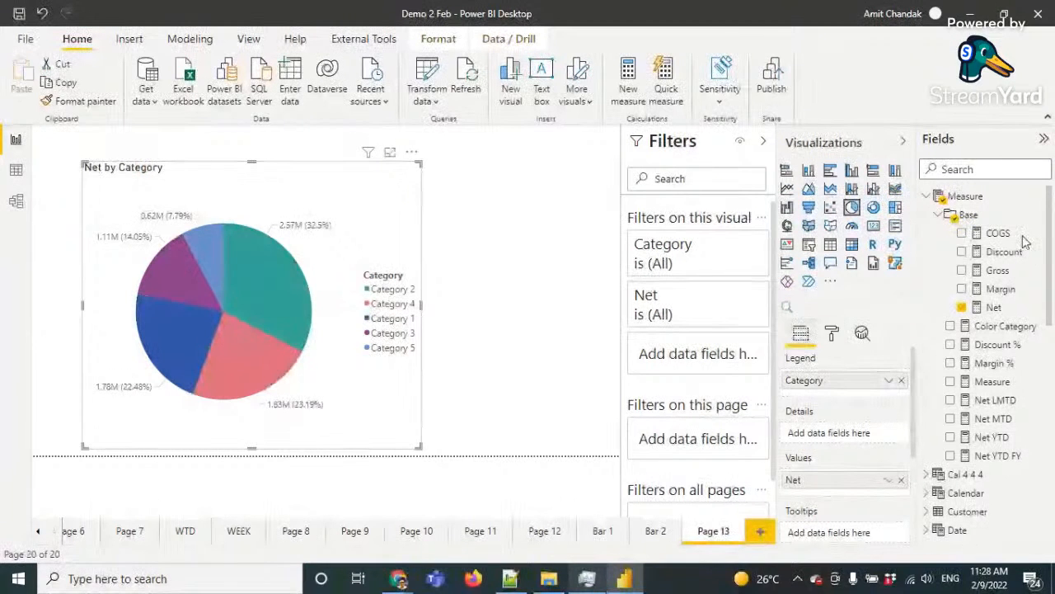
Set the pie chart's detail label style to All detail labels
{"action": "left_click", "coordinate": [832, 333]}
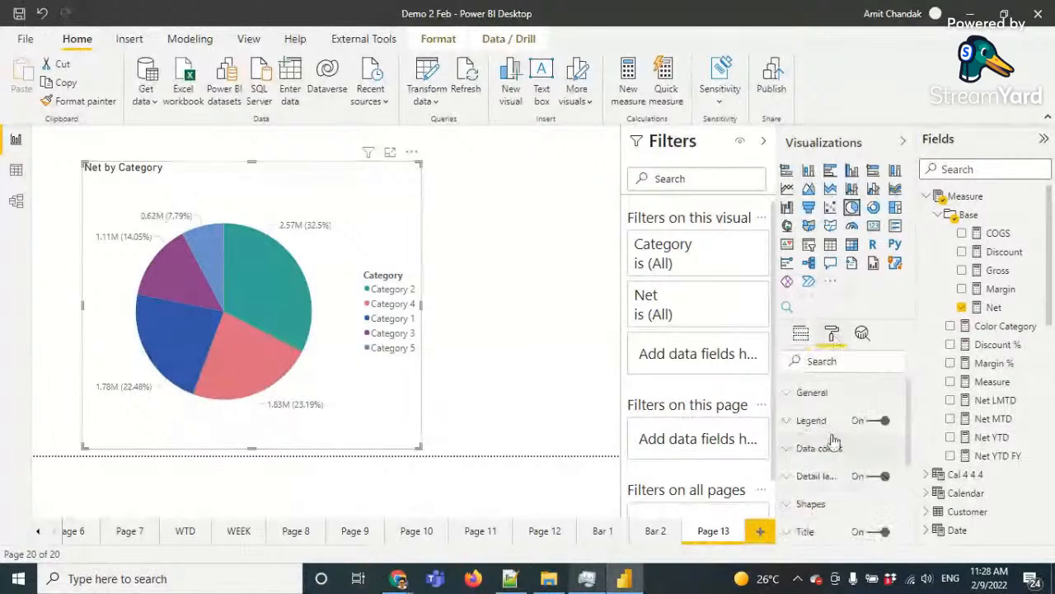
{"action": "left_click", "coordinate": [834, 477]}
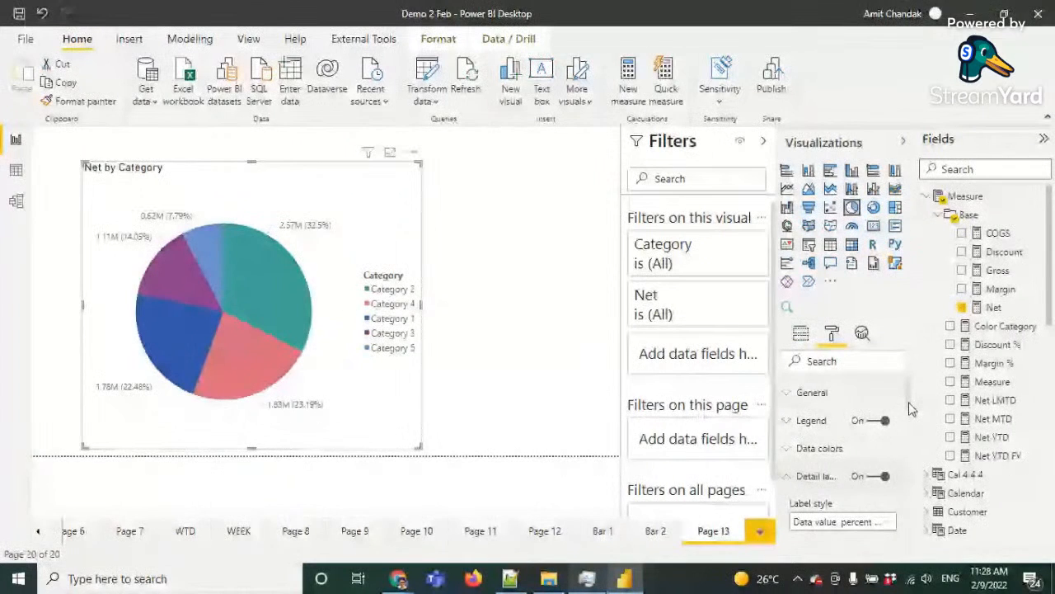
{"action": "scroll", "coordinate": [911, 410], "scroll_direction": "down", "scroll_amount": 3}
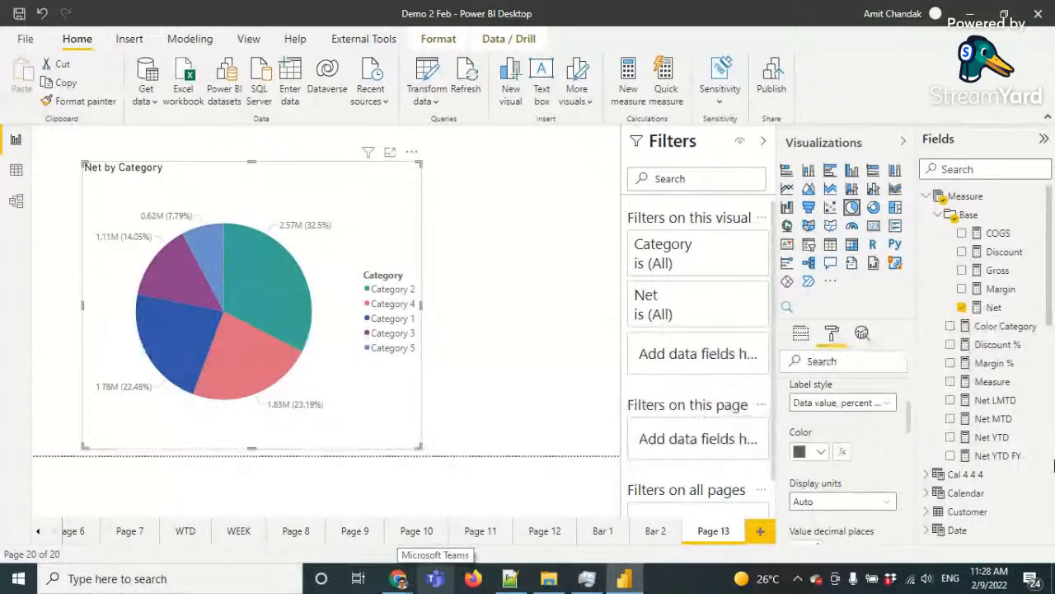
{"action": "left_click", "coordinate": [886, 406]}
{"action": "left_click", "coordinate": [825, 523]}
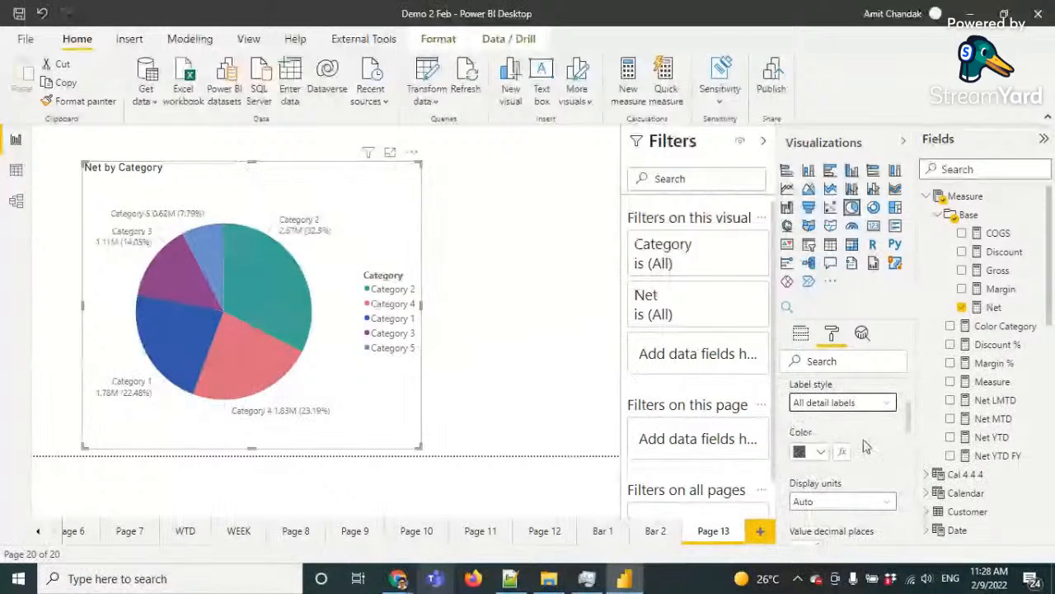
Try None as the detail labels' display units, then return the setting to Auto
{"action": "left_click", "coordinate": [825, 501]}
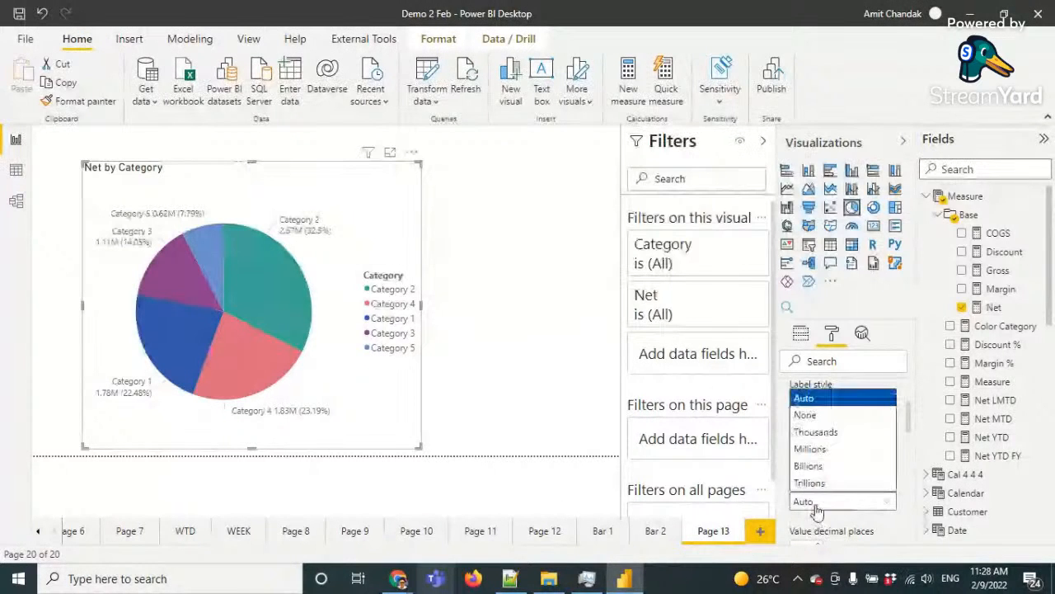
{"action": "left_click", "coordinate": [817, 417]}
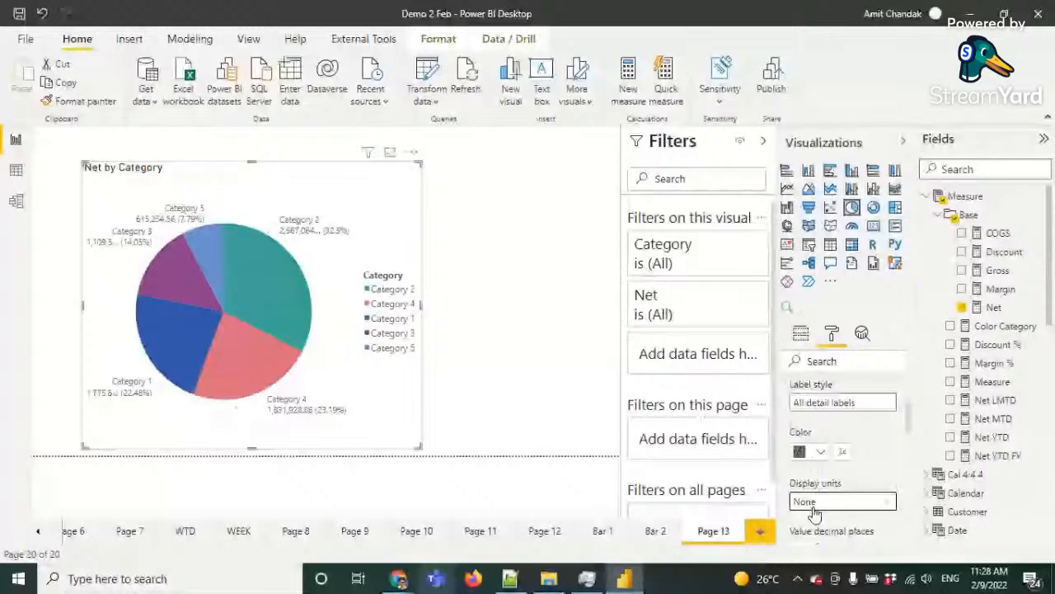
{"action": "left_click", "coordinate": [815, 505]}
{"action": "left_click", "coordinate": [813, 399]}
Try the detail label styles "Category, percent of total" and "Percent of total", then switch the style to Category
{"action": "left_click", "coordinate": [824, 402]}
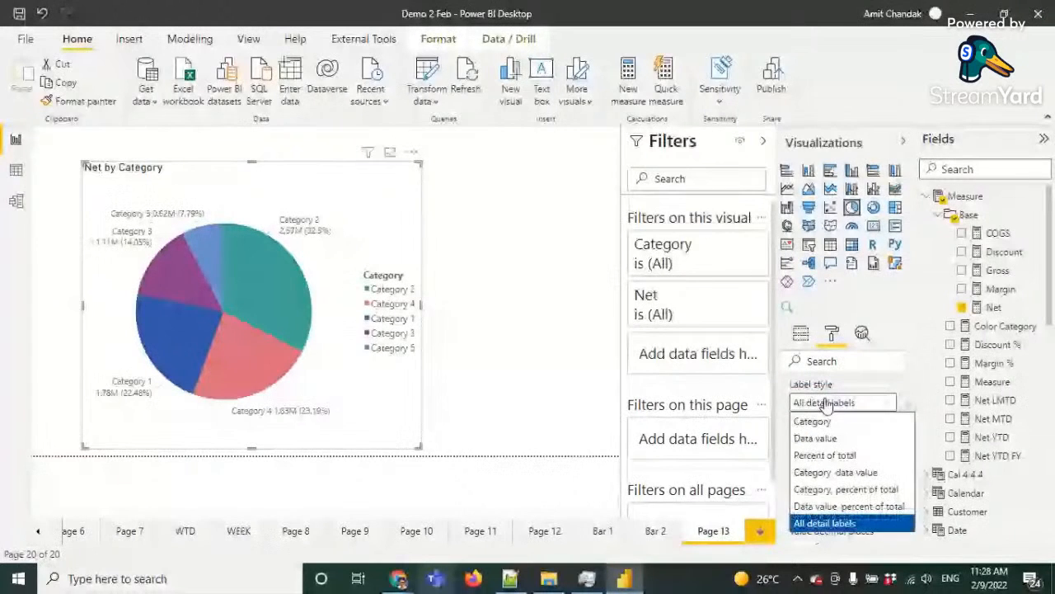
{"action": "left_click", "coordinate": [815, 492]}
{"action": "left_click", "coordinate": [823, 404]}
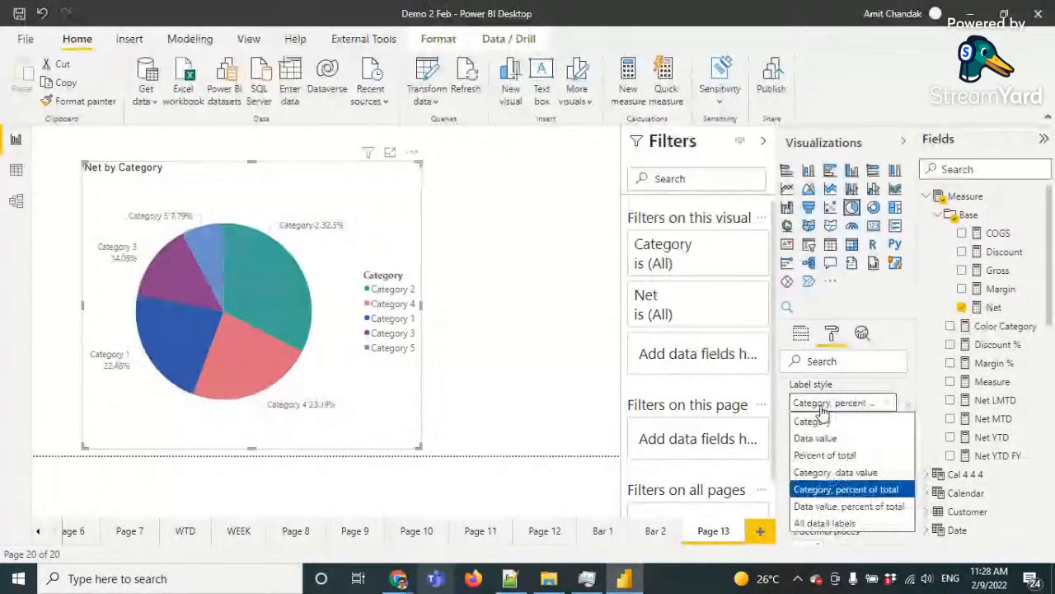
{"action": "left_click", "coordinate": [821, 455]}
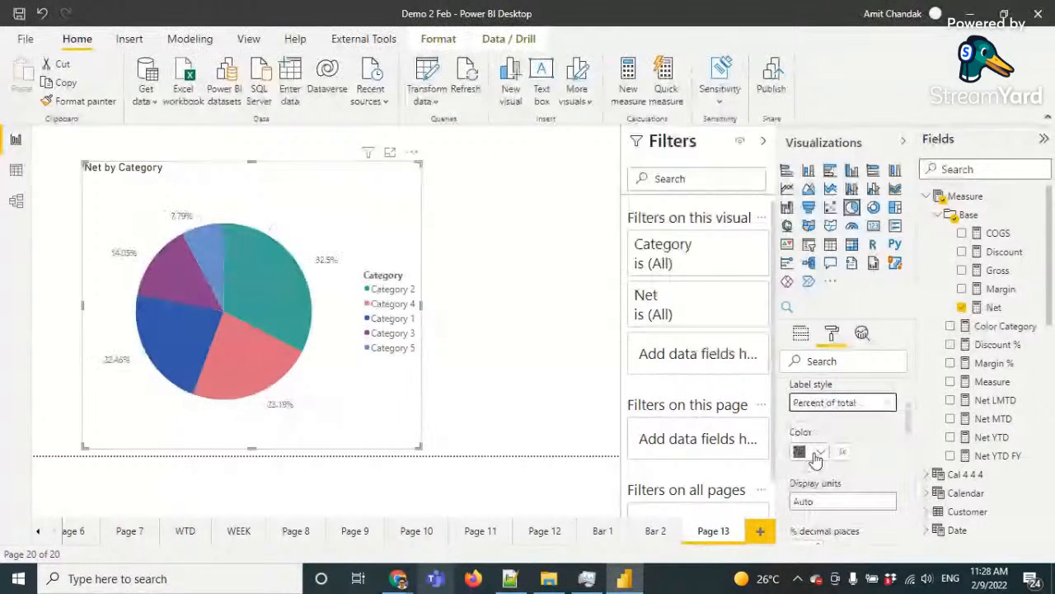
{"action": "left_click", "coordinate": [822, 401]}
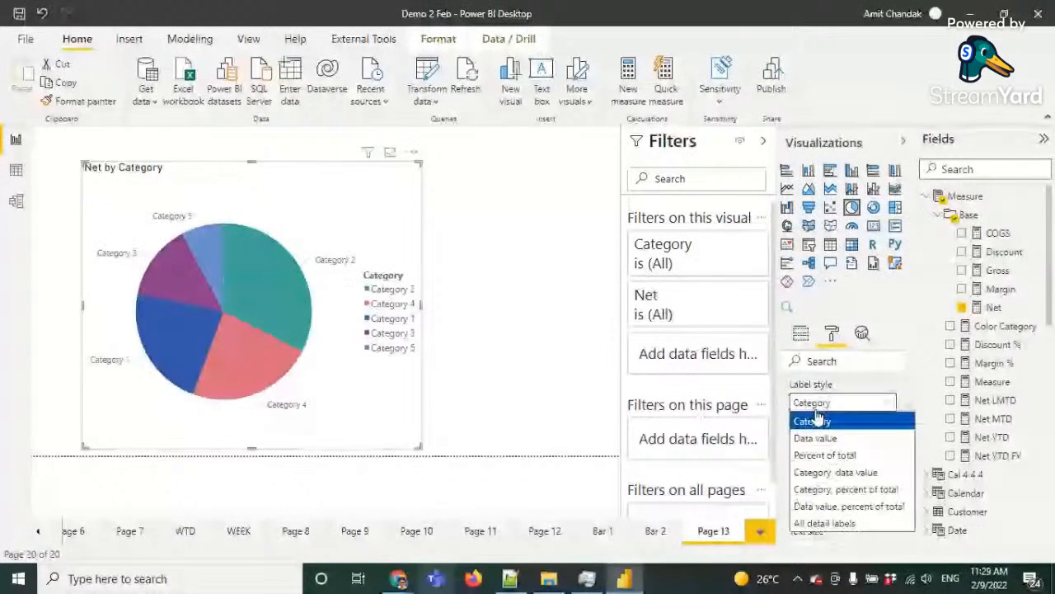
Show all detail labels on the Net by Category pie chart and set the percentages to 2 decimal places
{"action": "left_click", "coordinate": [814, 525]}
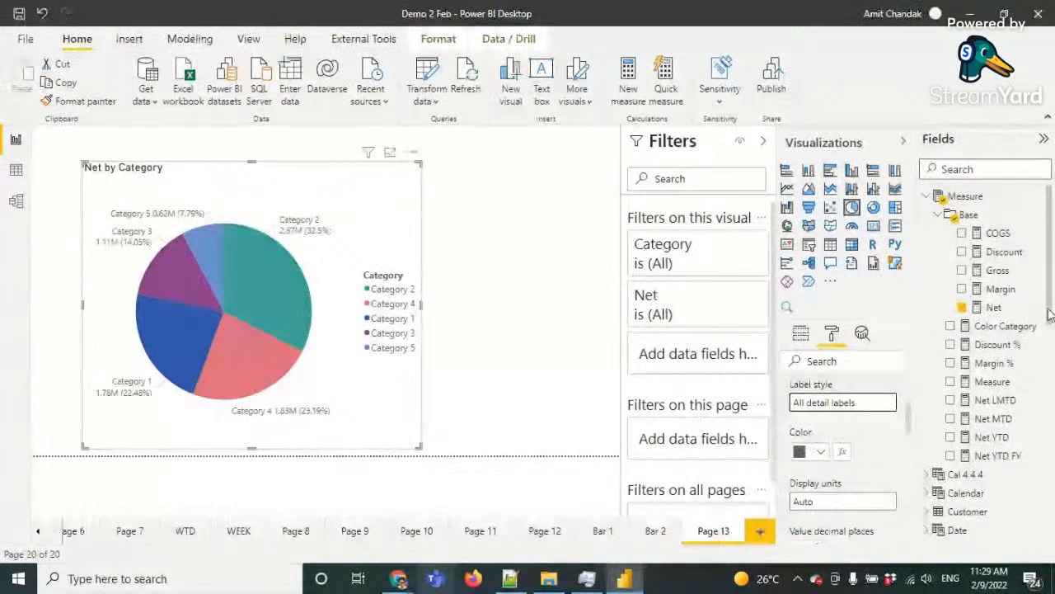
{"action": "scroll", "coordinate": [1047, 313], "scroll_direction": "down", "scroll_amount": 3}
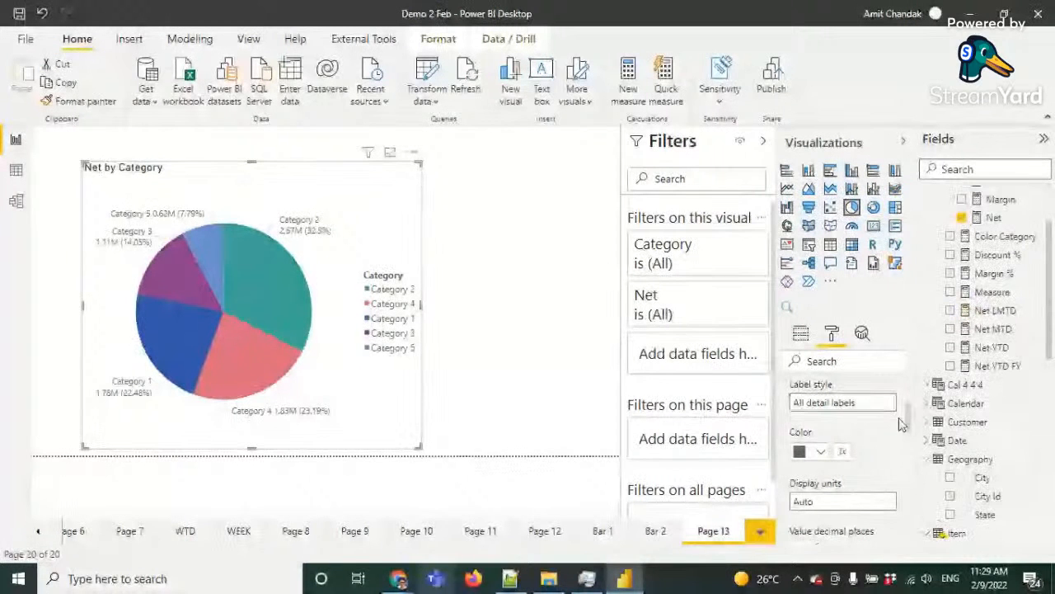
{"action": "left_click_drag", "start_coordinate": [901, 423], "coordinate": [914, 448]}
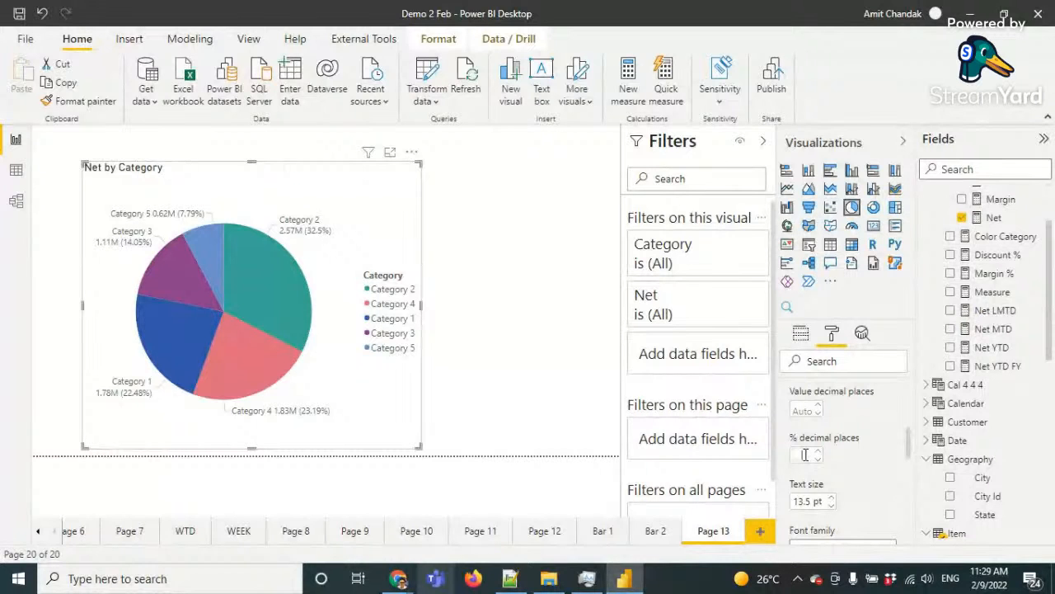
{"action": "type", "text": "2"}
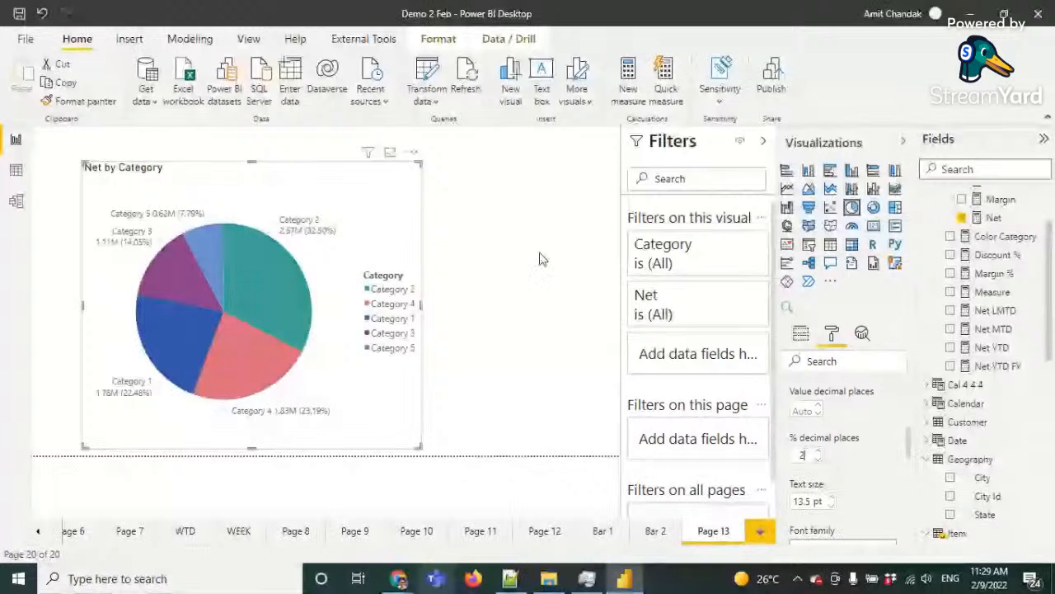
Set the detail labels' value decimal places to 1 and collapse the label settings
{"action": "left_click", "coordinate": [807, 408]}
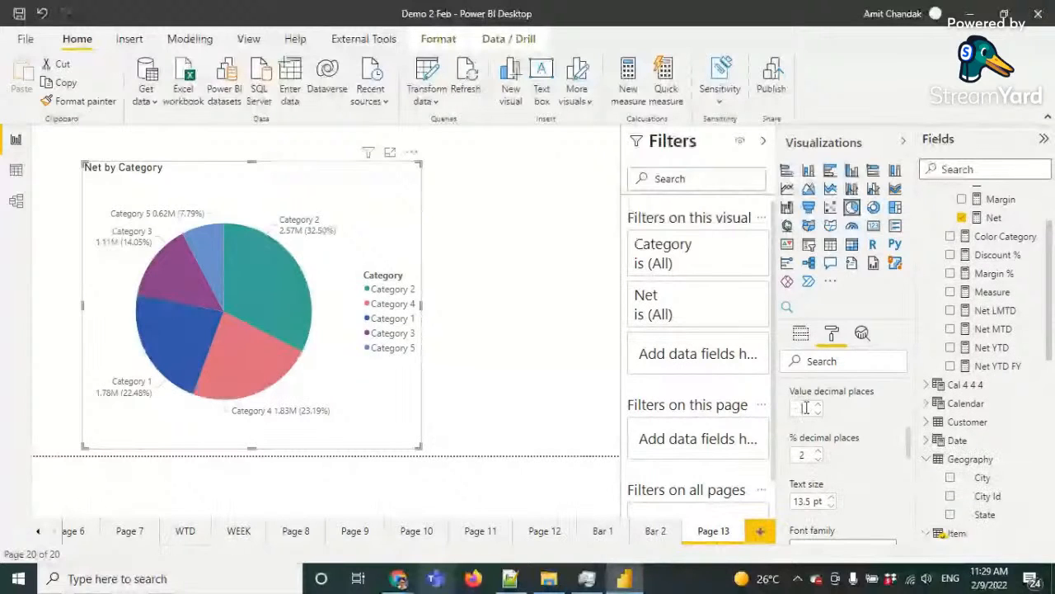
{"action": "type", "text": "1"}
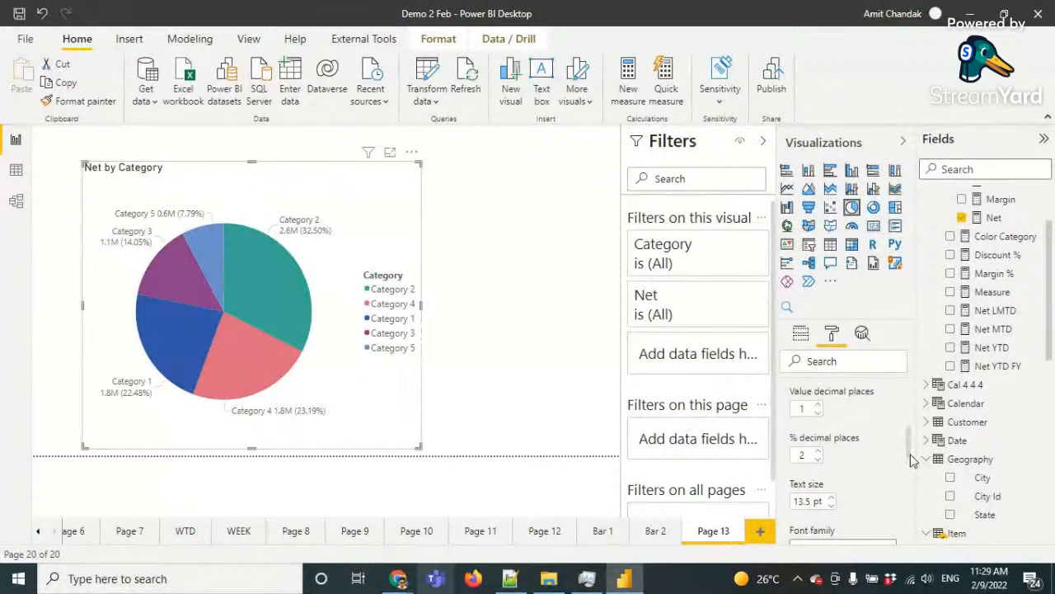
{"action": "left_click_drag", "start_coordinate": [912, 460], "coordinate": [913, 501]}
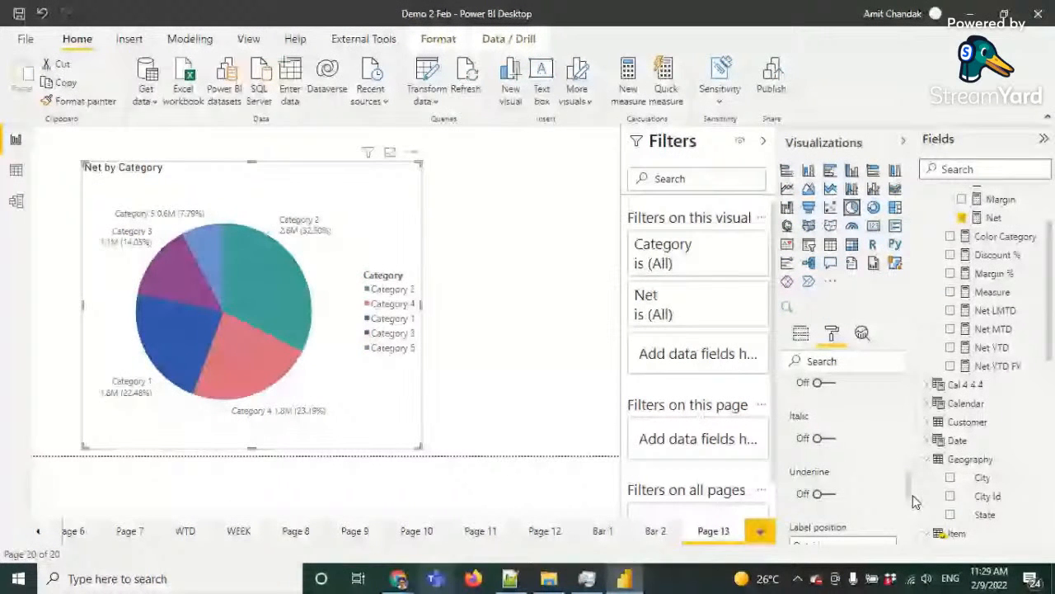
{"action": "left_click_drag", "start_coordinate": [913, 502], "coordinate": [912, 406]}
{"action": "left_click", "coordinate": [788, 478]}
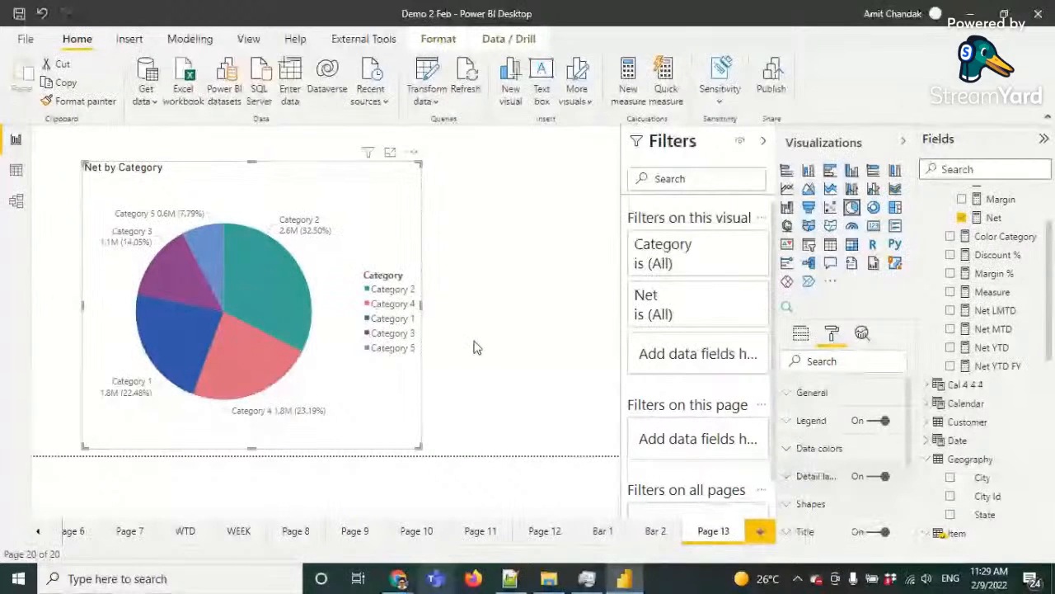
Try splitting the pie slices by Brand as details, and remove that field from the chart again
{"action": "left_click", "coordinate": [800, 333]}
{"action": "scroll", "coordinate": [1051, 375], "scroll_direction": "down", "scroll_amount": 2}
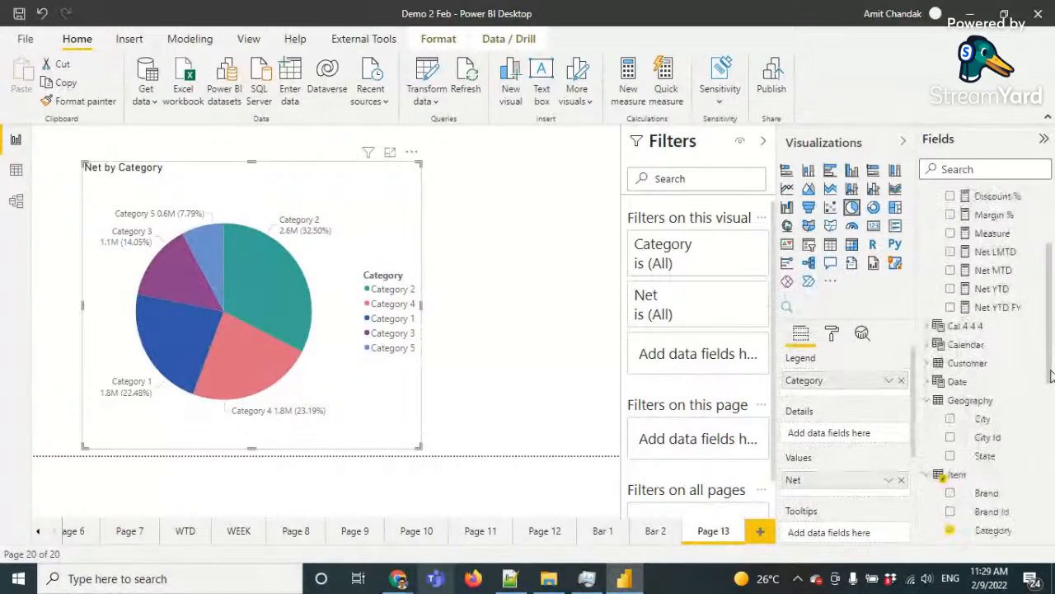
{"action": "scroll", "coordinate": [1051, 375], "scroll_direction": "down", "scroll_amount": 5}
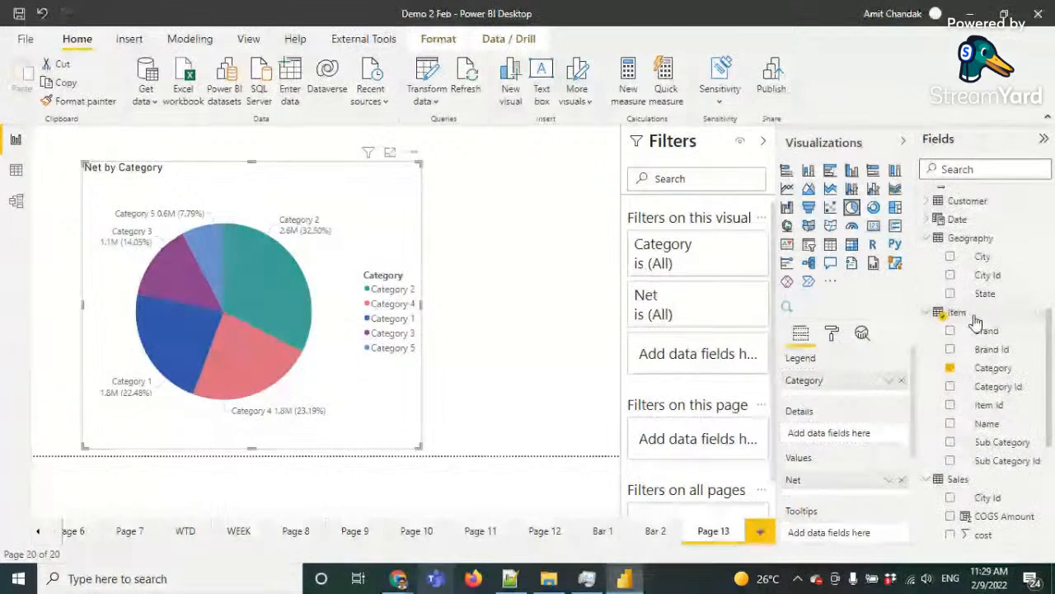
{"action": "left_click_drag", "start_coordinate": [982, 330], "coordinate": [850, 429]}
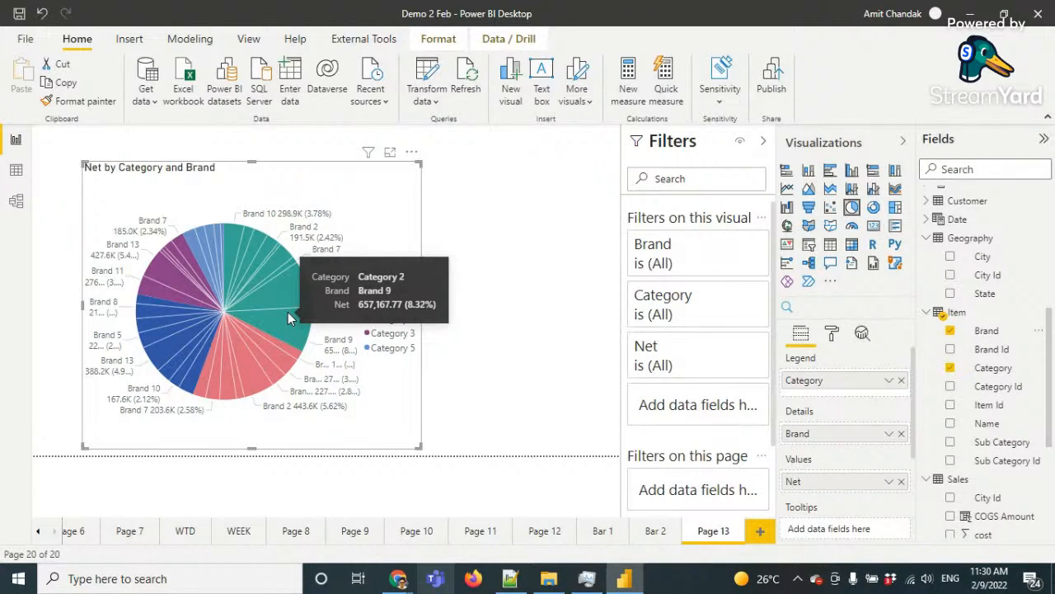
{"action": "left_click", "coordinate": [902, 434]}
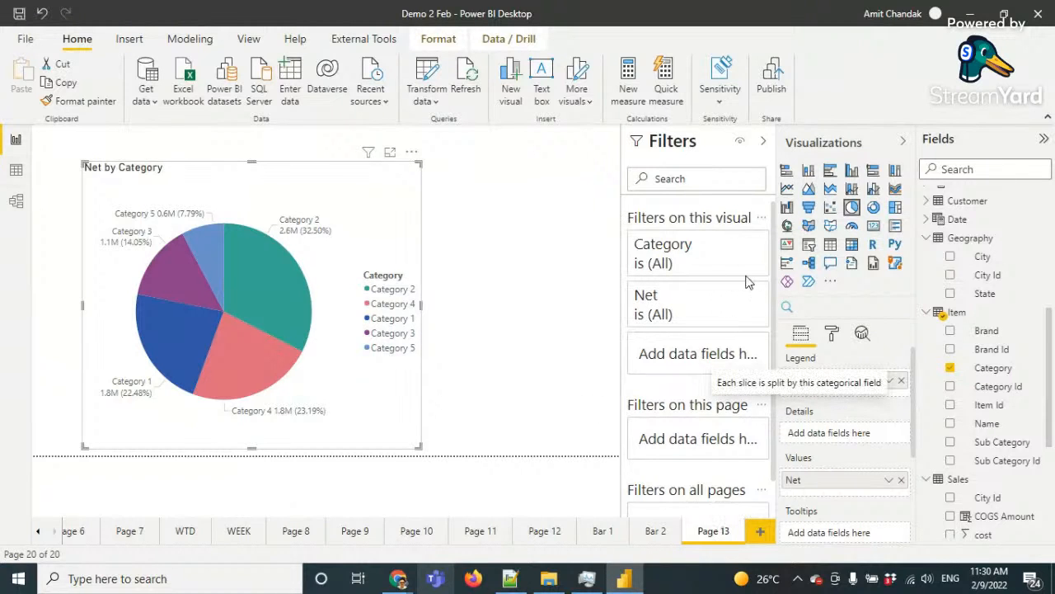
Change the pie chart to a clustered column chart and color its columns by field value using the Color Category measure
{"action": "left_click", "coordinate": [854, 171]}
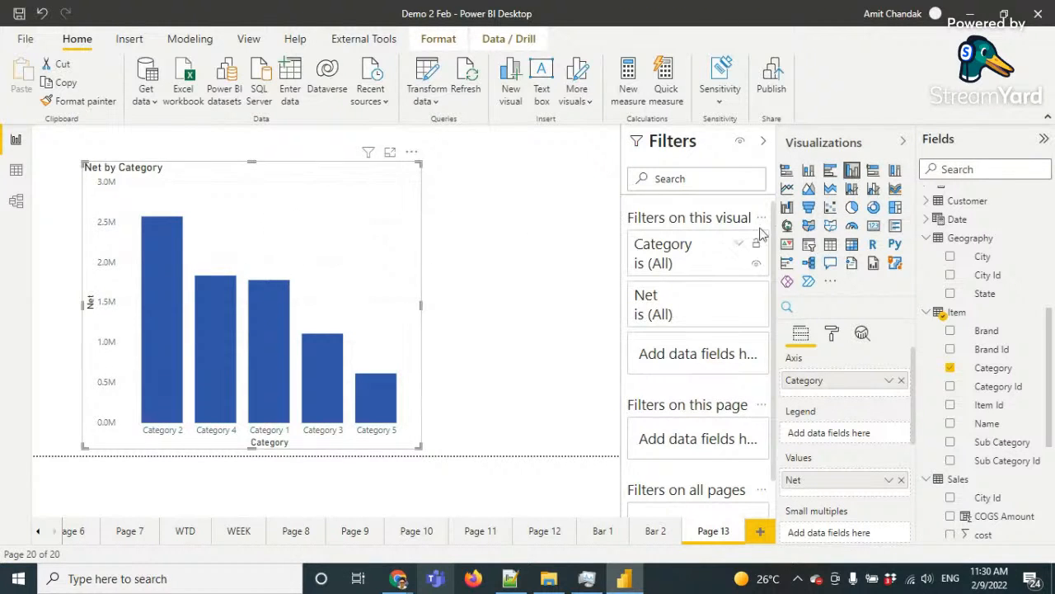
{"action": "left_click", "coordinate": [833, 334]}
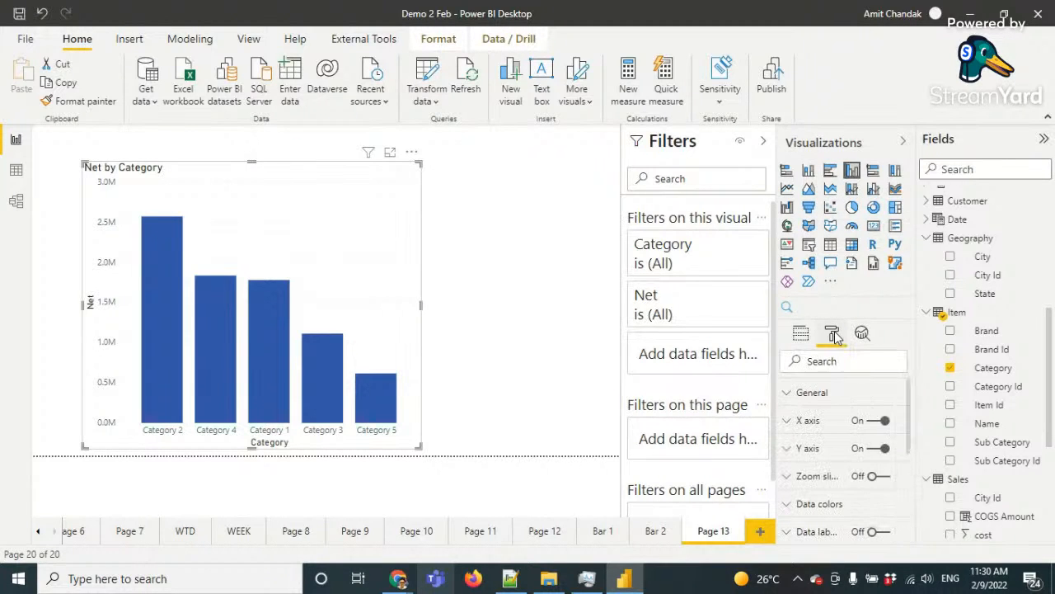
{"action": "left_click", "coordinate": [820, 479]}
{"action": "scroll", "coordinate": [827, 462], "scroll_direction": "down", "scroll_amount": 1}
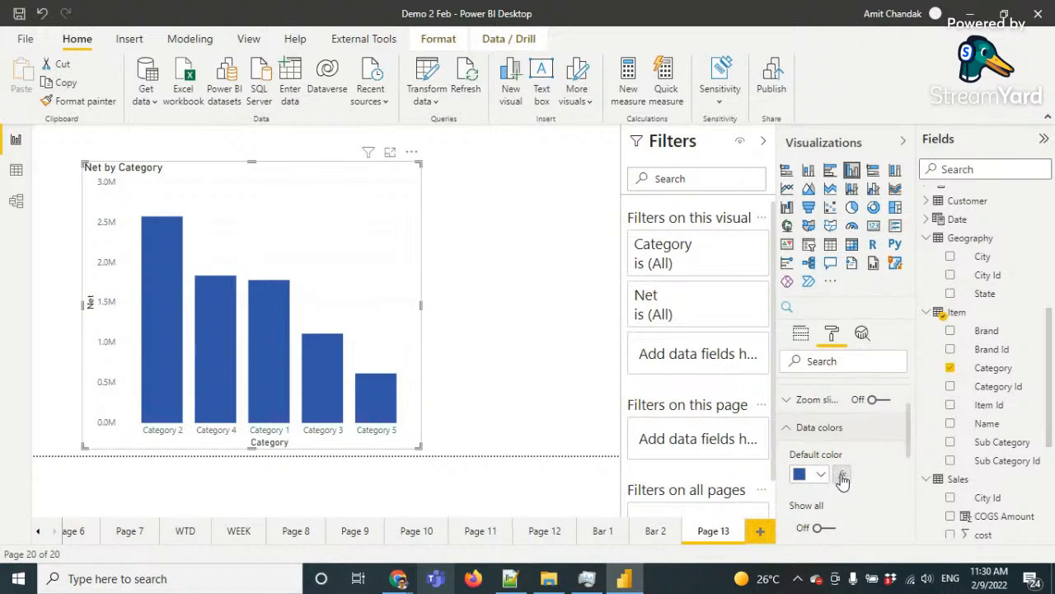
{"action": "left_click", "coordinate": [842, 476]}
{"action": "left_click", "coordinate": [251, 112]}
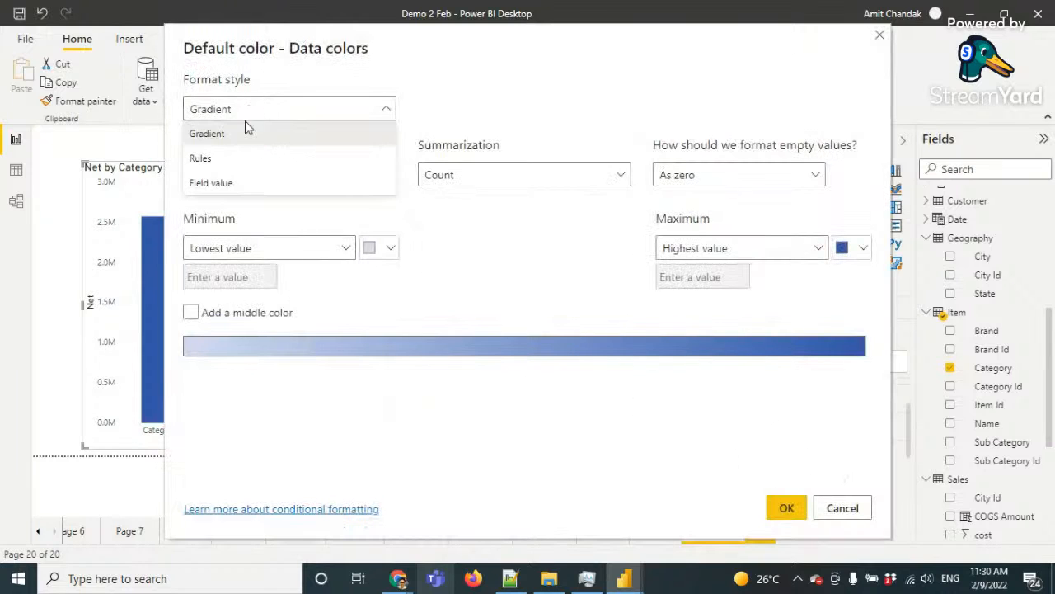
{"action": "left_click", "coordinate": [220, 183]}
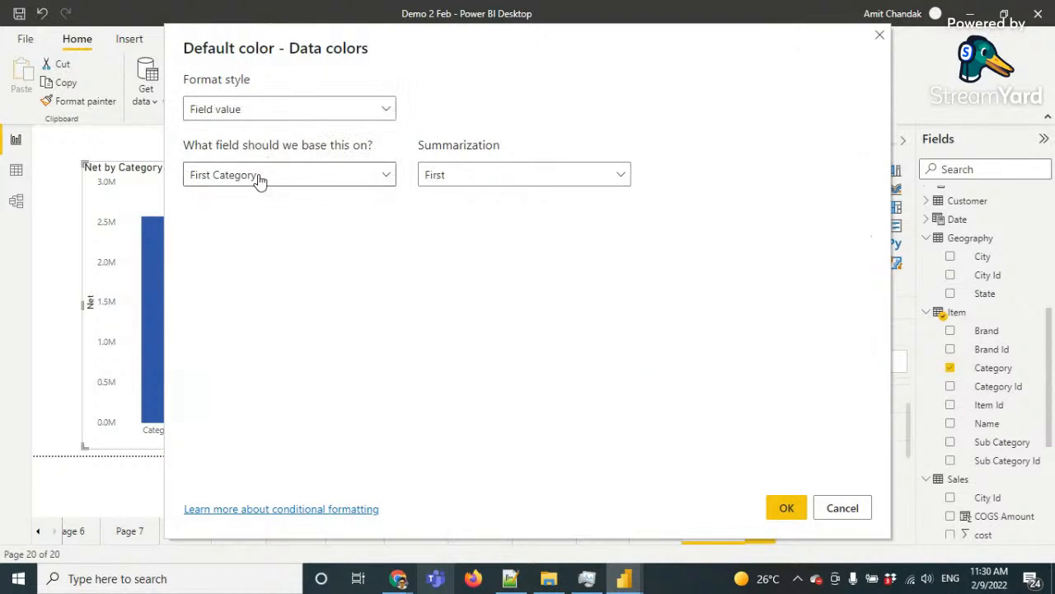
{"action": "left_click", "coordinate": [259, 177]}
{"action": "type", "text": "colo"}
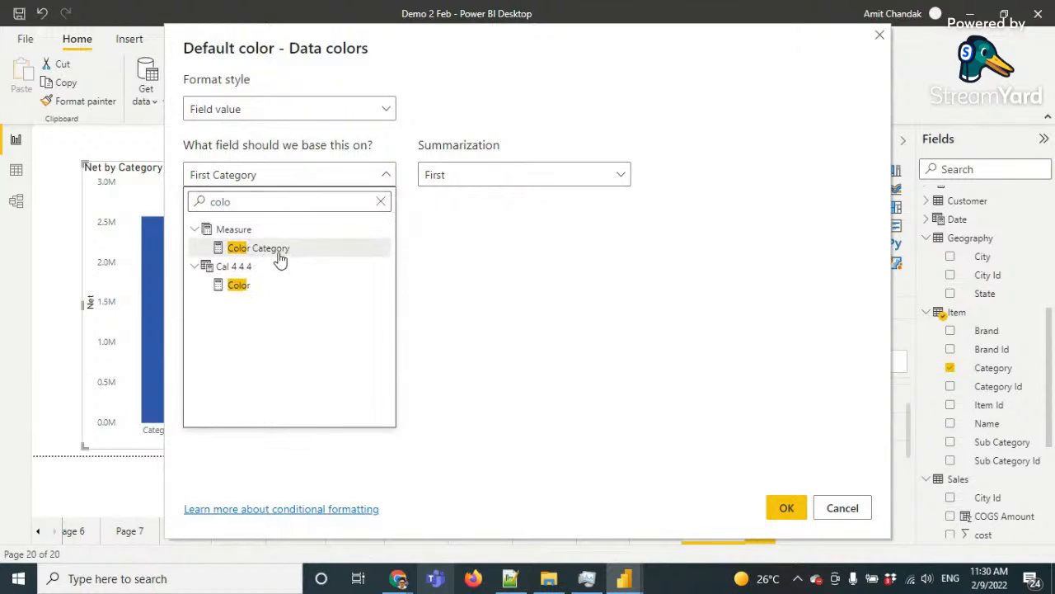
{"action": "left_click", "coordinate": [279, 250]}
{"action": "left_click", "coordinate": [788, 509]}
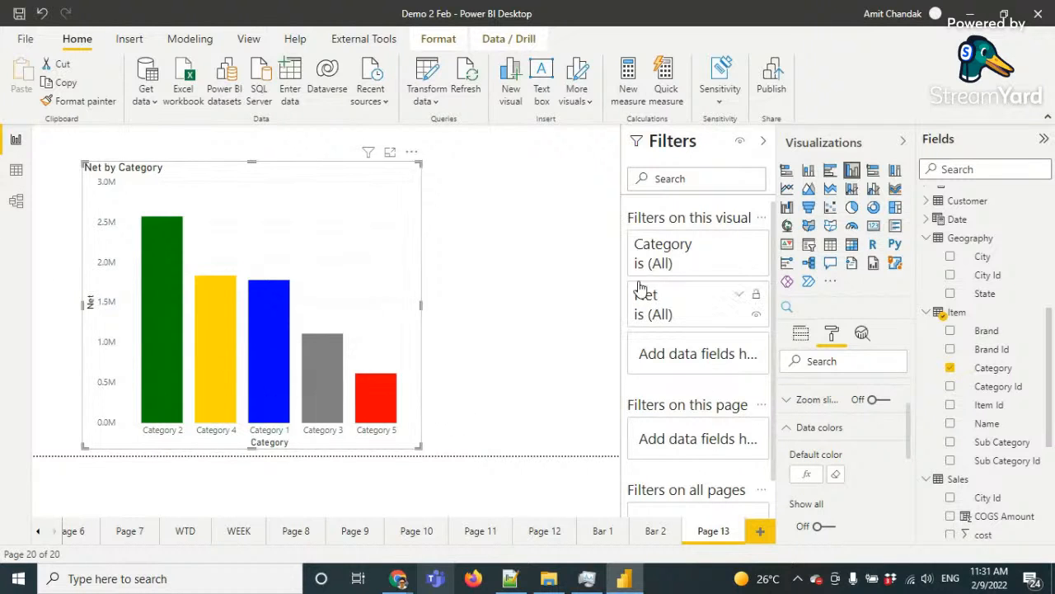
Widen the column chart slightly and change it back to a pie chart
{"action": "left_click_drag", "start_coordinate": [421, 305], "coordinate": [426, 305]}
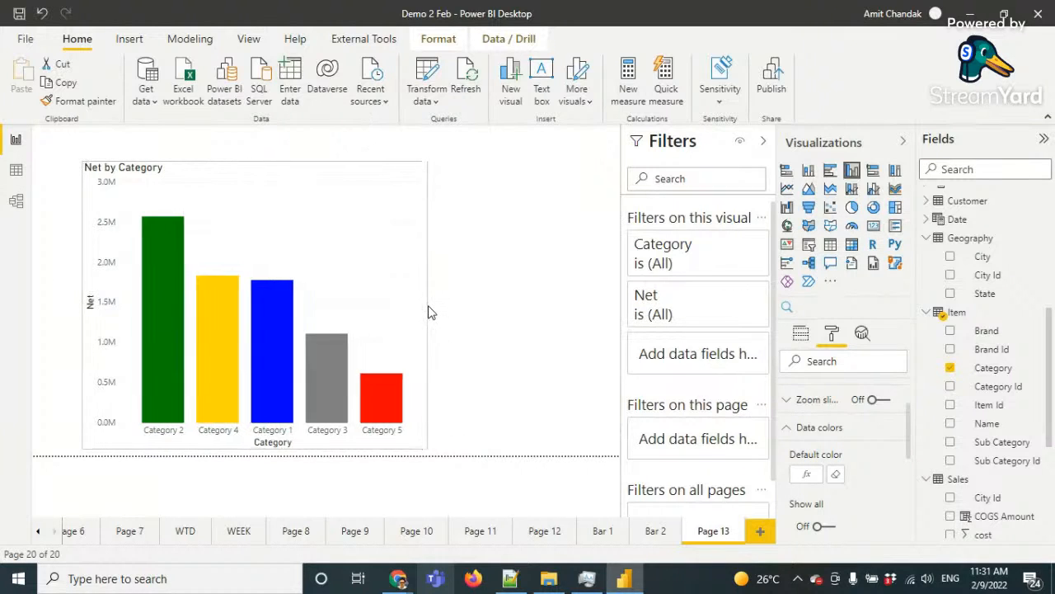
{"action": "left_click", "coordinate": [853, 210]}
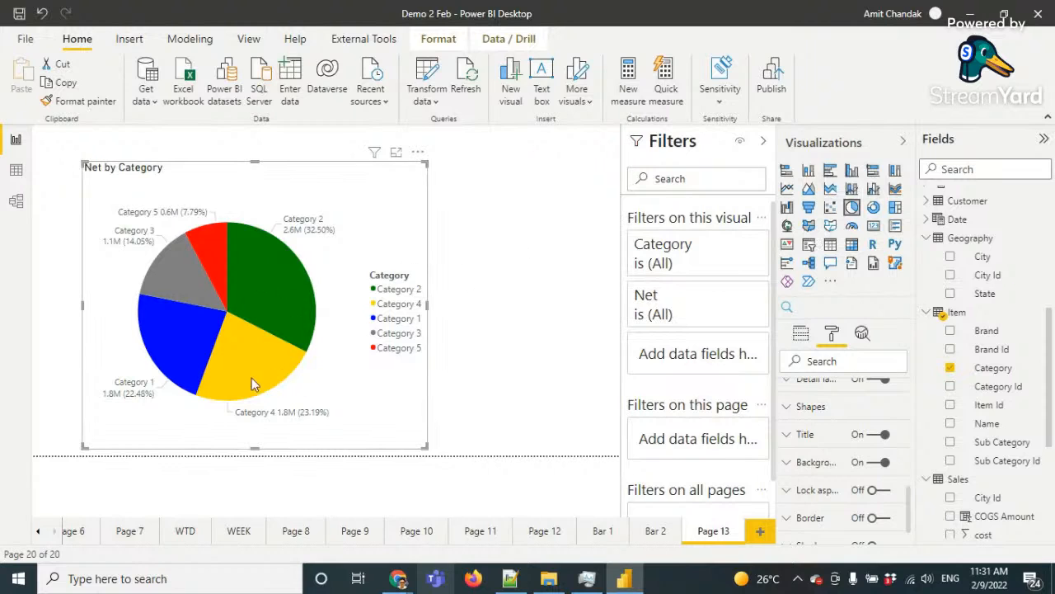
{"action": "mouse_move", "coordinate": [280, 262]}
Add a new report page and insert a line chart enlarged to nearly the full page width
{"action": "left_click", "coordinate": [763, 533]}
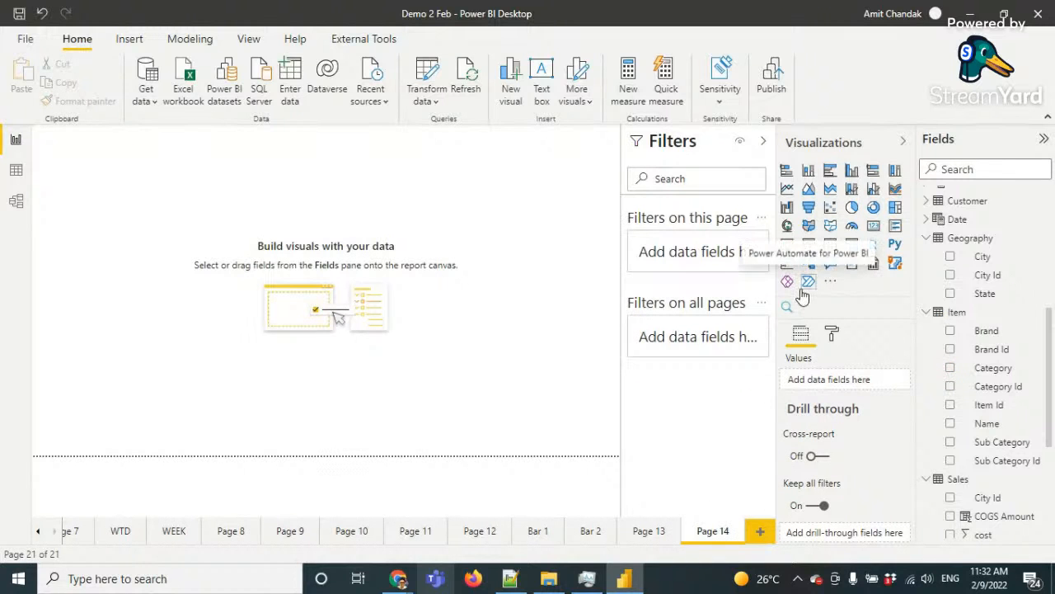
{"action": "left_click", "coordinate": [788, 190]}
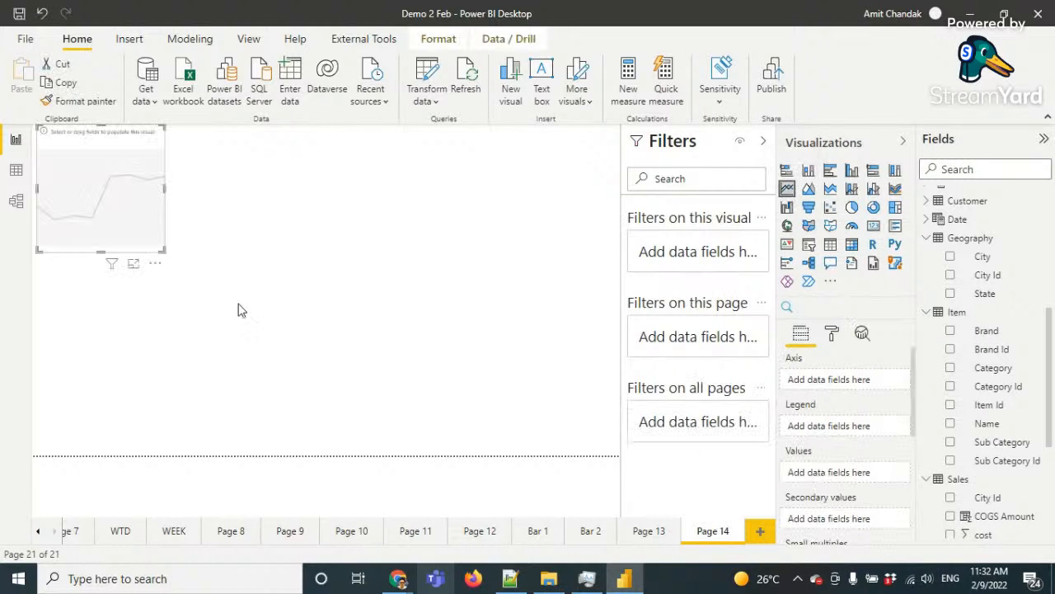
{"action": "left_click_drag", "start_coordinate": [161, 257], "coordinate": [584, 460]}
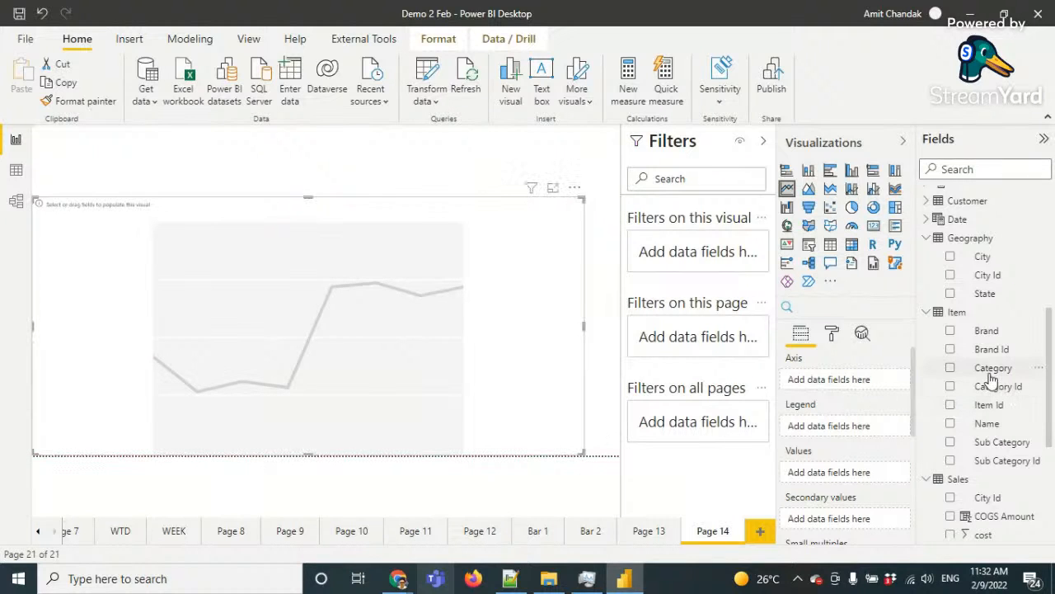
Plot Net over time in the line chart, with Date from the Date table as axis and the Net measure as values
{"action": "scroll", "coordinate": [992, 380], "scroll_direction": "down", "scroll_amount": 5}
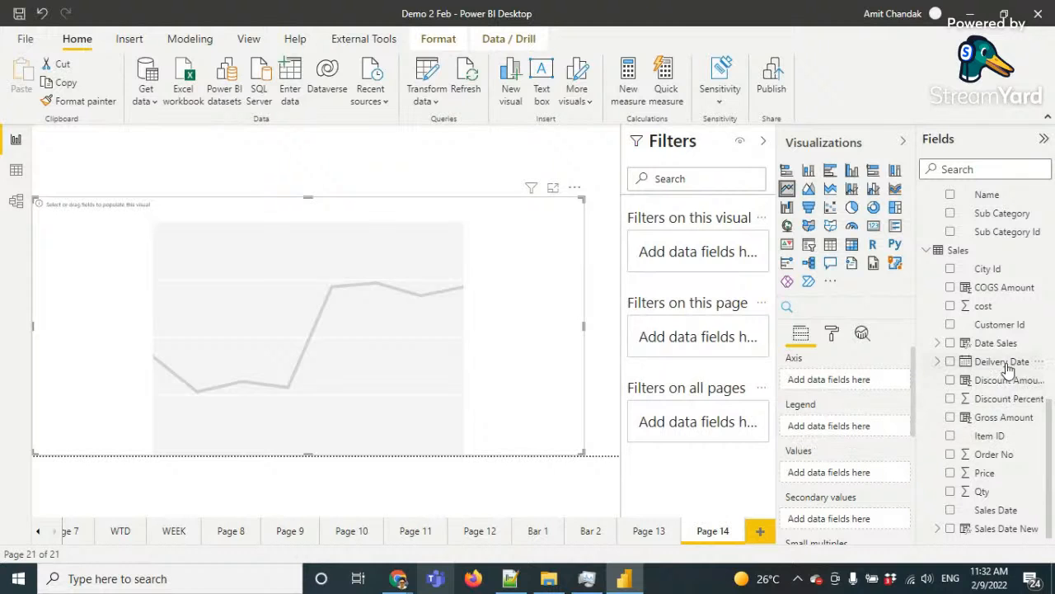
{"action": "scroll", "coordinate": [1005, 347], "scroll_direction": "up", "scroll_amount": 4}
{"action": "scroll", "coordinate": [1001, 342], "scroll_direction": "up", "scroll_amount": 5}
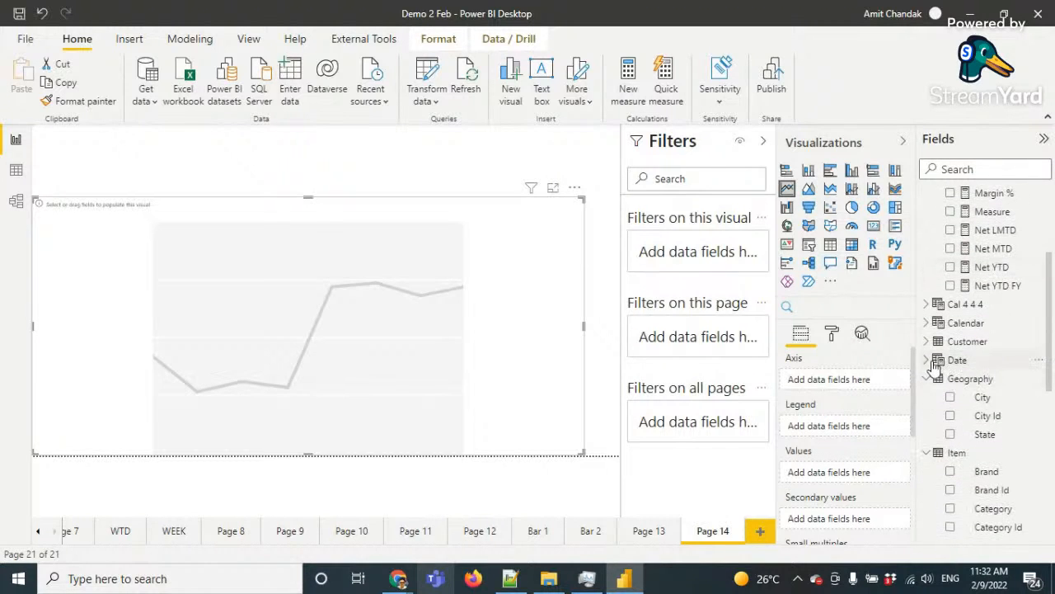
{"action": "left_click", "coordinate": [941, 363]}
{"action": "left_click_drag", "start_coordinate": [957, 379], "coordinate": [839, 384]}
{"action": "scroll", "coordinate": [985, 369], "scroll_direction": "down", "scroll_amount": 4}
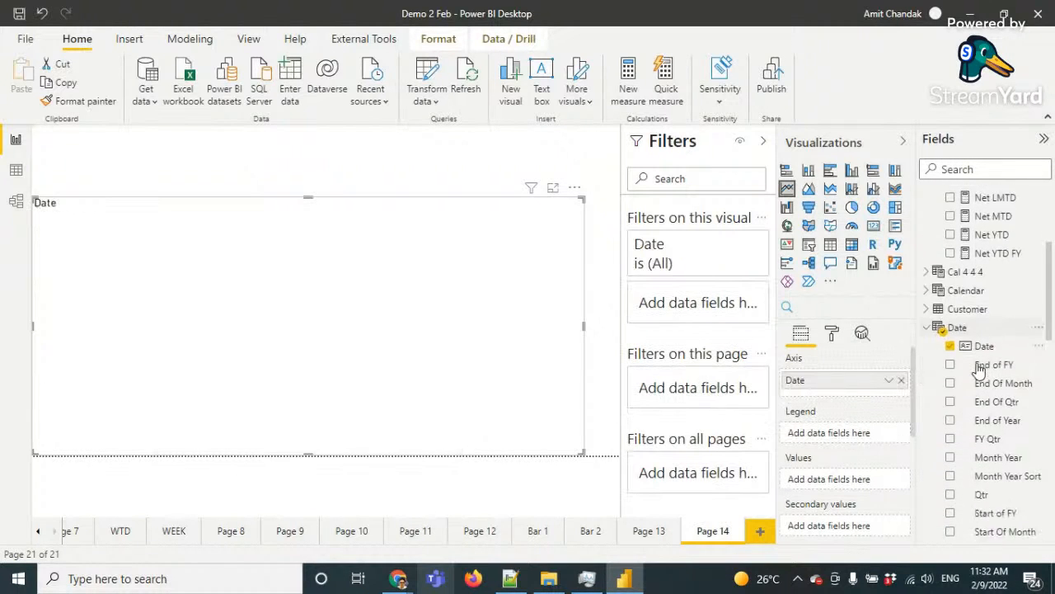
{"action": "scroll", "coordinate": [986, 369], "scroll_direction": "up", "scroll_amount": 6}
{"action": "scroll", "coordinate": [985, 369], "scroll_direction": "up", "scroll_amount": 2}
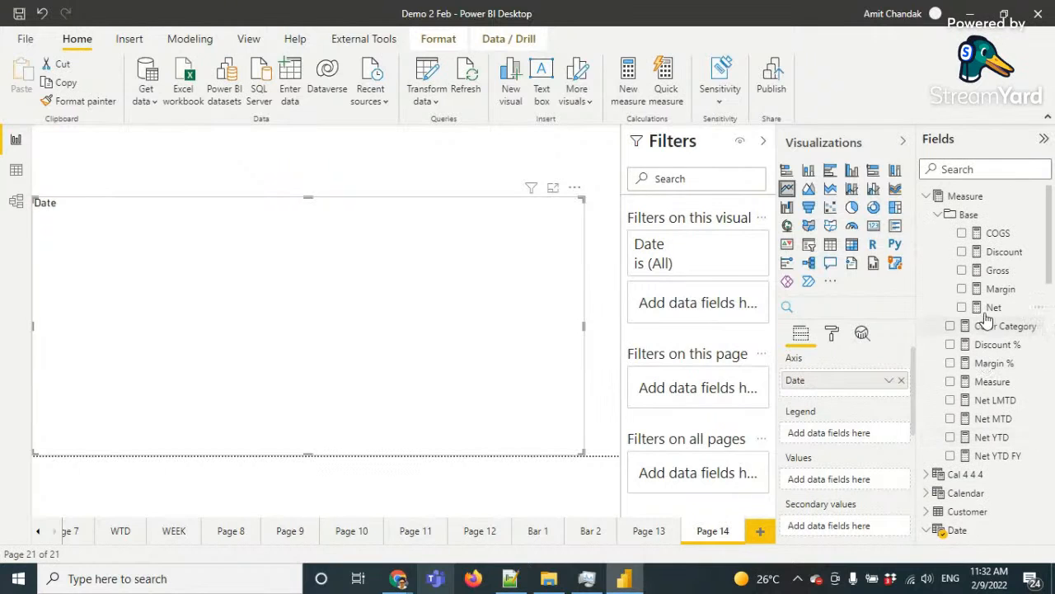
{"action": "left_click_drag", "start_coordinate": [989, 308], "coordinate": [849, 480]}
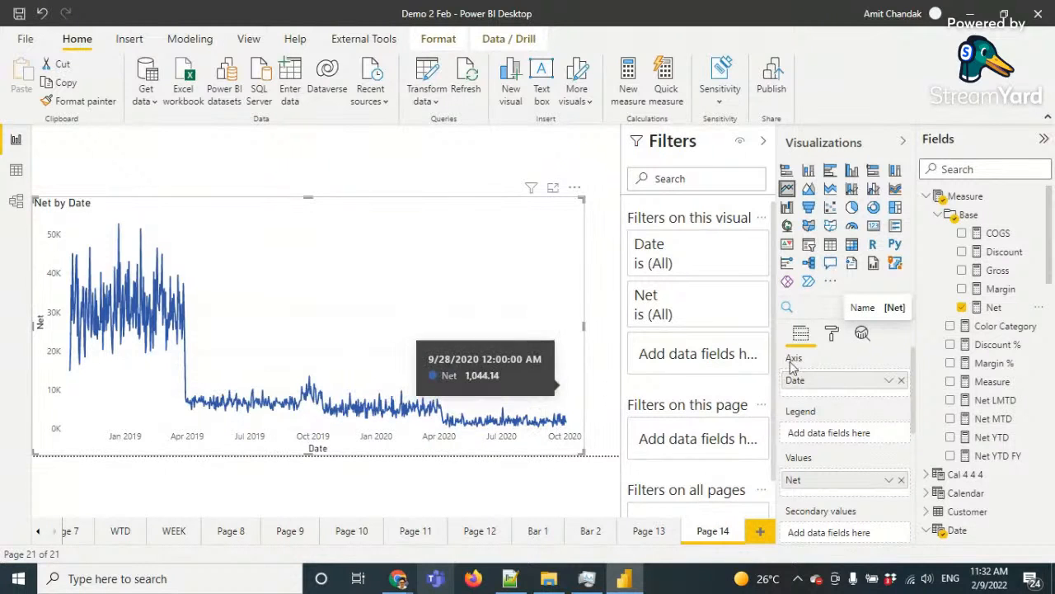
Look through the line chart's Y axis formatting options and set its X axis type to Categorical
{"action": "left_click", "coordinate": [832, 334]}
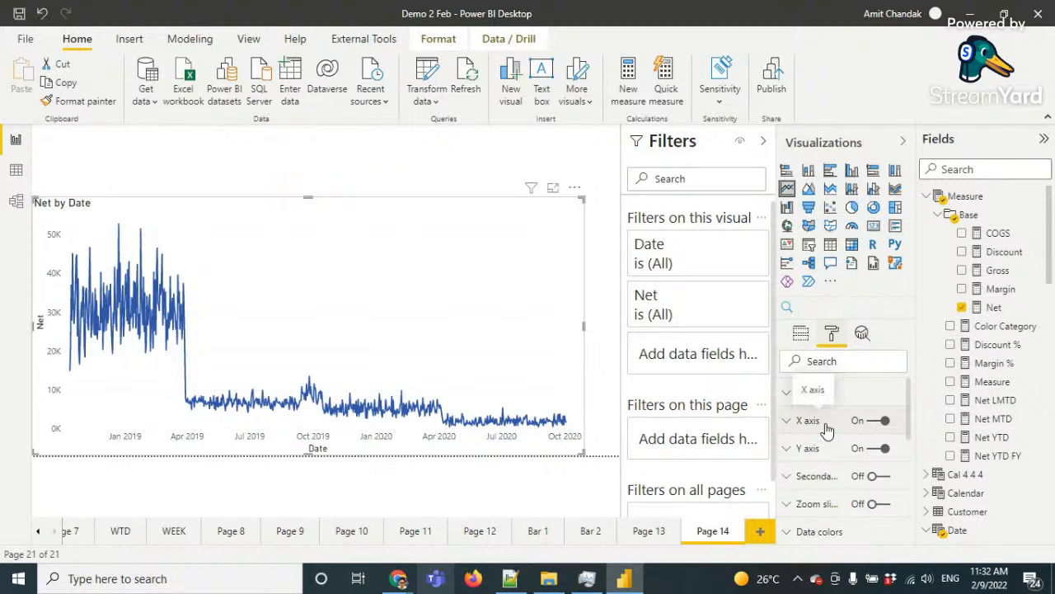
{"action": "left_click", "coordinate": [825, 447]}
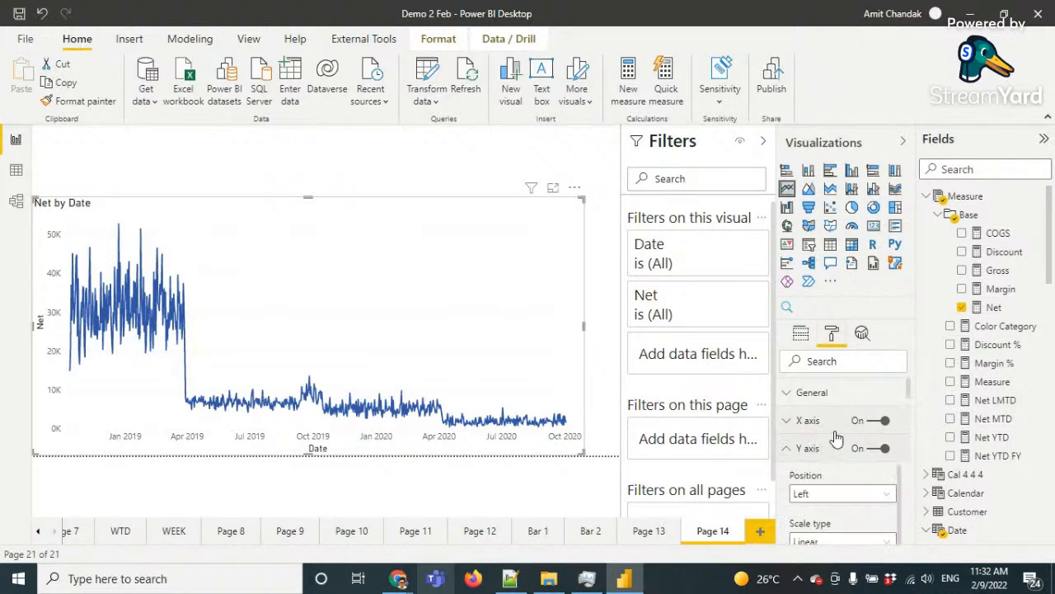
{"action": "scroll", "coordinate": [837, 437], "scroll_direction": "down", "scroll_amount": 3}
{"action": "scroll", "coordinate": [838, 437], "scroll_direction": "down", "scroll_amount": 3}
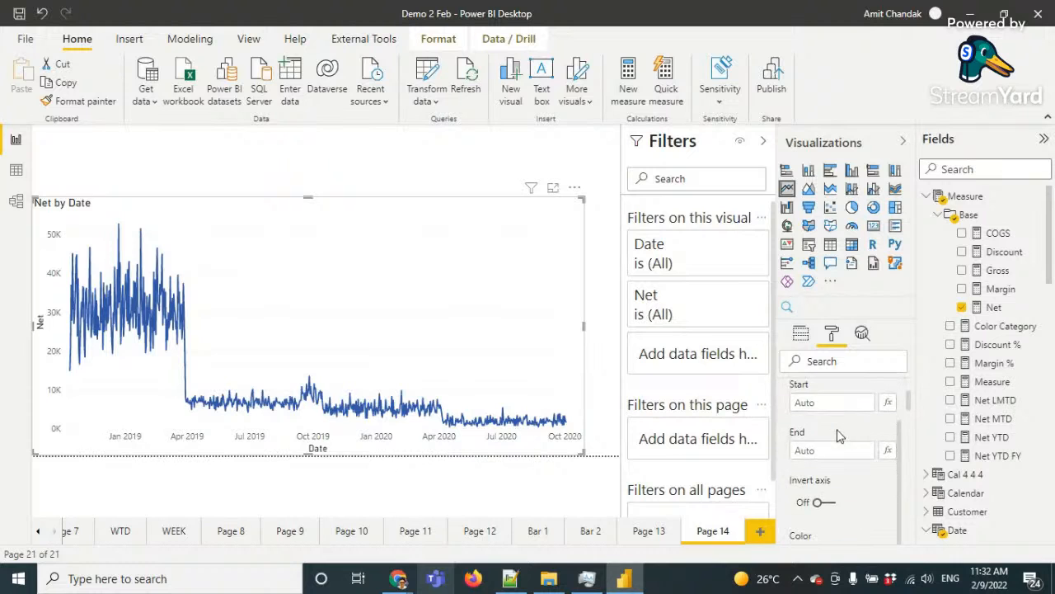
{"action": "scroll", "coordinate": [838, 434], "scroll_direction": "down", "scroll_amount": 6}
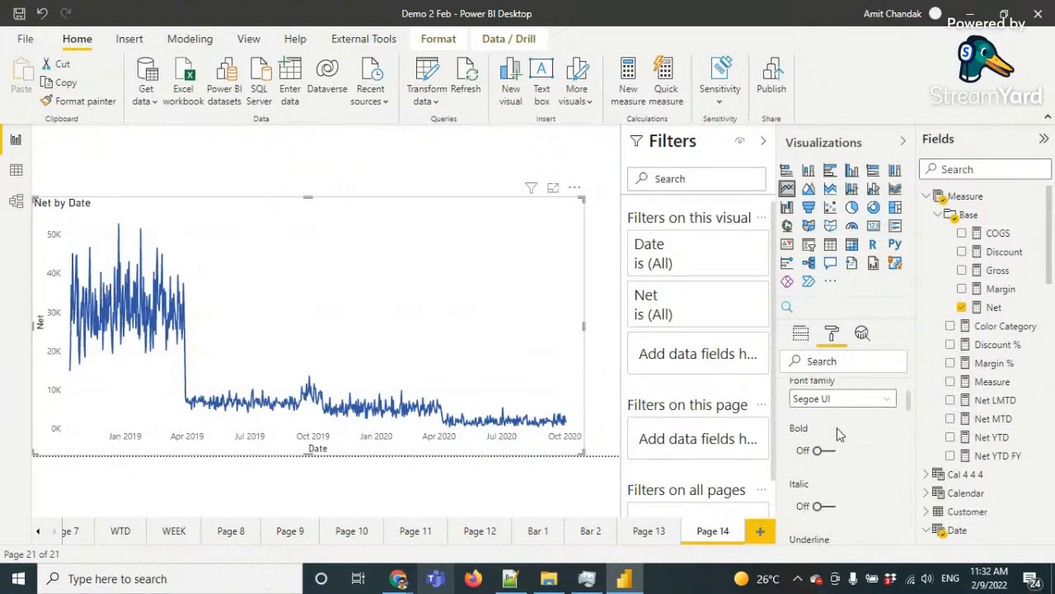
{"action": "scroll", "coordinate": [820, 395], "scroll_direction": "up", "scroll_amount": 12}
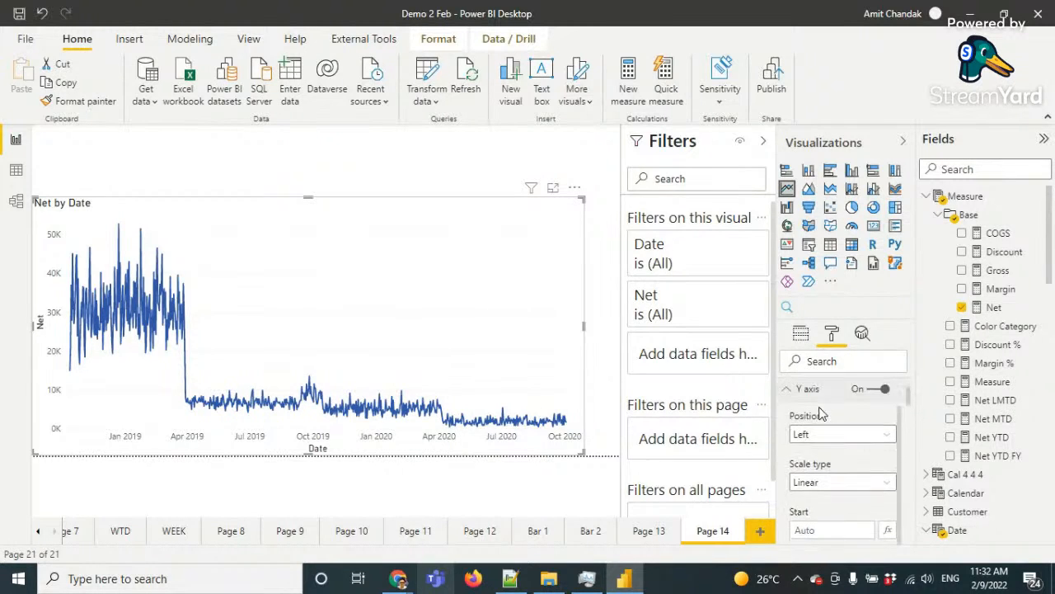
{"action": "left_click", "coordinate": [818, 422]}
{"action": "scroll", "coordinate": [831, 416], "scroll_direction": "down", "scroll_amount": 1}
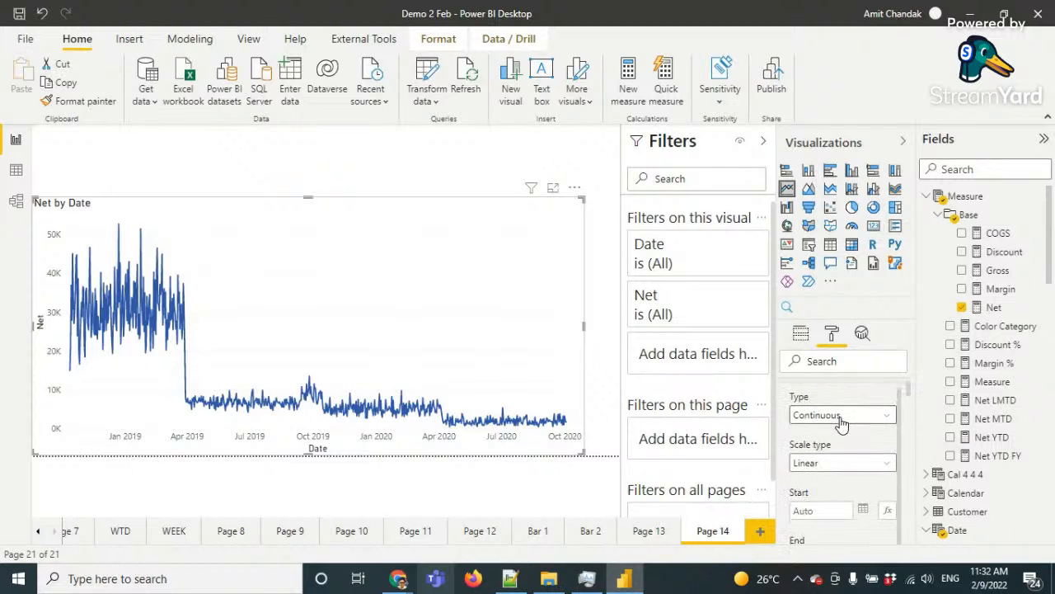
{"action": "left_click", "coordinate": [837, 416]}
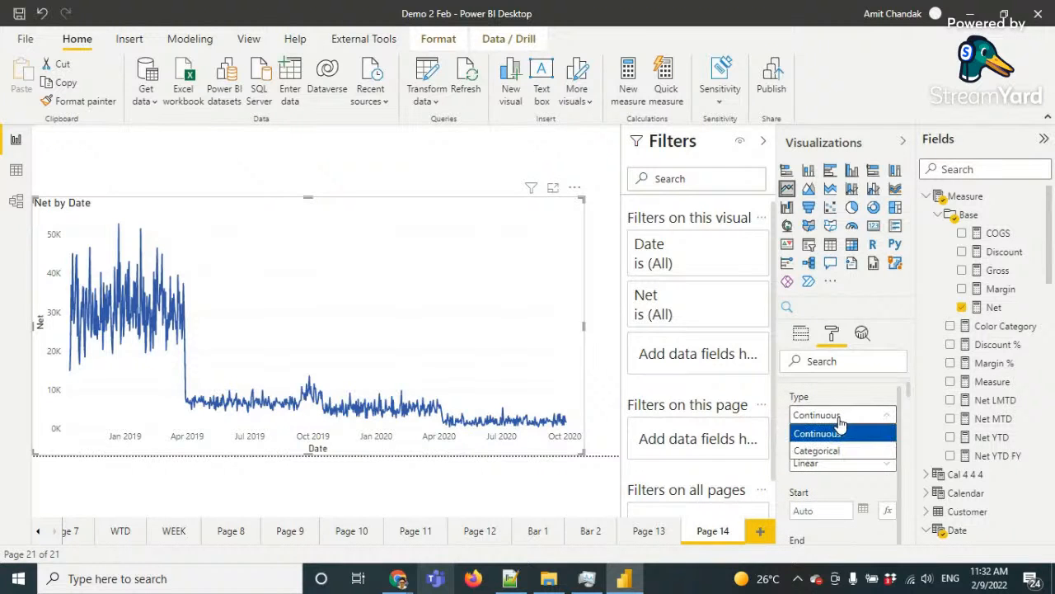
{"action": "left_click", "coordinate": [832, 450]}
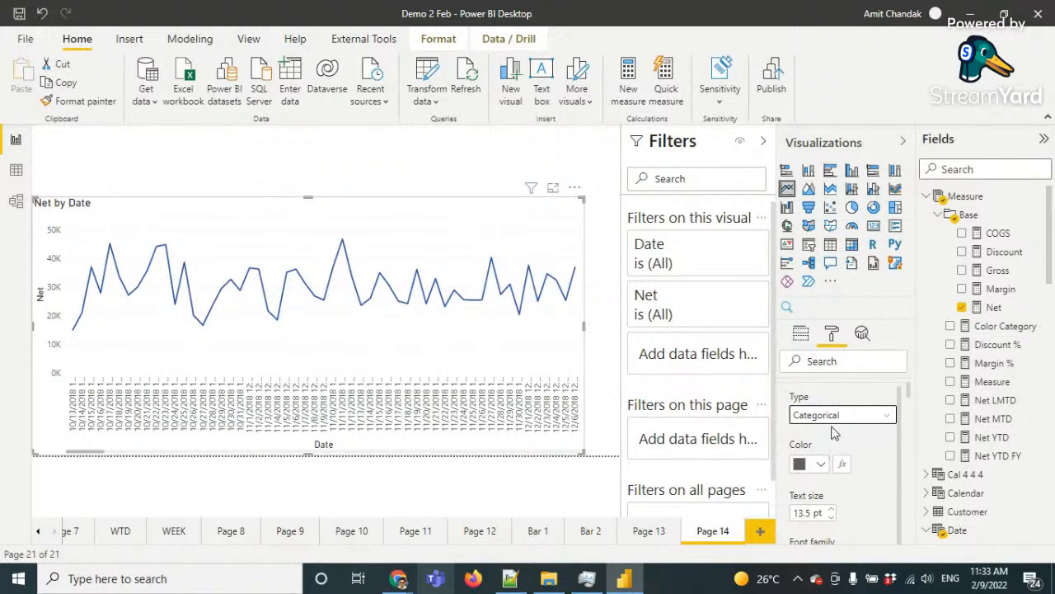
Set the line chart's X axis type back to Continuous
{"action": "left_click", "coordinate": [832, 419]}
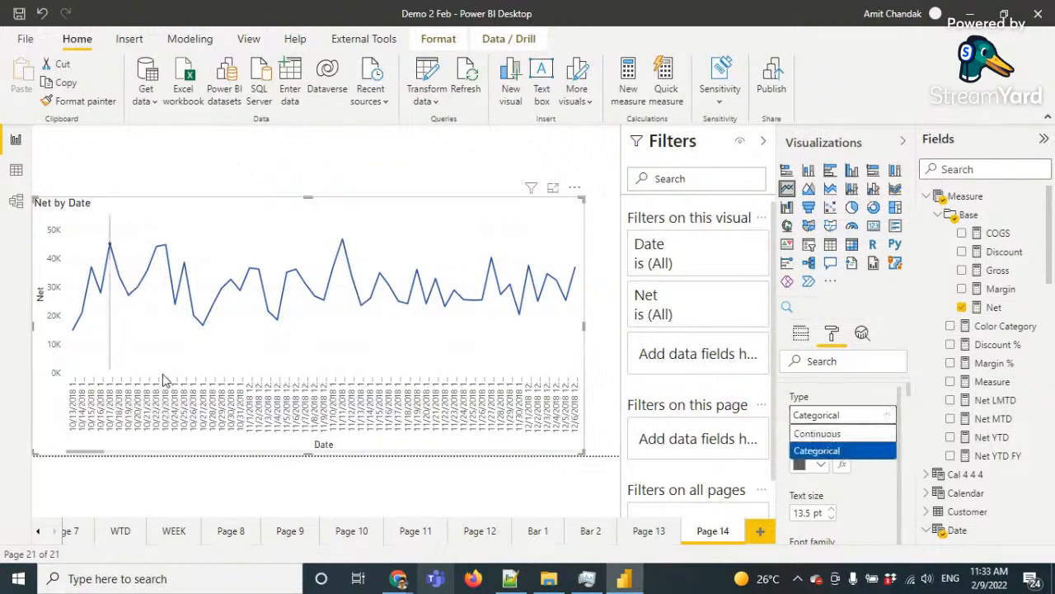
{"action": "left_click", "coordinate": [809, 440]}
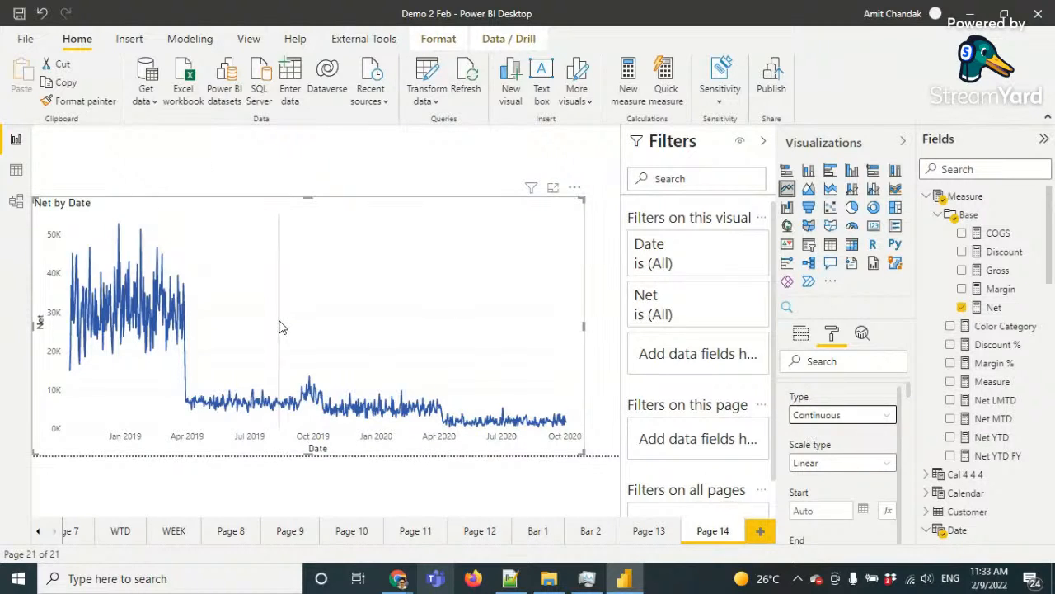
{"action": "mouse_move", "coordinate": [283, 324]}
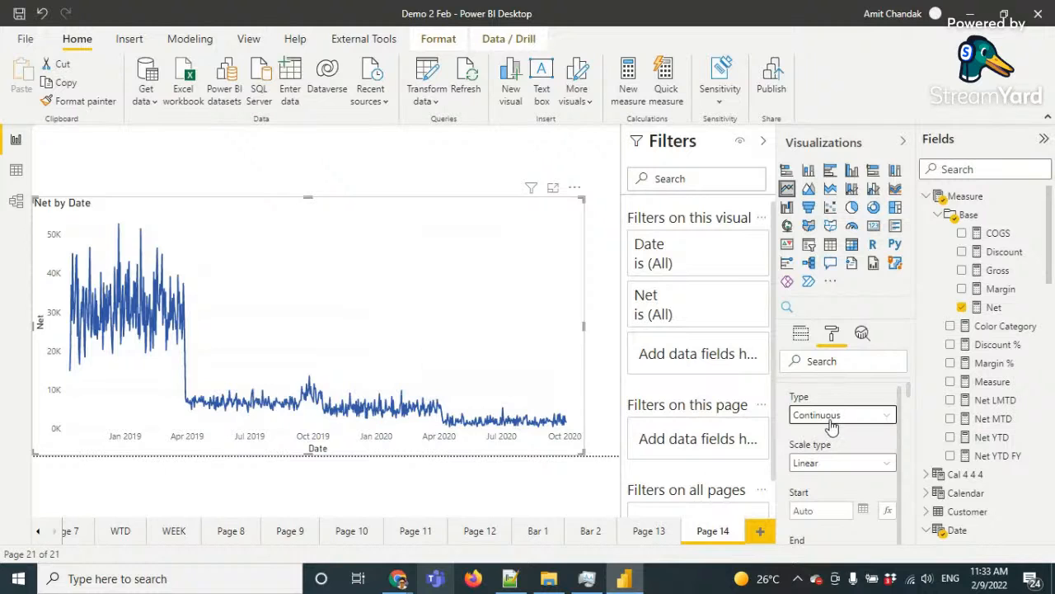
{"action": "scroll", "coordinate": [836, 416], "scroll_direction": "up", "scroll_amount": 1}
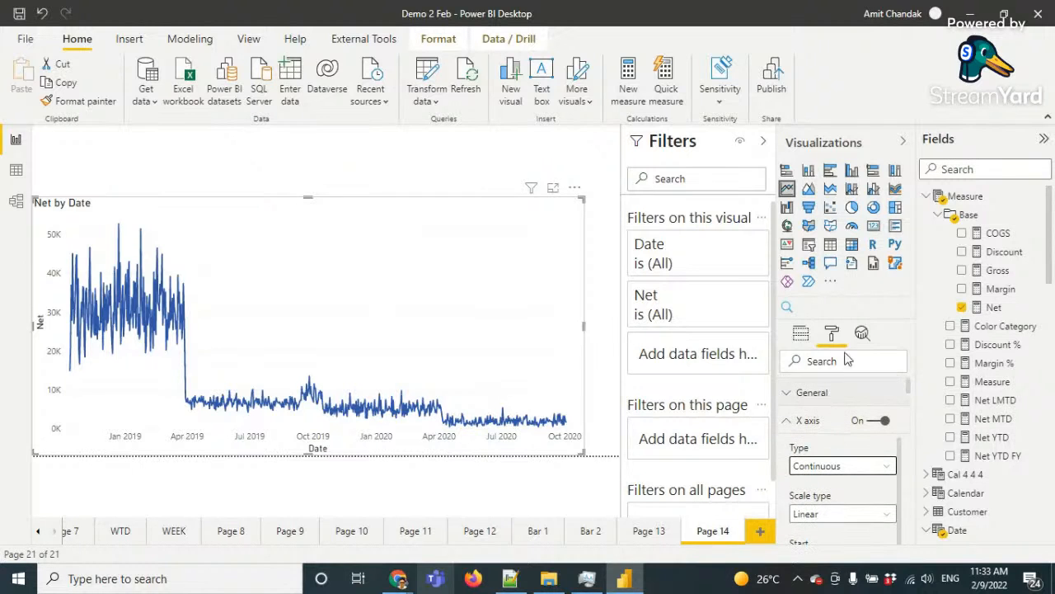
Add the Gross measure to the line chart's values alongside Net
{"action": "left_click", "coordinate": [800, 336]}
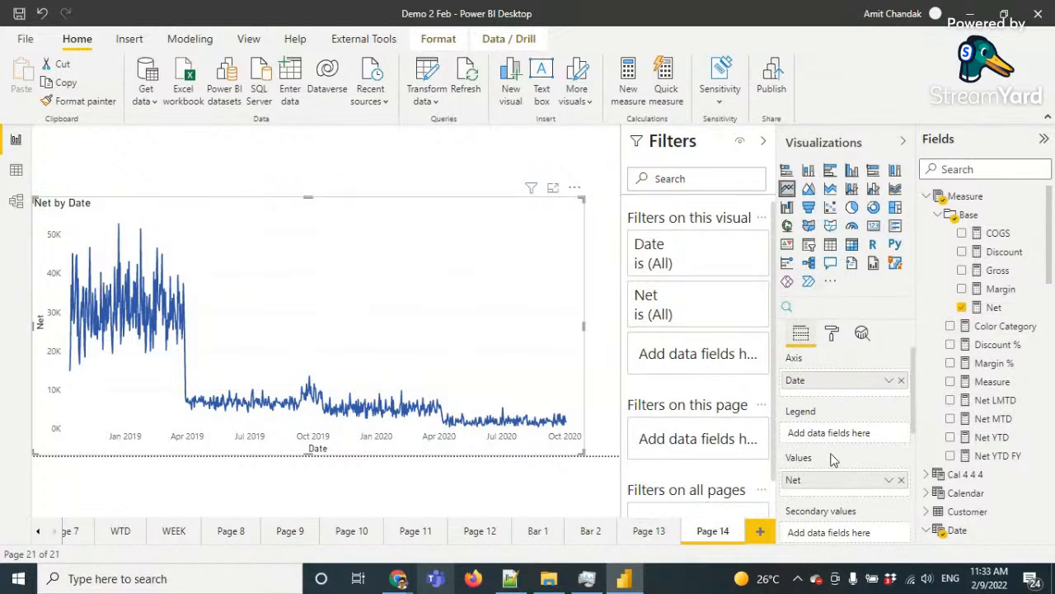
{"action": "left_click_drag", "start_coordinate": [998, 271], "coordinate": [865, 490]}
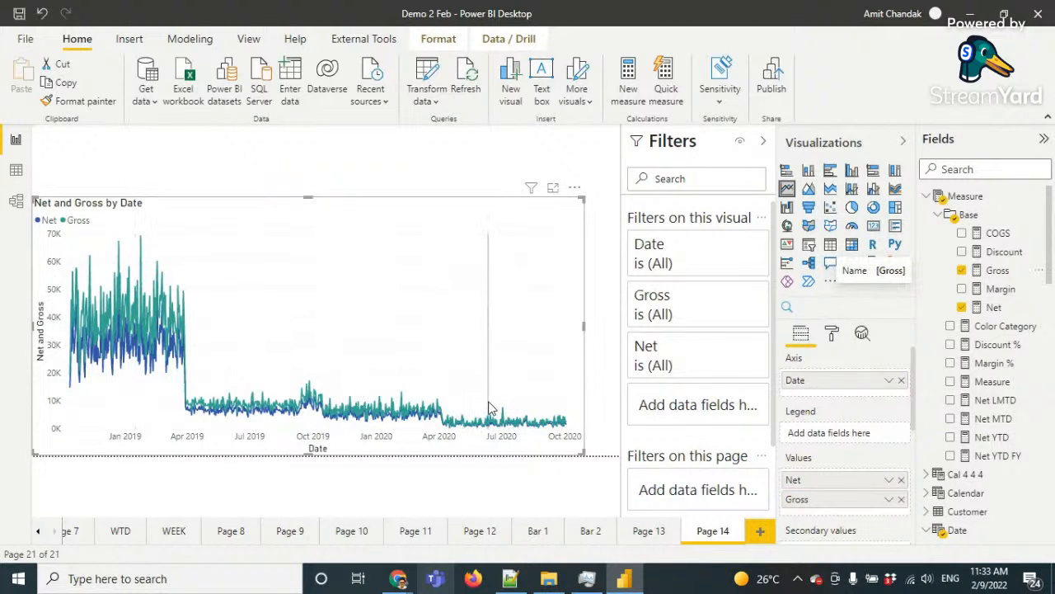
{"action": "mouse_move", "coordinate": [489, 408]}
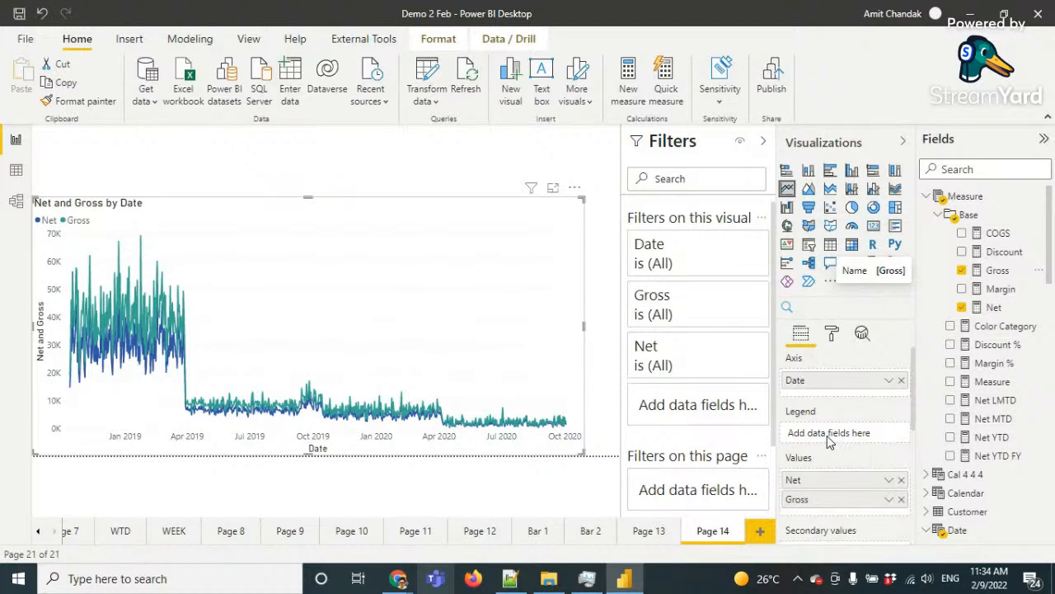
Try to add Category from the Item table as the legend of the Net and Gross line chart
{"action": "left_click", "coordinate": [937, 217]}
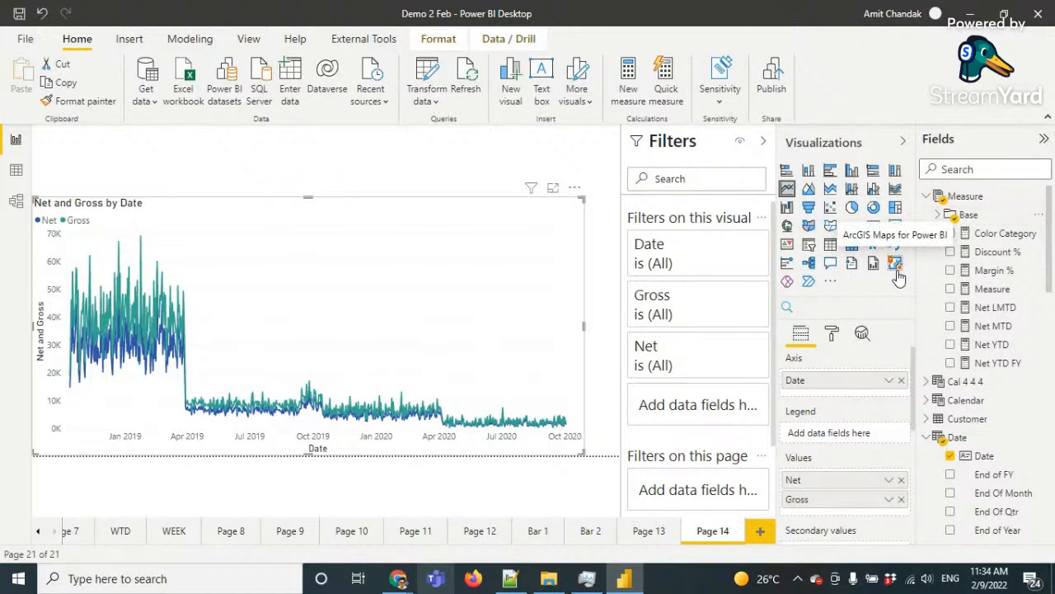
{"action": "left_click", "coordinate": [925, 197]}
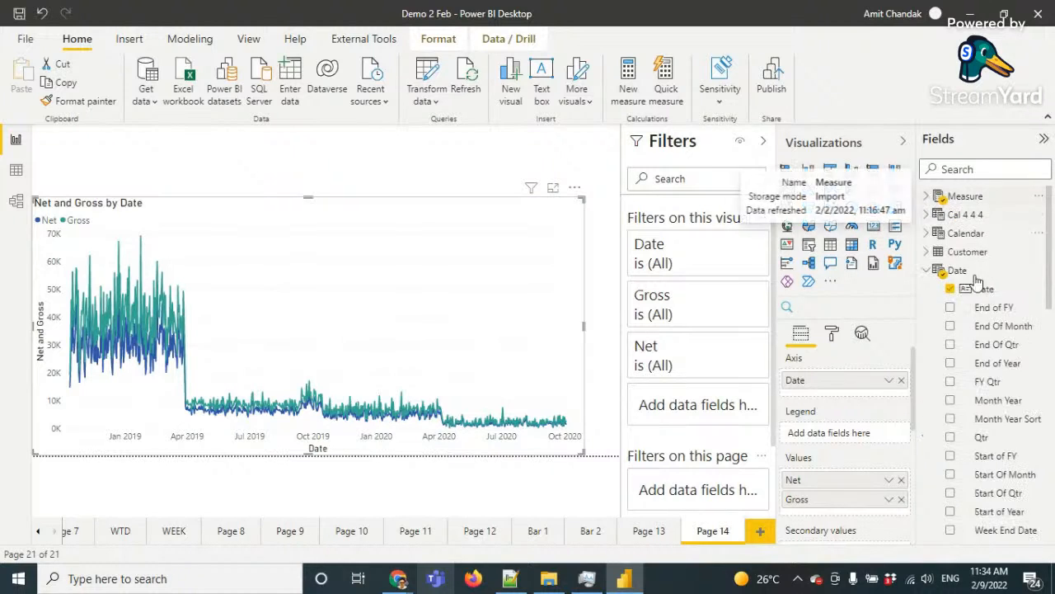
{"action": "left_click", "coordinate": [929, 273]}
{"action": "scroll", "coordinate": [981, 330], "scroll_direction": "down", "scroll_amount": 5}
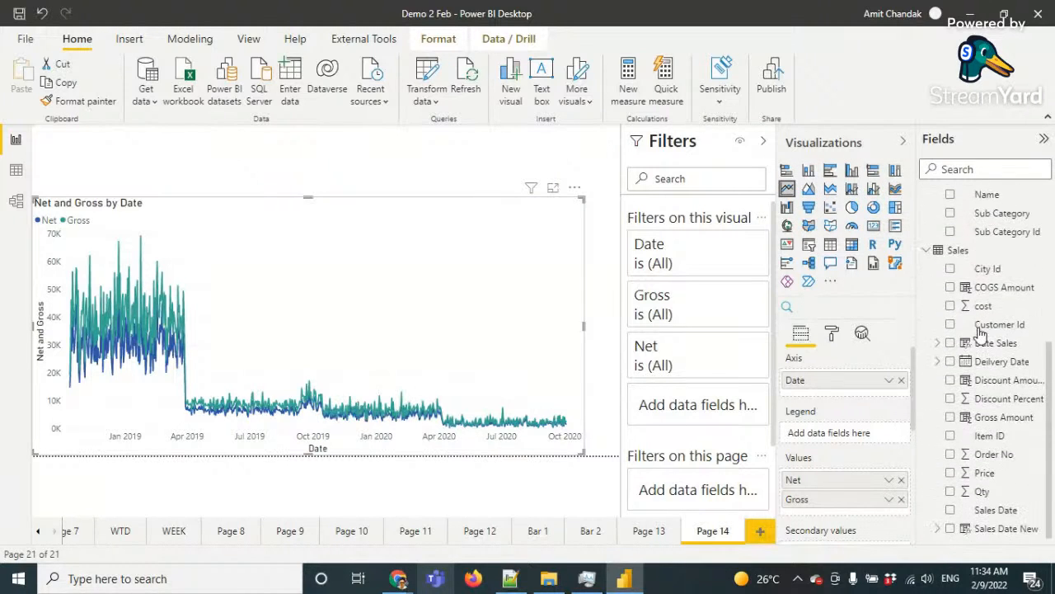
{"action": "scroll", "coordinate": [954, 284], "scroll_direction": "up", "scroll_amount": 3}
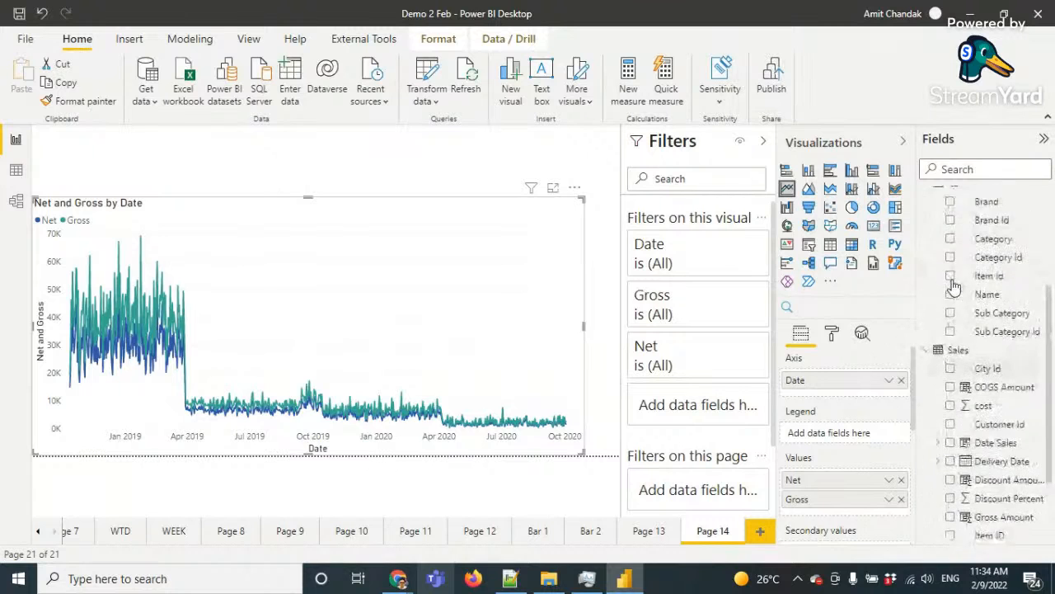
{"action": "left_click_drag", "start_coordinate": [993, 244], "coordinate": [866, 438]}
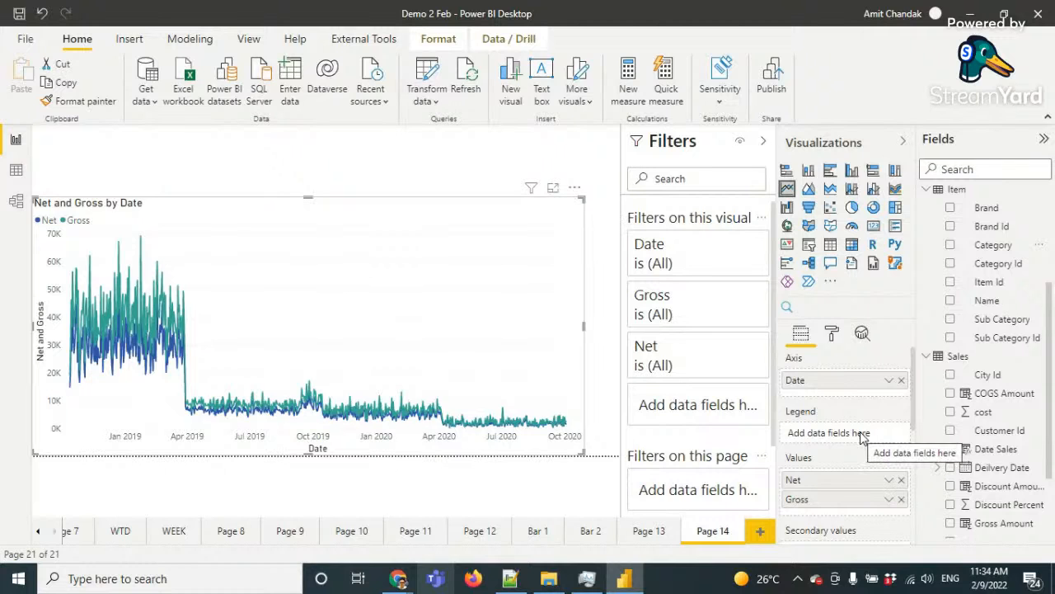
Remove Gross from the line chart's values and use Category from the Item table as the legend
{"action": "left_click", "coordinate": [901, 499]}
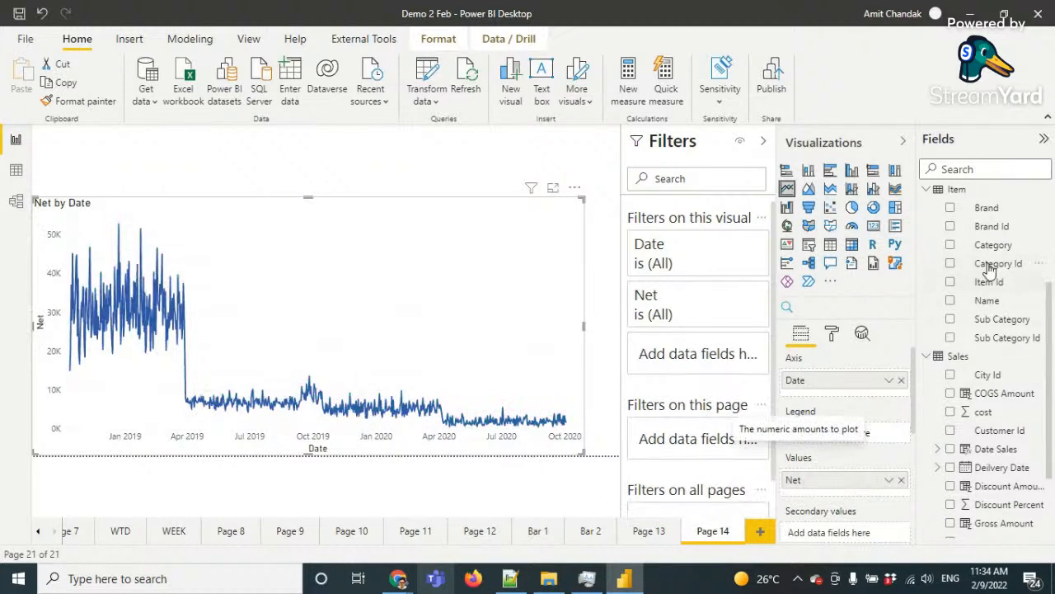
{"action": "left_click_drag", "start_coordinate": [996, 245], "coordinate": [899, 416]}
{"action": "left_click_drag", "start_coordinate": [864, 435], "coordinate": [863, 434]}
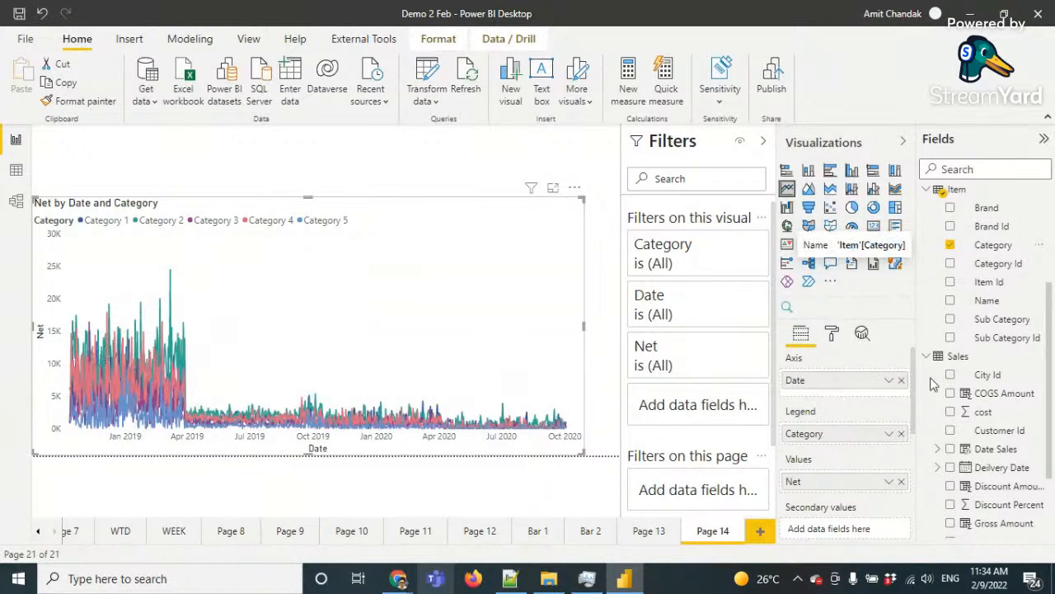
Replace Date with Brand from the Item table on the line chart's axis
{"action": "scroll", "coordinate": [980, 324], "scroll_direction": "up", "scroll_amount": 1}
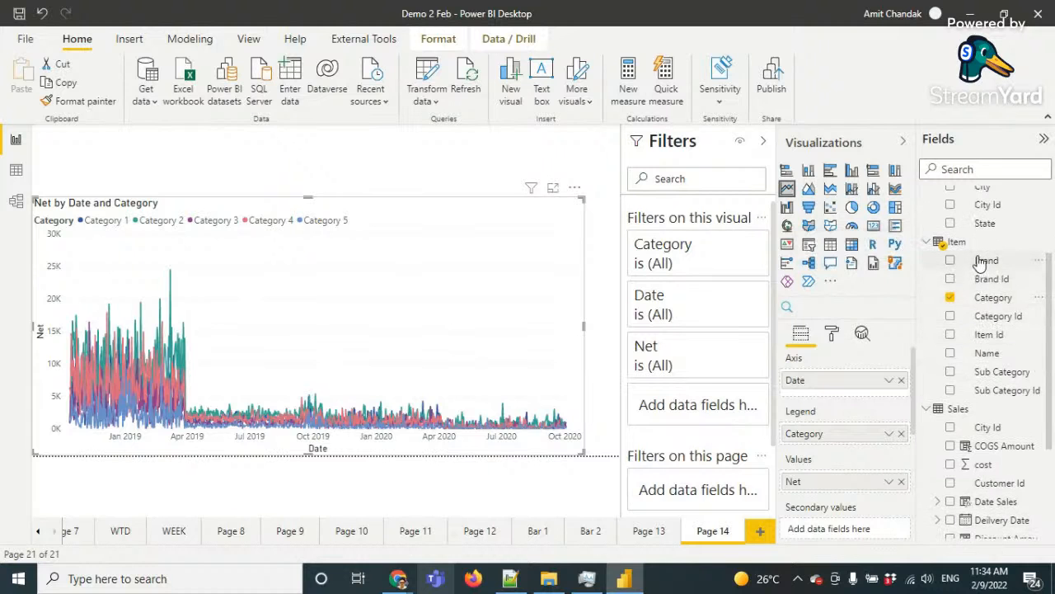
{"action": "left_click_drag", "start_coordinate": [980, 261], "coordinate": [848, 373]}
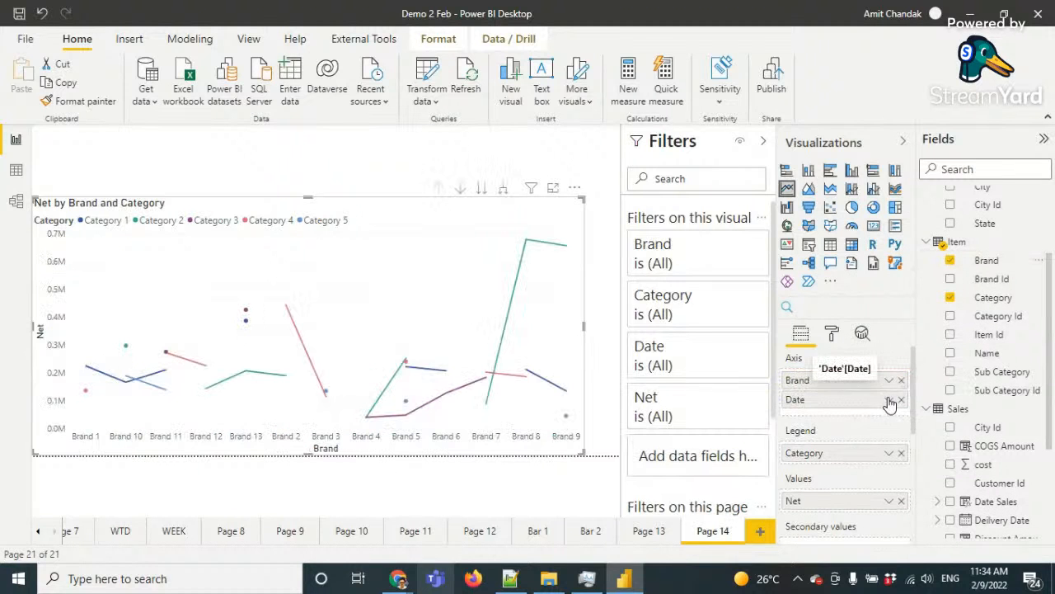
{"action": "left_click", "coordinate": [902, 401]}
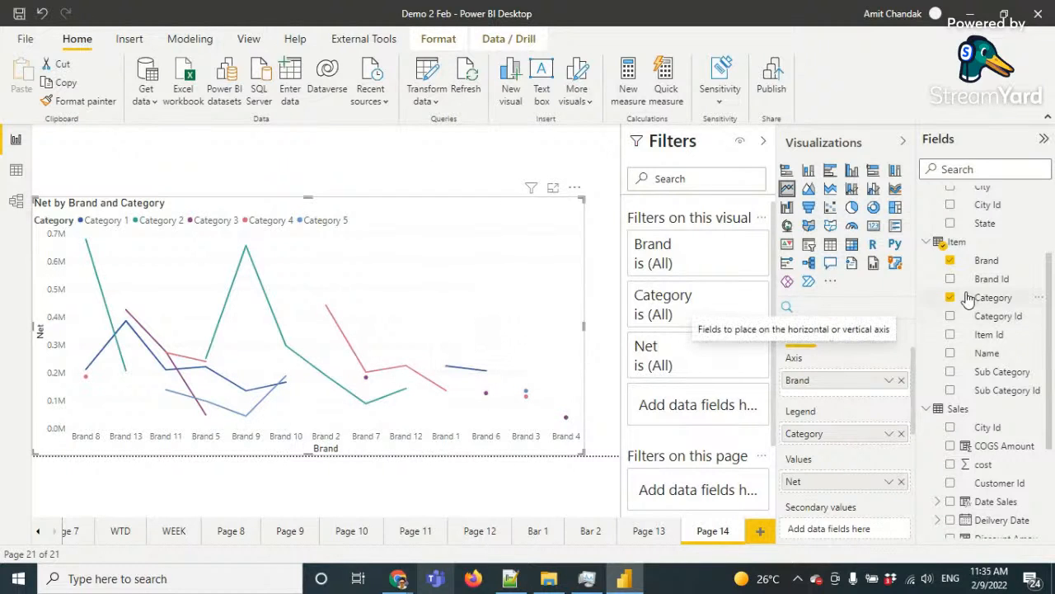
Replace Brand with State from the Geography table on the line chart's axis
{"action": "scroll", "coordinate": [973, 289], "scroll_direction": "up", "scroll_amount": 2}
{"action": "left_click_drag", "start_coordinate": [982, 275], "coordinate": [868, 404]}
{"action": "left_click", "coordinate": [901, 399]}
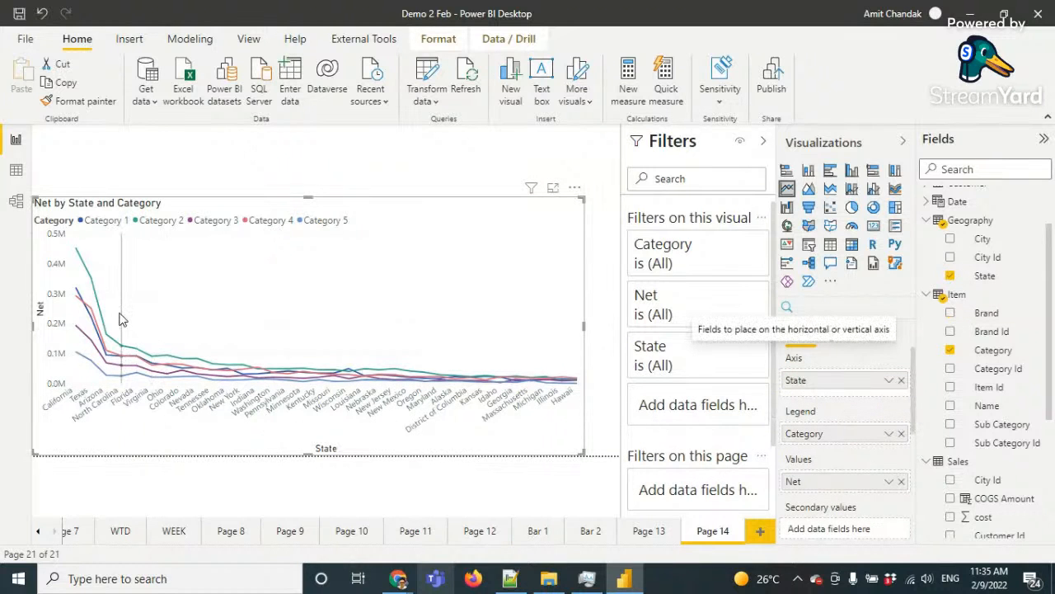
{"action": "mouse_move", "coordinate": [118, 326]}
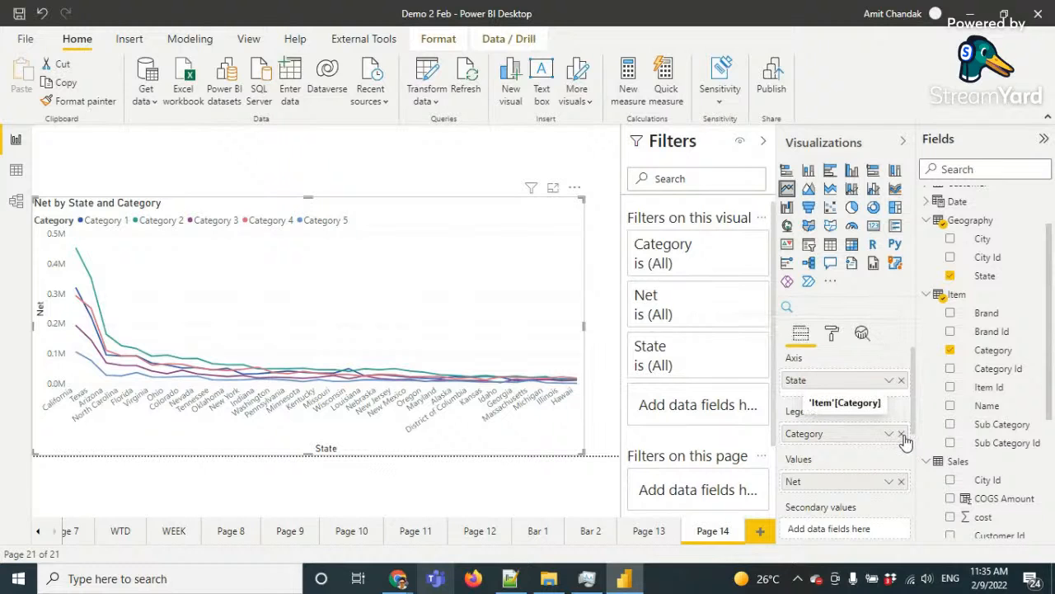
Review the line chart's data color settings for each category and remove Category from the legend
{"action": "left_click", "coordinate": [833, 336]}
{"action": "scroll", "coordinate": [834, 438], "scroll_direction": "down", "scroll_amount": 3}
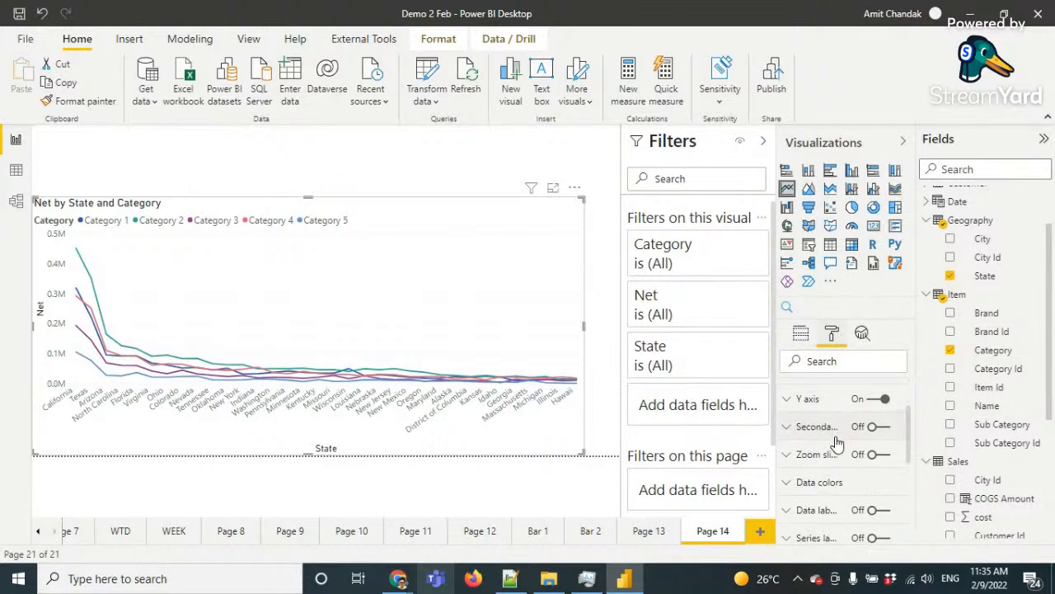
{"action": "left_click", "coordinate": [836, 462]}
{"action": "scroll", "coordinate": [859, 450], "scroll_direction": "down", "scroll_amount": 3}
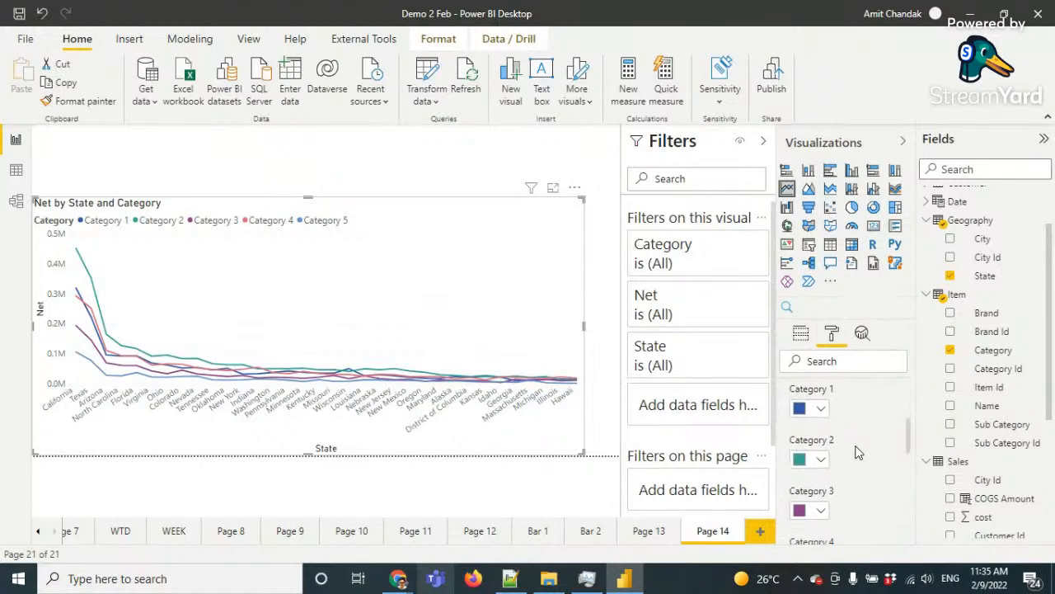
{"action": "scroll", "coordinate": [858, 445], "scroll_direction": "down", "scroll_amount": 3}
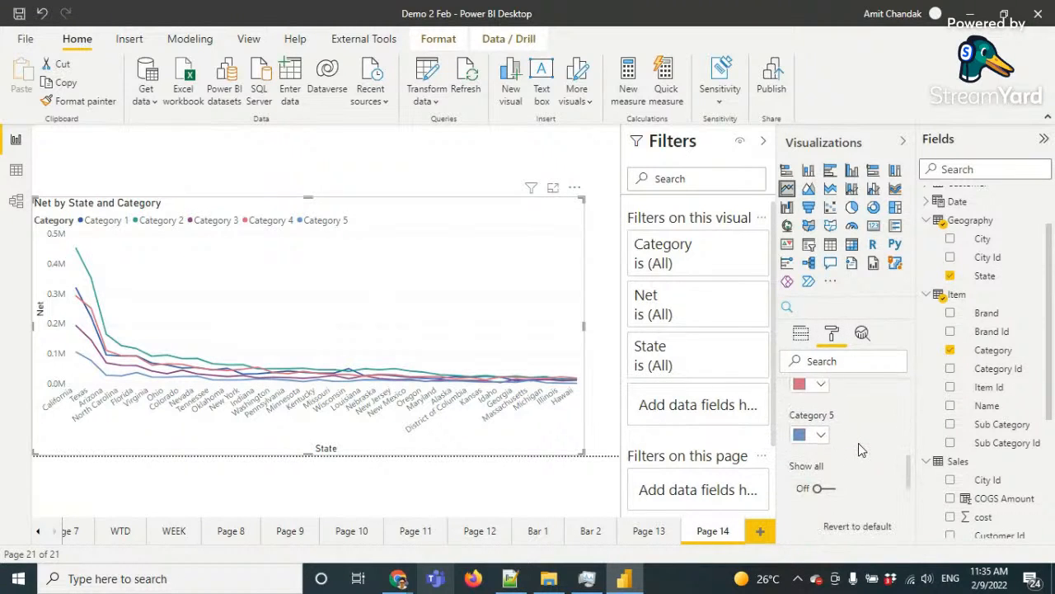
{"action": "left_click", "coordinate": [802, 335]}
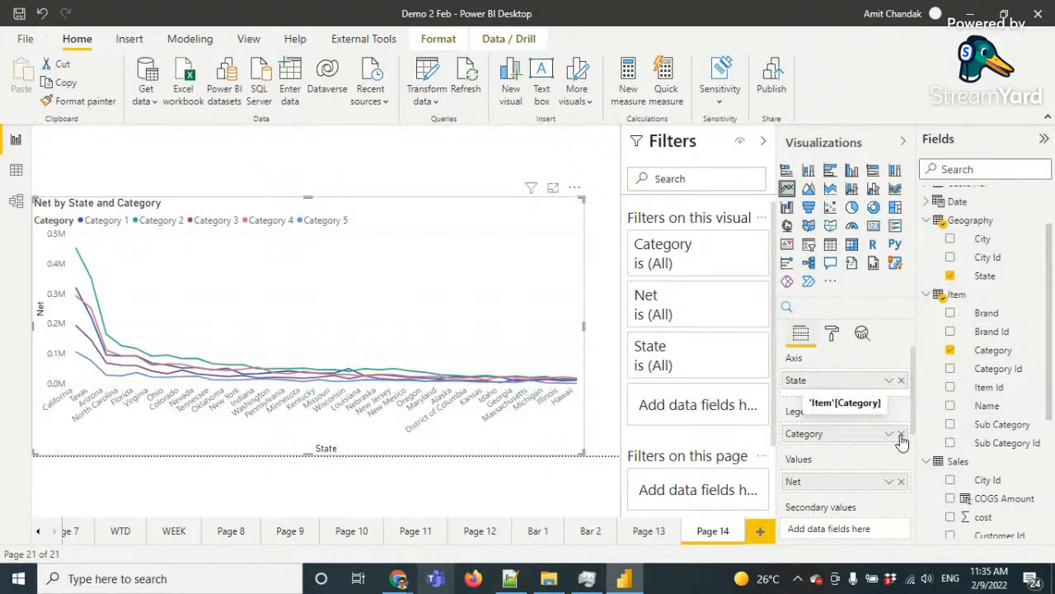
{"action": "left_click", "coordinate": [902, 435]}
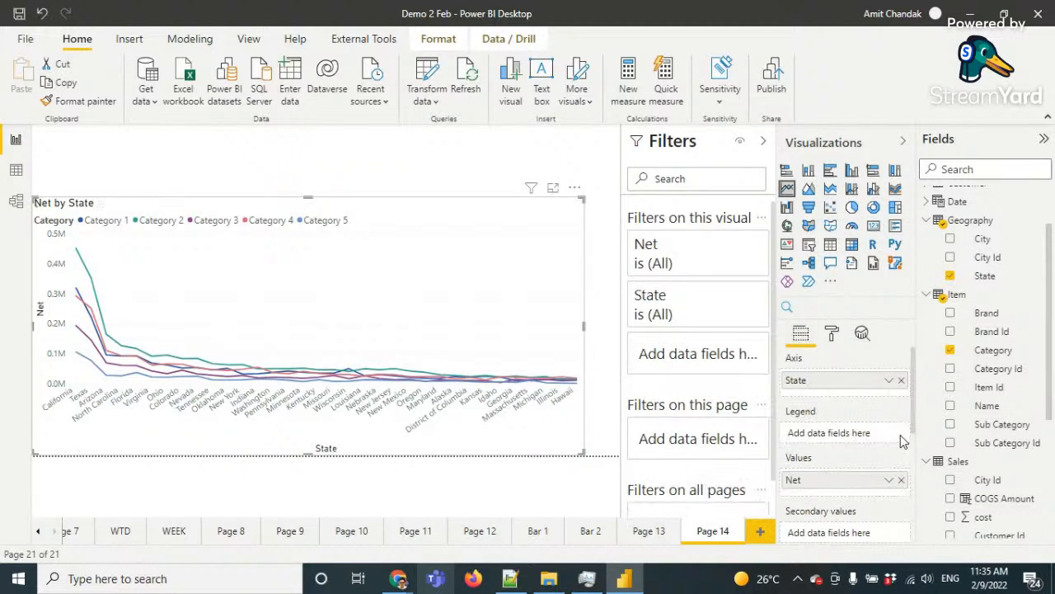
Open the data color settings for the line chart's single Net line
{"action": "left_click", "coordinate": [832, 333]}
{"action": "scroll", "coordinate": [858, 427], "scroll_direction": "down", "scroll_amount": 2}
{"action": "scroll", "coordinate": [855, 432], "scroll_direction": "up", "scroll_amount": 2}
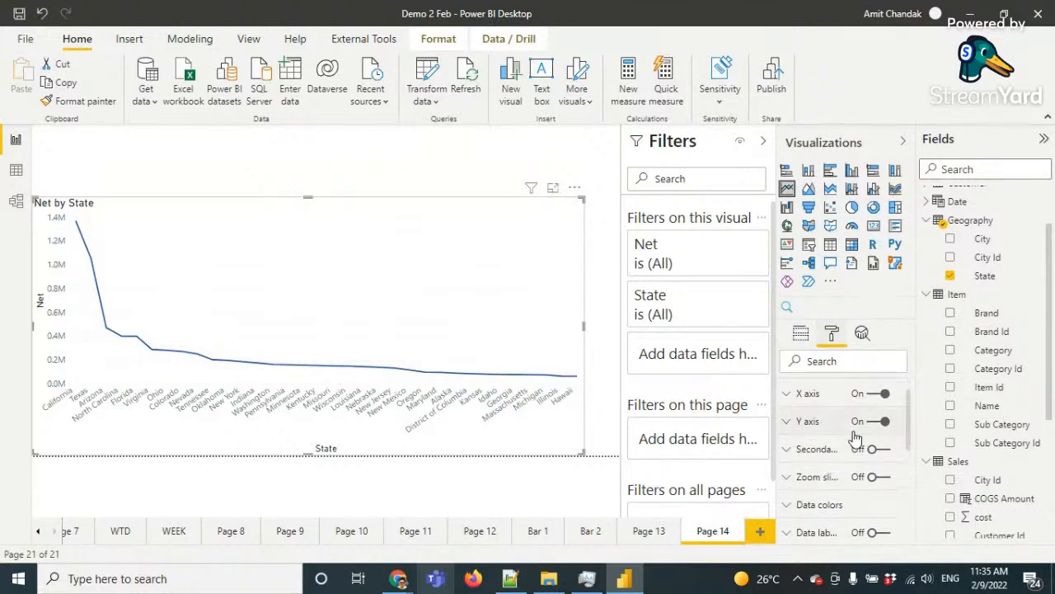
{"action": "scroll", "coordinate": [862, 425], "scroll_direction": "down", "scroll_amount": 4}
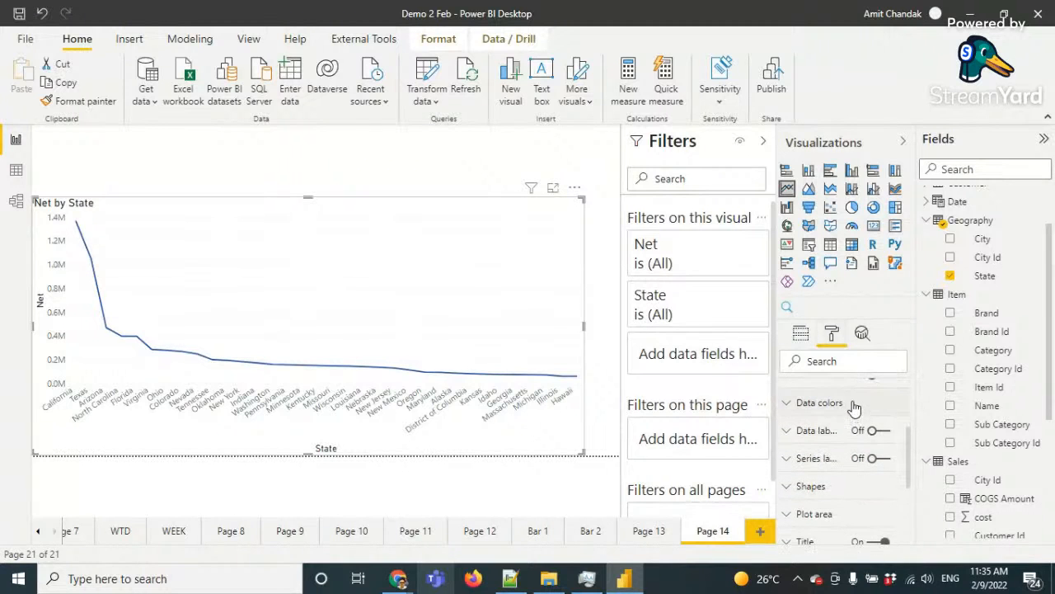
{"action": "left_click", "coordinate": [857, 404]}
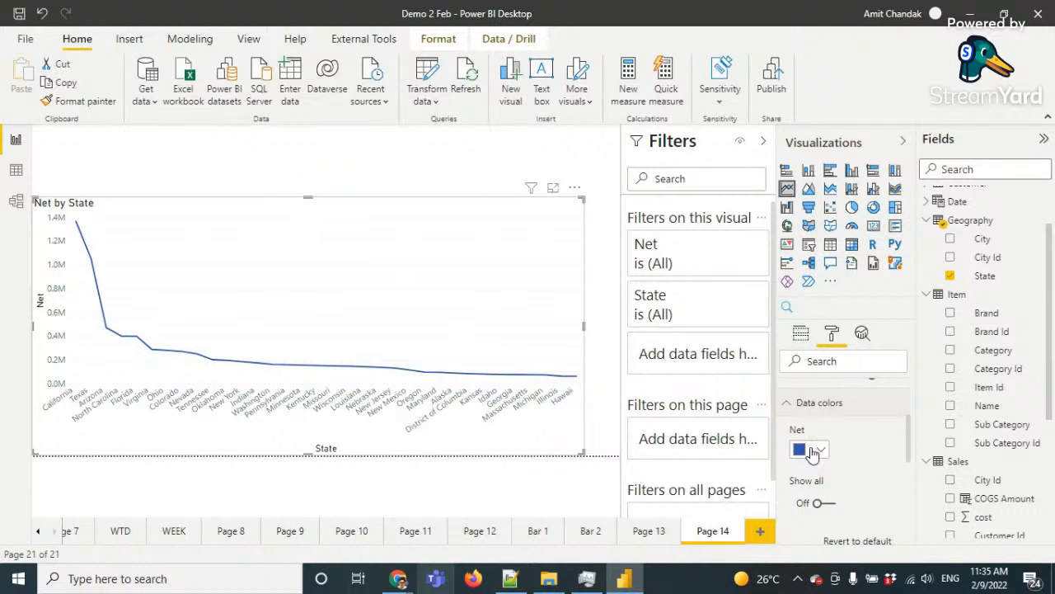
Set the line's stroke width to 0 in the line chart's shape settings
{"action": "scroll", "coordinate": [844, 425], "scroll_direction": "up", "scroll_amount": 1}
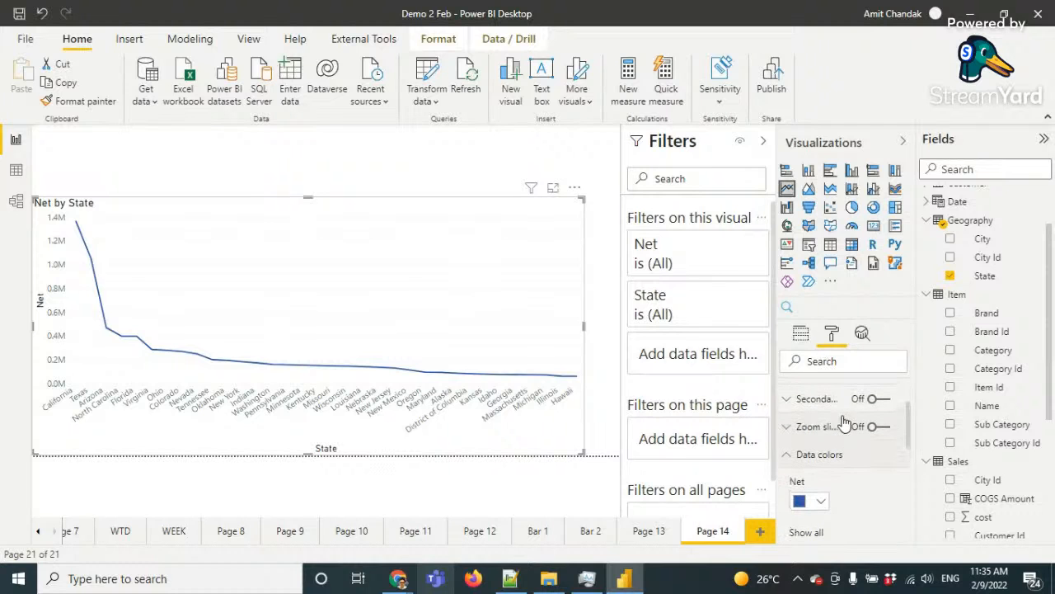
{"action": "left_click", "coordinate": [794, 458]}
{"action": "scroll", "coordinate": [829, 449], "scroll_direction": "down", "scroll_amount": 3}
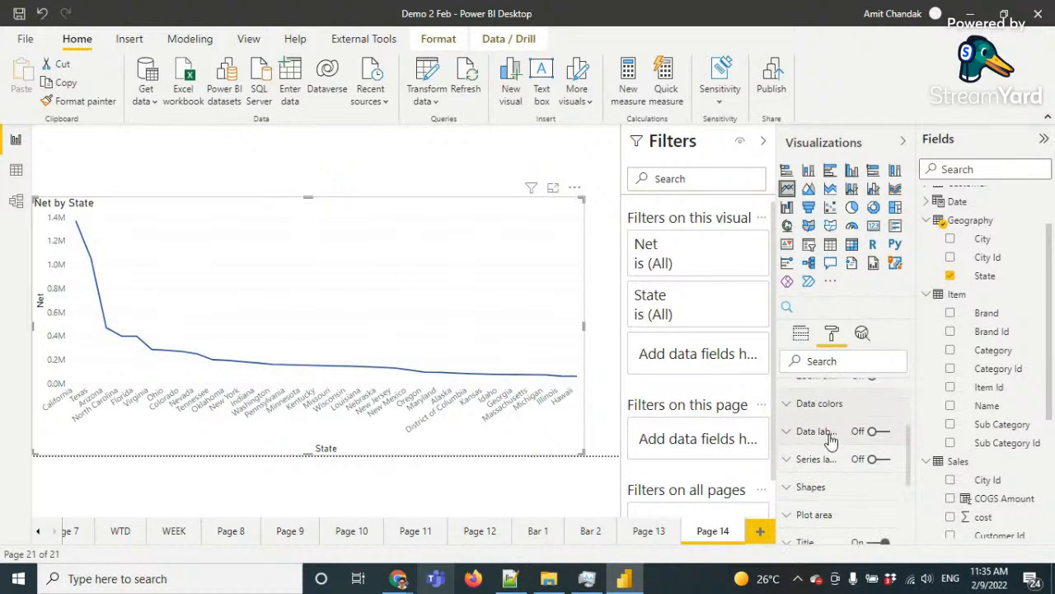
{"action": "left_click", "coordinate": [830, 444]}
{"action": "scroll", "coordinate": [825, 441], "scroll_direction": "down", "scroll_amount": 1}
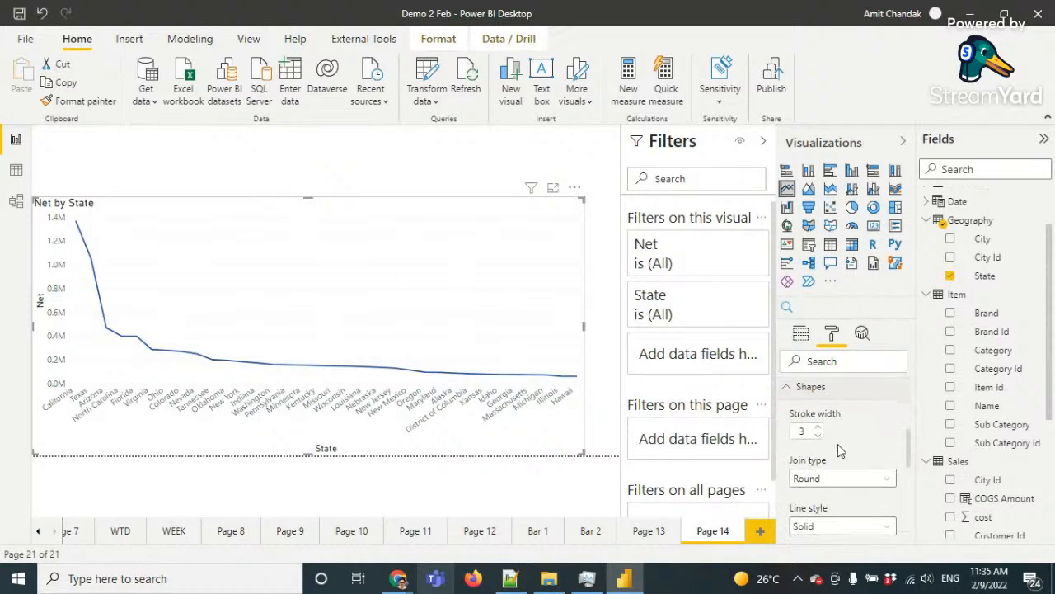
{"action": "left_click", "coordinate": [818, 434]}
{"action": "left_click", "coordinate": [818, 435]}
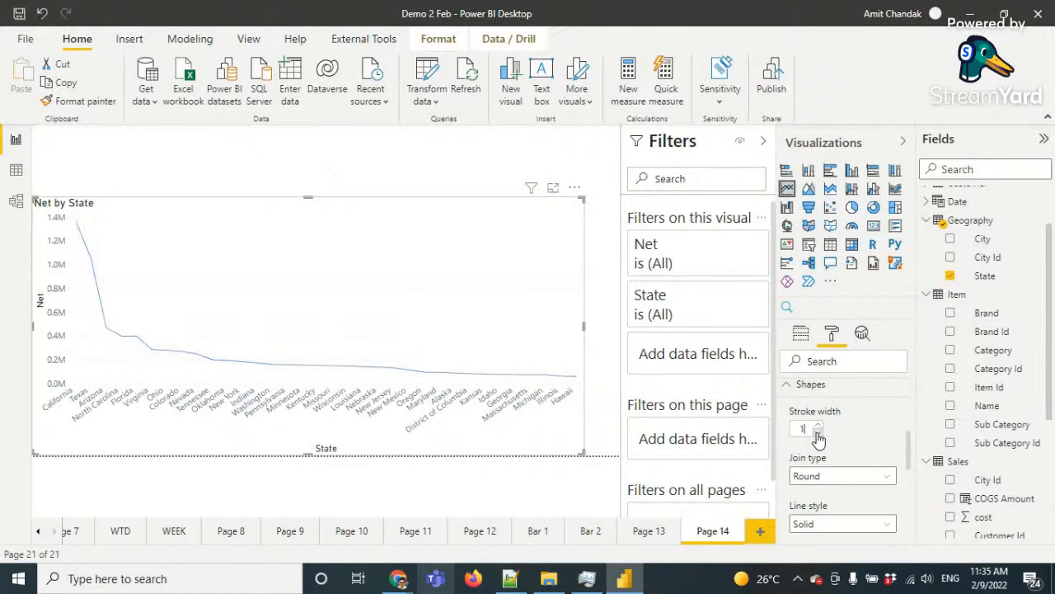
{"action": "left_click", "coordinate": [818, 434]}
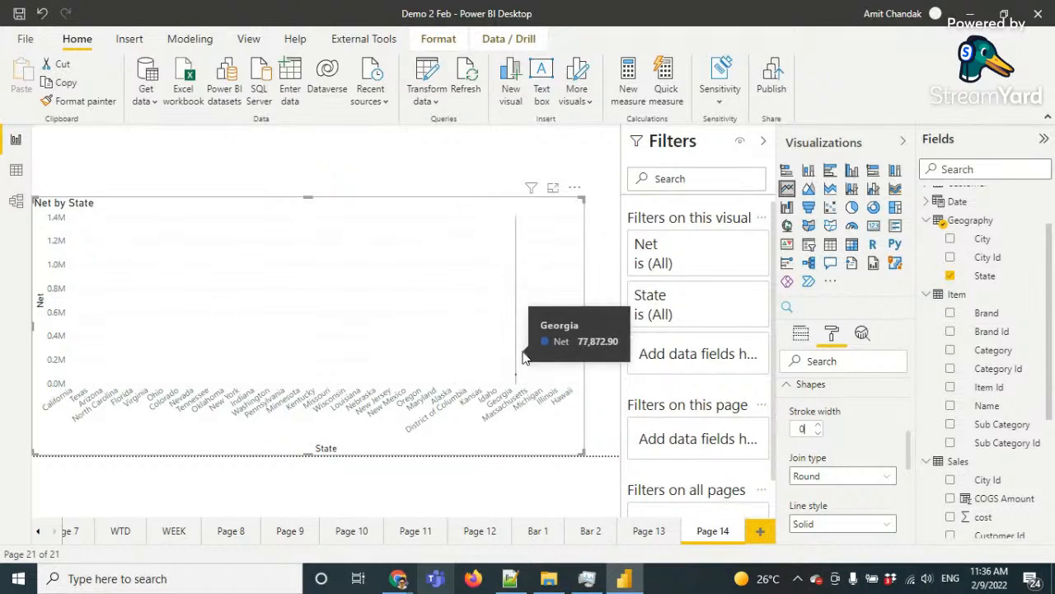
Show markers on the line chart, keep the round marker shape and enlarge the markers to size 9
{"action": "scroll", "coordinate": [858, 483], "scroll_direction": "down", "scroll_amount": 3}
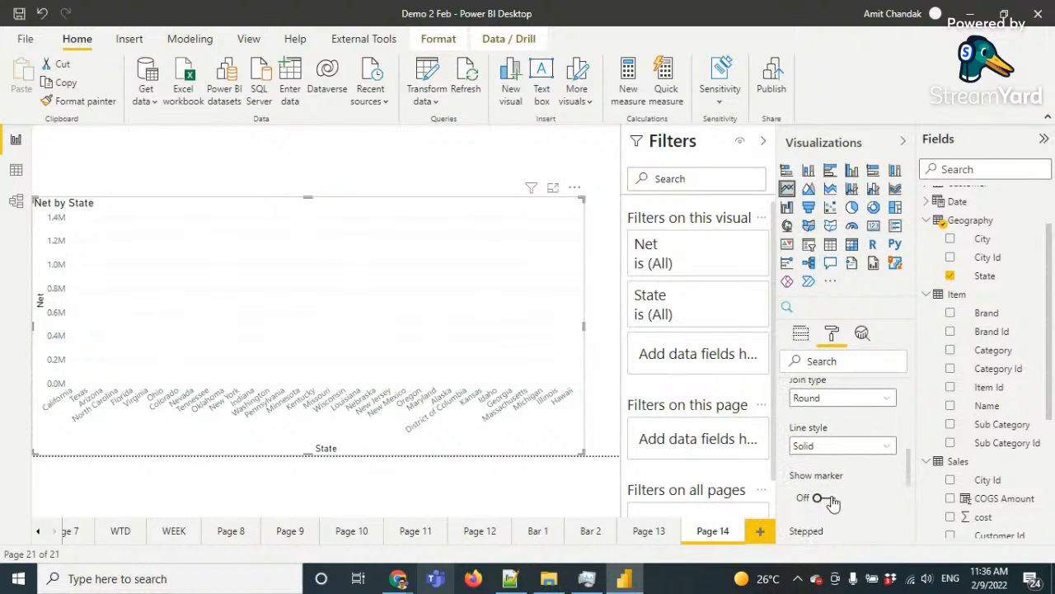
{"action": "left_click", "coordinate": [826, 498]}
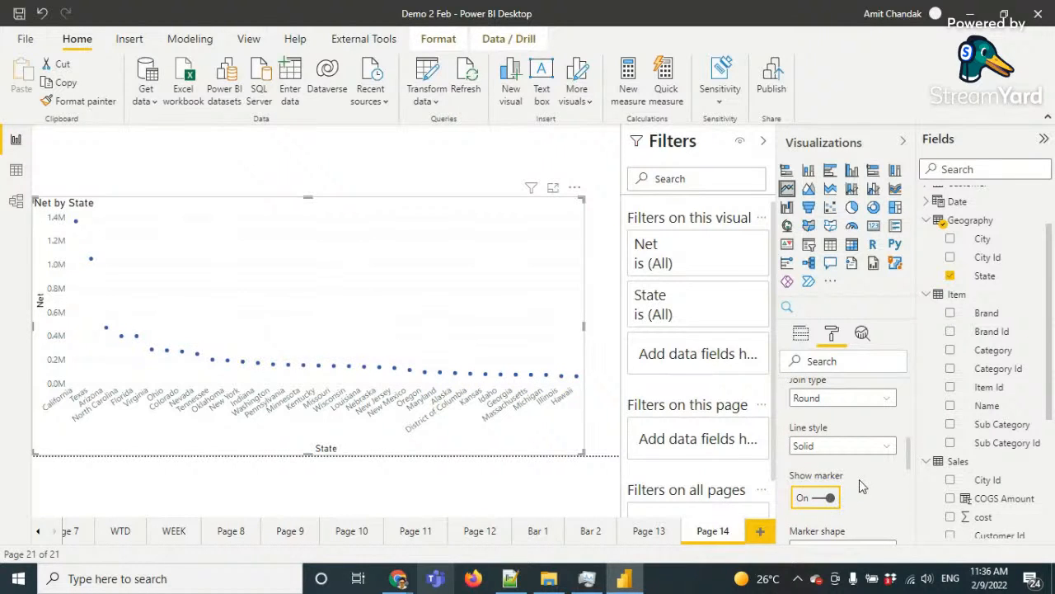
{"action": "scroll", "coordinate": [859, 479], "scroll_direction": "down", "scroll_amount": 3}
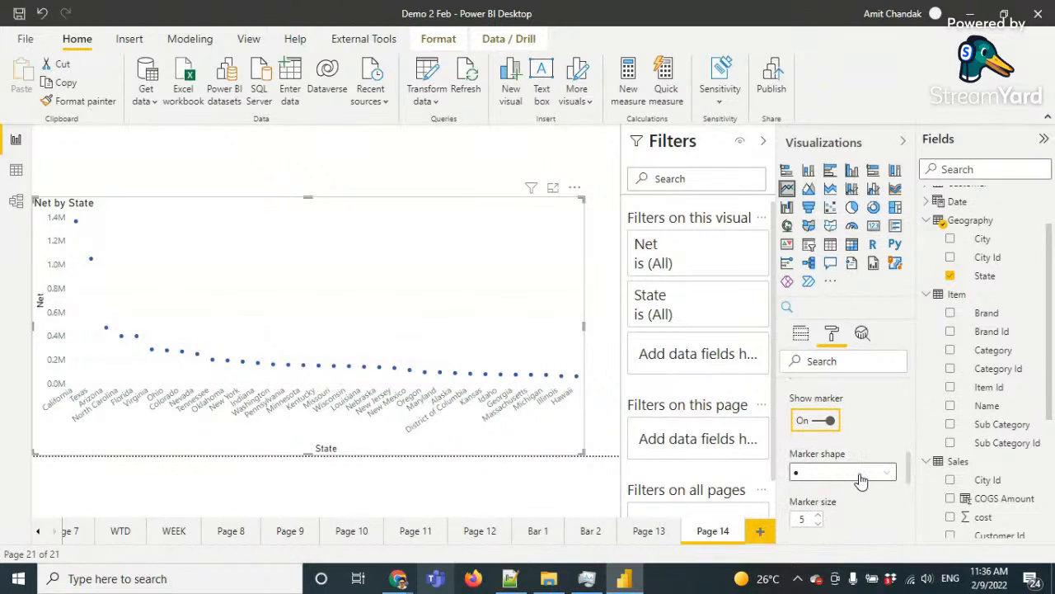
{"action": "left_click", "coordinate": [861, 480]}
{"action": "left_click", "coordinate": [860, 480]}
{"action": "left_click", "coordinate": [818, 517]}
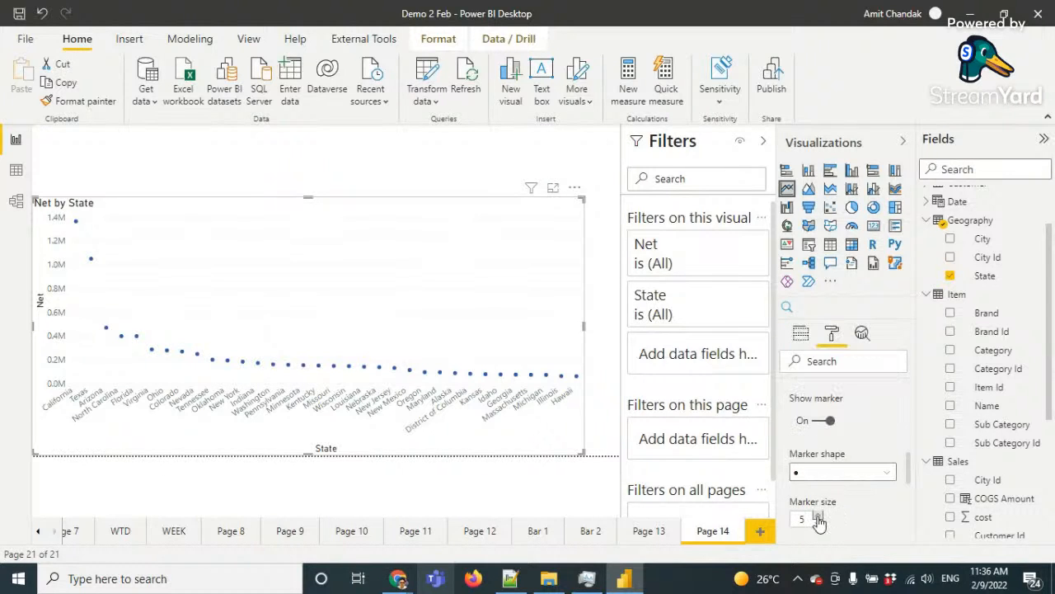
{"action": "left_click", "coordinate": [819, 516]}
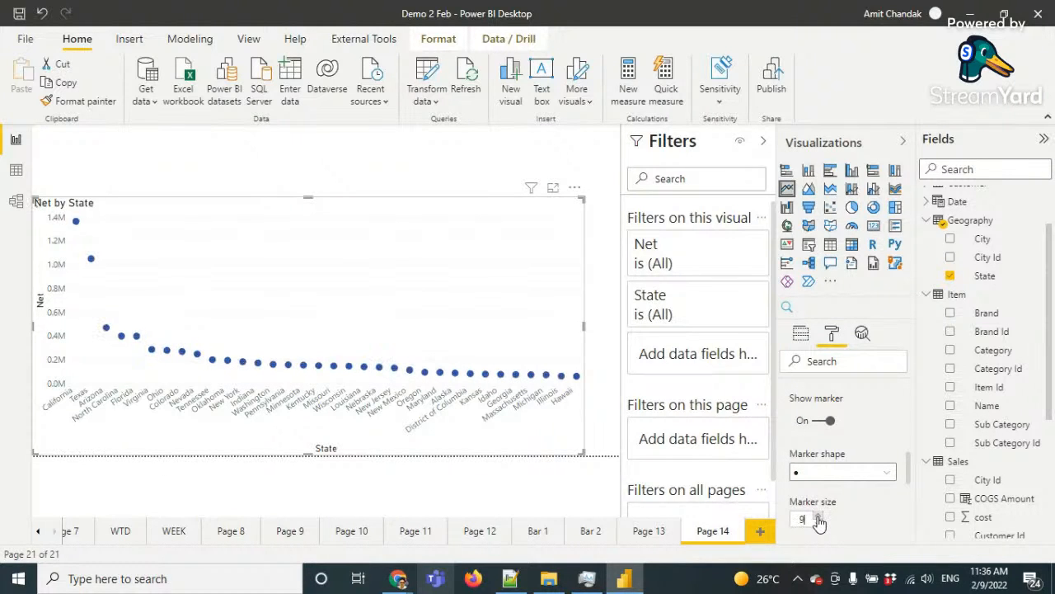
Reduce the line chart's marker size to 5 and look over the marker settings
{"action": "left_click", "coordinate": [819, 522]}
{"action": "left_click", "coordinate": [818, 522]}
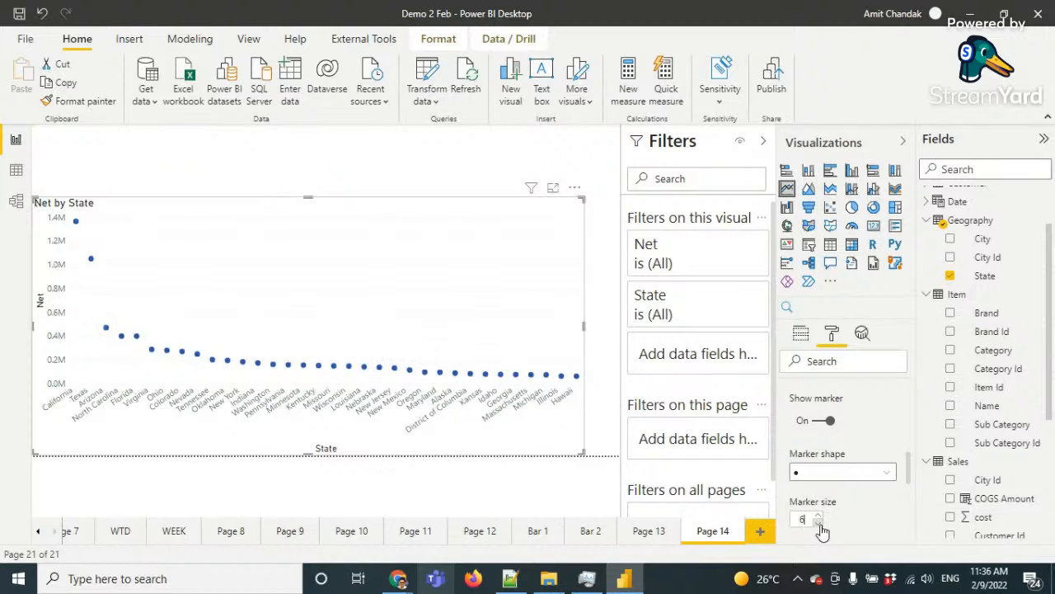
{"action": "left_click", "coordinate": [818, 522]}
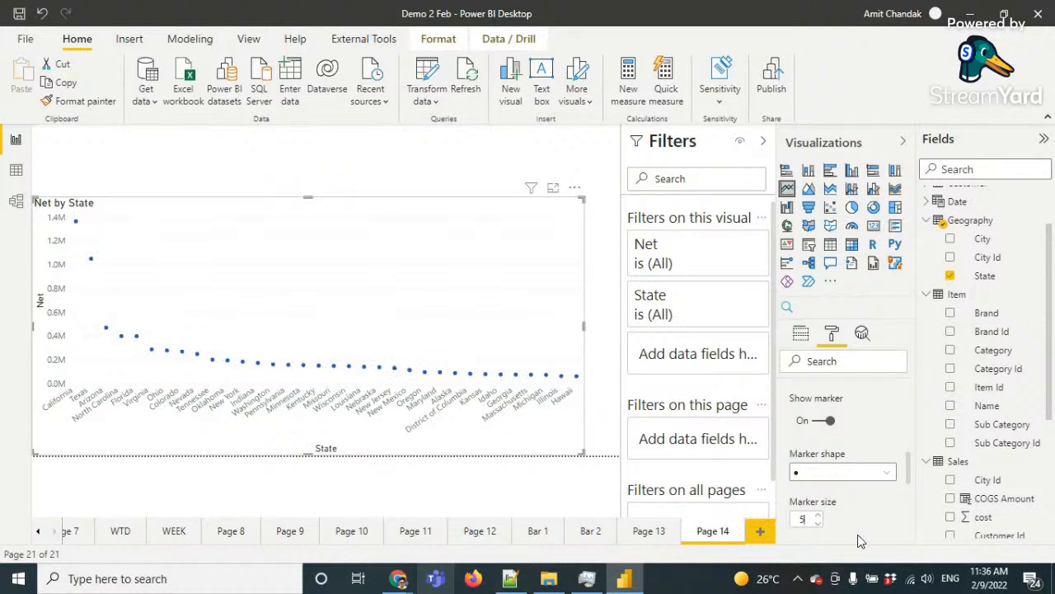
{"action": "scroll", "coordinate": [850, 436], "scroll_direction": "up", "scroll_amount": 3}
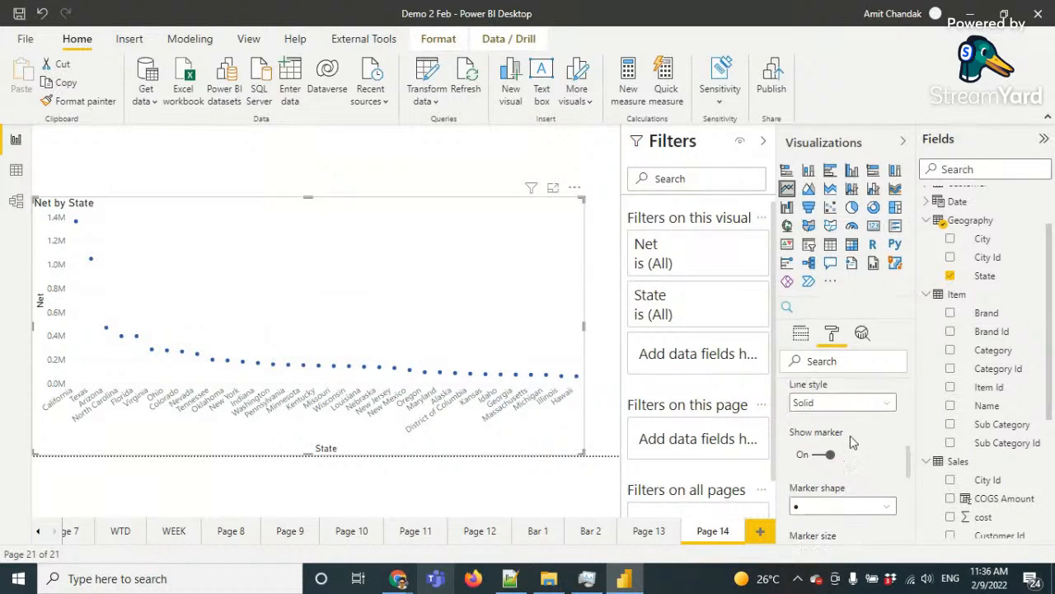
{"action": "scroll", "coordinate": [851, 435], "scroll_direction": "down", "scroll_amount": 3}
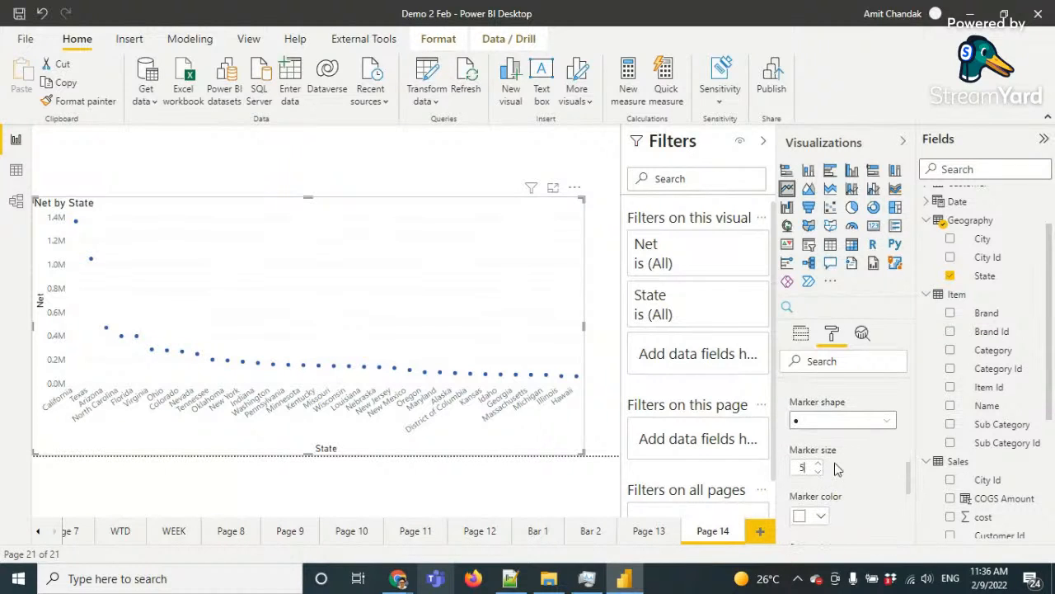
{"action": "left_click", "coordinate": [822, 476]}
{"action": "scroll", "coordinate": [841, 458], "scroll_direction": "up", "scroll_amount": 1}
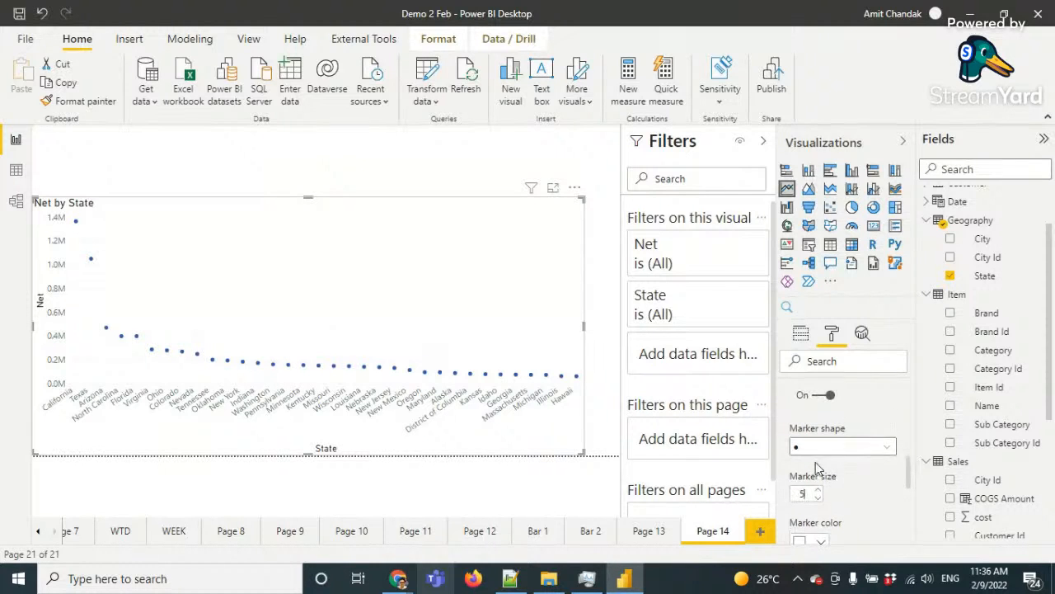
Hide the markers on the line chart and set the line's stroke width to 1
{"action": "left_click", "coordinate": [821, 398]}
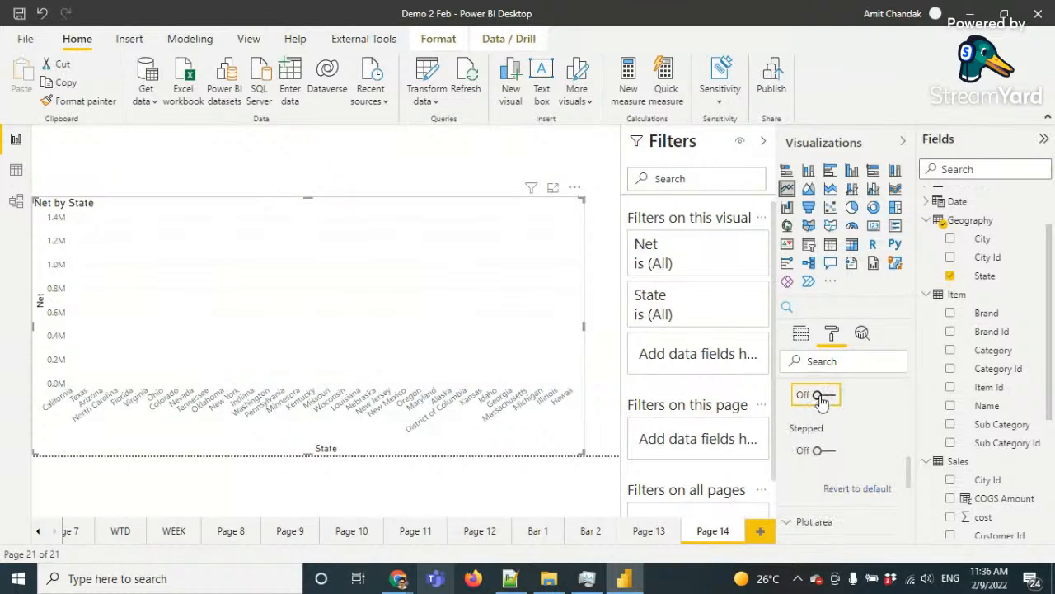
{"action": "scroll", "coordinate": [843, 452], "scroll_direction": "up", "scroll_amount": 1}
{"action": "scroll", "coordinate": [843, 452], "scroll_direction": "up", "scroll_amount": 4}
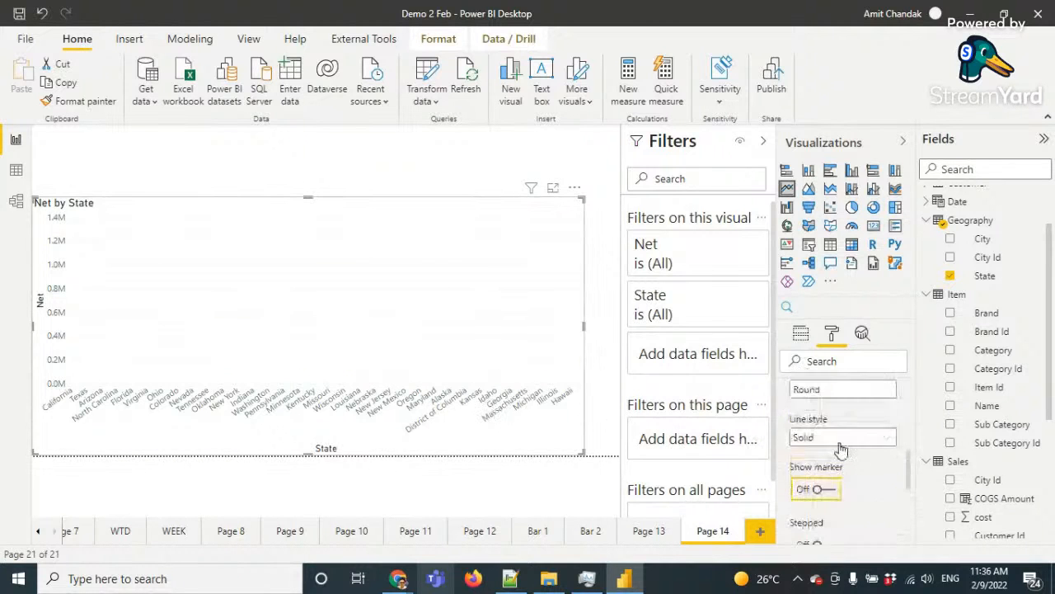
{"action": "left_click", "coordinate": [816, 427]}
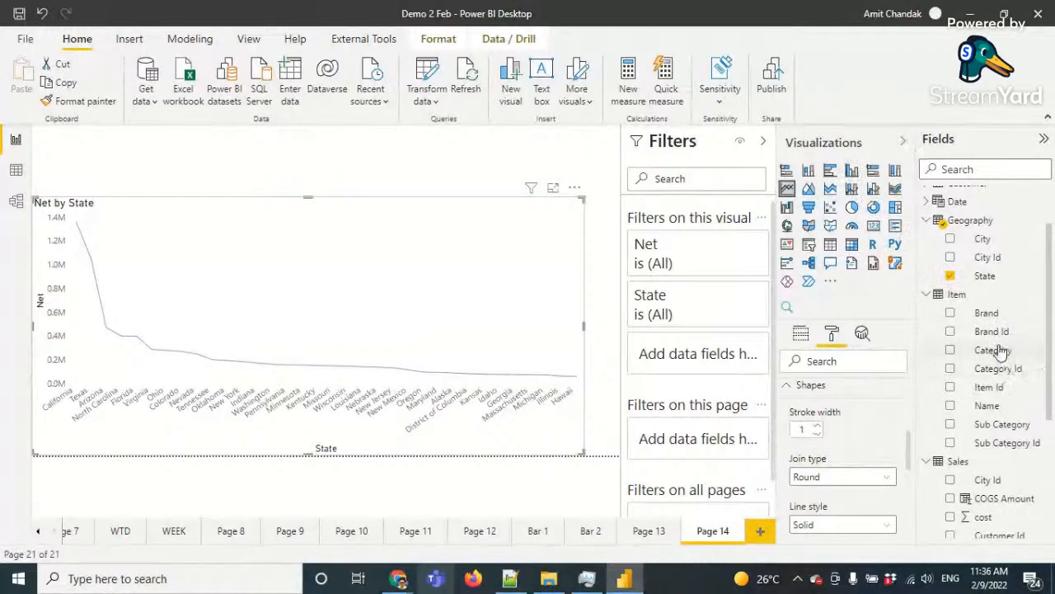
Convert the Net by State line chart to a clustered column chart
{"action": "left_click", "coordinate": [852, 171]}
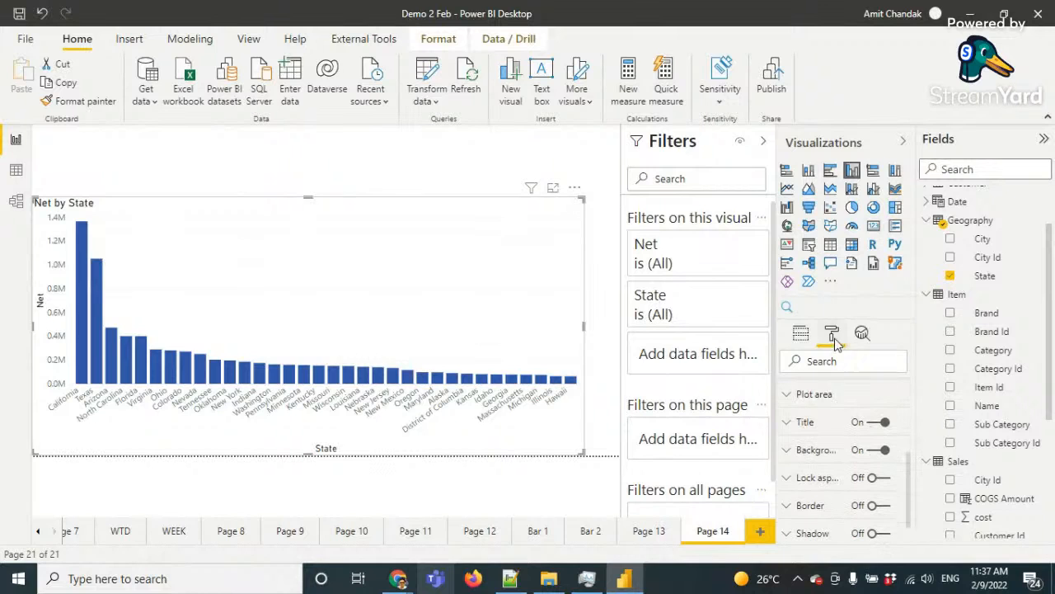
{"action": "scroll", "coordinate": [827, 394], "scroll_direction": "up", "scroll_amount": 2}
{"action": "scroll", "coordinate": [835, 413], "scroll_direction": "down", "scroll_amount": 1}
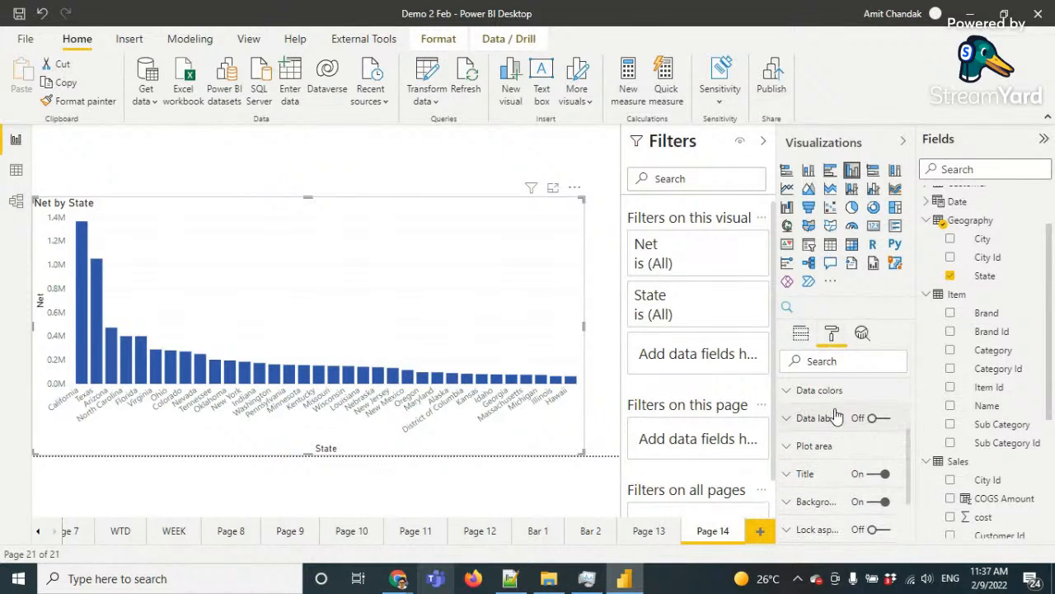
Apply conditional formatting to the columns' default color, using a gradient based on Count of State
{"action": "left_click", "coordinate": [834, 419]}
{"action": "left_click", "coordinate": [834, 418]}
{"action": "left_click", "coordinate": [815, 391]}
{"action": "left_click", "coordinate": [841, 437]}
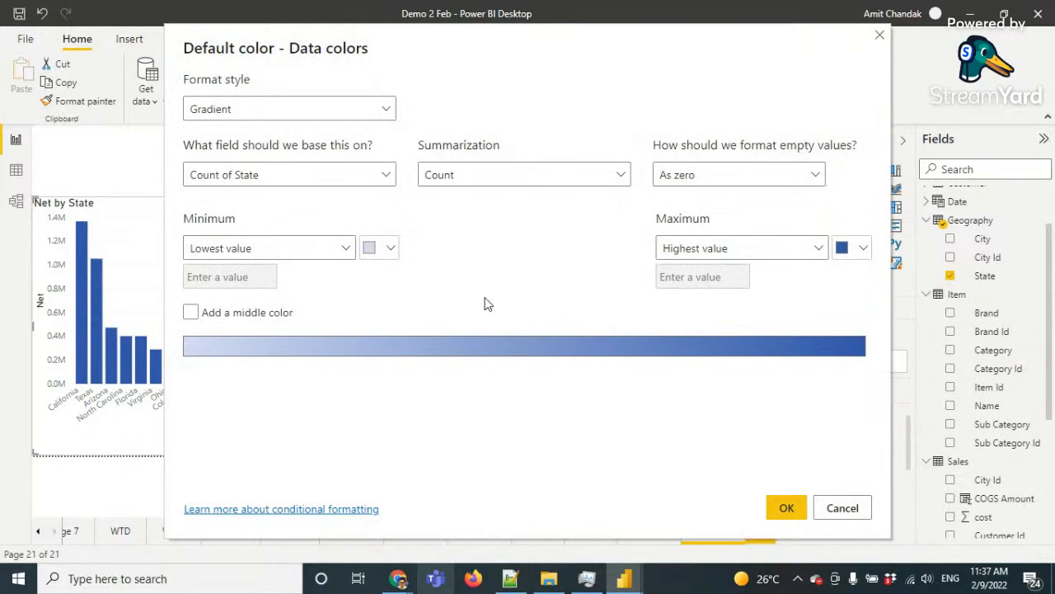
{"action": "left_click", "coordinate": [787, 507]}
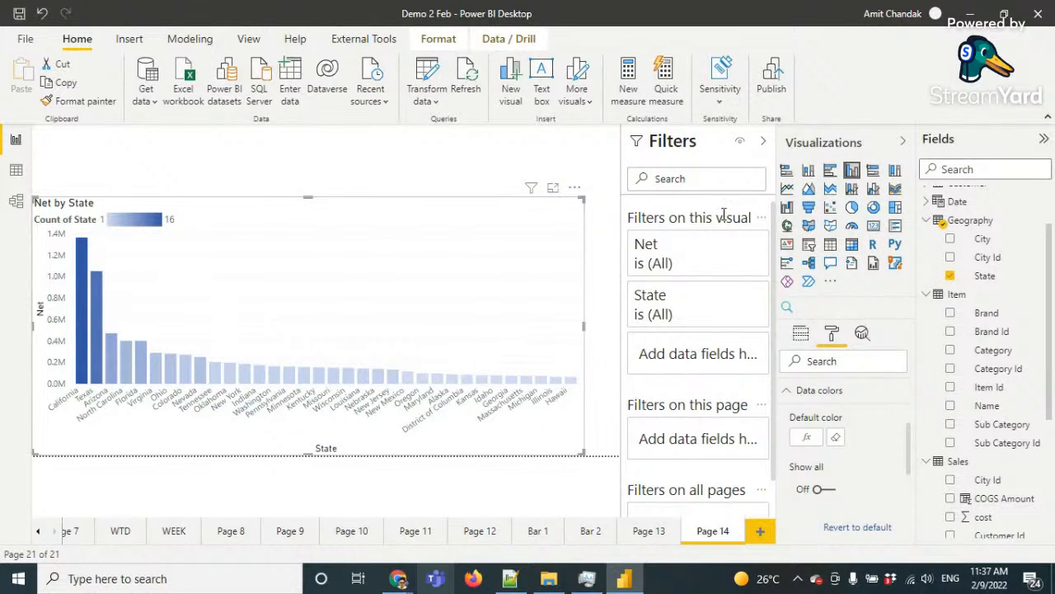
Switch the visual to a line chart and back to a clustered column chart, and clear the default color's conditional formatting
{"action": "left_click", "coordinate": [787, 189]}
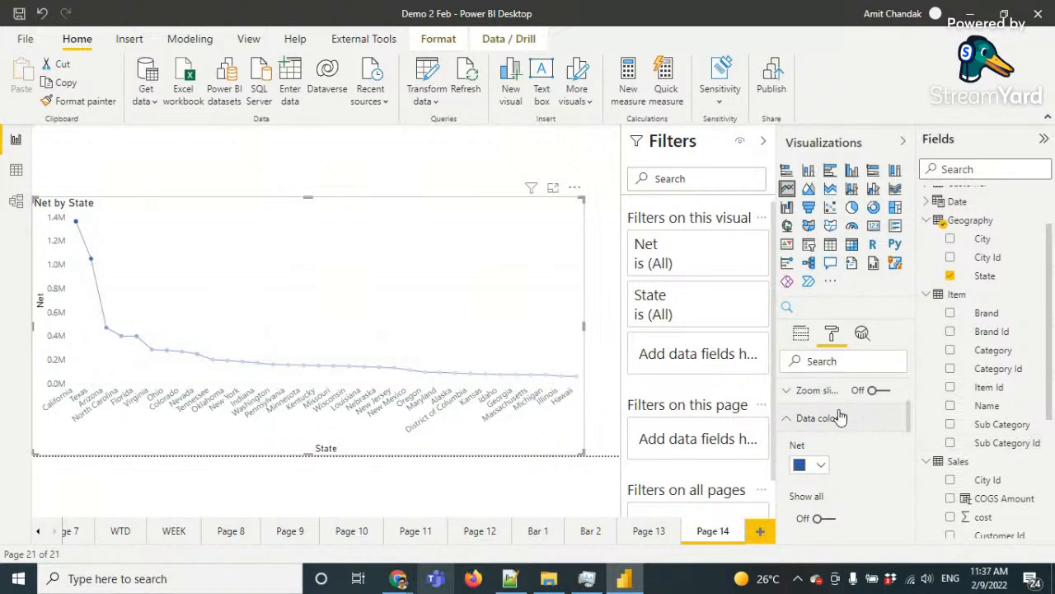
{"action": "left_click", "coordinate": [852, 171]}
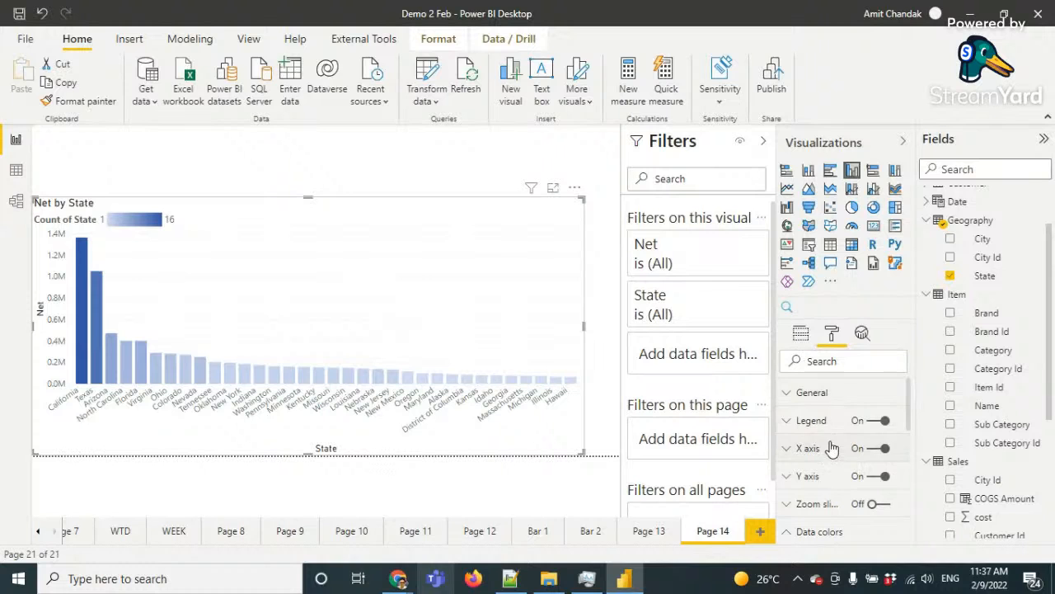
{"action": "scroll", "coordinate": [835, 464], "scroll_direction": "down", "scroll_amount": 2}
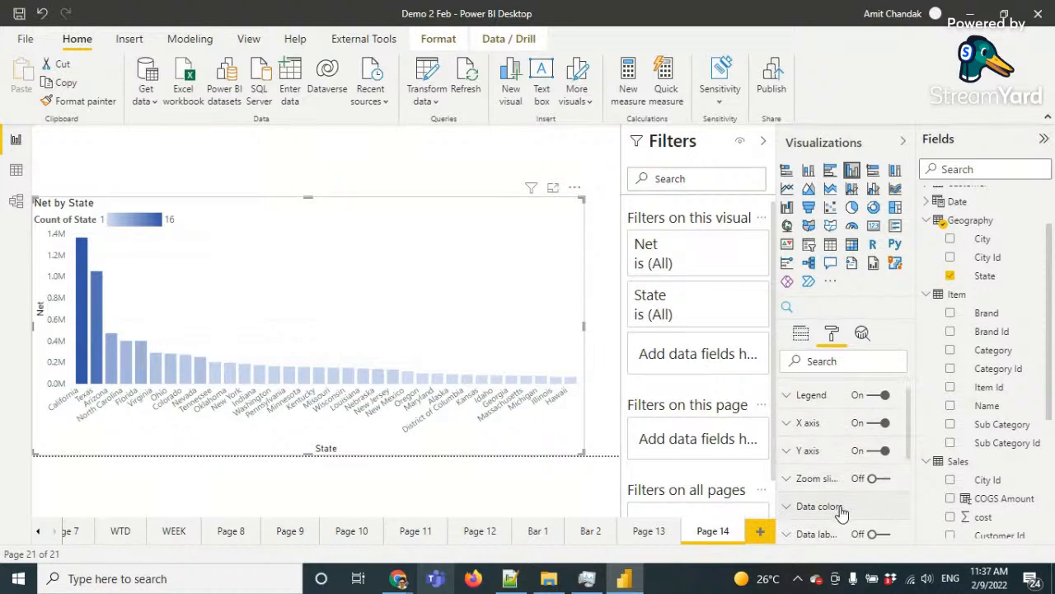
{"action": "left_click", "coordinate": [835, 502]}
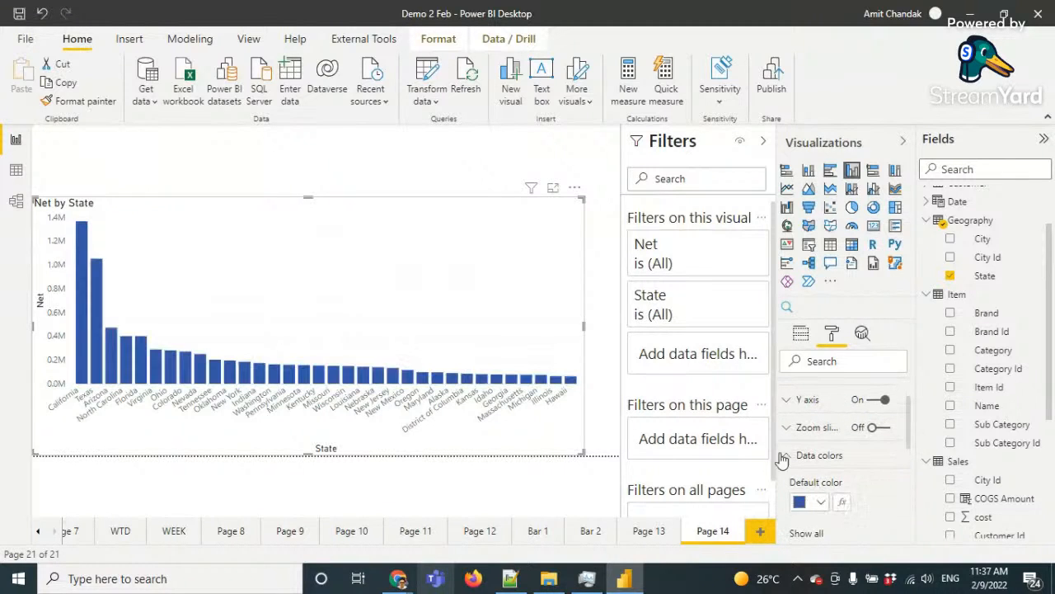
Base the columns' default color gradient on the Net measure from the Base folder
{"action": "left_click", "coordinate": [842, 502]}
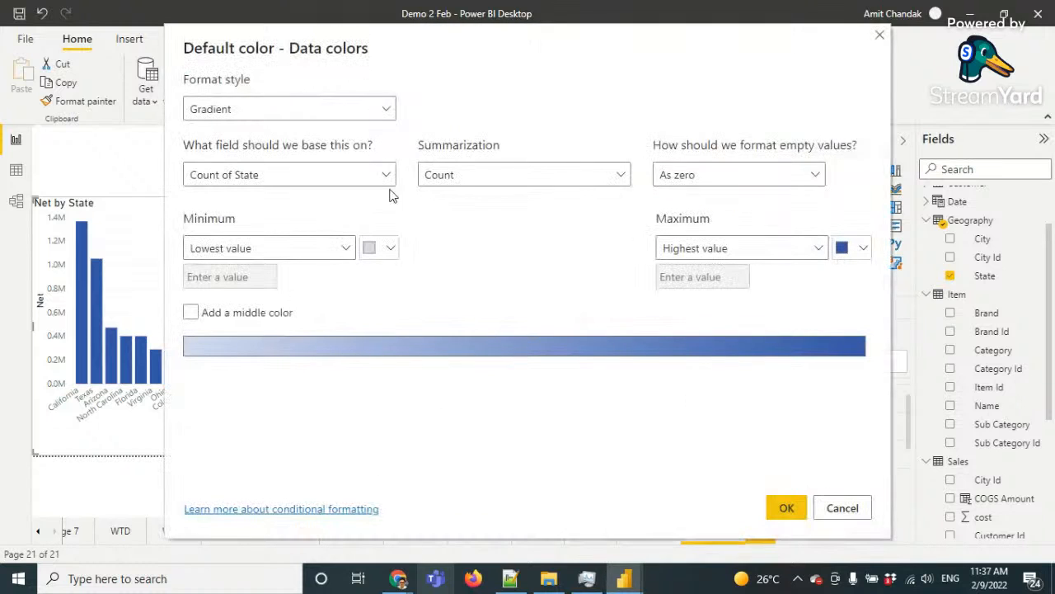
{"action": "left_click", "coordinate": [255, 176]}
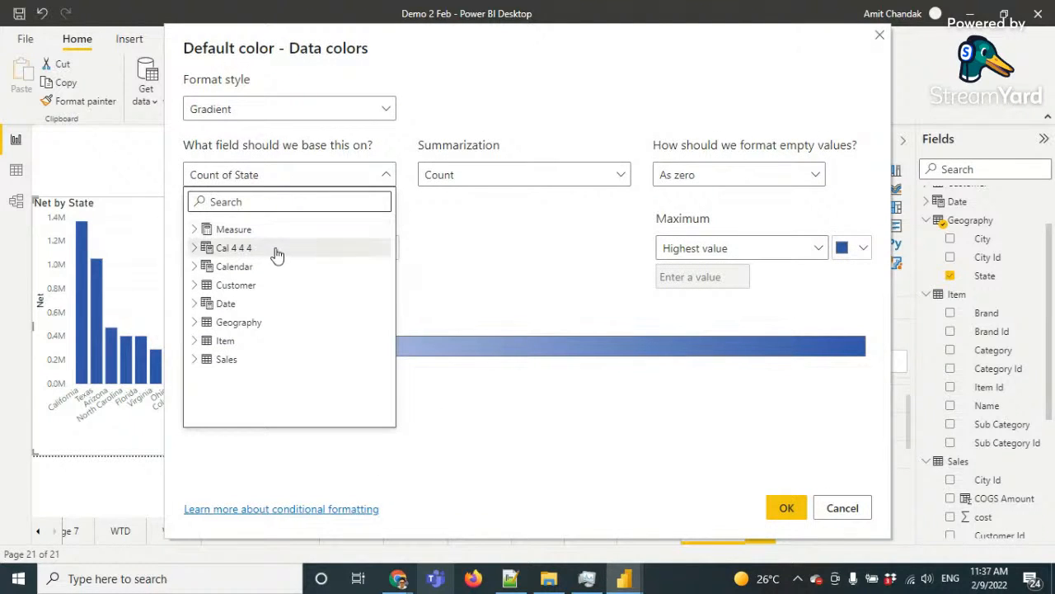
{"action": "left_click", "coordinate": [414, 223]}
{"action": "left_click", "coordinate": [321, 178]}
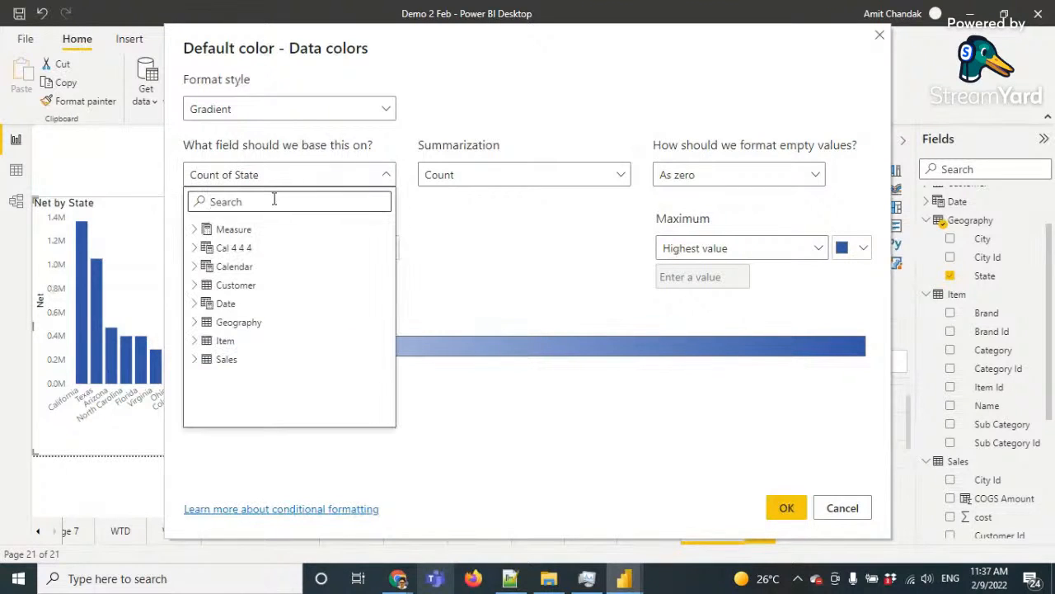
{"action": "type", "text": "net"}
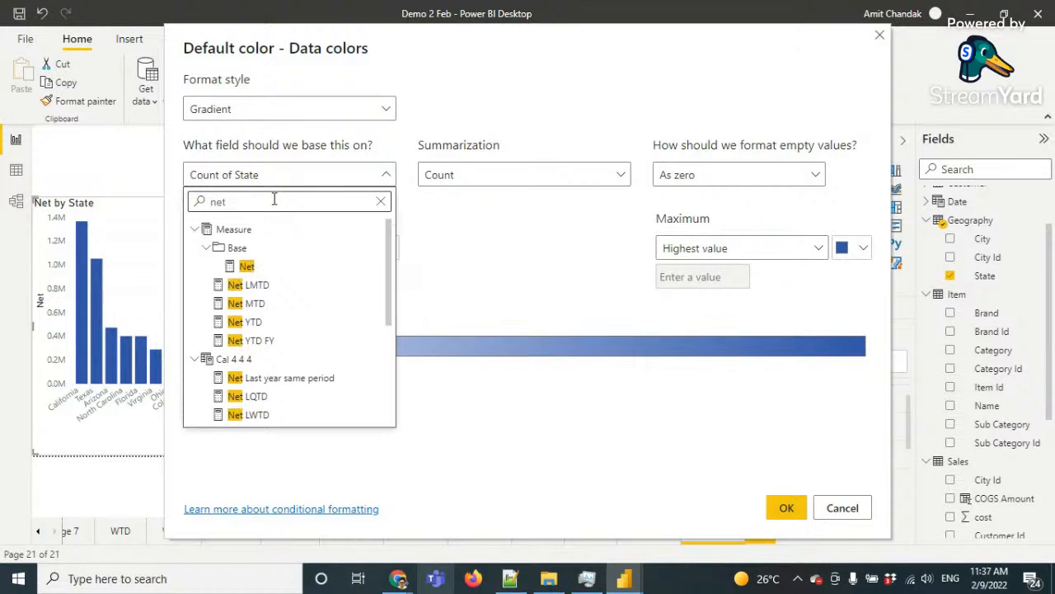
{"action": "left_click", "coordinate": [426, 236]}
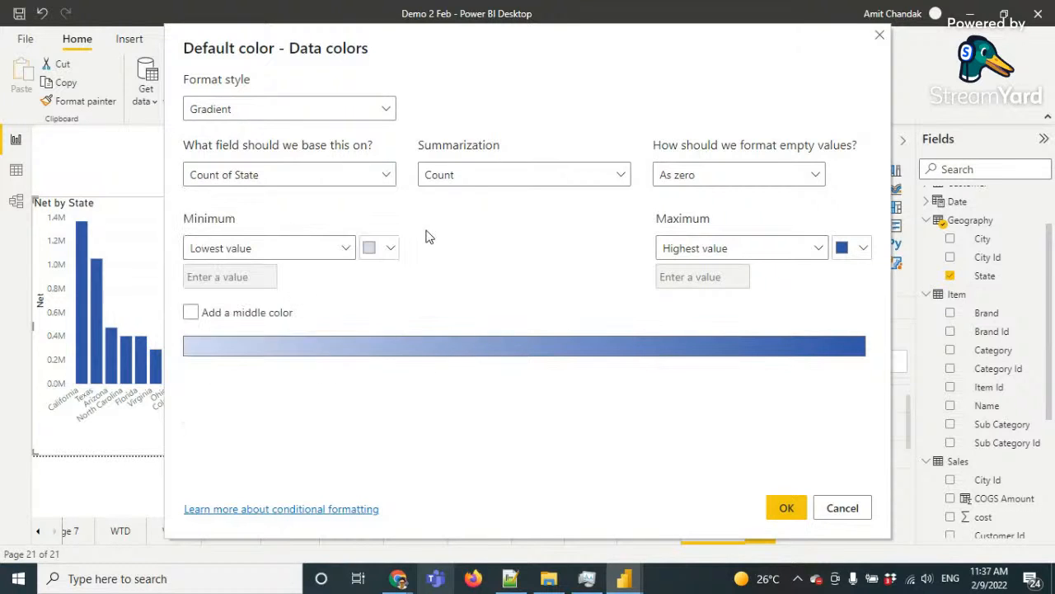
{"action": "left_click", "coordinate": [316, 185]}
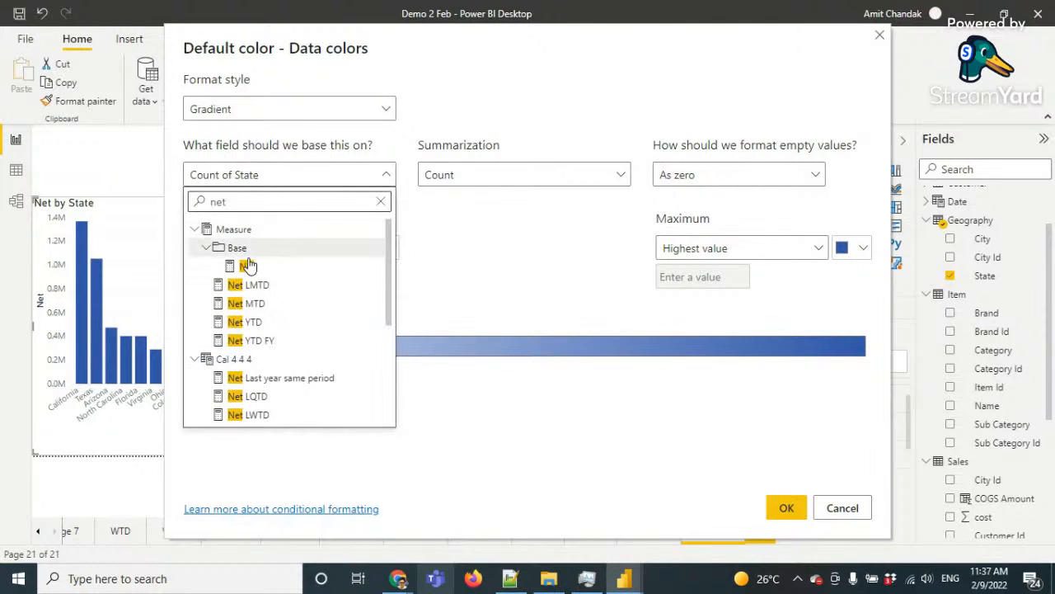
{"action": "left_click", "coordinate": [249, 264]}
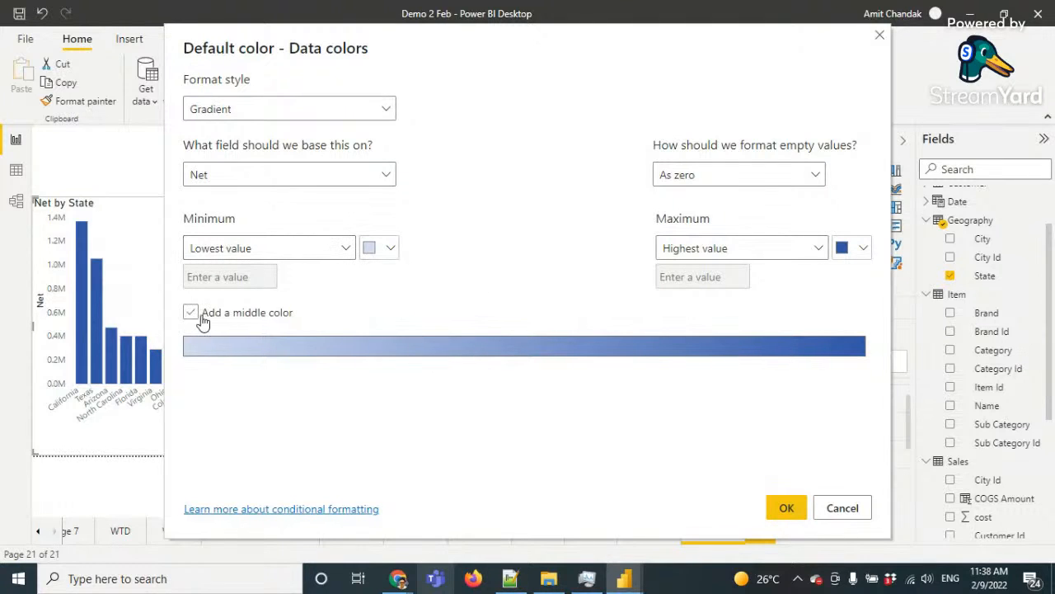
Set the gradient's lowest-value color to dark red and its highest-value color to dark green, and apply it to the columns
{"action": "left_click", "coordinate": [392, 249]}
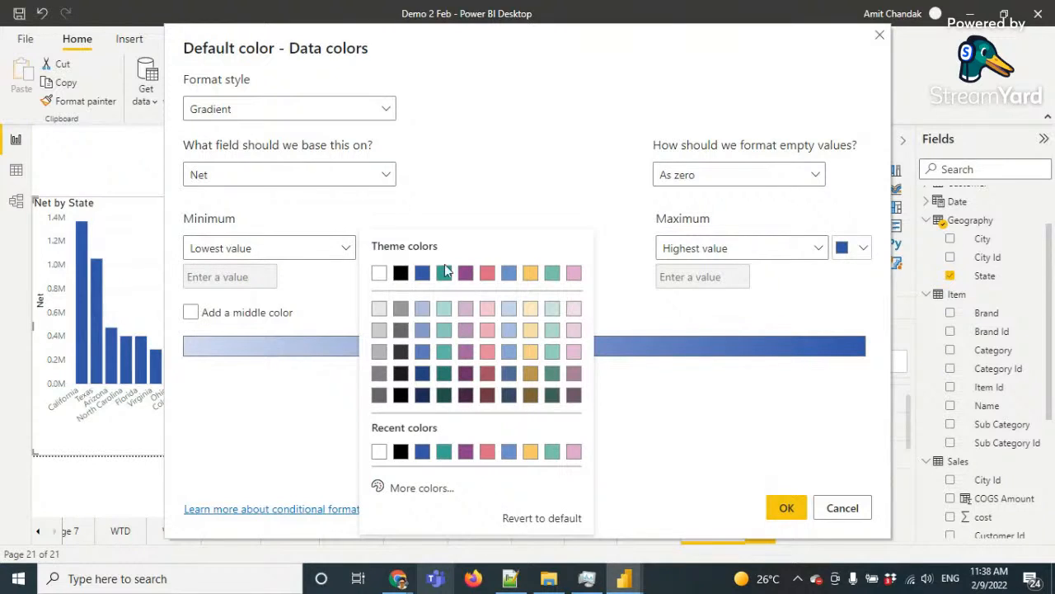
{"action": "left_click", "coordinate": [487, 374]}
{"action": "left_click", "coordinate": [863, 249]}
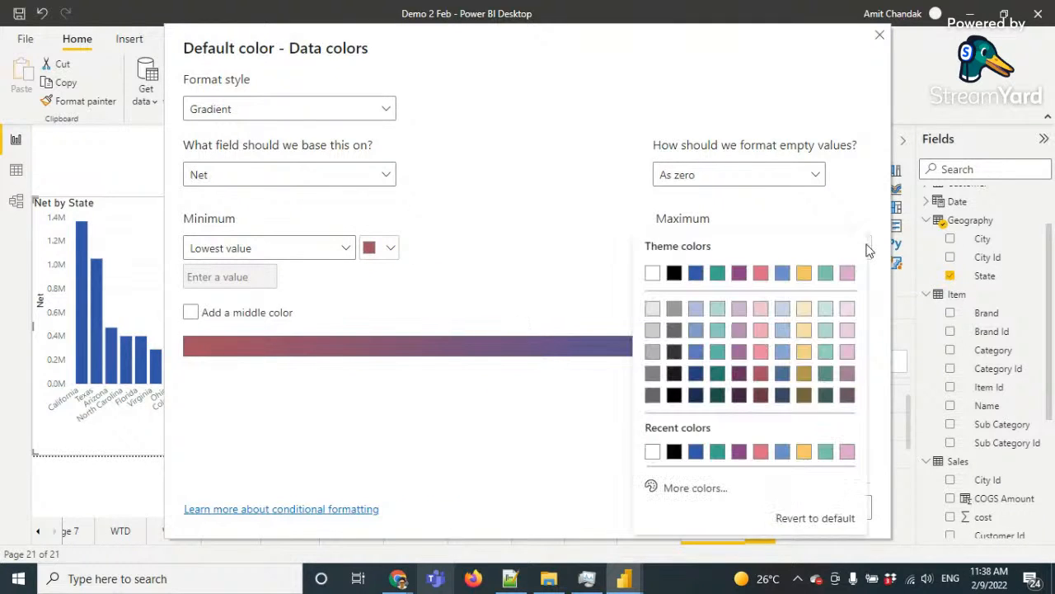
{"action": "left_click", "coordinate": [827, 374]}
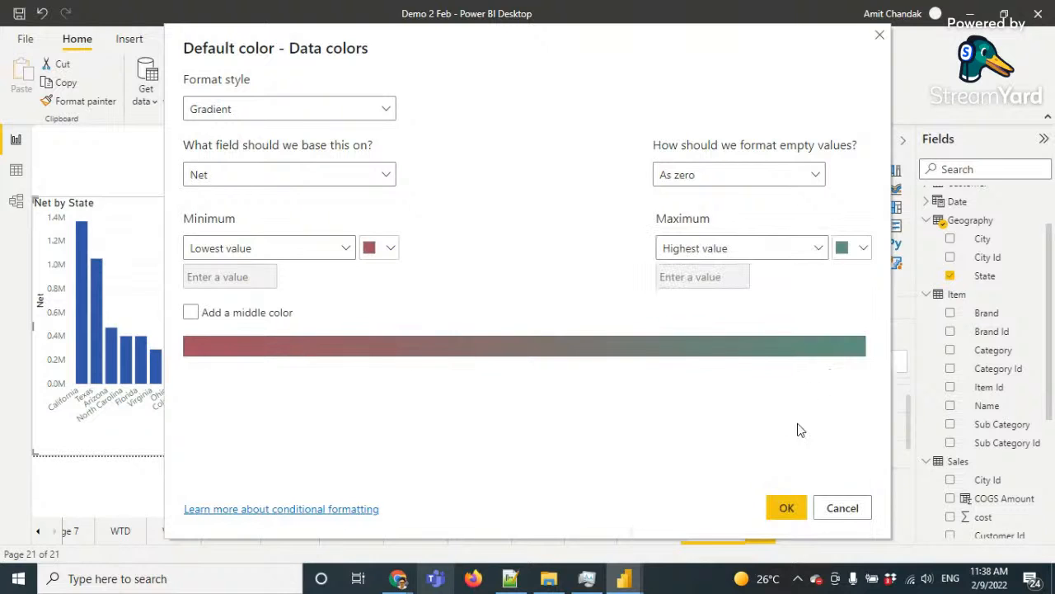
{"action": "left_click", "coordinate": [785, 508]}
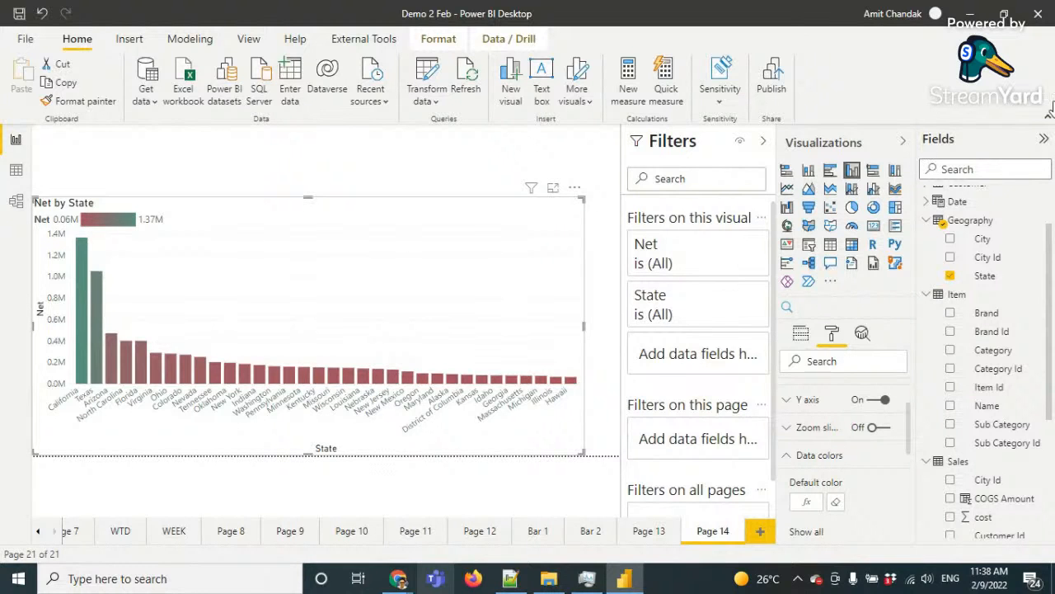
Convert the Net by State column chart to a line chart and turn on its markers
{"action": "left_click", "coordinate": [786, 189]}
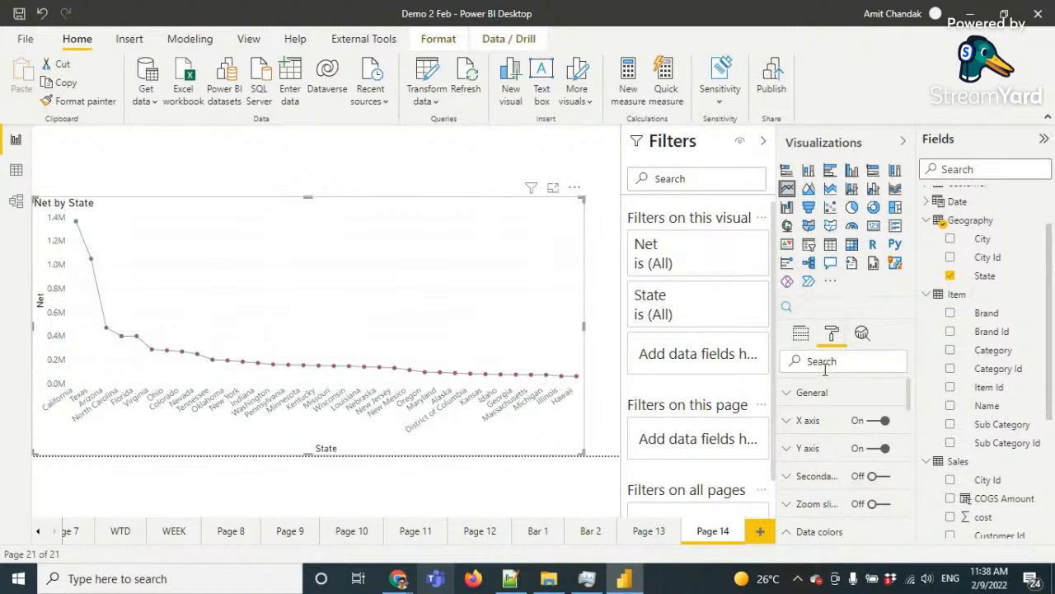
{"action": "type", "text": "mar"}
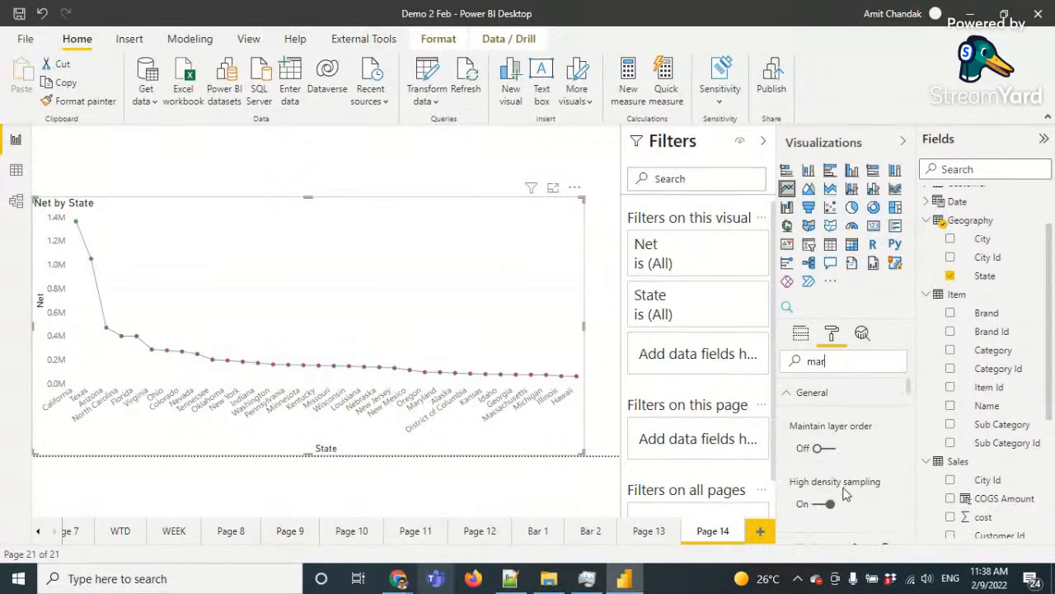
{"action": "left_click_drag", "start_coordinate": [909, 385], "coordinate": [914, 442]}
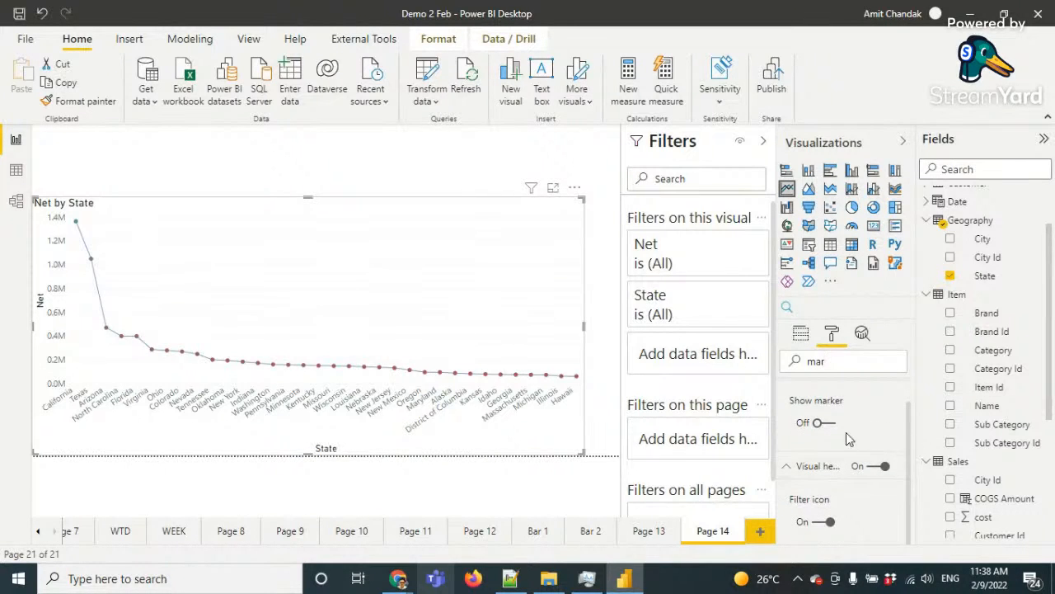
{"action": "left_click", "coordinate": [818, 423]}
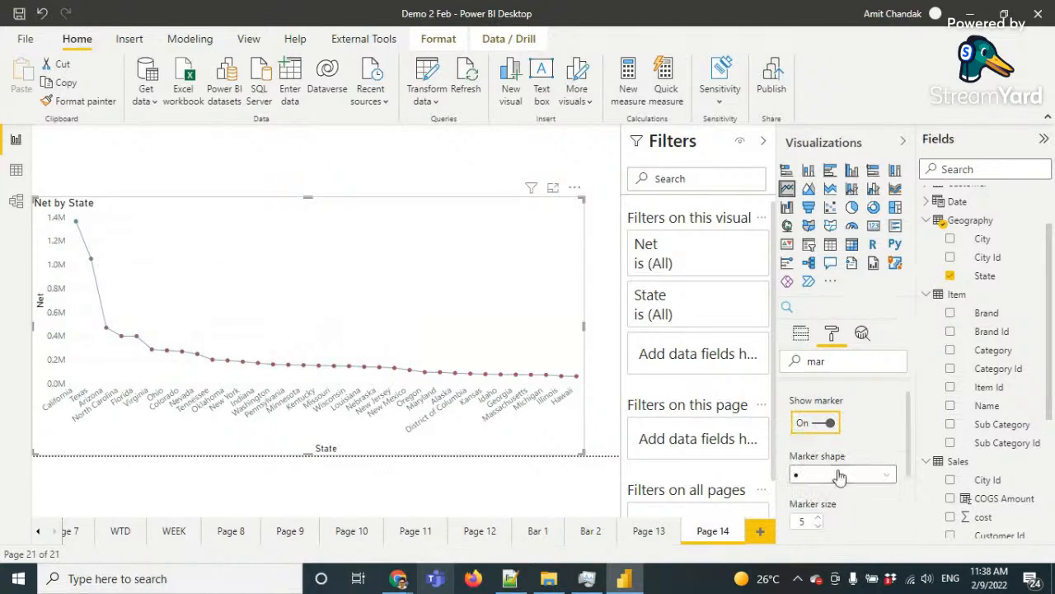
Raise the line chart's marker size to 18 and reduce it to 8
{"action": "scroll", "coordinate": [827, 482], "scroll_direction": "down", "scroll_amount": 1}
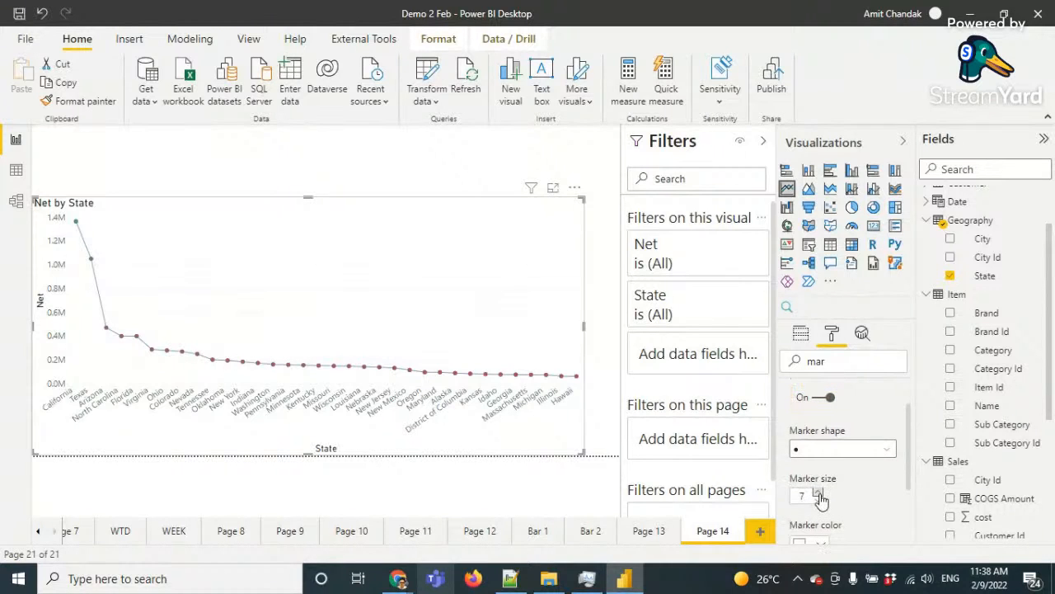
{"action": "left_click", "coordinate": [819, 492]}
{"action": "left_click", "coordinate": [819, 492]}
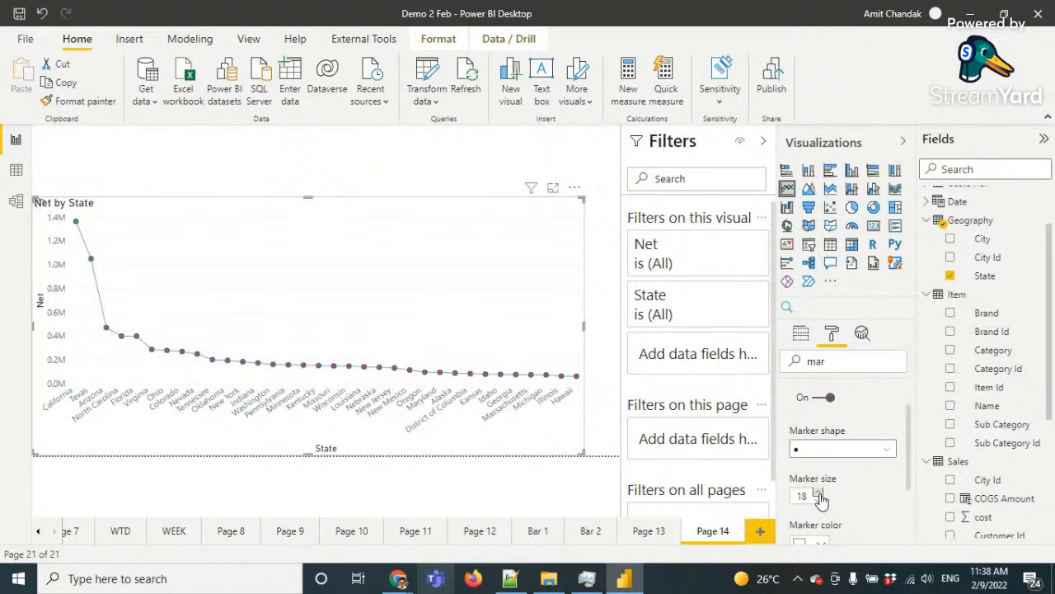
{"action": "left_click", "coordinate": [819, 493]}
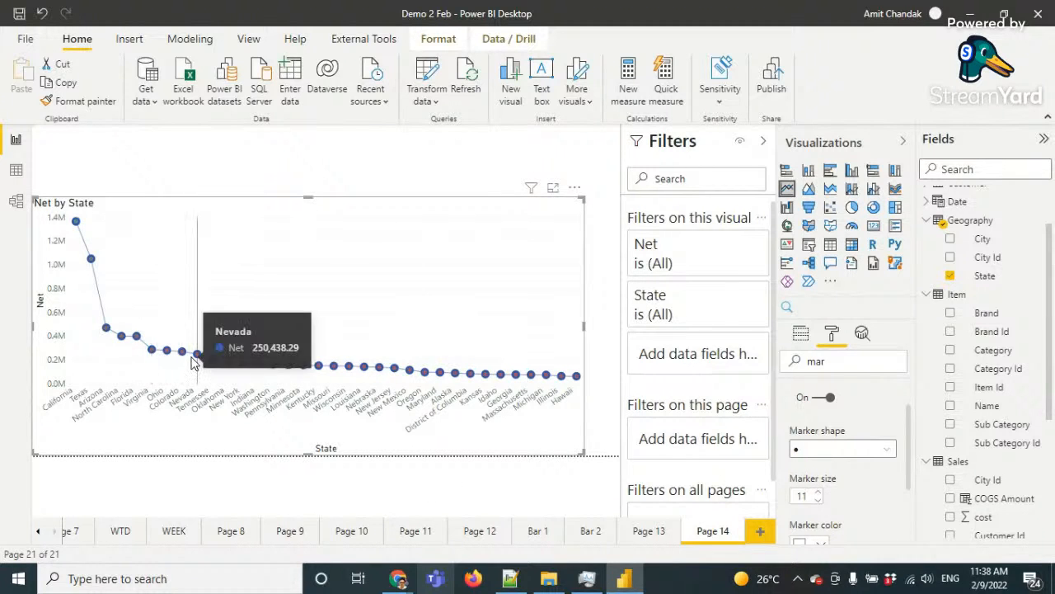
{"action": "left_click", "coordinate": [818, 500]}
{"action": "left_click", "coordinate": [818, 500]}
{"action": "left_click", "coordinate": [818, 499]}
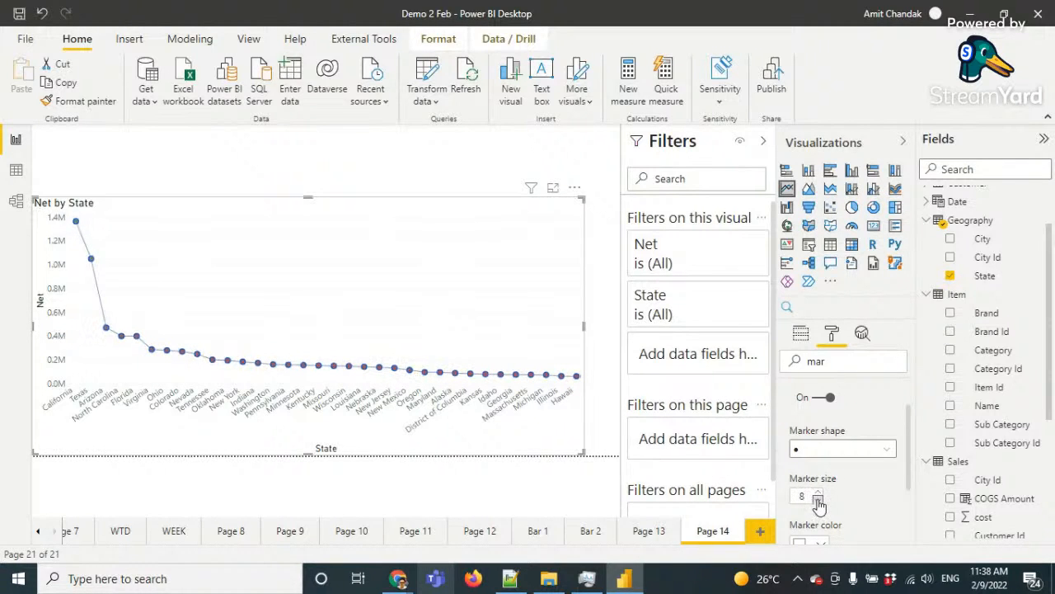
{"action": "left_click", "coordinate": [818, 500]}
{"action": "left_click", "coordinate": [818, 492]}
Add a new report page and insert a map visual, enlarging it to span the page's height
{"action": "left_click", "coordinate": [760, 532]}
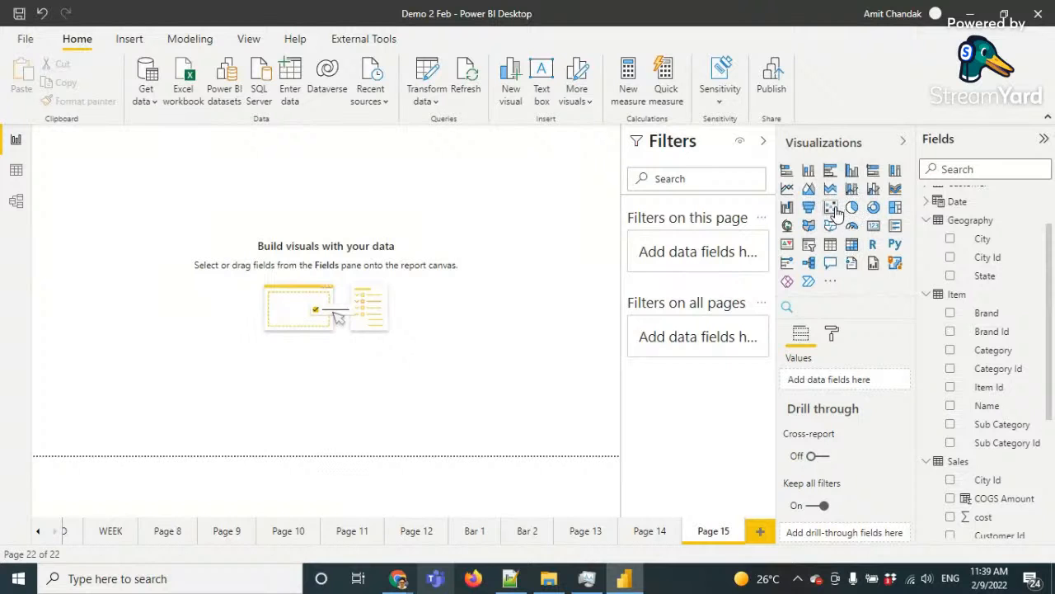
{"action": "left_click", "coordinate": [788, 226]}
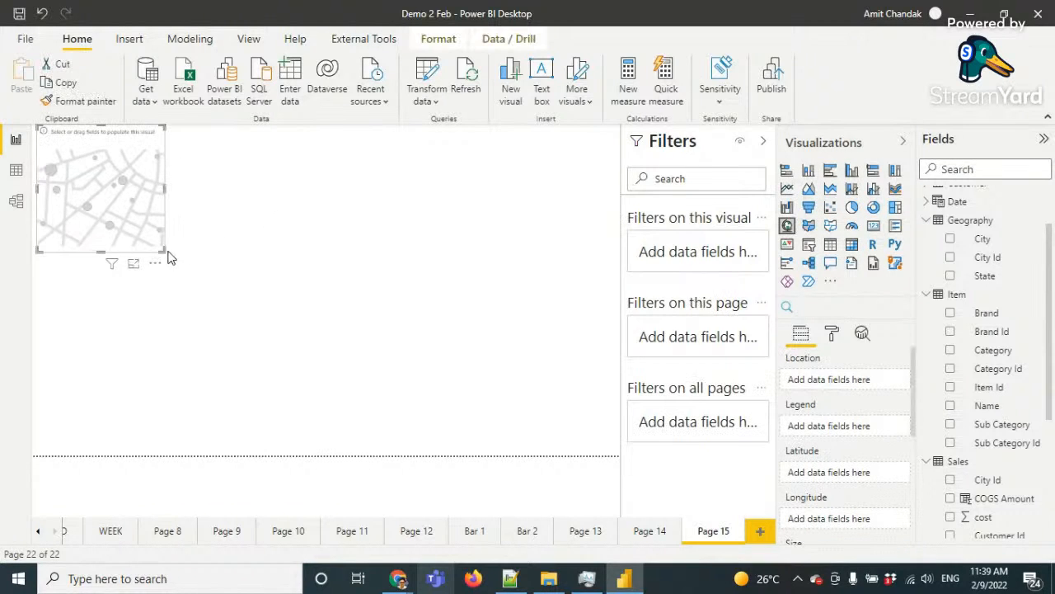
{"action": "left_click_drag", "start_coordinate": [159, 252], "coordinate": [460, 456]}
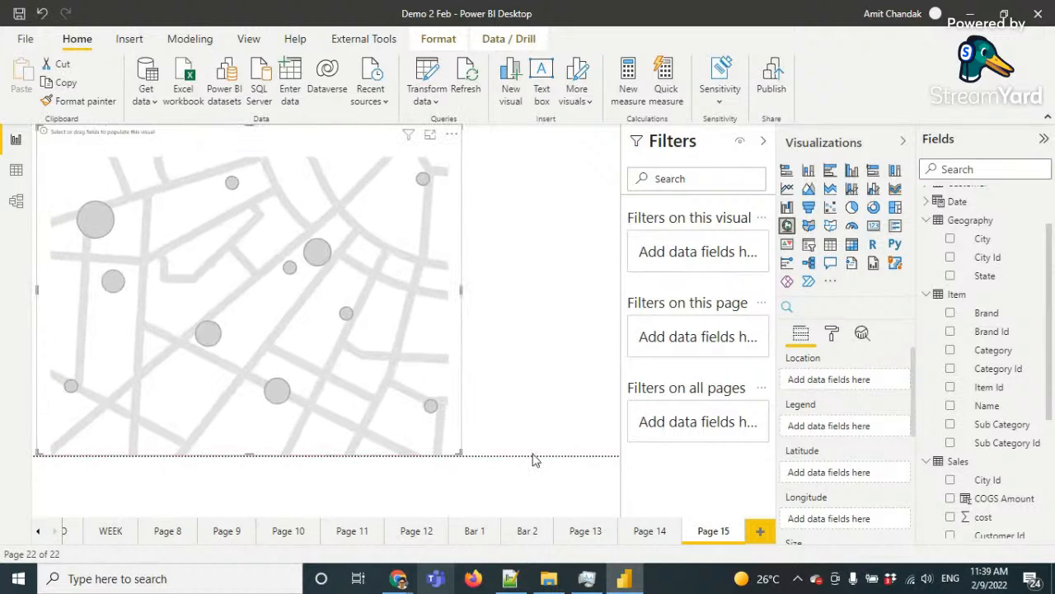
Set the data category of the Geography table's State column to State or Province
{"action": "scroll", "coordinate": [1006, 380], "scroll_direction": "down", "scroll_amount": 5}
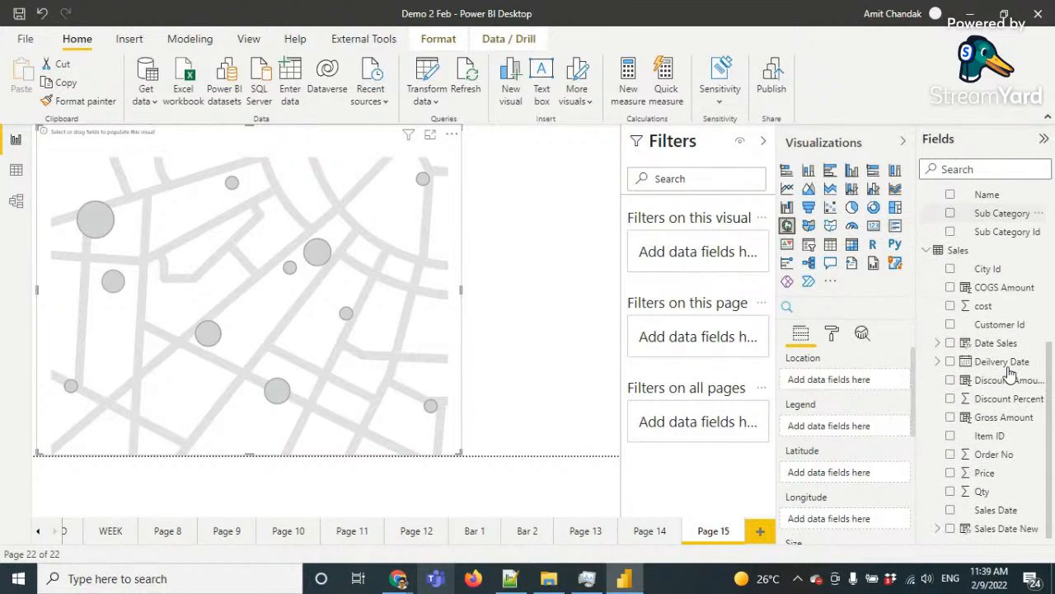
{"action": "scroll", "coordinate": [998, 379], "scroll_direction": "up", "scroll_amount": 5}
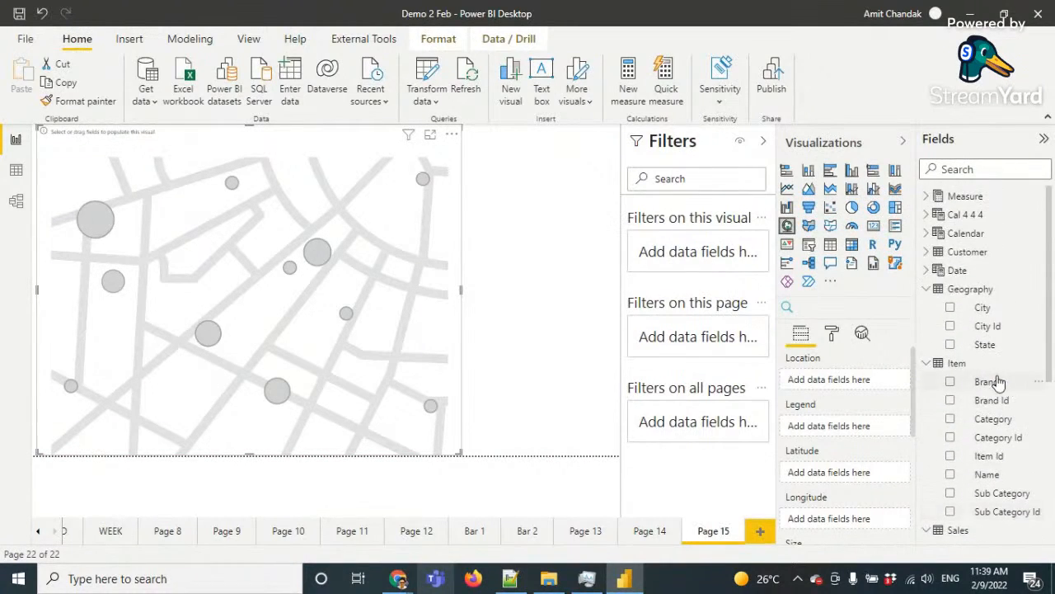
{"action": "left_click", "coordinate": [985, 346]}
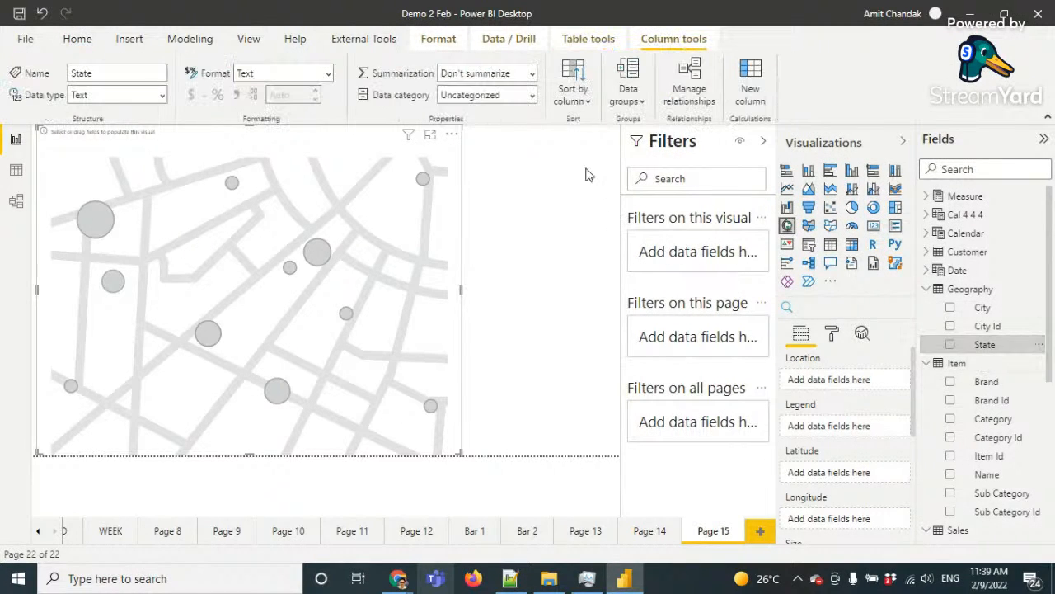
{"action": "left_click", "coordinate": [532, 95]}
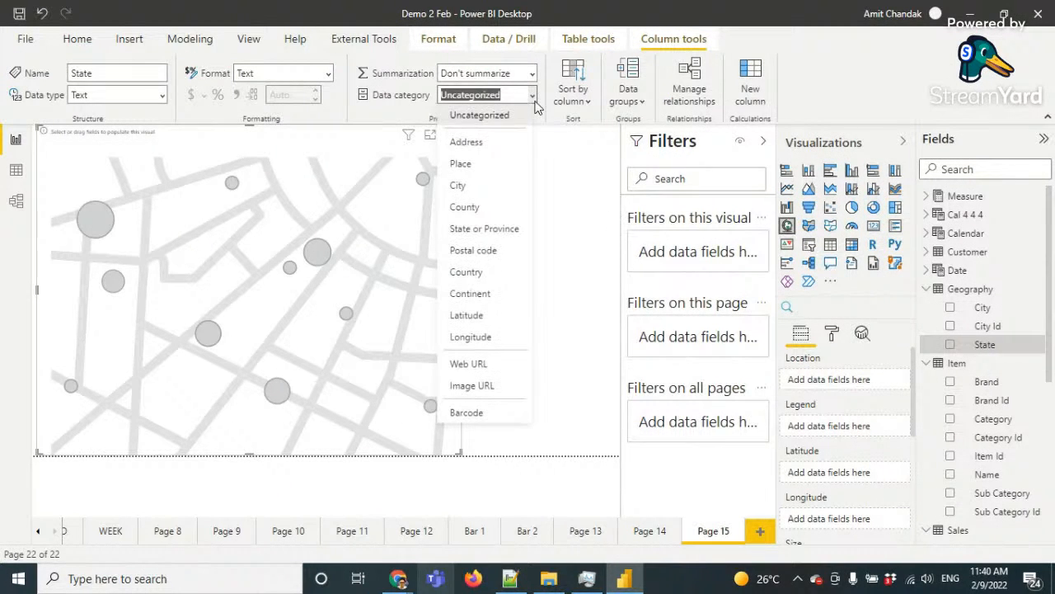
{"action": "left_click", "coordinate": [470, 230]}
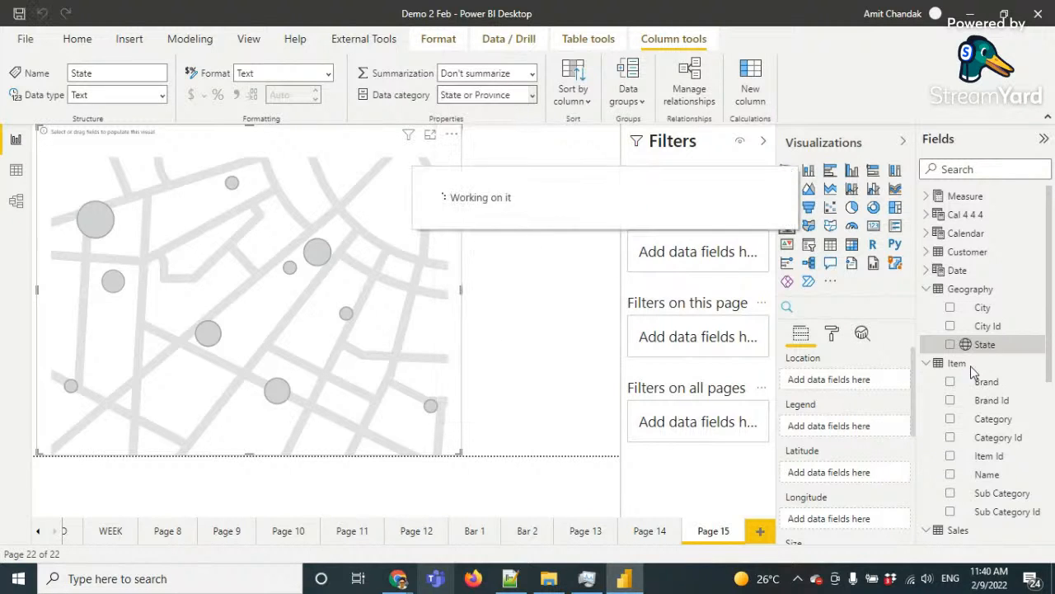
Set the data category of the Geography table's City column to City
{"action": "left_click", "coordinate": [978, 310]}
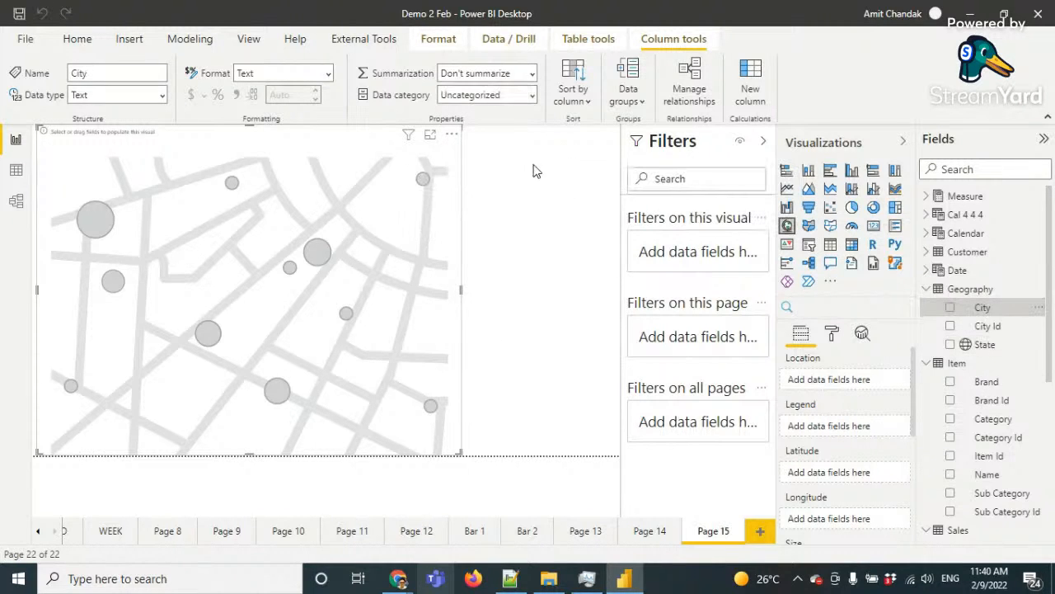
{"action": "left_click", "coordinate": [511, 94]}
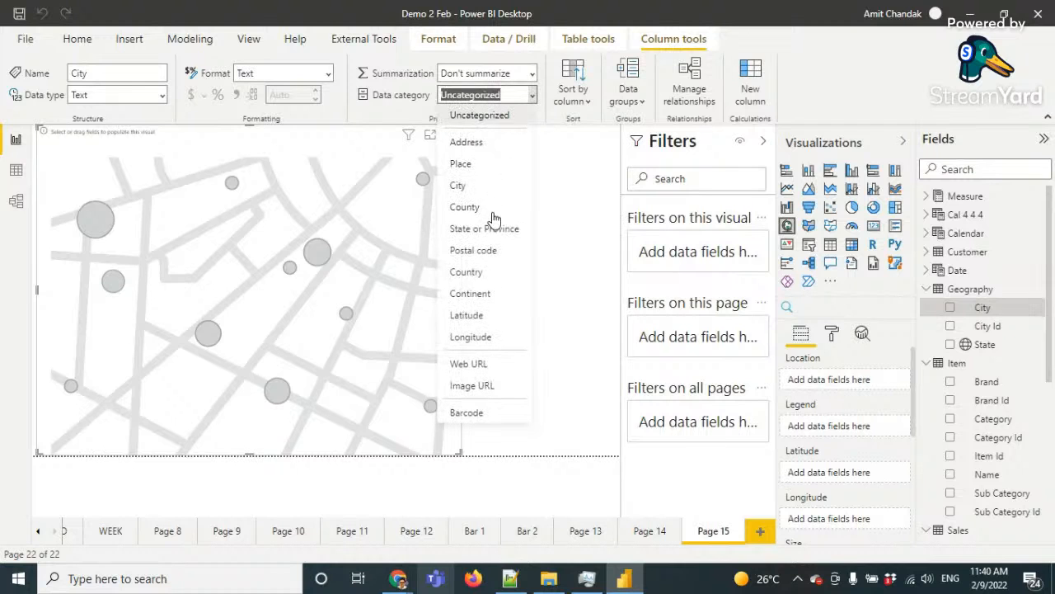
{"action": "left_click", "coordinate": [459, 186]}
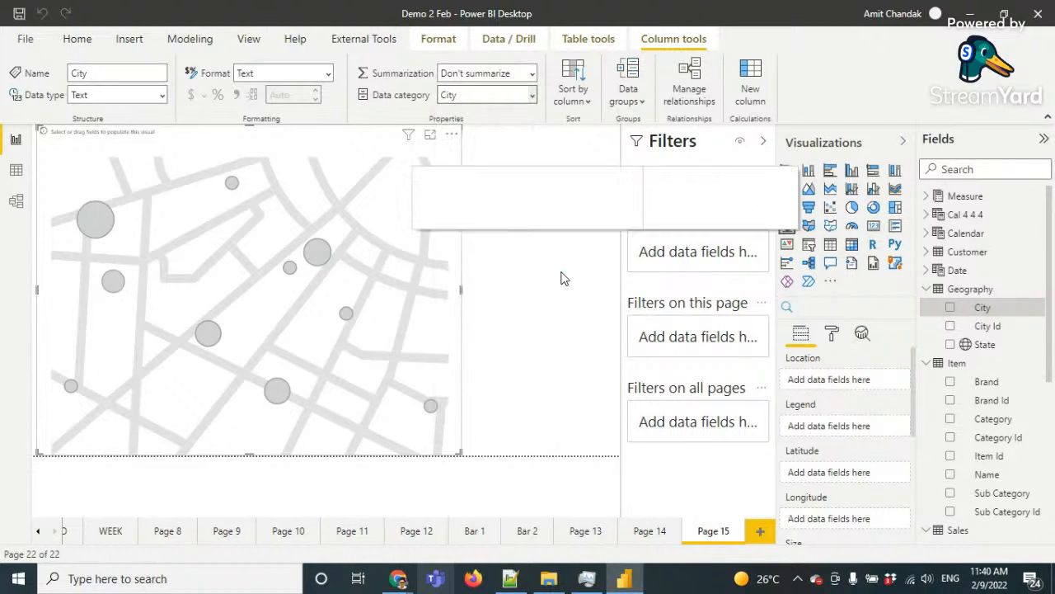
Plot State as the map's location and size its bubbles by the Net measure from the Base folder
{"action": "left_click_drag", "start_coordinate": [1002, 352], "coordinate": [243, 272]}
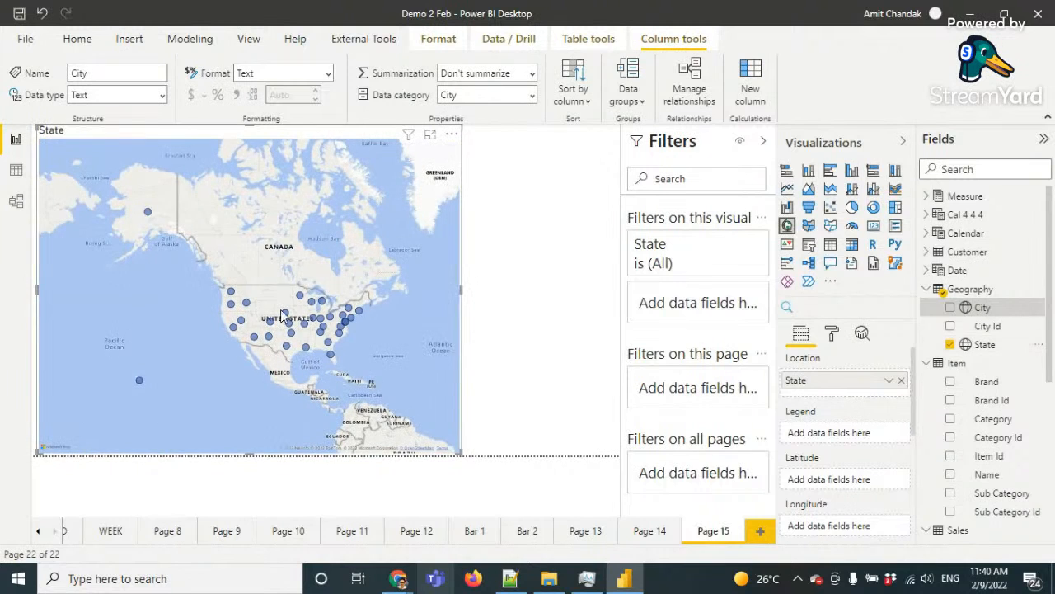
{"action": "scroll", "coordinate": [992, 307], "scroll_direction": "down", "scroll_amount": 5}
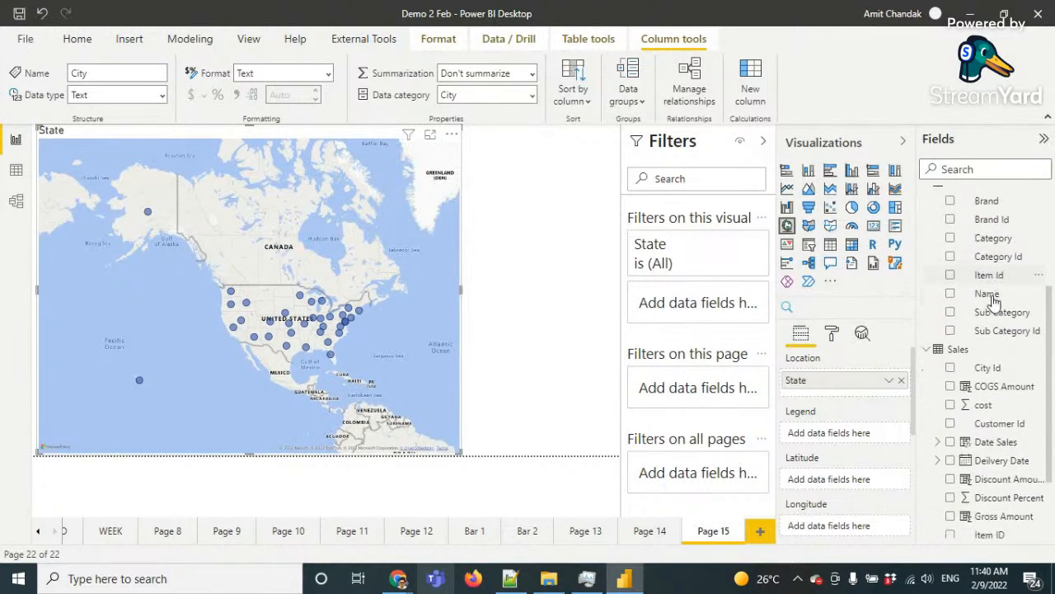
{"action": "scroll", "coordinate": [993, 297], "scroll_direction": "up", "scroll_amount": 6}
{"action": "left_click", "coordinate": [927, 198]}
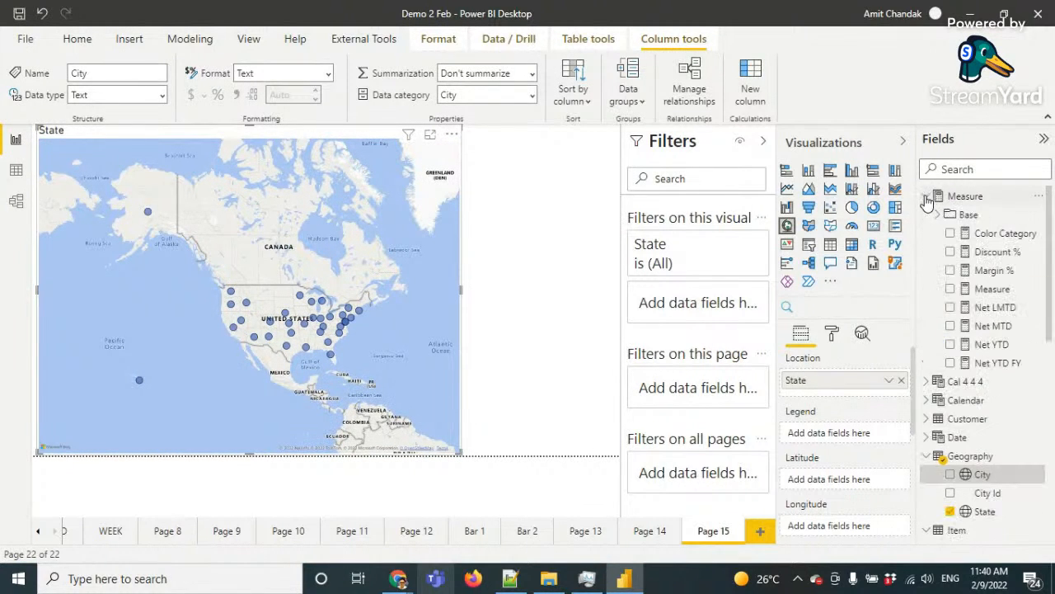
{"action": "left_click", "coordinate": [969, 216]}
{"action": "left_click_drag", "start_coordinate": [994, 306], "coordinate": [437, 404]}
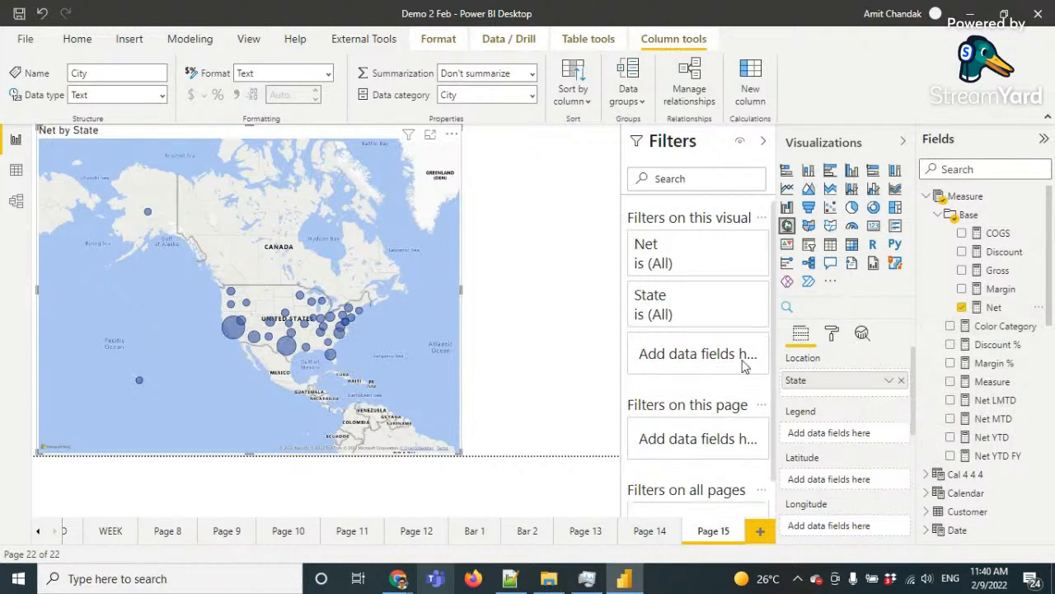
{"action": "scroll", "coordinate": [804, 441], "scroll_direction": "down", "scroll_amount": 4}
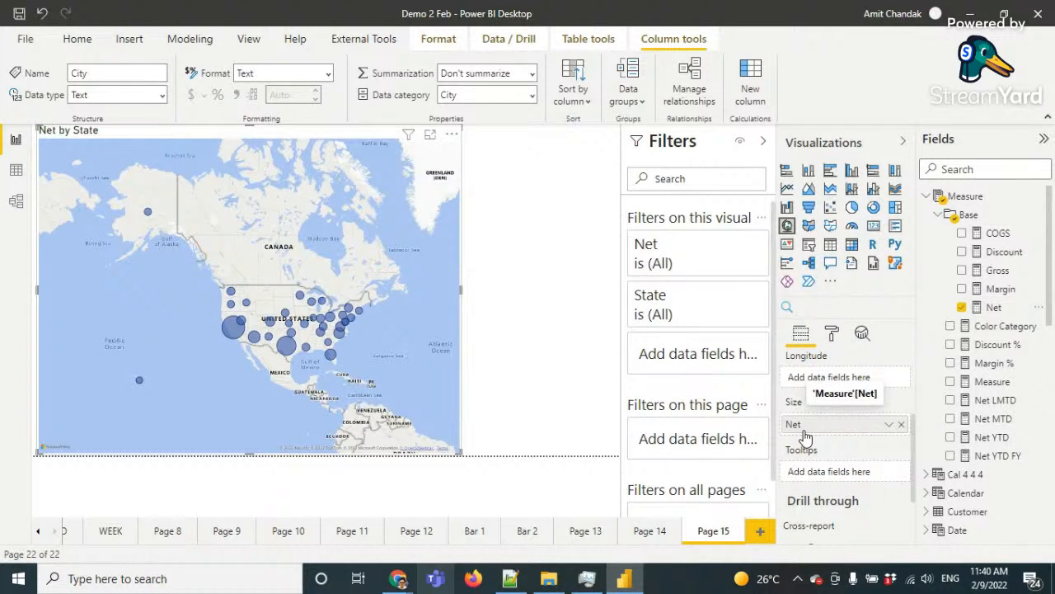
Base the map's default color gradient on the Margin % measure and convert the visual to a filled map
{"action": "left_click", "coordinate": [833, 340]}
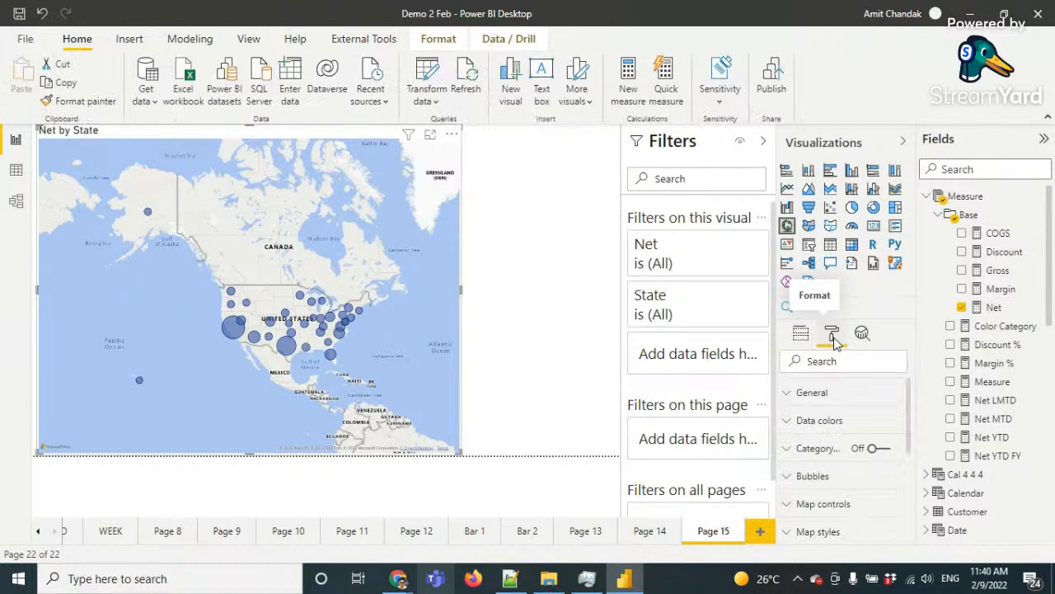
{"action": "left_click", "coordinate": [820, 420]}
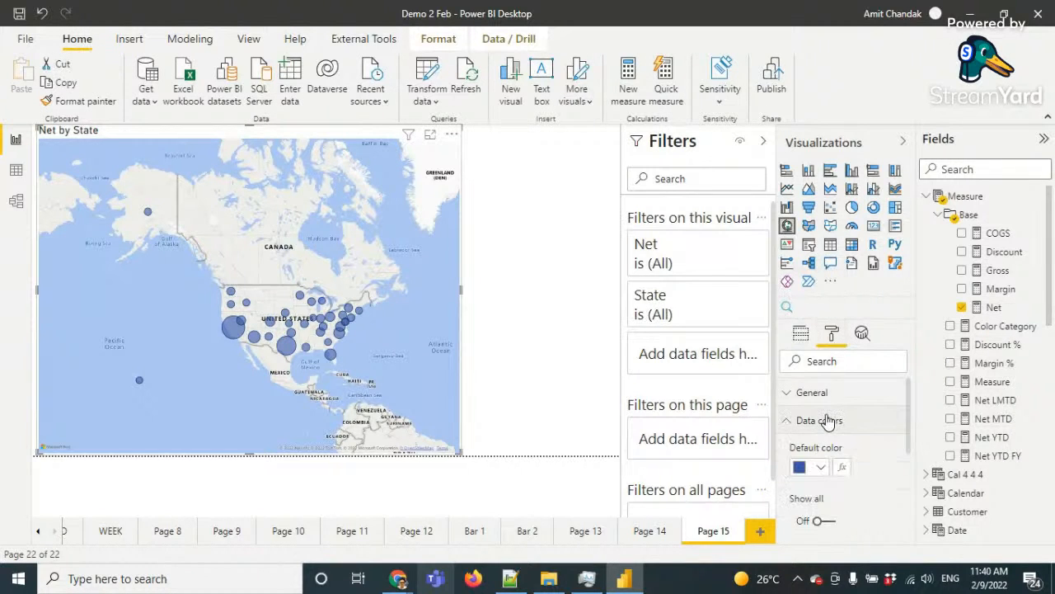
{"action": "left_click", "coordinate": [842, 467]}
{"action": "left_click", "coordinate": [327, 175]}
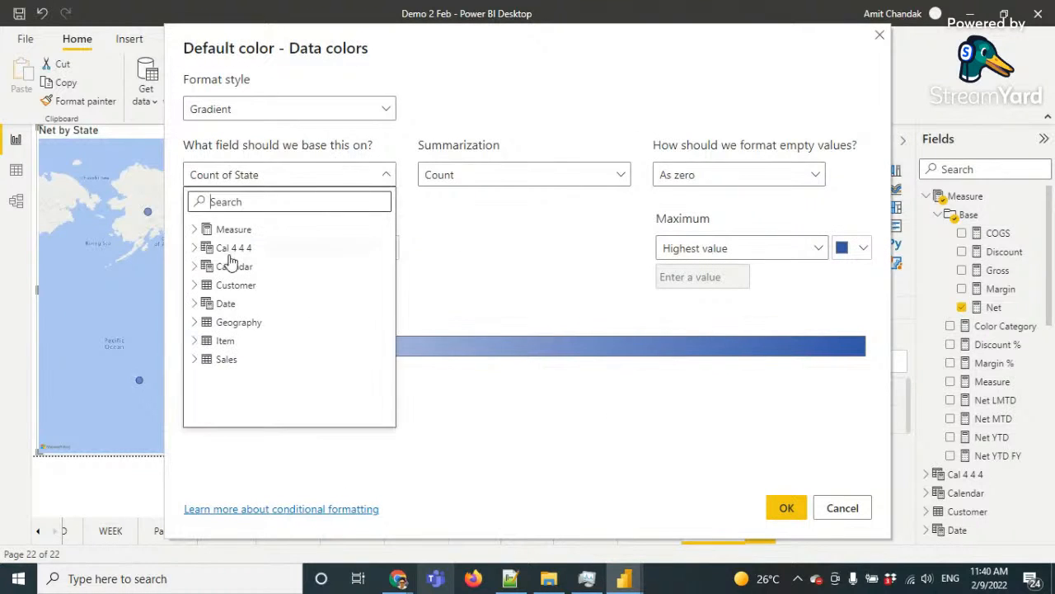
{"action": "type", "text": "ma"}
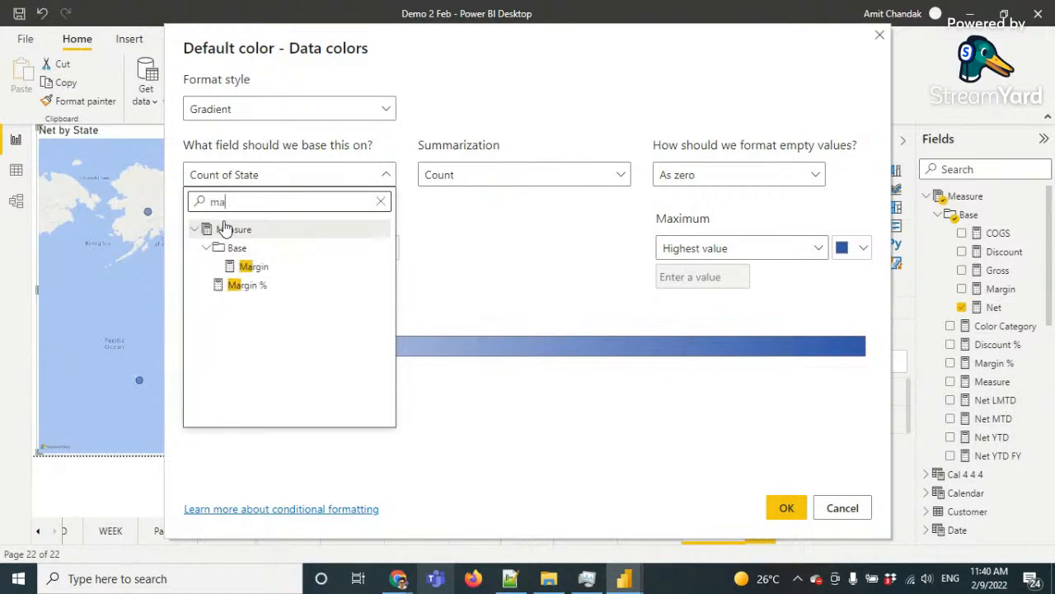
{"action": "left_click", "coordinate": [252, 288]}
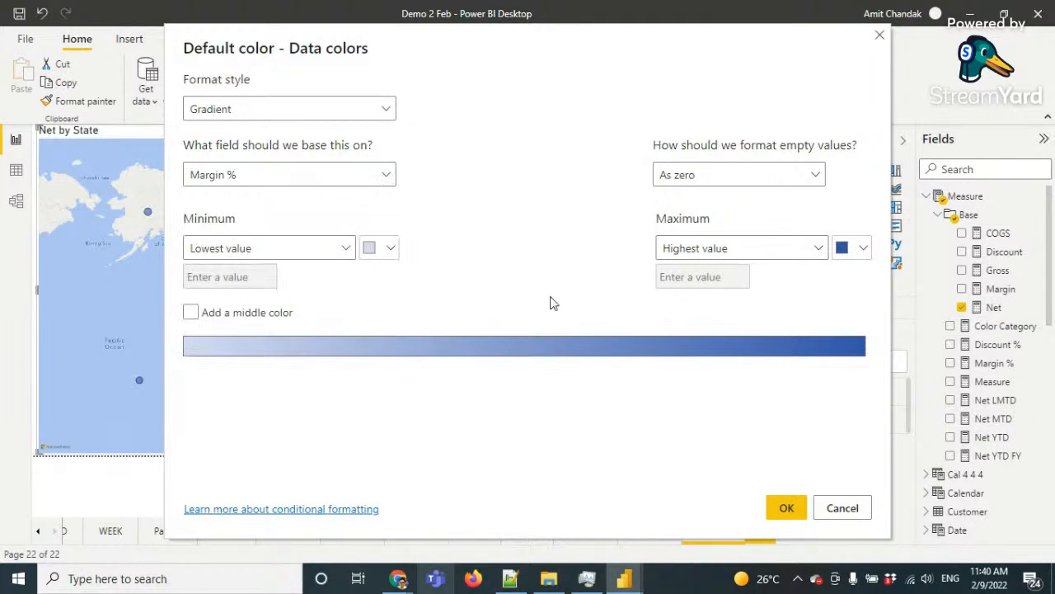
{"action": "left_click", "coordinate": [788, 508]}
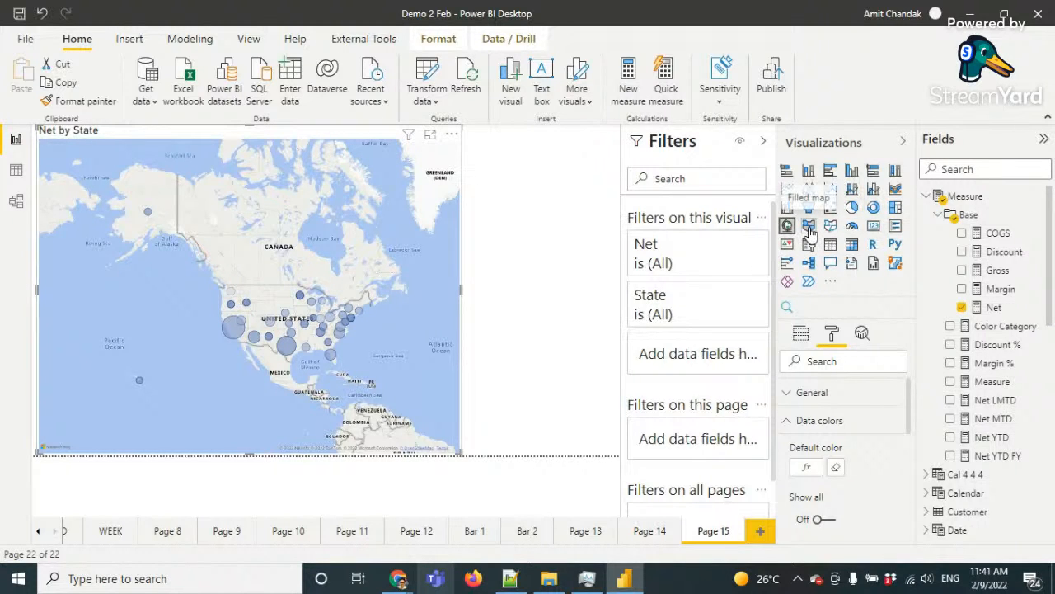
{"action": "left_click", "coordinate": [809, 225]}
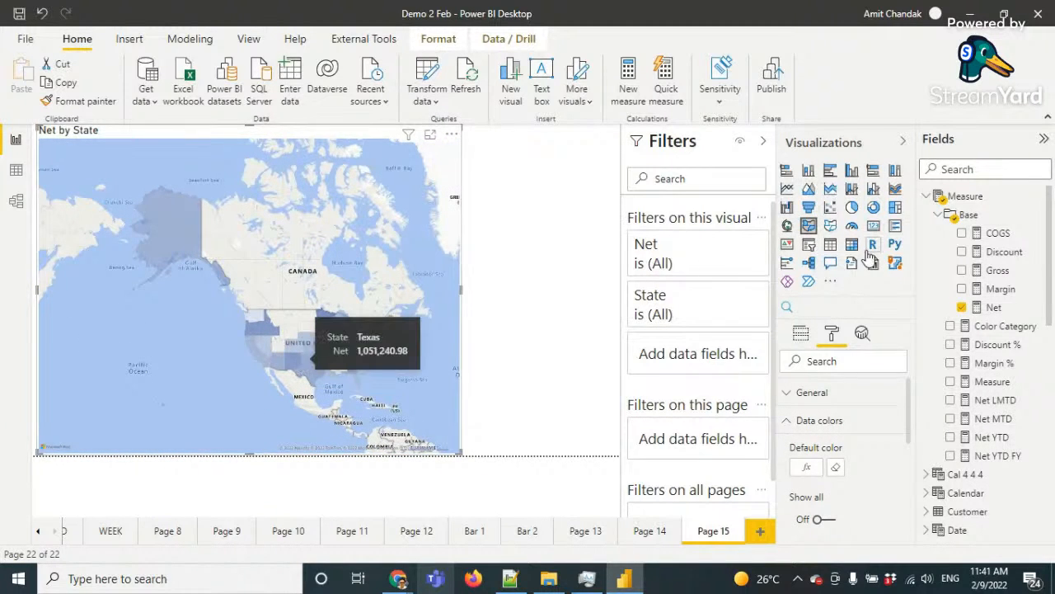
Try the state visual as a shape map and convert it to a bubble map
{"action": "left_click", "coordinate": [831, 233]}
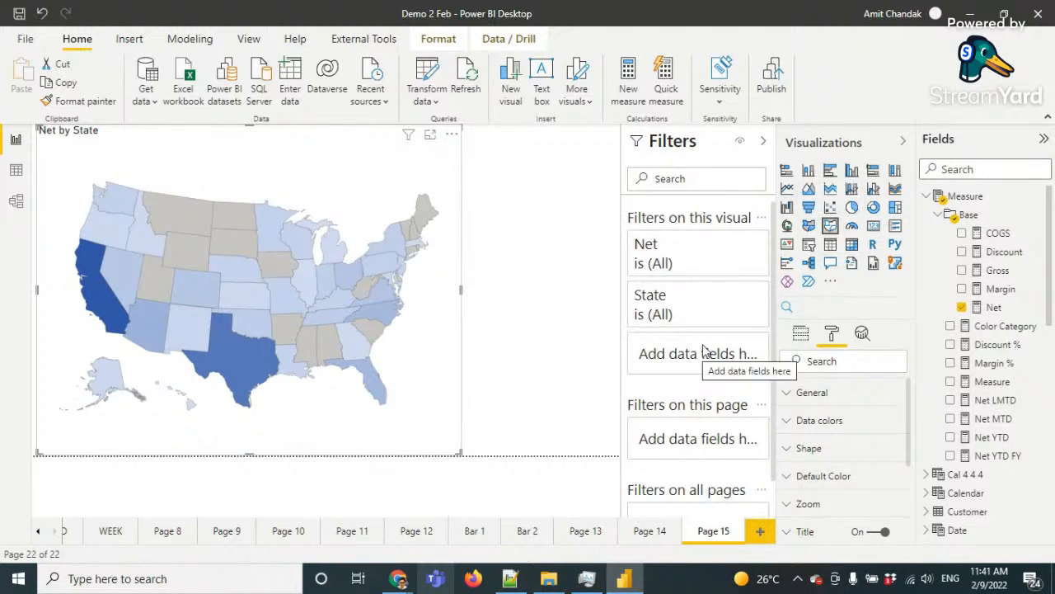
{"action": "left_click", "coordinate": [798, 338]}
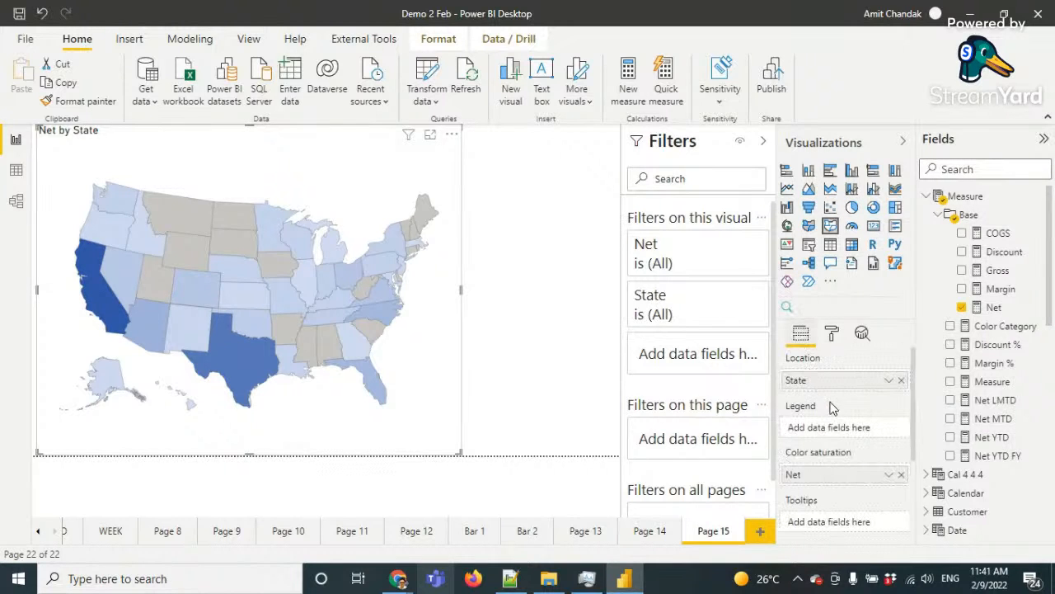
{"action": "left_click", "coordinate": [789, 227]}
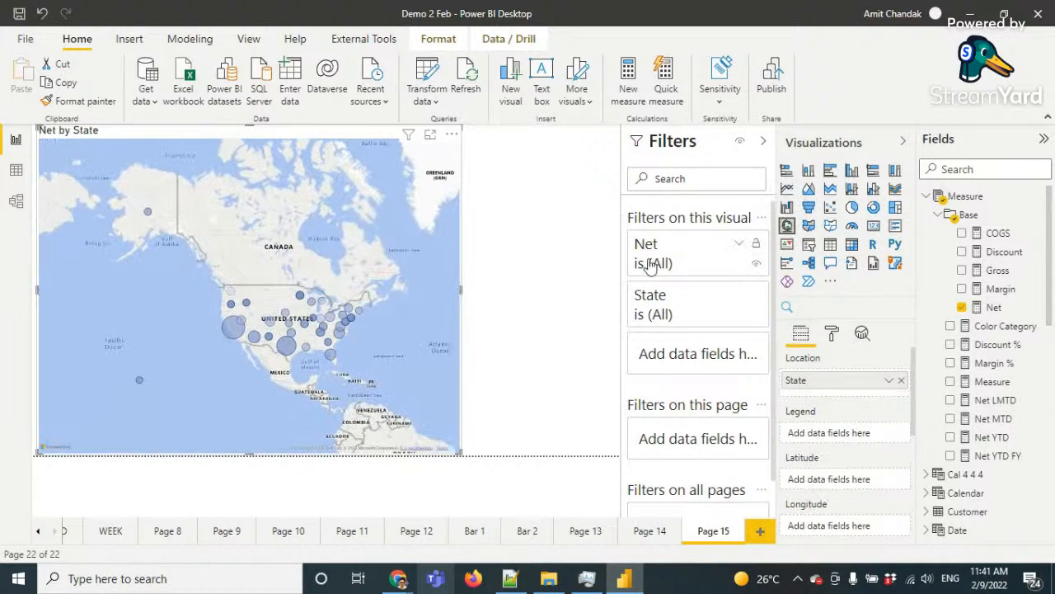
Replace State with the Geography table's City column as the bubble map's location
{"action": "scroll", "coordinate": [1005, 379], "scroll_direction": "down", "scroll_amount": 5}
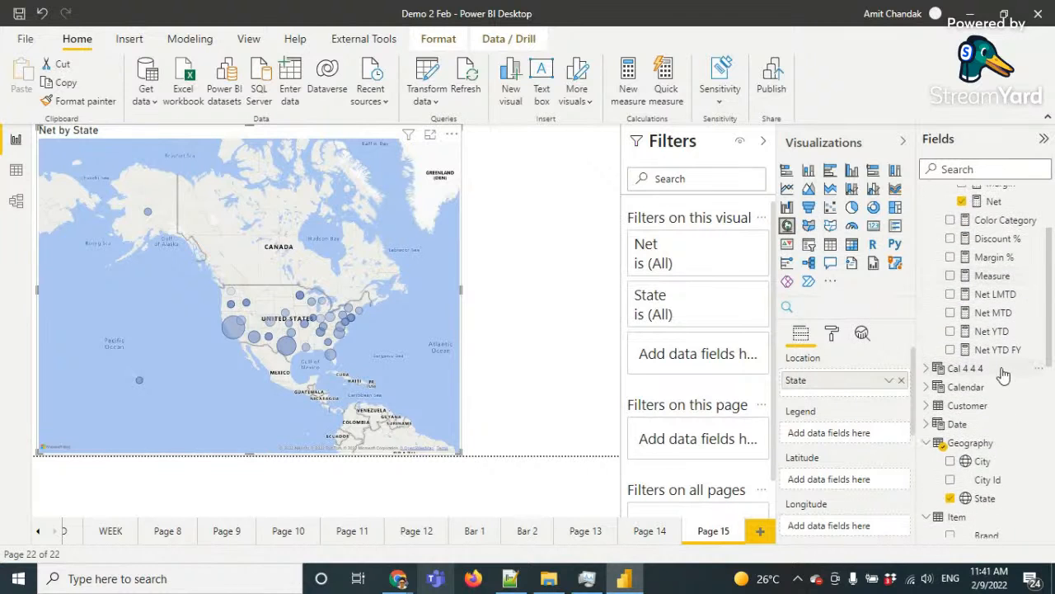
{"action": "left_click_drag", "start_coordinate": [977, 357], "coordinate": [849, 381]}
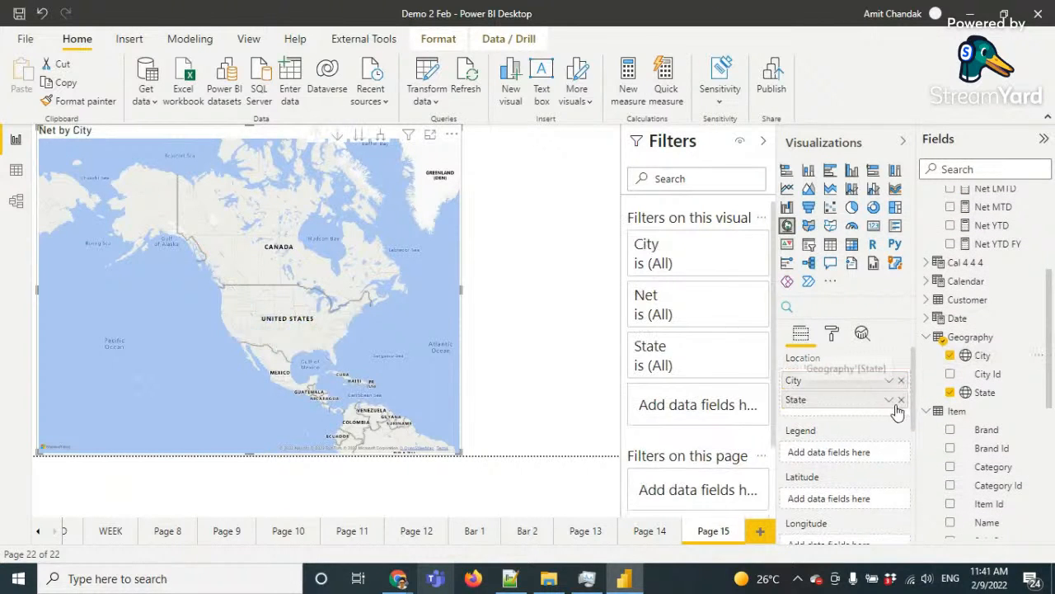
{"action": "left_click", "coordinate": [900, 401]}
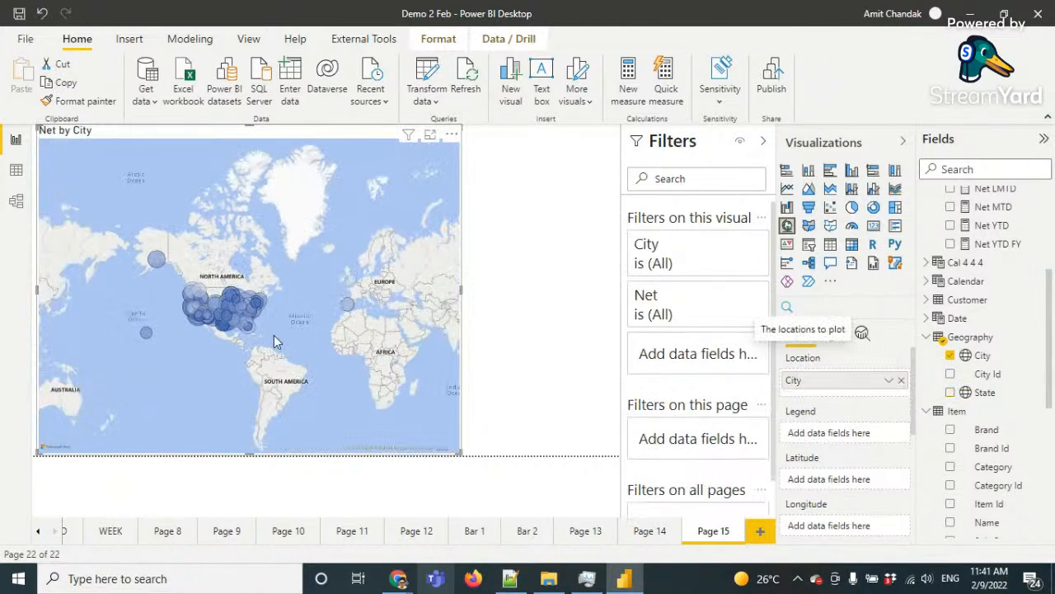
{"action": "scroll", "coordinate": [274, 335], "scroll_direction": "up", "scroll_amount": 2}
{"action": "left_click_drag", "start_coordinate": [251, 341], "coordinate": [393, 398]}
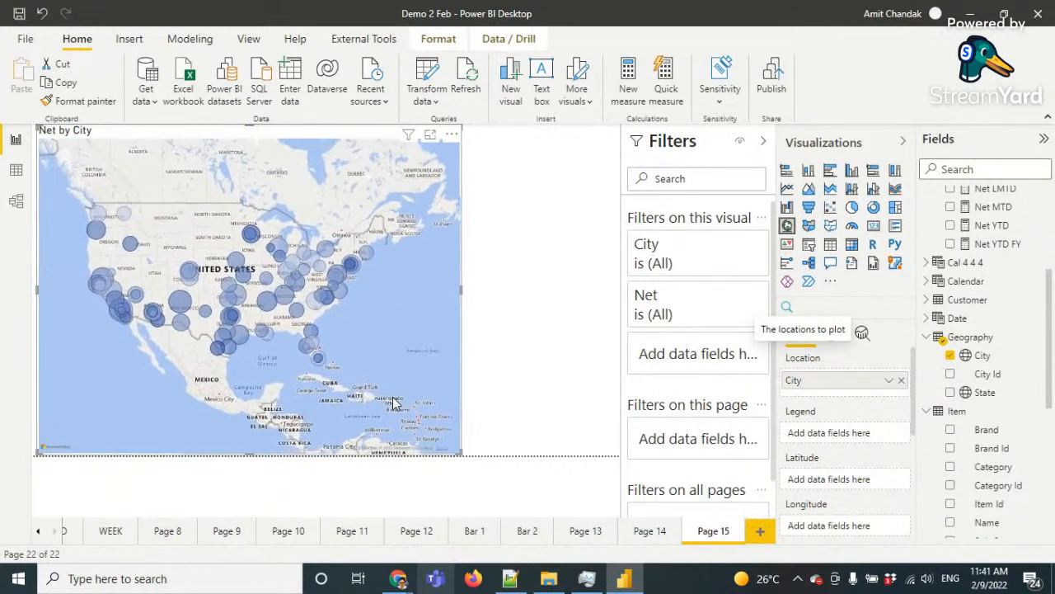
{"action": "scroll", "coordinate": [396, 359], "scroll_direction": "up", "scroll_amount": 2}
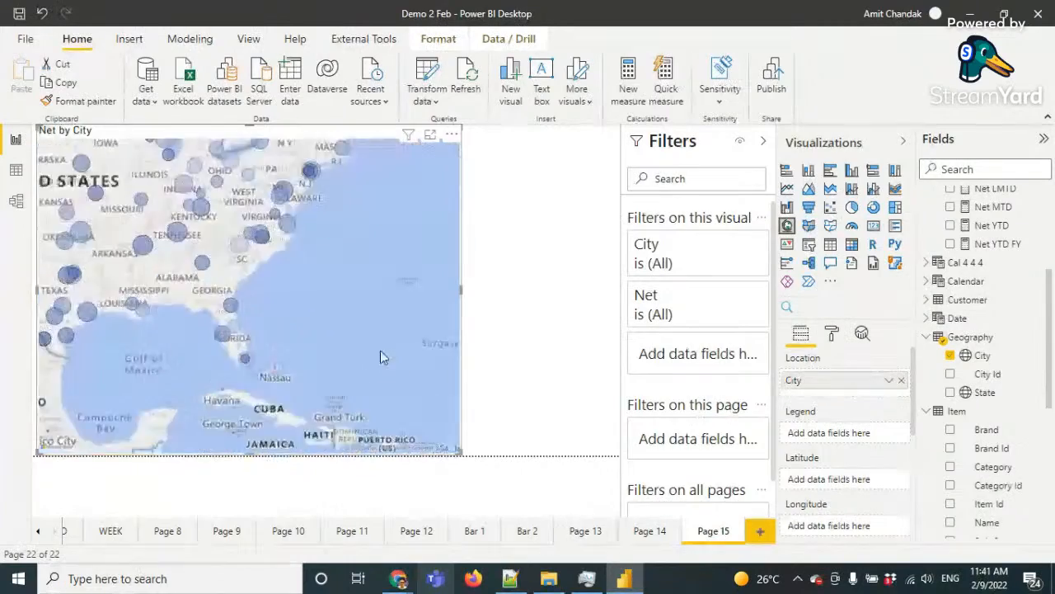
{"action": "scroll", "coordinate": [337, 333], "scroll_direction": "down", "scroll_amount": 3}
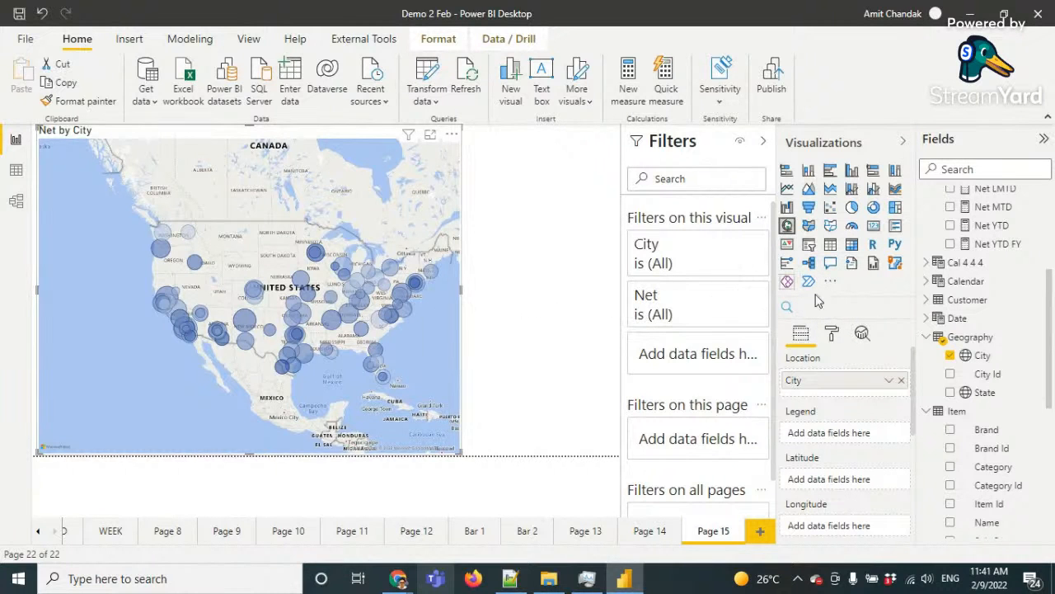
Try the city visual as a filled map and a shape map, and return it to a bubble map
{"action": "left_click", "coordinate": [812, 227]}
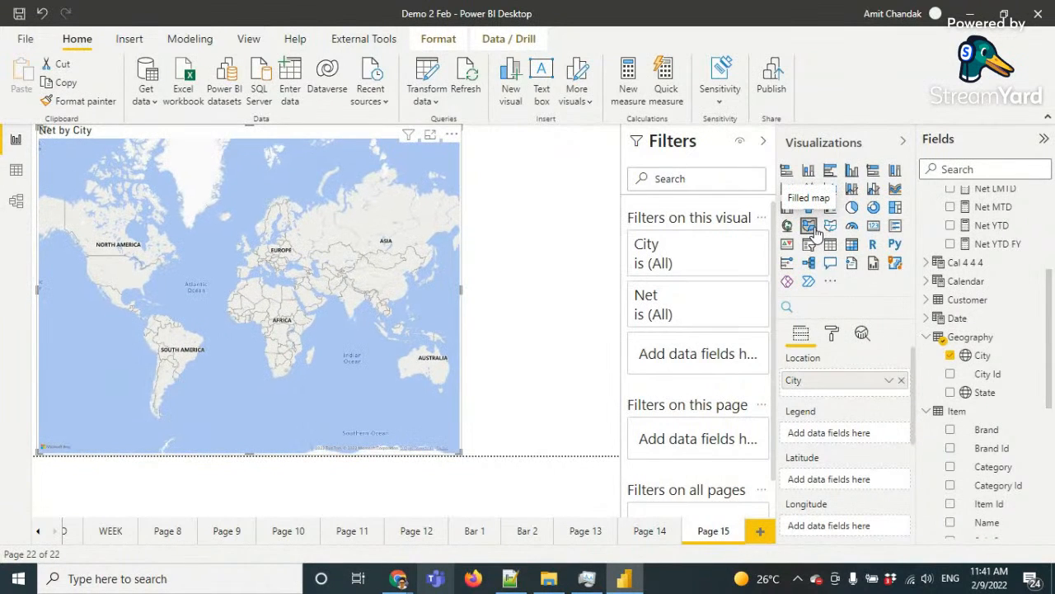
{"action": "left_click", "coordinate": [830, 228]}
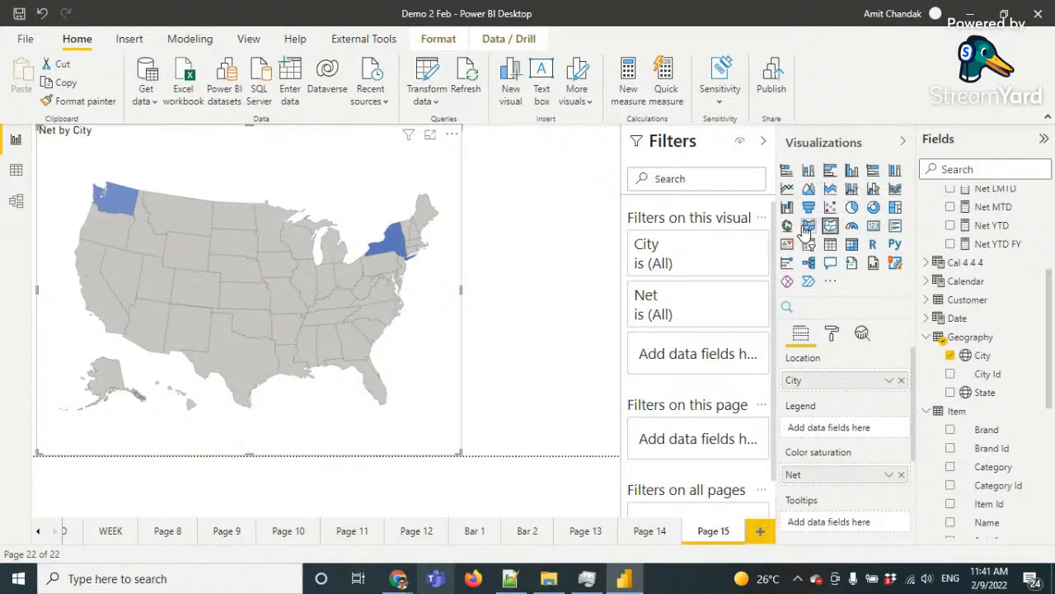
{"action": "left_click", "coordinate": [790, 228]}
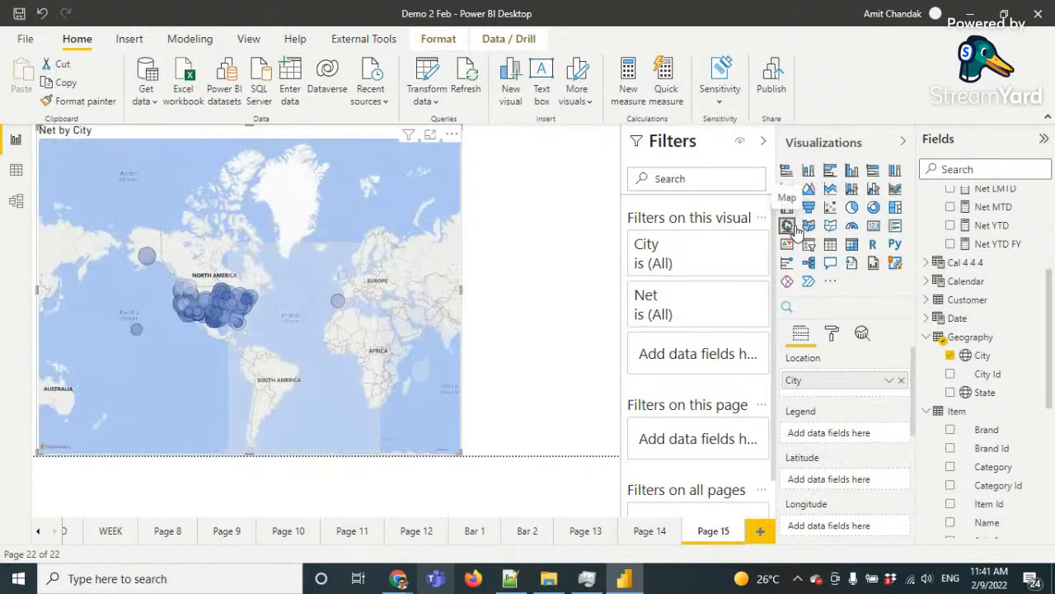
{"action": "scroll", "coordinate": [296, 343], "scroll_direction": "up", "scroll_amount": 1}
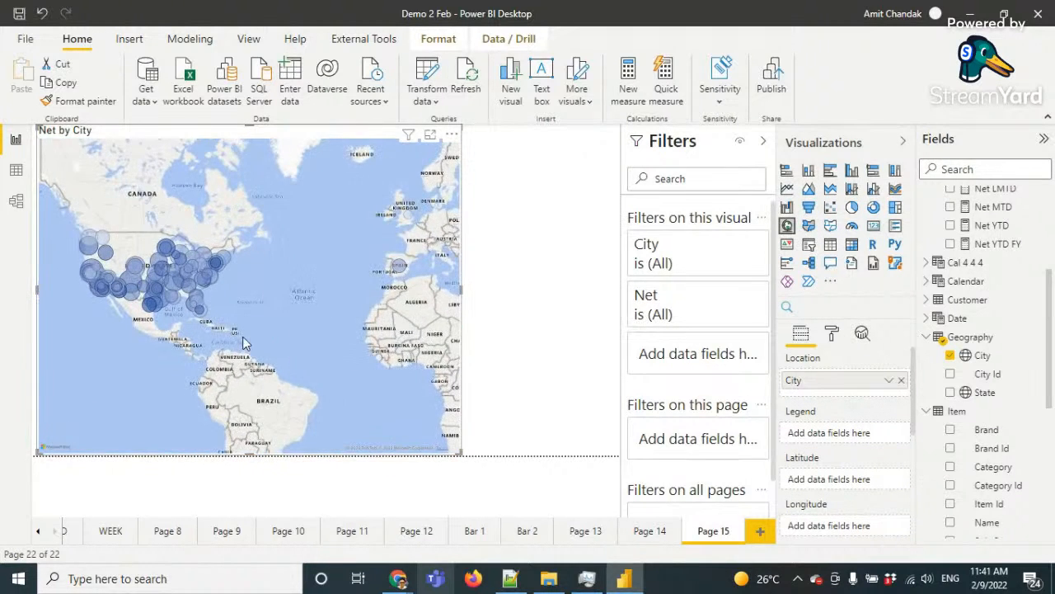
{"action": "left_click_drag", "start_coordinate": [244, 340], "coordinate": [381, 357]}
{"action": "scroll", "coordinate": [363, 359], "scroll_direction": "up", "scroll_amount": 3}
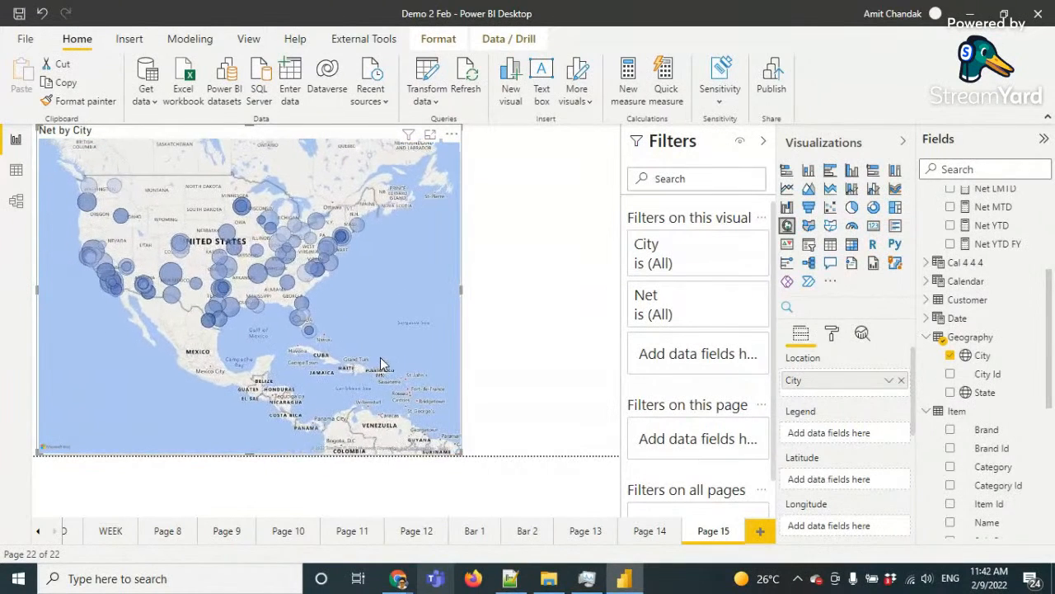
Split the map's bubbles by adding the Item table's Category column as the legend
{"action": "scroll", "coordinate": [817, 441], "scroll_direction": "down", "scroll_amount": 2}
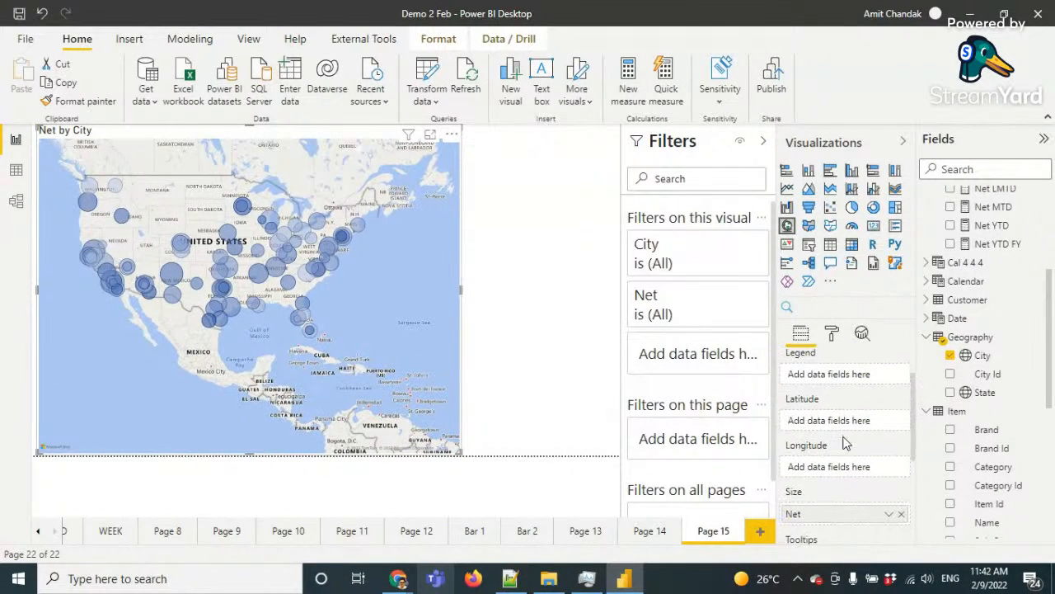
{"action": "scroll", "coordinate": [846, 442], "scroll_direction": "up", "scroll_amount": 2}
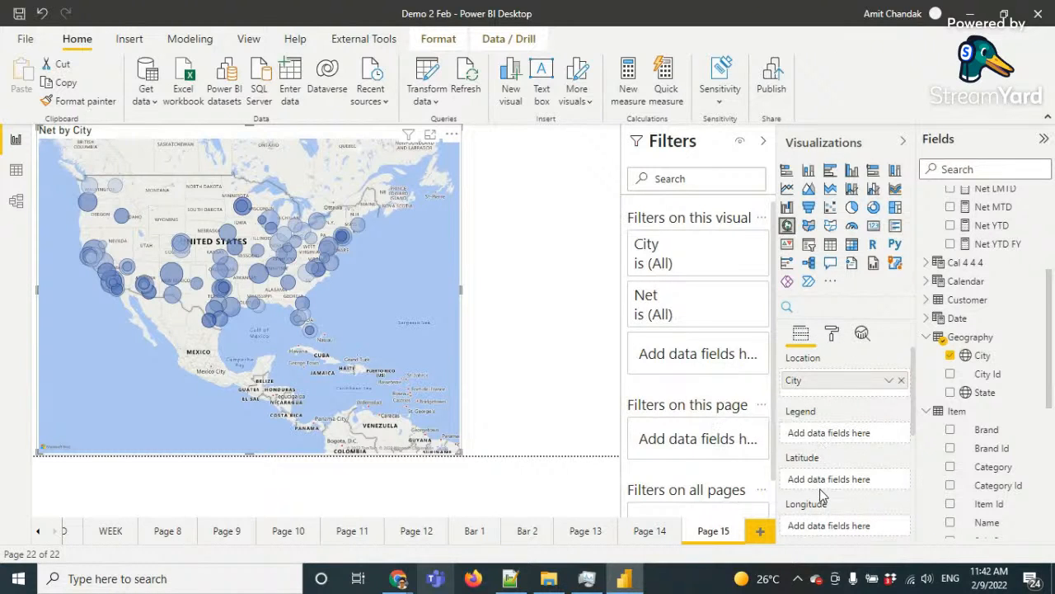
{"action": "scroll", "coordinate": [824, 498], "scroll_direction": "down", "scroll_amount": 1}
{"action": "scroll", "coordinate": [825, 436], "scroll_direction": "up", "scroll_amount": 1}
{"action": "scroll", "coordinate": [1001, 338], "scroll_direction": "down", "scroll_amount": 2}
{"action": "scroll", "coordinate": [1003, 338], "scroll_direction": "down", "scroll_amount": 2}
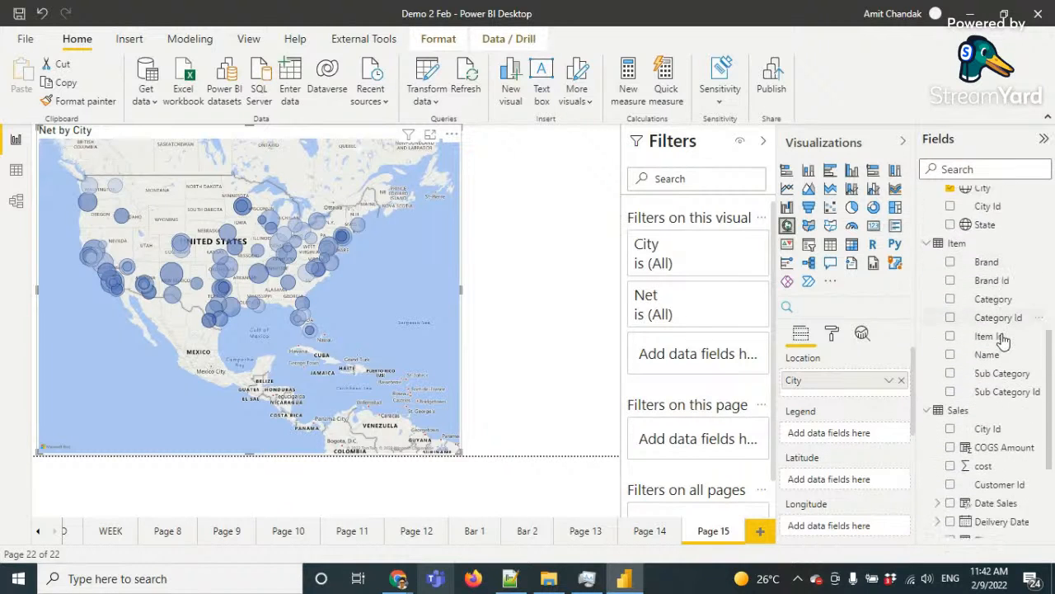
{"action": "left_click_drag", "start_coordinate": [988, 257], "coordinate": [828, 434]}
{"action": "scroll", "coordinate": [246, 346], "scroll_direction": "up", "scroll_amount": 6}
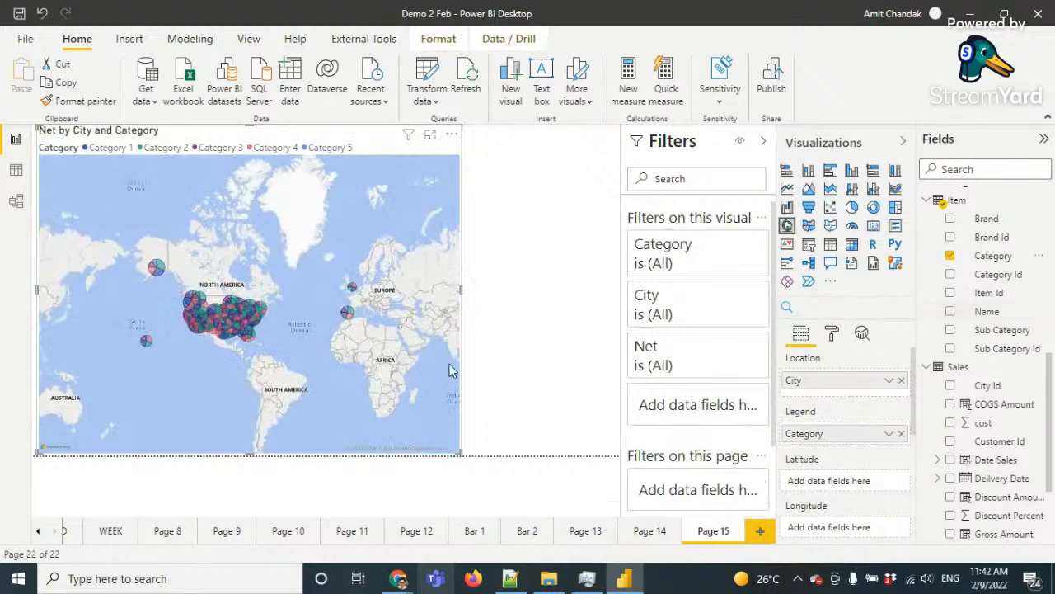
Examine the category breakdown of Net in the city bubbles across the western United States, including Albuquerque
{"action": "scroll", "coordinate": [362, 400], "scroll_direction": "down", "scroll_amount": 4}
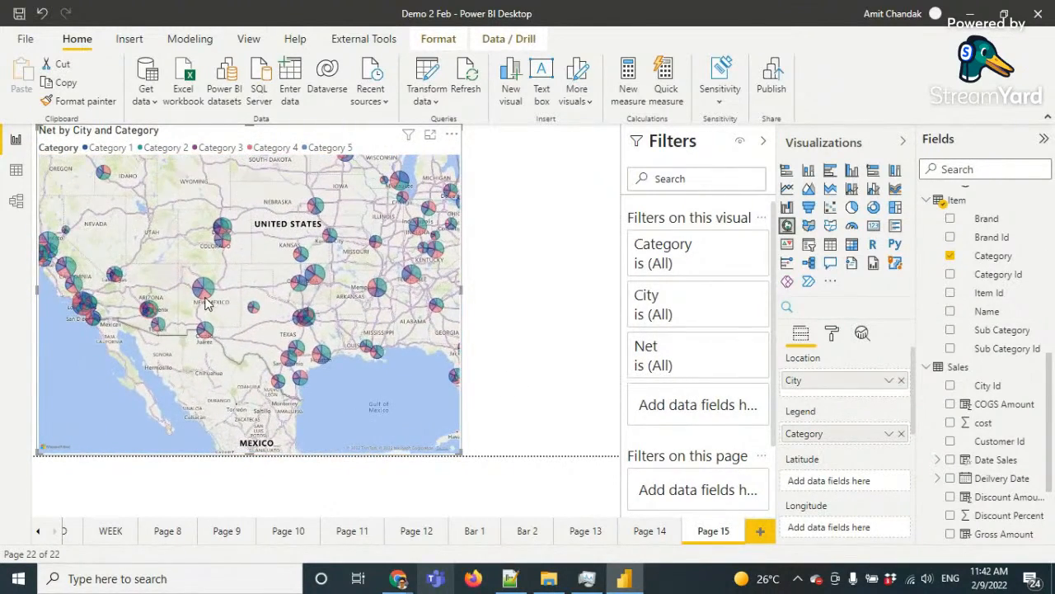
{"action": "mouse_move", "coordinate": [206, 304]}
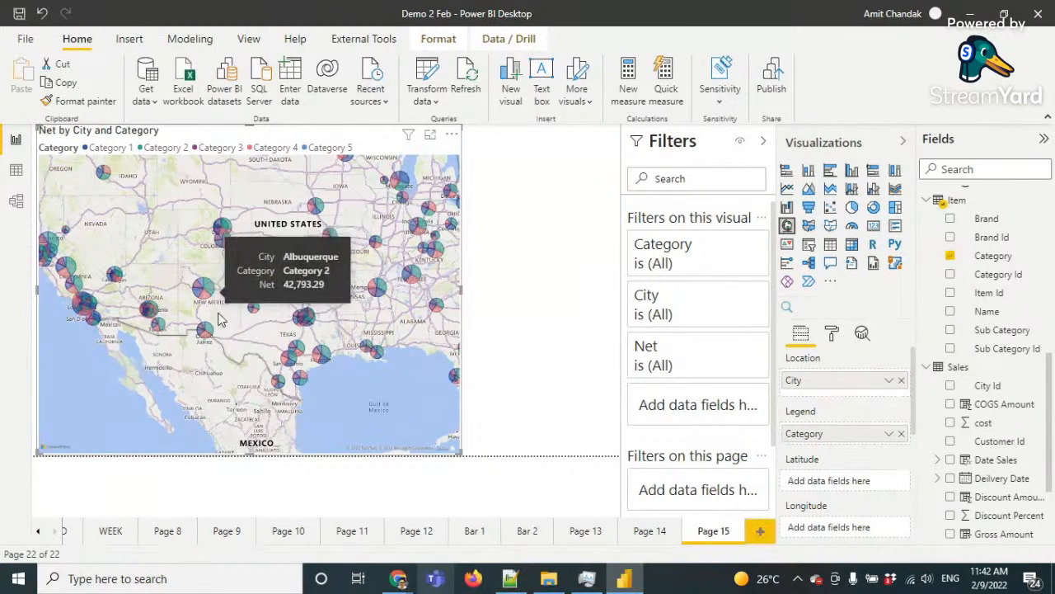
{"action": "scroll", "coordinate": [206, 318], "scroll_direction": "up", "scroll_amount": 2}
{"action": "scroll", "coordinate": [206, 317], "scroll_direction": "up", "scroll_amount": 3}
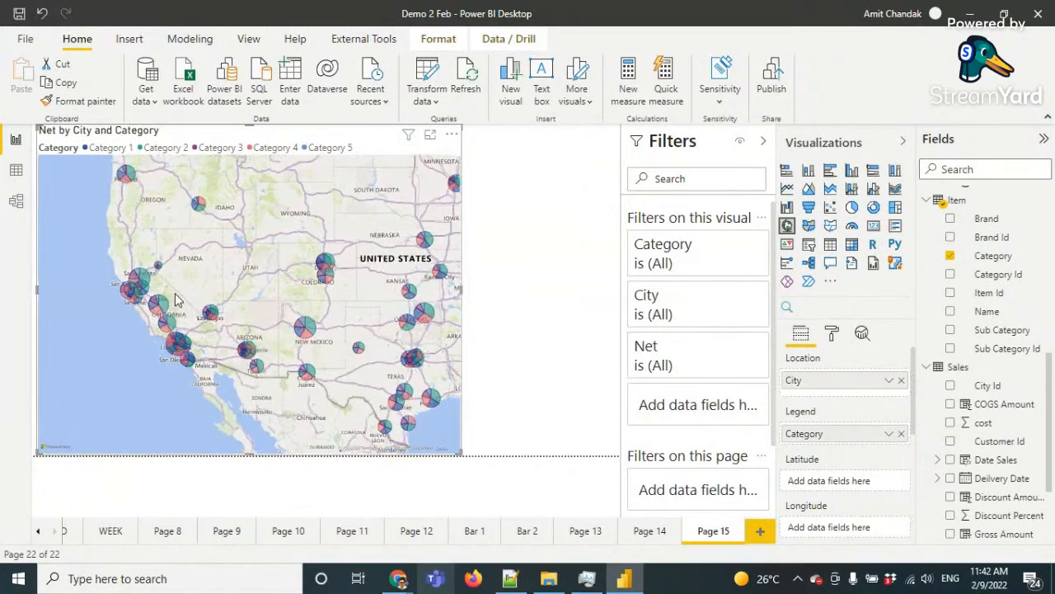
{"action": "scroll", "coordinate": [230, 312], "scroll_direction": "down", "scroll_amount": 5}
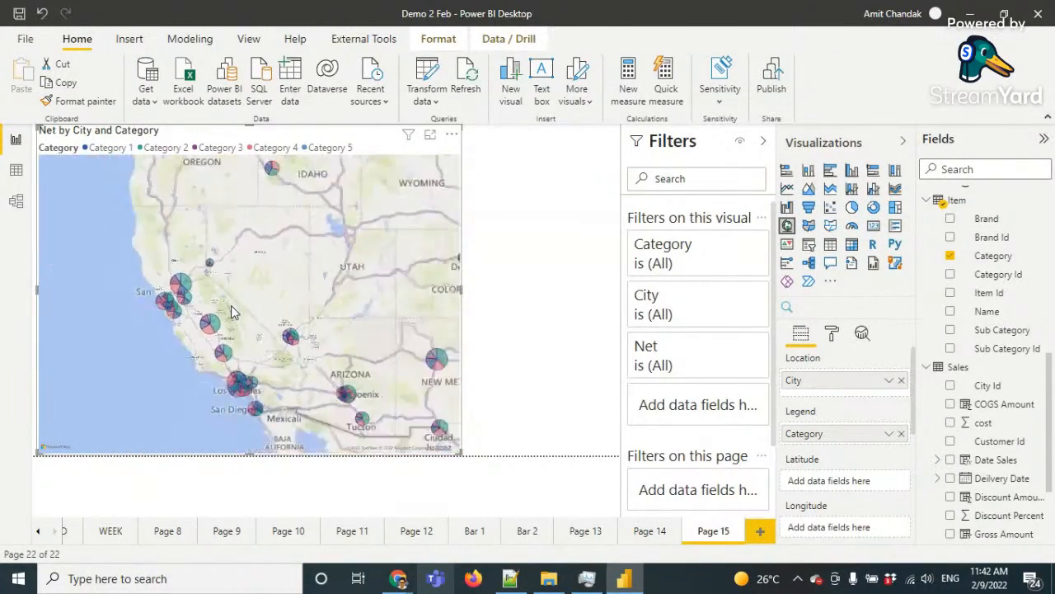
{"action": "left_click_drag", "start_coordinate": [313, 314], "coordinate": [247, 317]}
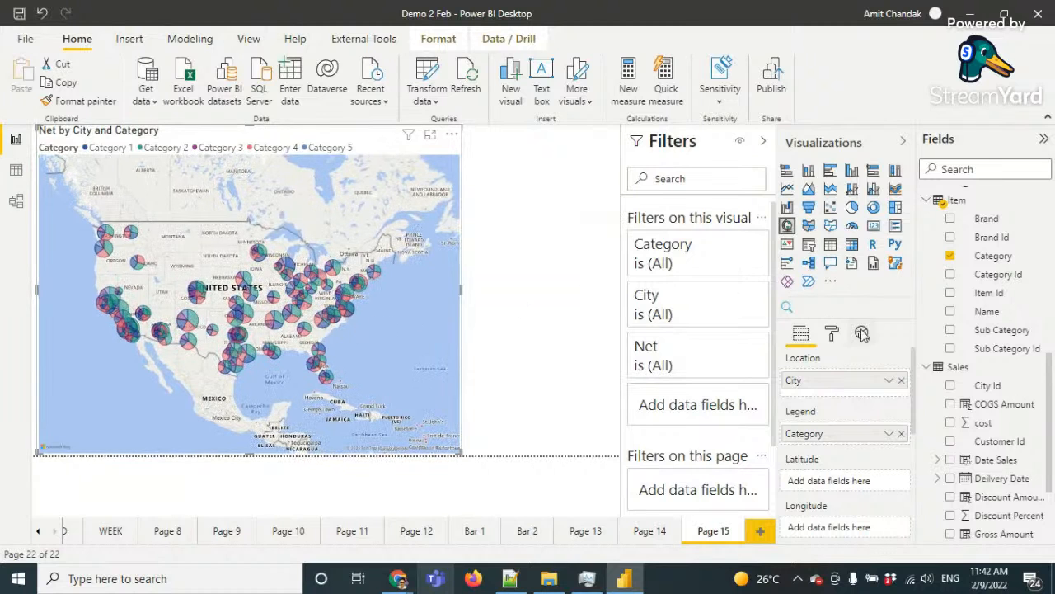
Add State above City in the map's location hierarchy and try expanding it down one level
{"action": "scroll", "coordinate": [1004, 293], "scroll_direction": "up", "scroll_amount": 4}
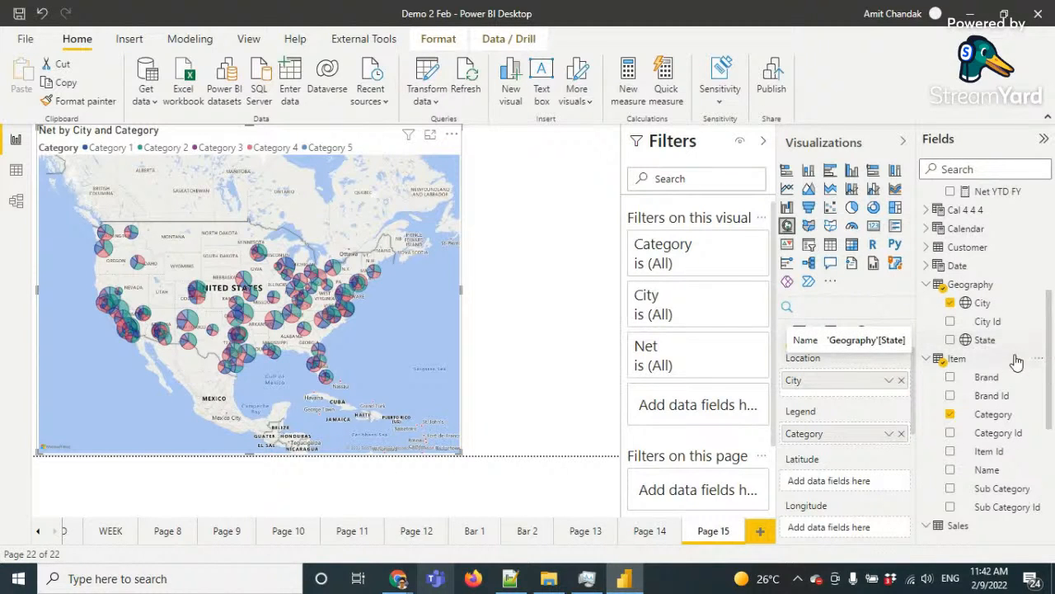
{"action": "left_click_drag", "start_coordinate": [998, 346], "coordinate": [848, 385]}
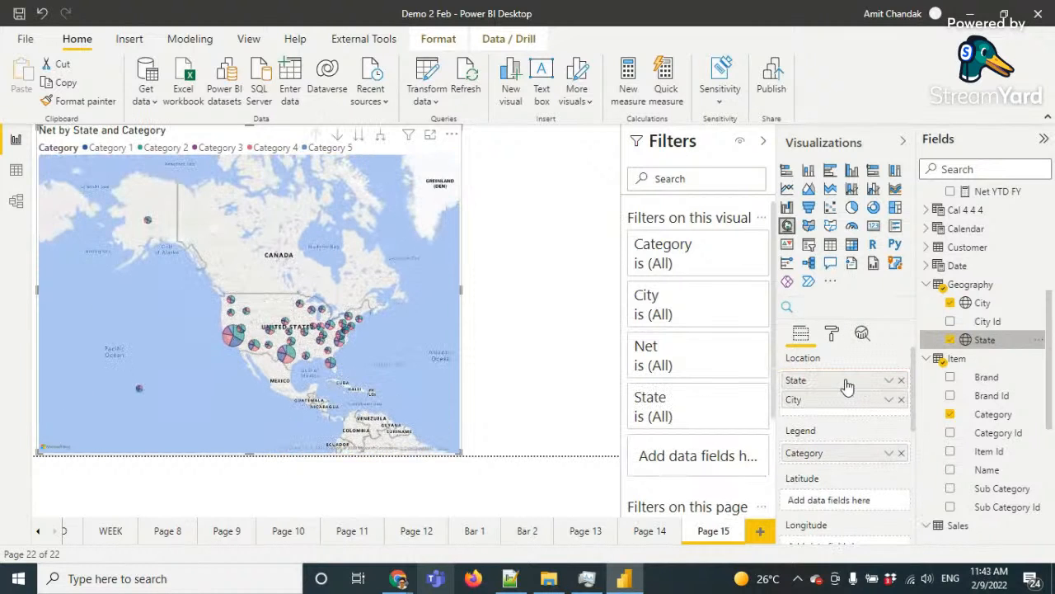
{"action": "left_click", "coordinate": [381, 139]}
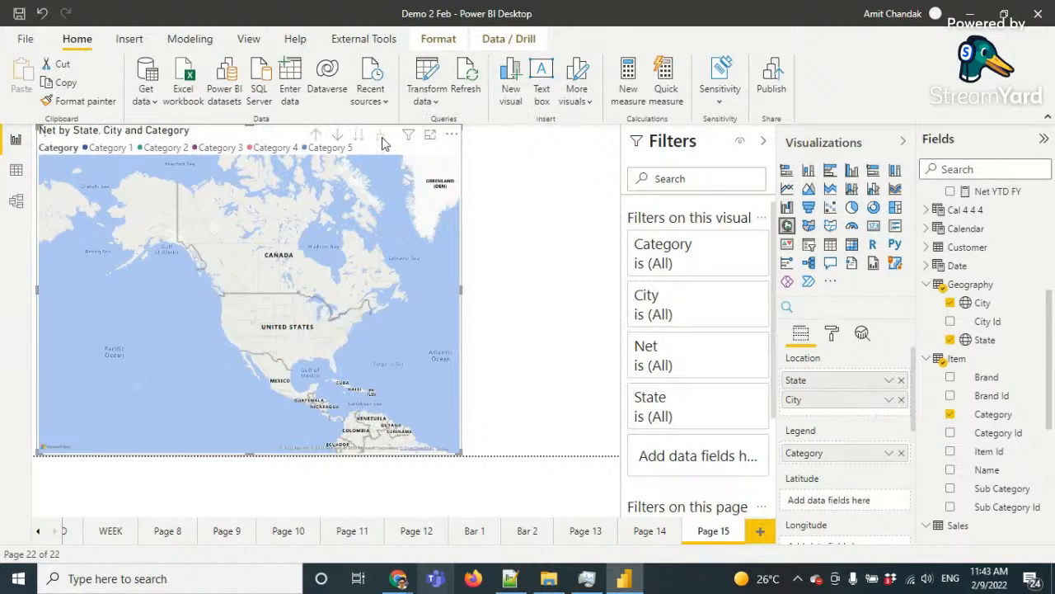
{"action": "left_click", "coordinate": [315, 137]}
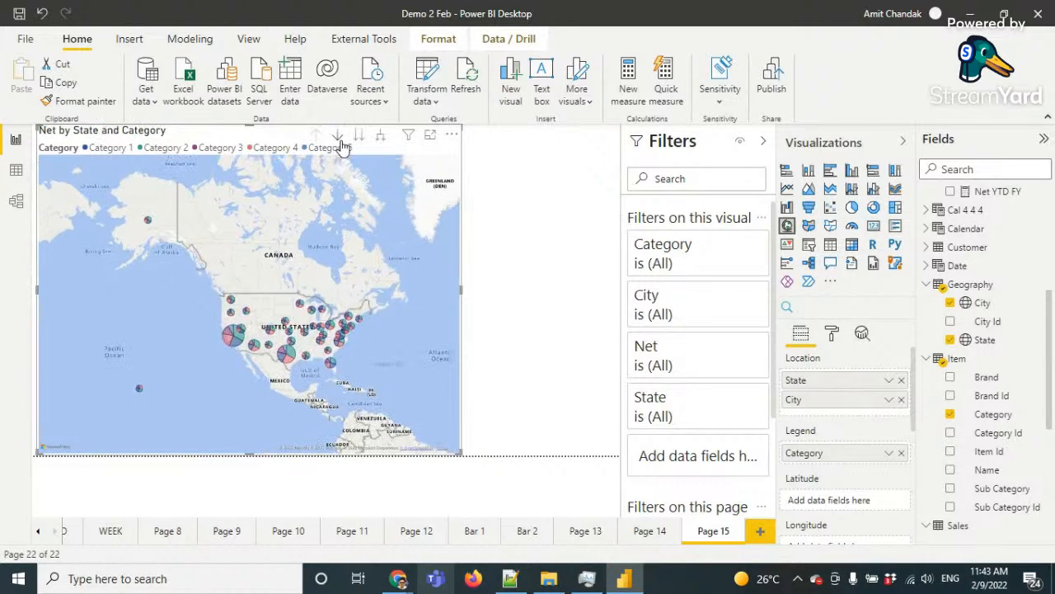
Turn on drill-down for the map and drill into California, return to the state level, and drill into Texas
{"action": "left_click", "coordinate": [339, 138]}
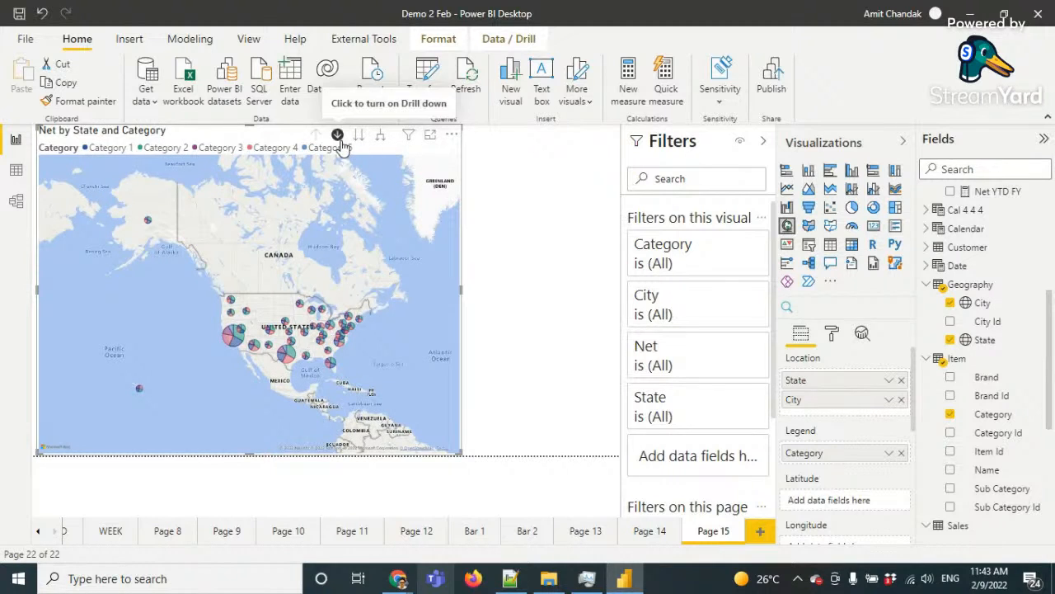
{"action": "left_click", "coordinate": [234, 338]}
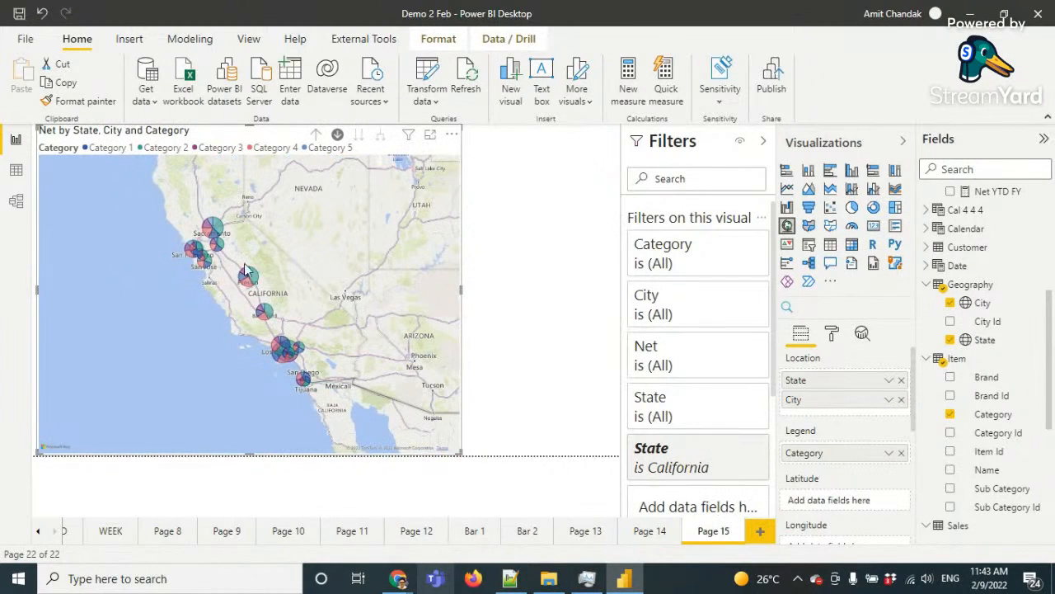
{"action": "left_click", "coordinate": [316, 136]}
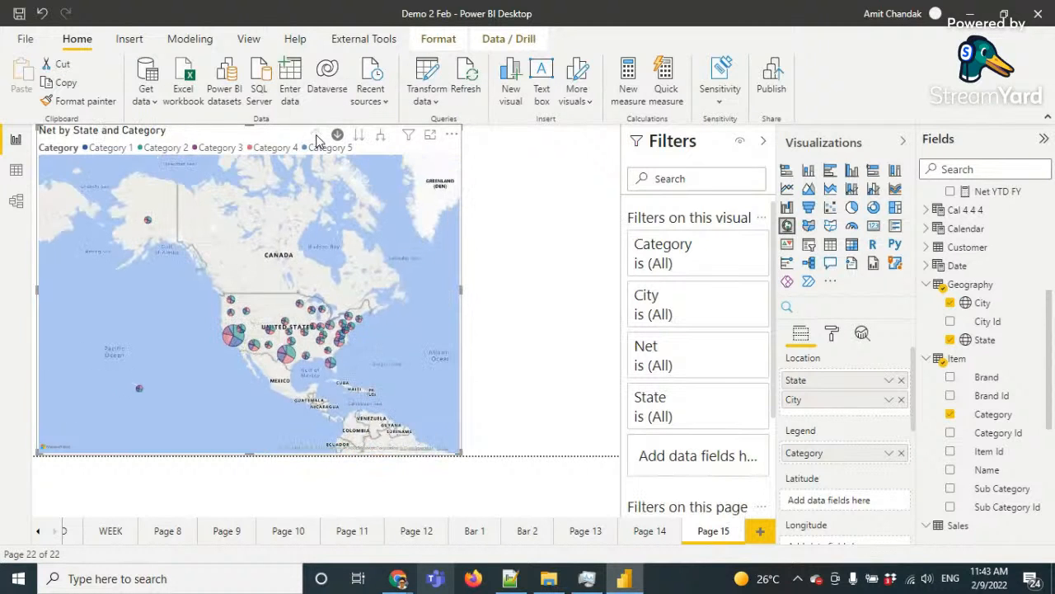
{"action": "left_click", "coordinate": [288, 357]}
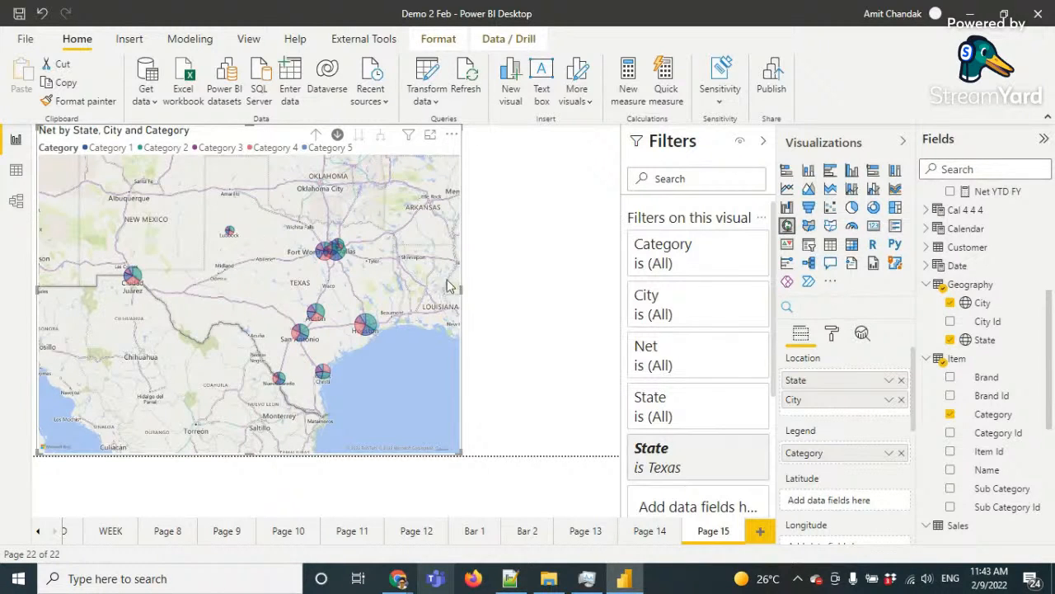
Open the formula of the Color Category measure on Page 13, which holds the pie chart
{"action": "left_click", "coordinate": [652, 534]}
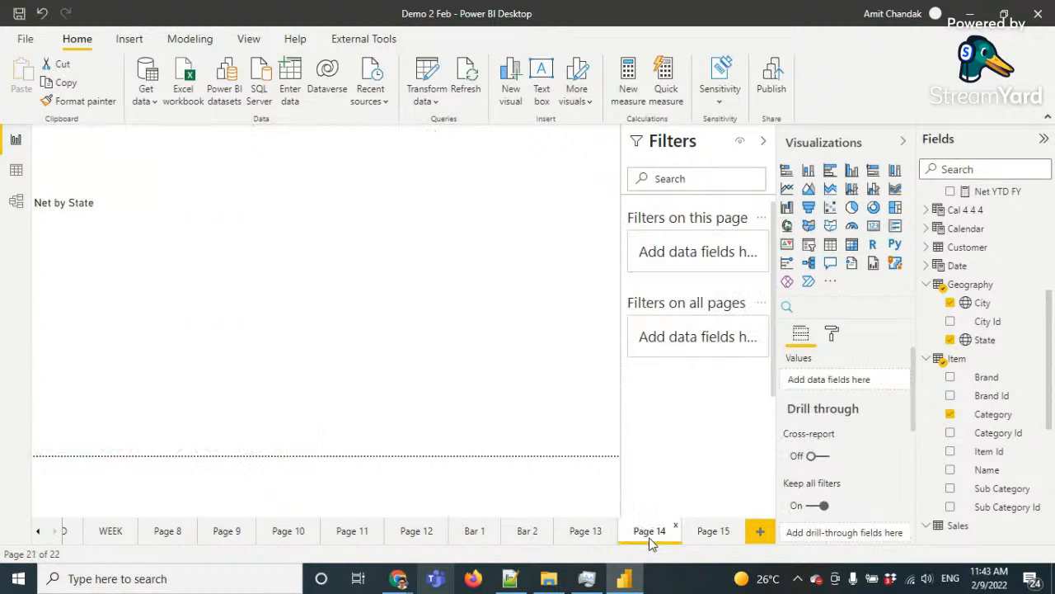
{"action": "left_click", "coordinate": [587, 532]}
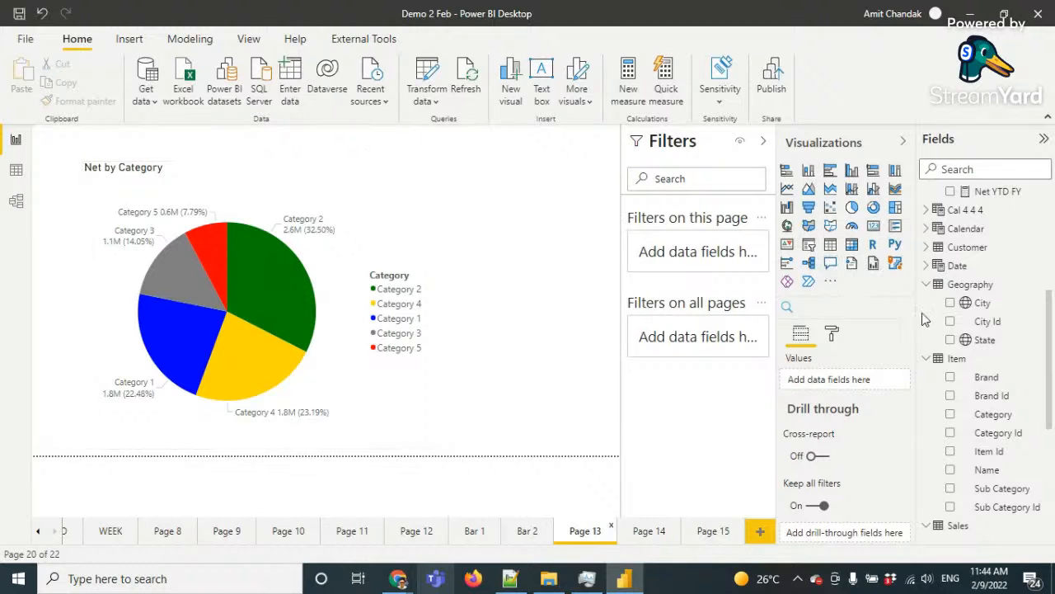
{"action": "scroll", "coordinate": [987, 280], "scroll_direction": "up", "scroll_amount": 3}
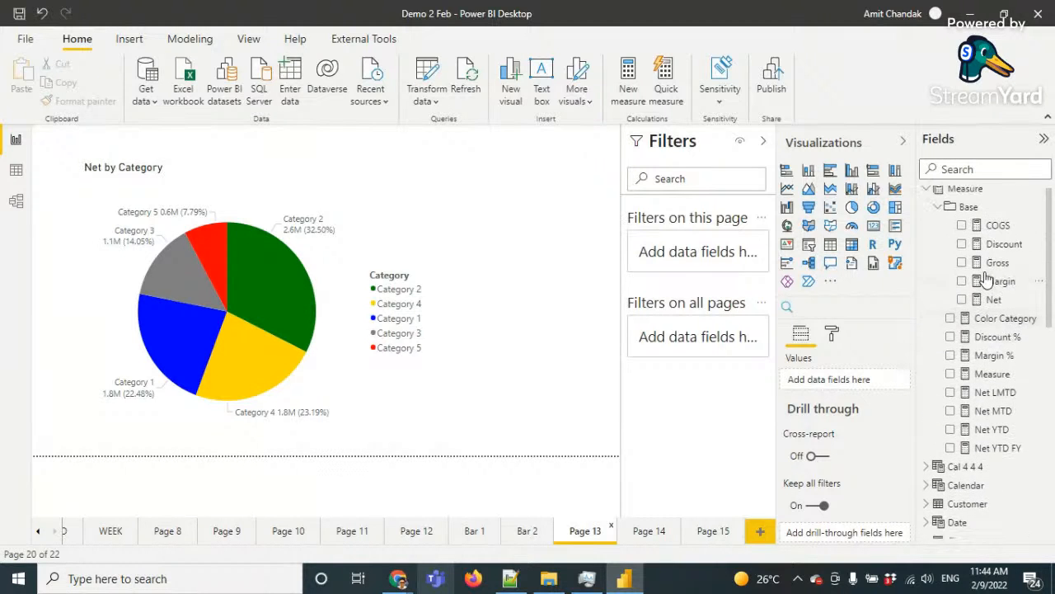
{"action": "left_click", "coordinate": [1011, 330]}
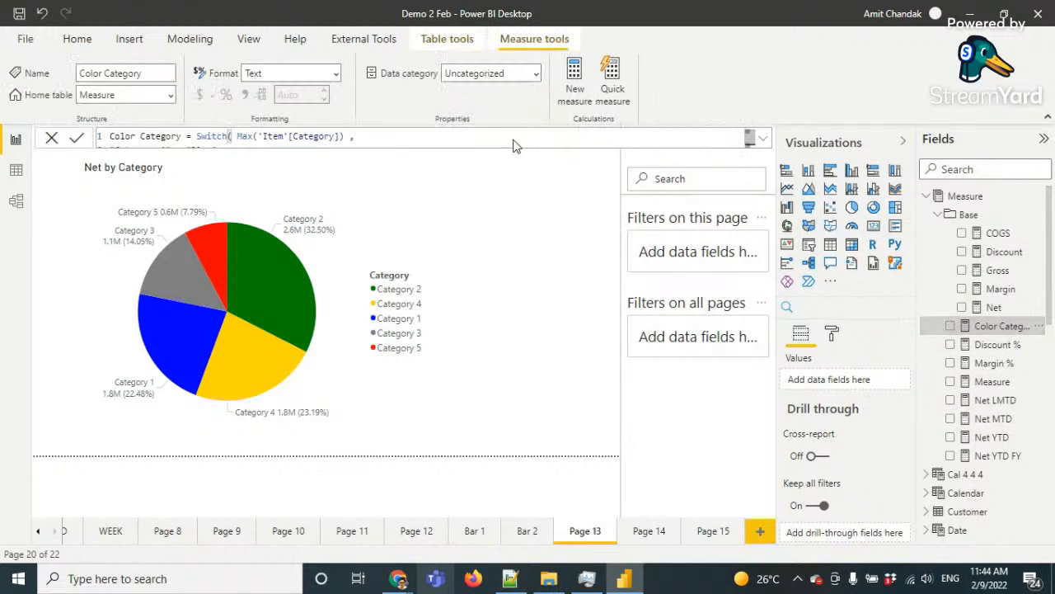
Change the Category 5 color in the Color Category measure to #00FF00 and check the updated pie slice
{"action": "left_click", "coordinate": [764, 140]}
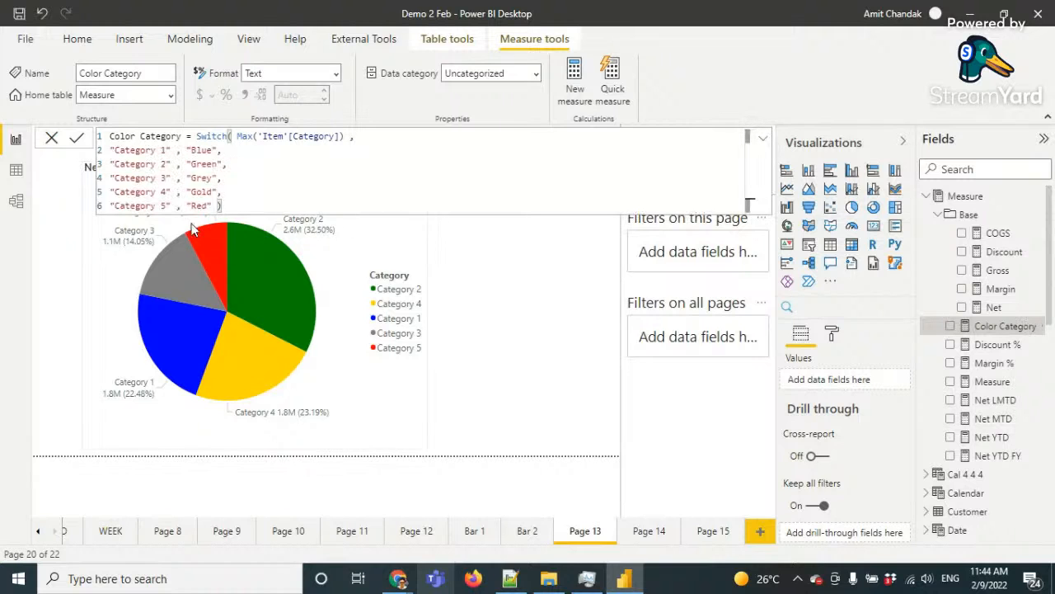
{"action": "double_click", "coordinate": [202, 206]}
{"action": "type", "text": "#00FF"}
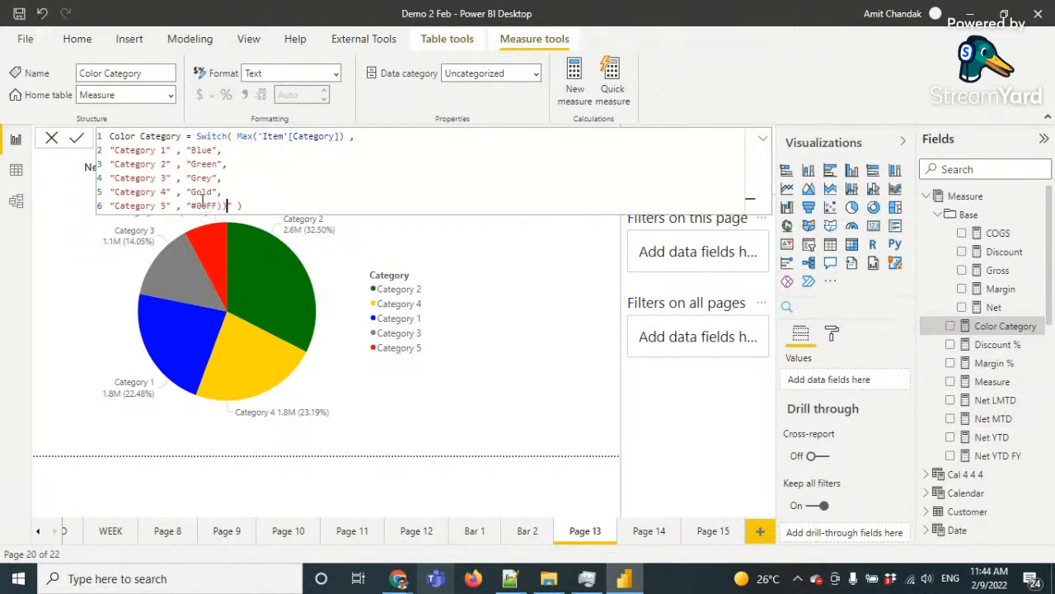
{"action": "type", "text": "00"}
{"action": "left_click", "coordinate": [467, 275]}
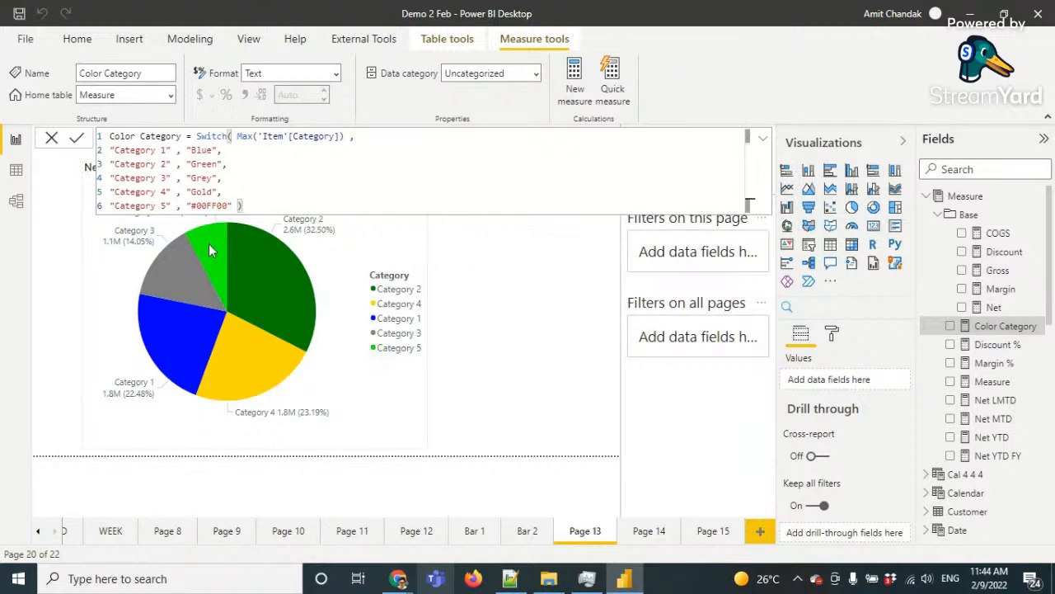
{"action": "mouse_move", "coordinate": [210, 245]}
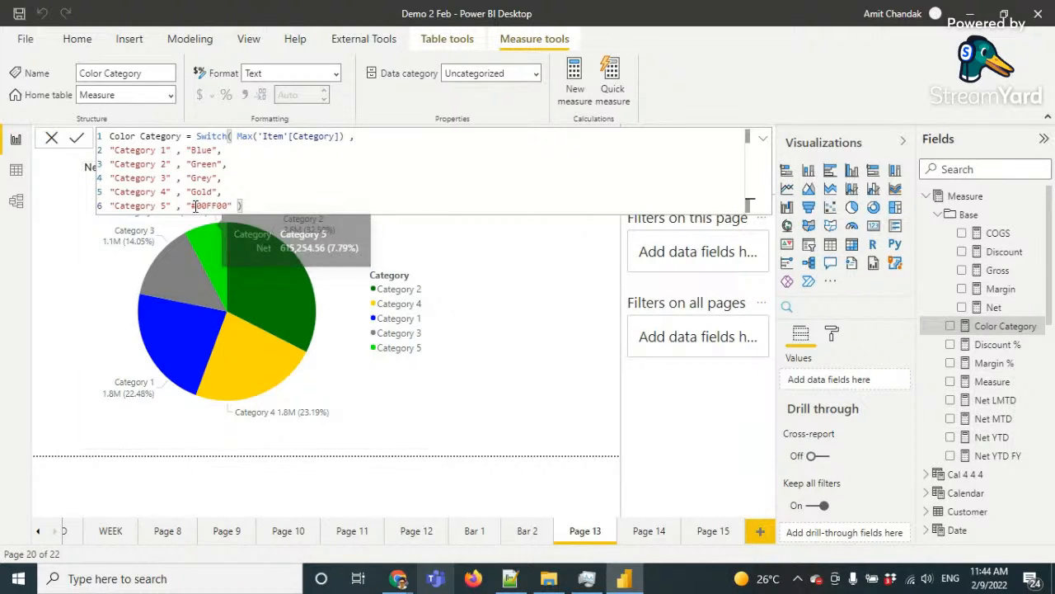
{"action": "left_click", "coordinate": [197, 206]}
{"action": "double_click", "coordinate": [212, 206]}
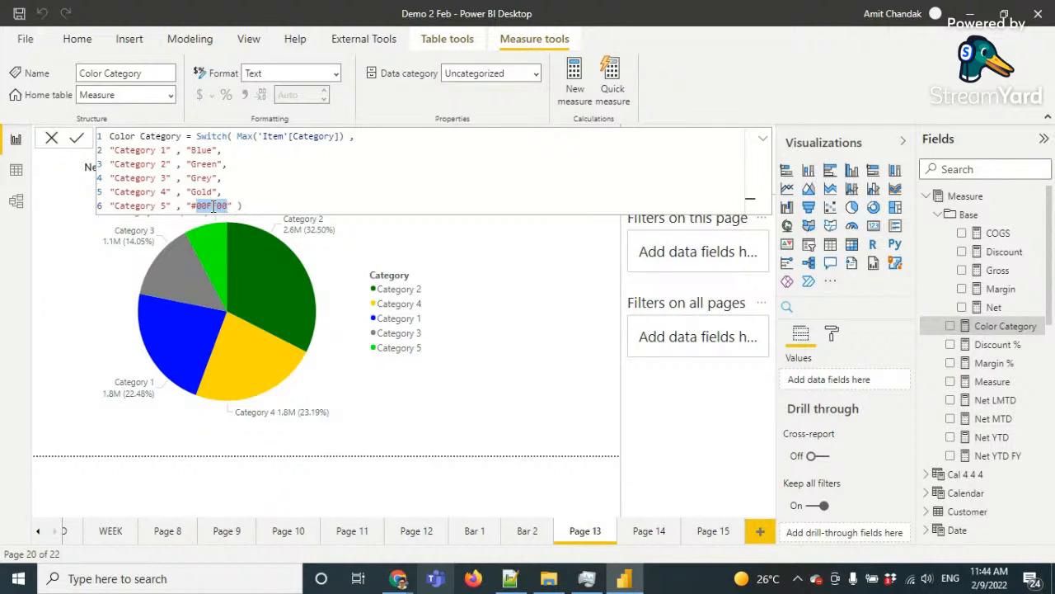
{"action": "left_click", "coordinate": [764, 141]}
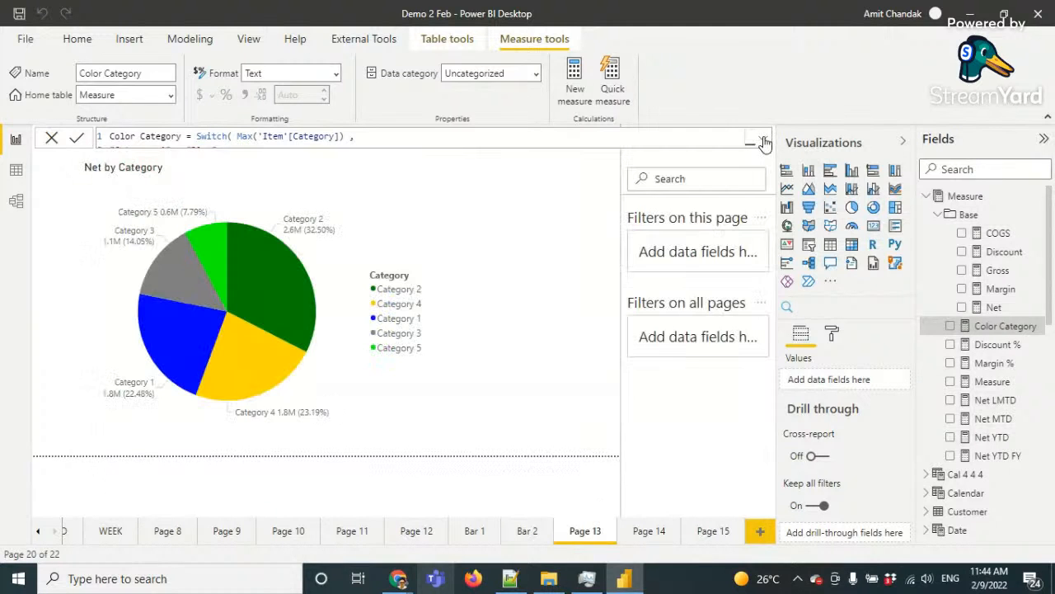
Add a new report page and insert a scatter chart enlarged to fill the page
{"action": "left_click", "coordinate": [762, 532]}
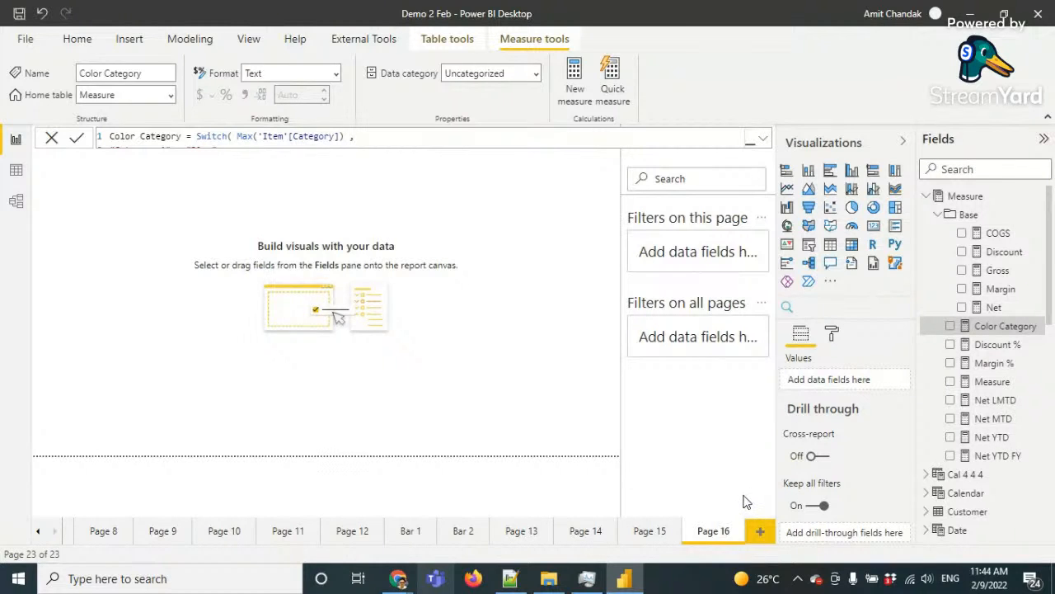
{"action": "left_click", "coordinate": [831, 212]}
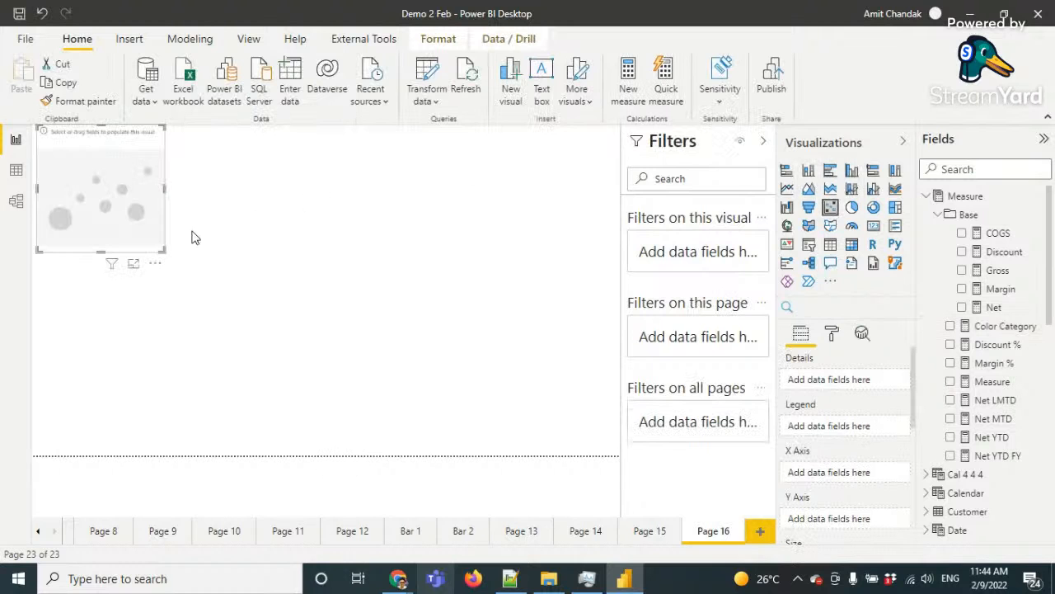
{"action": "left_click_drag", "start_coordinate": [135, 236], "coordinate": [619, 463]}
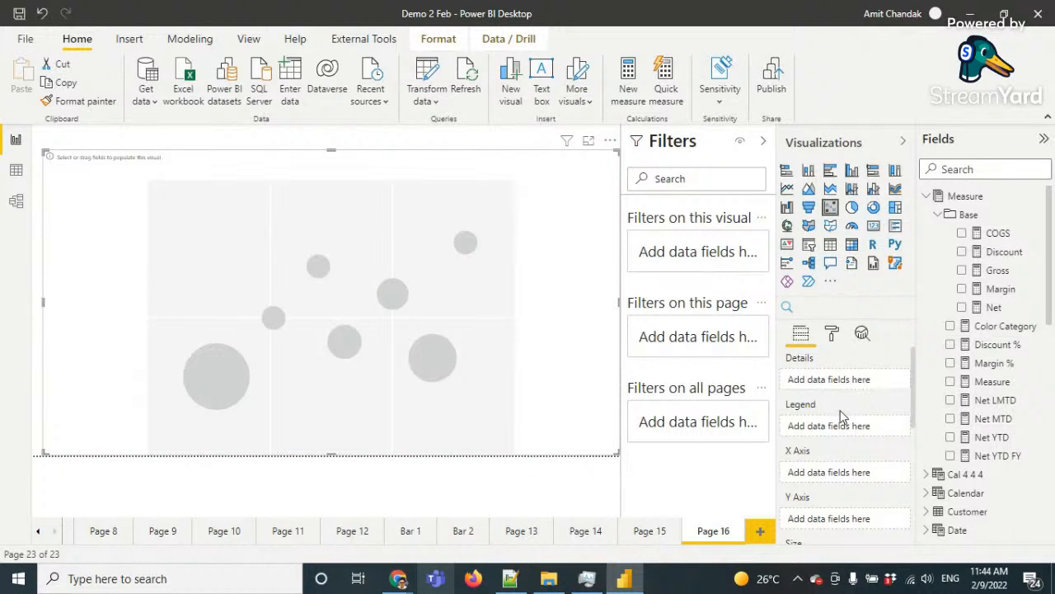
Assign Discount % to the scatter chart's X axis and Margin % to its Y axis
{"action": "scroll", "coordinate": [838, 413], "scroll_direction": "down", "scroll_amount": 2}
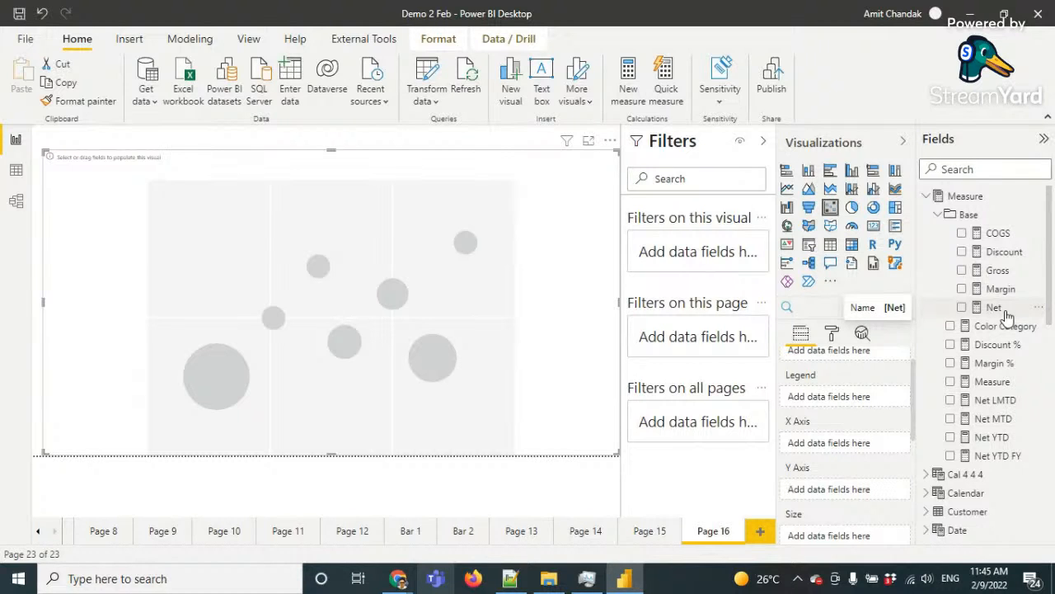
{"action": "left_click_drag", "start_coordinate": [1008, 318], "coordinate": [864, 492]}
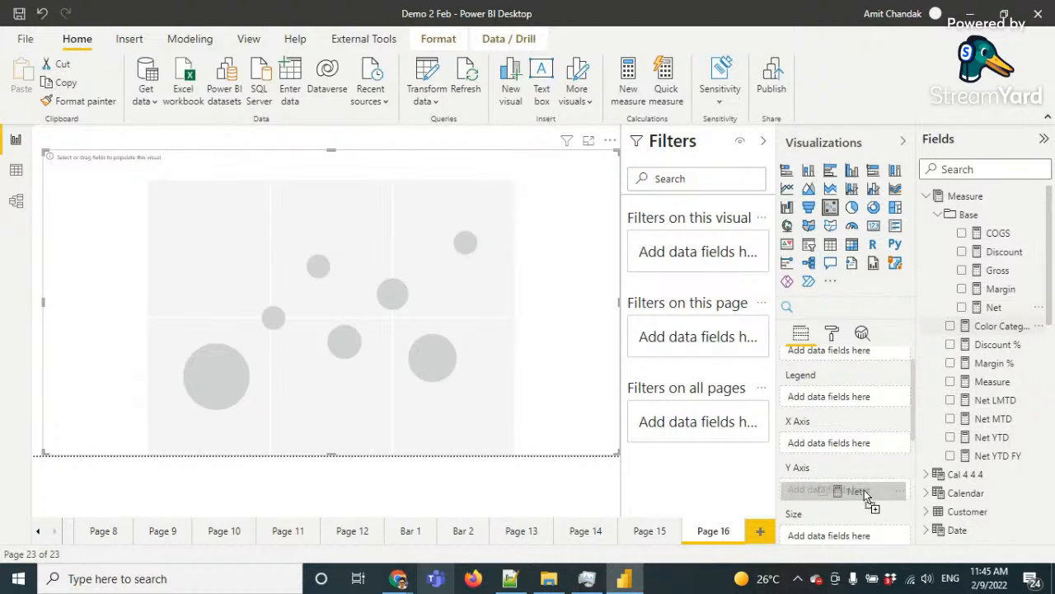
{"action": "left_click_drag", "start_coordinate": [864, 490], "coordinate": [865, 490]}
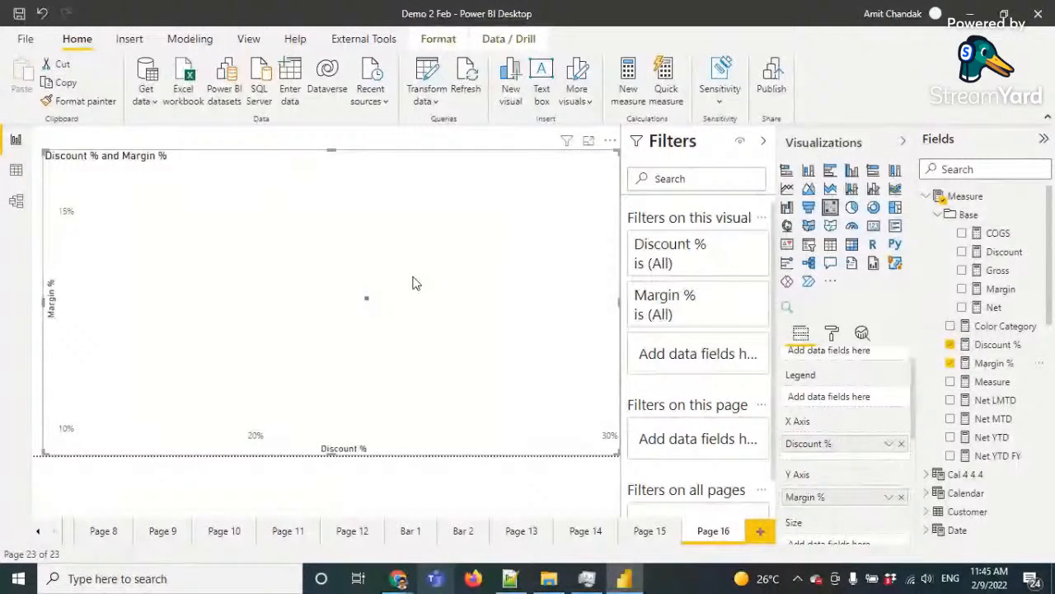
Add the Name field from the Item table to the scatter chart's Details, leaving the Legend empty
{"action": "scroll", "coordinate": [881, 422], "scroll_direction": "up", "scroll_amount": 1}
{"action": "scroll", "coordinate": [1014, 437], "scroll_direction": "down", "scroll_amount": 3}
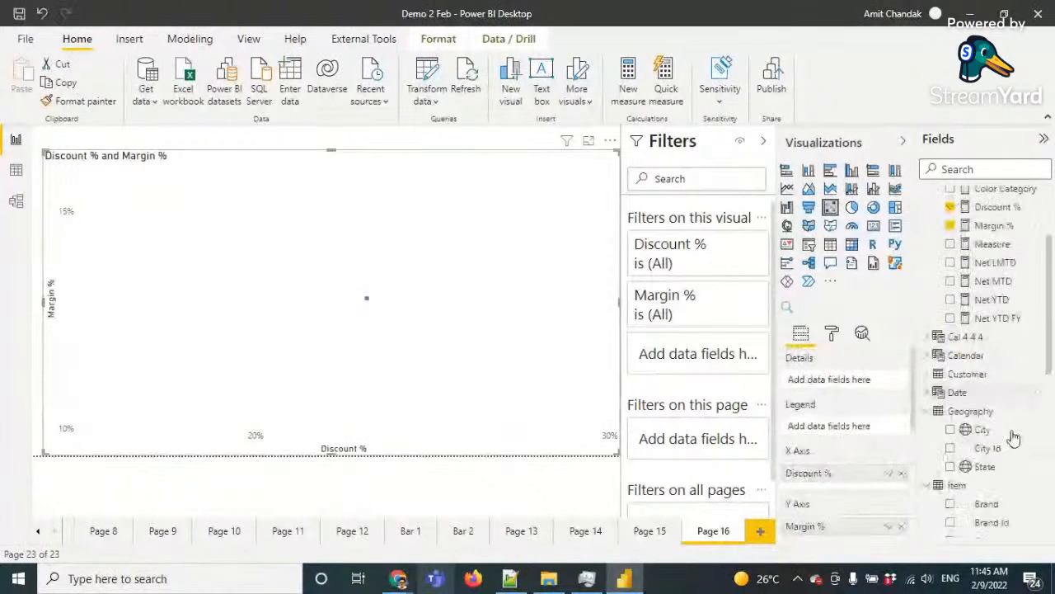
{"action": "scroll", "coordinate": [1014, 437], "scroll_direction": "down", "scroll_amount": 4}
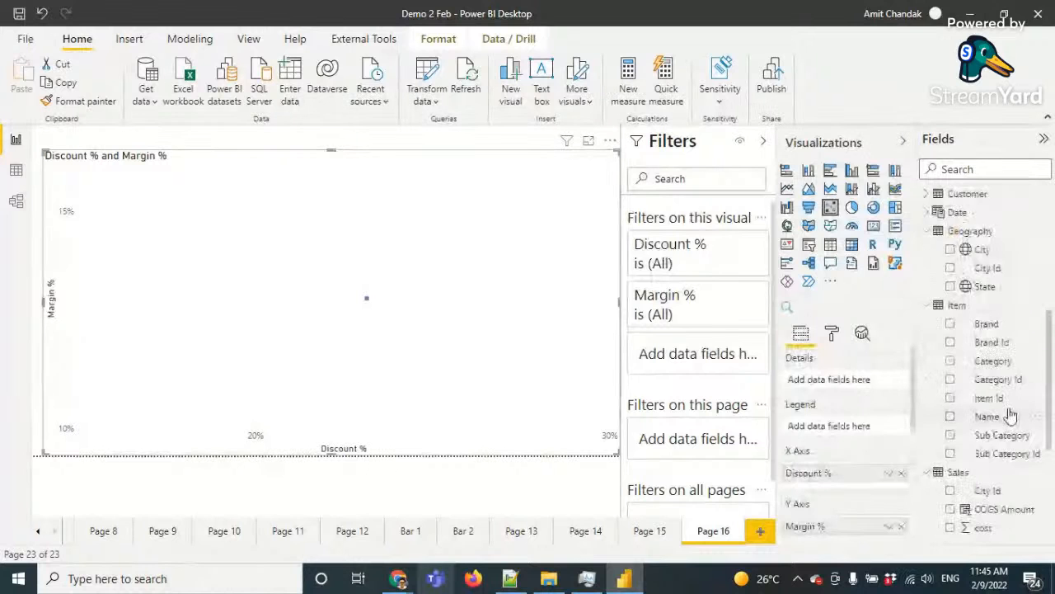
{"action": "scroll", "coordinate": [1011, 415], "scroll_direction": "down", "scroll_amount": 1}
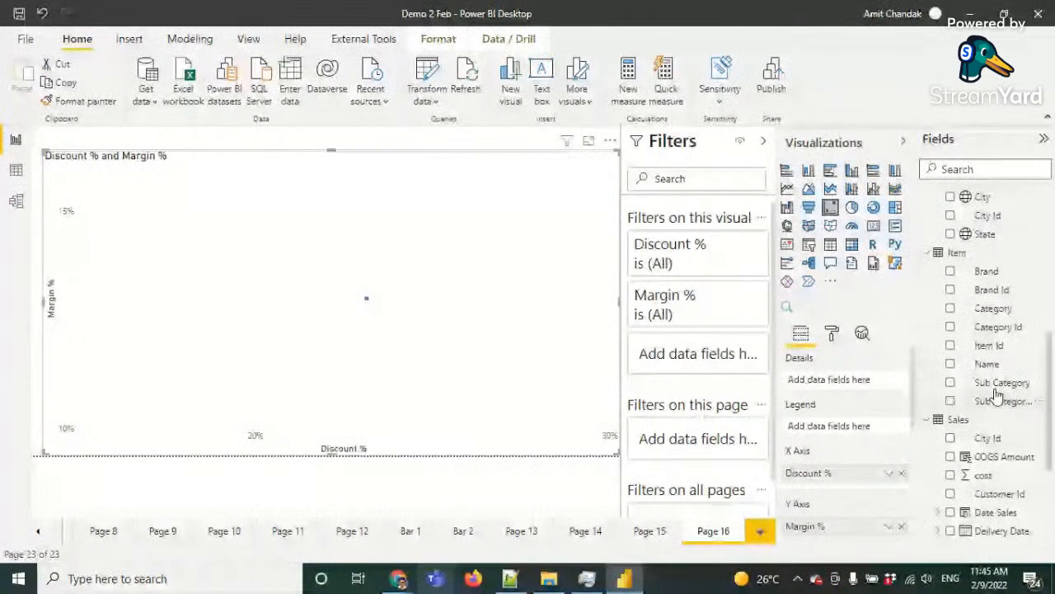
{"action": "left_click_drag", "start_coordinate": [986, 272], "coordinate": [855, 383]}
{"action": "left_click", "coordinate": [950, 272]}
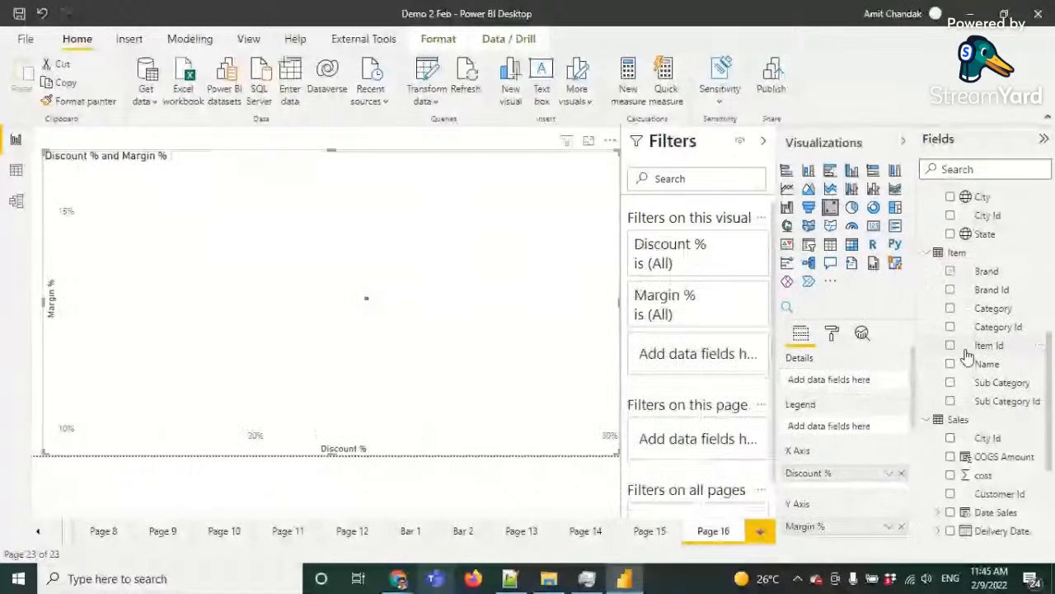
{"action": "left_click", "coordinate": [952, 365]}
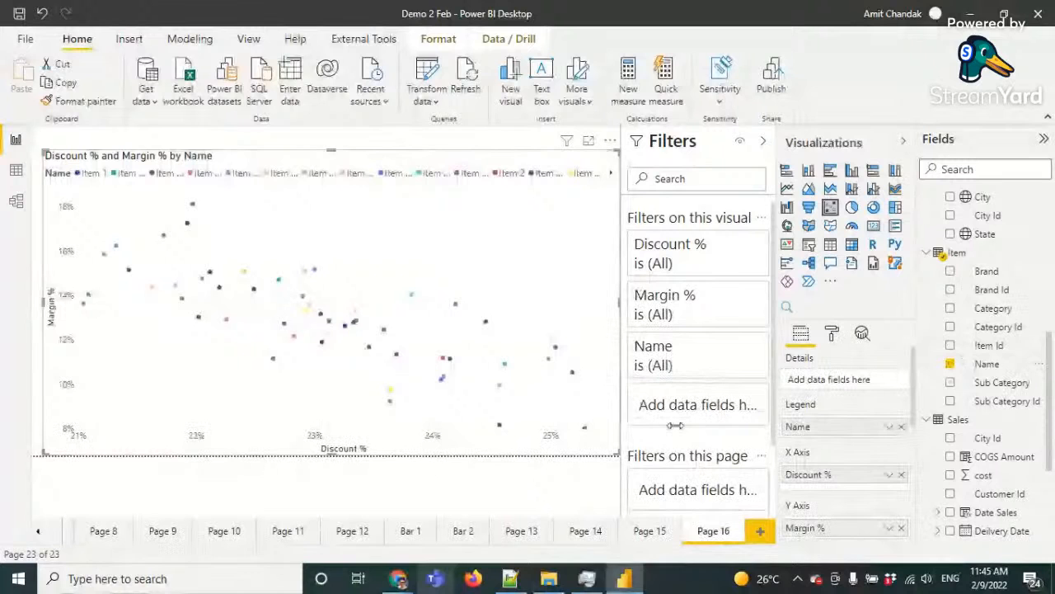
{"action": "left_click_drag", "start_coordinate": [798, 427], "coordinate": [815, 388]}
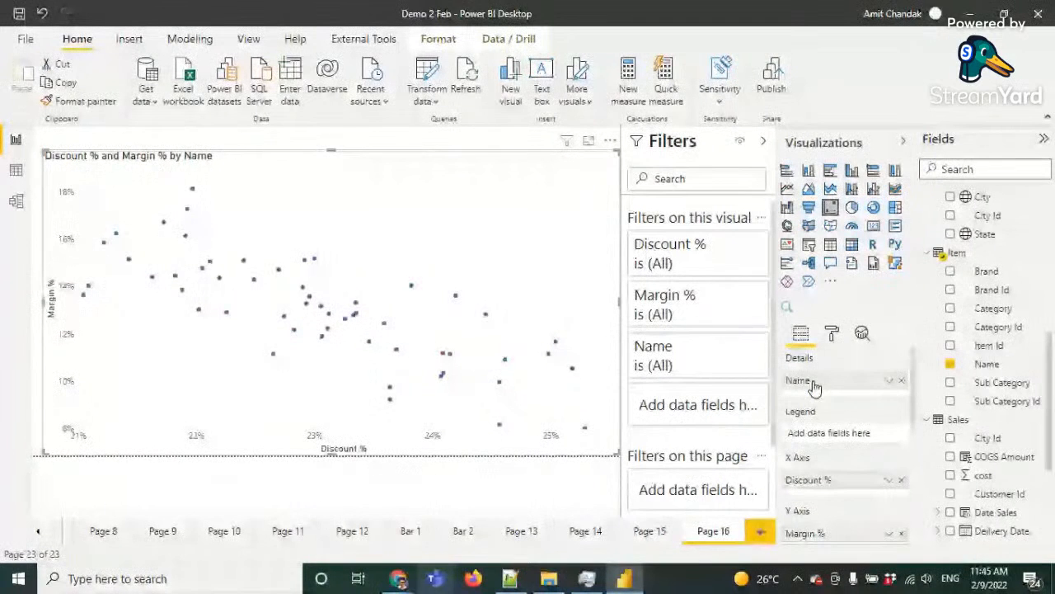
{"action": "left_click", "coordinate": [832, 333]}
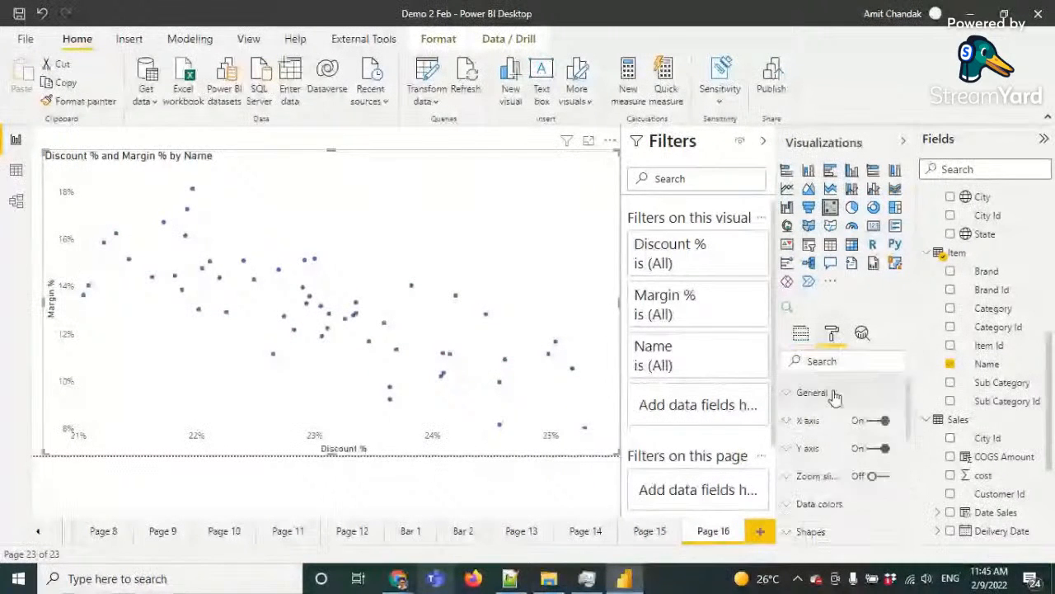
{"action": "left_click", "coordinate": [821, 503]}
{"action": "scroll", "coordinate": [841, 456], "scroll_direction": "down", "scroll_amount": 2}
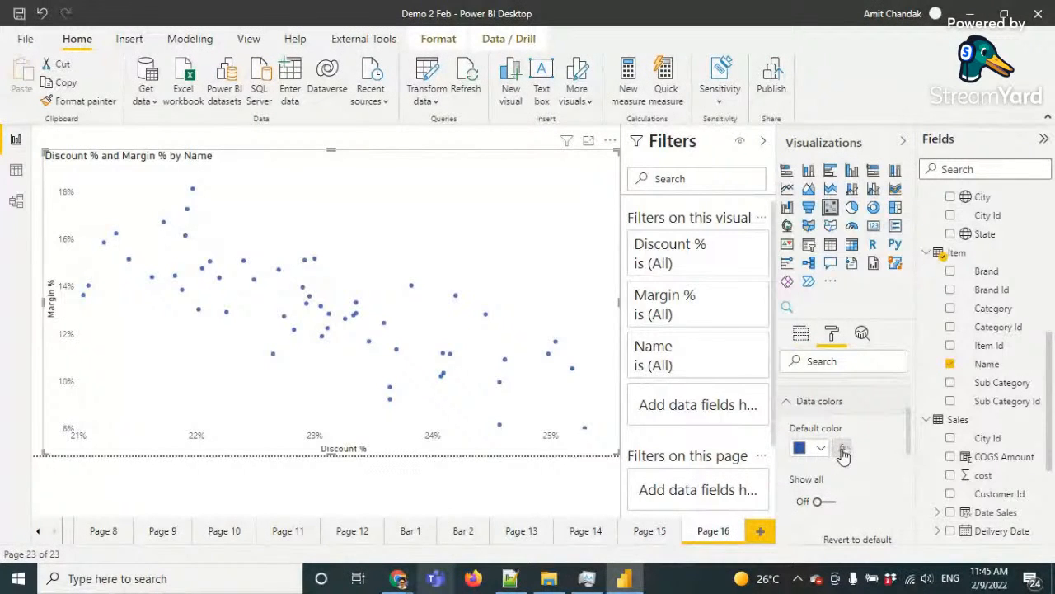
{"action": "scroll", "coordinate": [845, 417], "scroll_direction": "up", "scroll_amount": 2}
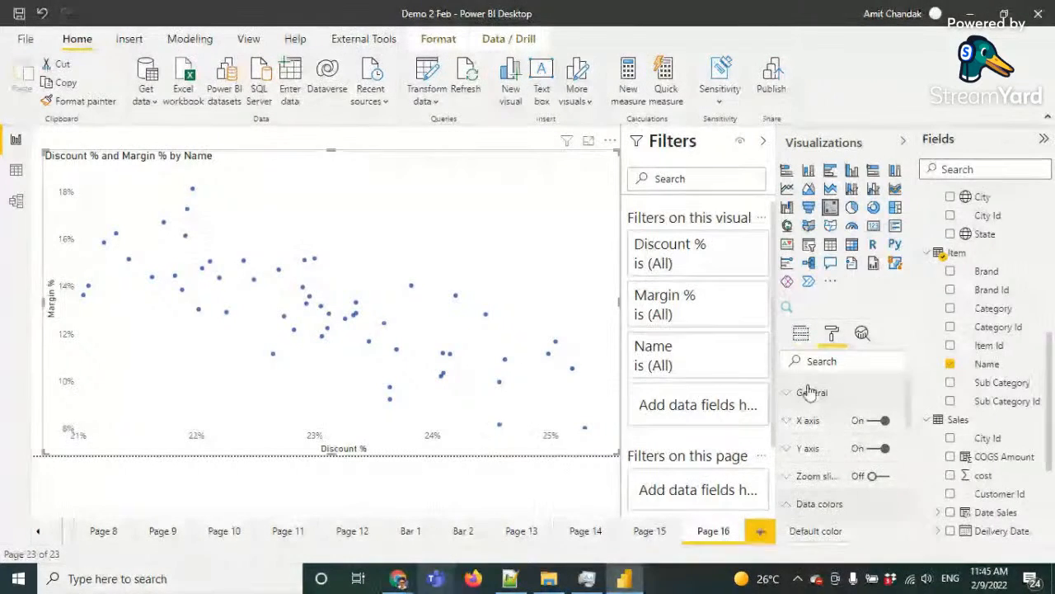
Add two average lines to the scatter chart, one for Discount % and one for Margin %
{"action": "left_click", "coordinate": [863, 333]}
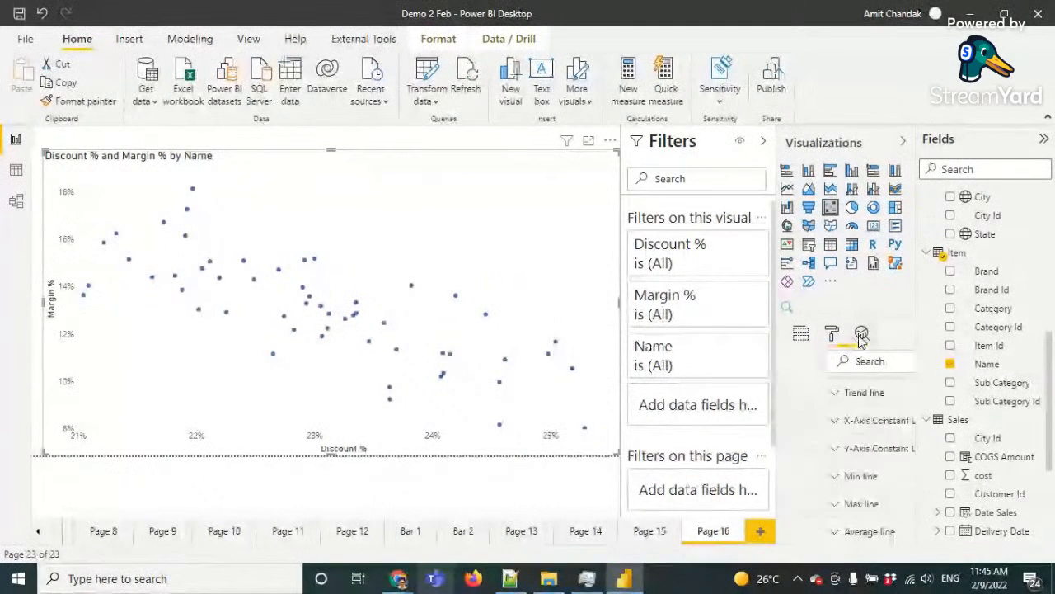
{"action": "scroll", "coordinate": [835, 459], "scroll_direction": "down", "scroll_amount": 3}
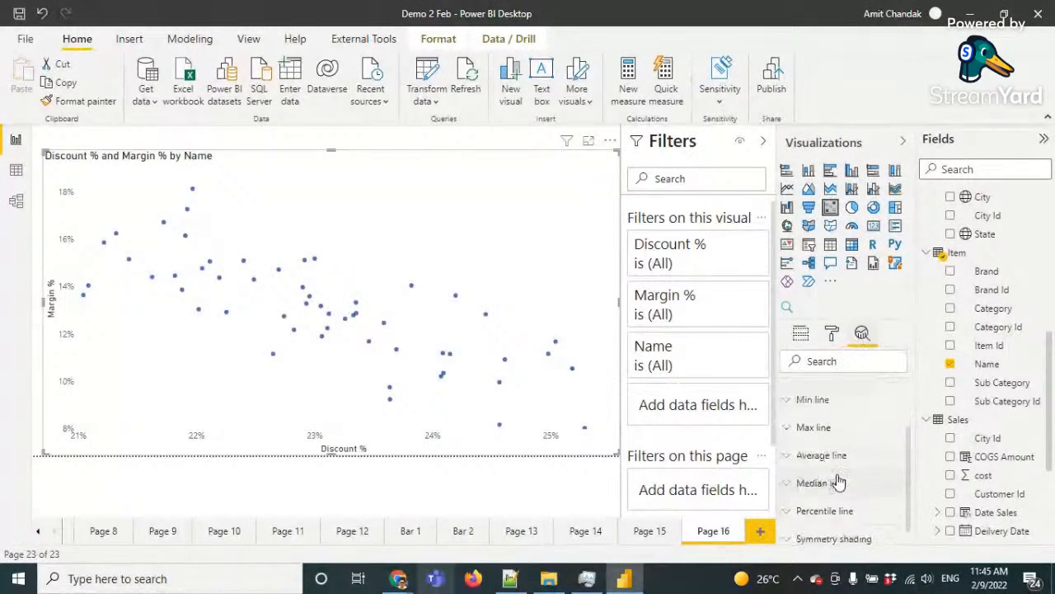
{"action": "left_click", "coordinate": [835, 460]}
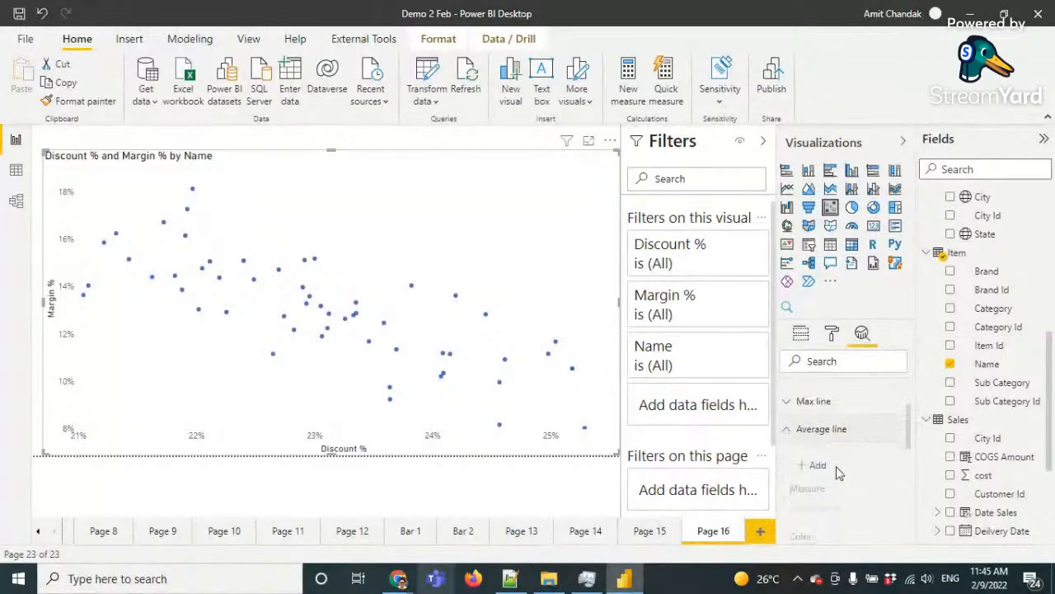
{"action": "left_click", "coordinate": [821, 466]}
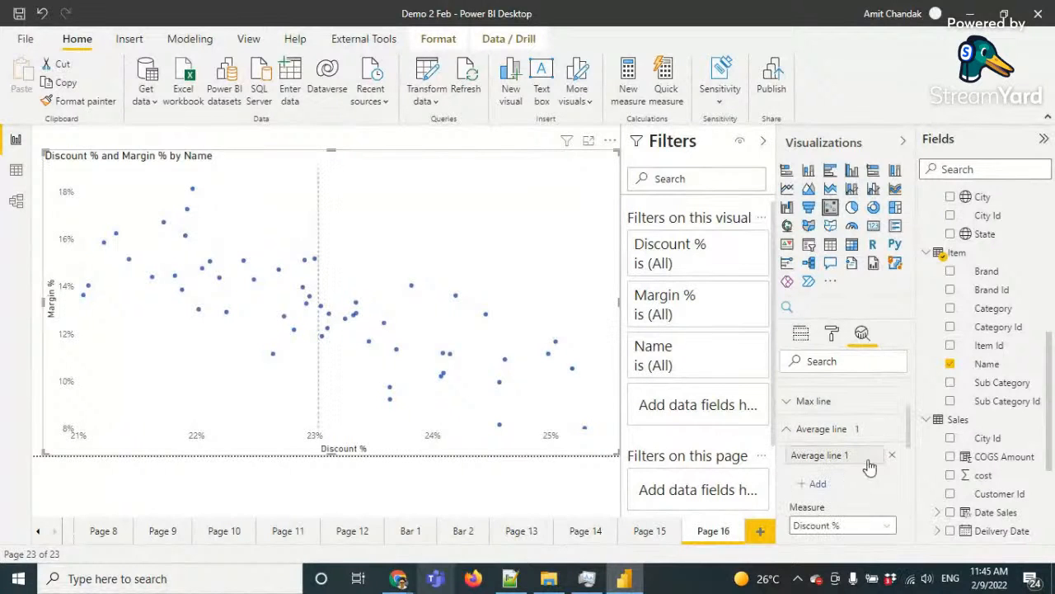
{"action": "left_click", "coordinate": [817, 484]}
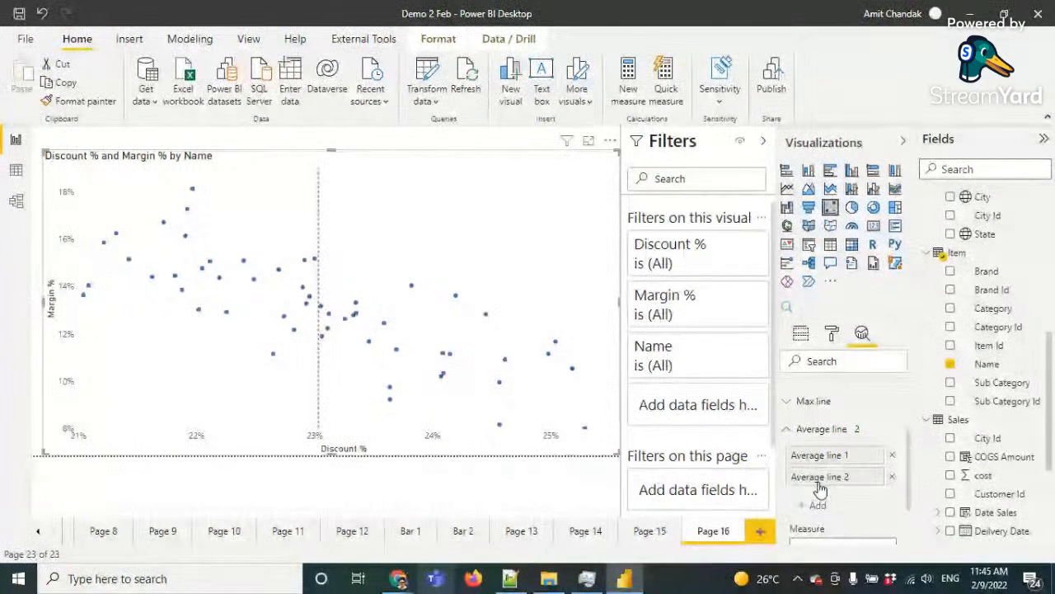
{"action": "scroll", "coordinate": [837, 457], "scroll_direction": "down", "scroll_amount": 2}
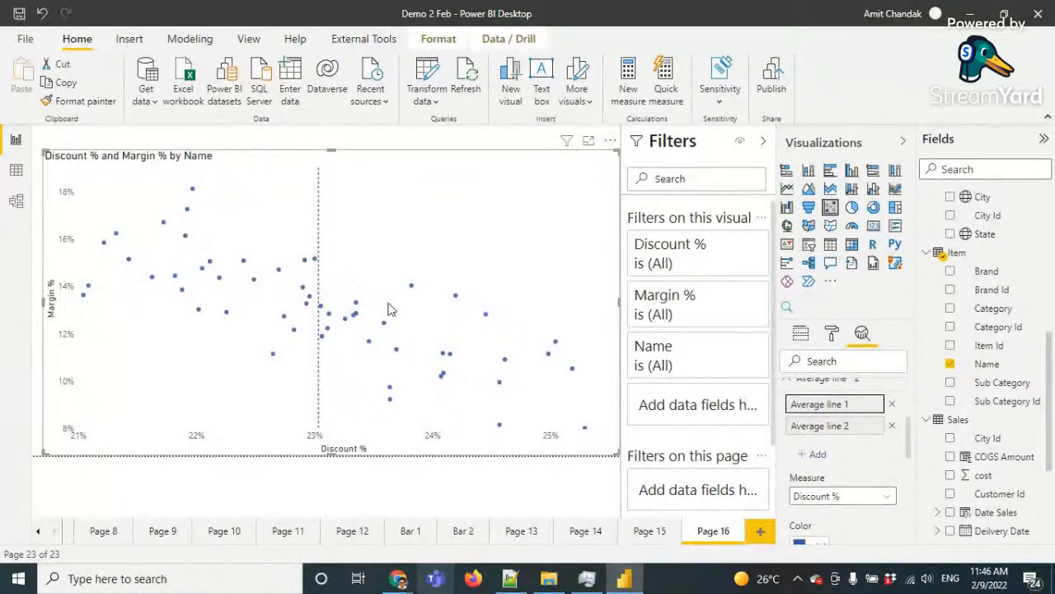
{"action": "left_click", "coordinate": [832, 430]}
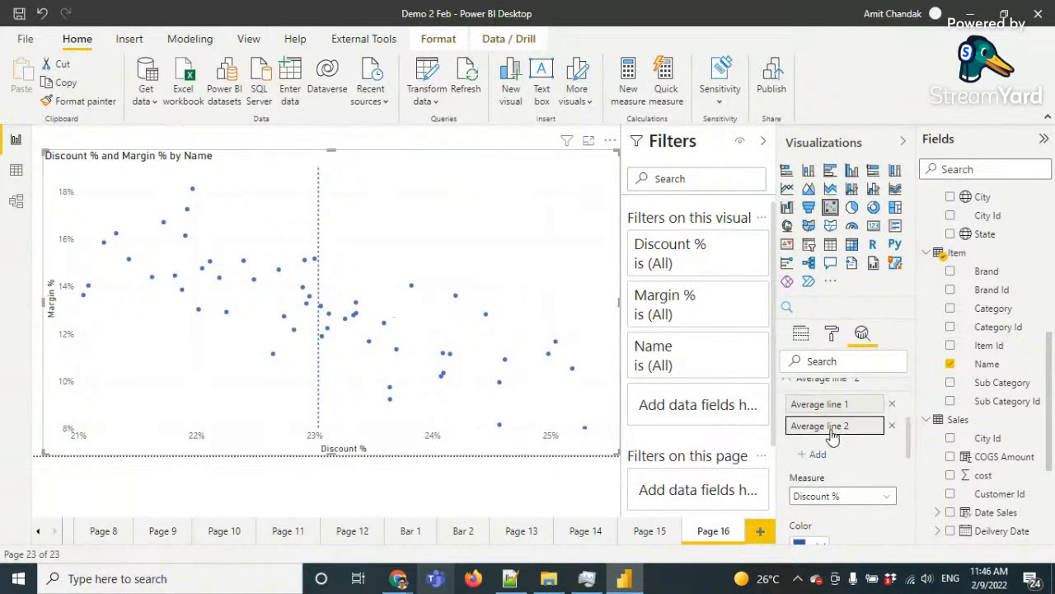
{"action": "left_click", "coordinate": [821, 495]}
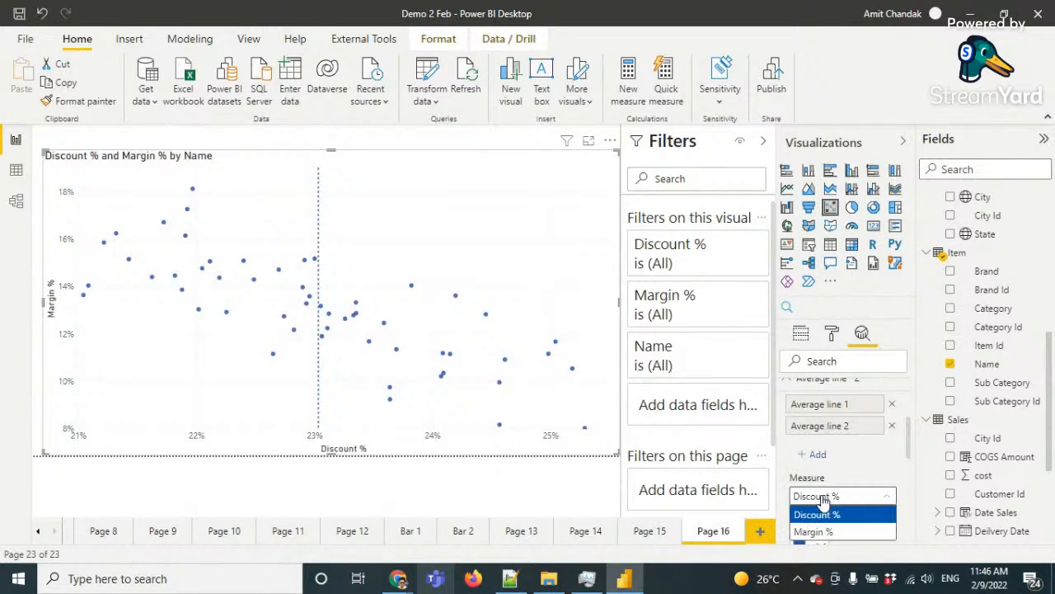
{"action": "left_click", "coordinate": [813, 533]}
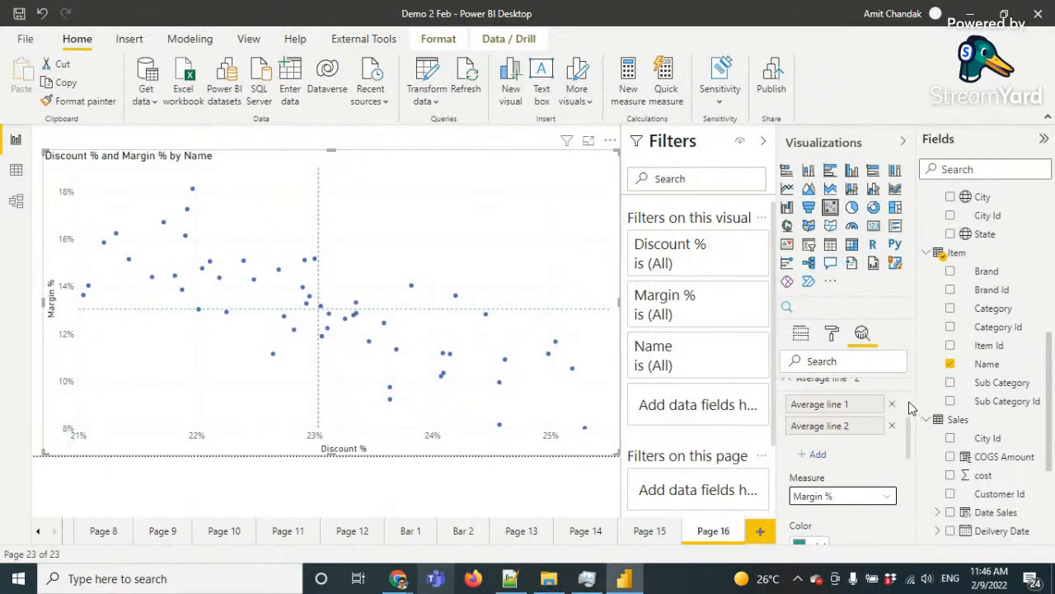
Add an X-axis constant line to the scatter chart and base its value on the Discount % field
{"action": "scroll", "coordinate": [860, 398], "scroll_direction": "up", "scroll_amount": 3}
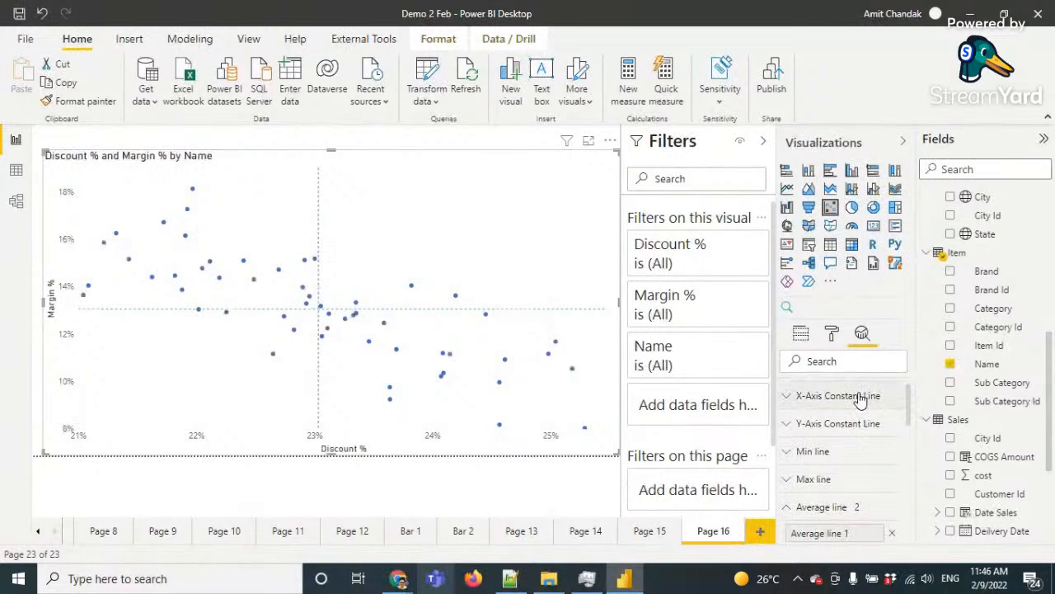
{"action": "left_click", "coordinate": [860, 397]}
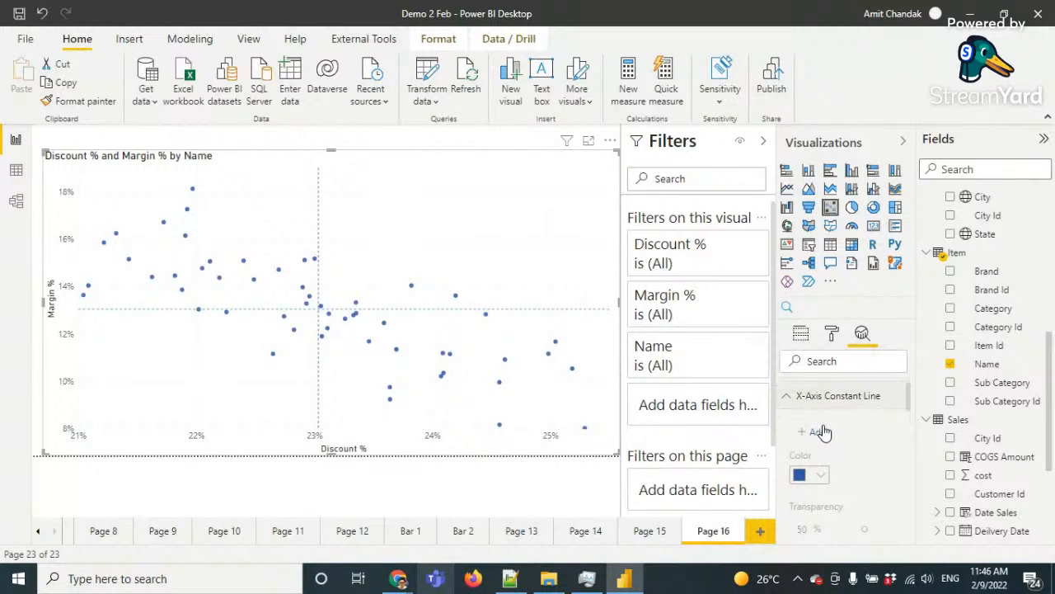
{"action": "left_click", "coordinate": [820, 432]}
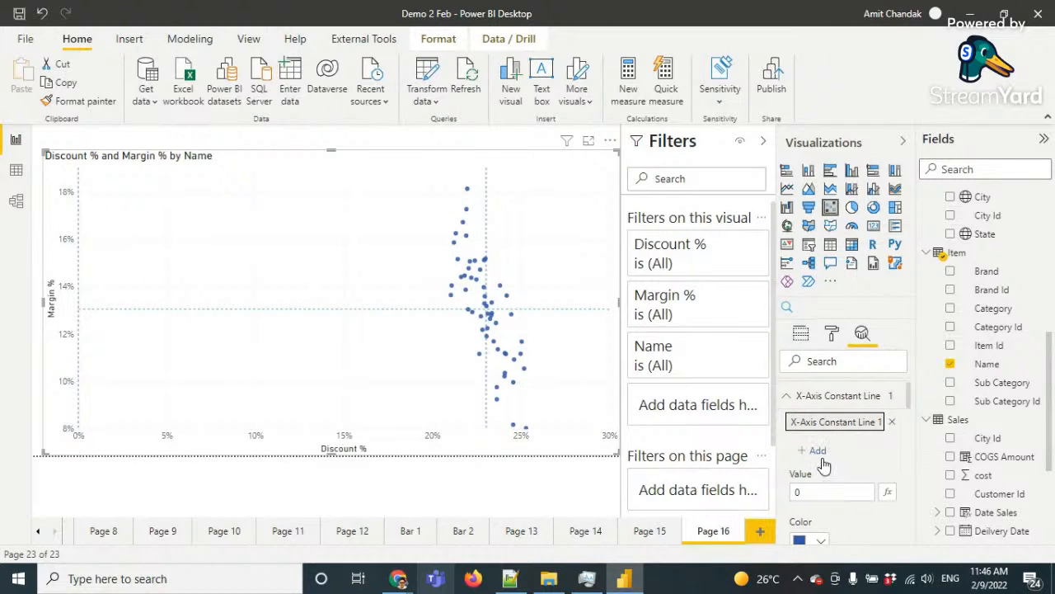
{"action": "left_click", "coordinate": [887, 492]}
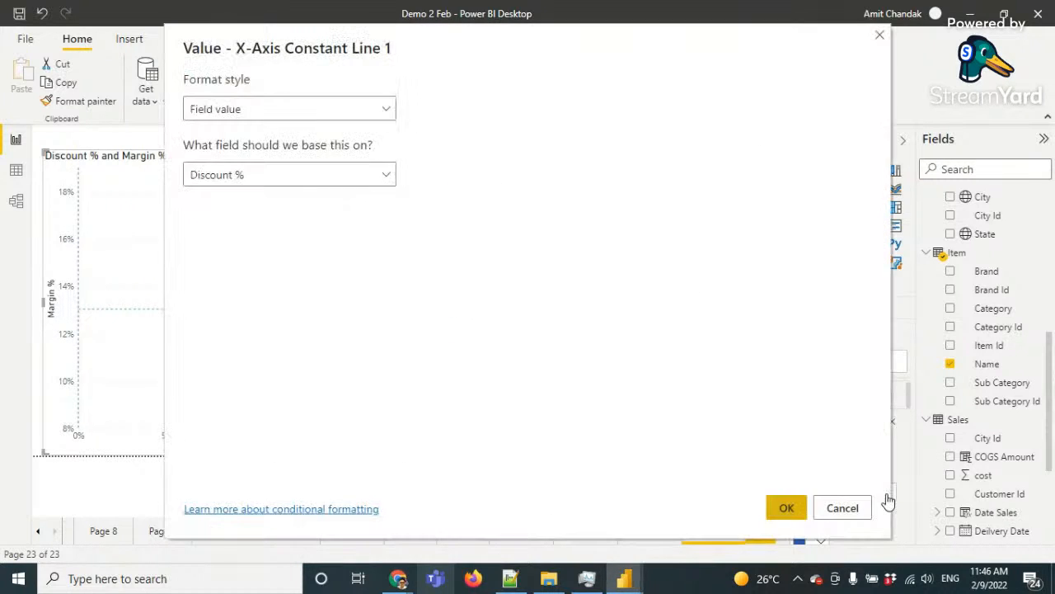
{"action": "left_click", "coordinate": [788, 509]}
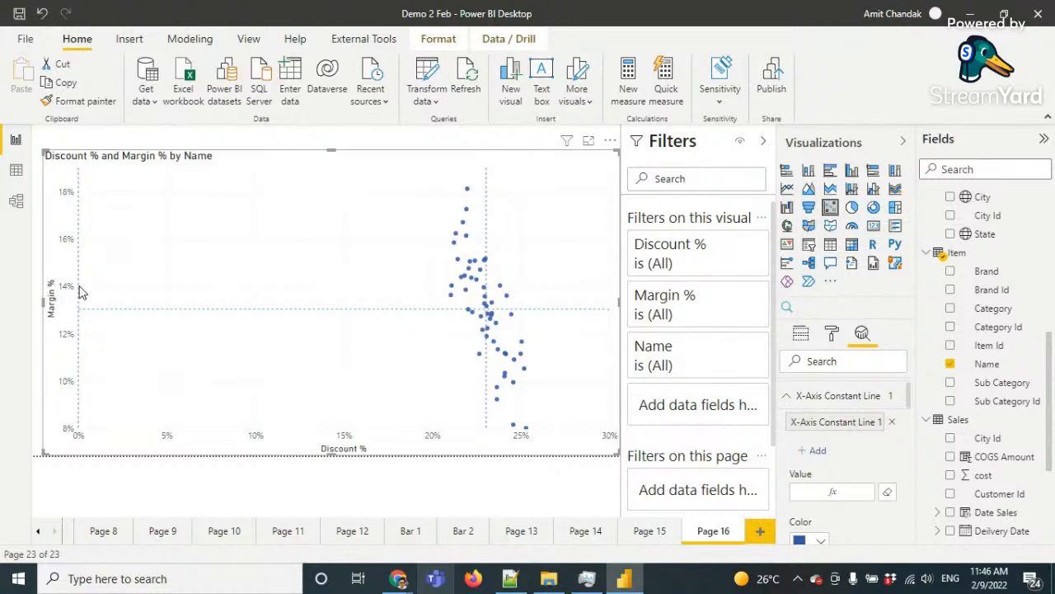
{"action": "left_click", "coordinate": [566, 480]}
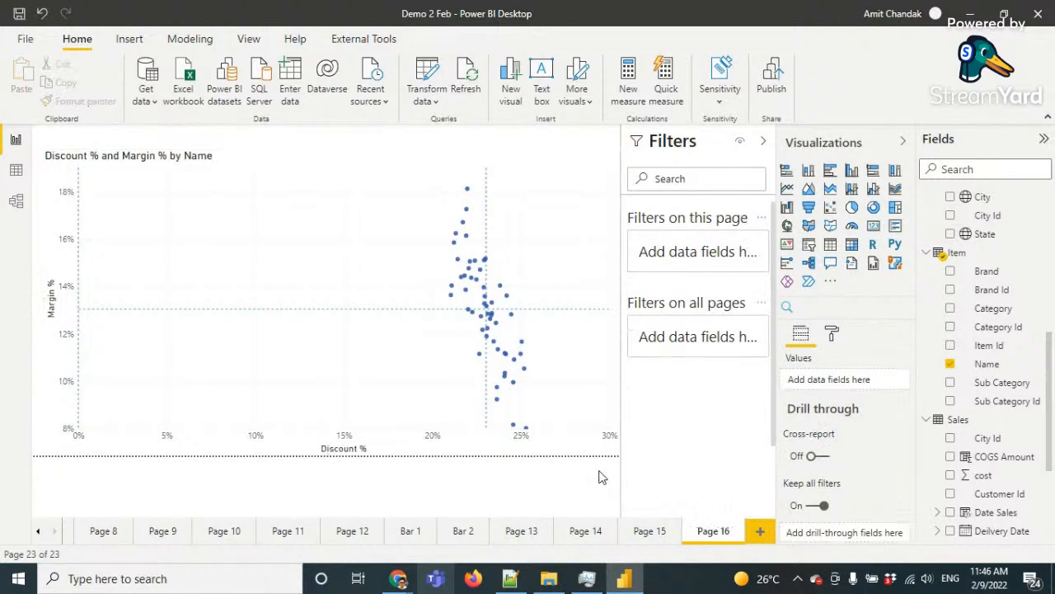
{"action": "left_click", "coordinate": [832, 334]}
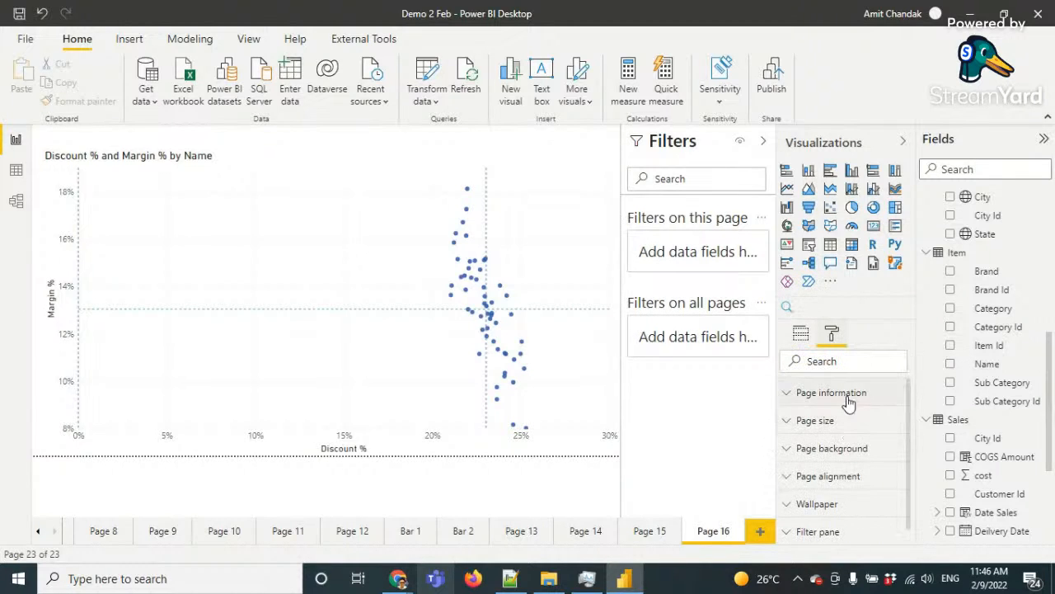
{"action": "left_click", "coordinate": [546, 404]}
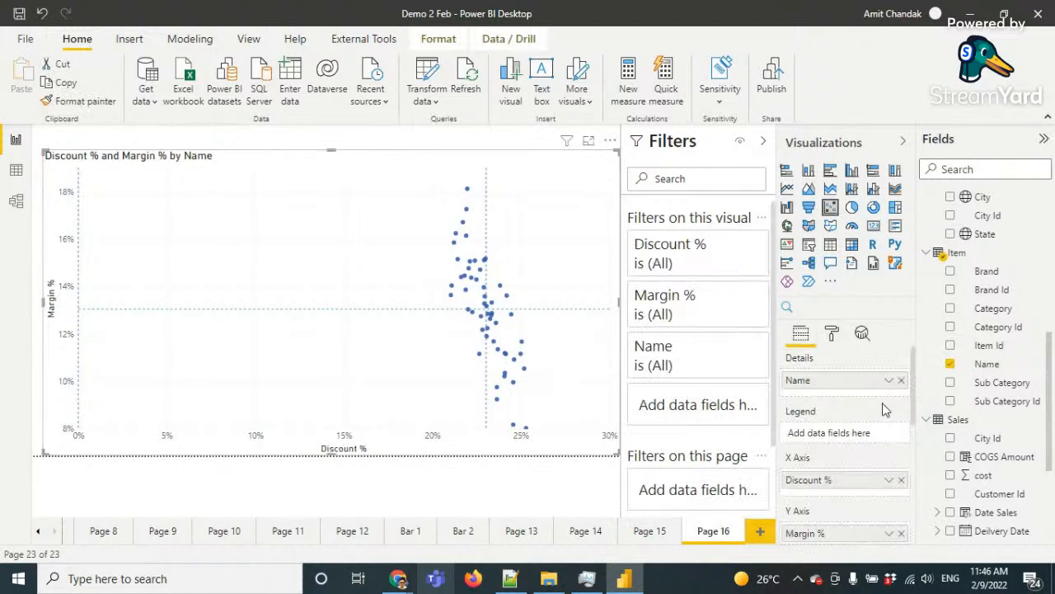
{"action": "left_click", "coordinate": [832, 334]}
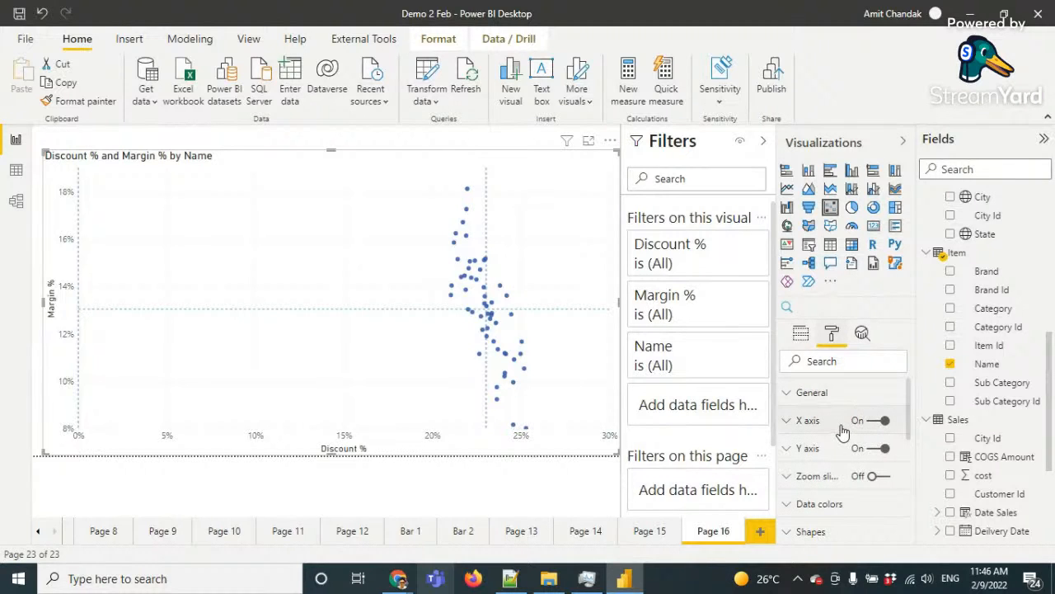
Base the X-axis constant line's value on the Discount % measure again, using the Field value format style
{"action": "left_click", "coordinate": [862, 333]}
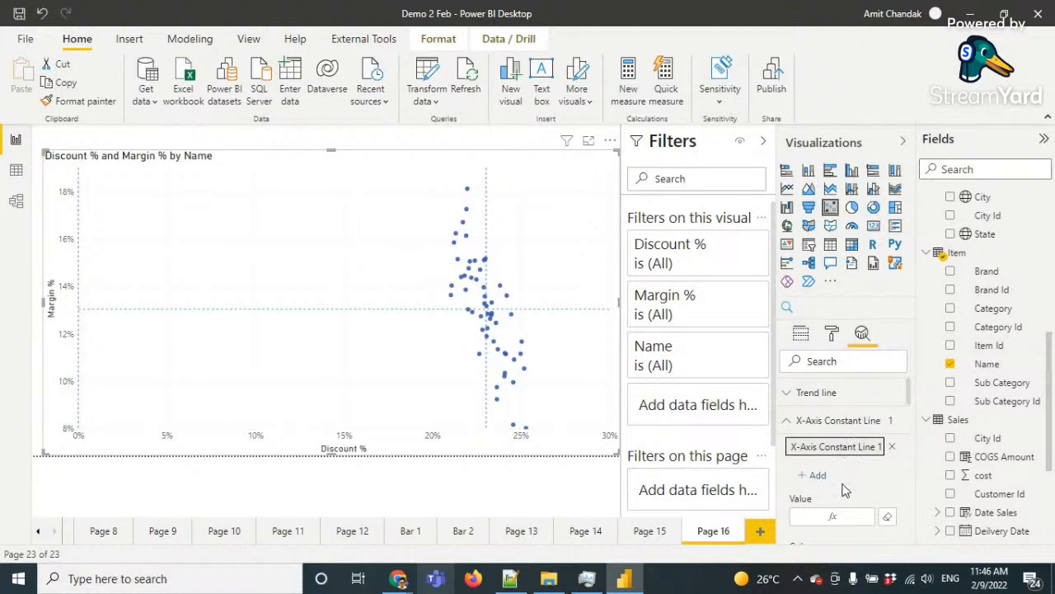
{"action": "left_click", "coordinate": [832, 517]}
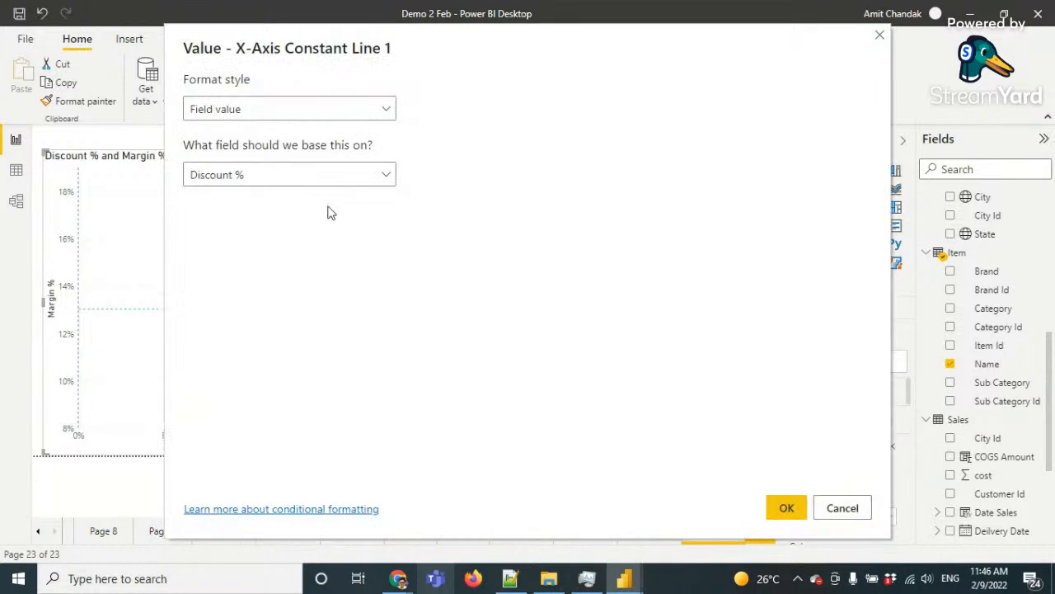
{"action": "left_click", "coordinate": [289, 177]}
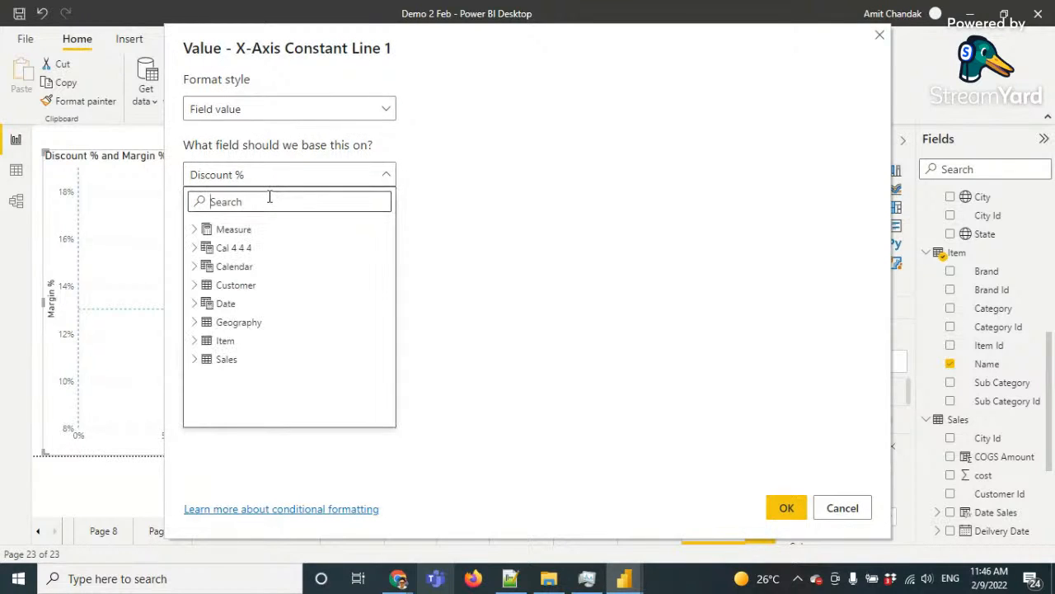
{"action": "type", "text": "dic"}
{"action": "key", "text": "BackSpace"}
{"action": "key", "text": "BackSpace"}
{"action": "key", "text": "BackSpace"}
{"action": "type", "text": "m"}
{"action": "key", "text": "BackSpace"}
{"action": "type", "text": "di"}
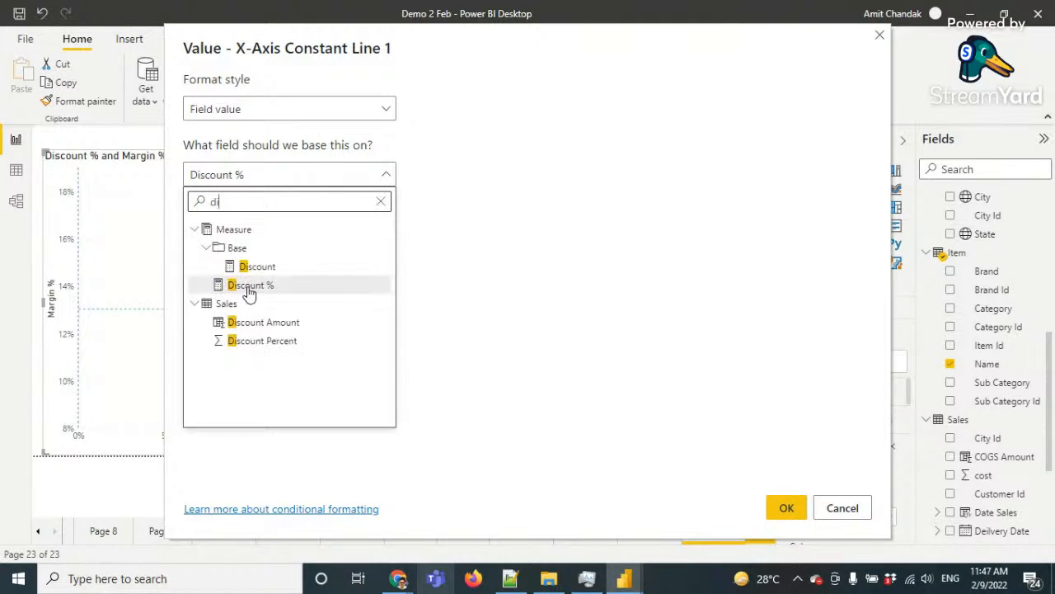
{"action": "left_click", "coordinate": [249, 285]}
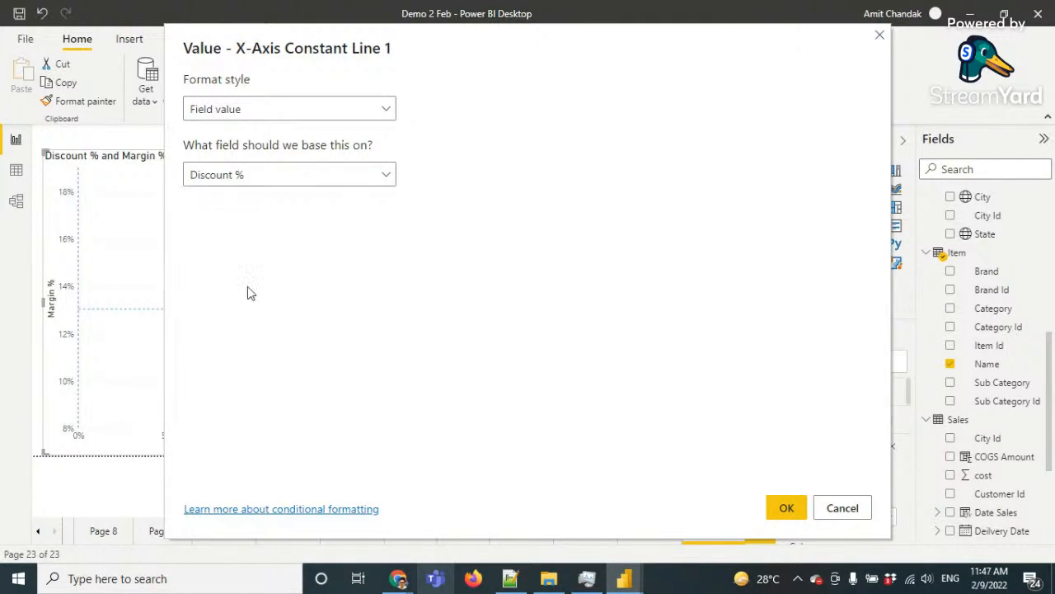
{"action": "left_click", "coordinate": [783, 508]}
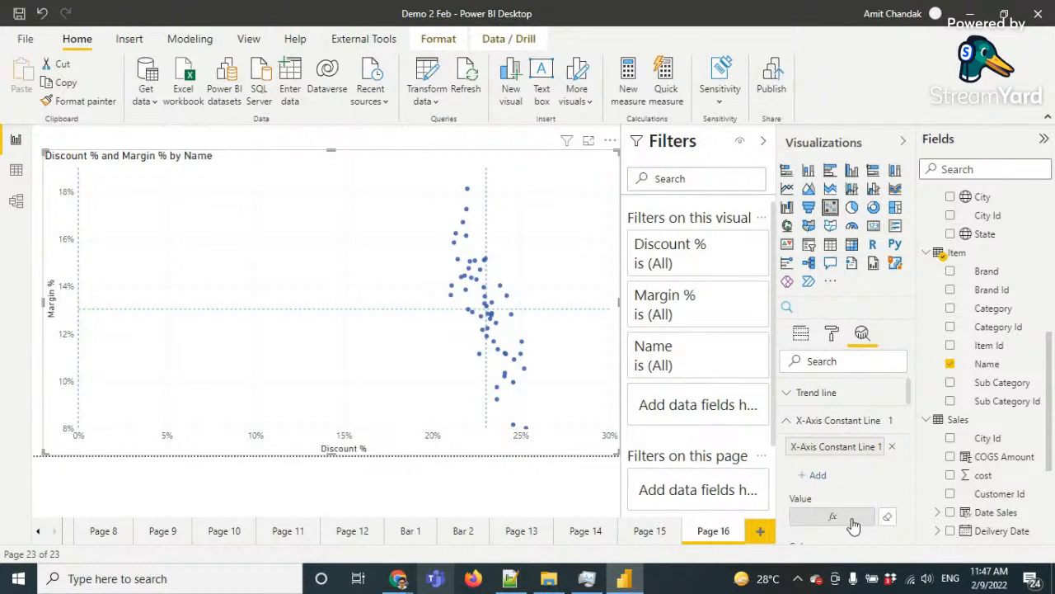
Try a fixed value of 10 for the X-axis constant line and remove the line from the scatter chart
{"action": "left_click", "coordinate": [885, 518]}
{"action": "left_click", "coordinate": [847, 515]}
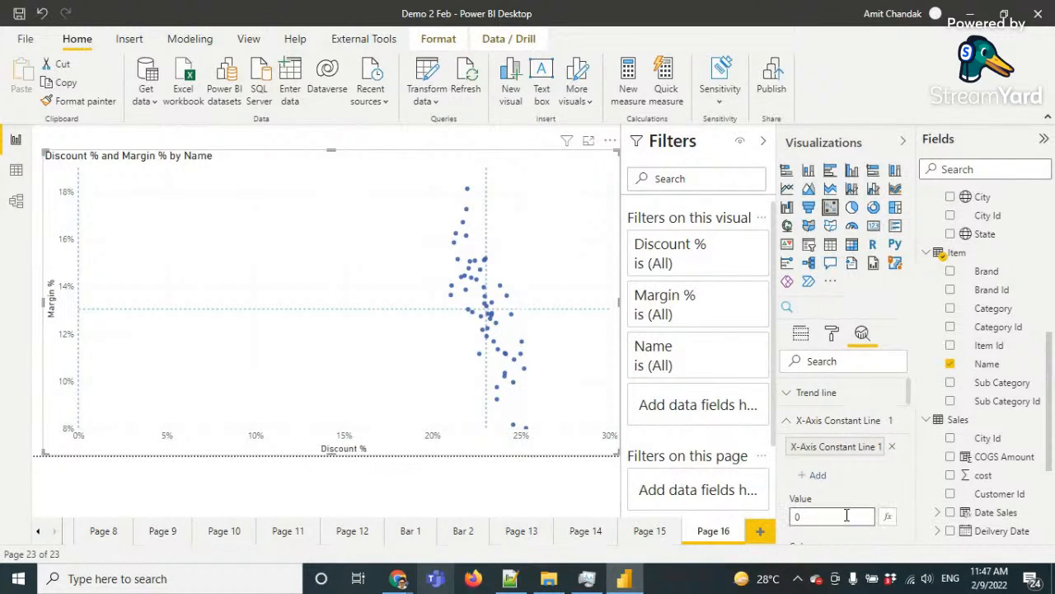
{"action": "type", "text": "10"}
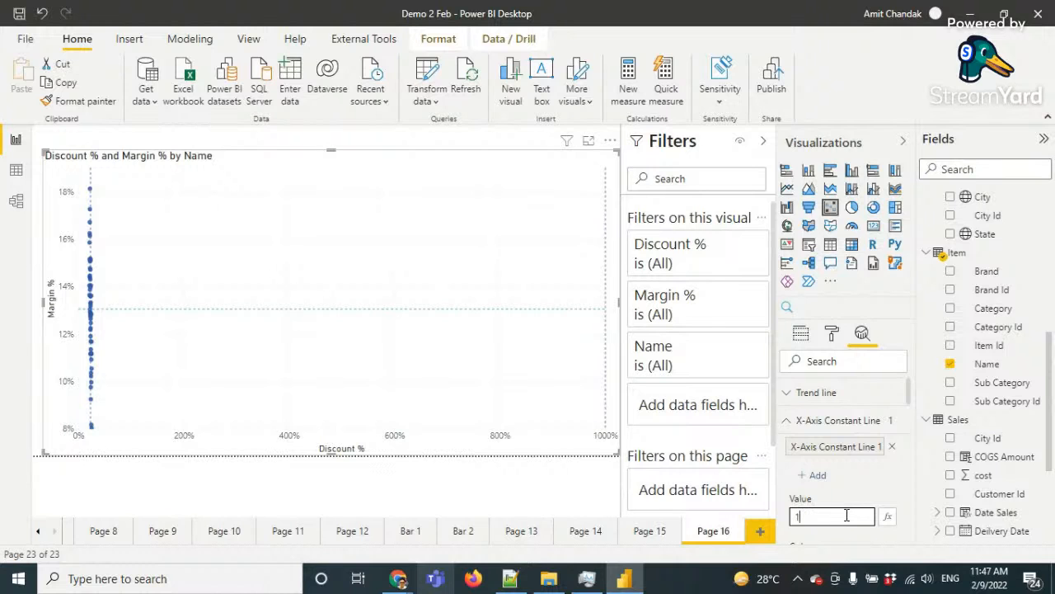
{"action": "type", "text": "0"}
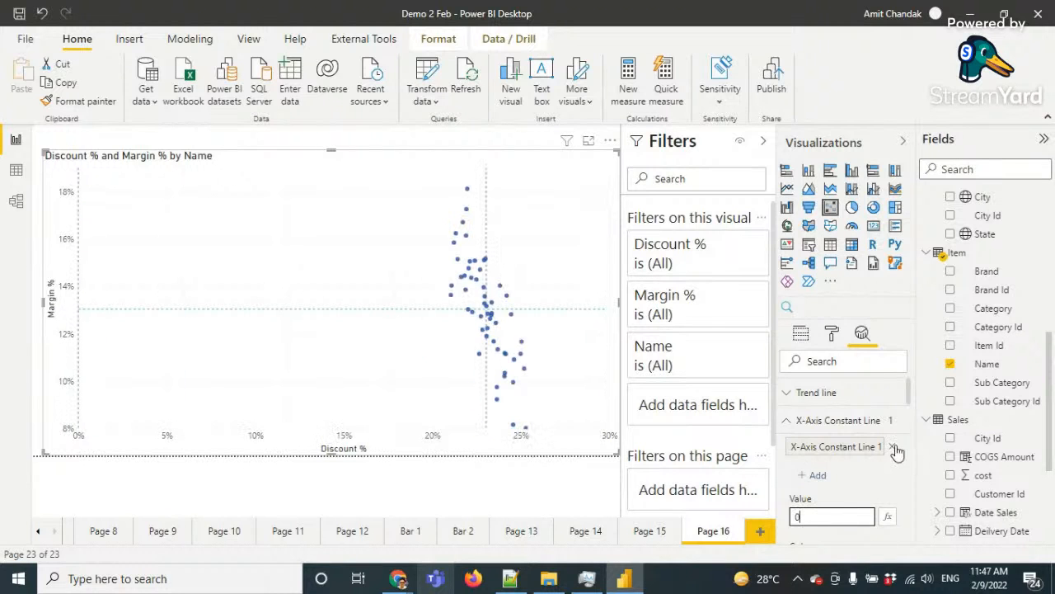
{"action": "left_click", "coordinate": [895, 448]}
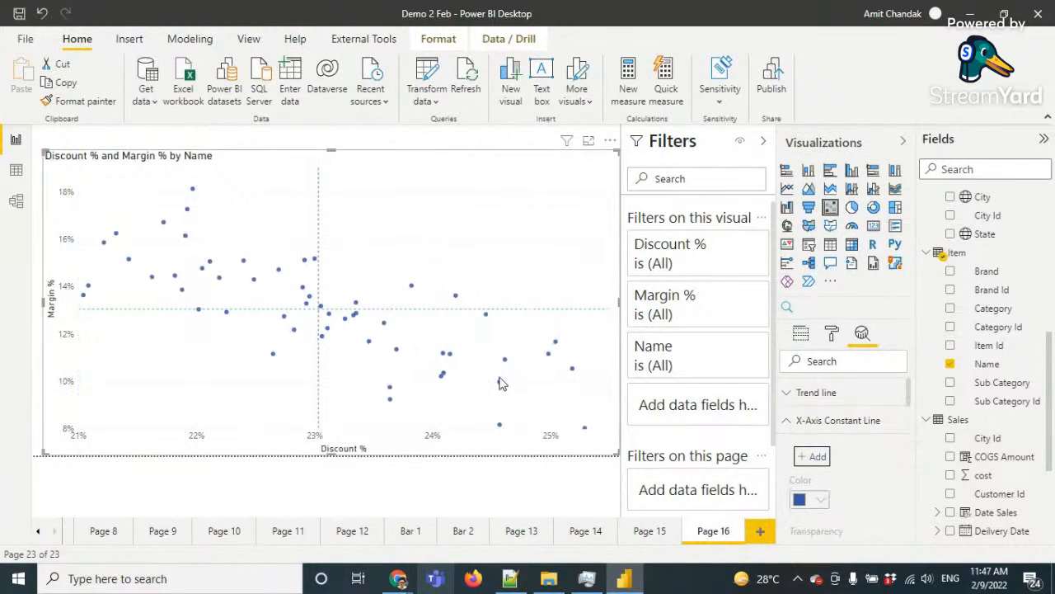
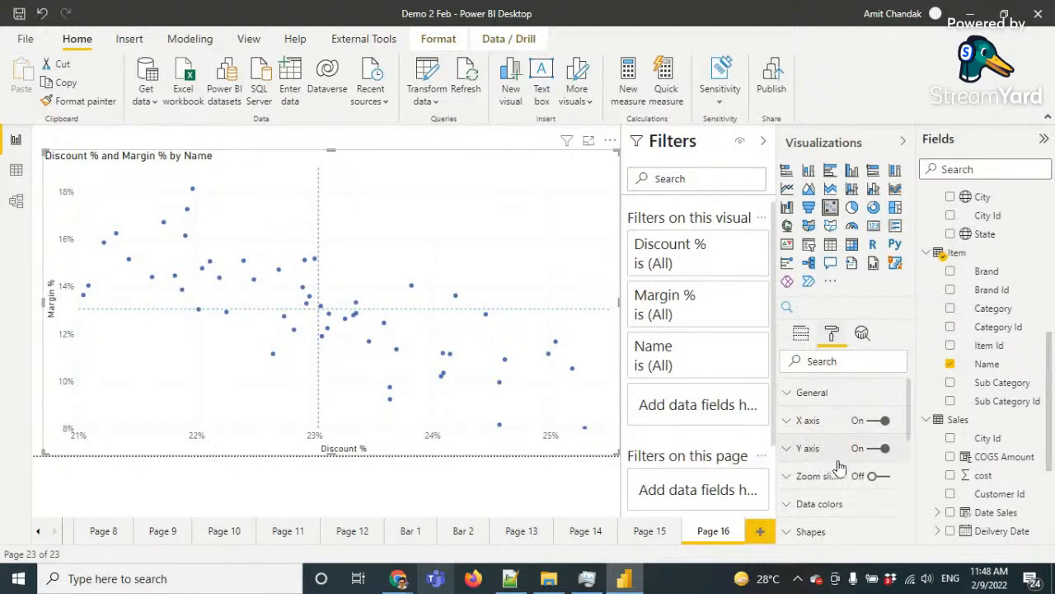
Invert the scatter chart's X axis
{"action": "left_click", "coordinate": [837, 427]}
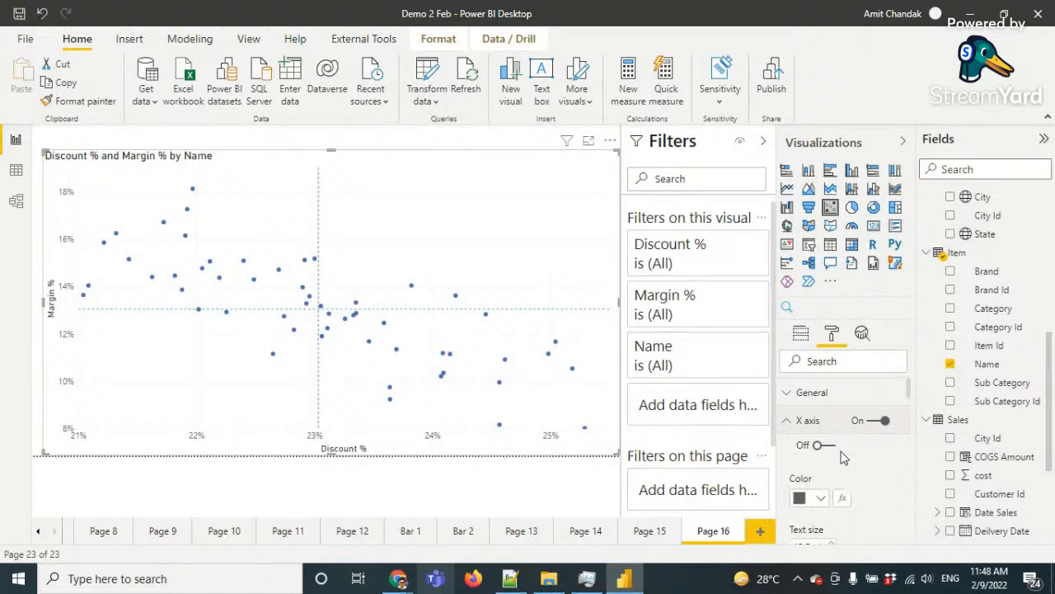
{"action": "scroll", "coordinate": [858, 454], "scroll_direction": "down", "scroll_amount": 3}
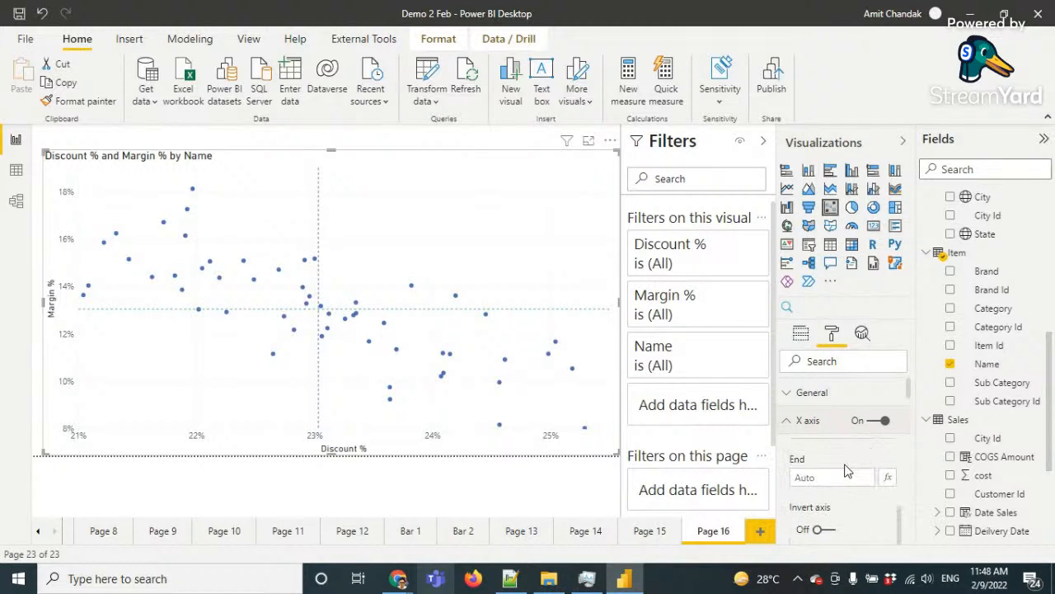
{"action": "left_click", "coordinate": [820, 532]}
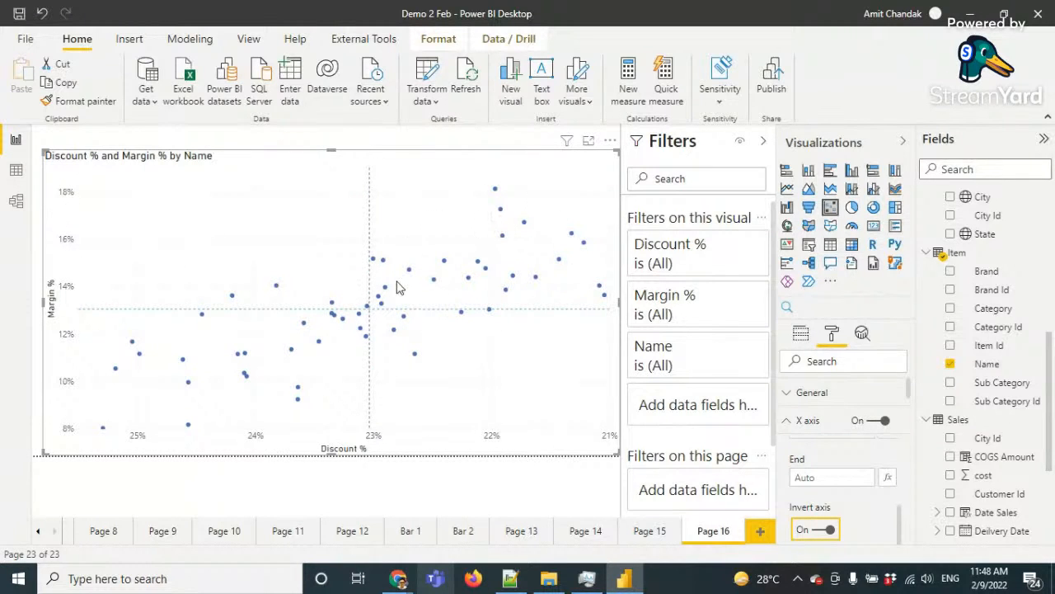
Assign the Net measure to the scatter chart's Size
{"action": "left_click", "coordinate": [801, 332]}
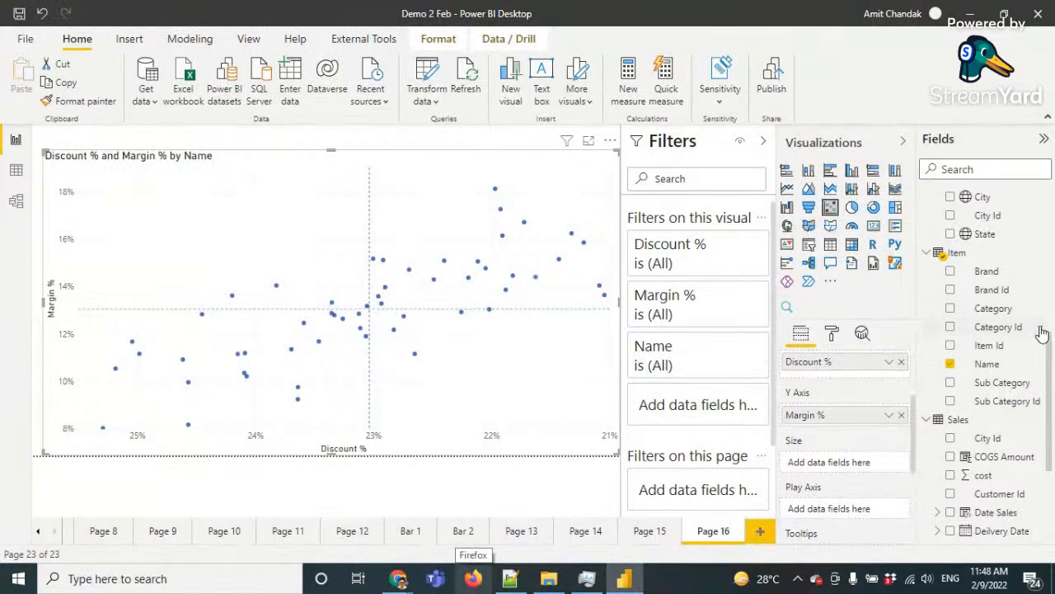
{"action": "left_click_drag", "start_coordinate": [1043, 347], "coordinate": [1050, 234]}
{"action": "left_click_drag", "start_coordinate": [993, 266], "coordinate": [851, 476]}
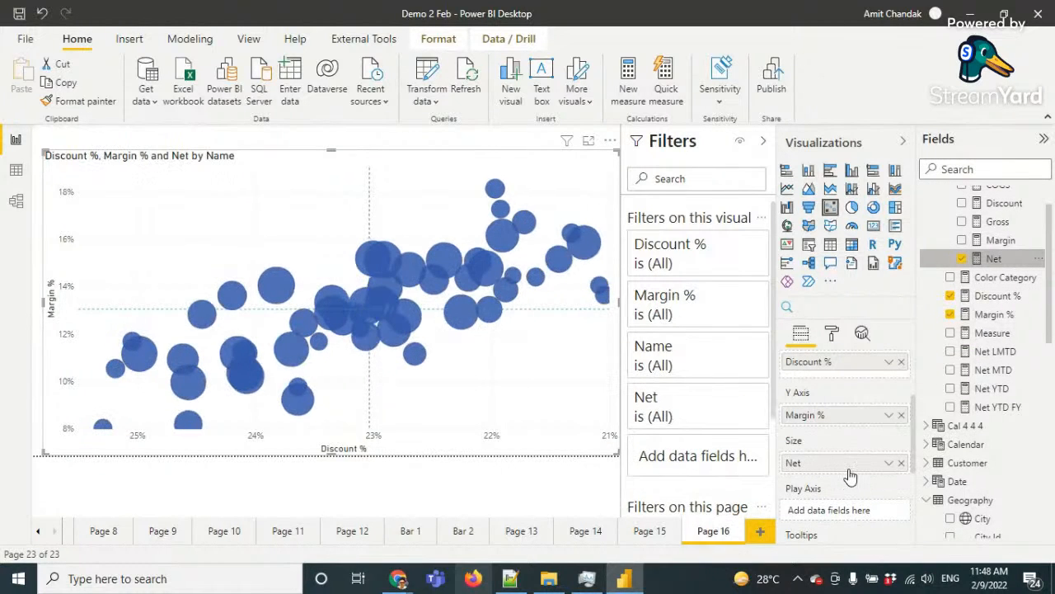
Reduce the scatter chart's marker shape size to -24
{"action": "left_click", "coordinate": [831, 333]}
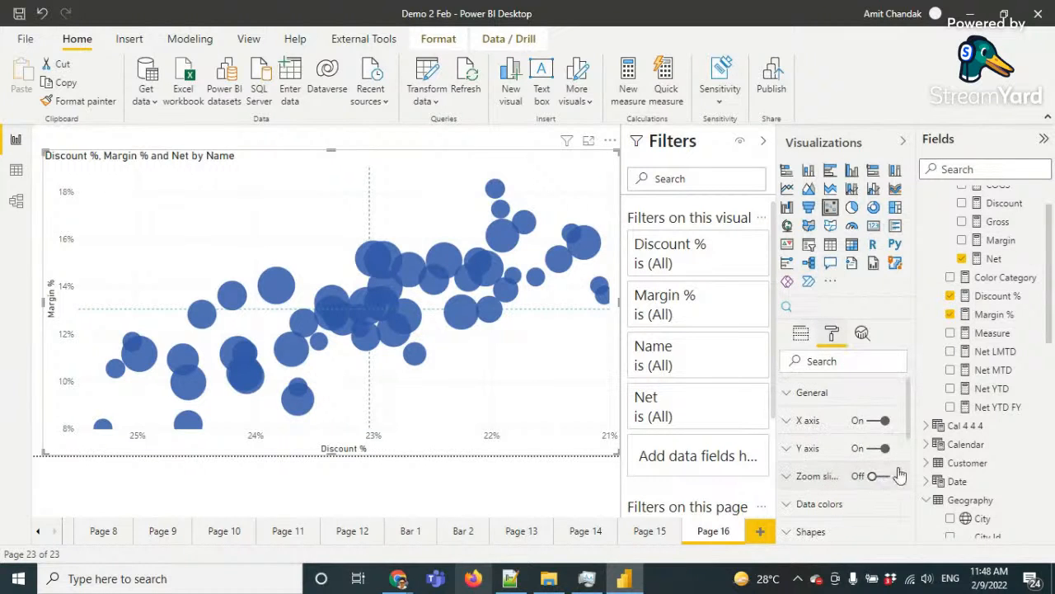
{"action": "left_click_drag", "start_coordinate": [910, 426], "coordinate": [911, 459]}
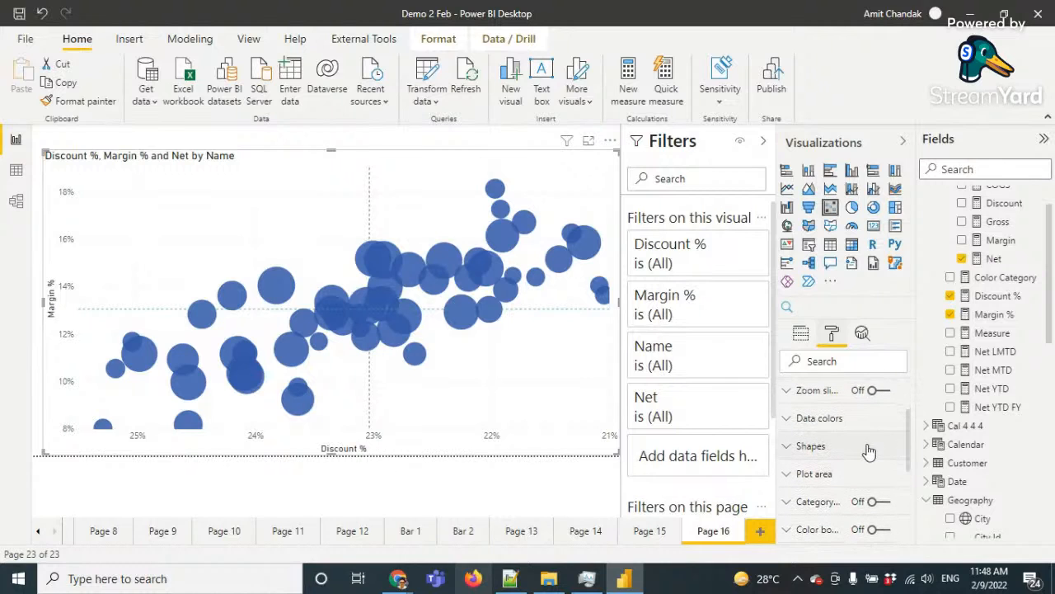
{"action": "left_click", "coordinate": [867, 447]}
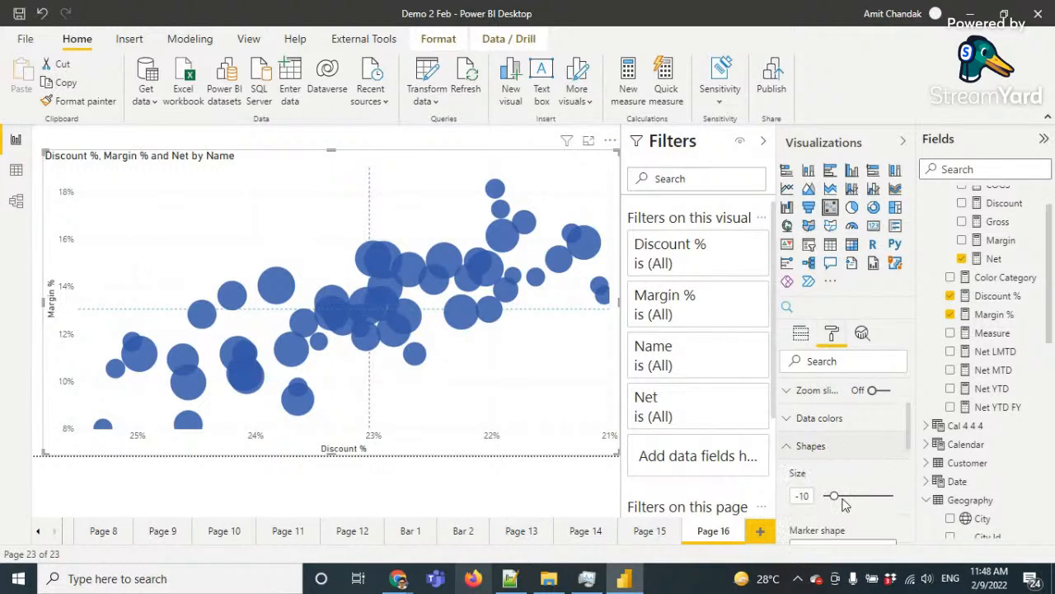
{"action": "left_click_drag", "start_coordinate": [834, 494], "coordinate": [827, 497]}
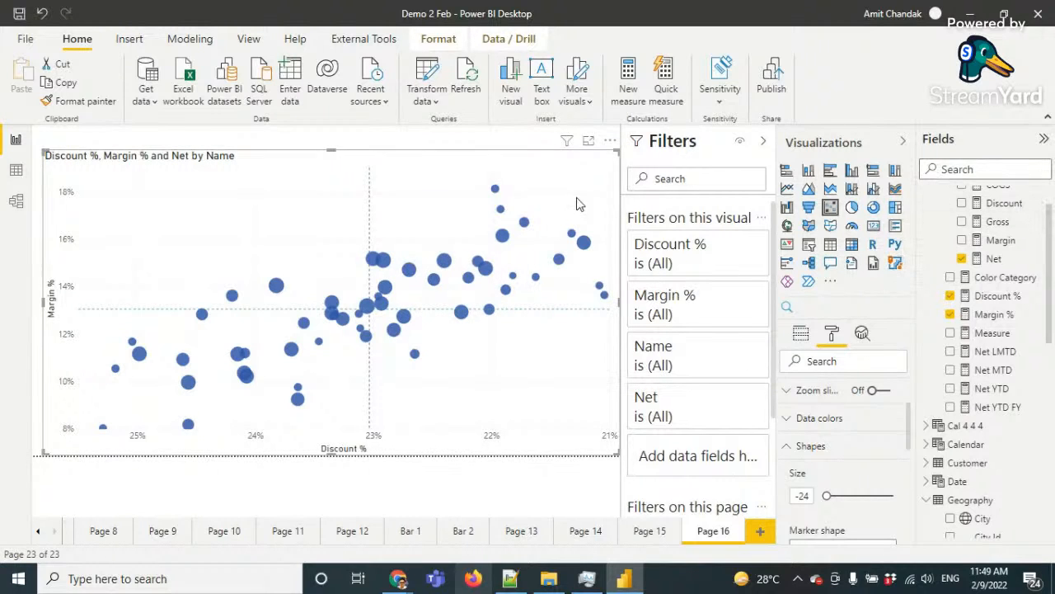
Create a new measure named Color Scatter
{"action": "left_click", "coordinate": [632, 98]}
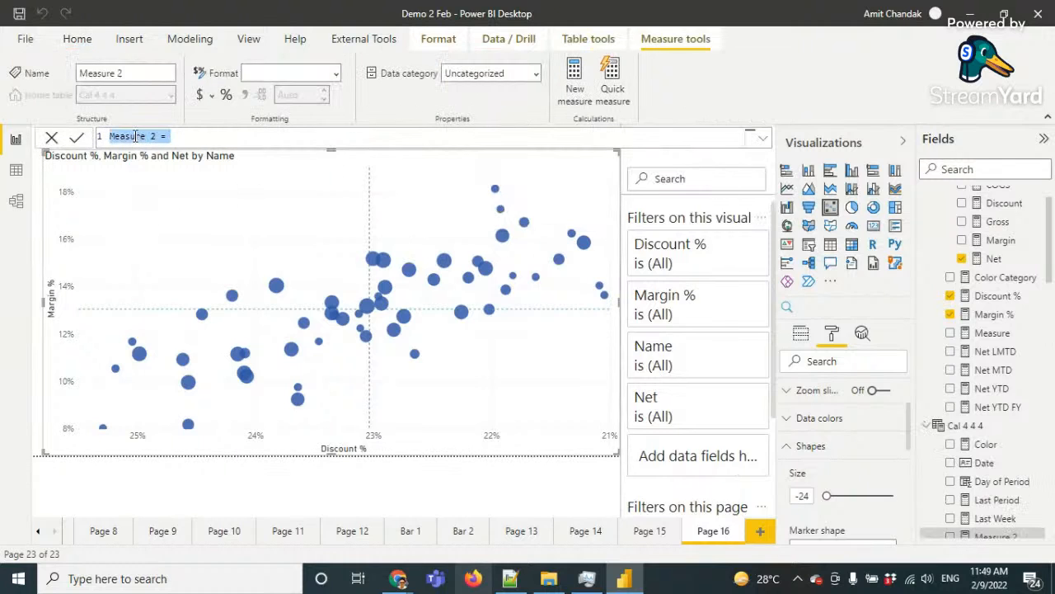
{"action": "left_click_drag", "start_coordinate": [155, 136], "coordinate": [93, 136]}
{"action": "type", "text": "Color"}
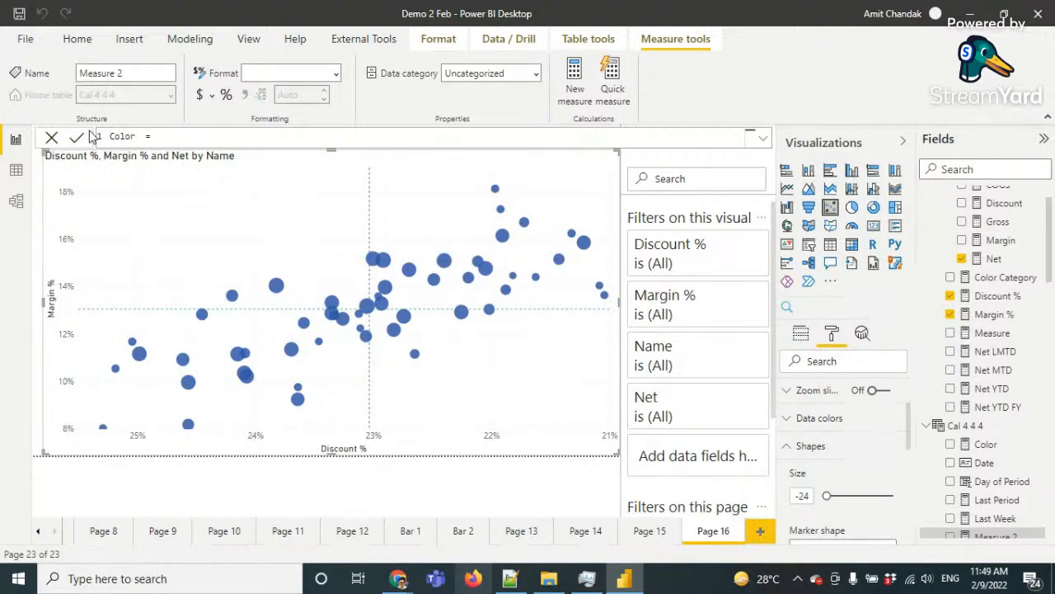
{"action": "type", "text": " Sa"}
{"action": "key", "text": "BackSpace"}
{"action": "type", "text": "catter"}
Start the Color Scatter formula with "Switch( True() ," and add two blank lines above it for variables
{"action": "key", "text": "shift+Return"}
{"action": "type", "text": "Swi"}
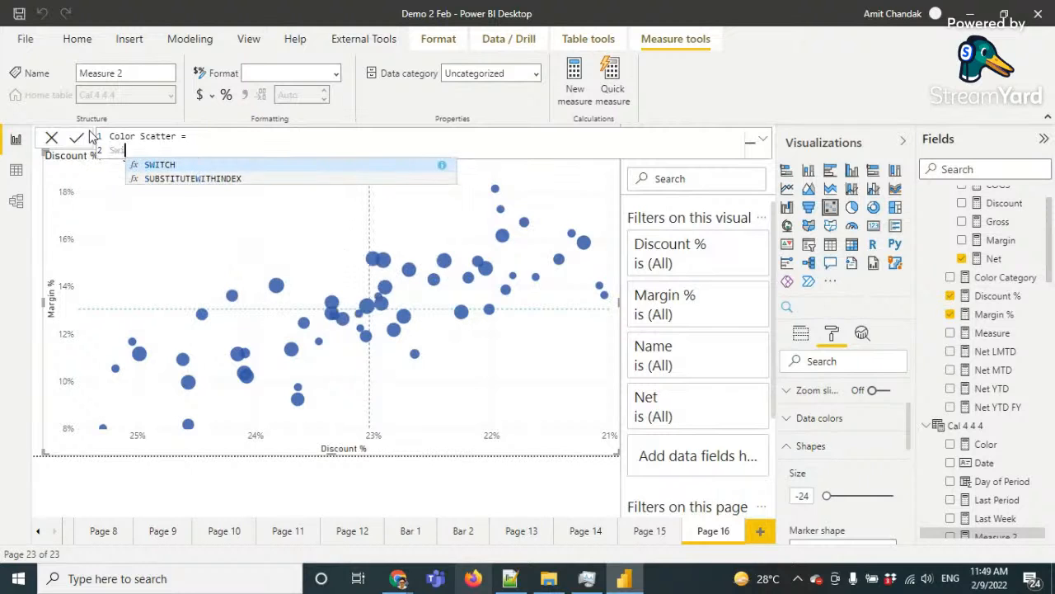
{"action": "type", "text": "tch( T"}
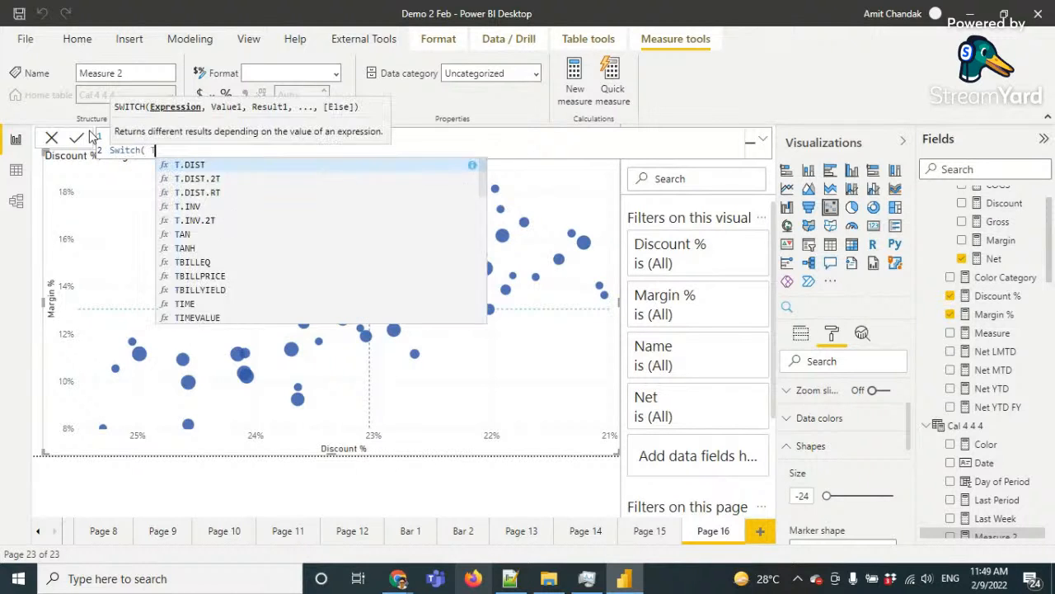
{"action": "type", "text": "rue"}
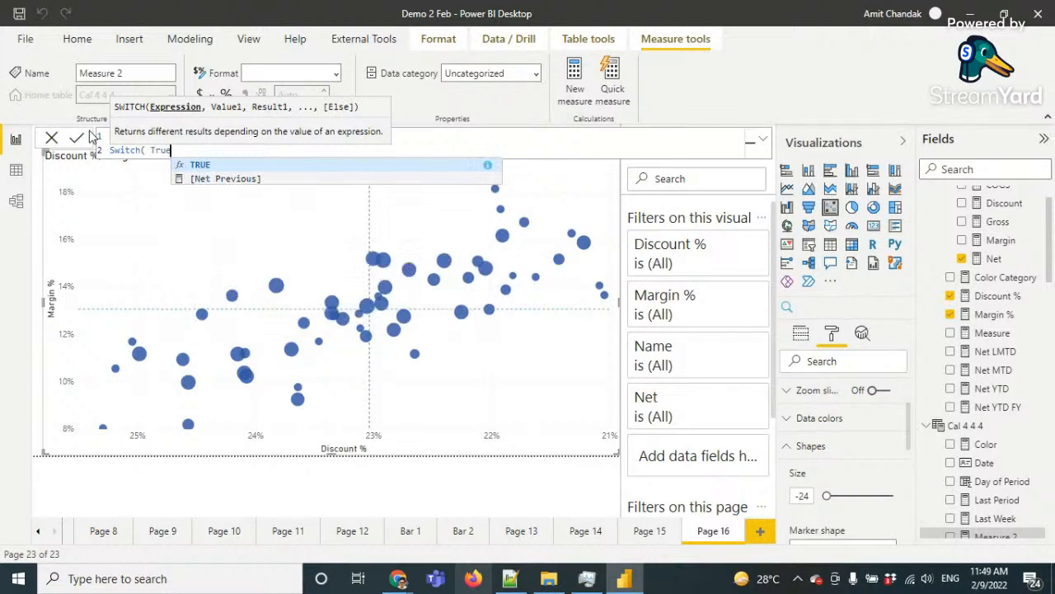
{"action": "type", "text": "()"}
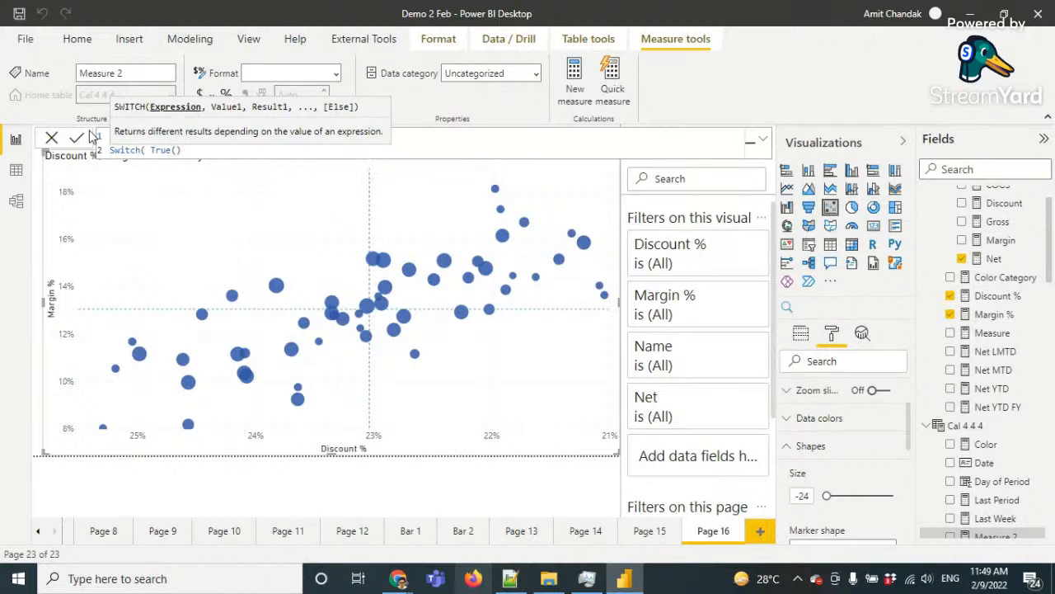
{"action": "type", "text": " ,"}
{"action": "key", "text": "Up"}
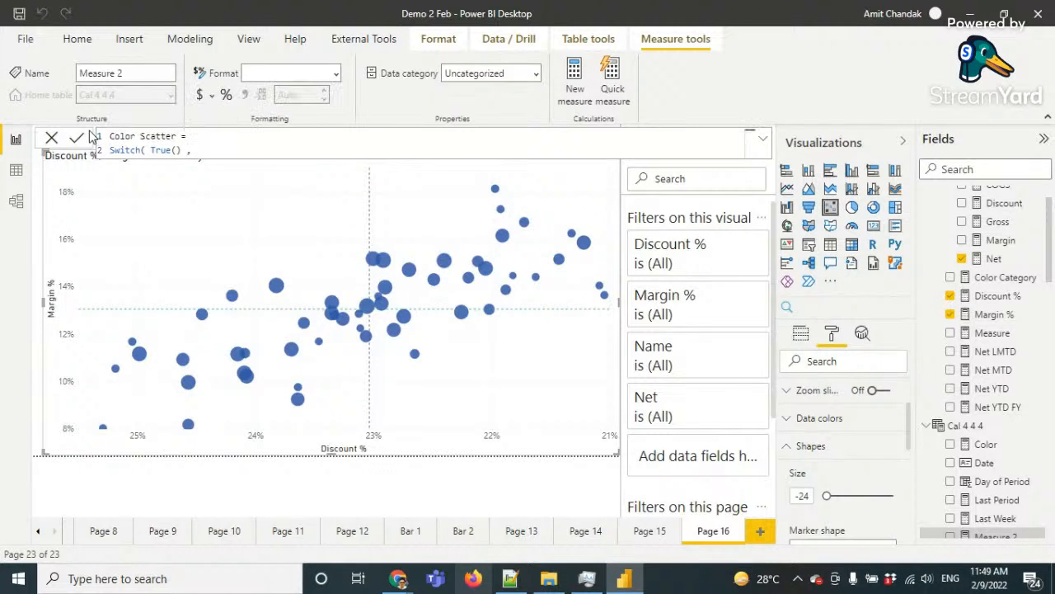
{"action": "key", "text": "shift+Return"}
{"action": "key", "text": "shift+Return"}
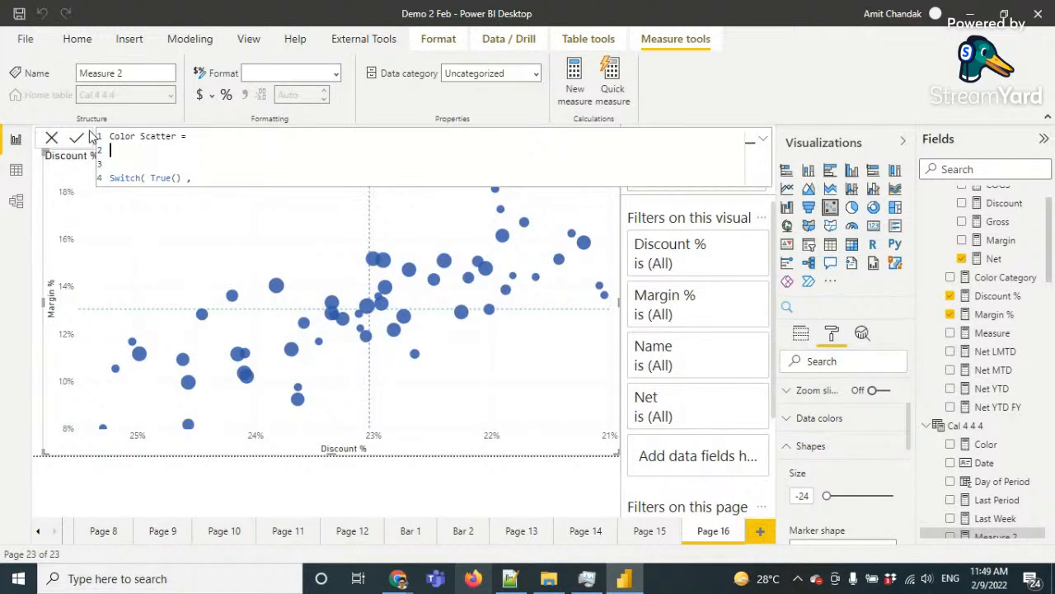
Define the variable _OM as CALCULATE([Margin %], ALLSELECTED()) in the Color Scatter formula
{"action": "type", "text": "var _1"}
{"action": "key", "text": "BackSpace"}
{"action": "type", "text": "a"}
{"action": "key", "text": "BackSpace"}
{"action": "type", "text": "OM = CALCULATE(["}
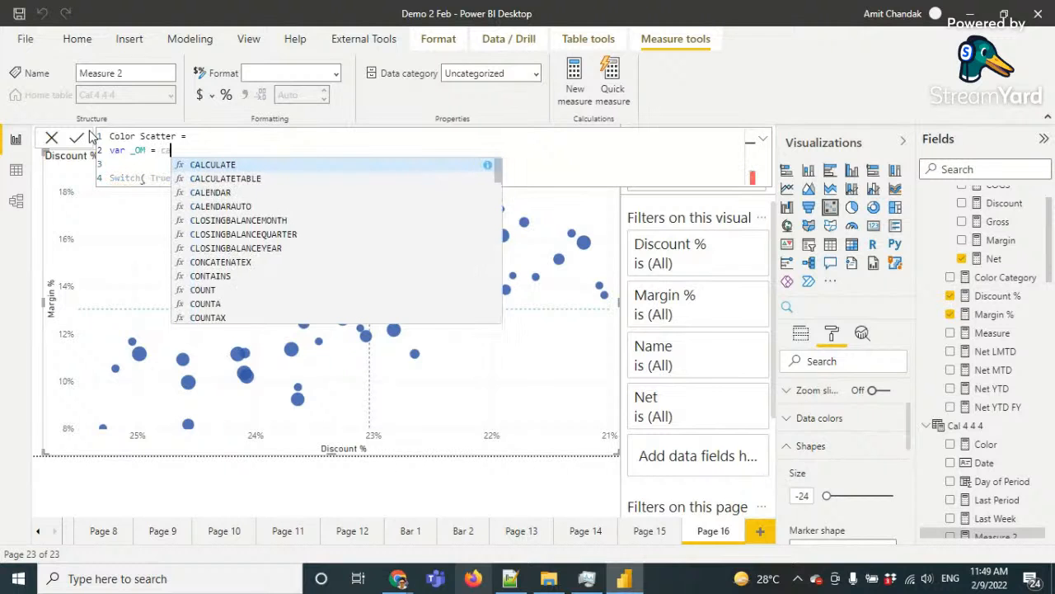
{"action": "type", "text": "me"}
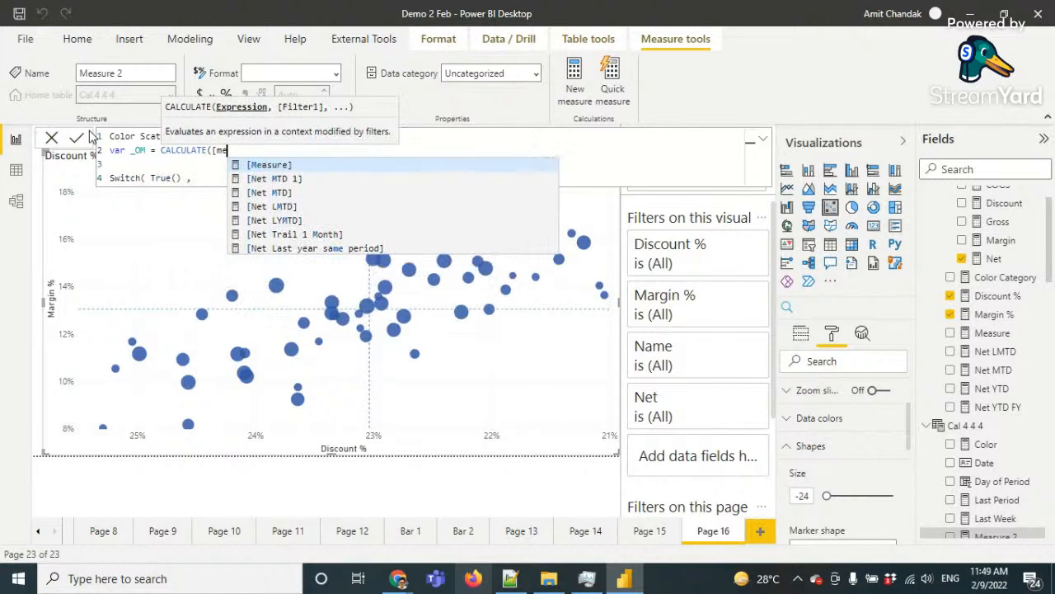
{"action": "key", "text": "BackSpace"}
{"action": "type", "text": "a"}
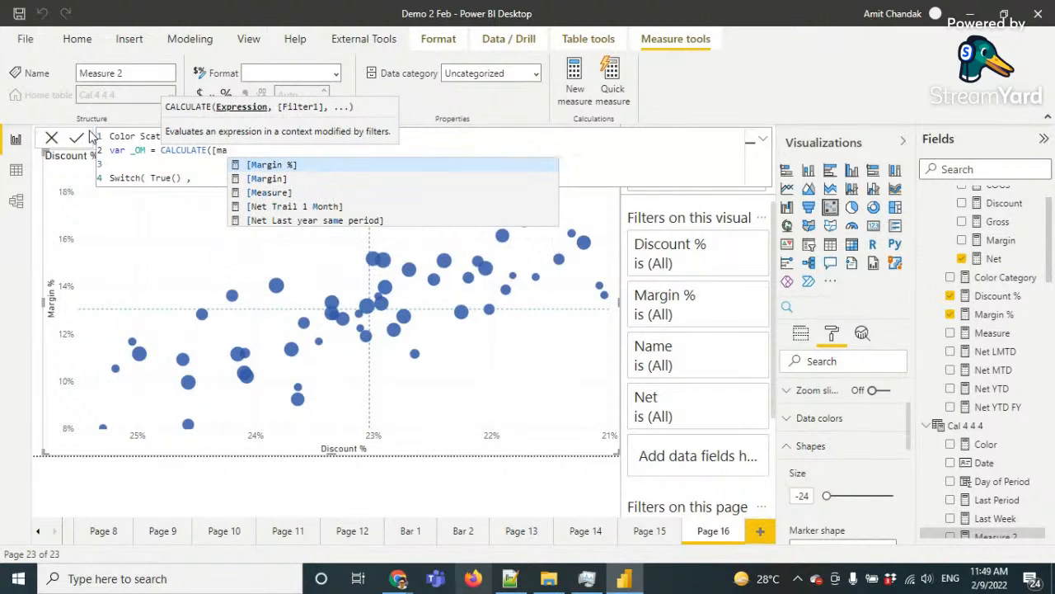
{"action": "key", "text": "Tab"}
{"action": "type", "text": ", alls"}
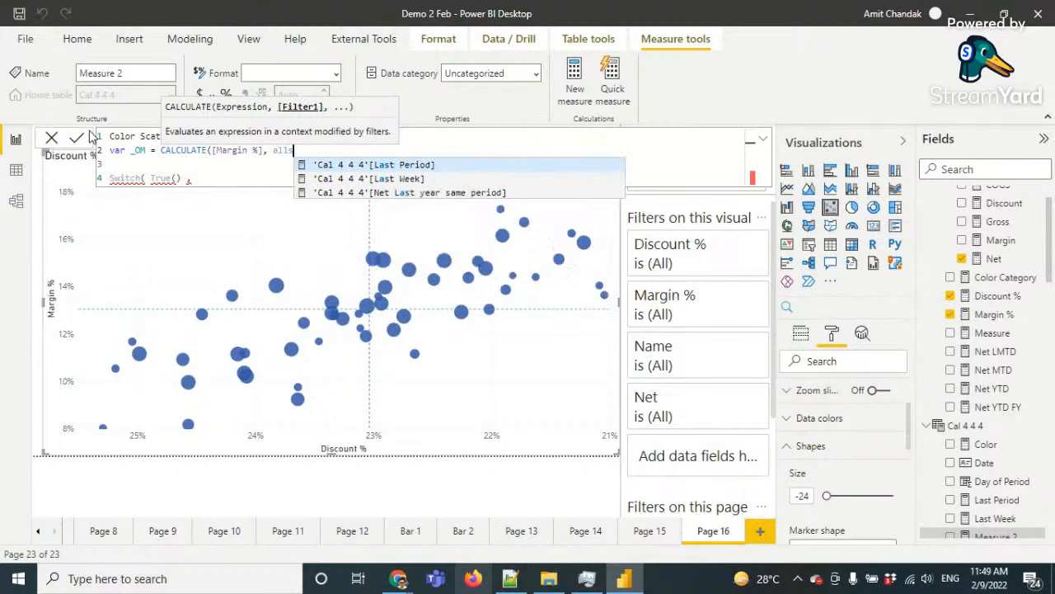
{"action": "type", "text": "e"}
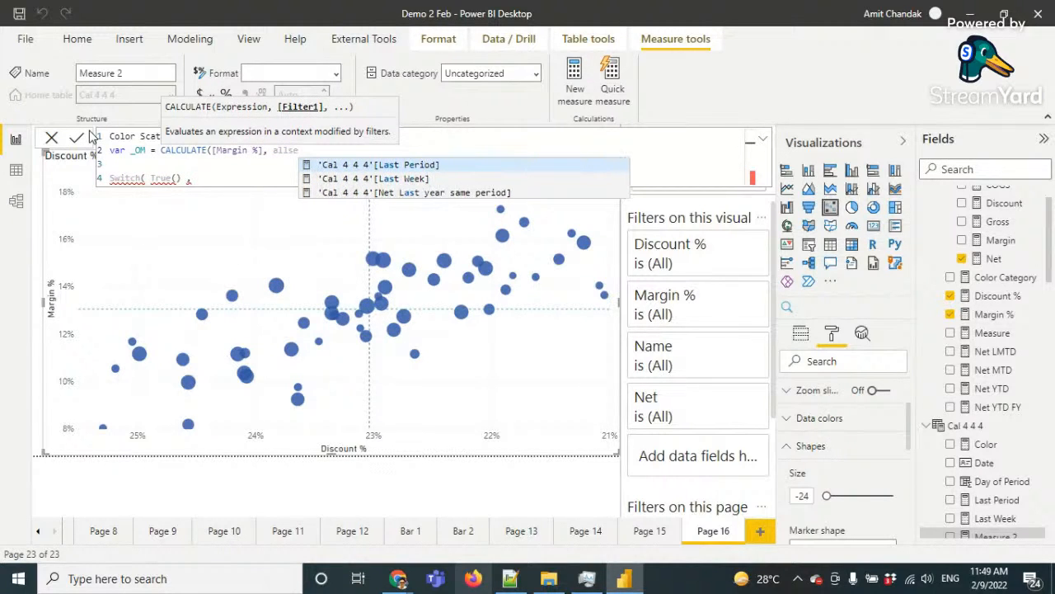
{"action": "type", "text": "le"}
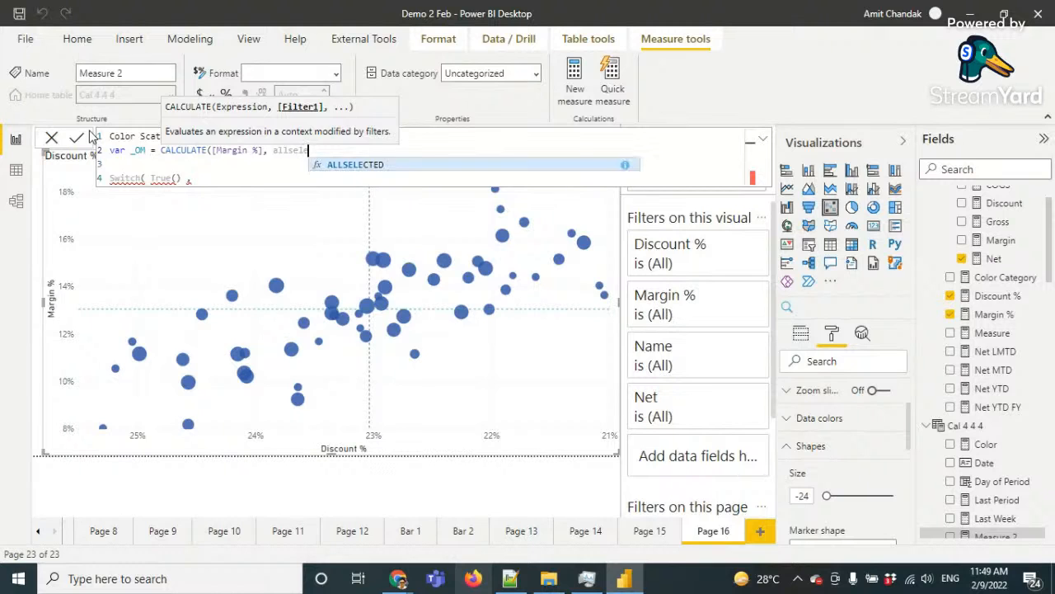
{"action": "key", "text": "Tab"}
{"action": "type", "text": "))"}
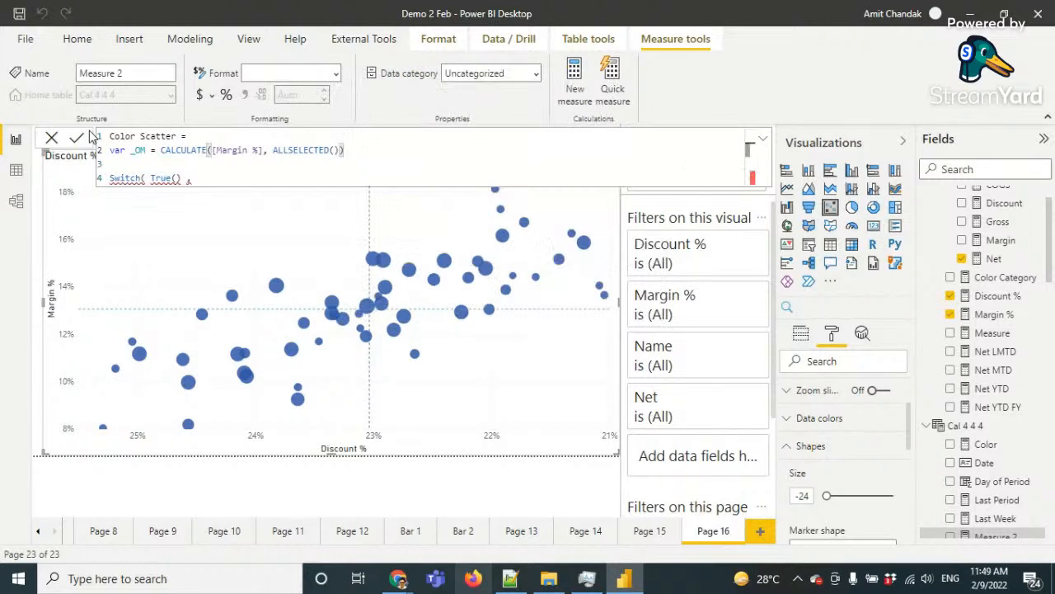
Duplicate the _OM variable definition onto the empty line below it
{"action": "key", "text": "shift+Home"}
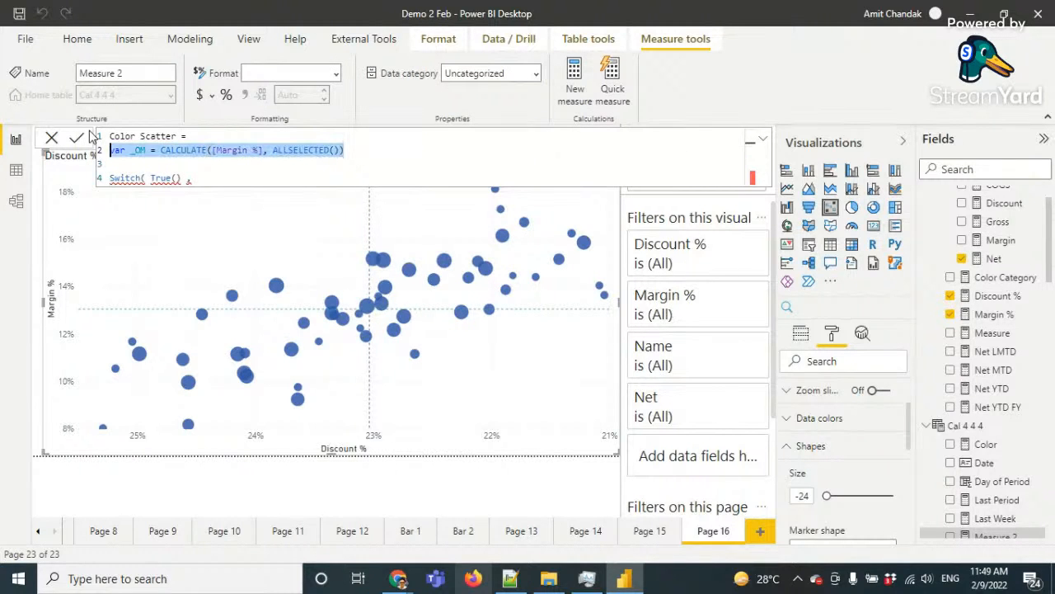
{"action": "key", "text": "ctrl+c"}
{"action": "key", "text": "Down"}
{"action": "key", "text": "ctrl+v"}
Replace the Margin % measure in the second variable definition with [Discount]
{"action": "key", "text": "Left"}
{"action": "key", "text": "Left"}
{"action": "key", "text": "Left"}
{"action": "key", "text": "Left"}
{"action": "key", "text": "Left"}
{"action": "key", "text": "Left"}
{"action": "key", "text": "Left"}
{"action": "key", "text": "Left"}
{"action": "key", "text": "Left"}
{"action": "key", "text": "Left"}
{"action": "key", "text": "Left"}
{"action": "key", "text": "Left"}
{"action": "key", "text": "Left"}
{"action": "key", "text": "Left"}
{"action": "key", "text": "Left"}
{"action": "key", "text": "Left"}
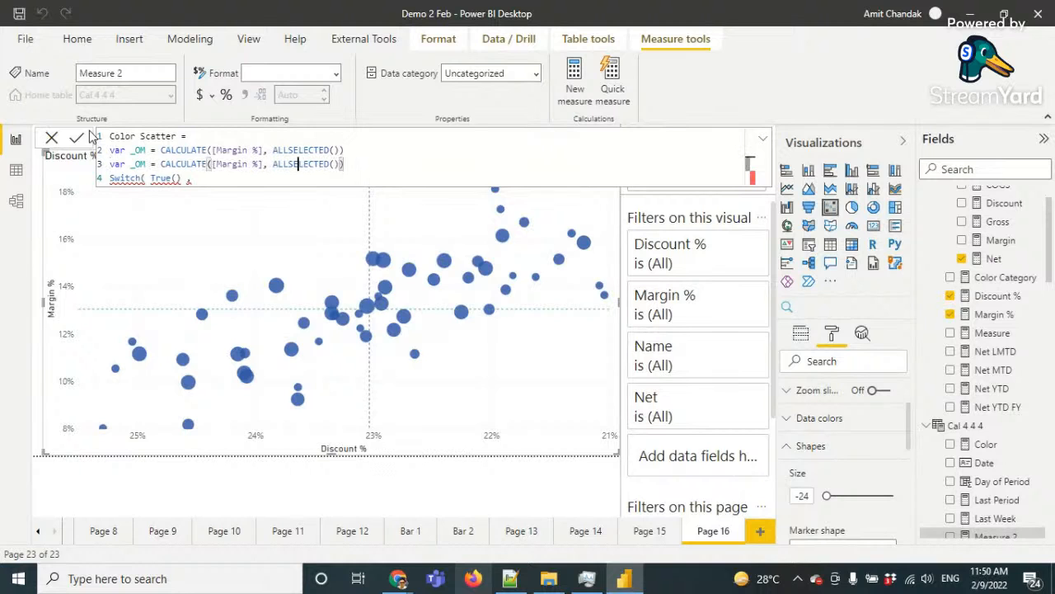
{"action": "key", "text": "BackSpace"}
{"action": "key", "text": "BackSpace"}
{"action": "key", "text": "BackSpace"}
{"action": "key", "text": "BackSpace"}
{"action": "key", "text": "BackSpace"}
{"action": "key", "text": "BackSpace"}
{"action": "key", "text": "BackSpace"}
{"action": "key", "text": "BackSpace"}
{"action": "key", "text": "BackSpace"}
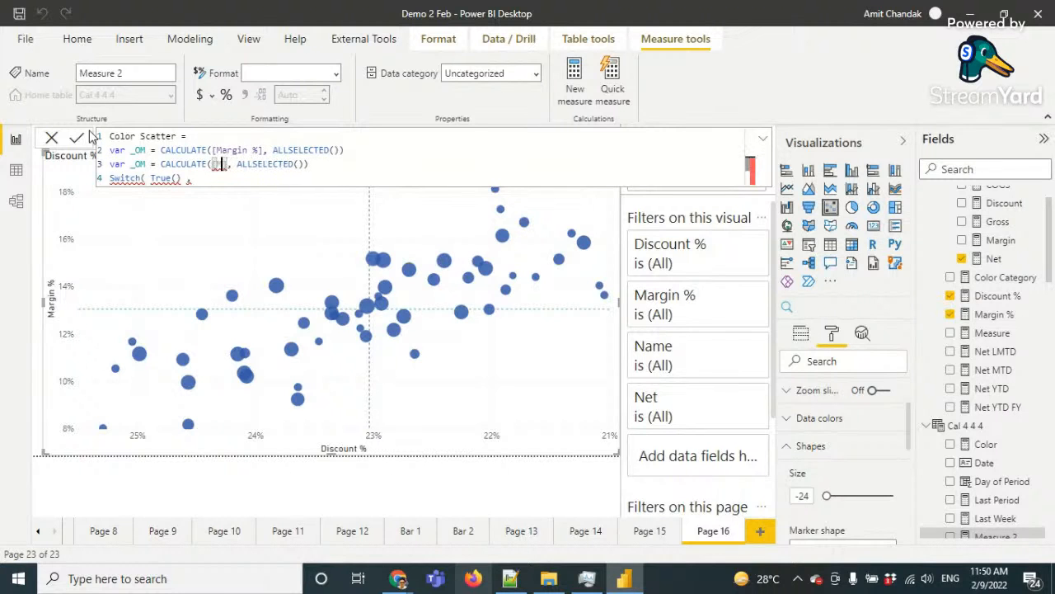
{"action": "type", "text": "Dis"}
{"action": "key", "text": "Tab"}
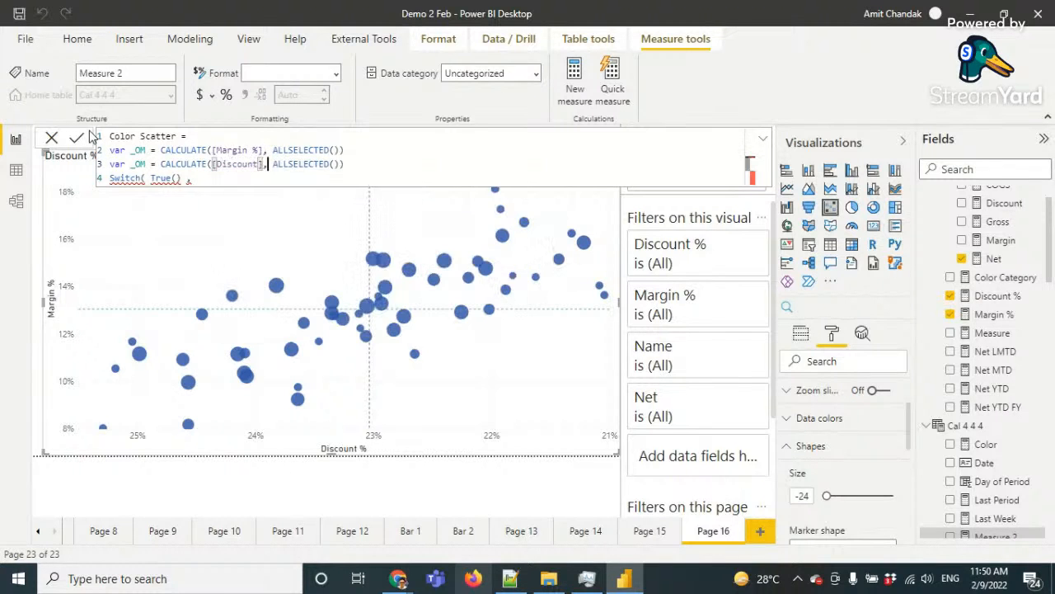
Add a return line between the variables and Switch, and open a new line after "Switch( True() ,"
{"action": "key", "text": "Right"}
{"action": "key", "text": "Right"}
{"action": "key", "text": "Right"}
{"action": "key", "text": "Right"}
{"action": "key", "text": "Right"}
{"action": "key", "text": "Right"}
{"action": "key", "text": "Right"}
{"action": "key", "text": "Right"}
{"action": "key", "text": "Right"}
{"action": "key", "text": "Right"}
{"action": "key", "text": "Right"}
{"action": "key", "text": "Right"}
{"action": "key", "text": "Right"}
{"action": "key", "text": "Right"}
{"action": "key", "text": "Right"}
{"action": "key", "text": "Return"}
{"action": "type", "text": "return"}
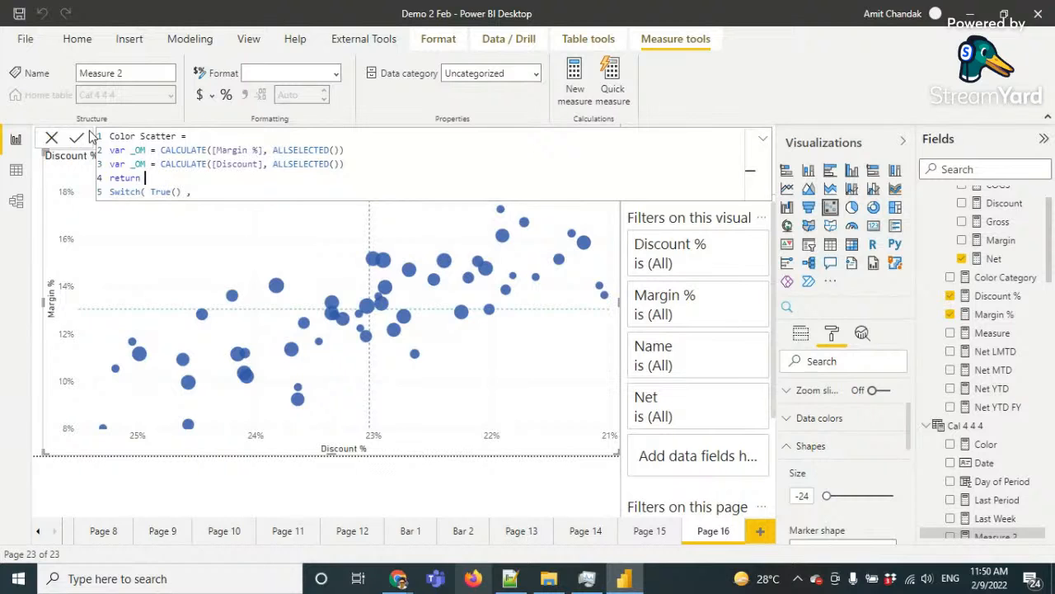
{"action": "key", "text": "Down"}
{"action": "key", "text": "End"}
{"action": "key", "text": "Return"}
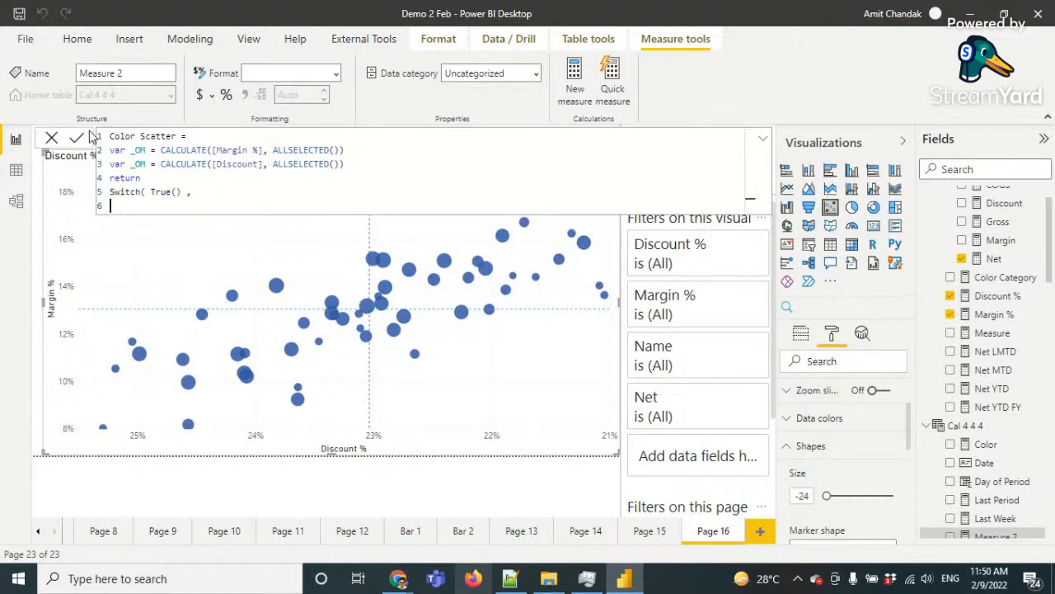
Enter the first Switch condition as [Margin %] >= _OM
{"action": "type", "text": "[M"}
{"action": "key", "text": "Tab"}
{"action": "type", "text": ">= _"}
{"action": "key", "text": "BackSpace"}
{"action": "type", "text": ")M"}
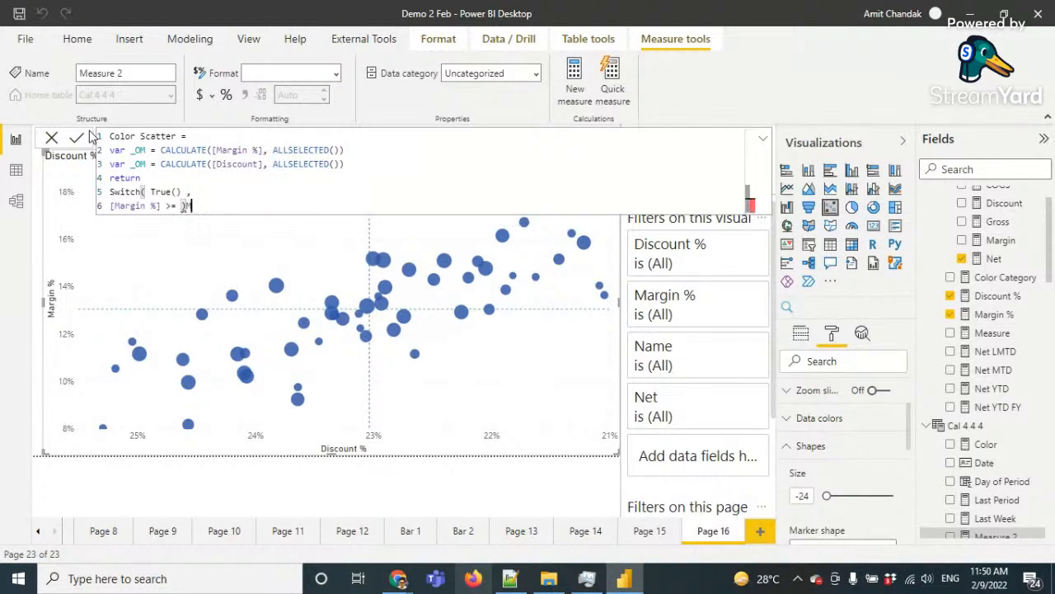
{"action": "key", "text": "BackSpace"}
{"action": "key", "text": "BackSpace"}
{"action": "type", "text": "_OM"}
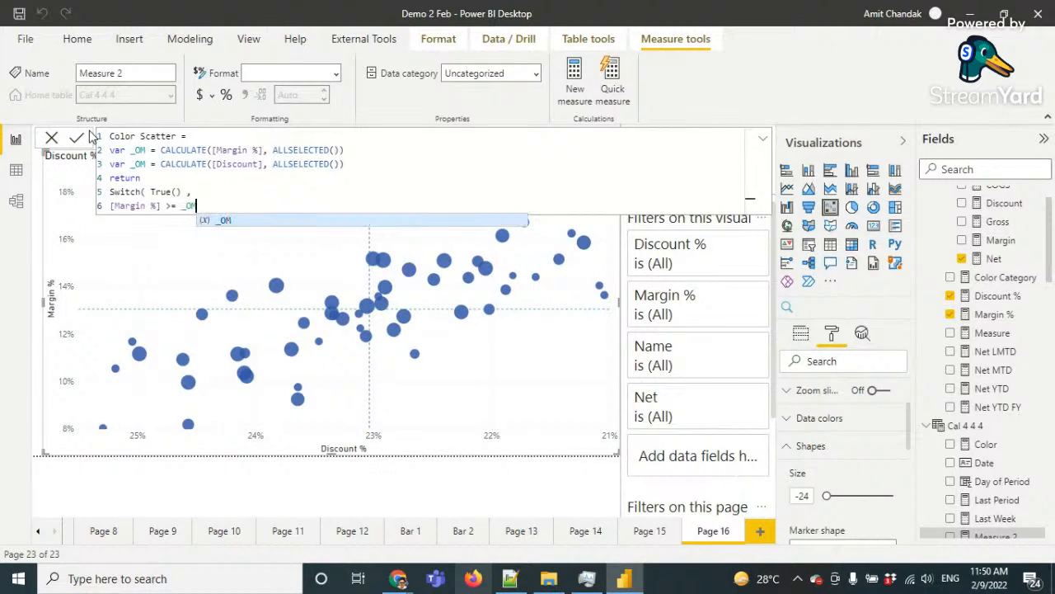
Rename the second variable, holding the overall discount, to _OD
{"action": "key", "text": "Up"}
{"action": "key", "text": "Up"}
{"action": "key", "text": "Left"}
{"action": "key", "text": "Up"}
{"action": "key", "text": "Delete"}
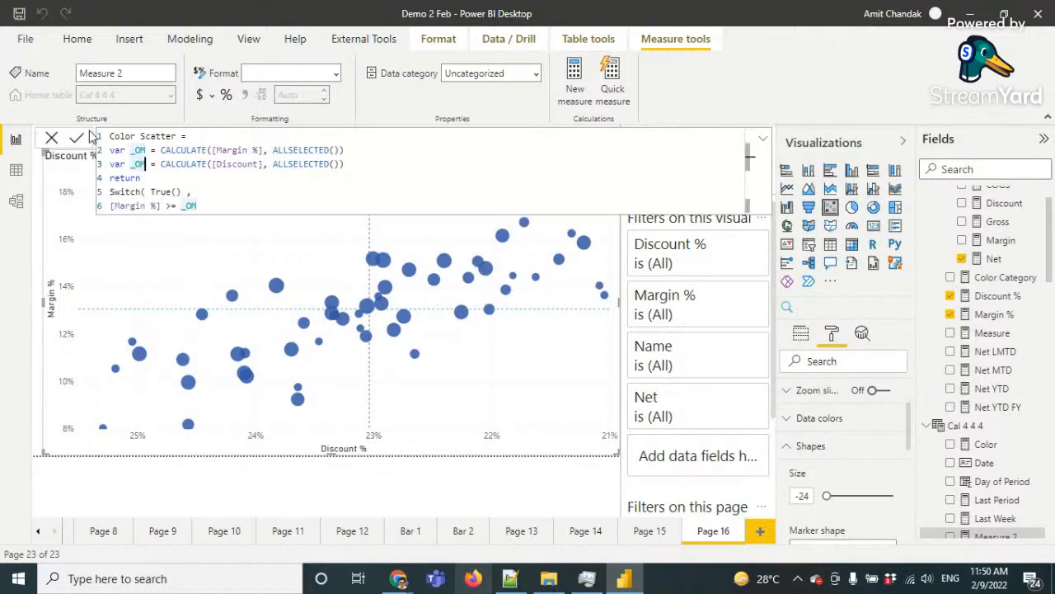
{"action": "type", "text": "D"}
Extend the first Switch condition with && [Discount %] < _OD and have it return "Green"
{"action": "key", "text": "Down"}
{"action": "key", "text": "Down"}
{"action": "key", "text": "Down"}
{"action": "key", "text": "Right"}
{"action": "key", "text": "Right"}
{"action": "key", "text": "Right"}
{"action": "key", "text": "Right"}
{"action": "key", "text": "Right"}
{"action": "key", "text": "Right"}
{"action": "key", "text": "Right"}
{"action": "key", "text": "Right"}
{"action": "key", "text": "Right"}
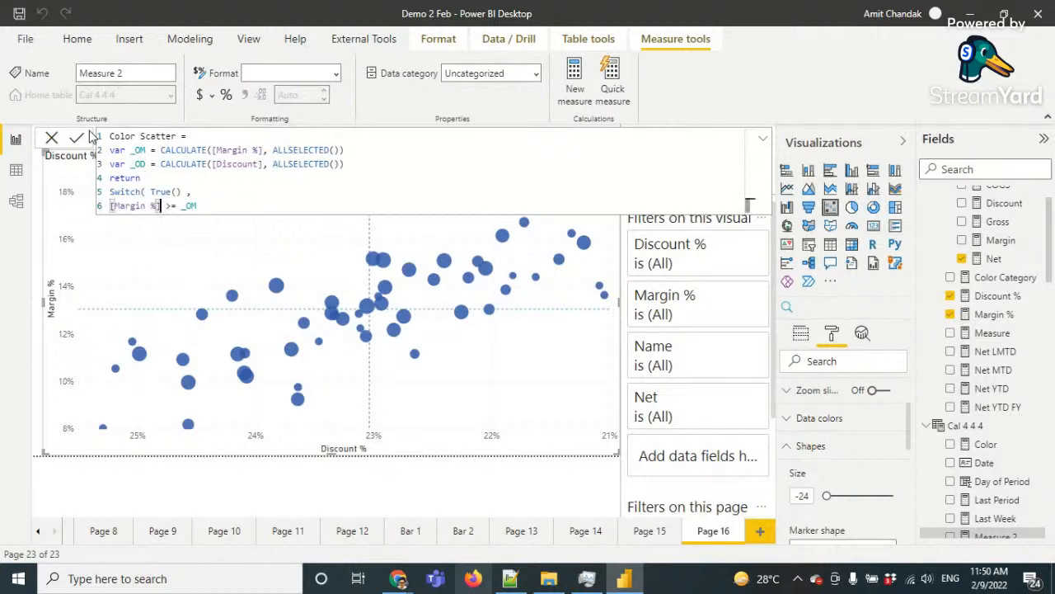
{"action": "key", "text": "Right"}
{"action": "type", "text": "&& [Discount %] <"}
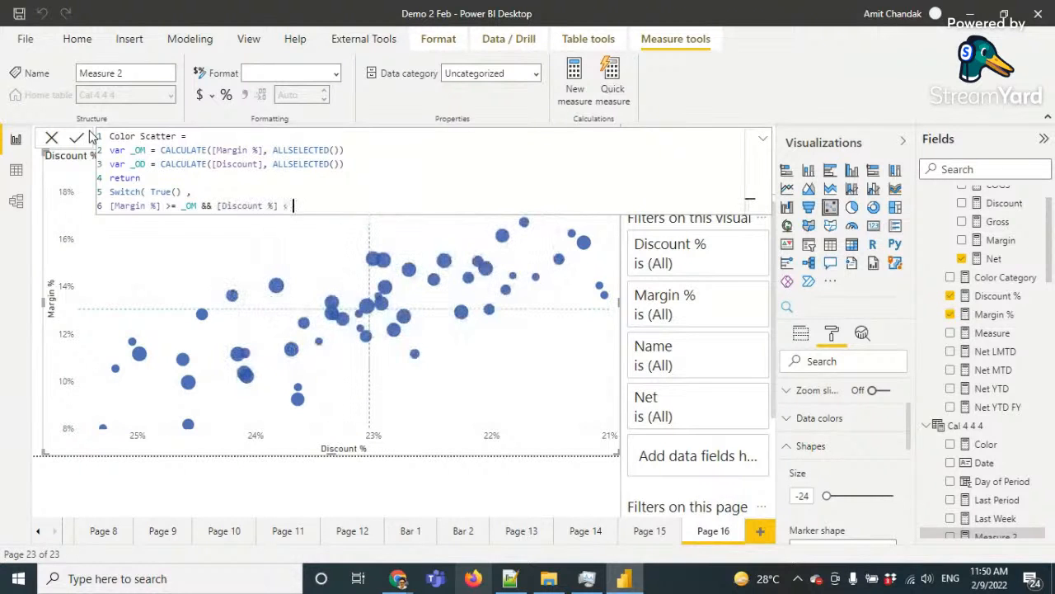
{"action": "type", "text": " o"}
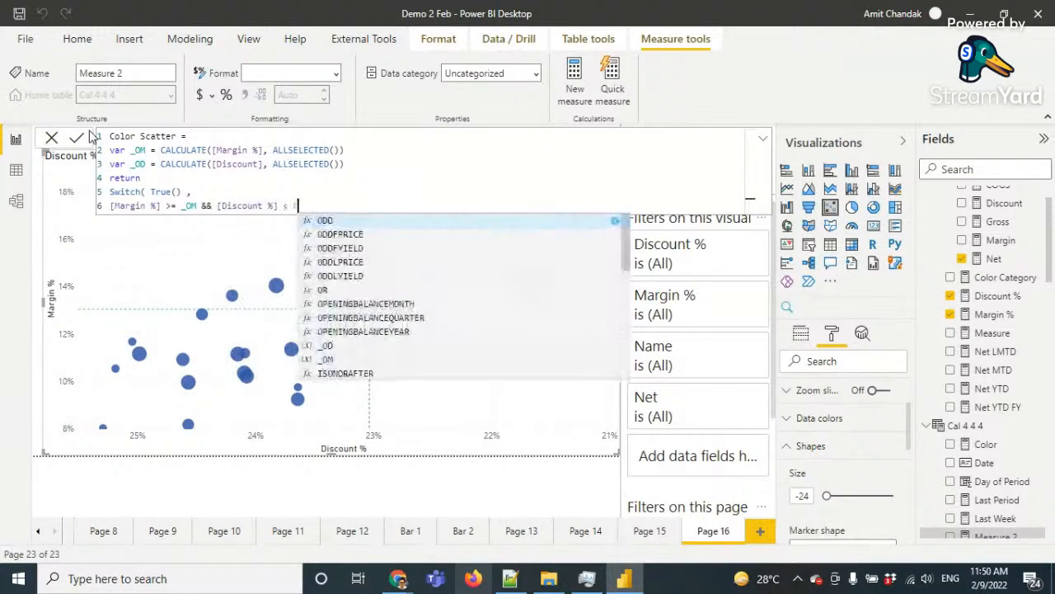
{"action": "key", "text": "BackSpace"}
{"action": "type", "text": "_"}
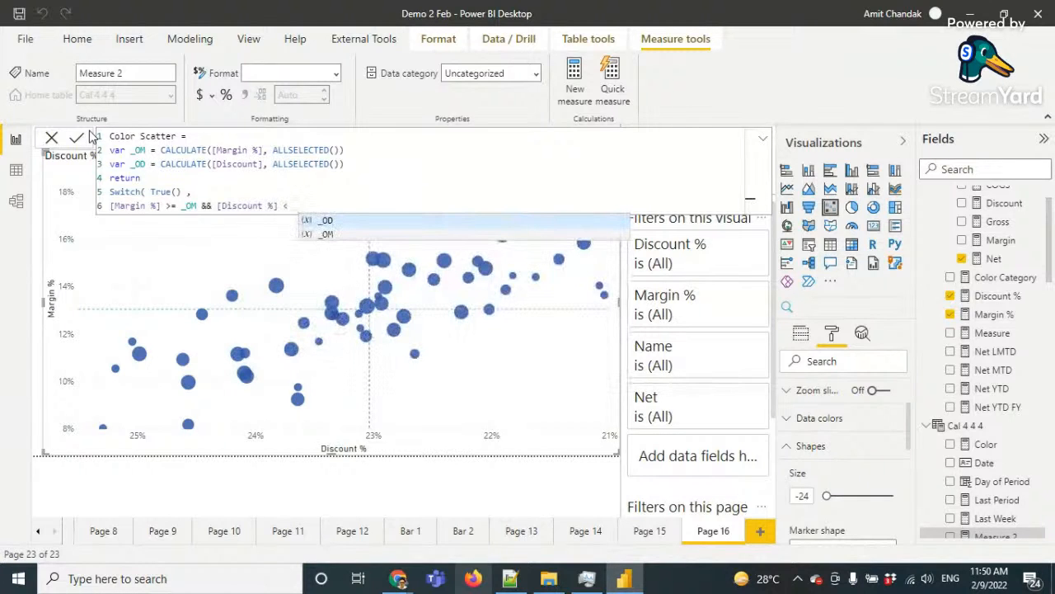
{"action": "type", "text": "OD , \"c"}
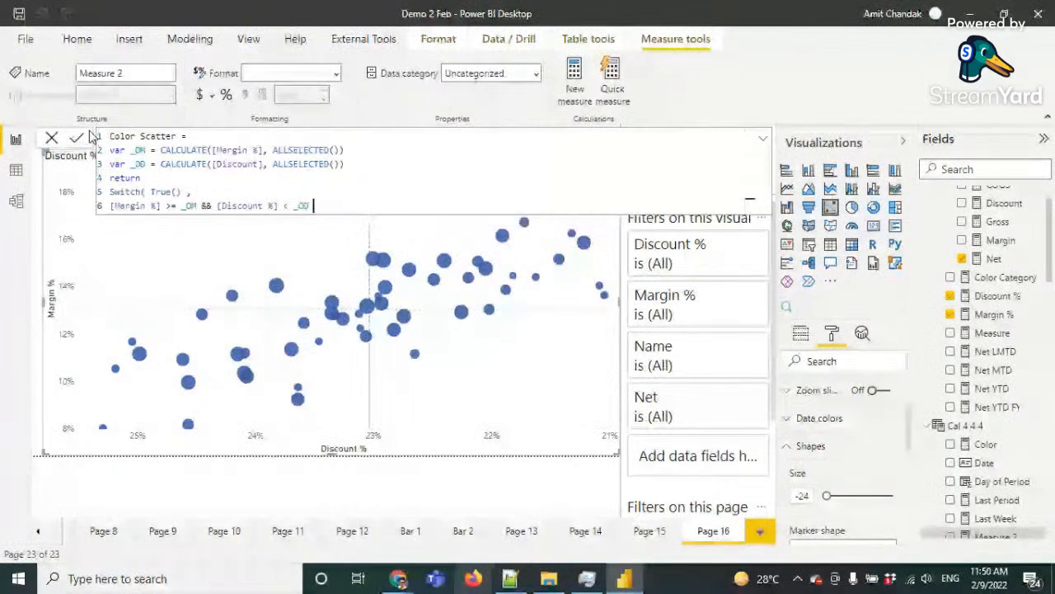
{"action": "type", "text": "reen\""}
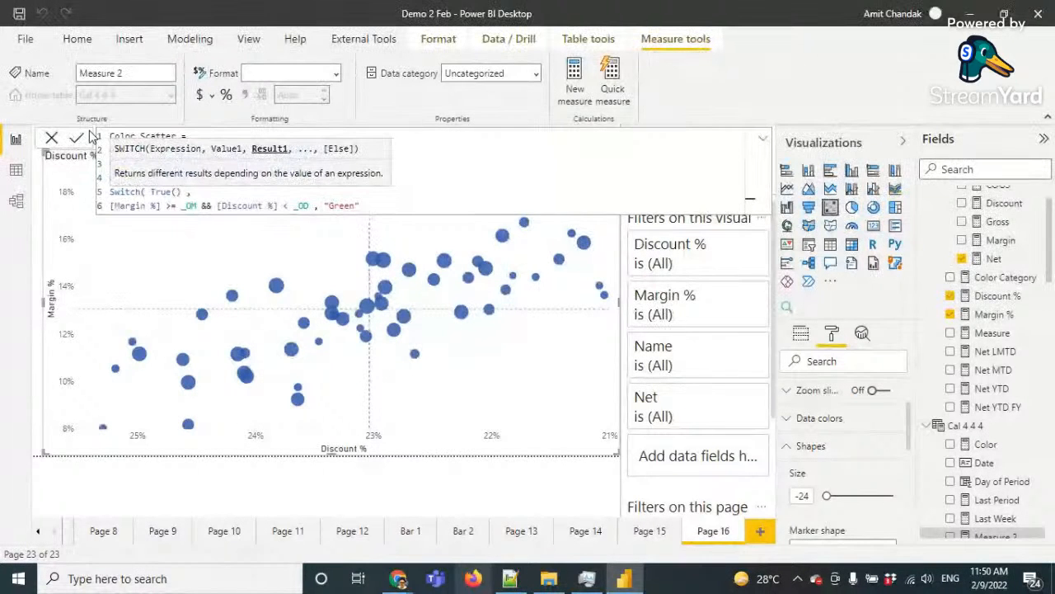
{"action": "type", "text": ","}
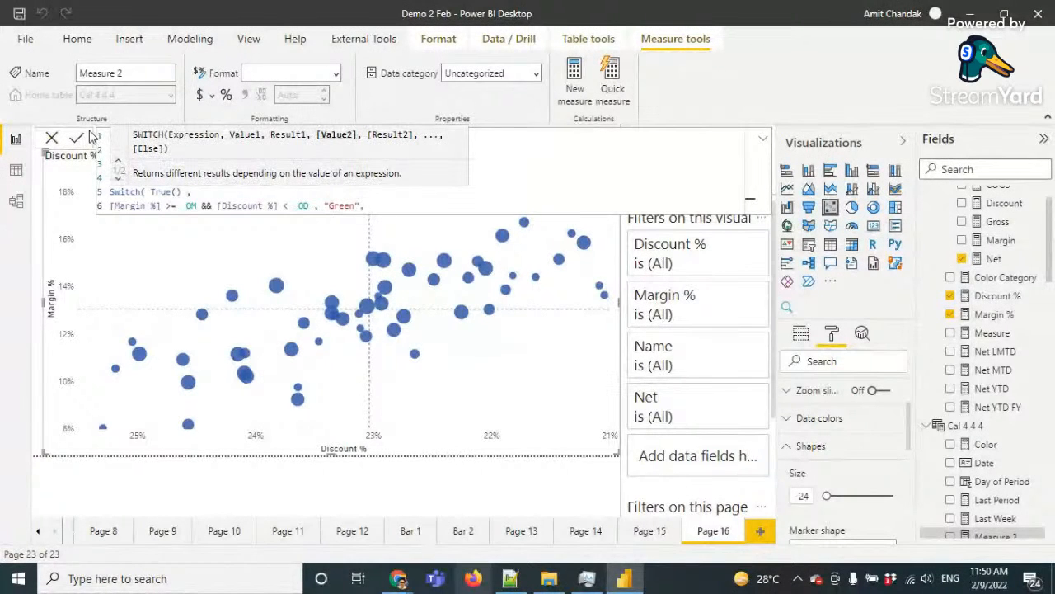
Duplicate the "Green" condition onto a new line of the Switch formula
{"action": "key", "text": "shift+Home"}
{"action": "key", "text": "End"}
{"action": "key", "text": "shift+Return"}
{"action": "type", "text": "[Margin %] >= _OM && [Discount %] < _OD , \"Green\","}
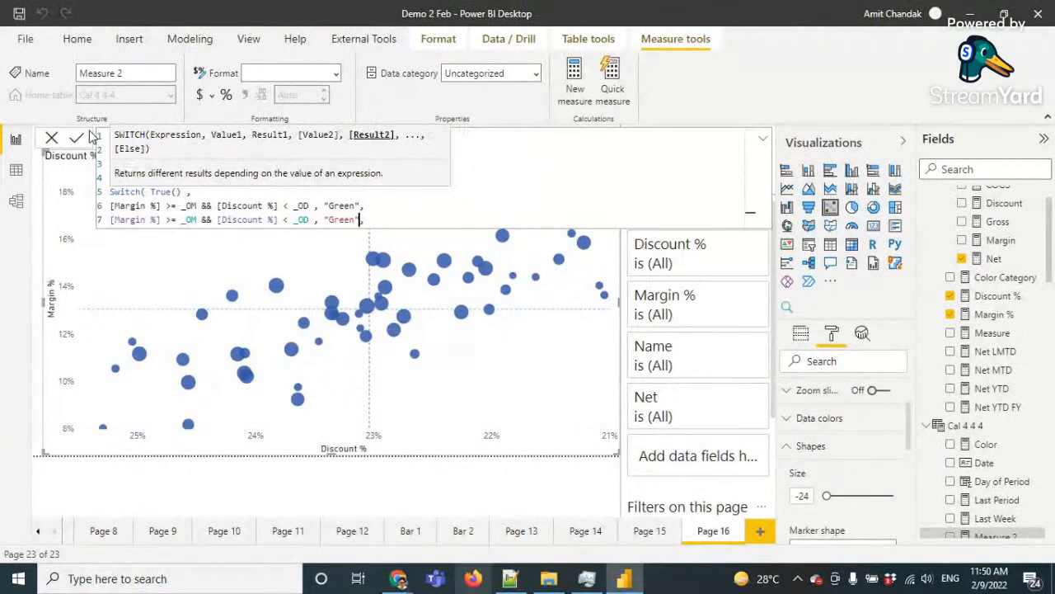
Change the Discount % comparison in the second condition to >= _OD
{"action": "key", "text": "Left"}
{"action": "key", "text": "Left"}
{"action": "key", "text": "Left"}
{"action": "key", "text": "Left"}
{"action": "key", "text": "Left"}
{"action": "key", "text": "Left"}
{"action": "key", "text": "Left"}
{"action": "key", "text": "Left"}
{"action": "key", "text": "Left"}
{"action": "key", "text": "Left"}
{"action": "key", "text": "Left"}
{"action": "key", "text": "Left"}
{"action": "key", "text": "Left"}
{"action": "key", "text": "Left"}
{"action": "key", "text": "BackSpace"}
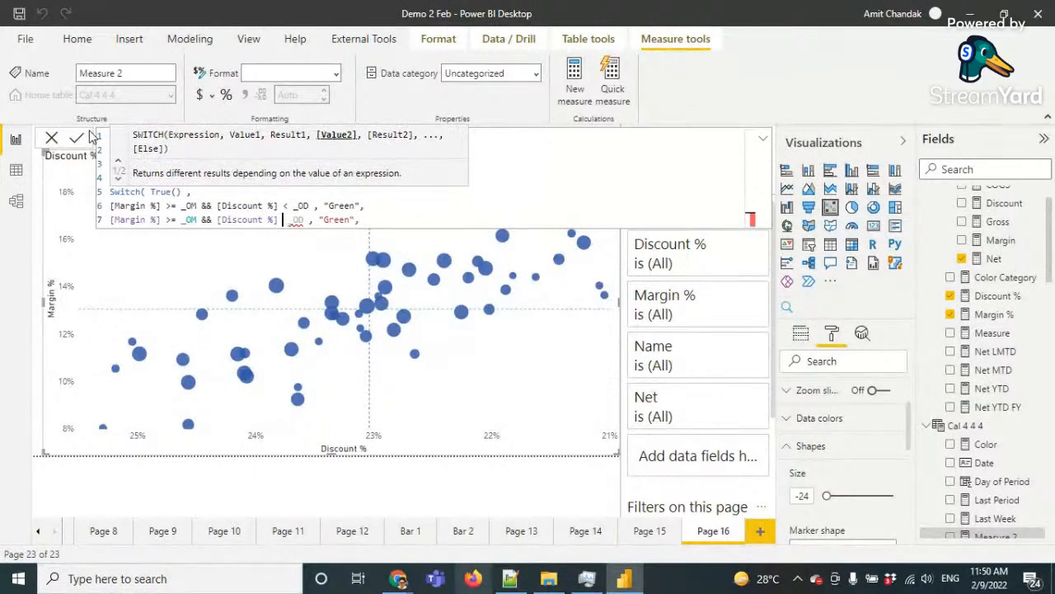
{"action": "type", "text": ">="}
Replace the color returned by the second condition with "Blue"
{"action": "key", "text": "Right"}
{"action": "key", "text": "Right"}
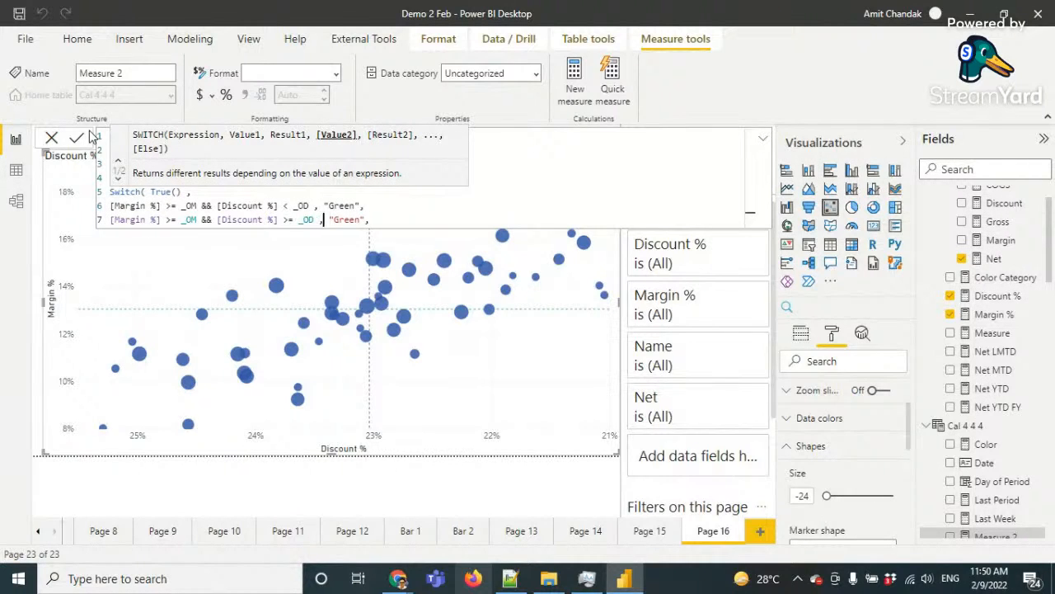
{"action": "key", "text": "Right"}
{"action": "key", "text": "Right"}
{"action": "key", "text": "Right"}
{"action": "key", "text": "shift+Right"}
{"action": "key", "text": "shift+Right"}
{"action": "key", "text": "shift+Right"}
{"action": "key", "text": "shift+Right"}
{"action": "key", "text": "shift+Right"}
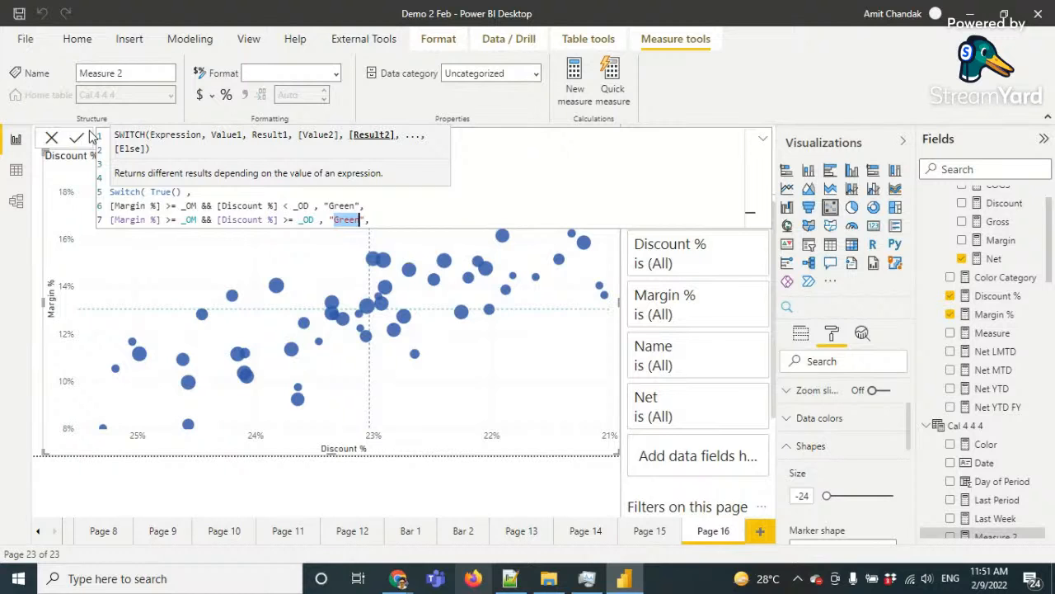
{"action": "type", "text": "Blue"}
{"action": "key", "text": "BackSpace"}
{"action": "type", "text": "e"}
Duplicate the "Blue" condition onto a new third condition line of the Switch formula
{"action": "key", "text": "shift+Home"}
{"action": "key", "text": "ctrl+c"}
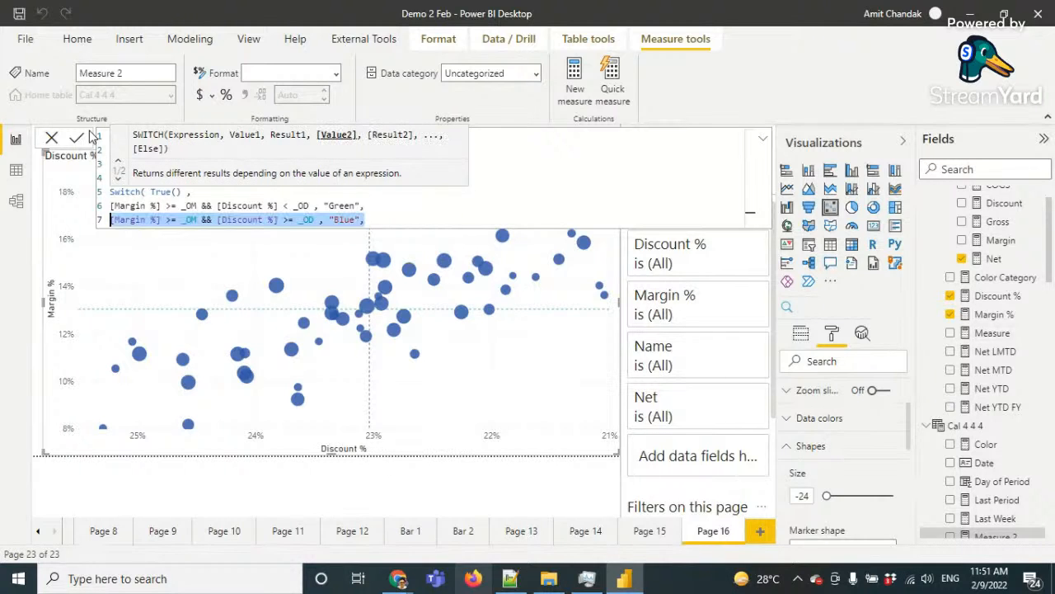
{"action": "key", "text": "End"}
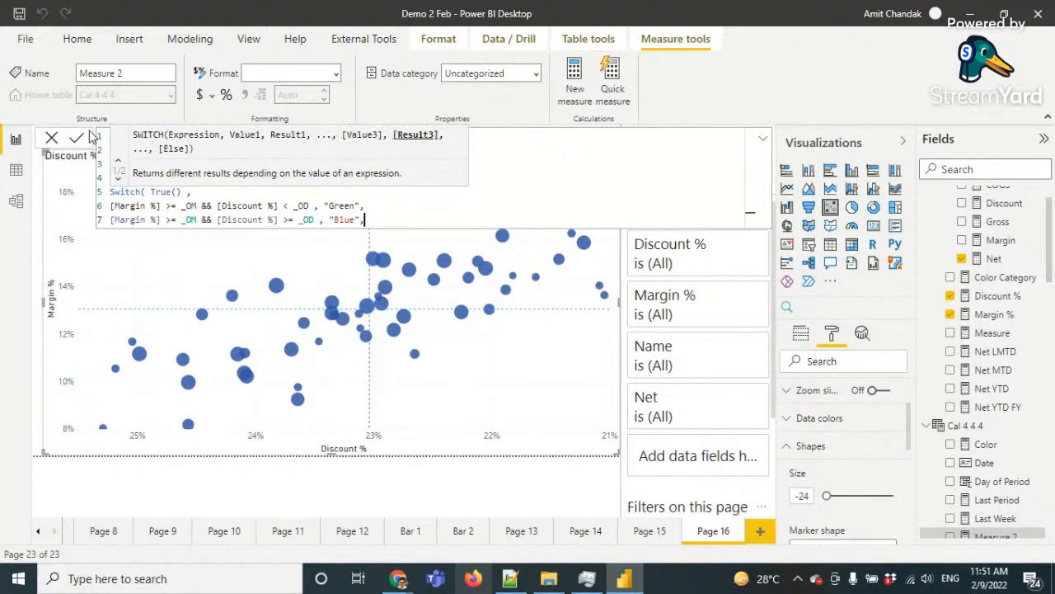
{"action": "key", "text": "shift+Return"}
{"action": "key", "text": "ctrl+v"}
Change the Margin % comparison in the third Switch condition to <= _OM
{"action": "key", "text": "Left"}
{"action": "key", "text": "Left"}
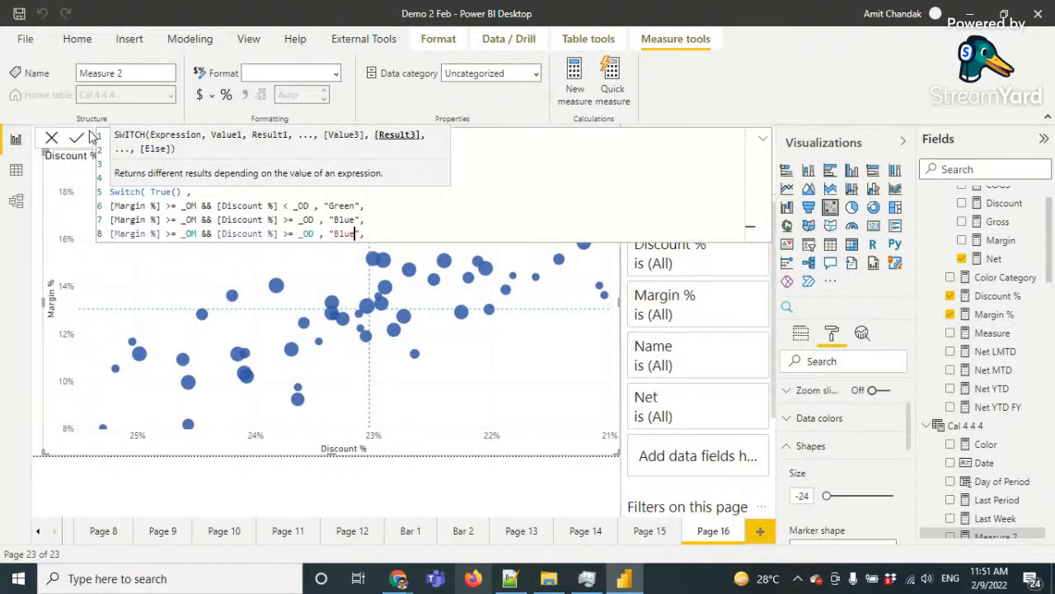
{"action": "key", "text": "ctrl+Left"}
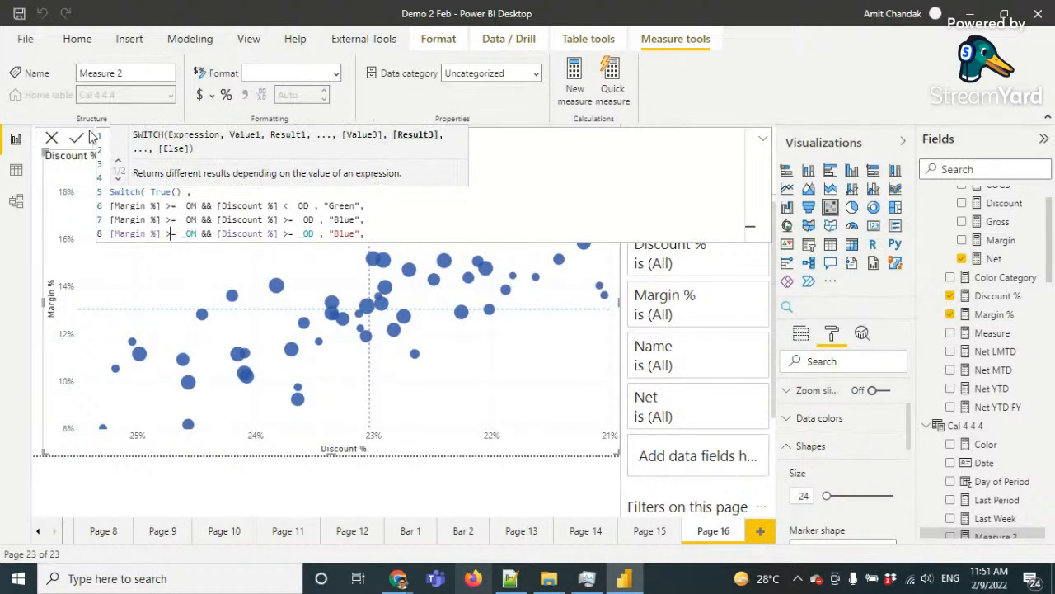
{"action": "type", "text": "<"}
Change the Discount % comparison in the third Switch condition to < _OD
{"action": "key", "text": "Right"}
{"action": "key", "text": "Right"}
{"action": "key", "text": "Right"}
{"action": "key", "text": "Right"}
{"action": "key", "text": "Right"}
{"action": "key", "text": "Right"}
{"action": "key", "text": "Right"}
{"action": "key", "text": "Right"}
{"action": "key", "text": "Right"}
{"action": "key", "text": "Right"}
{"action": "key", "text": "Right"}
{"action": "key", "text": "Right"}
{"action": "key", "text": "Right"}
{"action": "key", "text": "Right"}
{"action": "key", "text": "Right"}
{"action": "key", "text": "Right"}
{"action": "key", "text": "Right"}
{"action": "key", "text": "Right"}
{"action": "key", "text": "Right"}
{"action": "key", "text": "Right"}
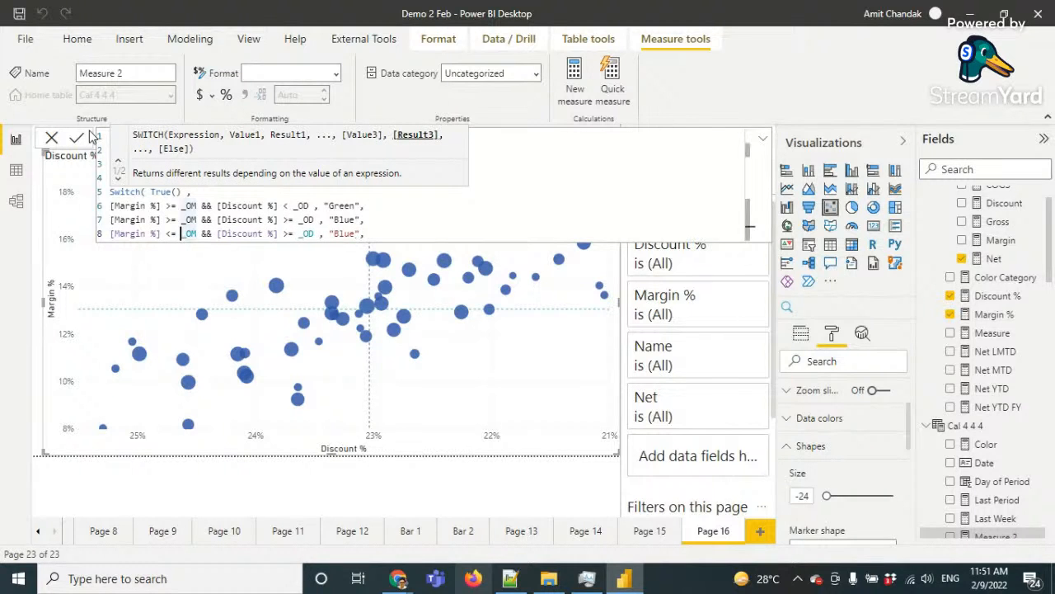
{"action": "key", "text": "Right"}
{"action": "key", "text": "Right"}
{"action": "key", "text": "Right"}
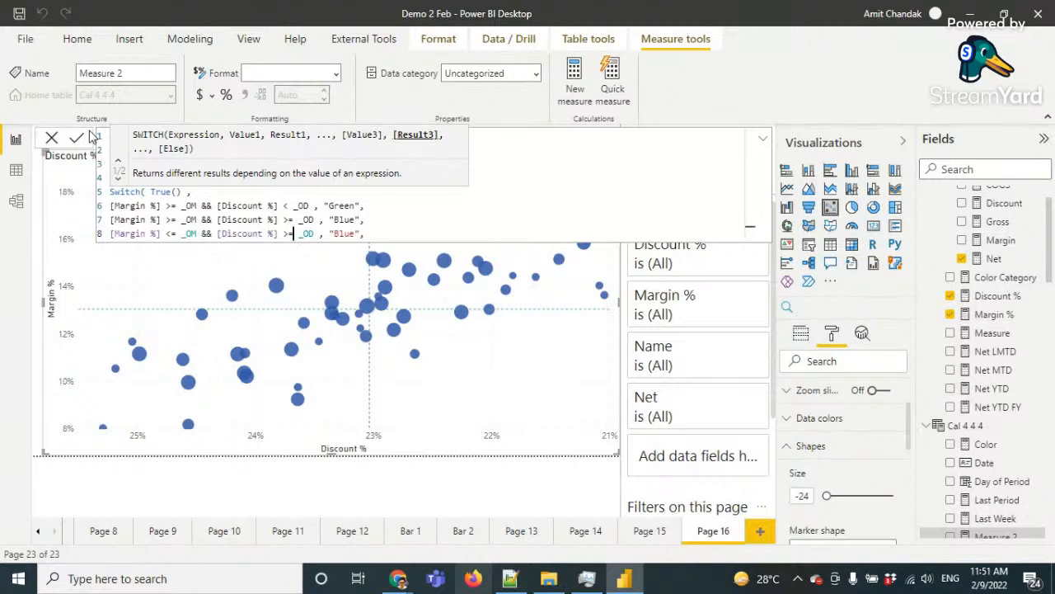
{"action": "key", "text": "BackSpace"}
{"action": "key", "text": "BackSpace"}
Replace the color returned by the third Switch condition with "Yellow"
{"action": "key", "text": "Right"}
{"action": "key", "text": "Right"}
{"action": "key", "text": "Right"}
{"action": "key", "text": "Right"}
{"action": "key", "text": "Right"}
{"action": "key", "text": "Right"}
{"action": "key", "text": "Right"}
{"action": "key", "text": "Right"}
{"action": "key", "text": "Right"}
{"action": "key", "text": "shift+Right"}
{"action": "key", "text": "shift+Right"}
{"action": "key", "text": "shift+Right"}
{"action": "key", "text": "shift+Right"}
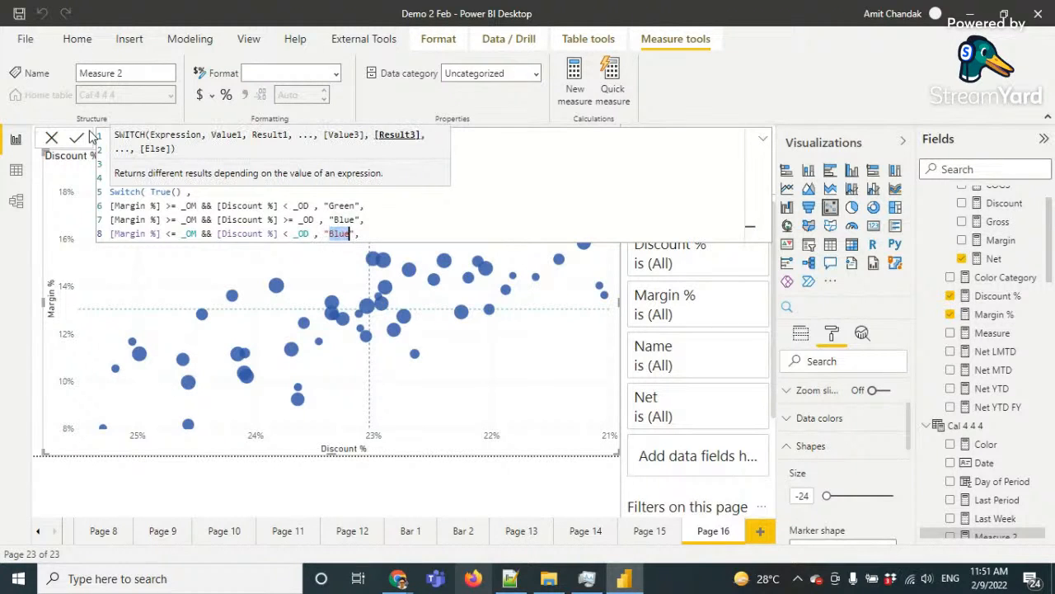
{"action": "type", "text": "Yellow\","}
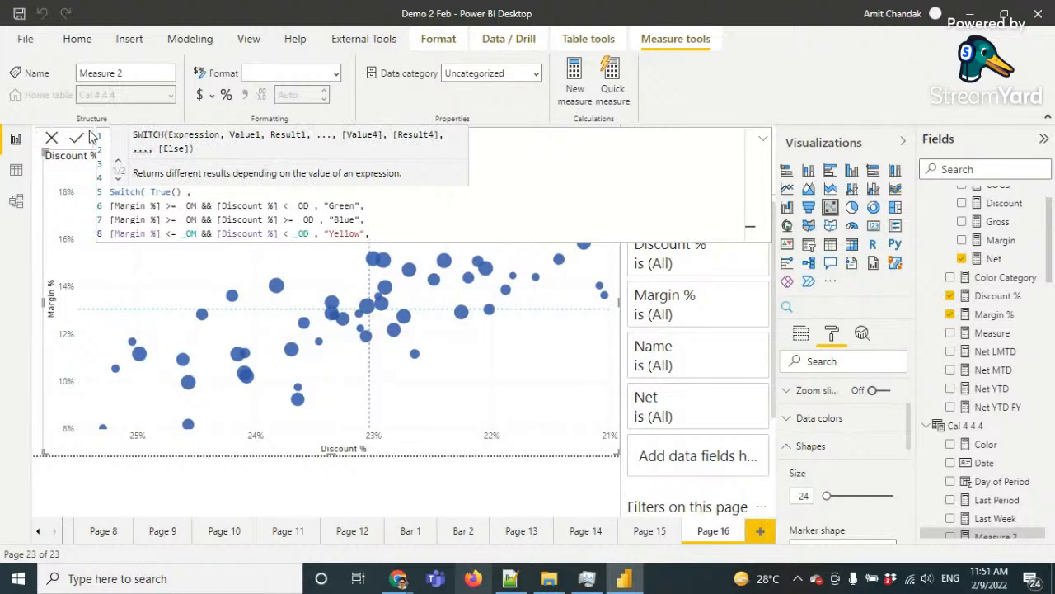
Duplicate the "Yellow" condition onto a new line as the fourth Switch condition
{"action": "key", "text": "shift+Home"}
{"action": "key", "text": "ctrl+c"}
{"action": "key", "text": "End"}
{"action": "key", "text": "shift+Return"}
{"action": "key", "text": "ctrl+v"}
Change the Margin % comparison to < _OM in both the third and fourth Switch conditions
{"action": "key", "text": "Left"}
{"action": "key", "text": "Left"}
{"action": "key", "text": "Left"}
{"action": "key", "text": "Left"}
{"action": "key", "text": "Left"}
{"action": "key", "text": "Left"}
{"action": "key", "text": "Left"}
{"action": "key", "text": "Left"}
{"action": "key", "text": "Left"}
{"action": "key", "text": "Left"}
{"action": "key", "text": "Left"}
{"action": "key", "text": "Left"}
{"action": "key", "text": "Left"}
{"action": "key", "text": "Left"}
{"action": "key", "text": "Left"}
{"action": "key", "text": "Left"}
{"action": "key", "text": "Left"}
{"action": "key", "text": "Left"}
{"action": "key", "text": "Left"}
{"action": "key", "text": "Left"}
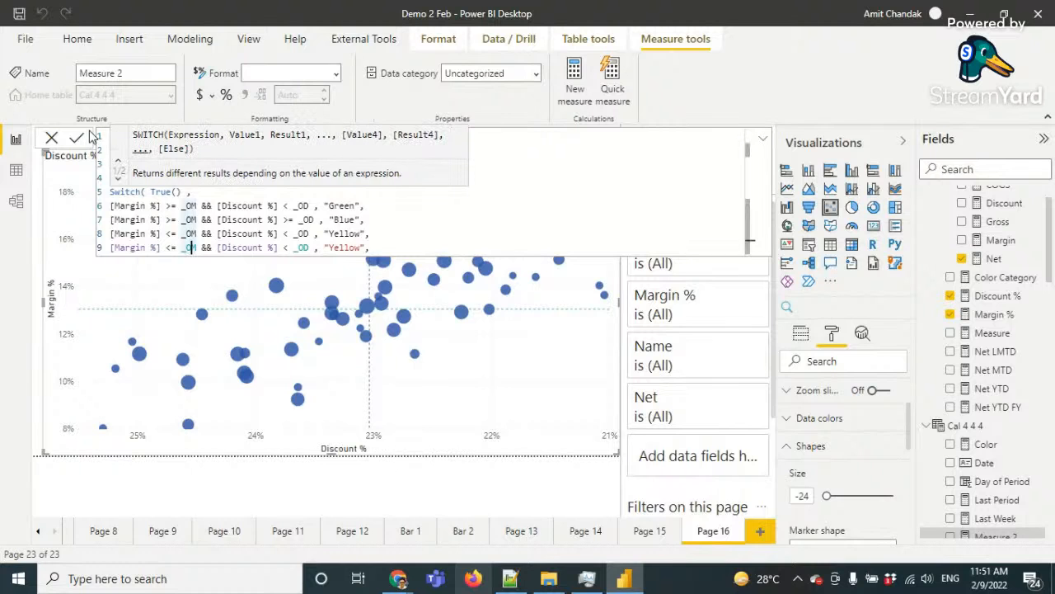
{"action": "key", "text": "Left"}
{"action": "key", "text": "Left"}
{"action": "key", "text": "Left"}
{"action": "key", "text": "Delete"}
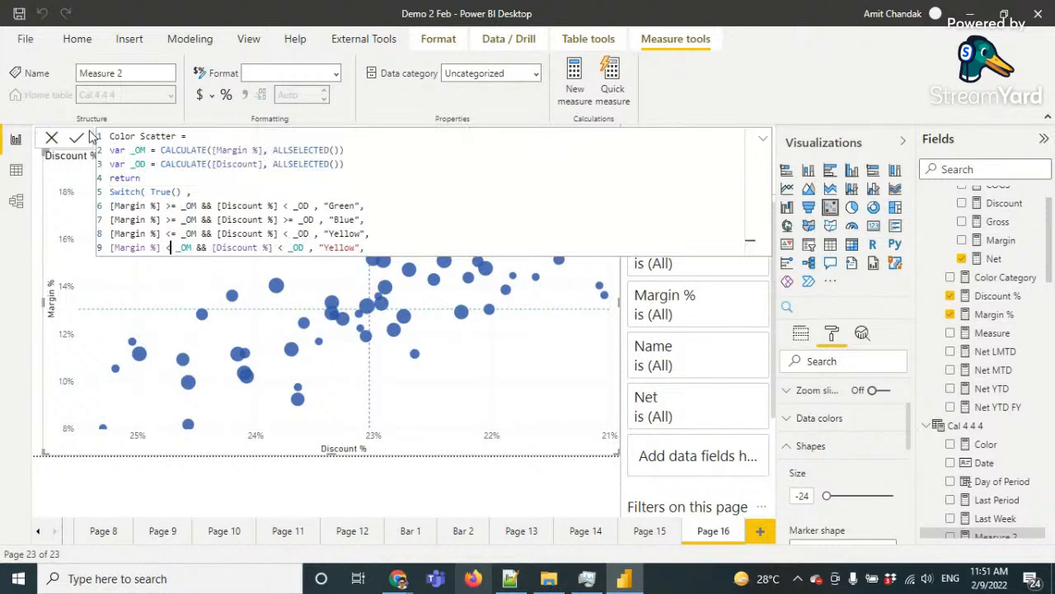
{"action": "key", "text": "Up"}
{"action": "key", "text": "BackSpace"}
{"action": "key", "text": "Down"}
Change the Discount % comparison in the fourth Switch condition to >= _OD
{"action": "key", "text": "Right"}
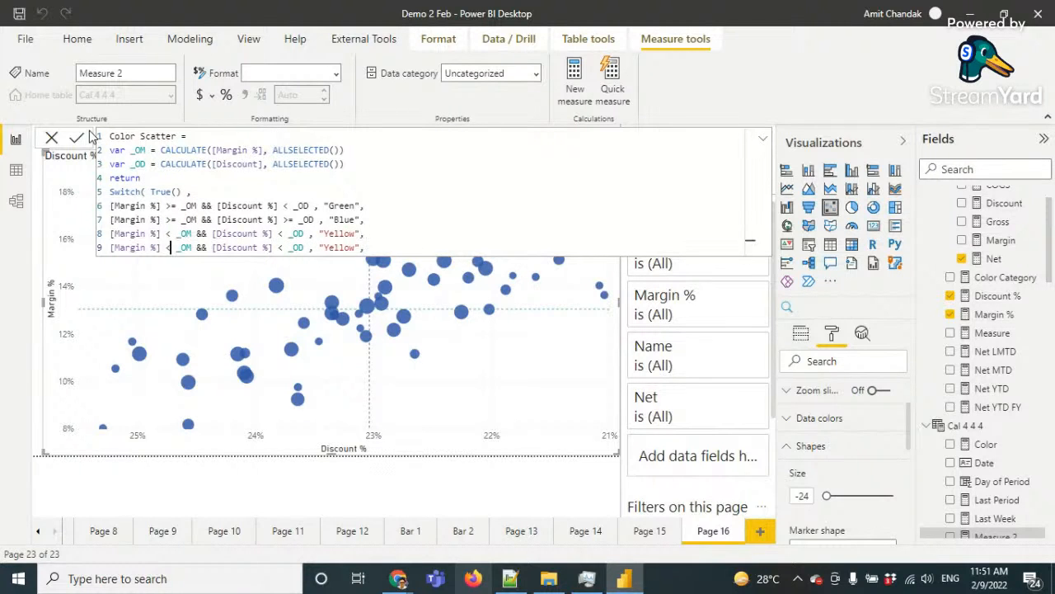
{"action": "key", "text": "ctrl+Right"}
{"action": "key", "text": "ctrl+Right"}
{"action": "key", "text": "ctrl+Right"}
{"action": "key", "text": "BackSpace"}
{"action": "type", "text": ">="}
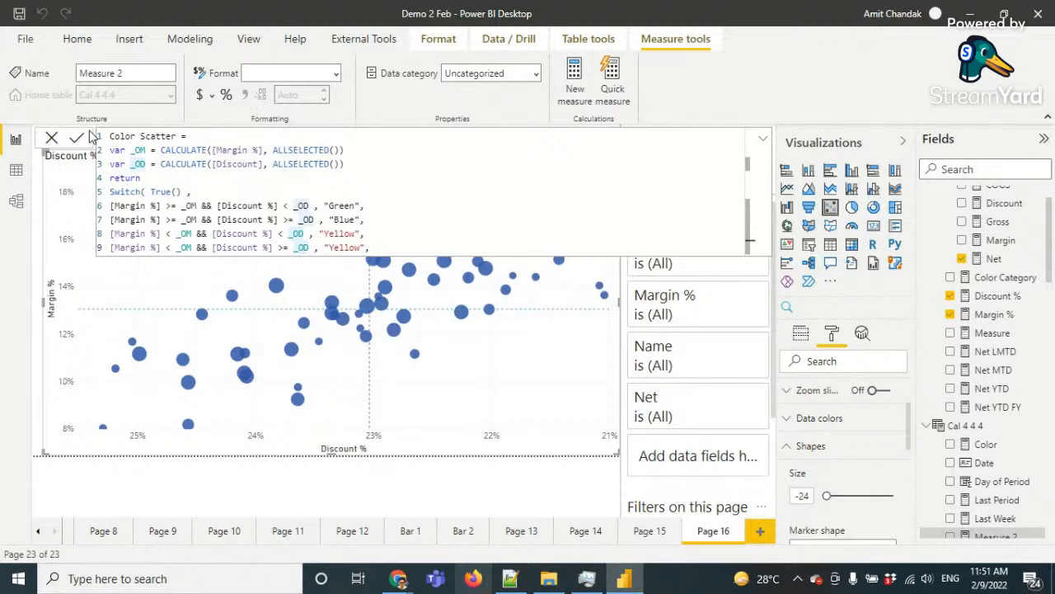
Replace the color returned by the fourth Switch condition with "Red"
{"action": "key", "text": "Right"}
{"action": "key", "text": "Right"}
{"action": "key", "text": "Right"}
{"action": "key", "text": "Right"}
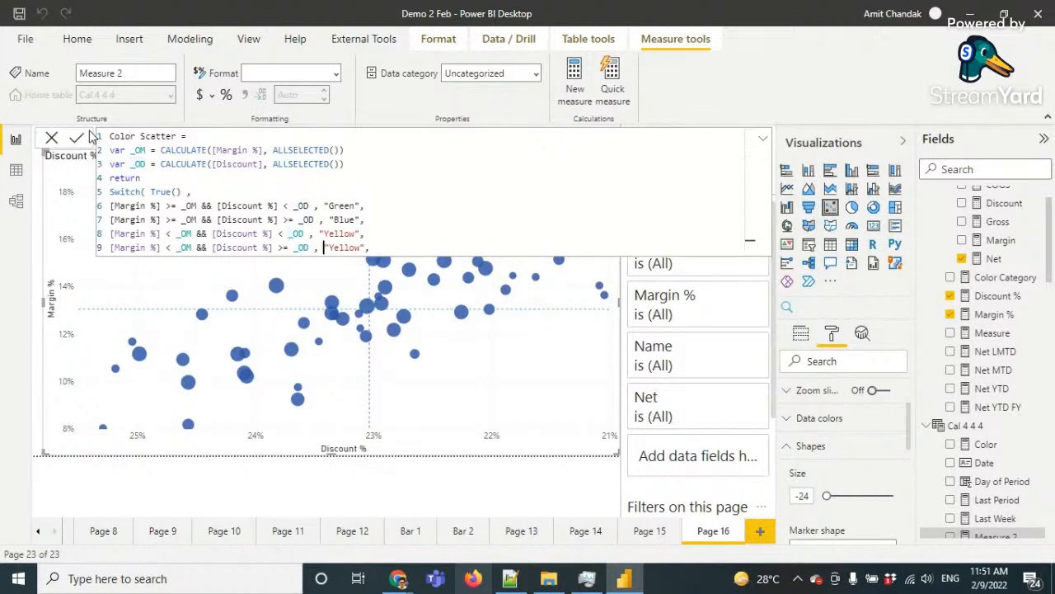
{"action": "key", "text": "shift+Right"}
{"action": "key", "text": "shift+Right"}
{"action": "key", "text": "shift+Right"}
{"action": "key", "text": "shift+Right"}
{"action": "key", "text": "shift+Right"}
{"action": "key", "text": "shift+Right"}
{"action": "type", "text": "Red"}
End the Switch formula with a closing parenthesis on a new line and commit the Color Scatter measure
{"action": "key", "text": "End"}
{"action": "key", "text": "shift+Return"}
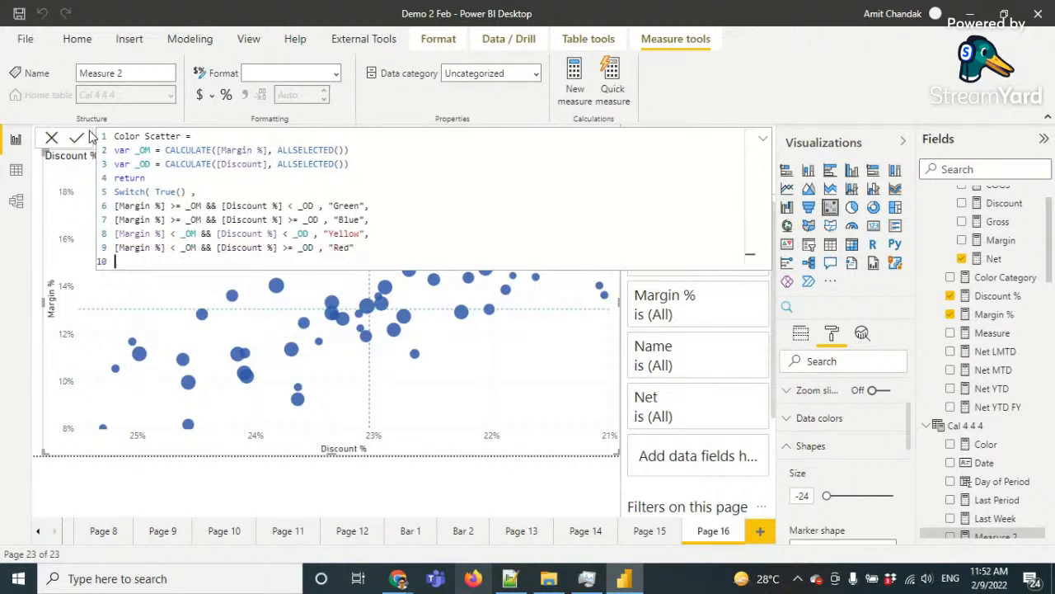
{"action": "type", "text": ")"}
{"action": "key", "text": "Return"}
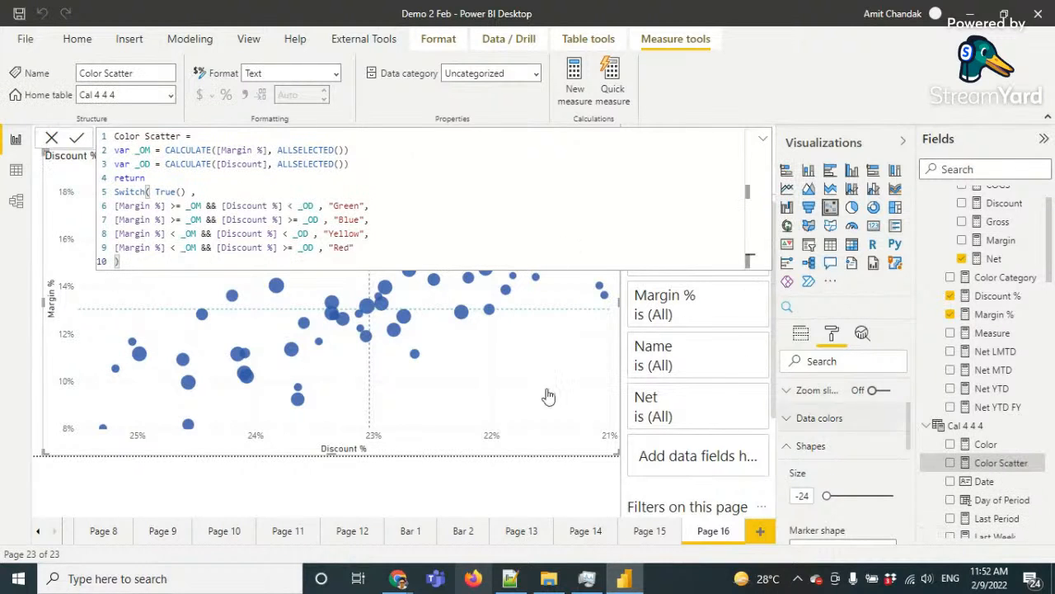
Conditionally format the scatter chart's default data color by field value, based on the Color Scatter measure
{"action": "left_click", "coordinate": [837, 420]}
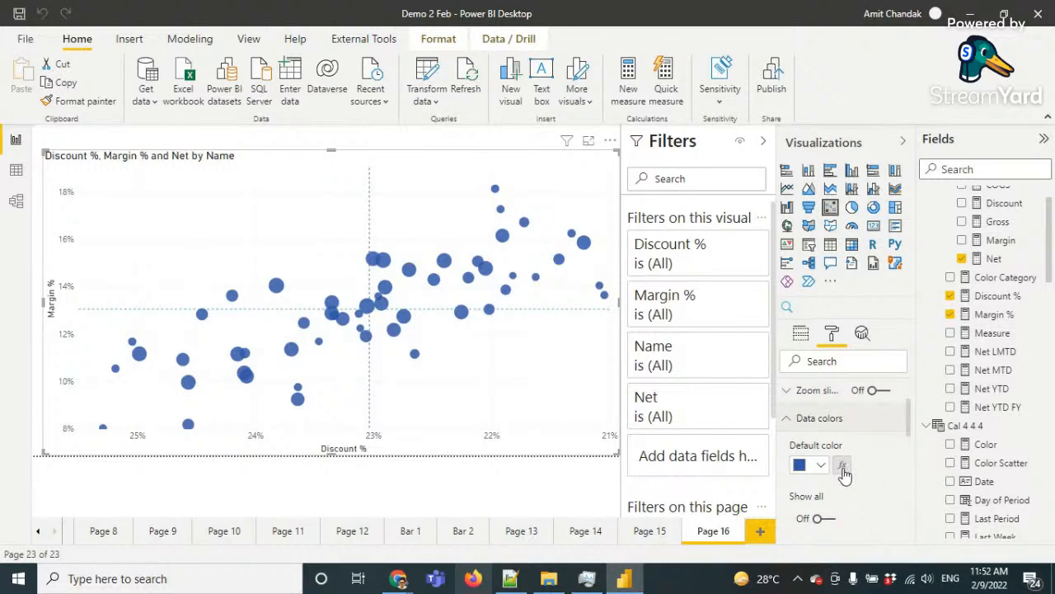
{"action": "left_click", "coordinate": [841, 467]}
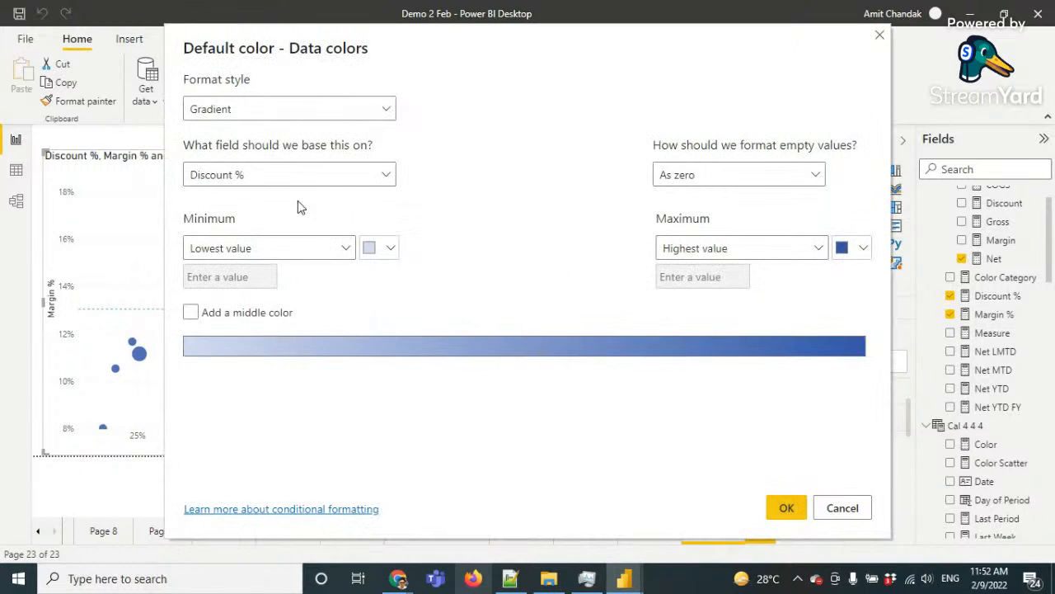
{"action": "left_click", "coordinate": [295, 114]}
{"action": "left_click", "coordinate": [256, 182]}
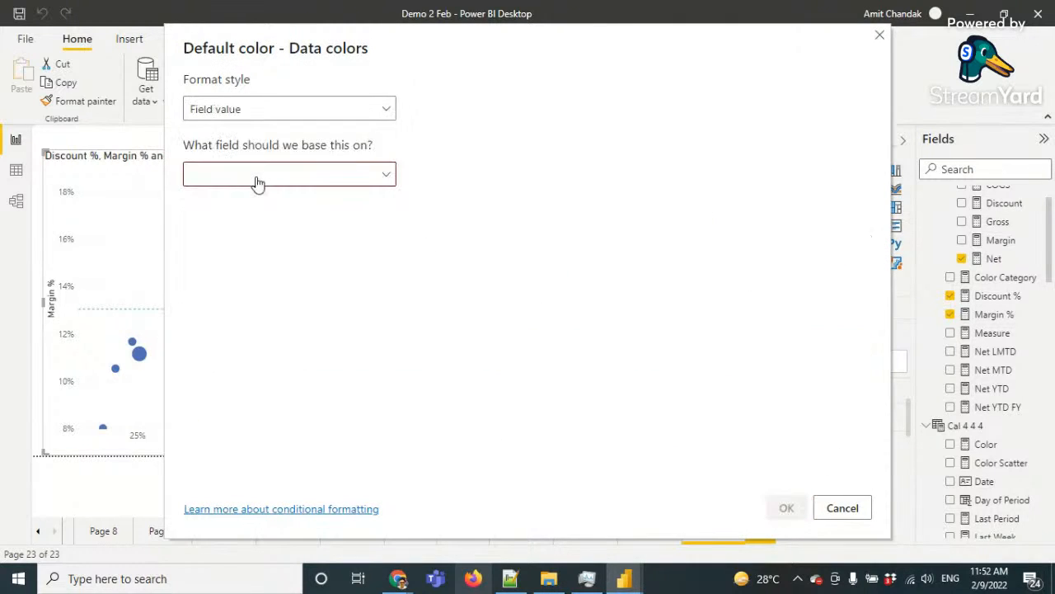
{"action": "left_click", "coordinate": [256, 181]}
{"action": "type", "text": "colo"}
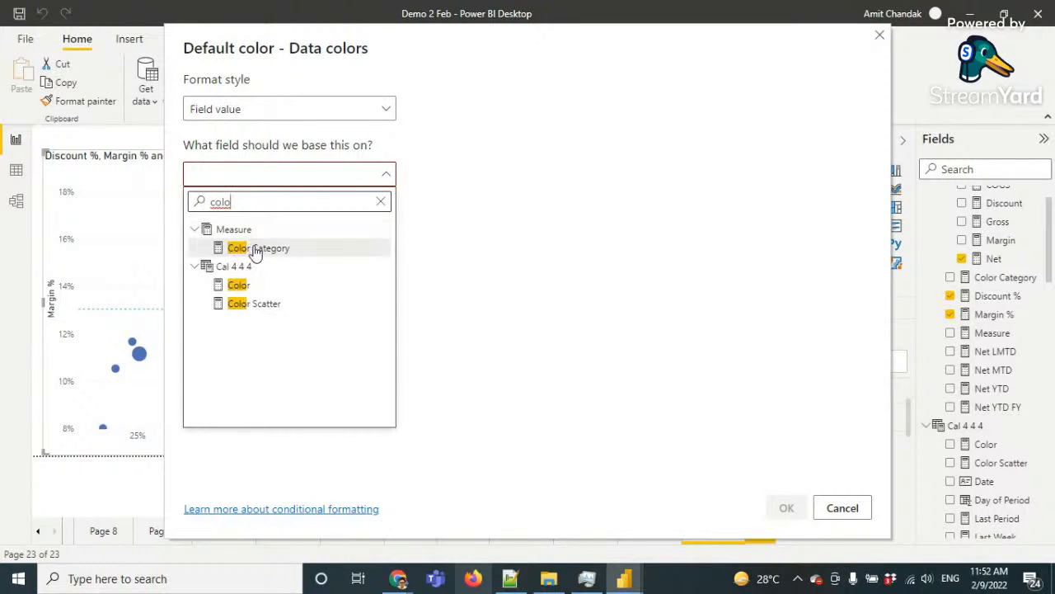
{"action": "left_click", "coordinate": [239, 304]}
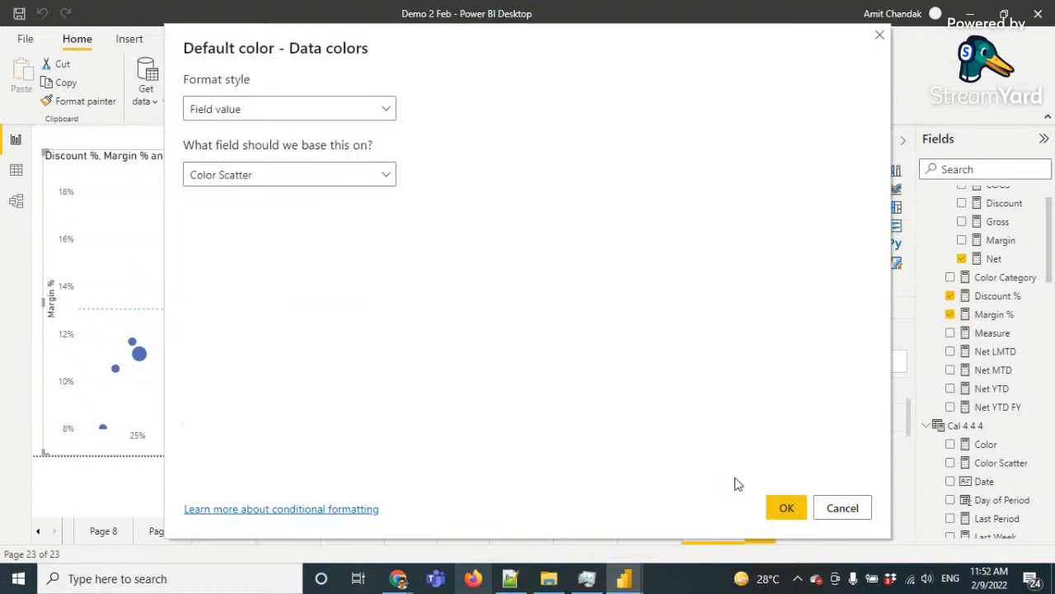
{"action": "left_click", "coordinate": [785, 510]}
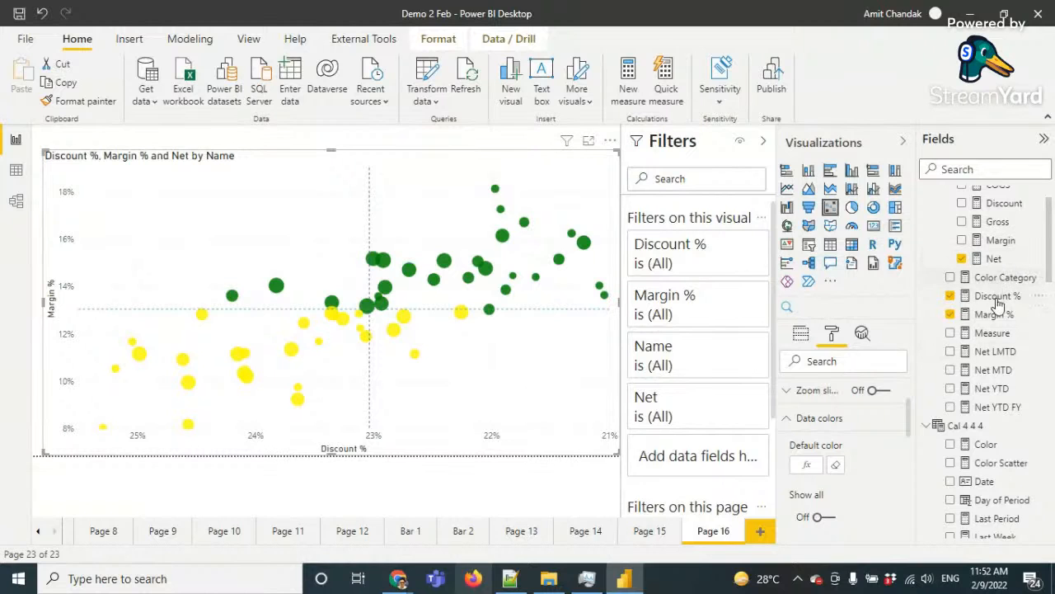
Find the Color Scatter measure in the model fields and make its _OD variable calculate [Discount %]
{"action": "scroll", "coordinate": [1020, 301], "scroll_direction": "up", "scroll_amount": 1}
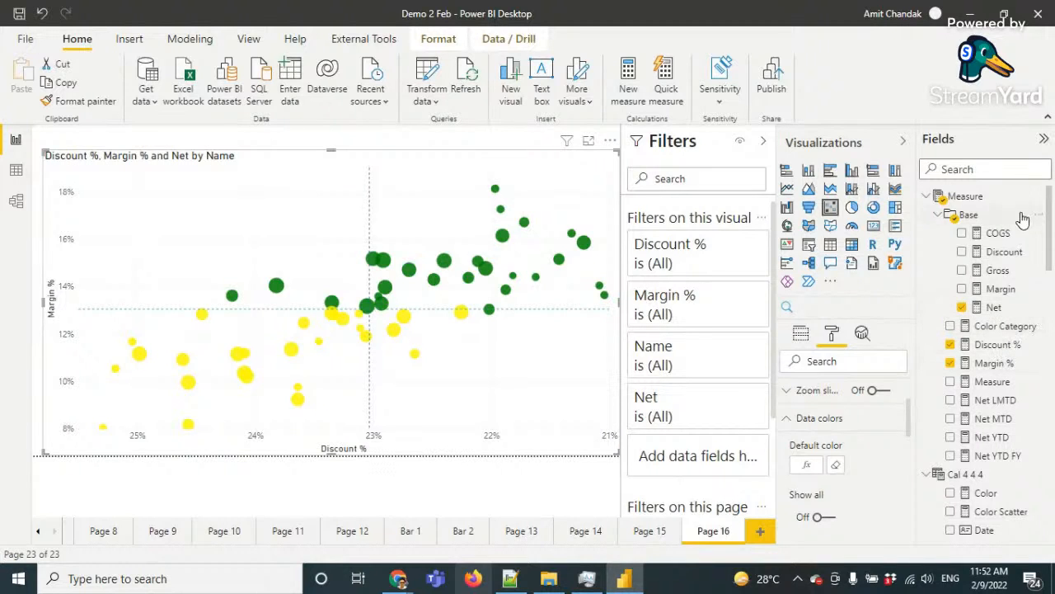
{"action": "left_click", "coordinate": [980, 169]}
{"action": "type", "text": "colo"}
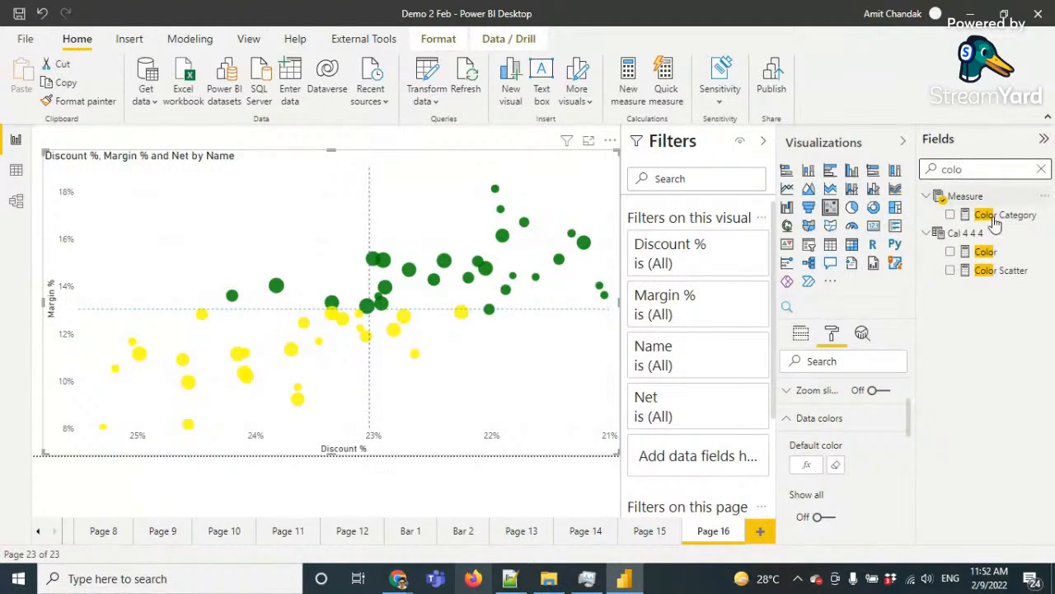
{"action": "left_click", "coordinate": [999, 270]}
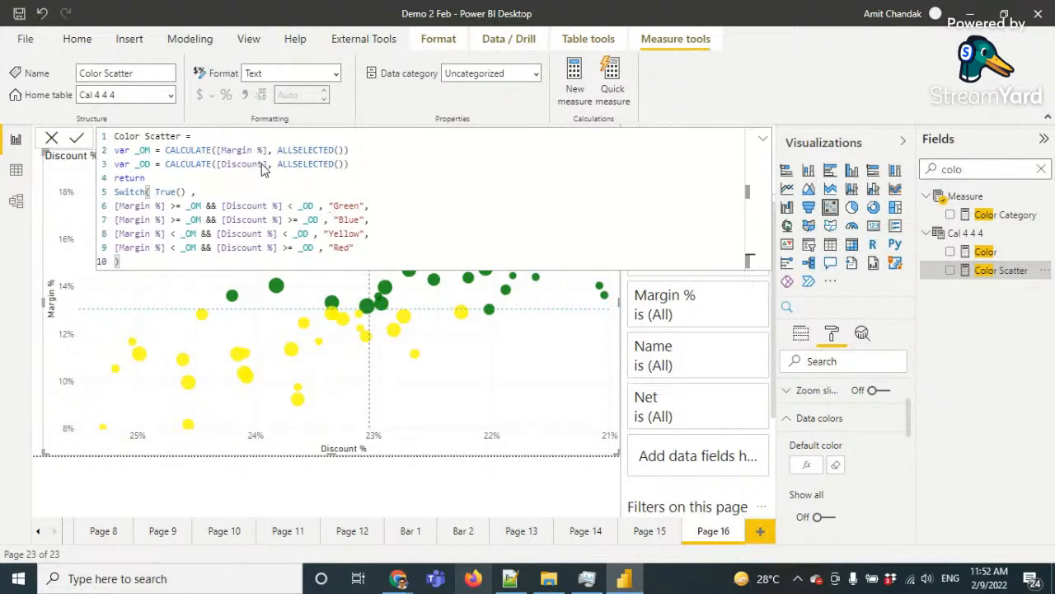
{"action": "left_click", "coordinate": [263, 164]}
{"action": "type", "text": "%"}
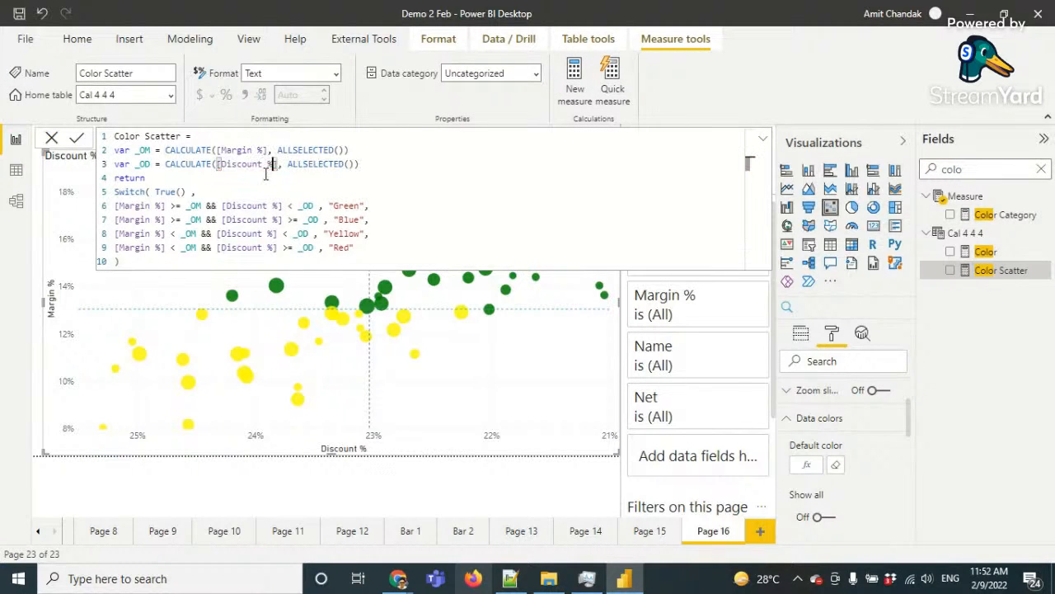
{"action": "left_click", "coordinate": [329, 186]}
{"action": "left_click", "coordinate": [762, 139]}
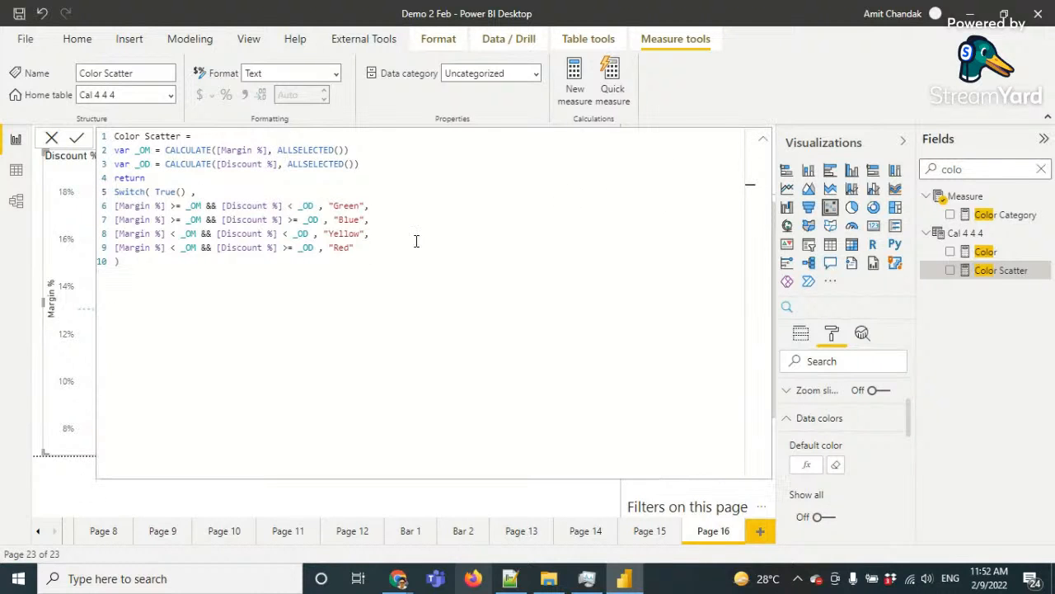
{"action": "left_click", "coordinate": [763, 138]}
{"action": "left_click", "coordinate": [560, 365]}
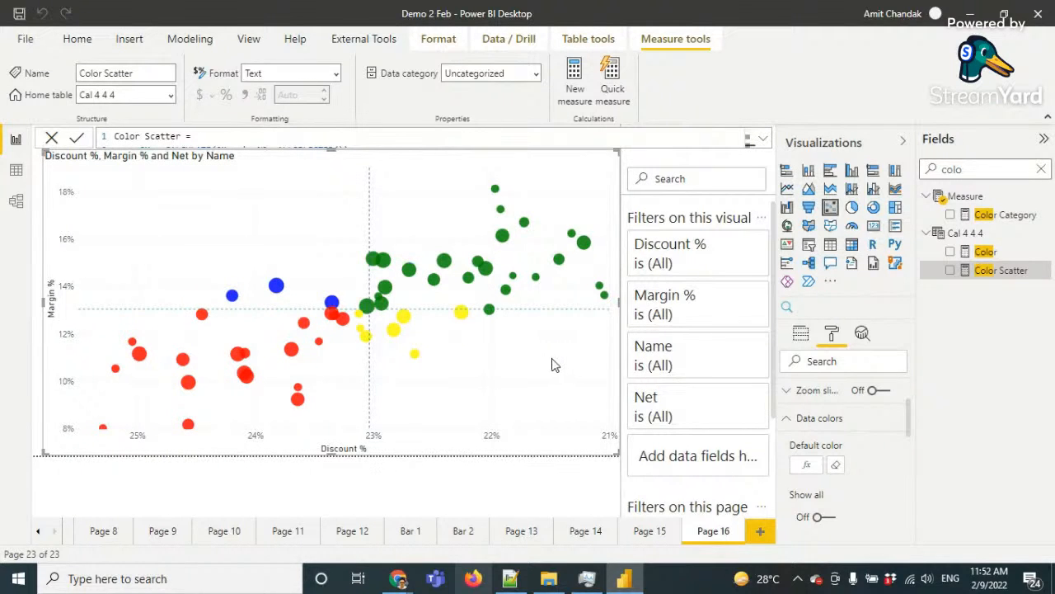
Copy the complete Color Scatter formula and post it as a comment in the StreamYard browser studio
{"action": "left_click", "coordinate": [355, 139]}
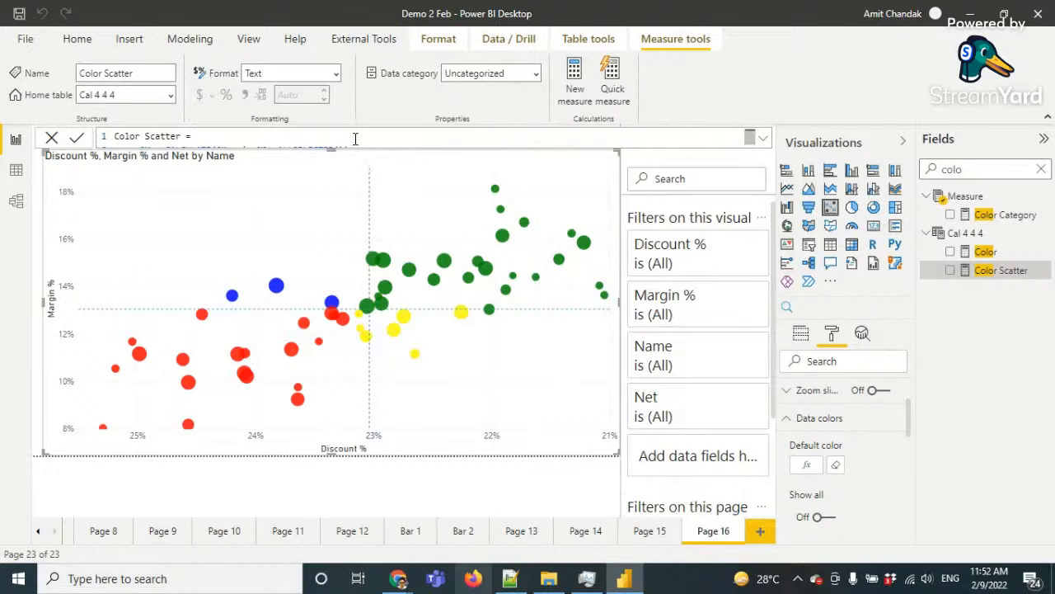
{"action": "key", "text": "ctrl+a"}
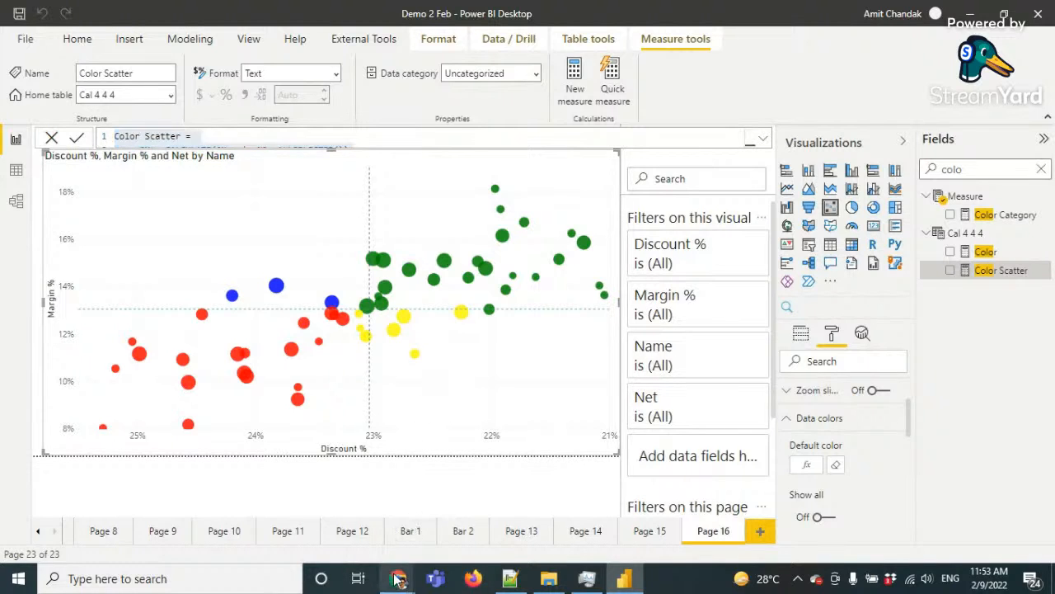
{"action": "mouse_move", "coordinate": [388, 570]}
{"action": "left_click", "coordinate": [313, 509]}
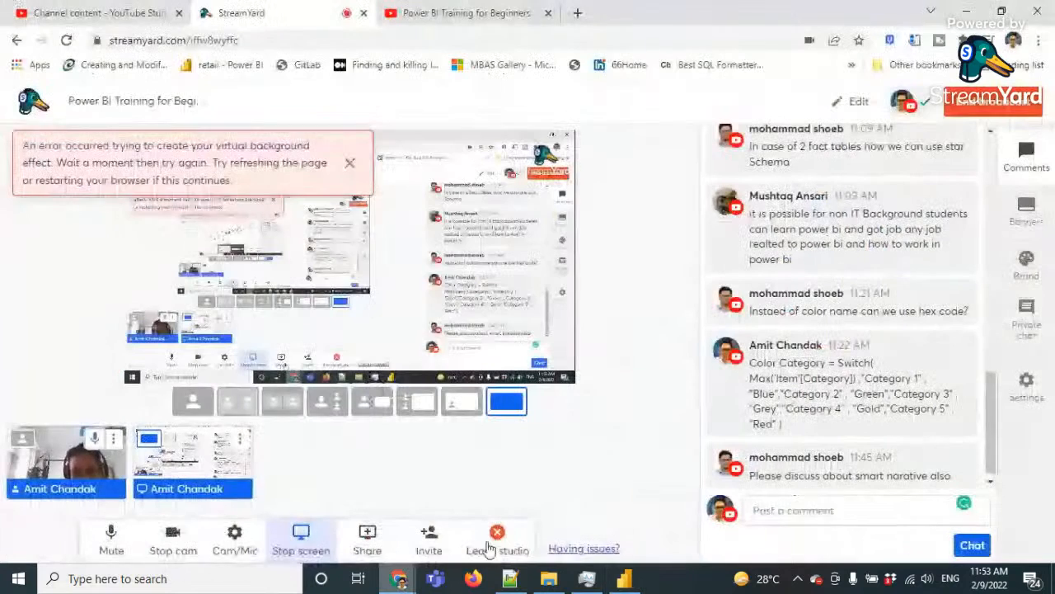
{"action": "left_click", "coordinate": [771, 511]}
{"action": "key", "text": "ctrl+v"}
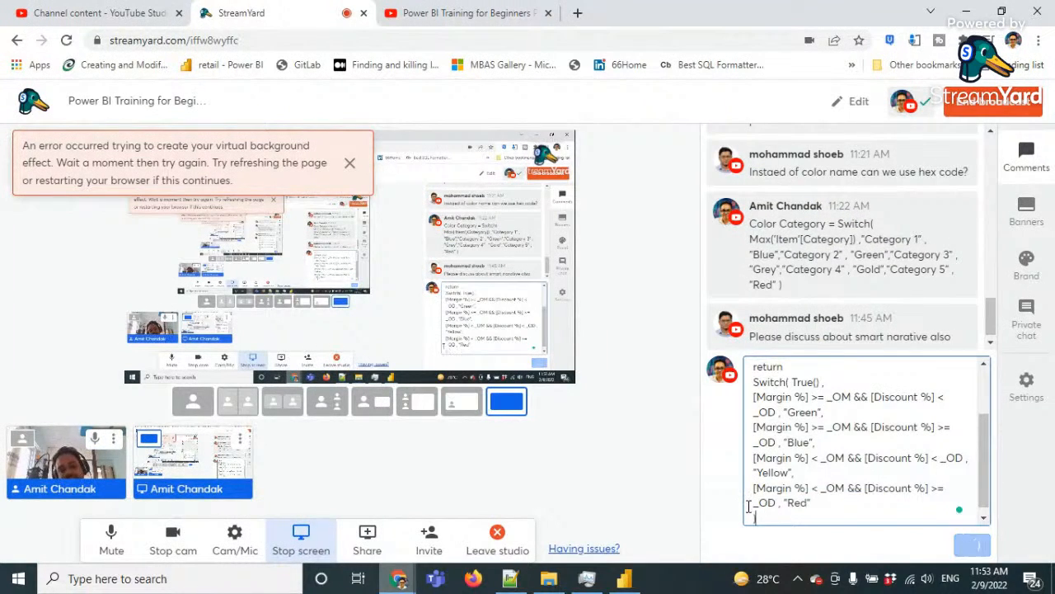
Switch back to Power BI Desktop and duplicate report Page 16
{"action": "key", "text": "alt+Tab"}
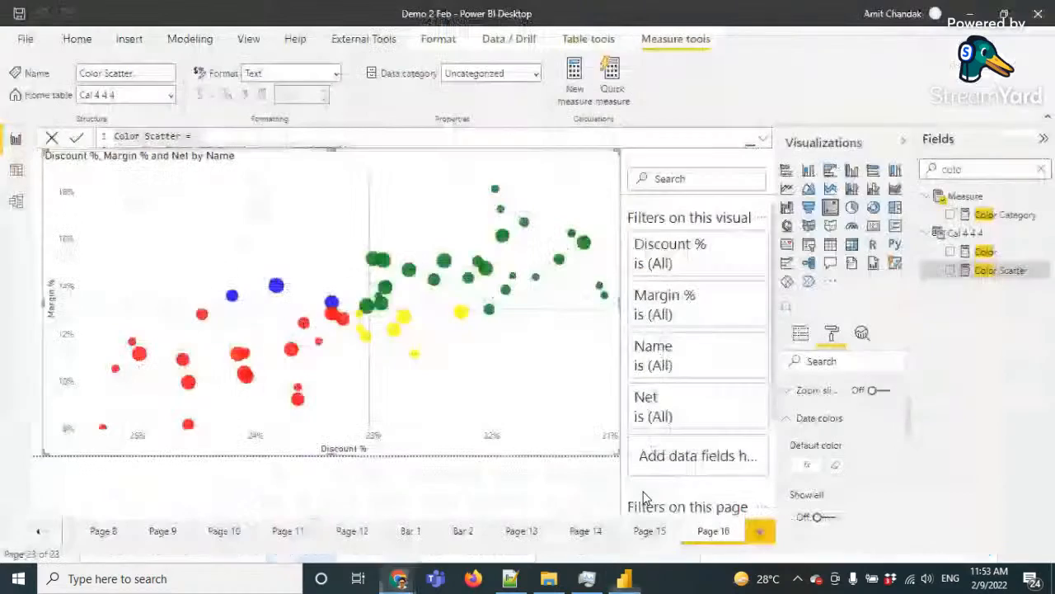
{"action": "right_click", "coordinate": [705, 535]}
{"action": "left_click", "coordinate": [753, 477]}
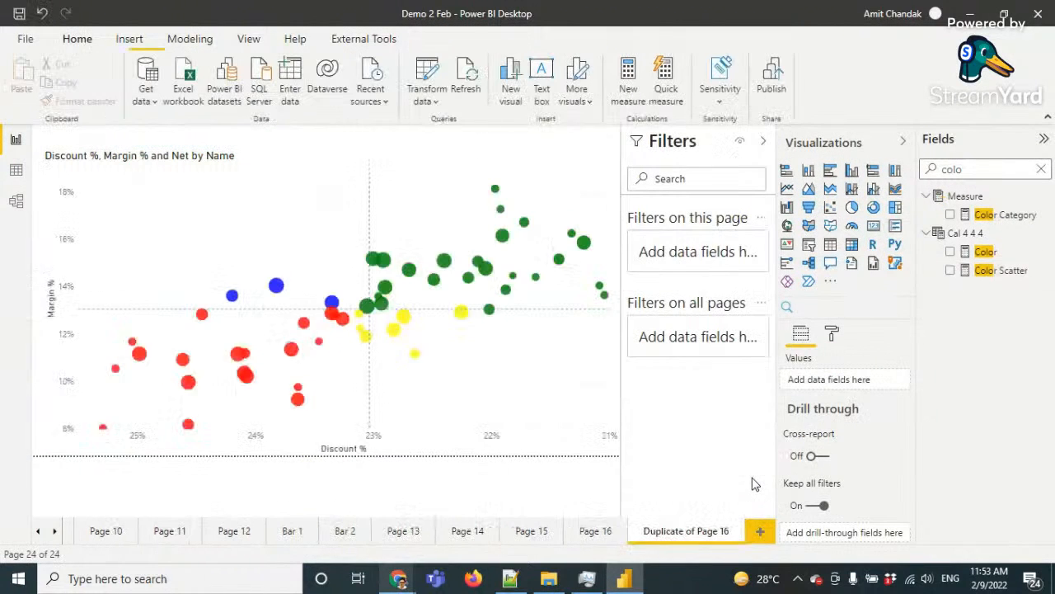
Clear the field search and add Category from the Item table as the legend of the duplicated scatter chart
{"action": "left_click", "coordinate": [558, 405]}
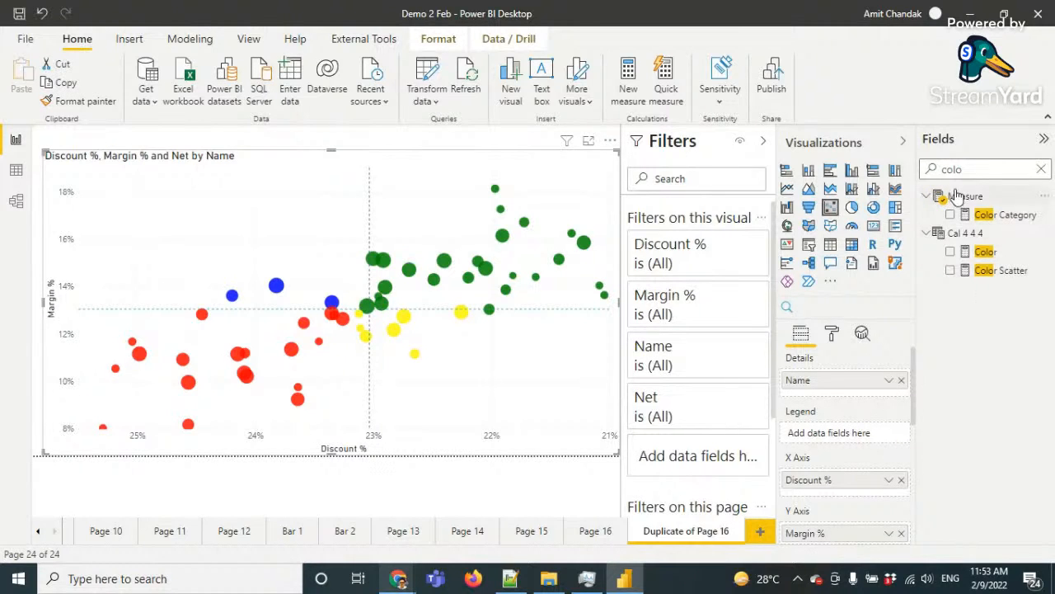
{"action": "double_click", "coordinate": [952, 169]}
{"action": "key", "text": "BackSpace"}
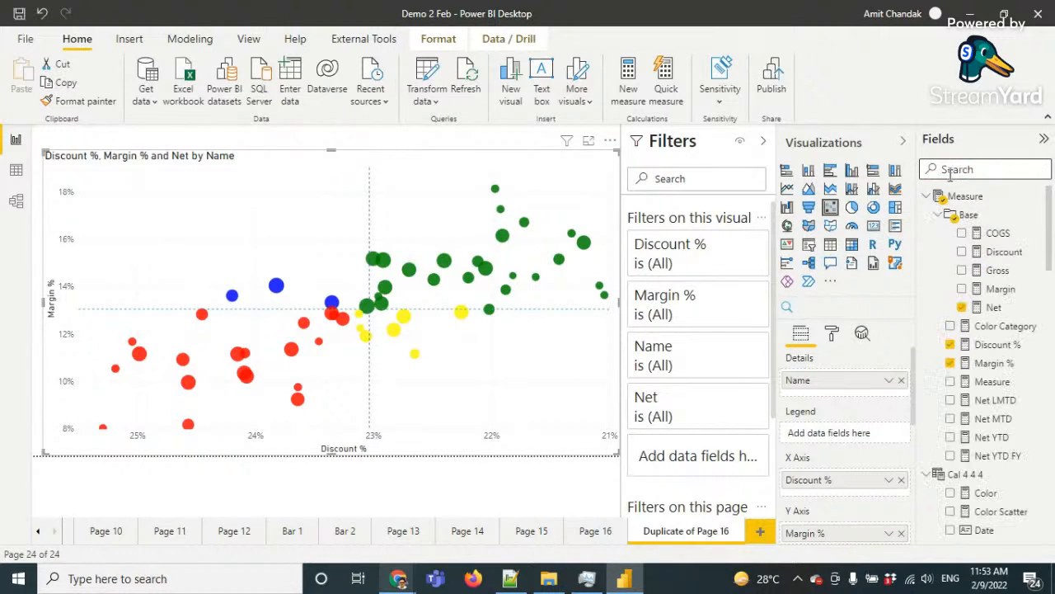
{"action": "scroll", "coordinate": [973, 355], "scroll_direction": "down", "scroll_amount": 5}
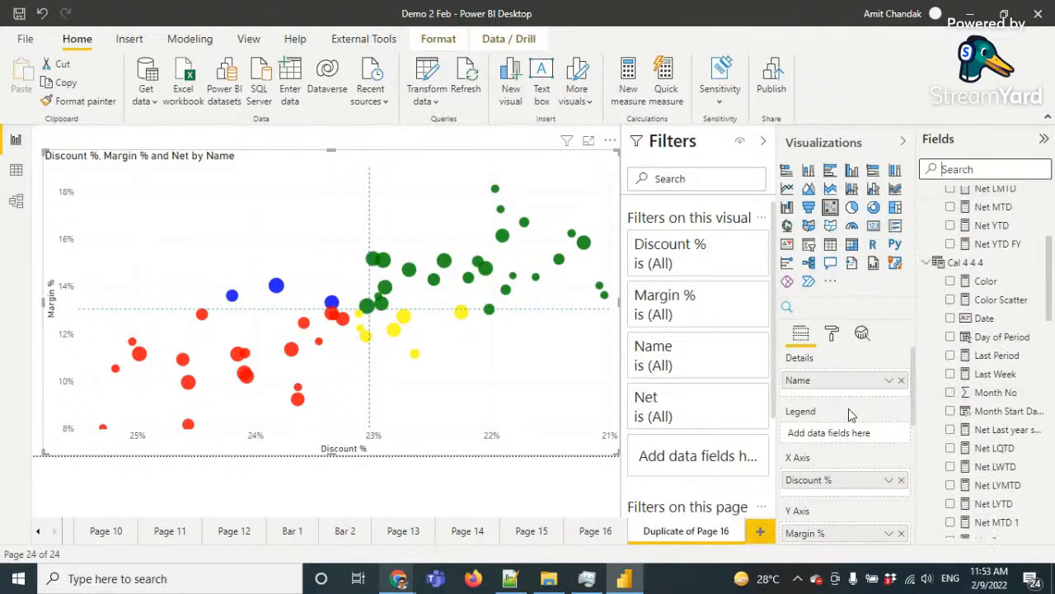
{"action": "scroll", "coordinate": [981, 357], "scroll_direction": "down", "scroll_amount": 3}
{"action": "scroll", "coordinate": [981, 356], "scroll_direction": "down", "scroll_amount": 10}
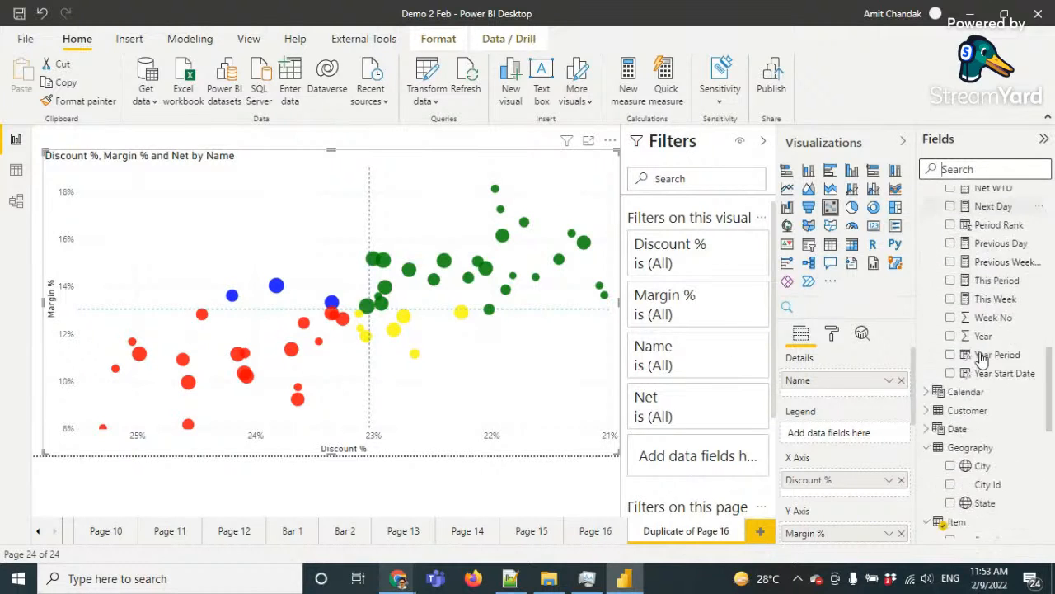
{"action": "left_click_drag", "start_coordinate": [991, 309], "coordinate": [856, 443]}
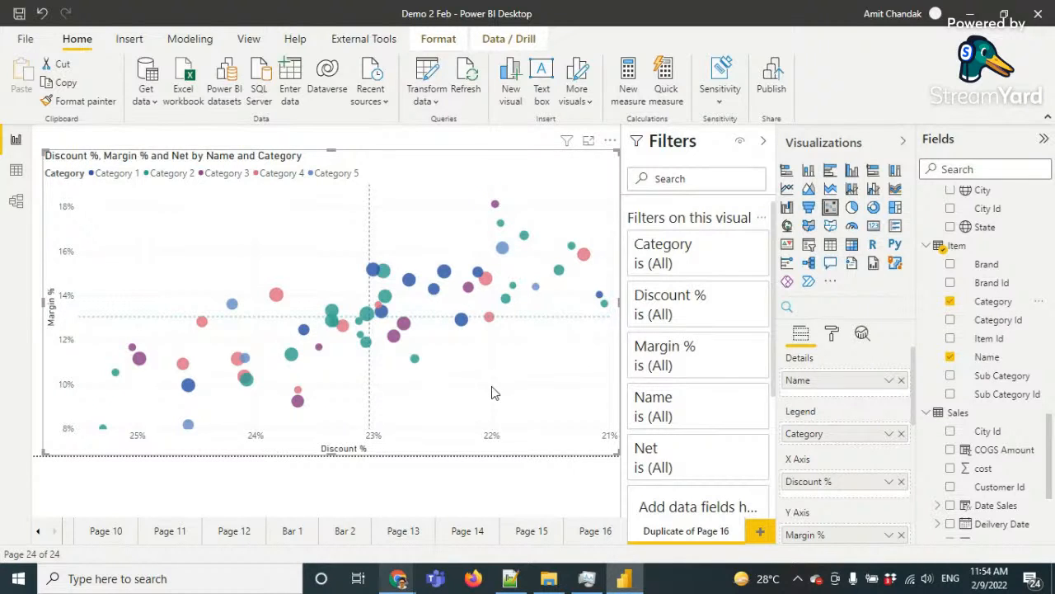
Switch to the StreamYard browser studio and stop sharing the screen
{"action": "left_click", "coordinate": [399, 580]}
{"action": "left_click", "coordinate": [255, 490]}
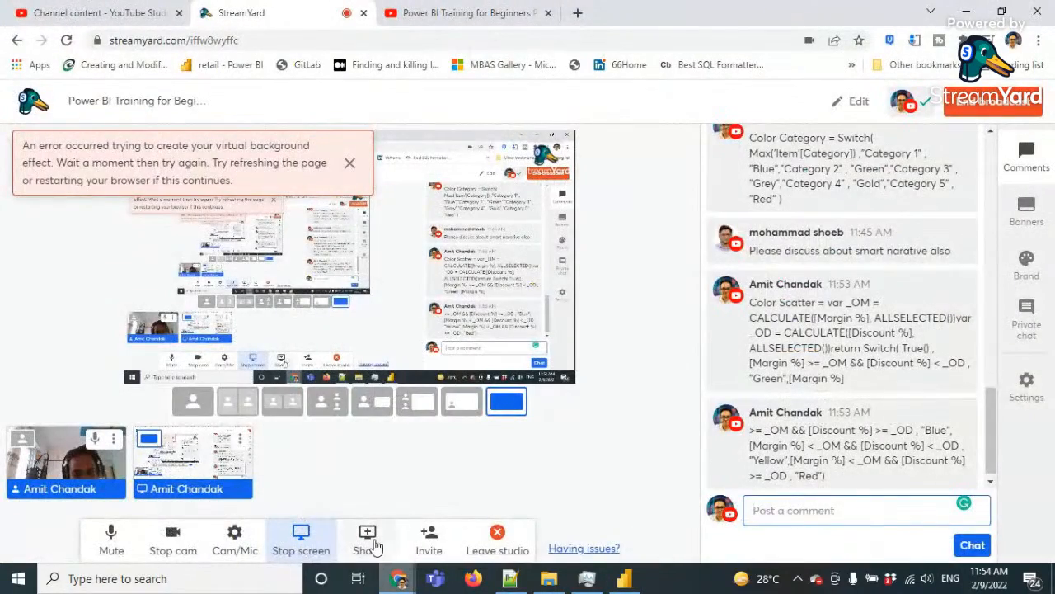
{"action": "left_click", "coordinate": [326, 544]}
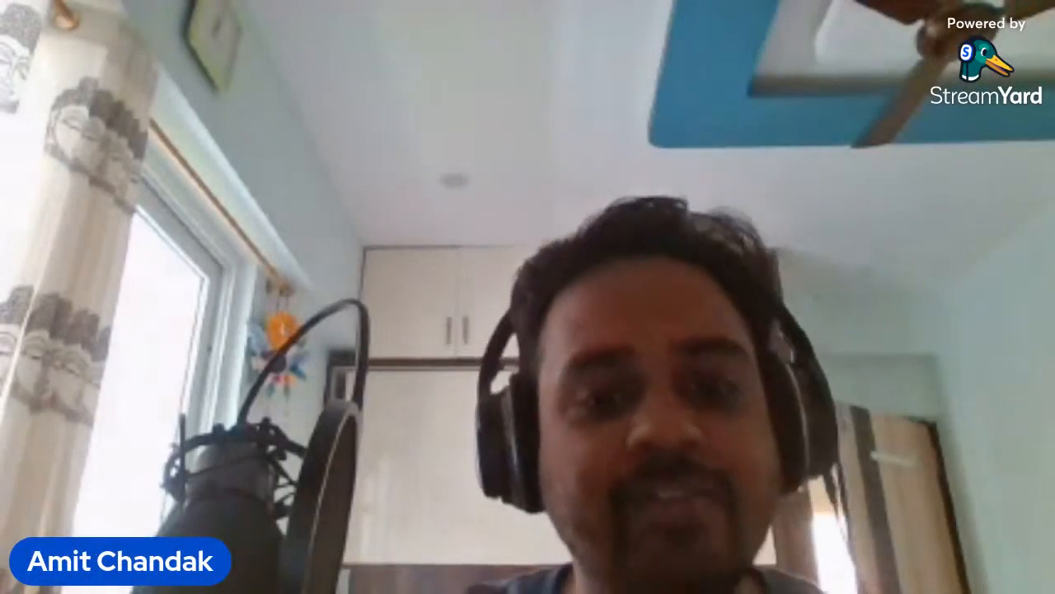